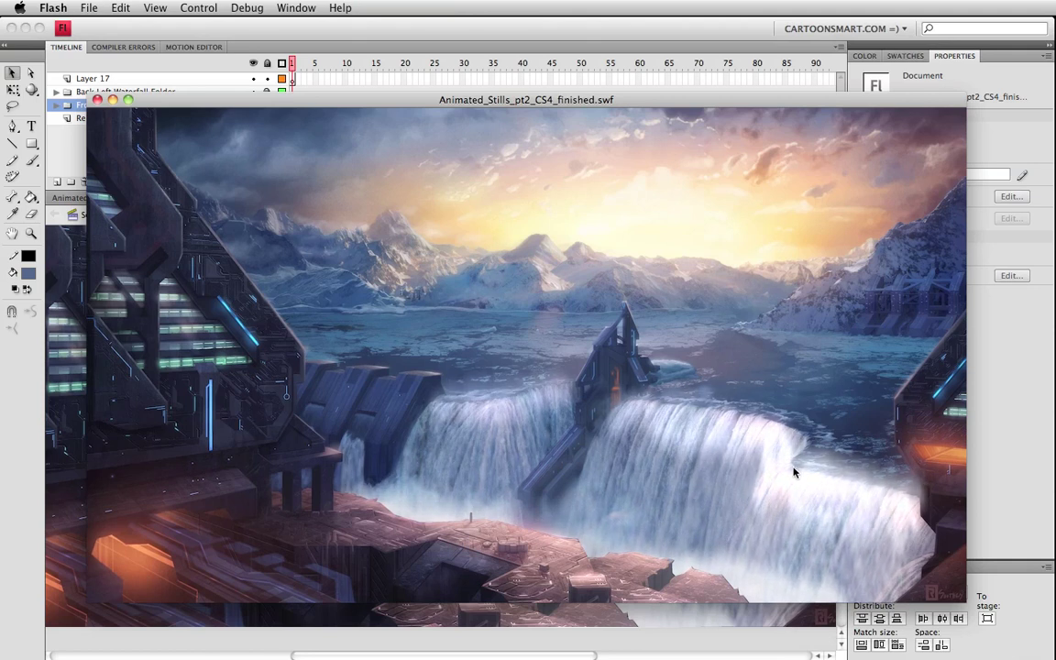
Step: Close the movie preview, unlock the Waterfall Mask layer in the Front Right Waterfall Folder, and hide every other layer
key("super+w")
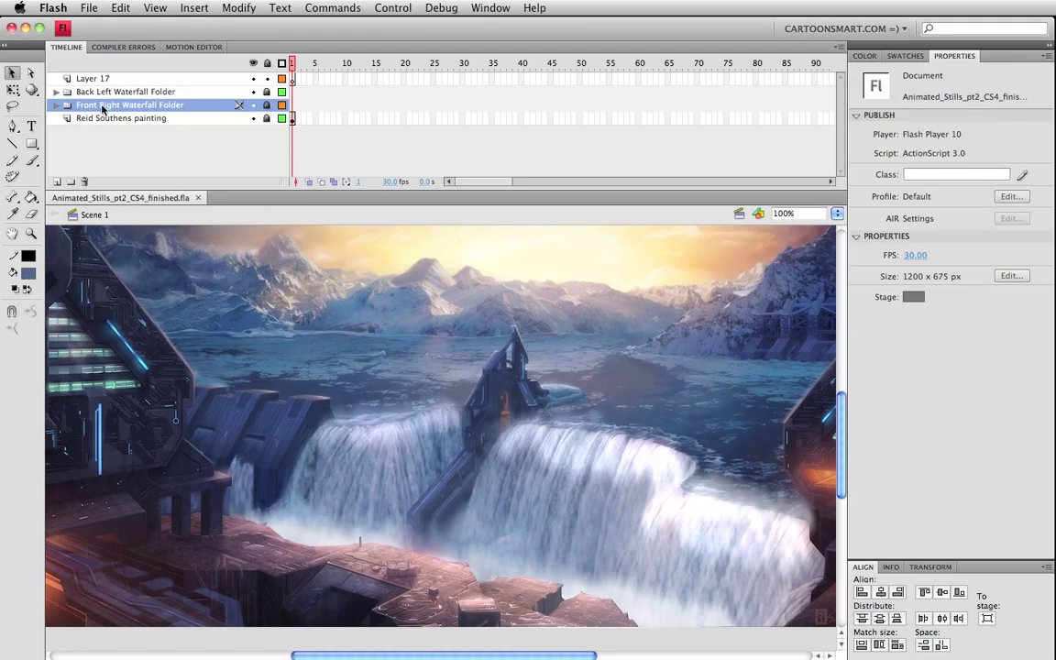
left_click(56, 104)
left_click(266, 158)
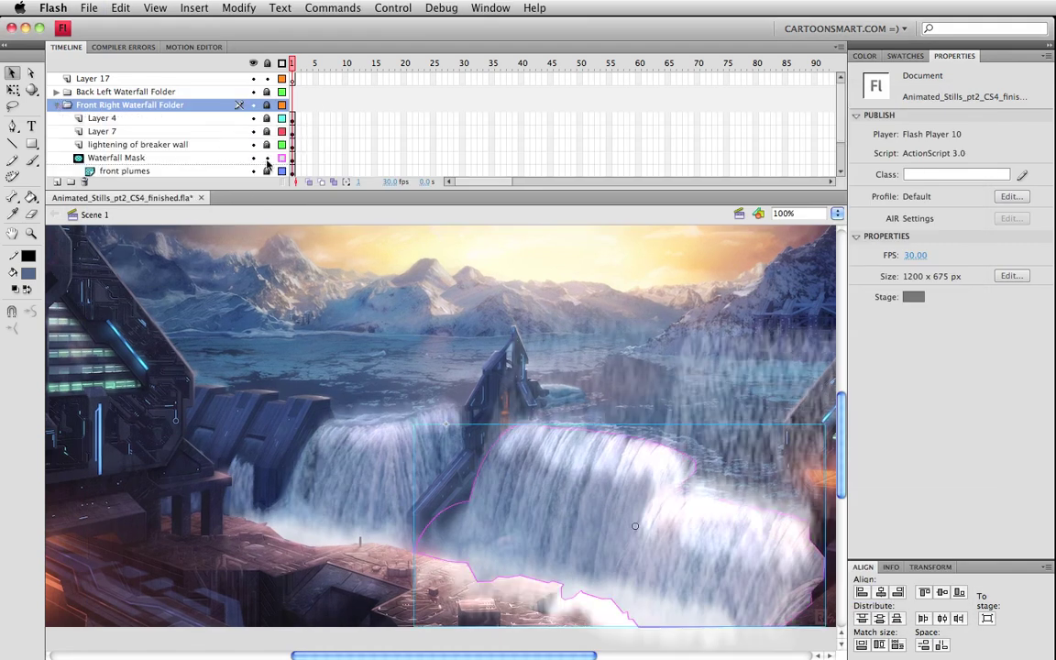
left_click(253, 62)
left_click(253, 157)
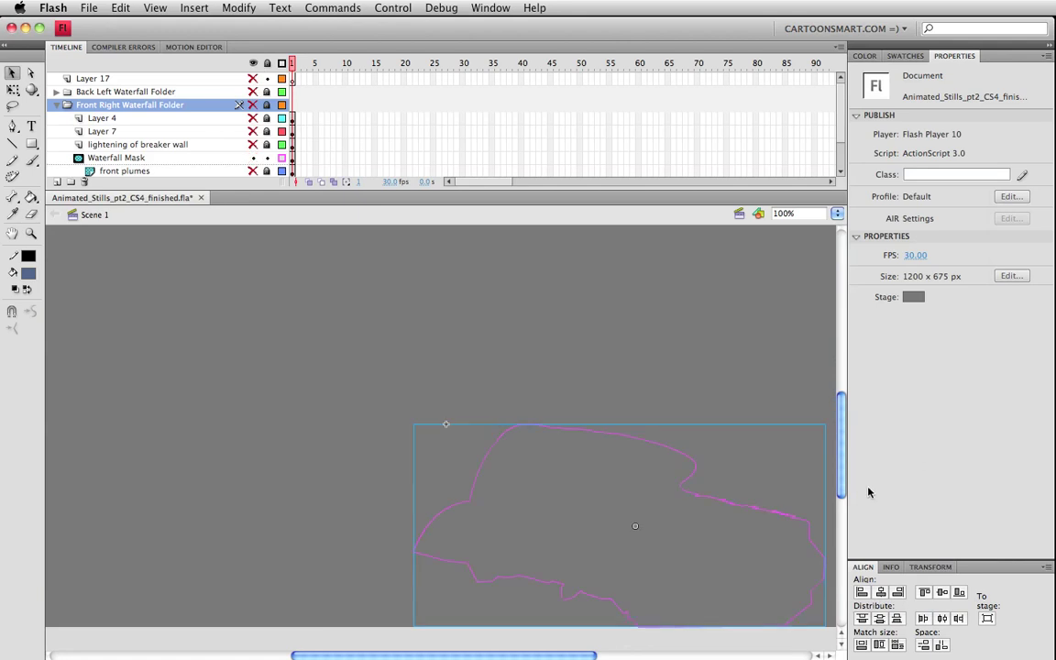
Step: Examine the jagged upper edge of the front right waterfall mask inside its symbol, and return to Scene 1
double_click(750, 509)
key("z")
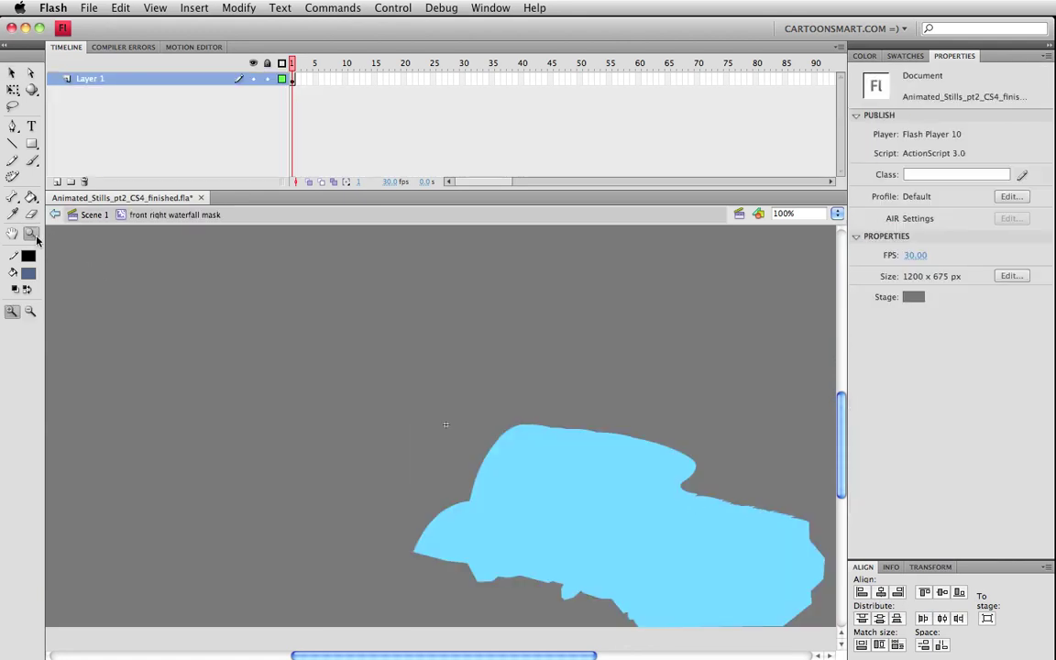
left_click_drag(651, 448, 761, 514)
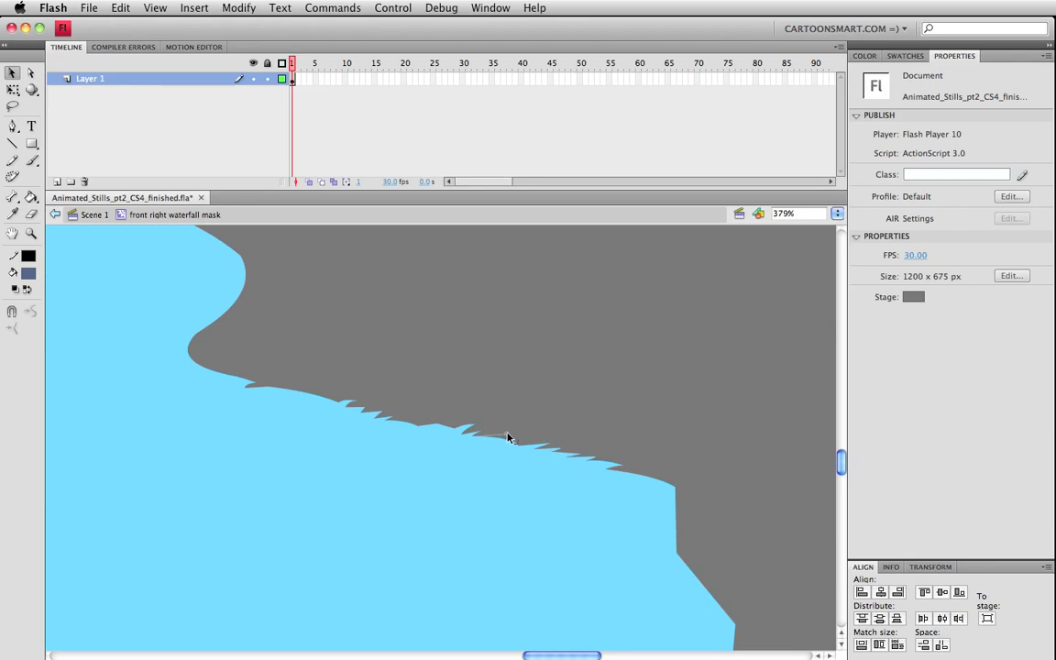
left_click(94, 215)
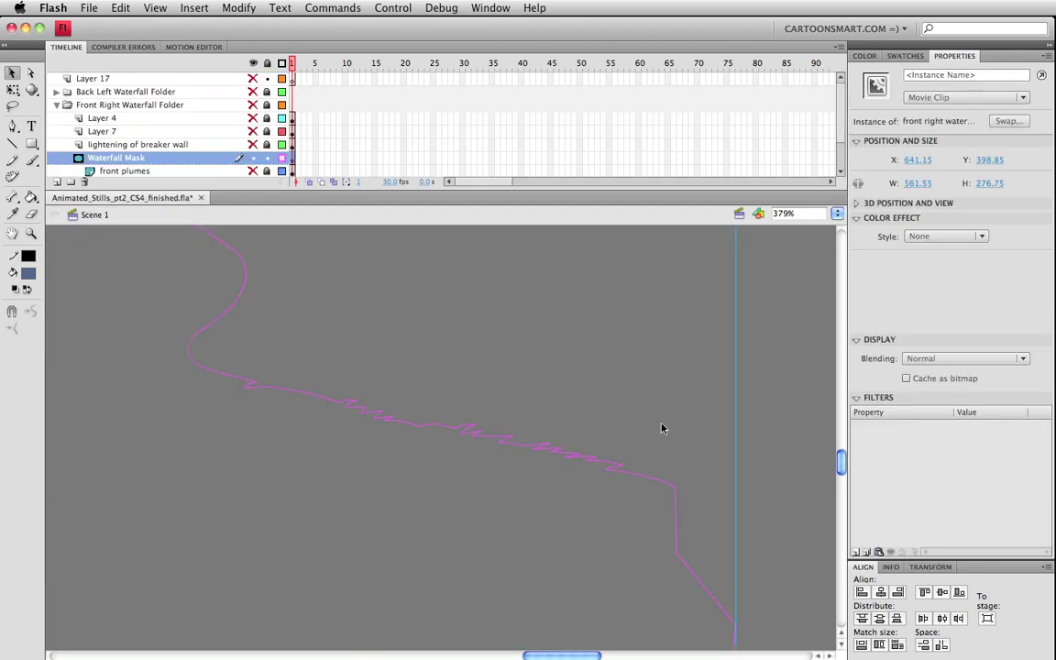
Step: Lock the Waterfall Mask layer with outline display off, and show all layers again with the Front Right Waterfall Folder collapsed
left_click(253, 158)
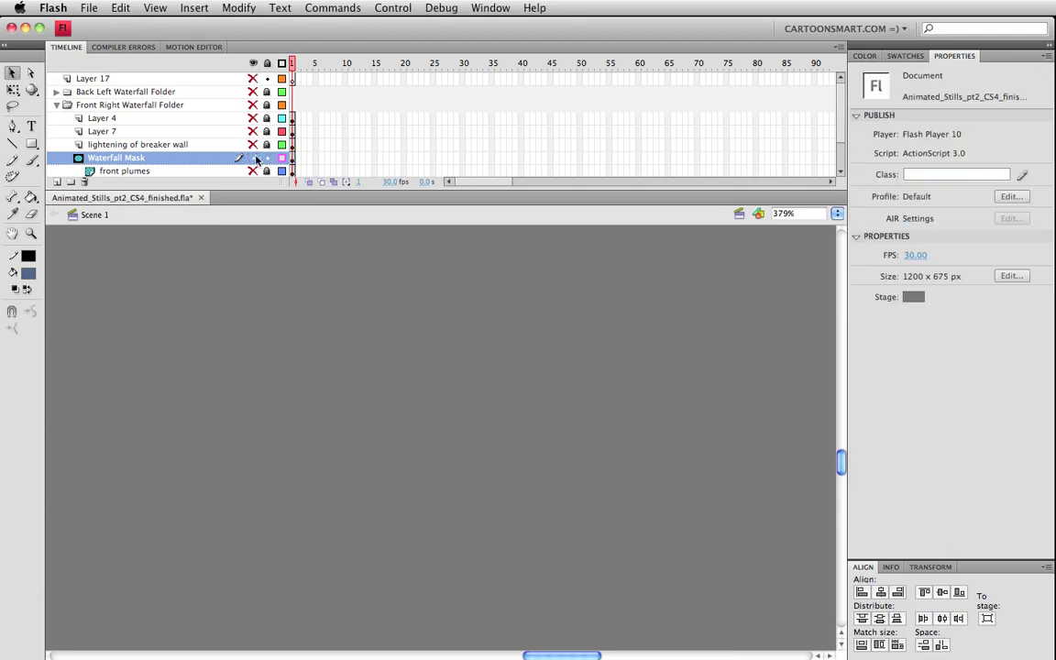
left_click(253, 157)
left_click(282, 159)
left_click(254, 158)
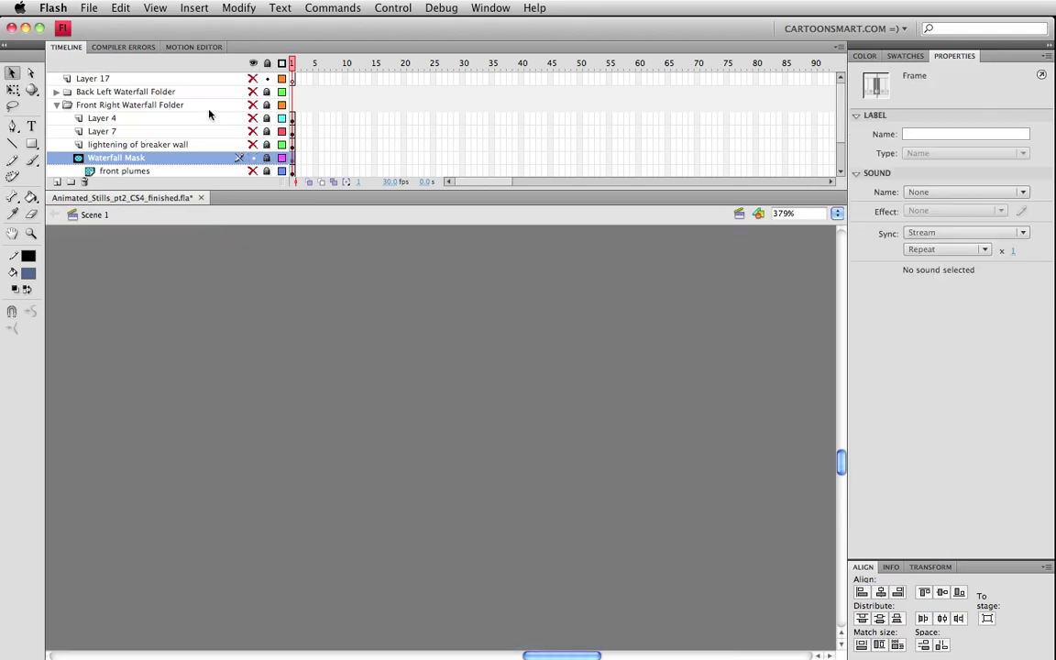
left_click(253, 63)
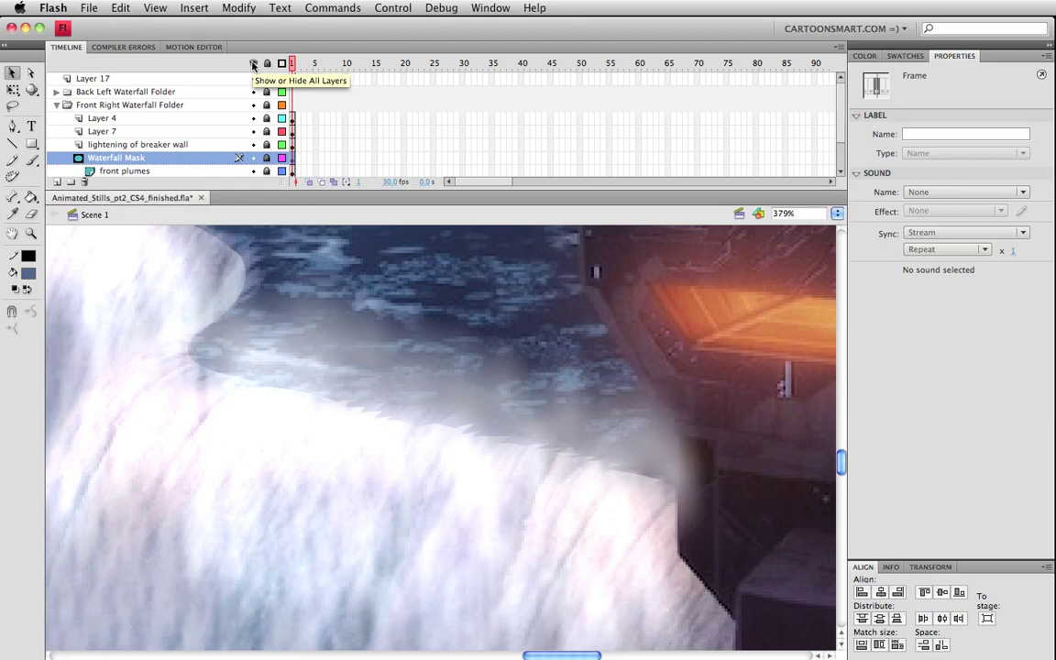
left_click(56, 104)
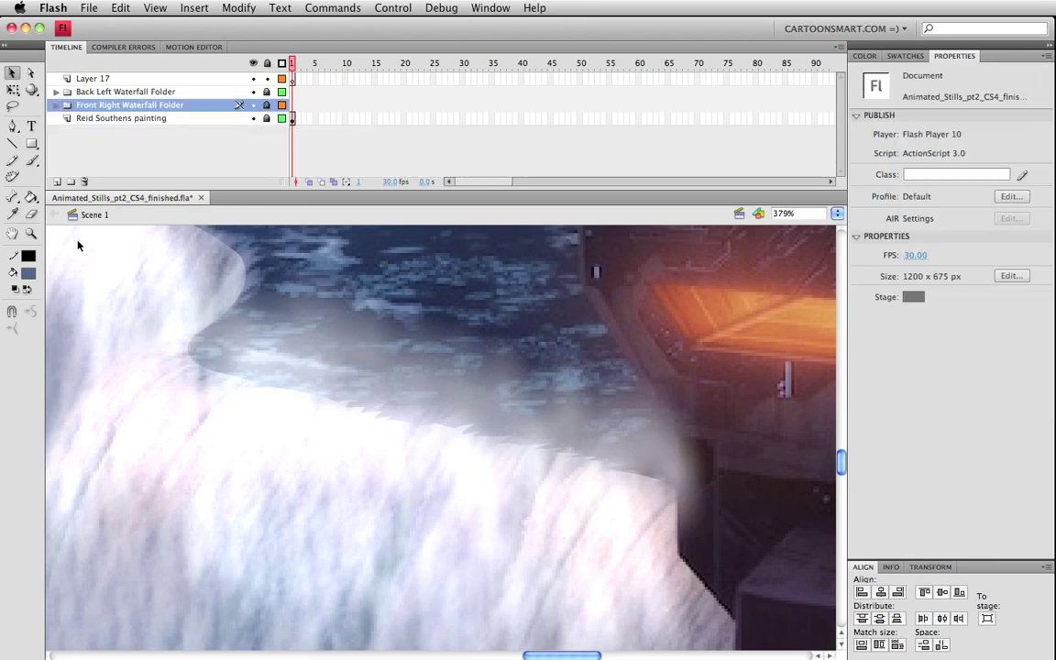
Step: Return the stage view to 100% centred on the painting and save the document
key("super+1")
mouse_move(356, 439)
left_mouse_down()
mouse_move(459, 426)
mouse_move(581, 542)
left_mouse_up()
scroll(550, 513, "down", 3)
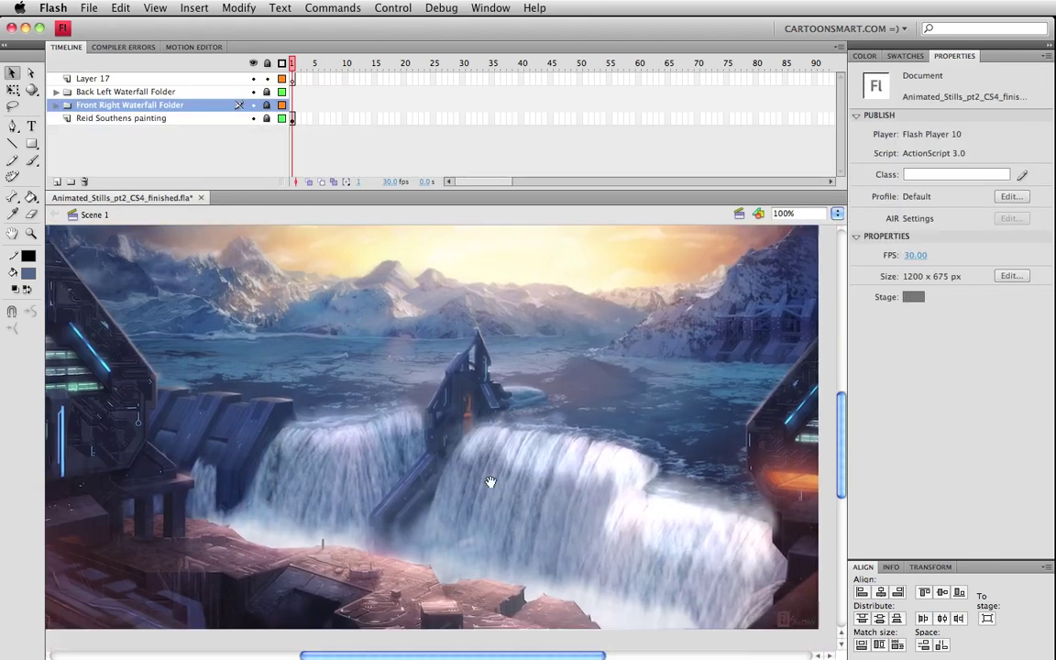
key("super+s")
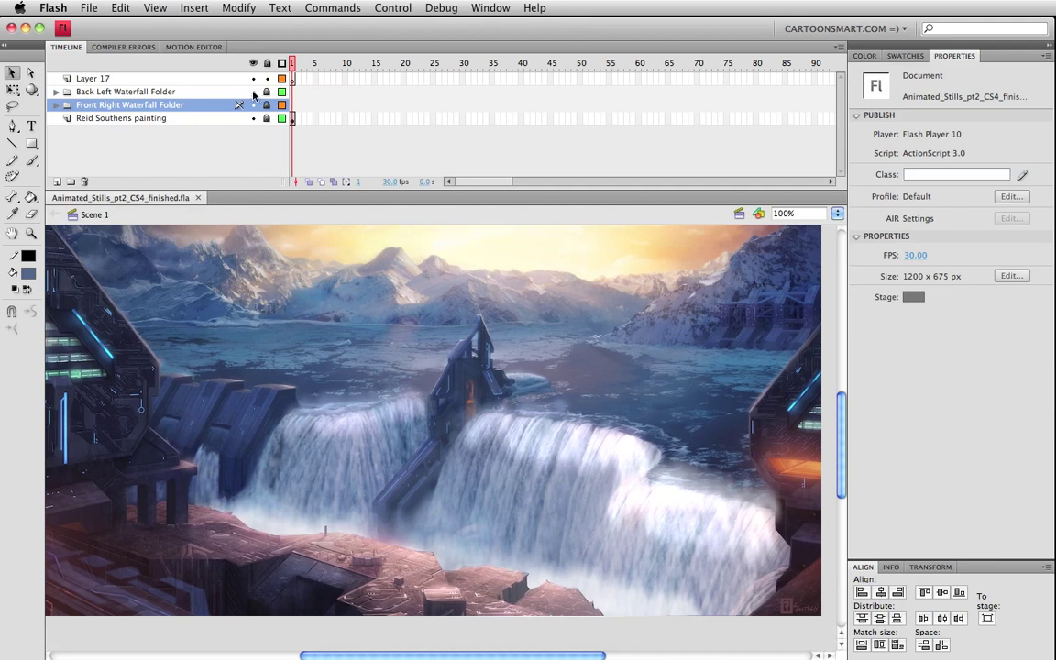
Step: Hide both waterfall folders and the painting layer, and activate the Spray Brush tool on the first frame of Layer 17
left_click_drag(253, 92, 253, 119)
left_click(290, 80)
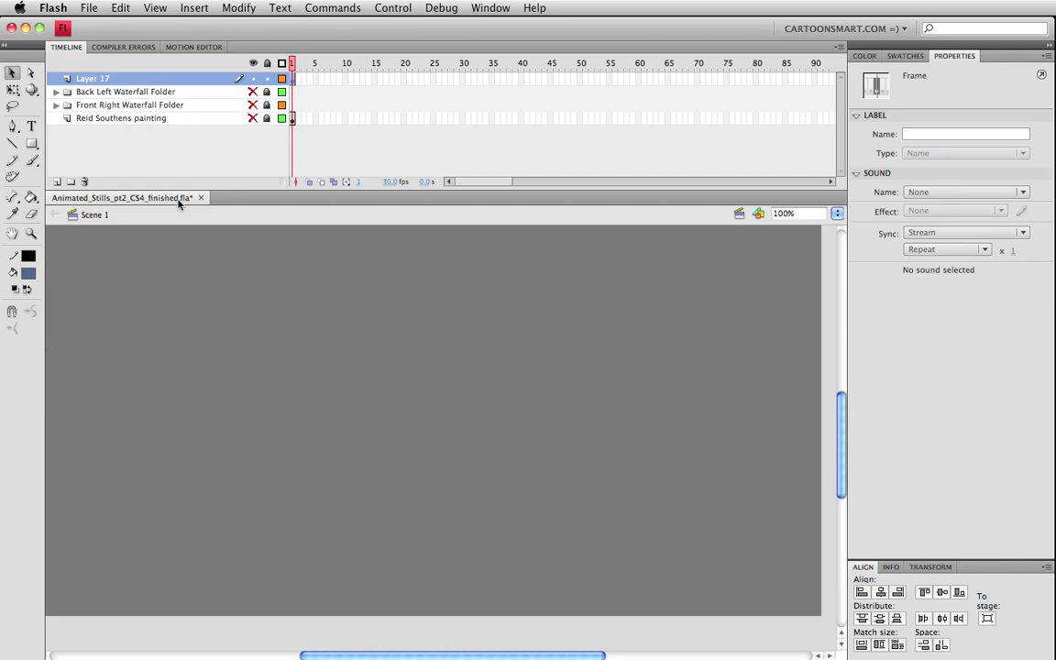
left_click(32, 161)
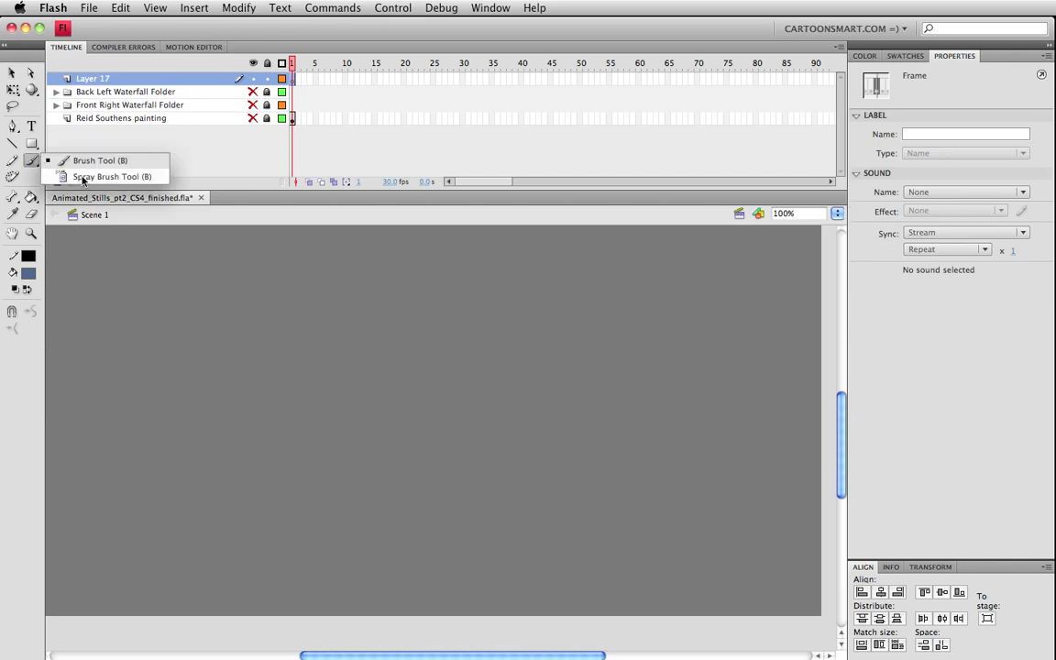
left_click(83, 177)
Step: Set the fill color to white and the stroke color to none
left_click(29, 273)
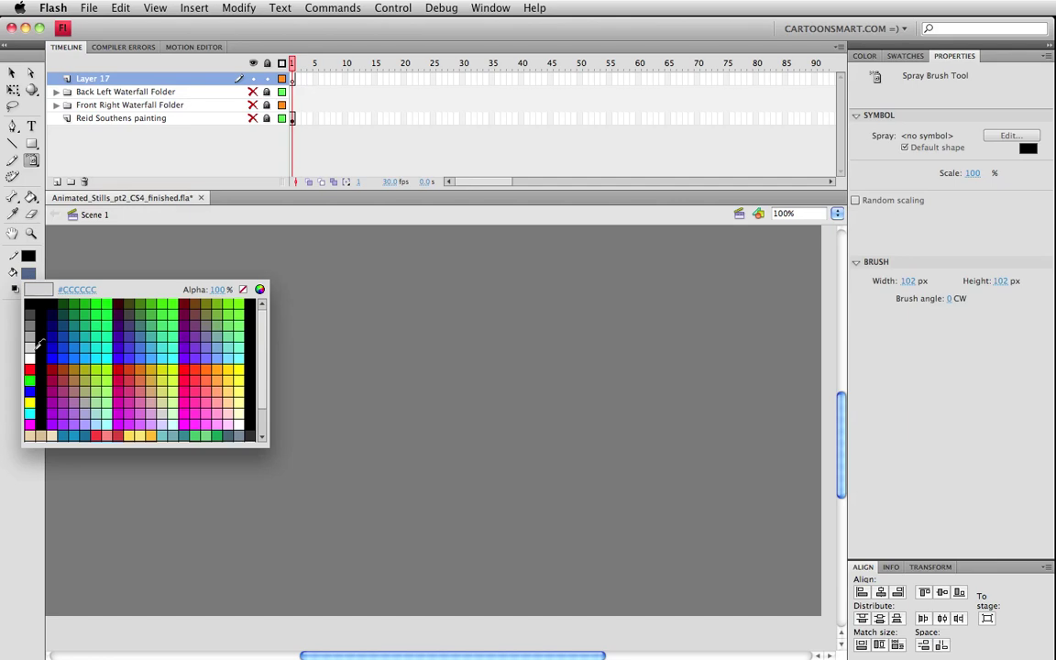
left_click(37, 355)
left_click(28, 256)
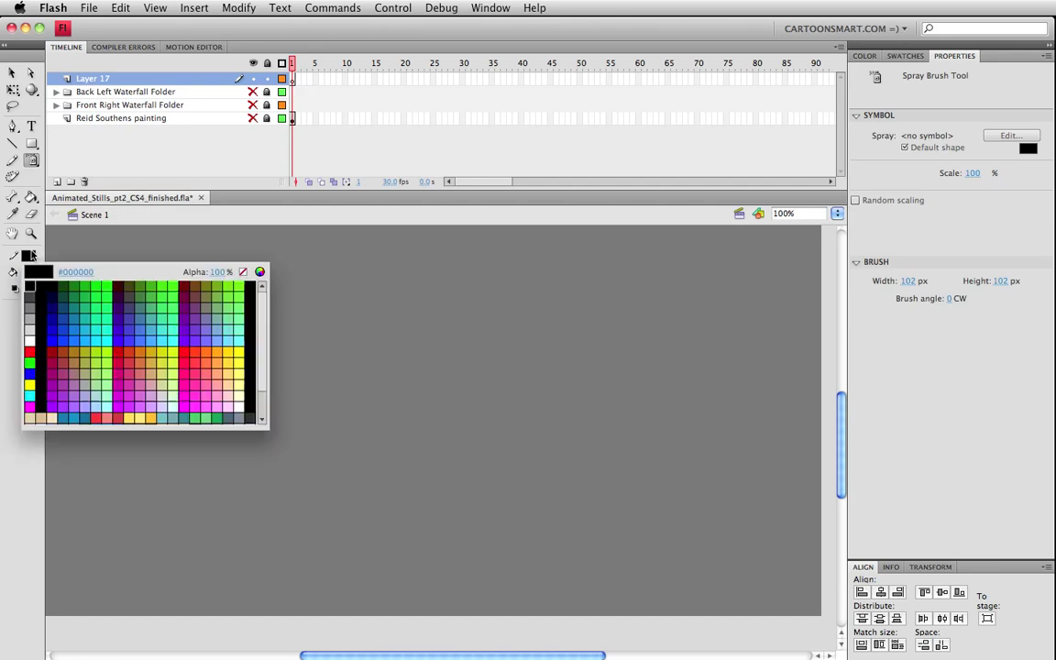
left_click(242, 273)
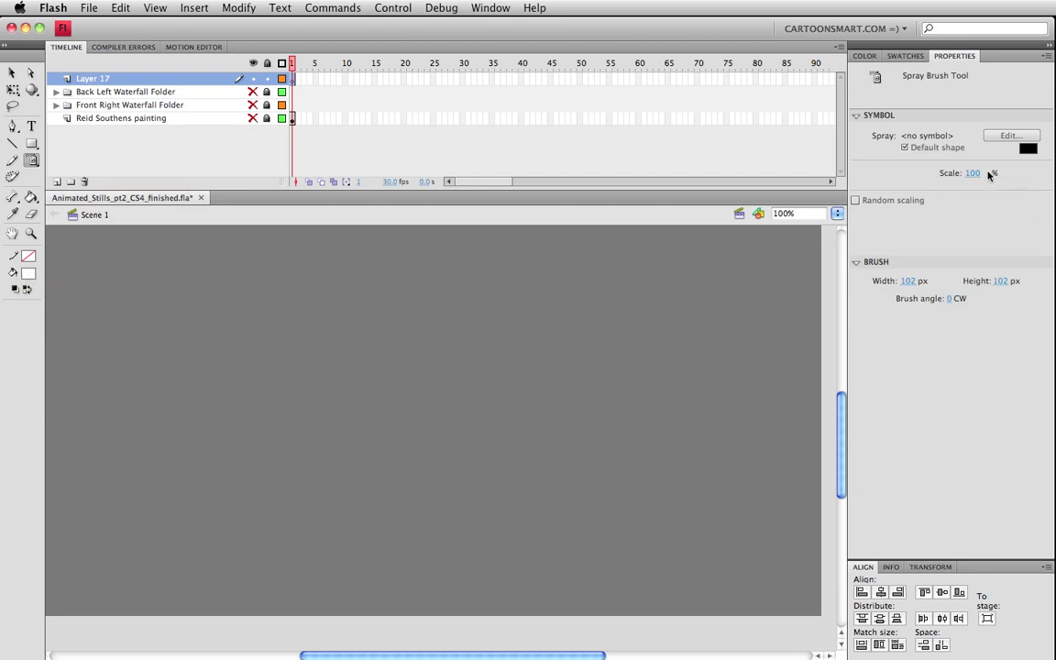
Step: Enable random scaling for the Spray Brush and check the available spray symbols without swapping one in
left_click(856, 200)
left_click(1008, 136)
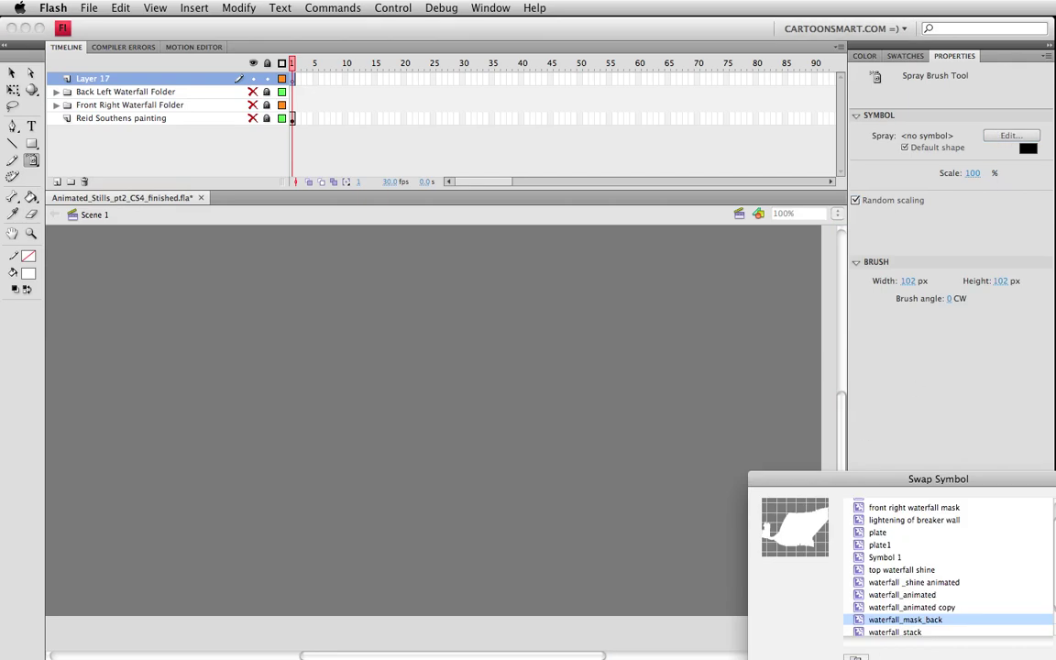
key("Escape")
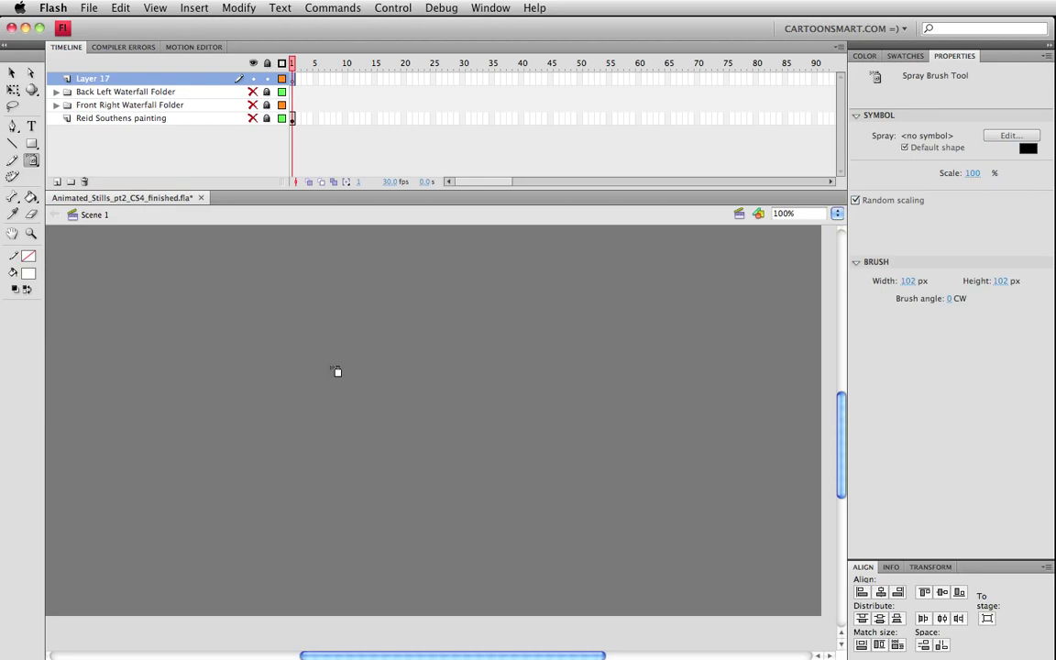
mouse_move(275, 348)
left_mouse_down()
mouse_move(354, 364)
mouse_move(490, 433)
mouse_move(653, 470)
left_mouse_up()
key("v")
key("super+z")
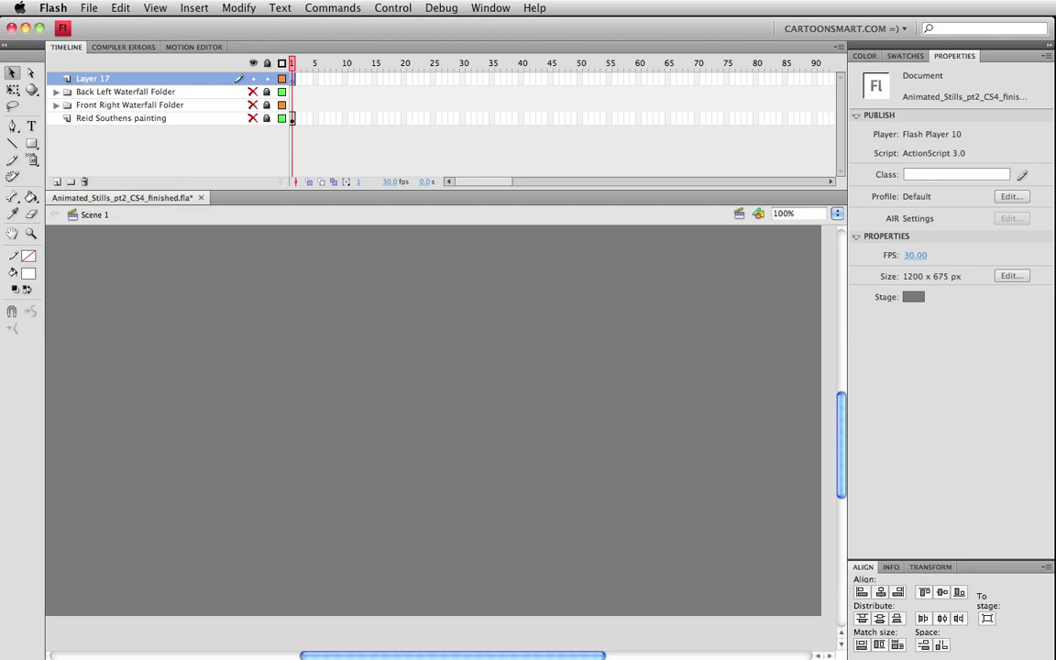
Step: Set the Spray Brush's default shape color to white and spray a diagonal band of particles about 432 by 139 px on Layer 17
left_click(31, 159)
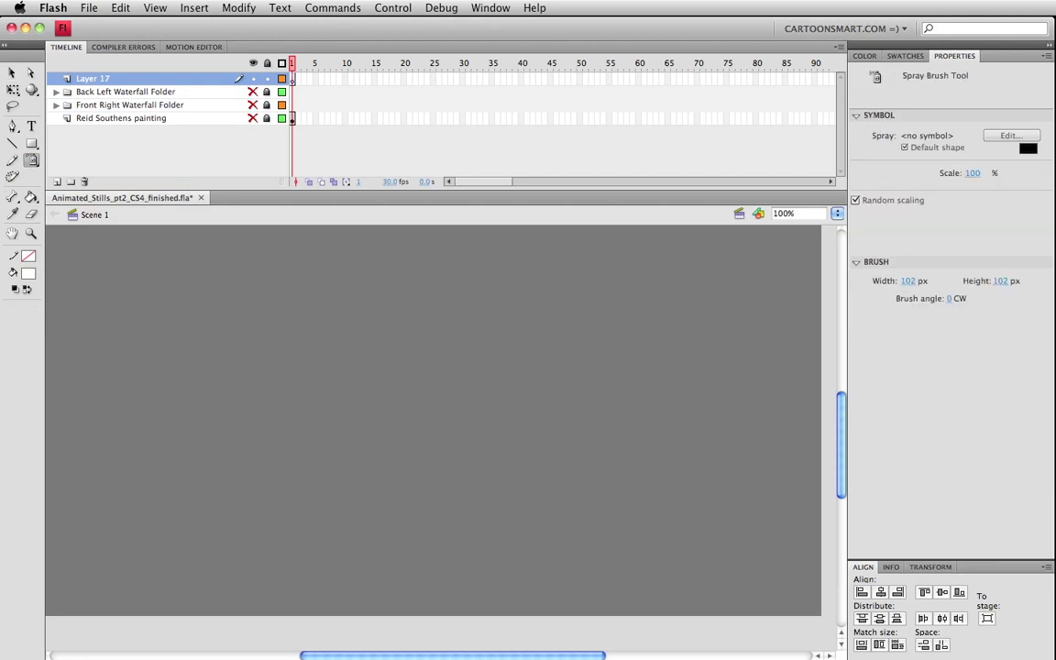
left_click(1026, 151)
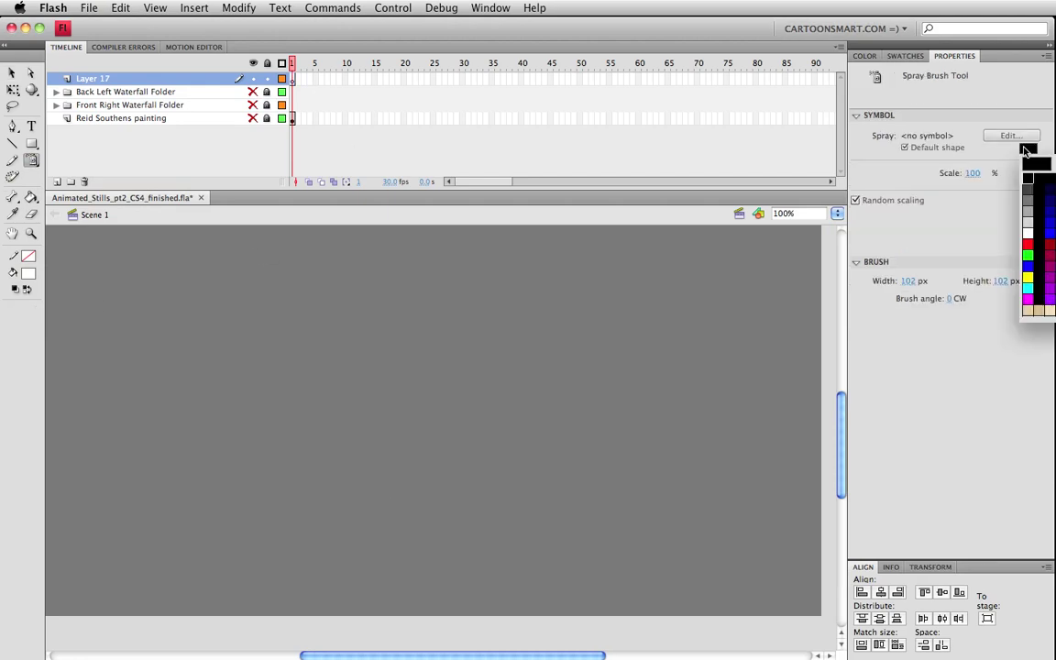
left_click(1031, 207)
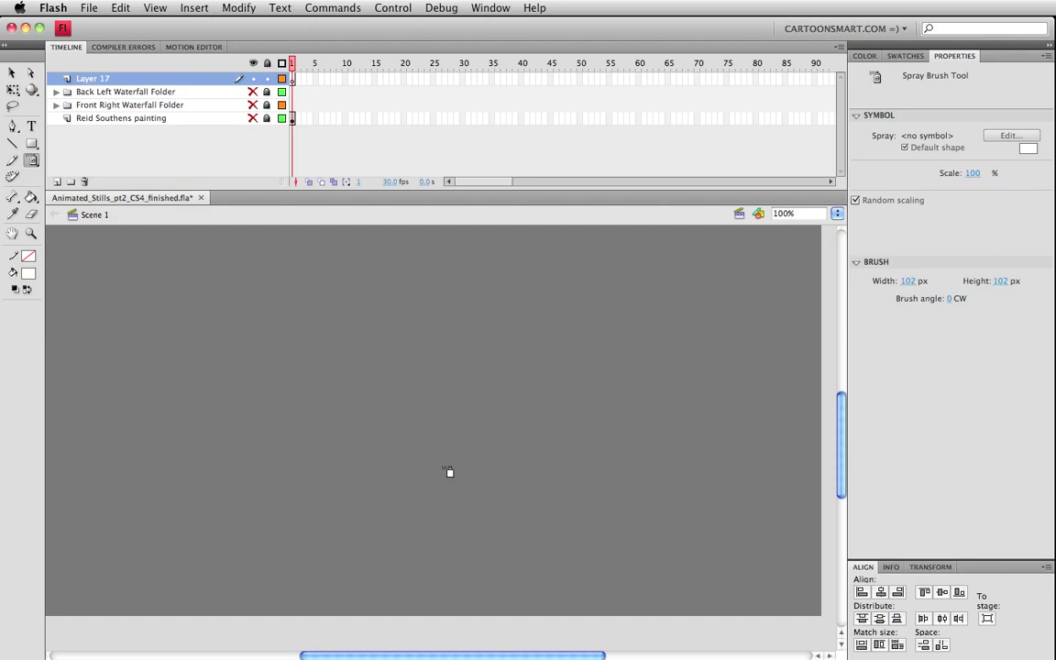
mouse_move(419, 462)
left_mouse_down()
mouse_move(677, 526)
mouse_move(708, 554)
left_mouse_up()
Step: Convert the sprayed particle group to a movie clip symbol named animated_spray
left_click(12, 73)
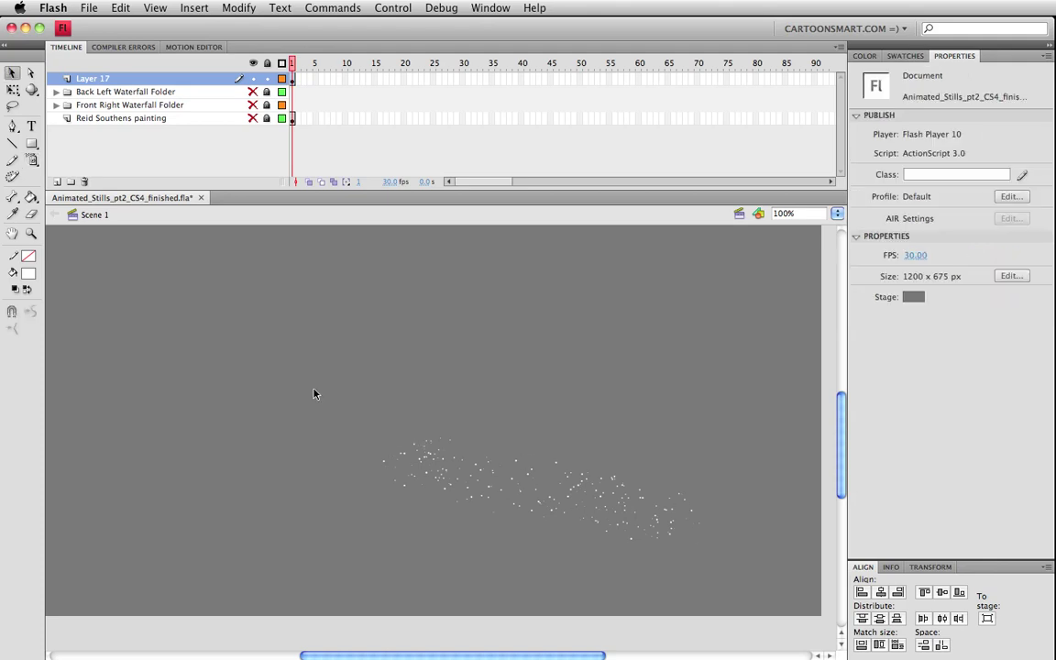
left_click_drag(316, 395, 760, 561)
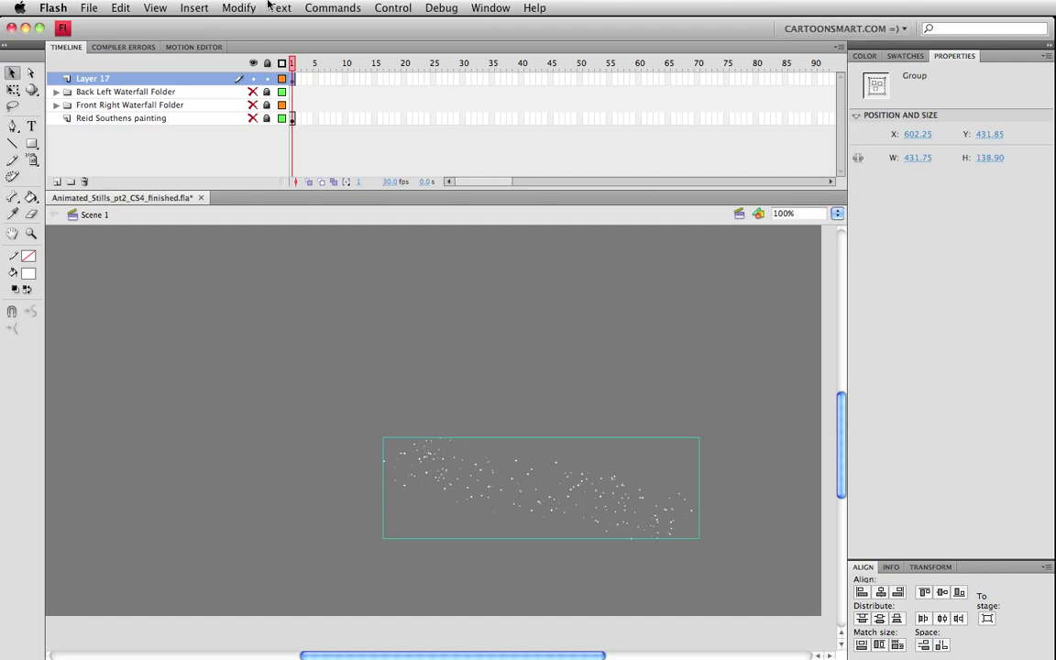
left_click(238, 7)
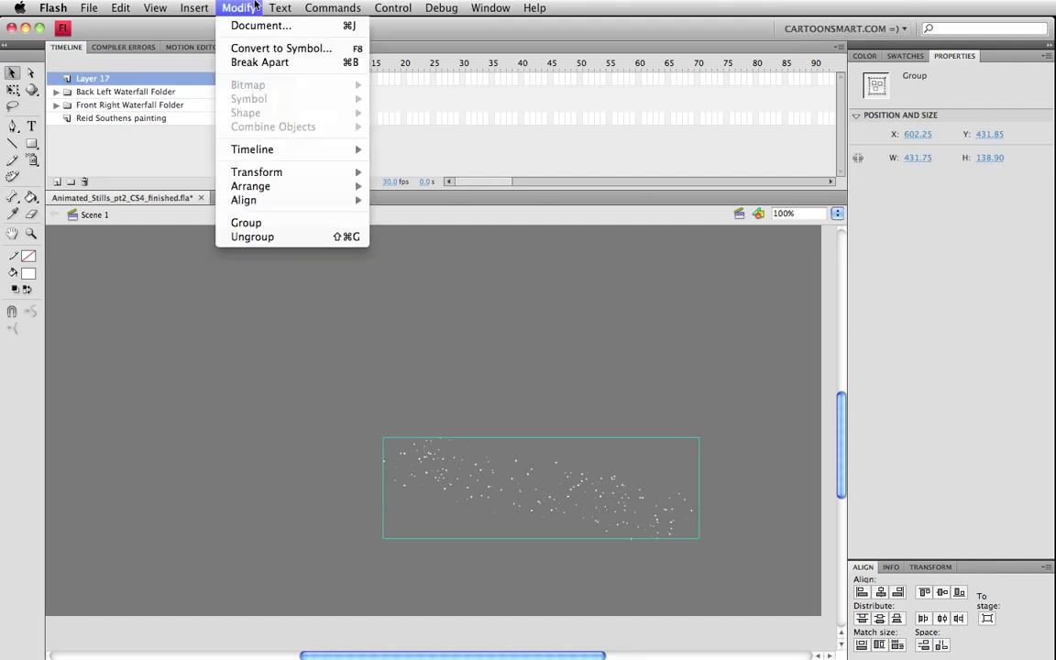
left_click(267, 53)
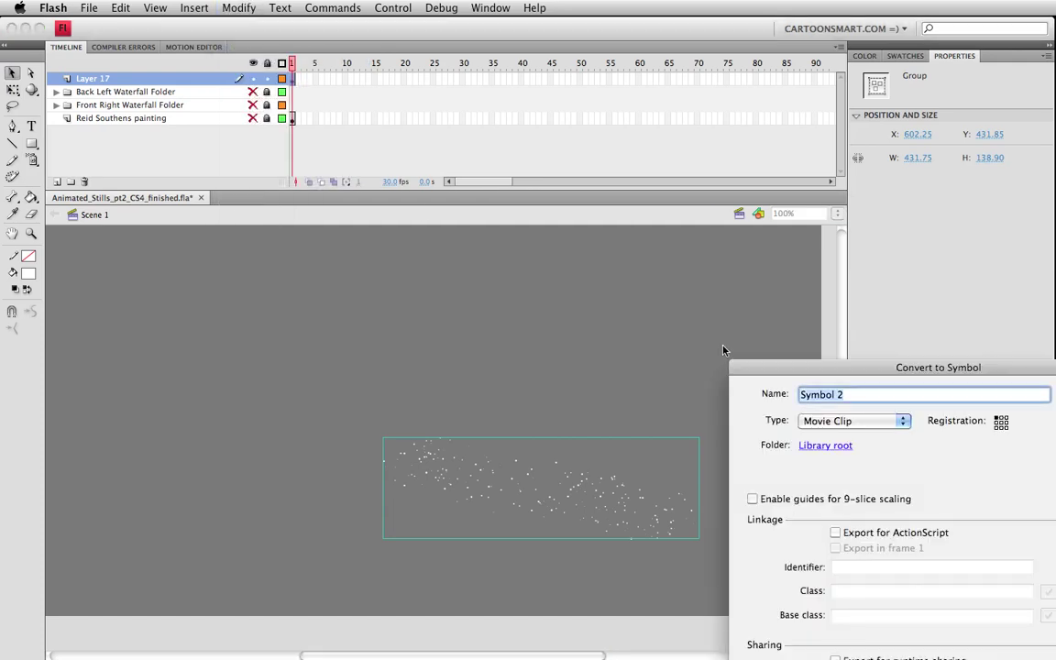
type("animat")
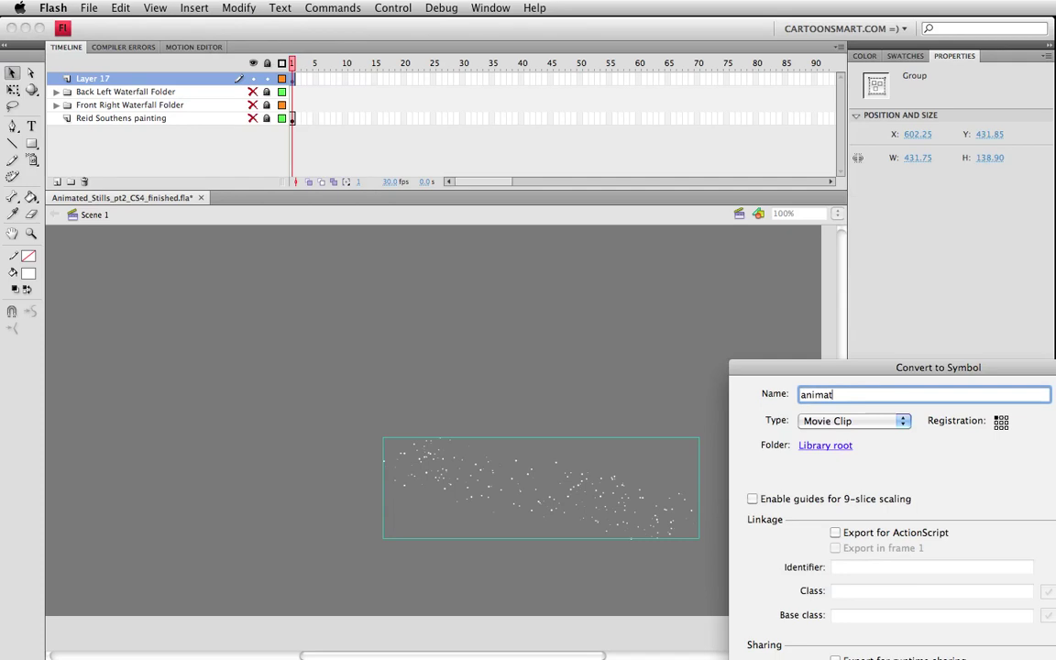
type("ed_spray")
key("Return")
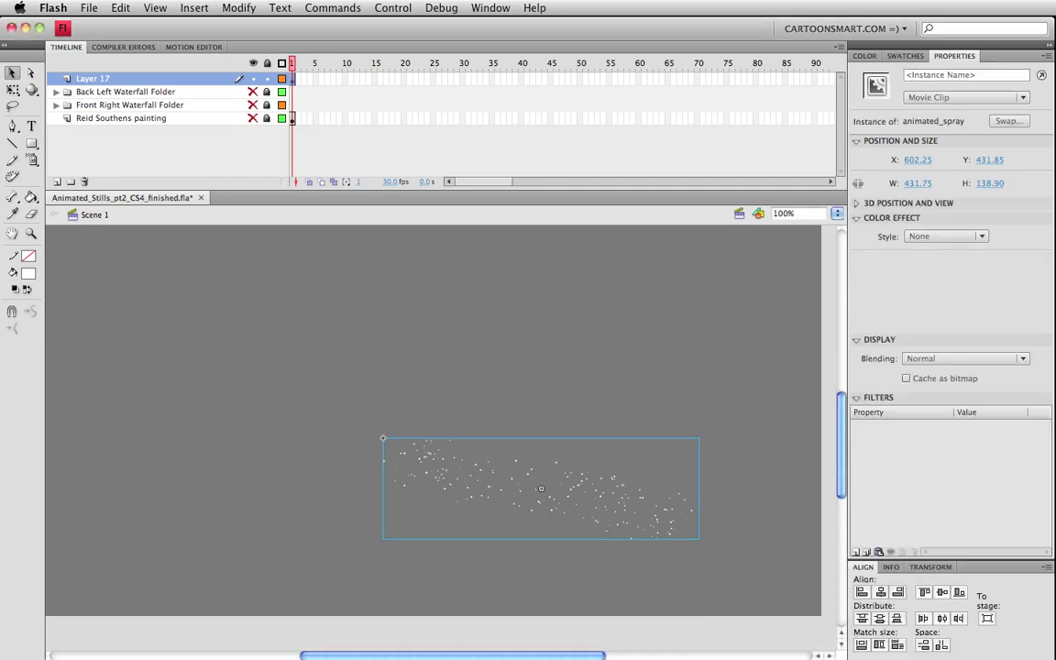
Step: Insert blank keyframes on frames 2 through 8 inside the animated_spray symbol, saving the document before and after
key("super+s")
double_click(477, 469)
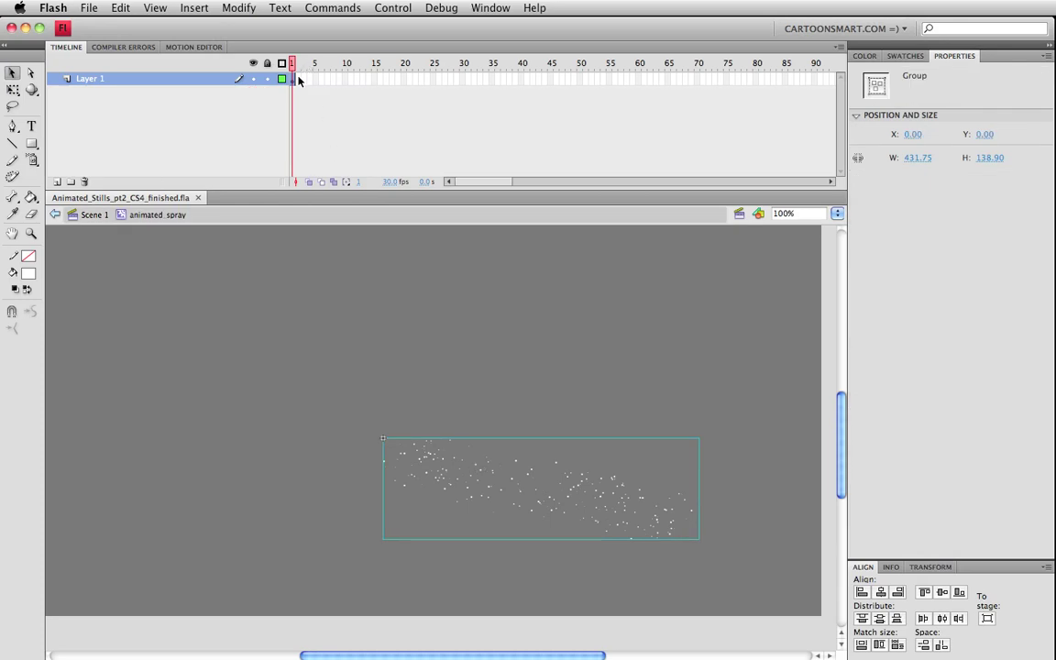
left_click_drag(298, 81, 336, 81)
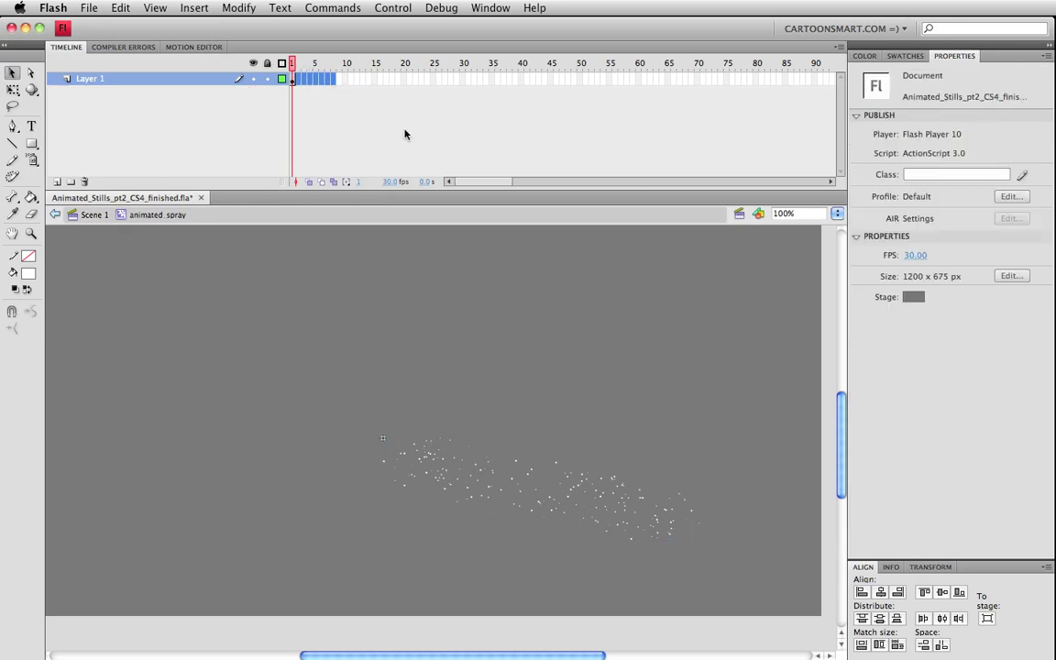
key("F6")
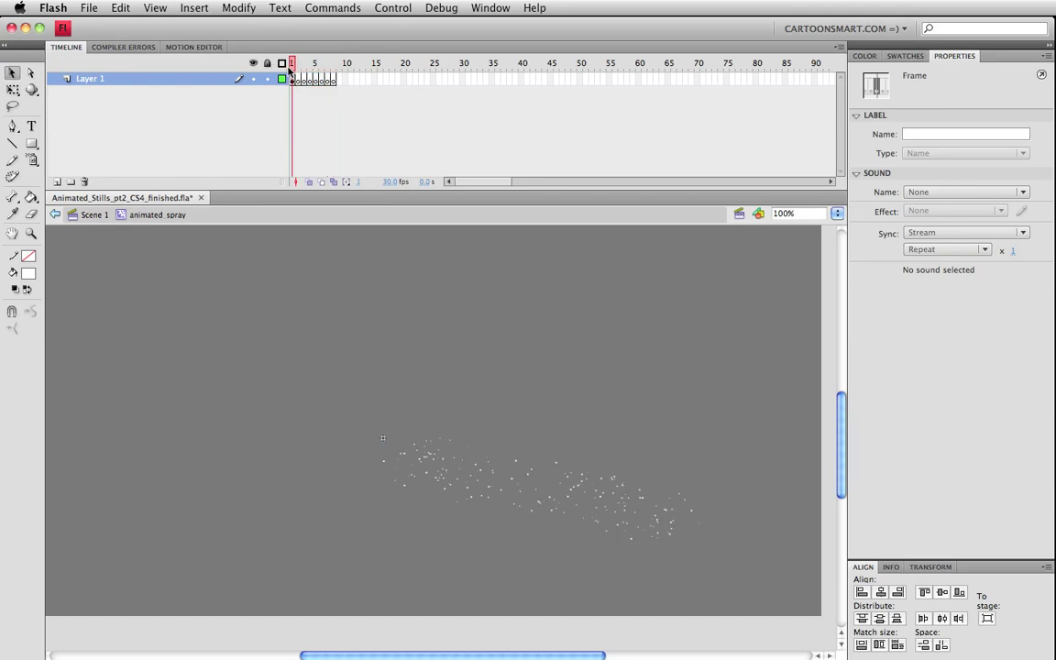
left_click(290, 71)
key("super+s")
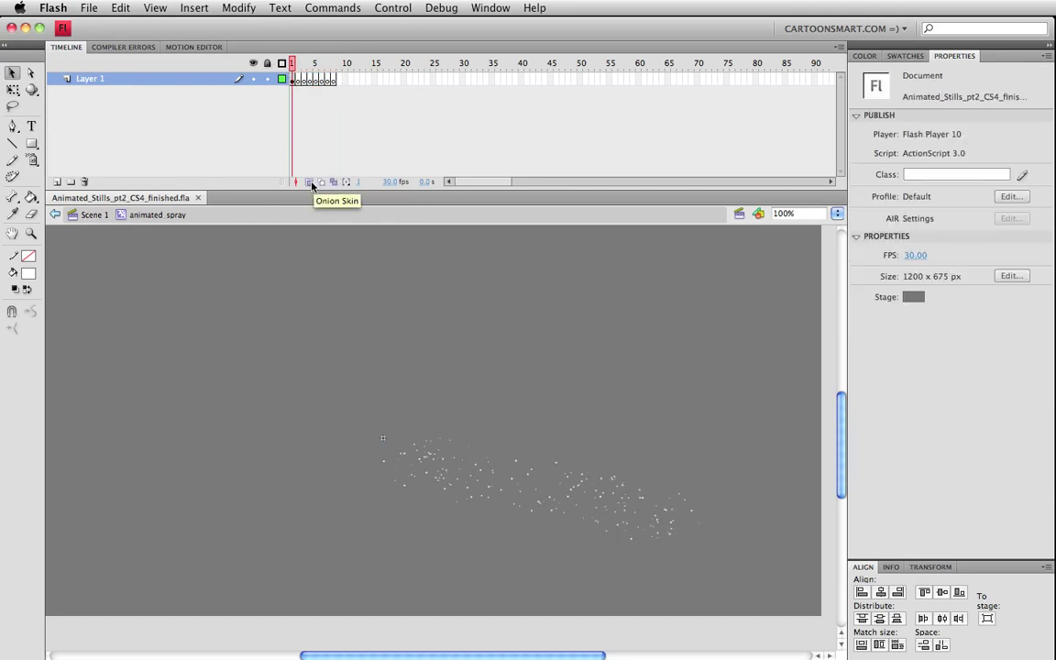
Step: Turn on onion skinning and use the Spray Brush to spray a new diagonal band of white particles on frames 2, 3 and 4
left_click(309, 181)
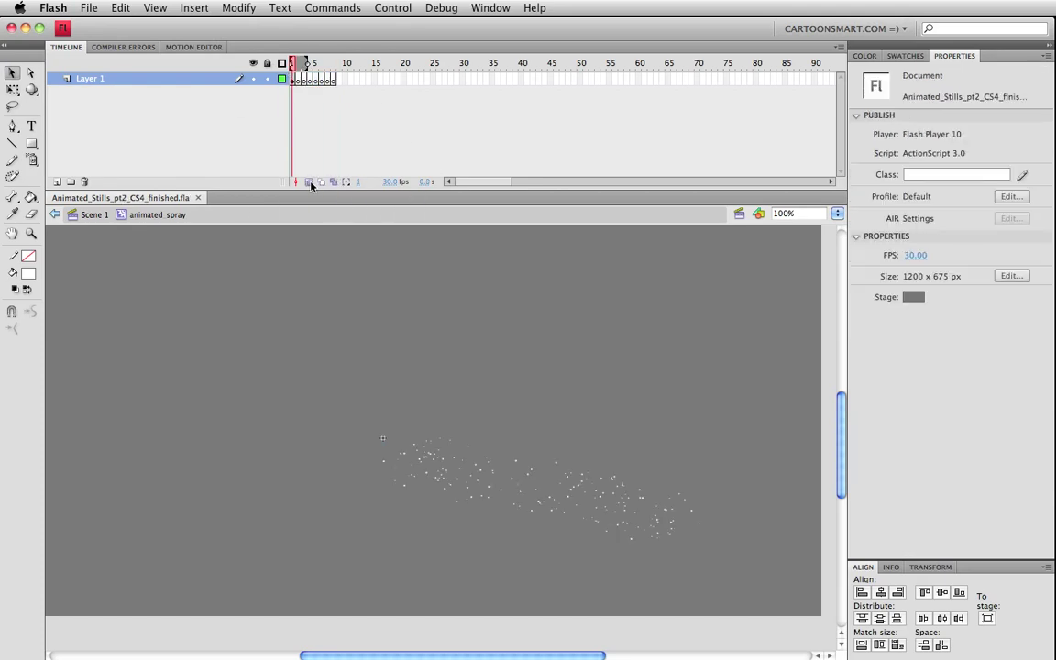
left_click(32, 159)
key("period")
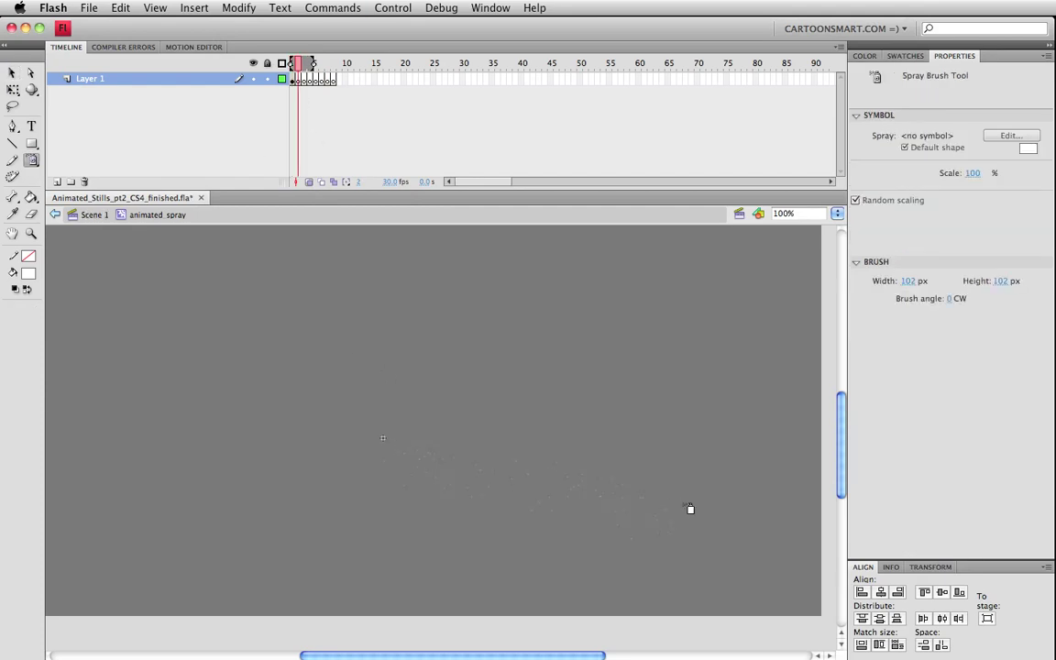
left_click_drag(580, 491, 397, 454)
left_click_drag(418, 463, 655, 523)
key(".")
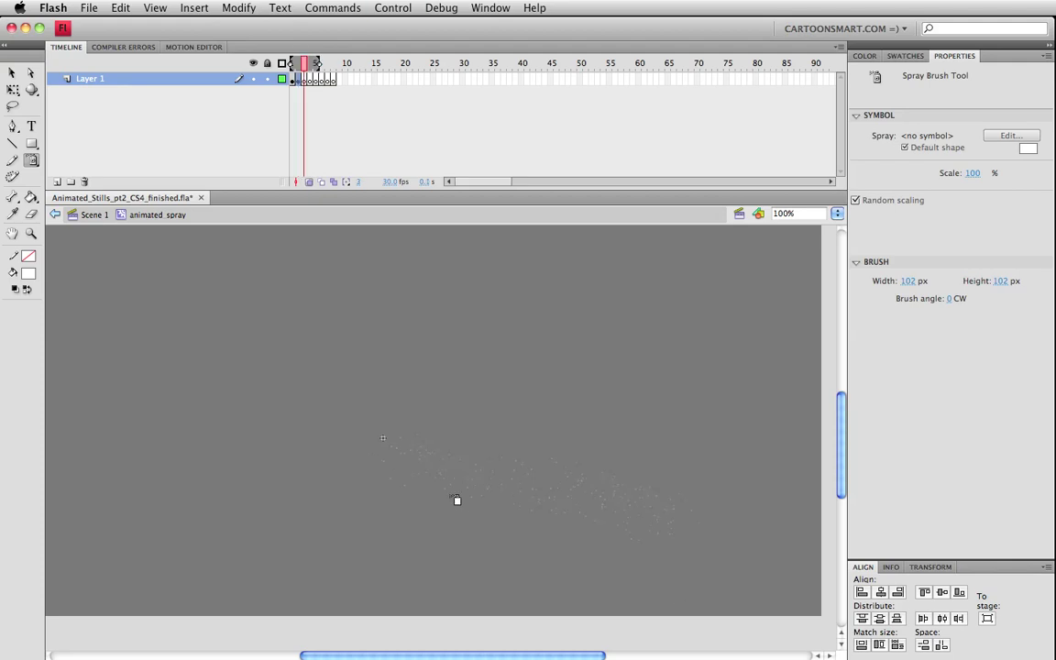
mouse_move(396, 460)
left_mouse_down()
mouse_move(590, 490)
mouse_move(653, 519)
left_mouse_up()
key(".")
mouse_move(395, 440)
left_mouse_down()
mouse_move(439, 462)
mouse_move(599, 498)
mouse_move(504, 486)
mouse_move(575, 524)
left_mouse_up()
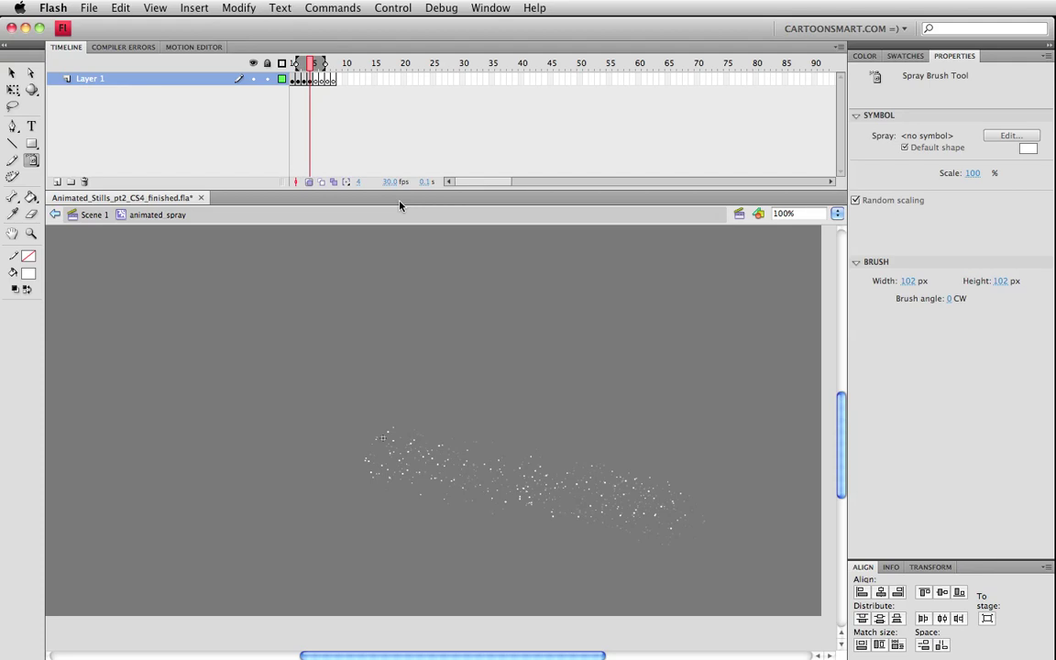
Step: Spray a fresh particle band over the onion-skinned one on each of frames 5 through 8, and return to Scene 1
key(".")
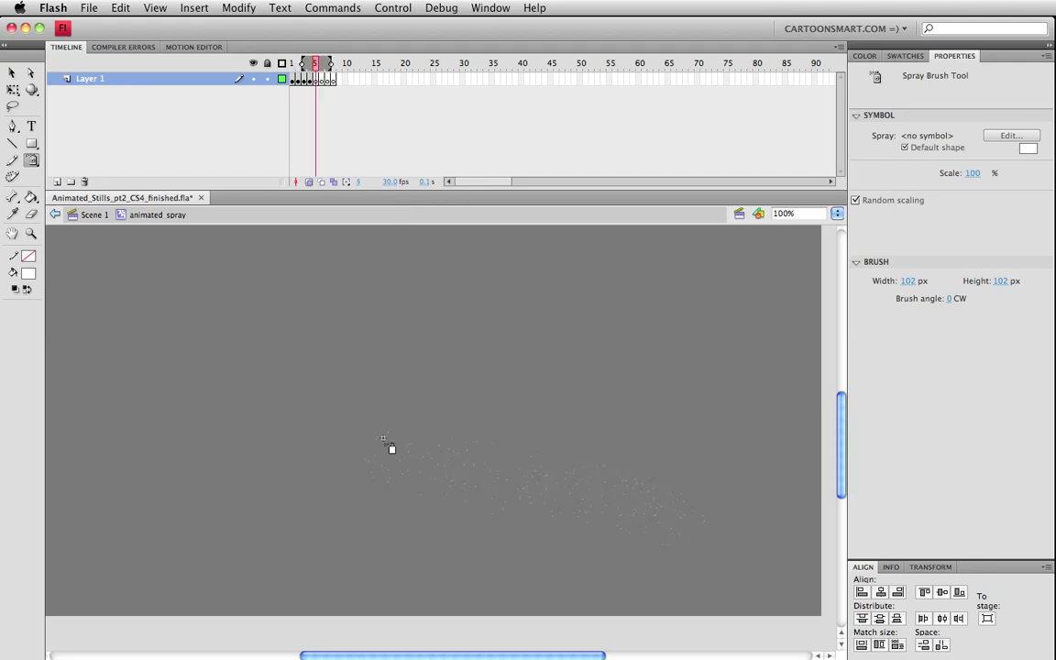
left_click_drag(391, 448, 591, 497)
key(".")
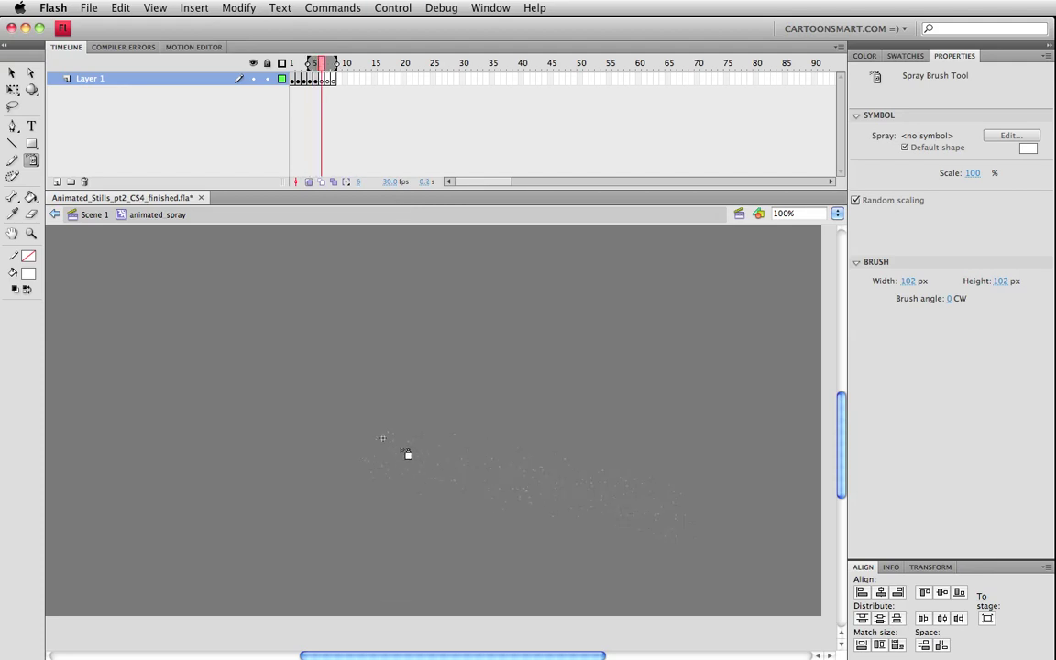
mouse_move(400, 454)
left_mouse_down()
mouse_move(549, 477)
mouse_move(658, 510)
mouse_move(366, 469)
mouse_move(520, 487)
mouse_move(385, 450)
mouse_move(594, 483)
mouse_move(646, 495)
mouse_move(691, 532)
mouse_move(378, 444)
mouse_move(644, 501)
mouse_move(485, 466)
mouse_move(368, 457)
mouse_move(467, 521)
left_mouse_up()
key(".")
key(".")
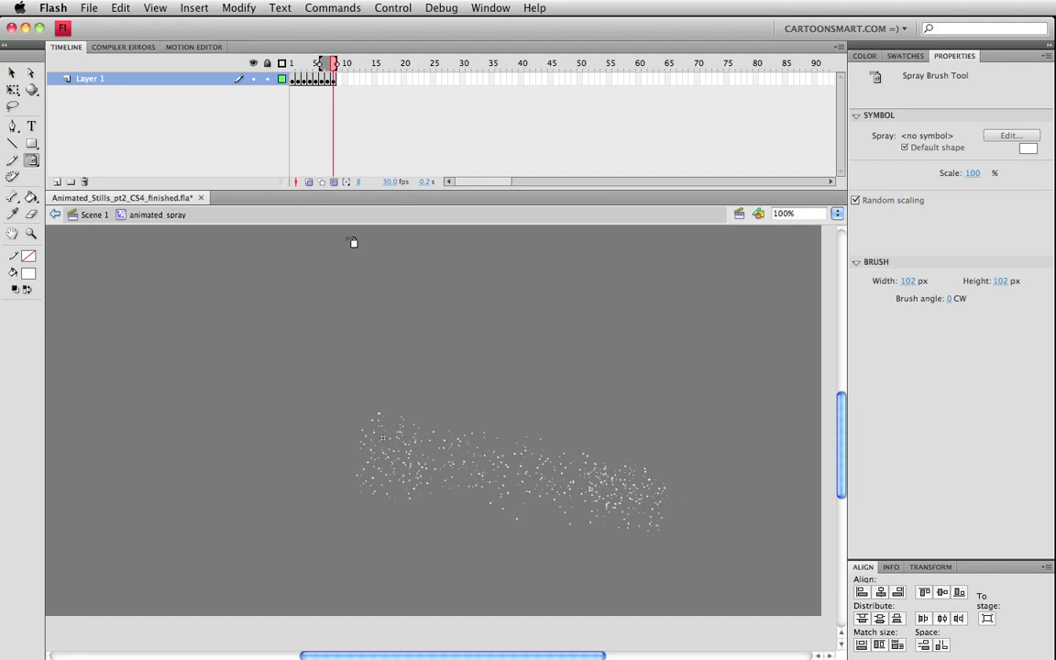
left_click(11, 71)
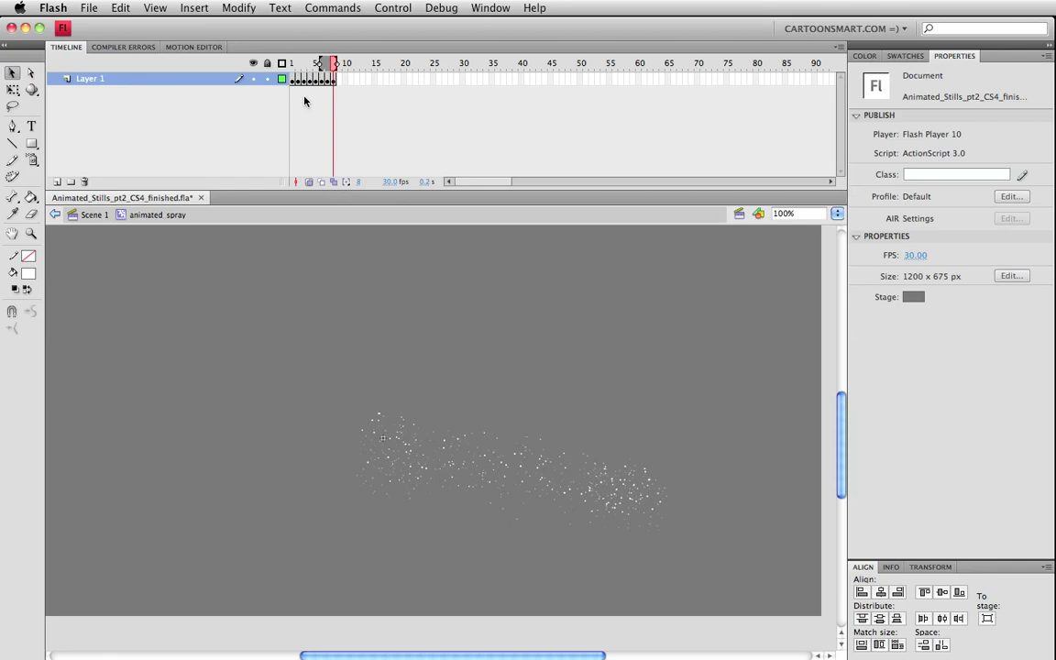
left_click(93, 214)
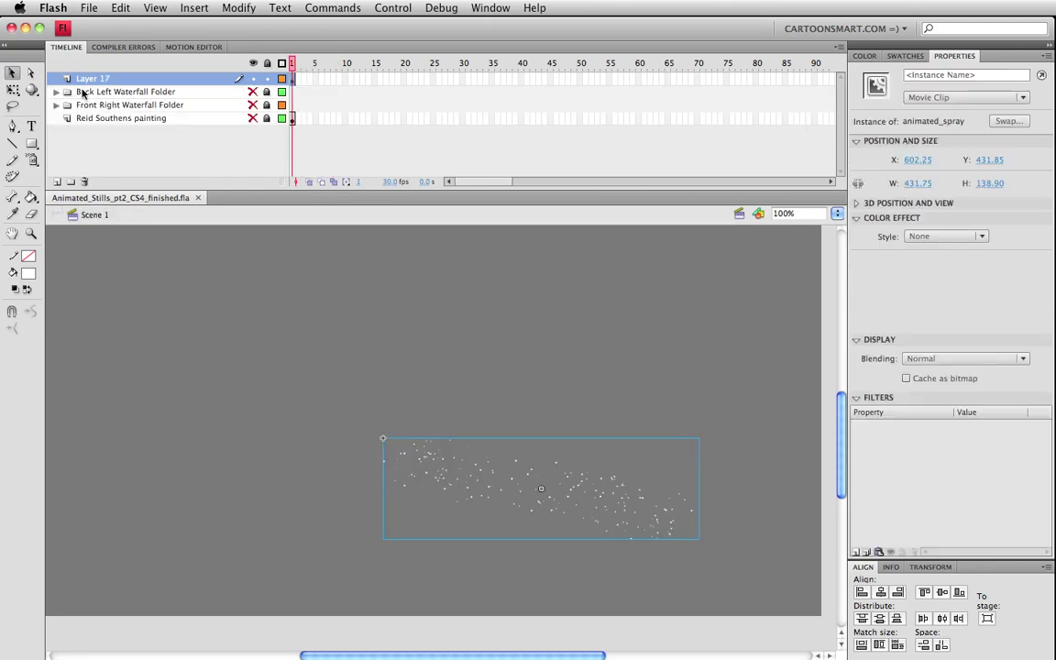
Step: Scale the animated_spray instance proportionally down to about 244 by 78 px and reposition it at about X 694, Y 458
left_click_drag(442, 483, 418, 467)
key("q")
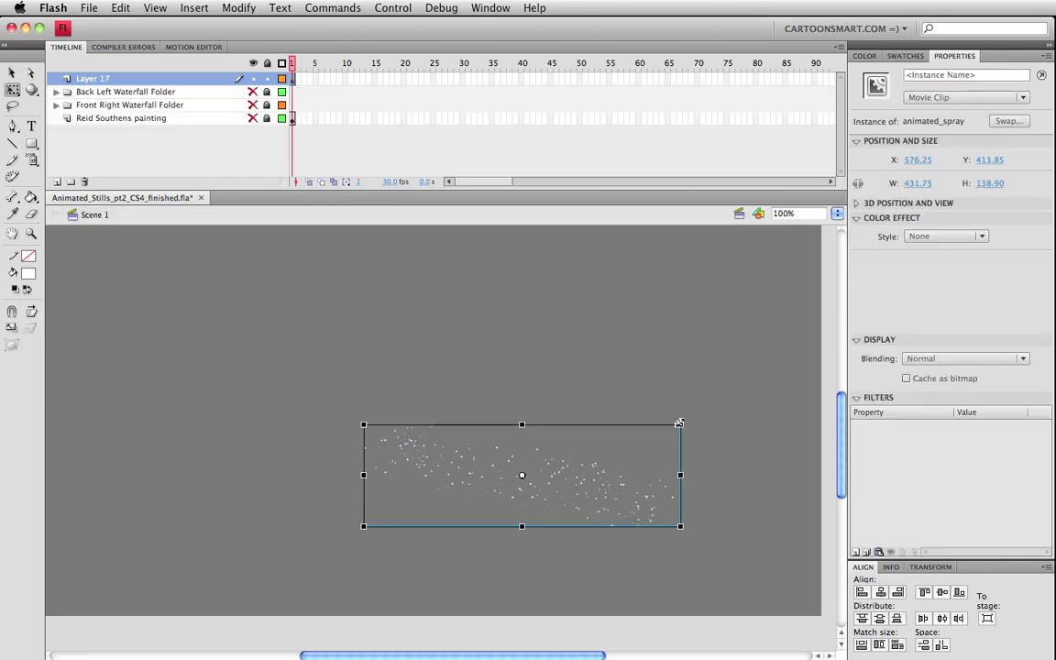
left_click_drag(680, 424, 612, 433)
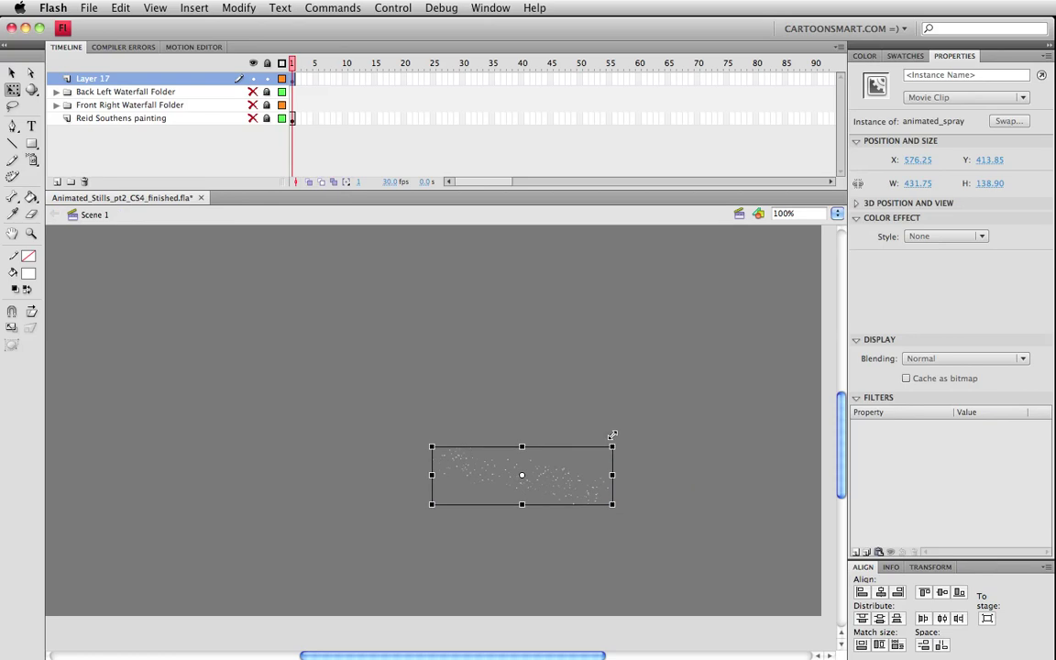
key("v")
key("super+s")
left_click_drag(563, 492, 585, 505)
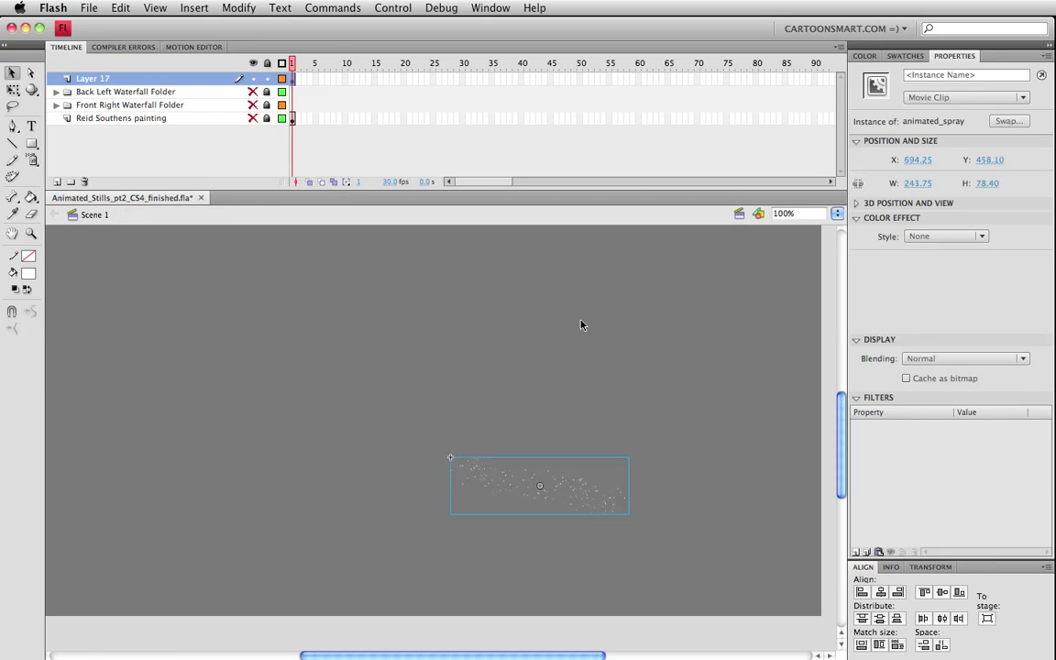
Step: Set the animated_spray instance's color effect style to Alpha at 100%
left_click(913, 237)
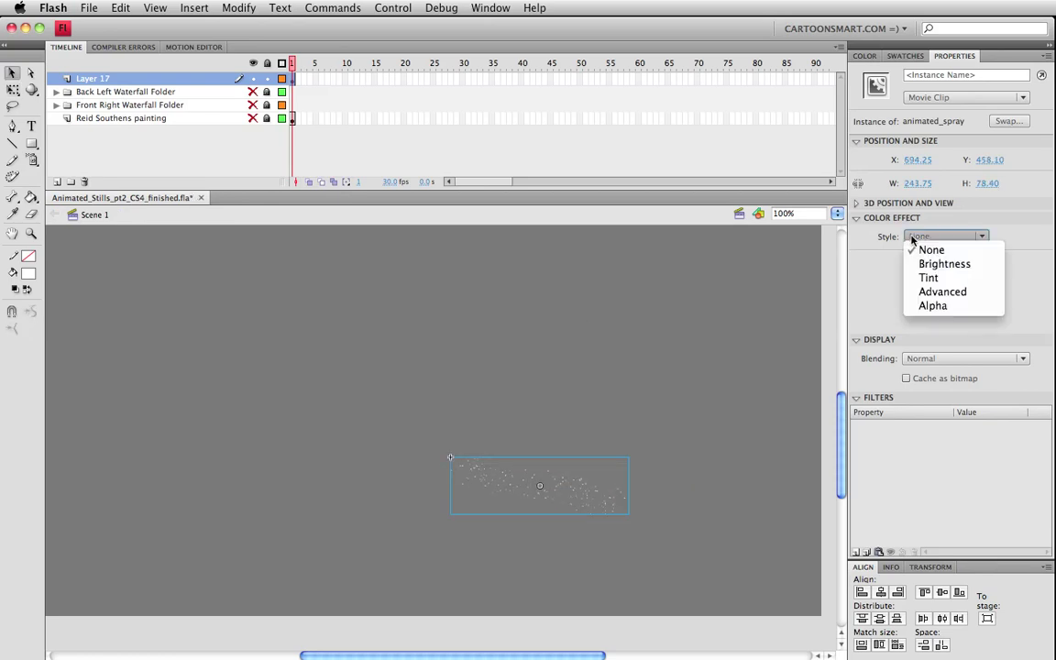
left_click(932, 307)
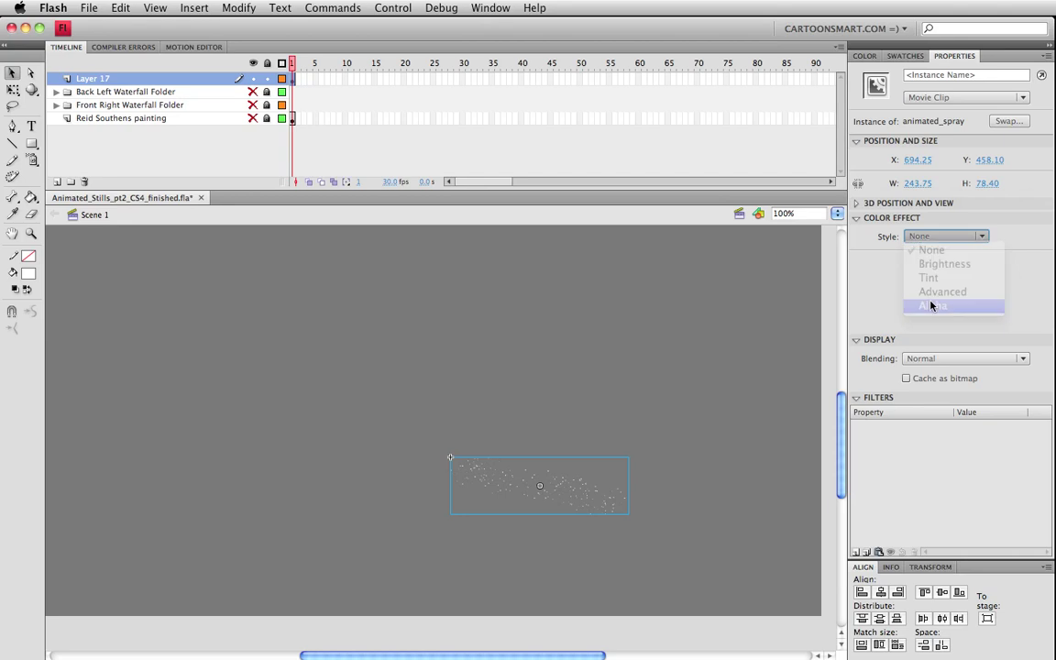
mouse_move(922, 262)
left_mouse_down()
mouse_move(945, 266)
mouse_move(908, 261)
mouse_move(913, 285)
mouse_move(986, 283)
left_mouse_up()
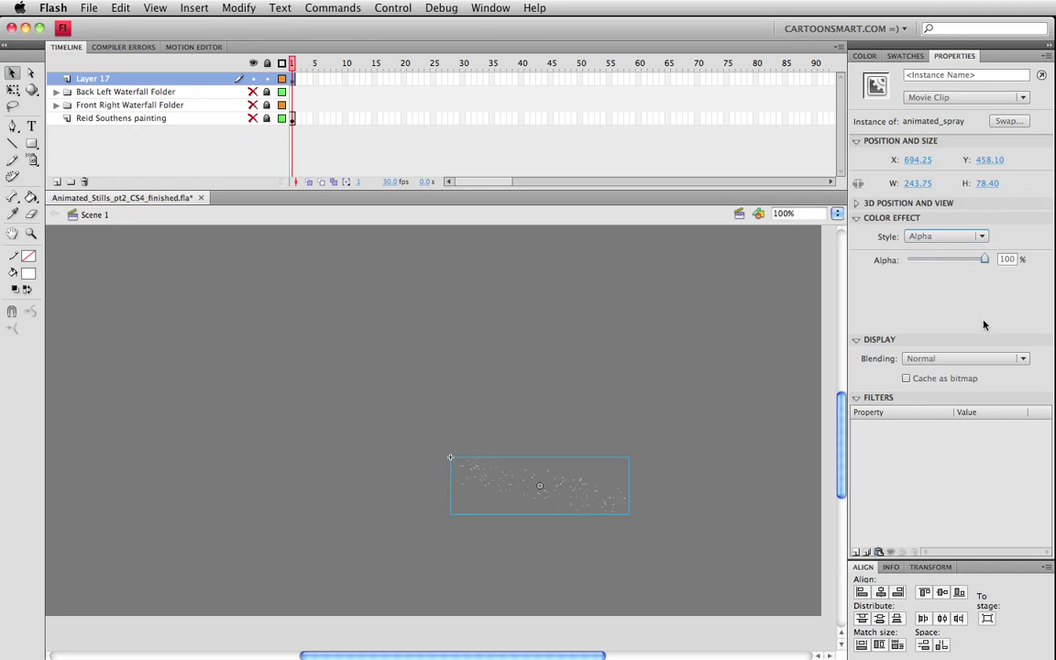
Step: Cut the animated_spray instance from Layer 17 and show all the hidden layers
left_click(474, 476)
left_click(481, 483)
key("super+x")
left_click(253, 78, "alt")
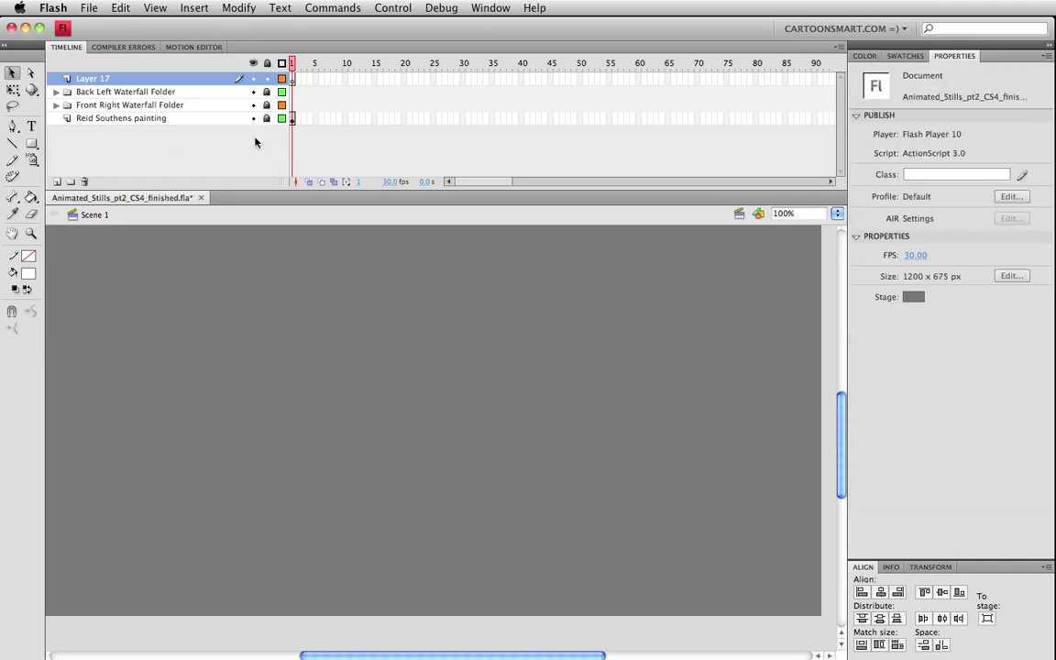
Step: Expand the Front Right Waterfall Folder and add a layer named spray above front plumes, under the Waterfall Mask
left_click(58, 104)
left_click(56, 106)
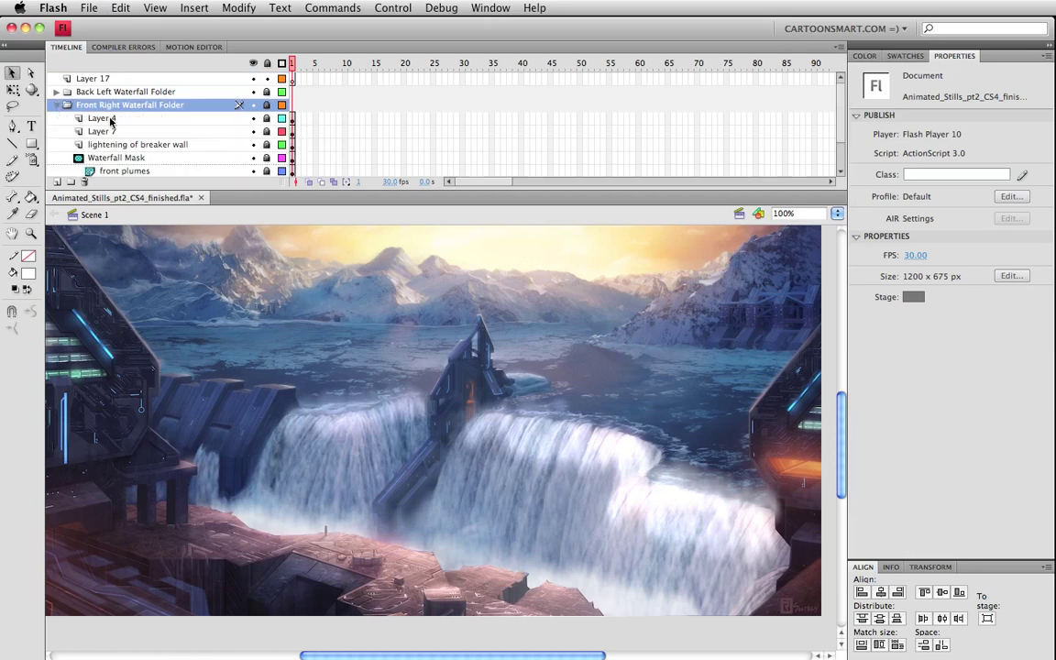
scroll(842, 147, "down", 1)
scroll(843, 147, "down", 2)
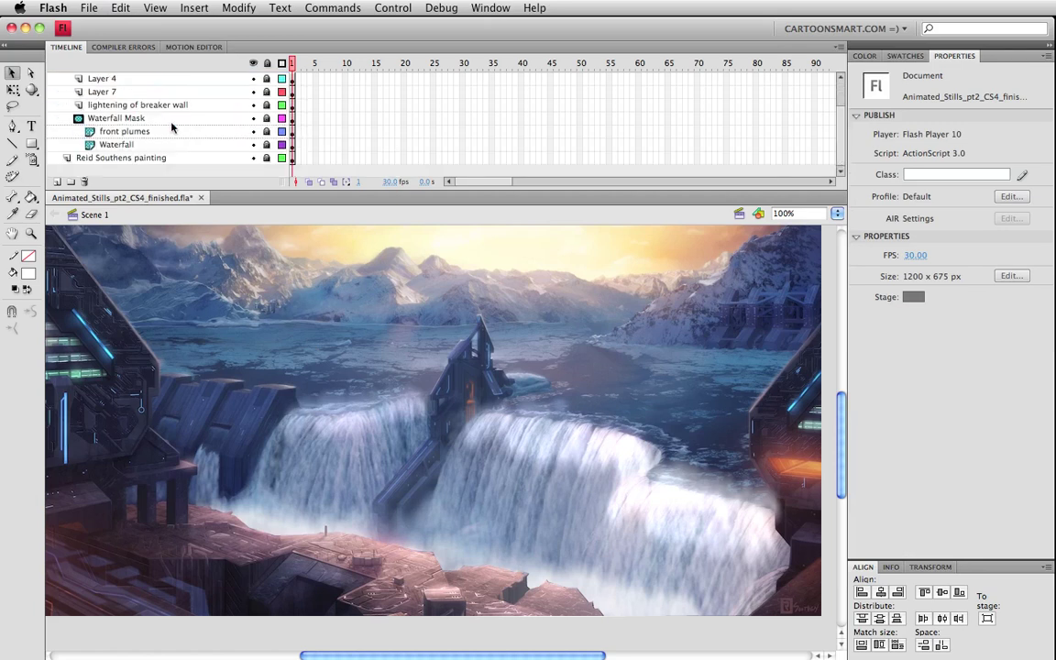
left_click(266, 133)
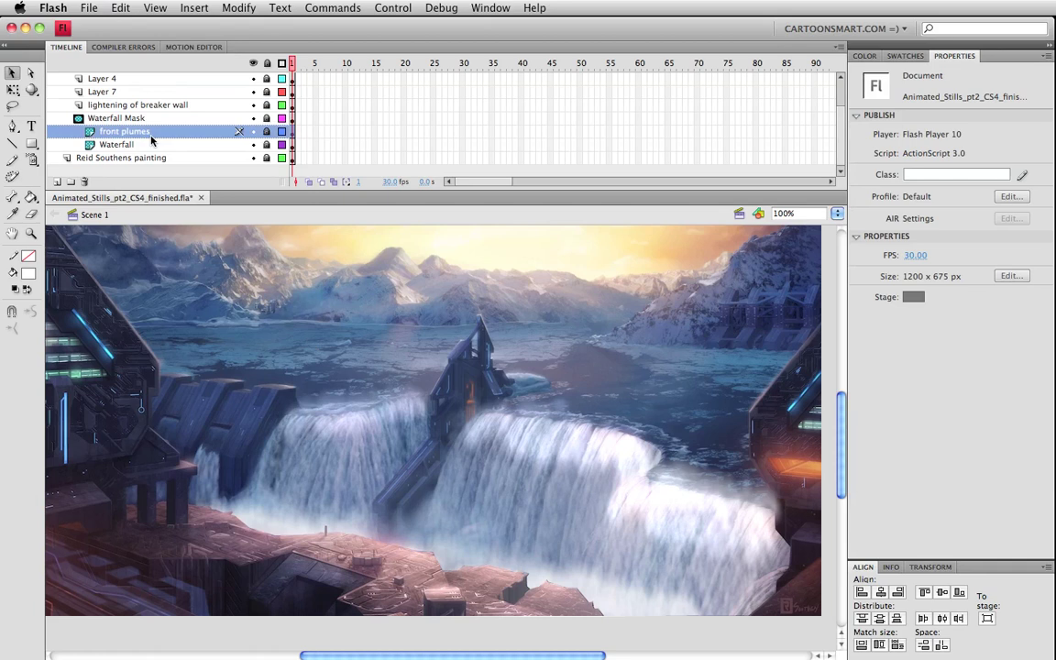
left_click(57, 181)
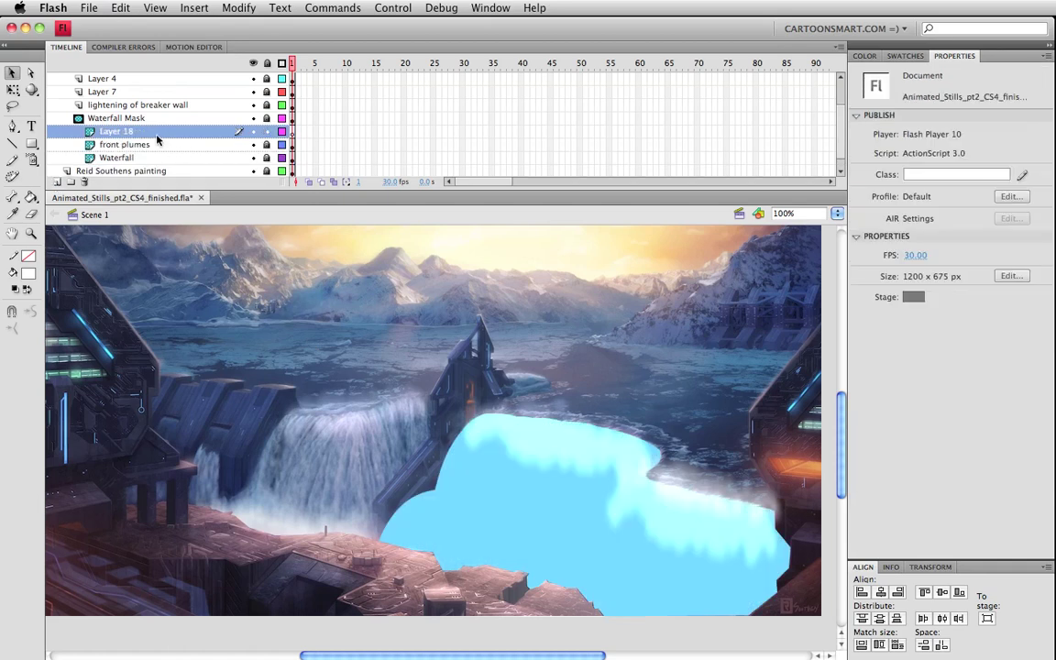
double_click(128, 132)
type("spray")
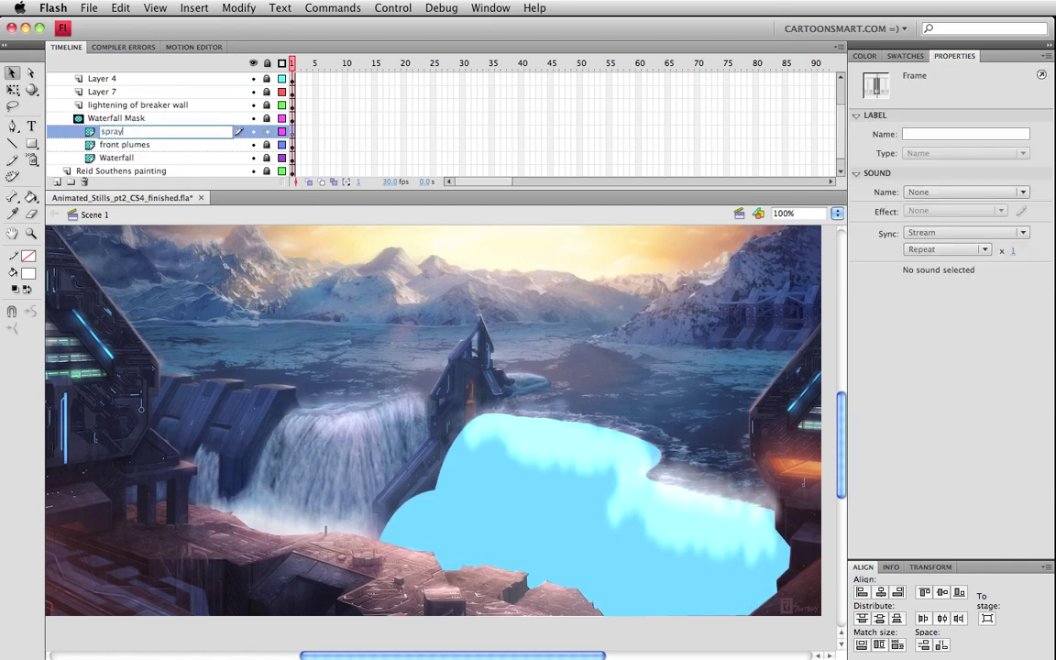
key("Return")
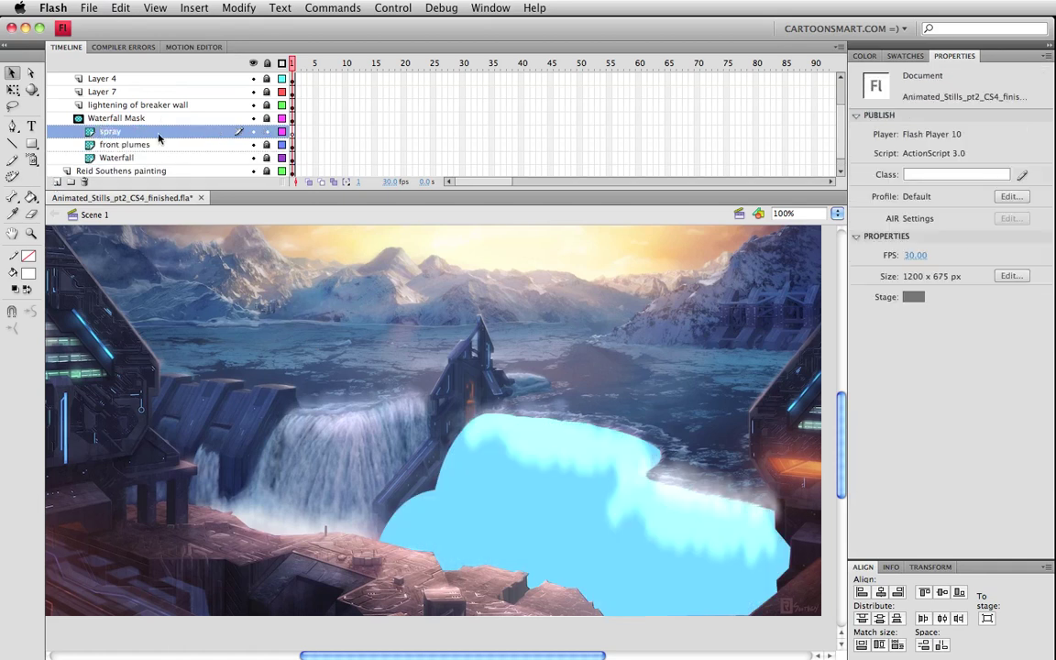
Step: Display the Waterfall Mask as an outline and place copies of animated_spray along the base of the front waterfall on the spray layer
left_click(267, 118)
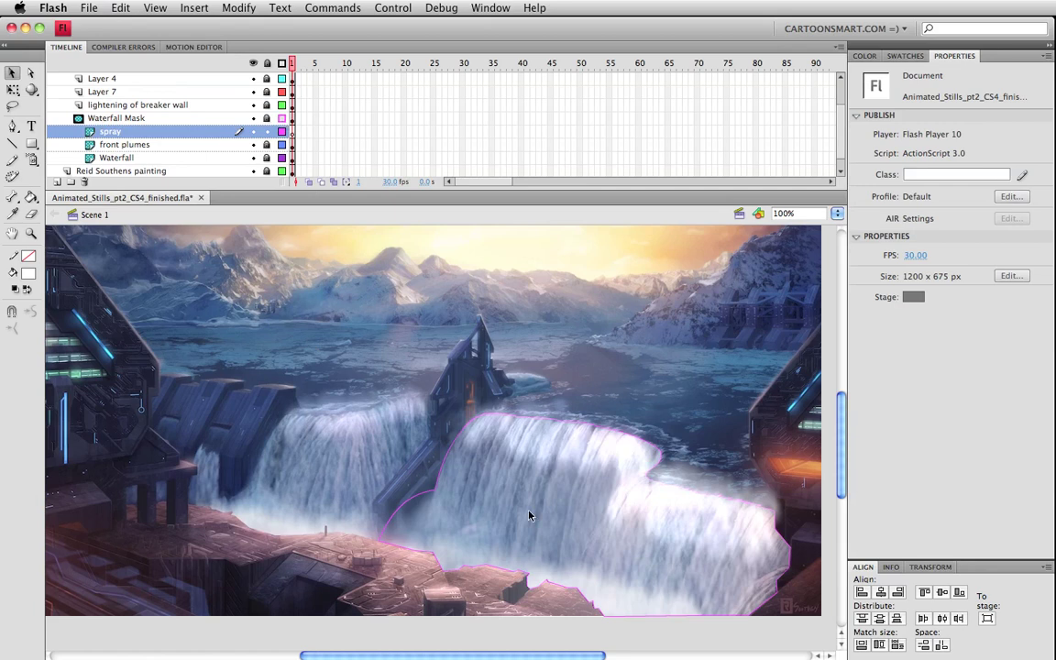
left_click(266, 131)
left_click(488, 447)
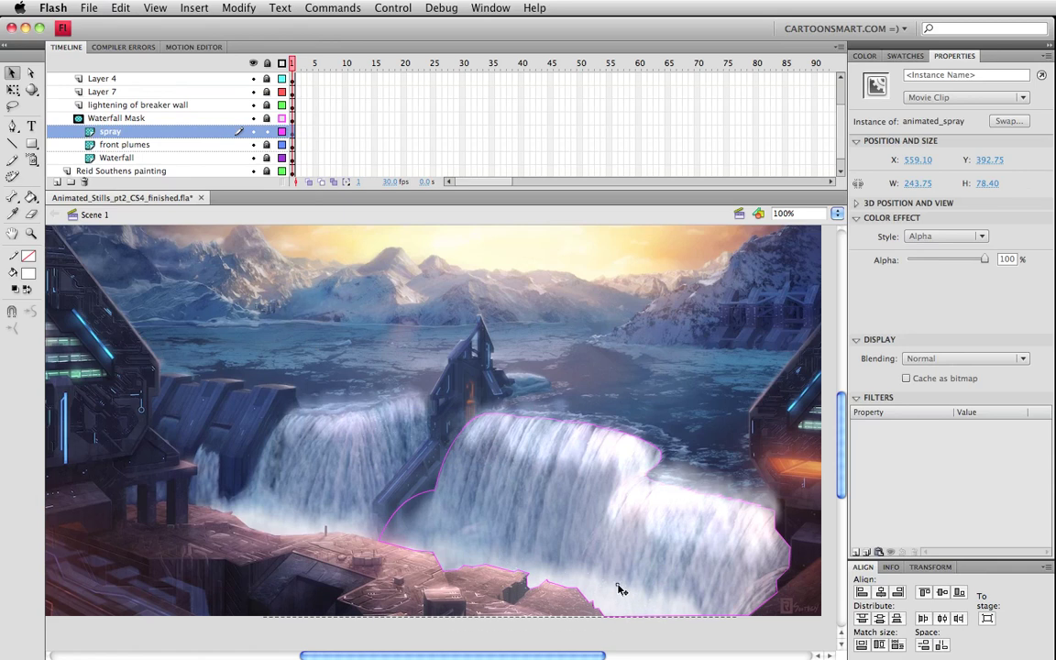
left_click_drag(629, 598, 625, 587)
left_click_drag(477, 555, 513, 577)
key("Down")
key("Down")
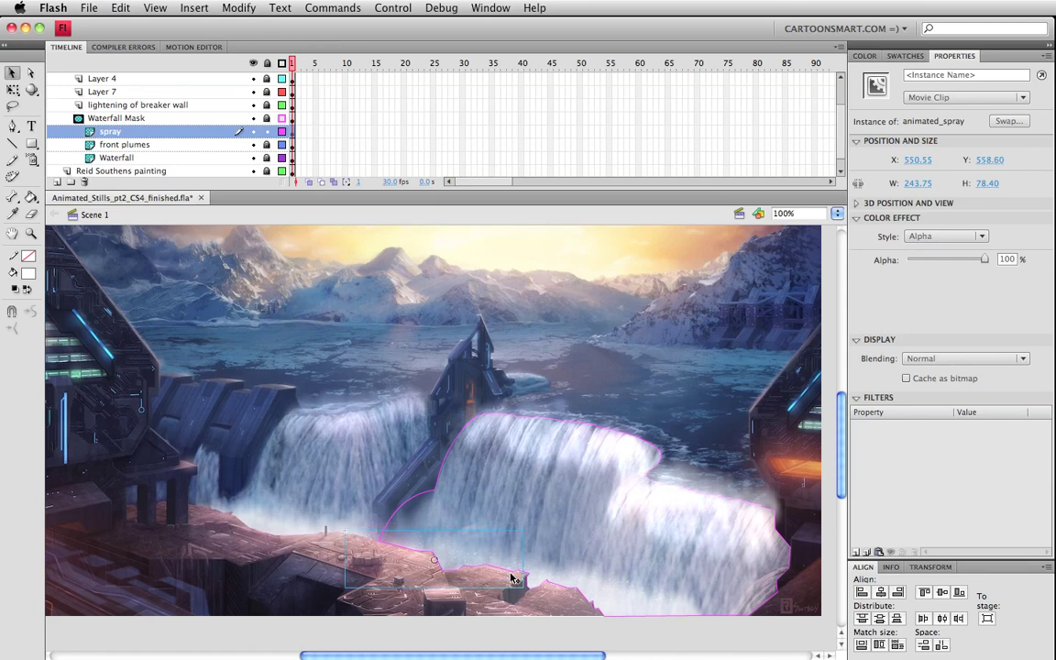
Step: Save the document and test the movie to check the spray at the waterfall's base
key("super+s")
key("super+Return")
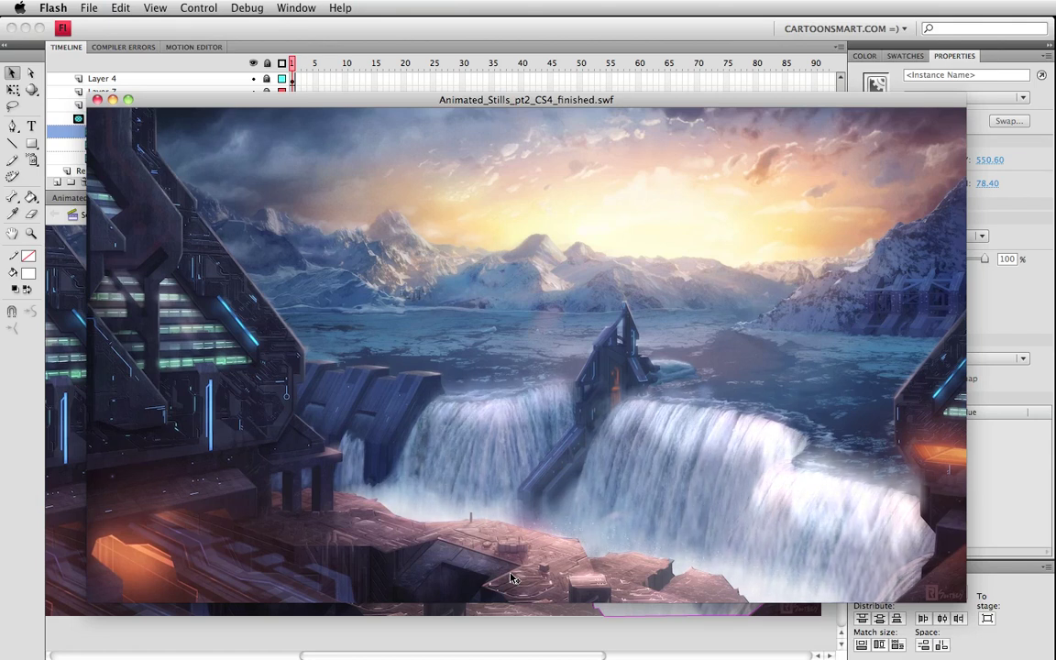
key("super+w")
Step: Scale the leftmost spray copy down to about 172 by 55 px and test the movie again
key("q")
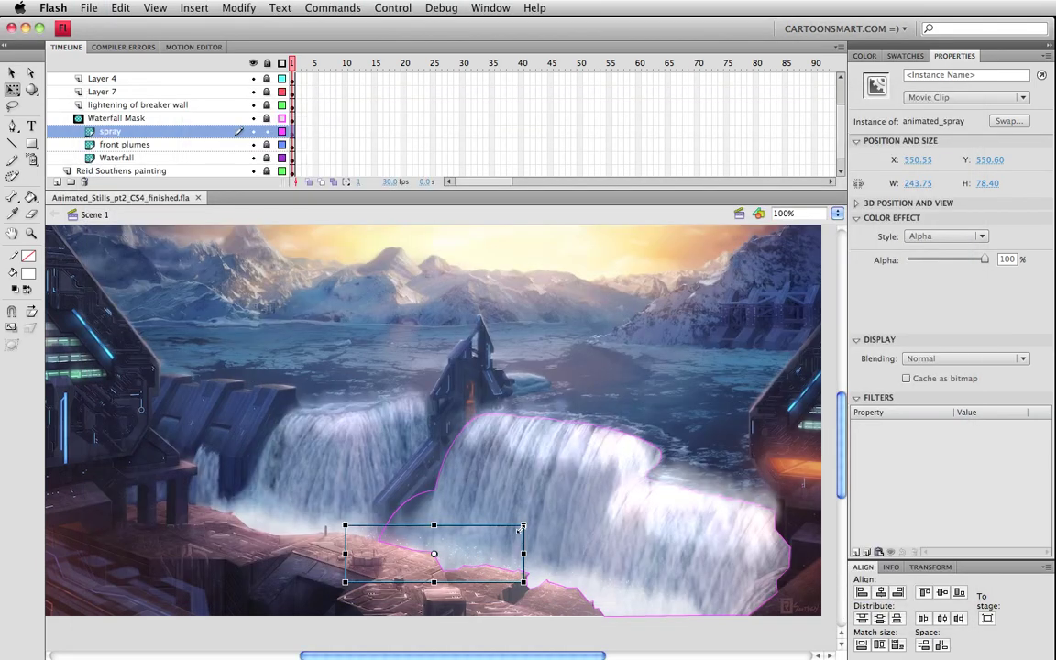
left_click_drag(522, 529, 497, 541)
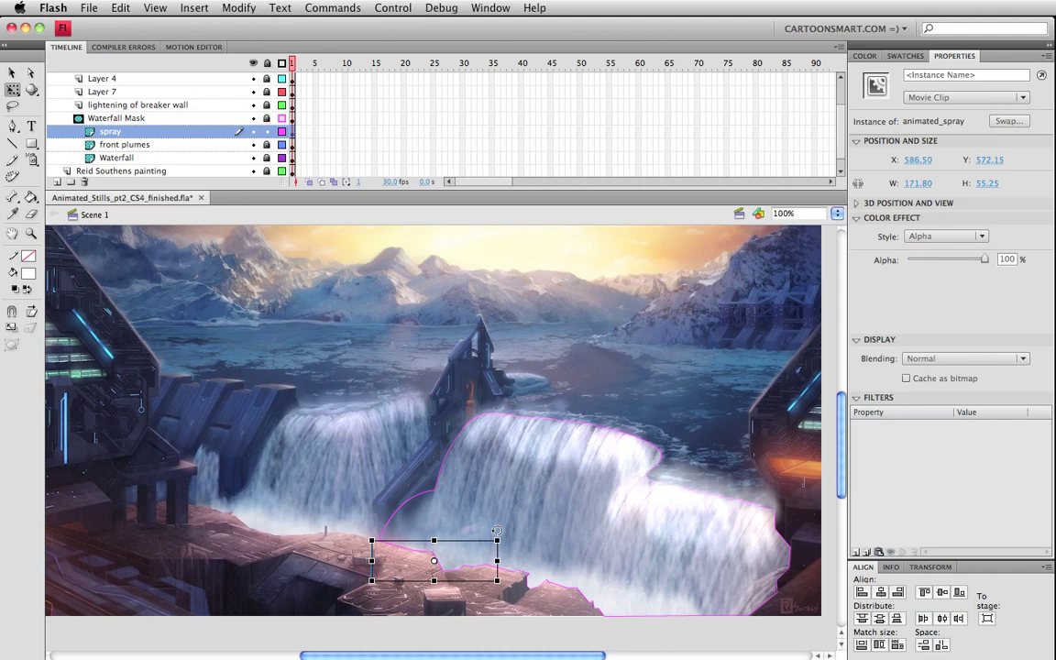
key("super+Return")
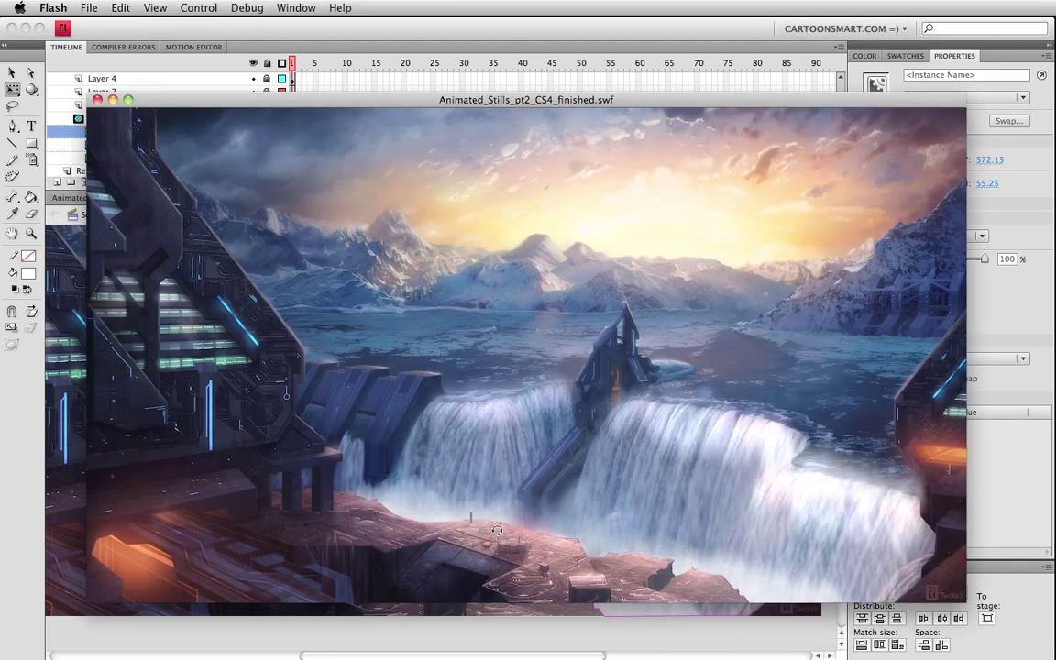
key("super+w")
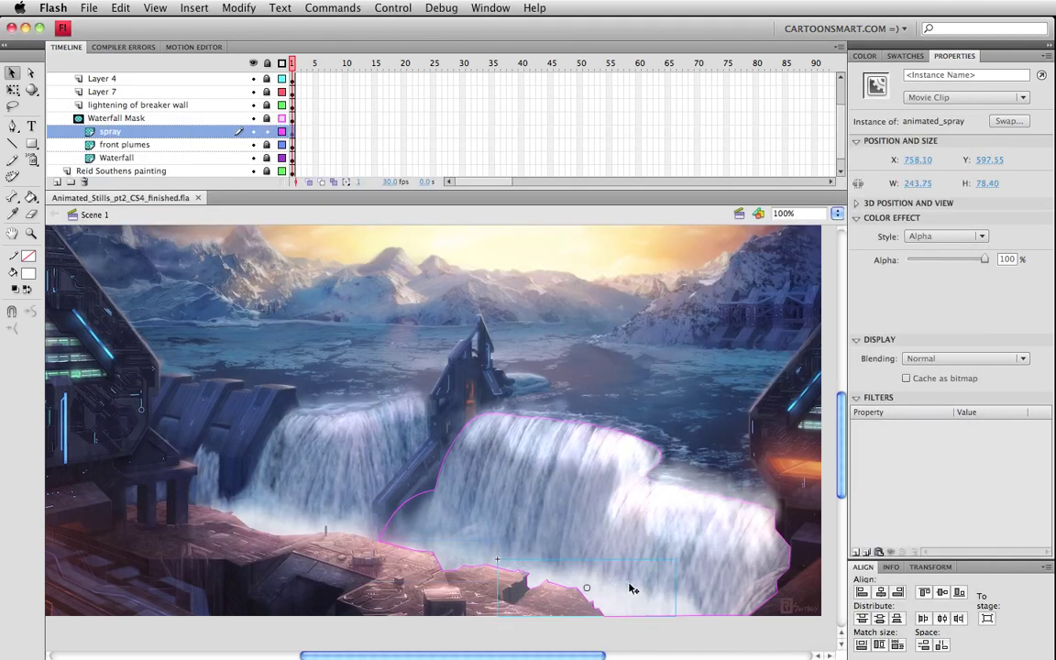
Step: Nudge the spray copy at the waterfall's lower edge to X 768.10, Y 617.55 and test the movie
key("super+z")
key("shift+Down")
key("shift+Right")
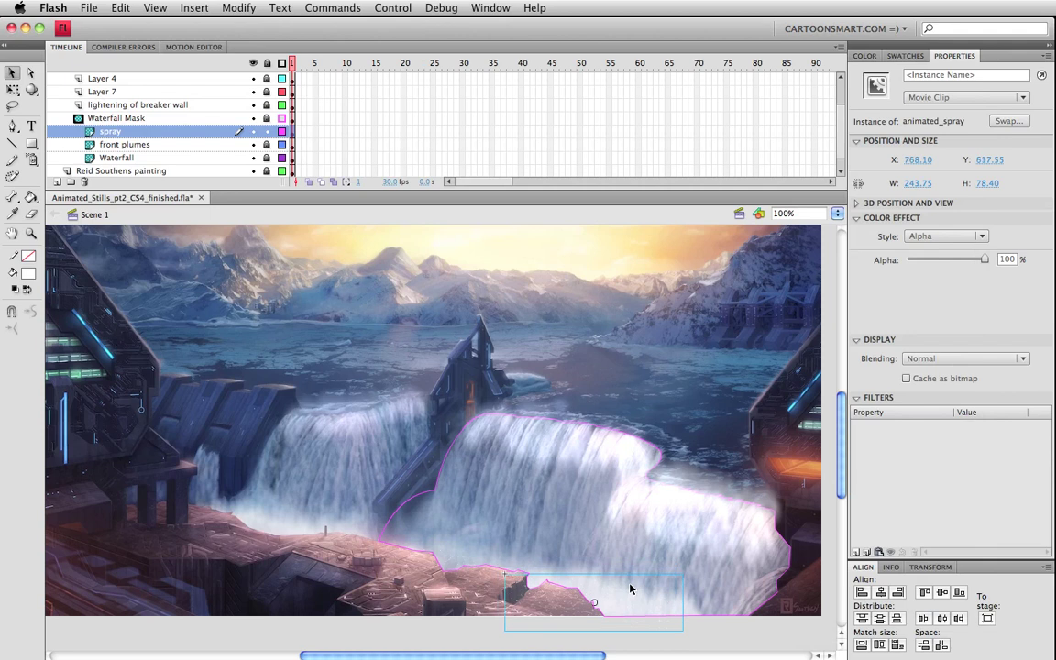
key("super+Return")
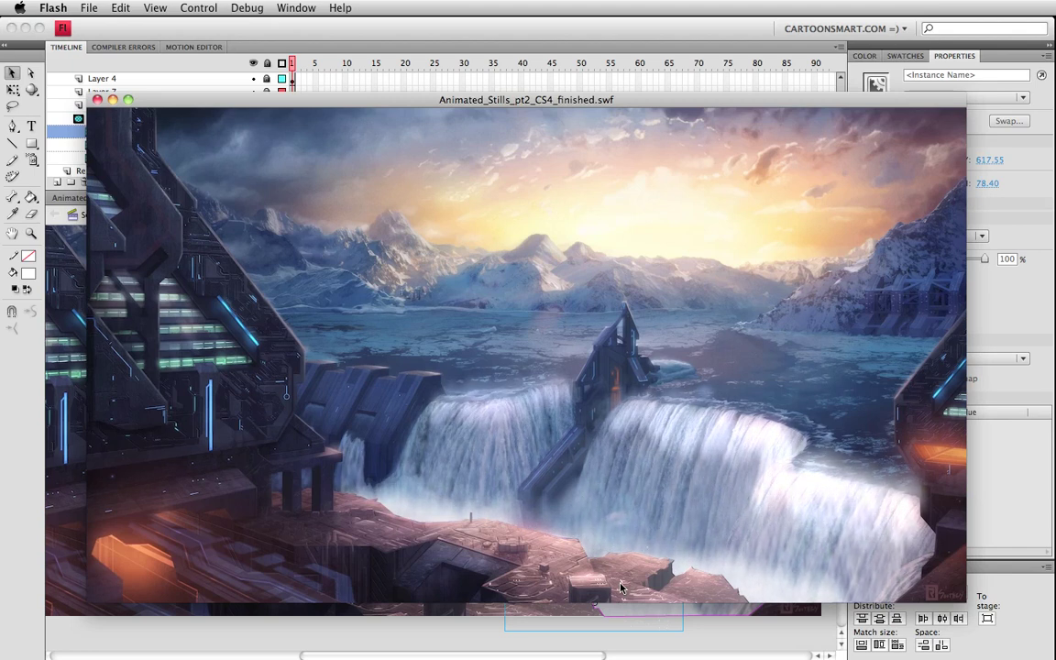
key("super+w")
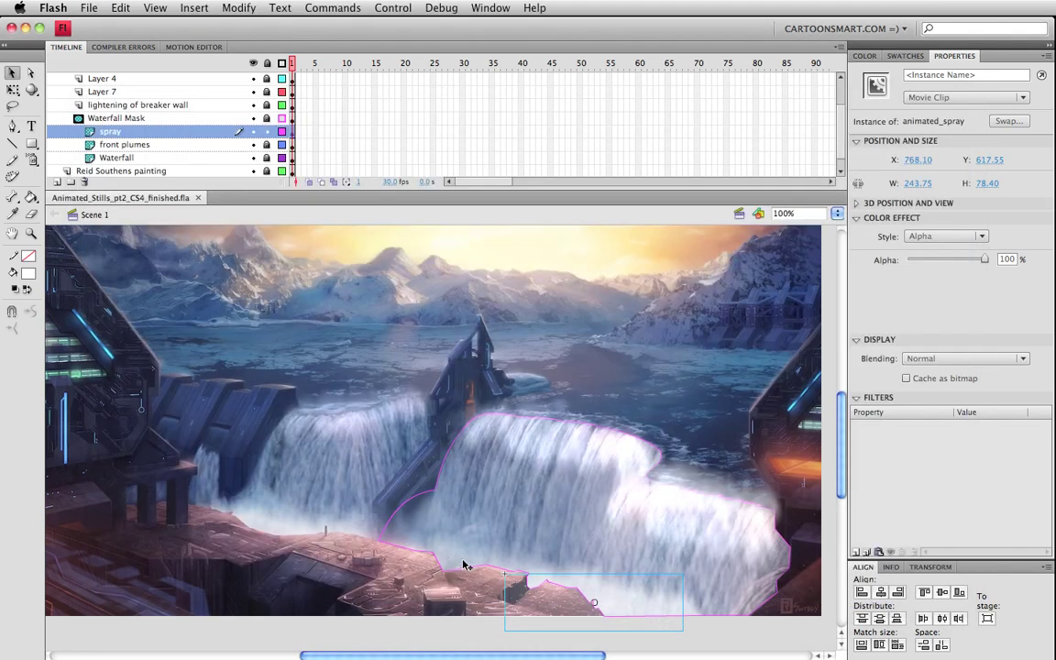
Step: Open the animated_spray symbol for editing and hold each keyframe for two frames, extending the animation to frame 16
double_click(465, 566)
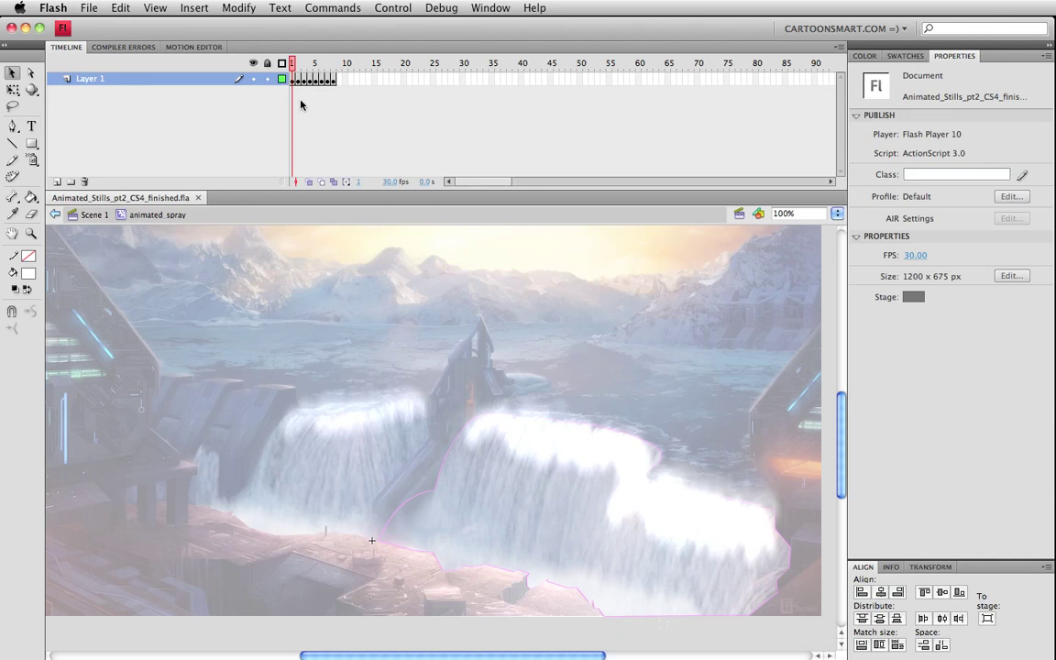
left_click_drag(294, 80, 379, 88)
left_click(379, 116)
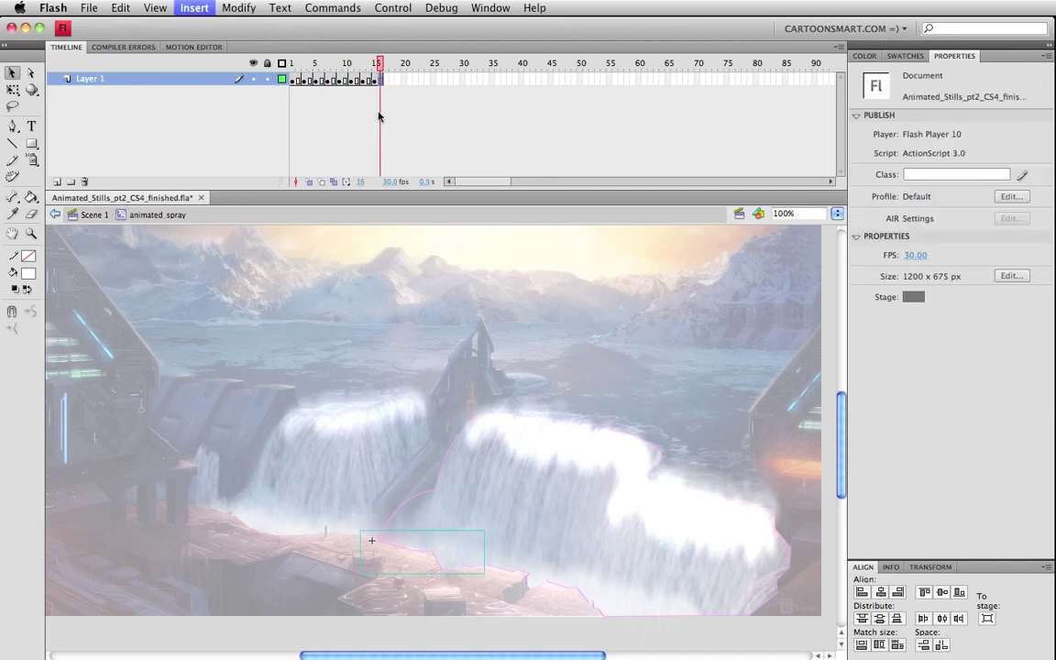
Step: Test the movie with the slower spray animation and return to the main scene
key("super+Return")
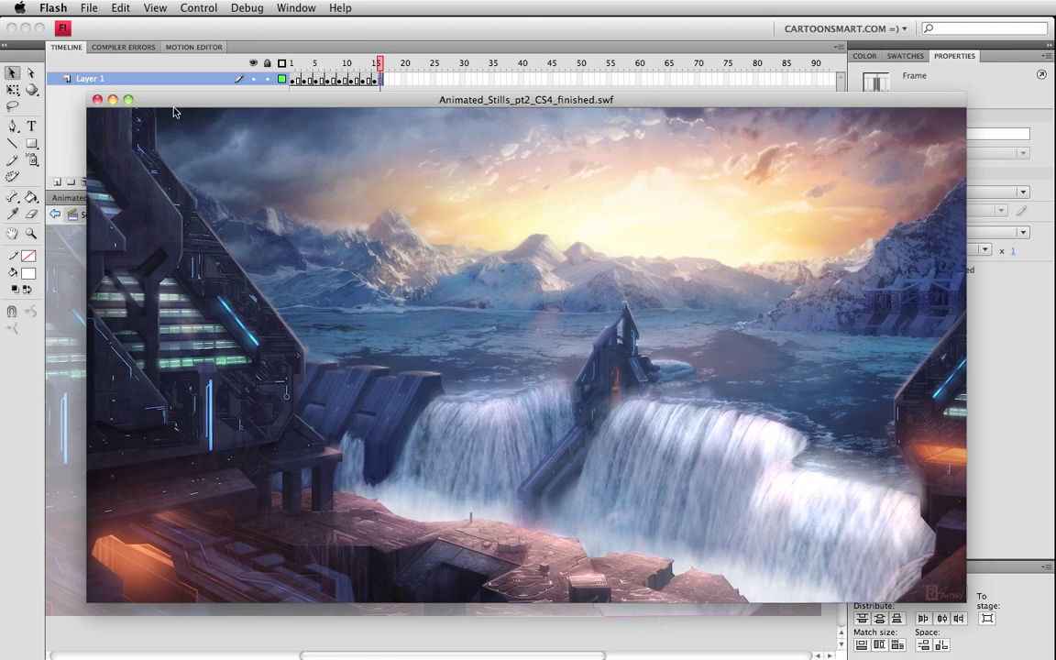
left_click(97, 100)
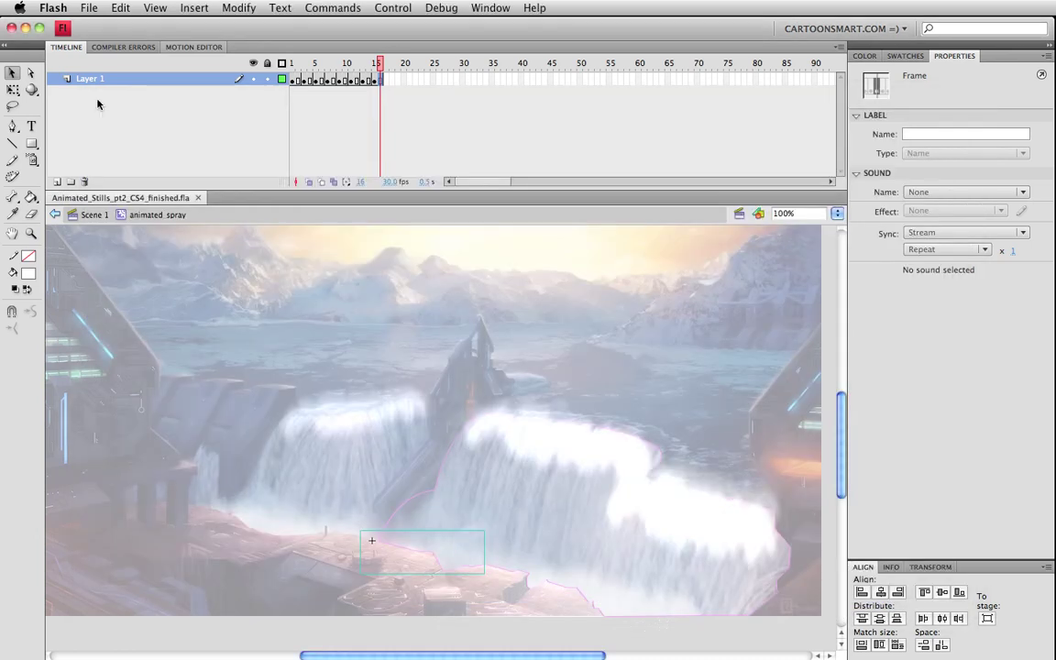
left_click(93, 215)
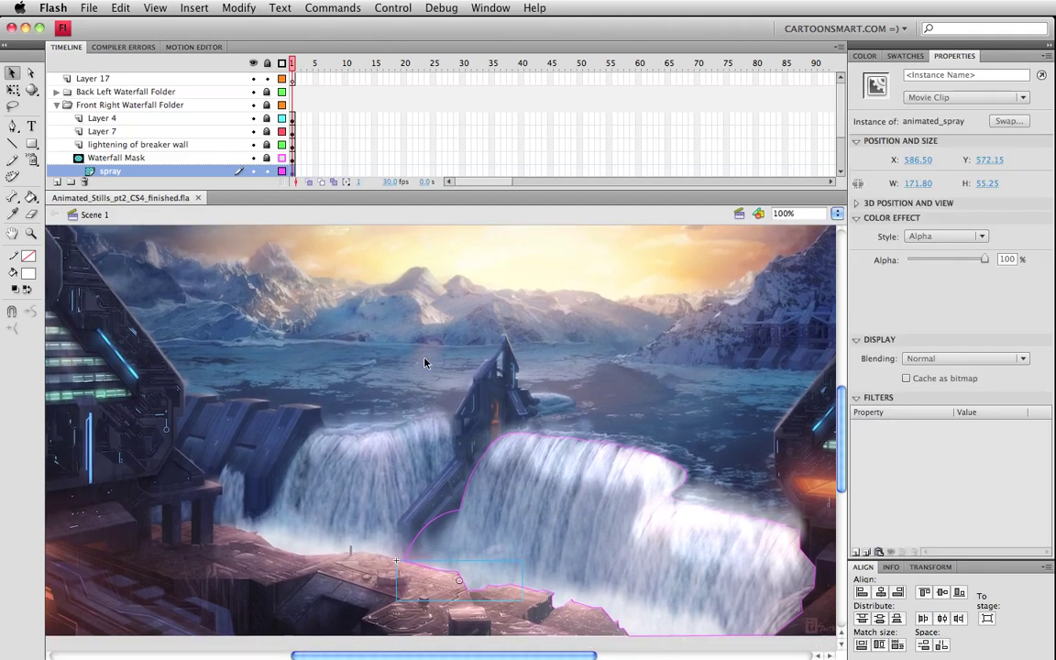
Step: Lock the Front Right Waterfall Folder with its spray layer and collapse it
left_click(240, 170)
left_click(56, 104)
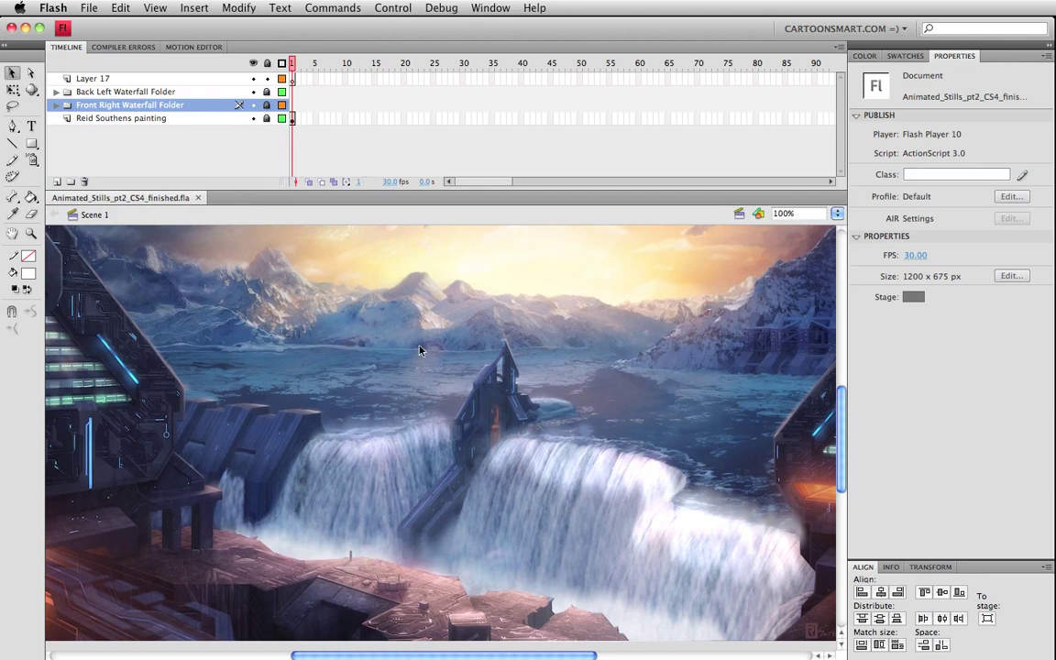
left_click_drag(420, 348, 400, 379)
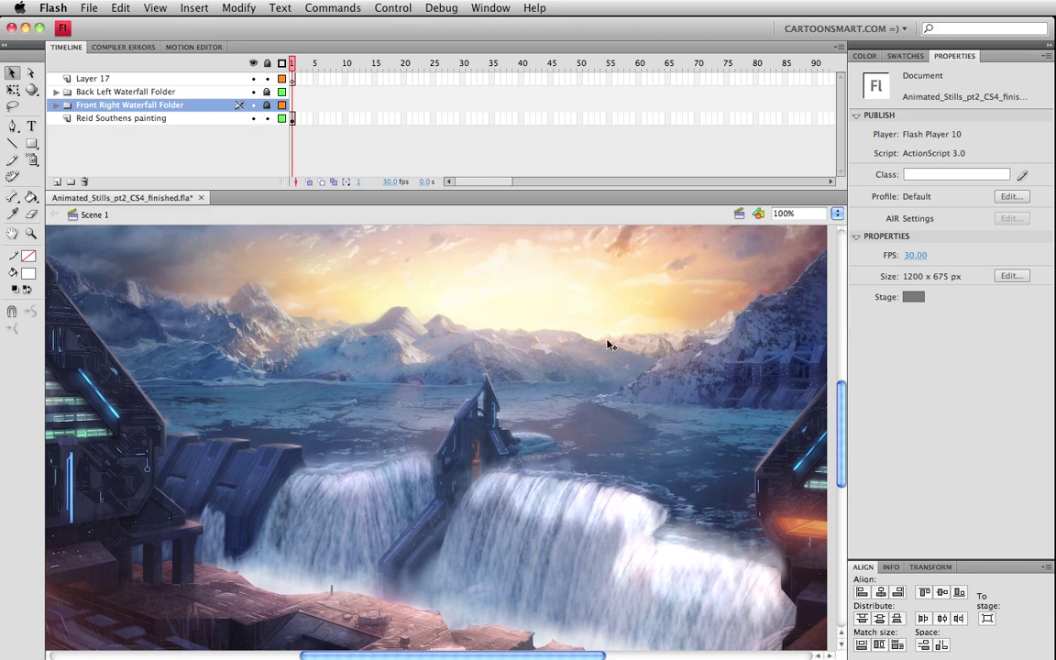
Step: Copy the painting bitmap onto Layer 17, offset it to X -30.05, Y -175.15, and lock the original painting layer
left_click(642, 367)
scroll(697, 374, "right", 1)
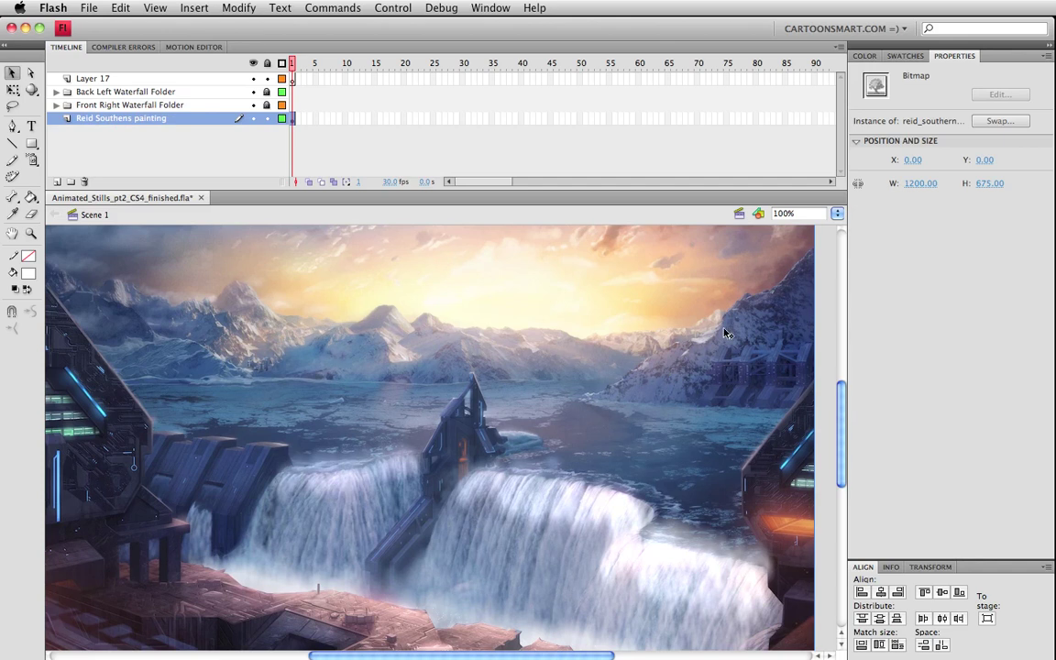
left_click(293, 78)
key("ctrl+v")
left_click_drag(417, 439, 366, 256)
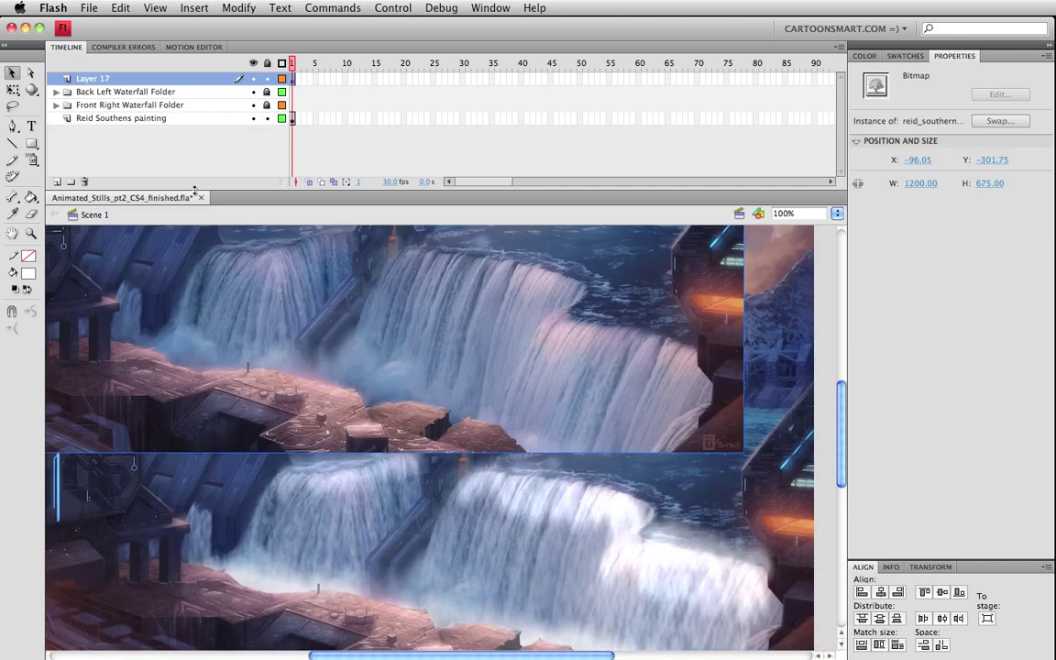
left_click(266, 137)
left_click_drag(412, 340, 471, 437)
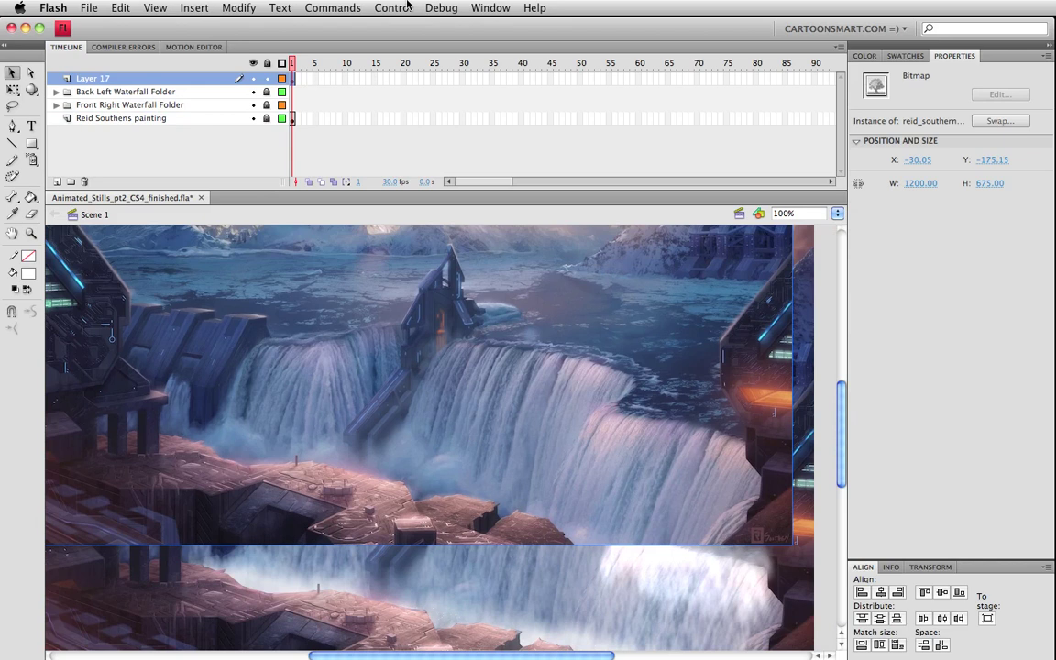
Step: Convert the copied painting into a movie clip symbol named "copy of painting to mask it"
left_click(238, 8)
left_click(229, 47)
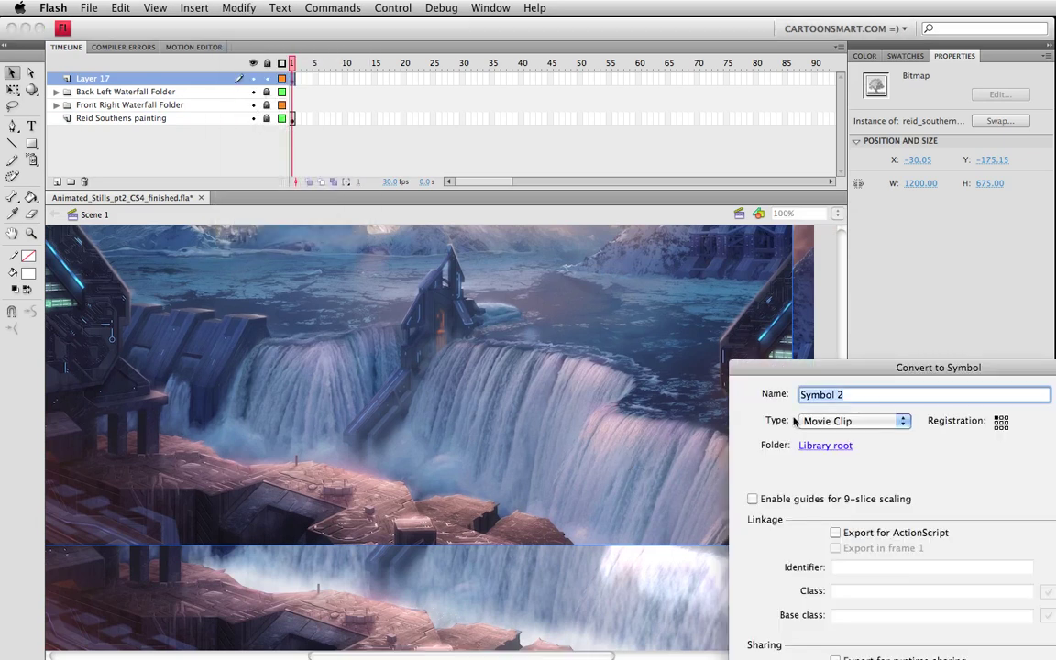
left_click_drag(802, 367, 496, 328)
type("cop")
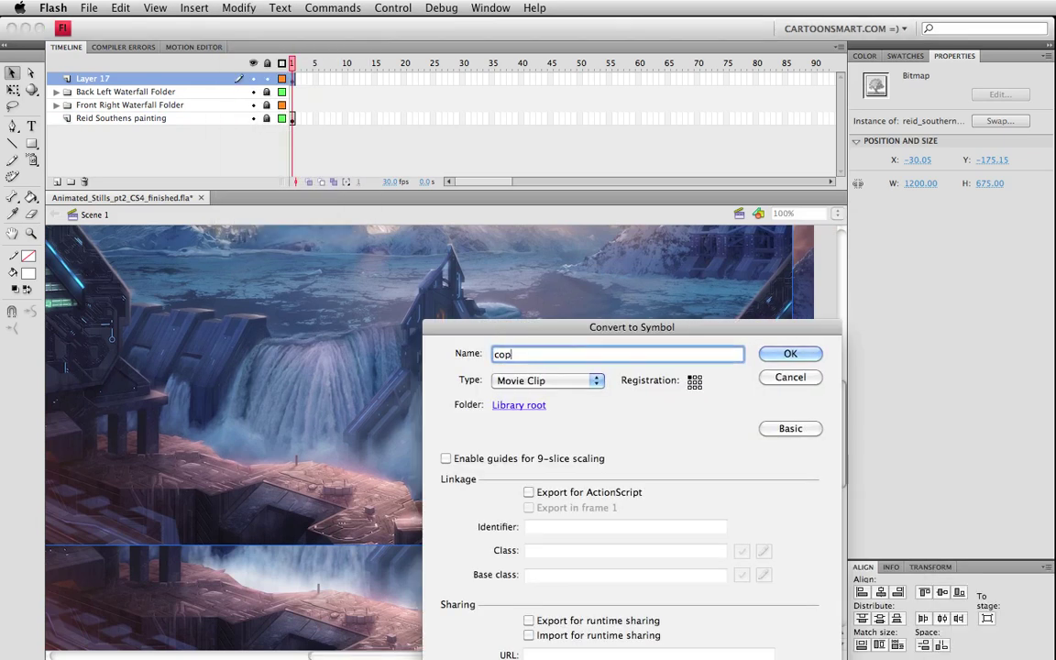
type("y of painting to mask 01")
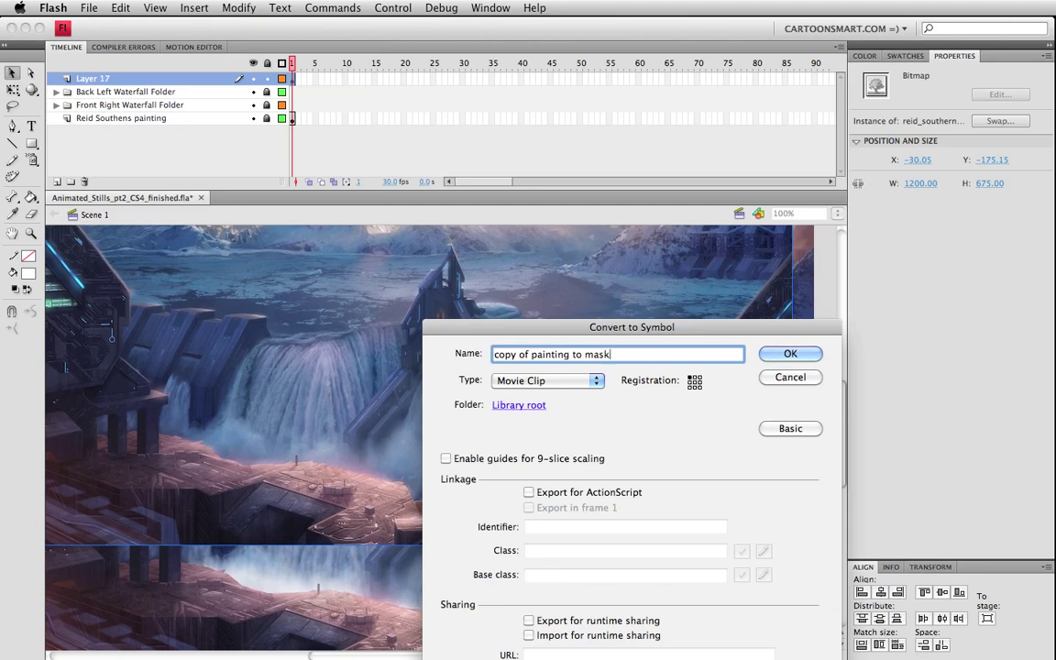
key("Return")
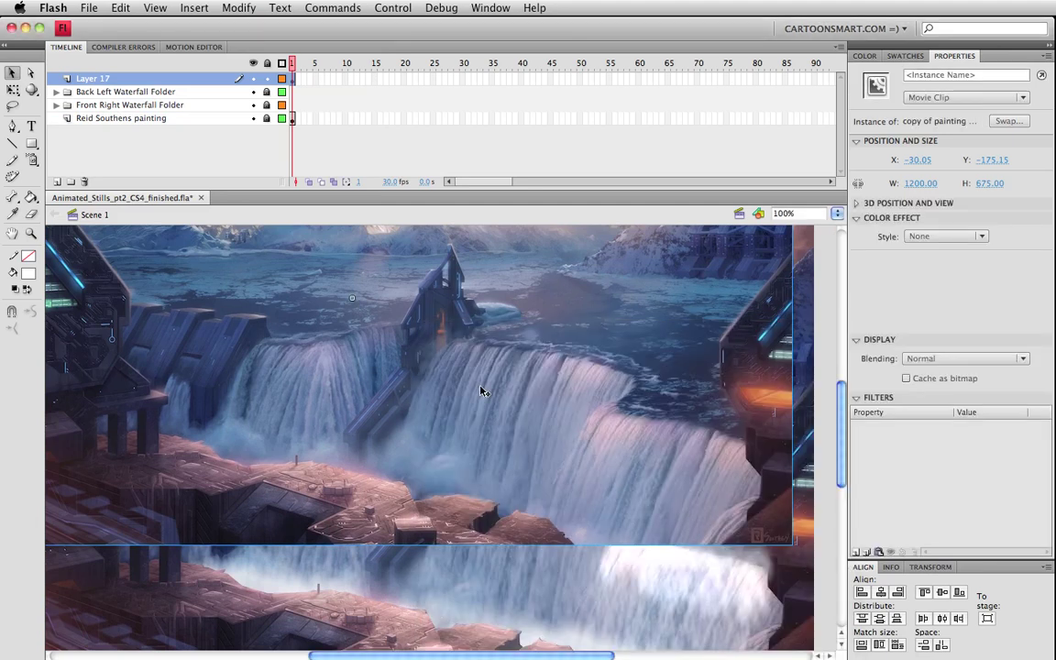
Step: Inside the new movie clip, add a layer and draw a white rectangle slanted along the breaker wall, about 67 by 57 px
double_click(430, 345)
key("super+s")
key("r")
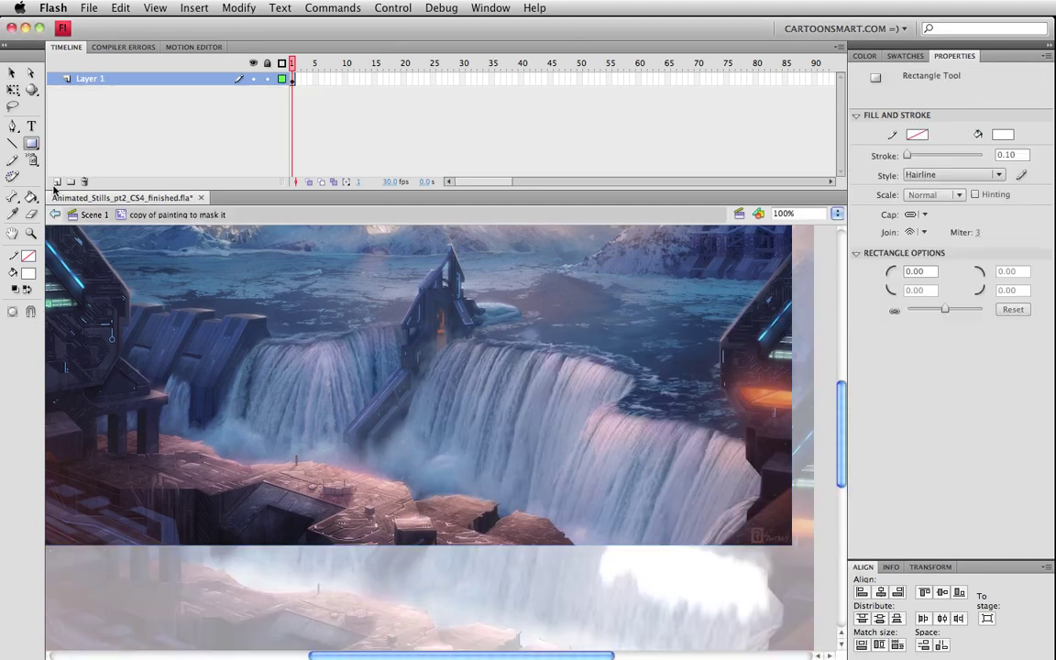
left_click(57, 181)
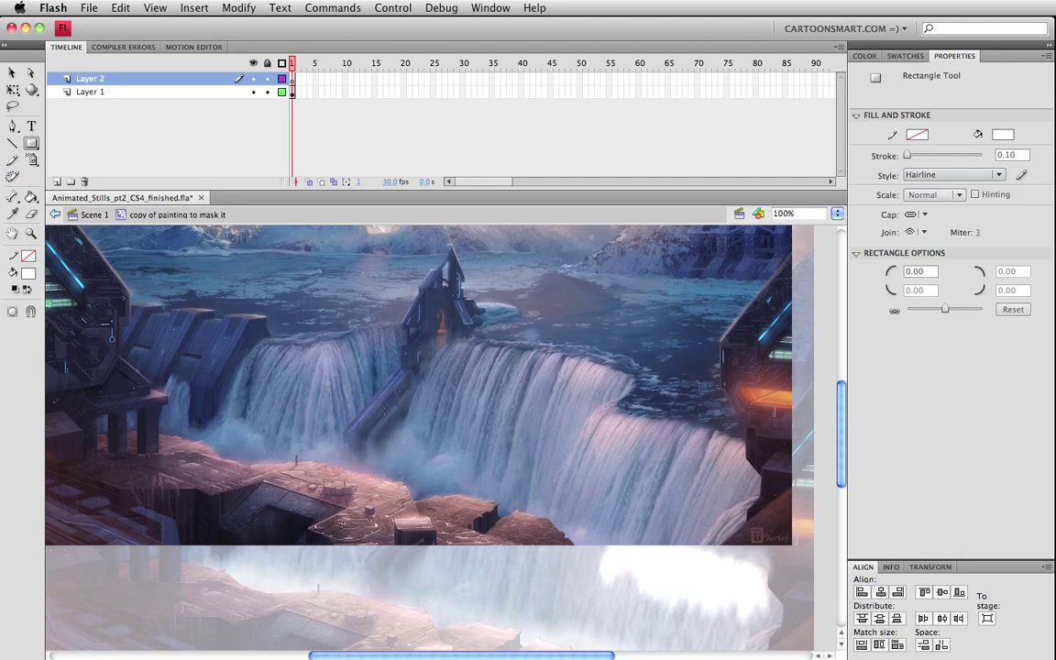
key("v")
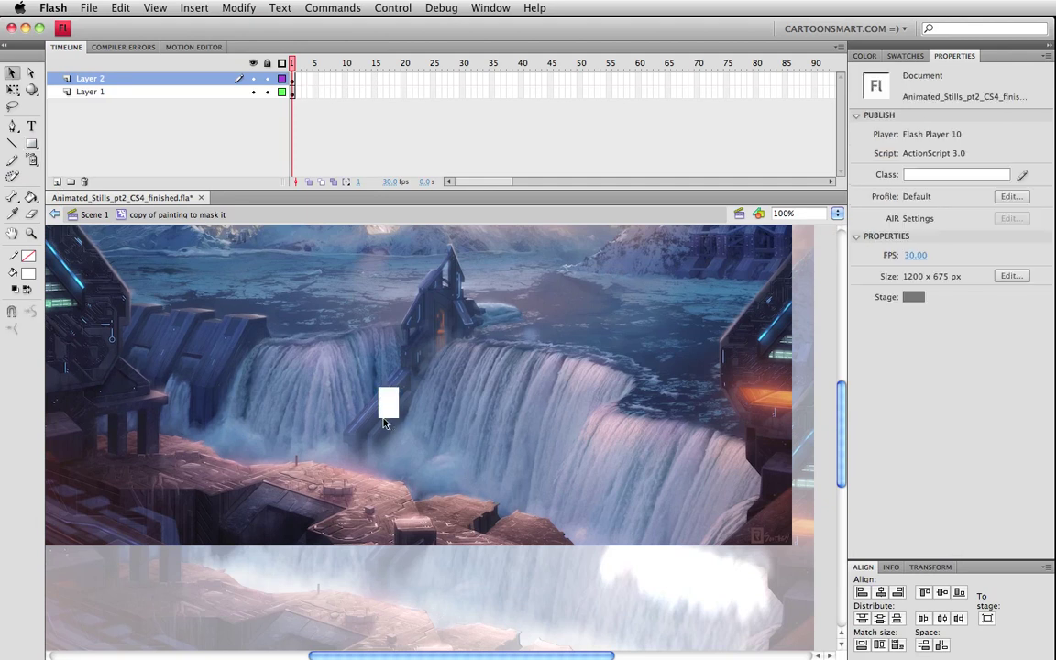
mouse_move(378, 418)
left_mouse_down()
mouse_move(352, 424)
mouse_move(396, 386)
mouse_move(366, 430)
left_mouse_up()
Step: Turn Layer 2 into a mask over the painting and return to the main scene
right_click(111, 78)
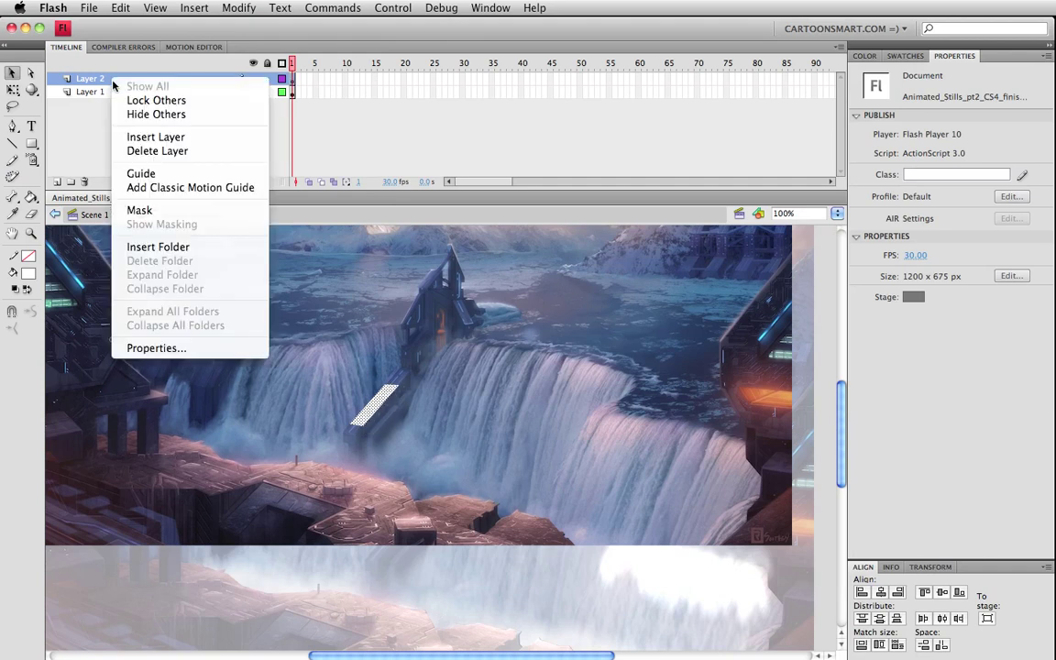
left_click(154, 211)
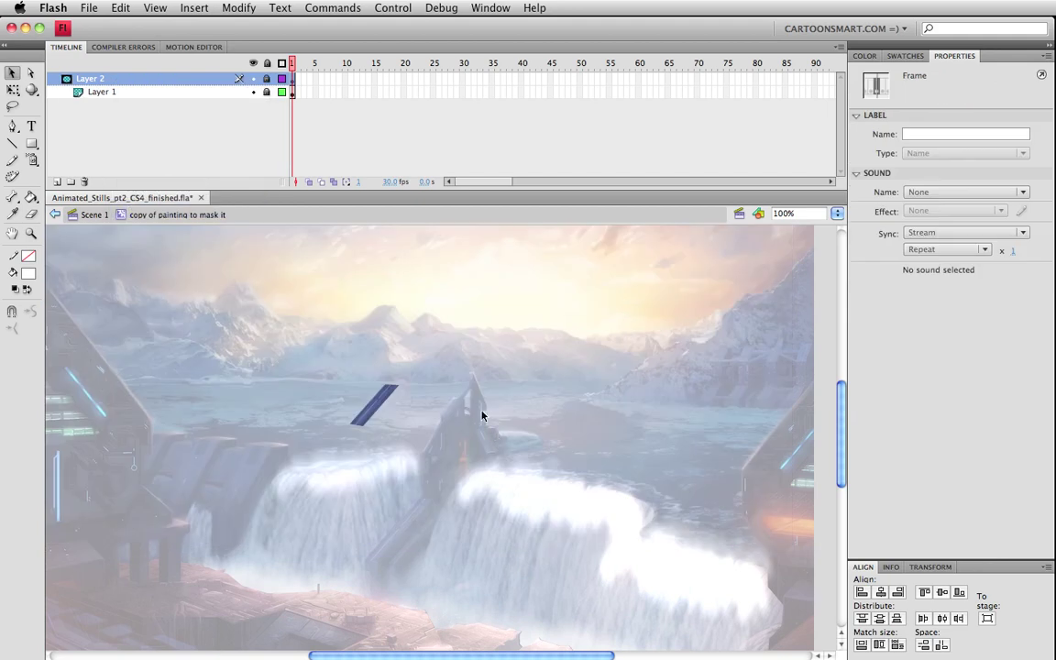
double_click(495, 436)
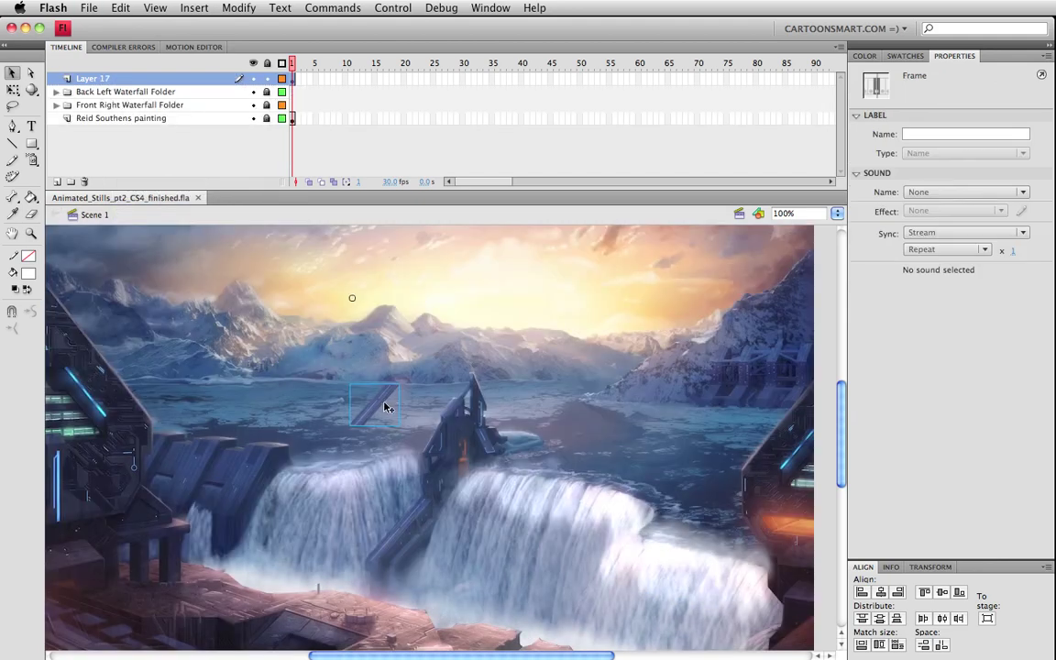
Step: Move the masked wall piece onto the sloping breaker wall between the waterfalls, at X 1.50, Y -12.30
left_click_drag(384, 405, 400, 533)
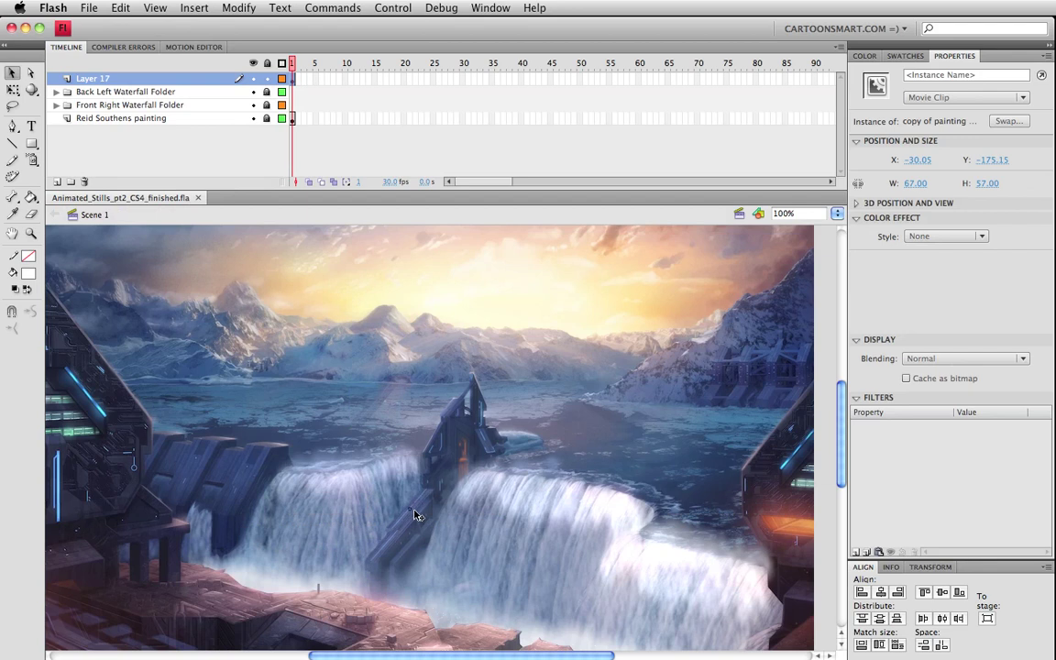
left_click(408, 524)
left_click_drag(407, 526, 400, 532)
left_click_drag(410, 516, 409, 525)
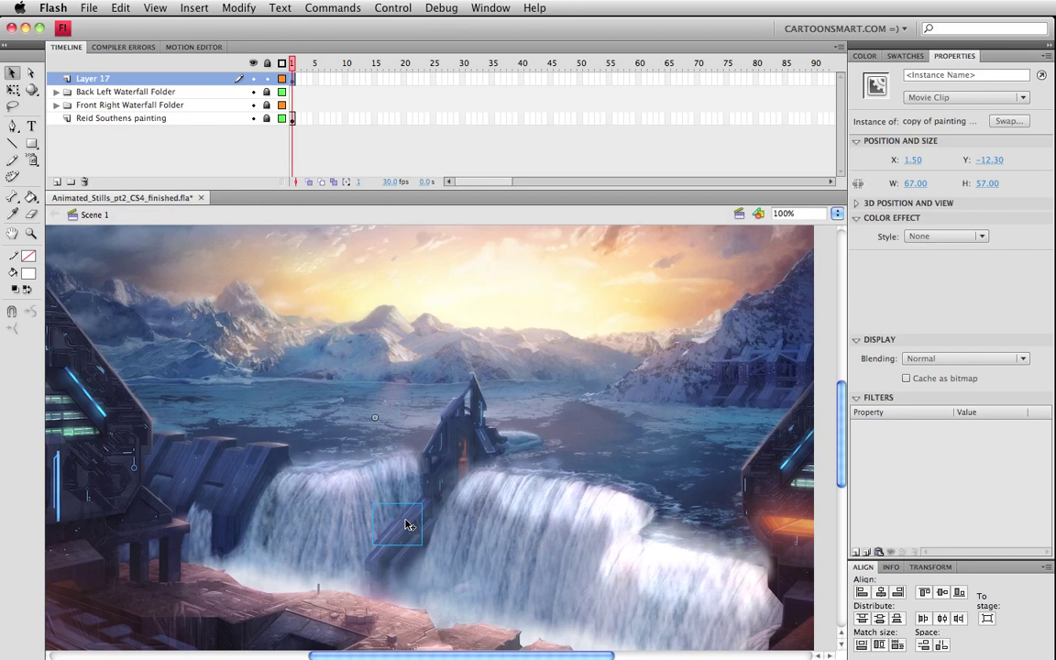
Step: Rotate the masked wall piece slightly clockwise over the icy water and inspect its edges up close
key("q")
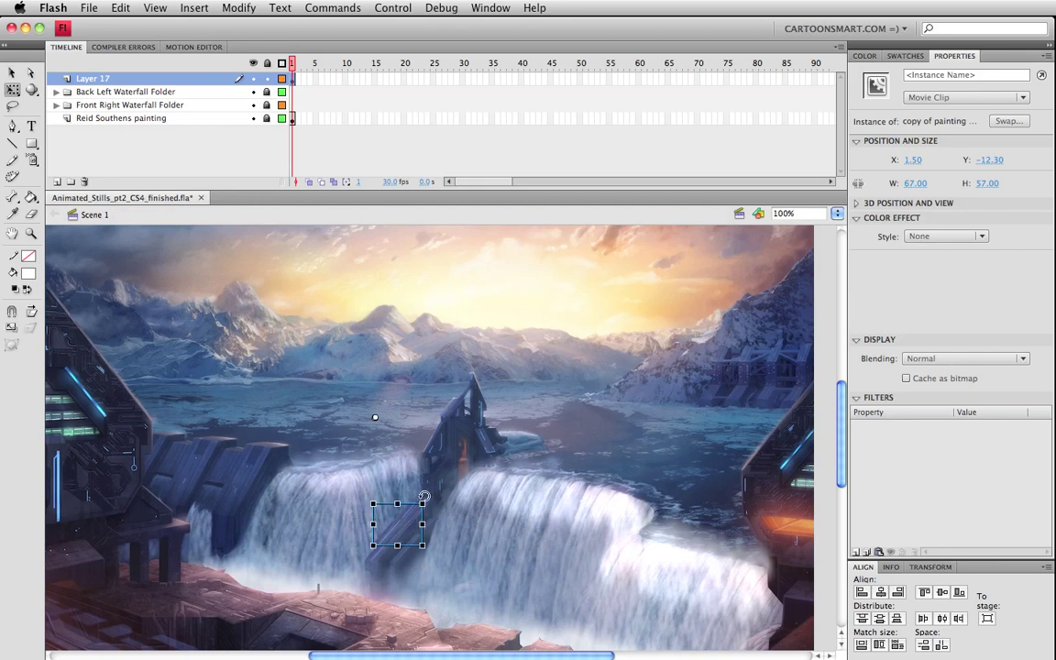
left_click_drag(425, 498, 389, 399)
key("v")
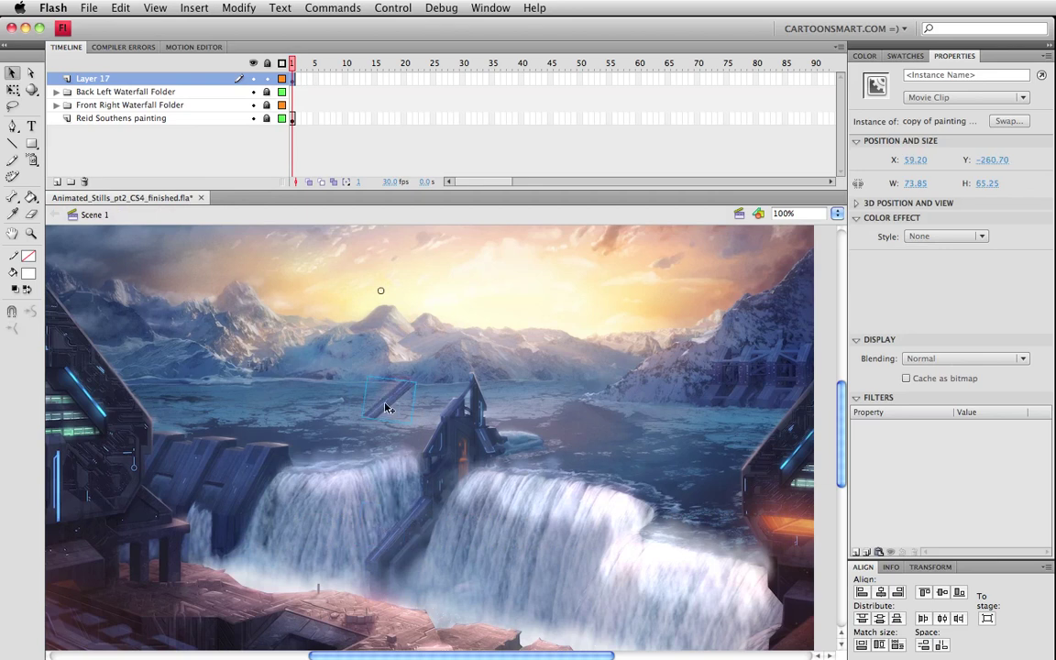
left_click(31, 232)
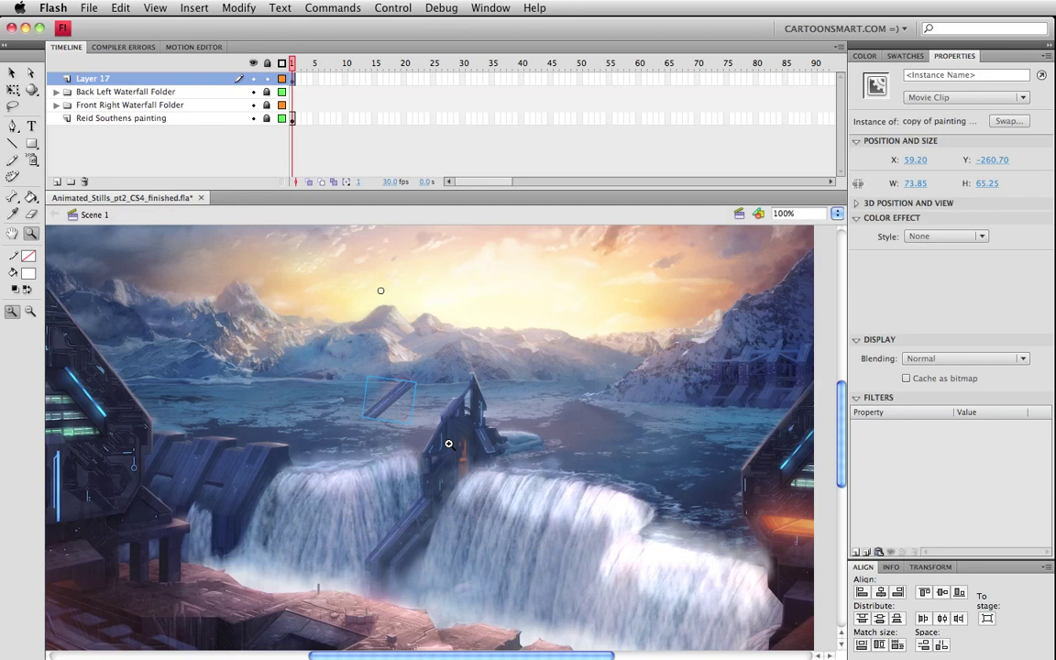
left_click_drag(326, 372, 448, 444)
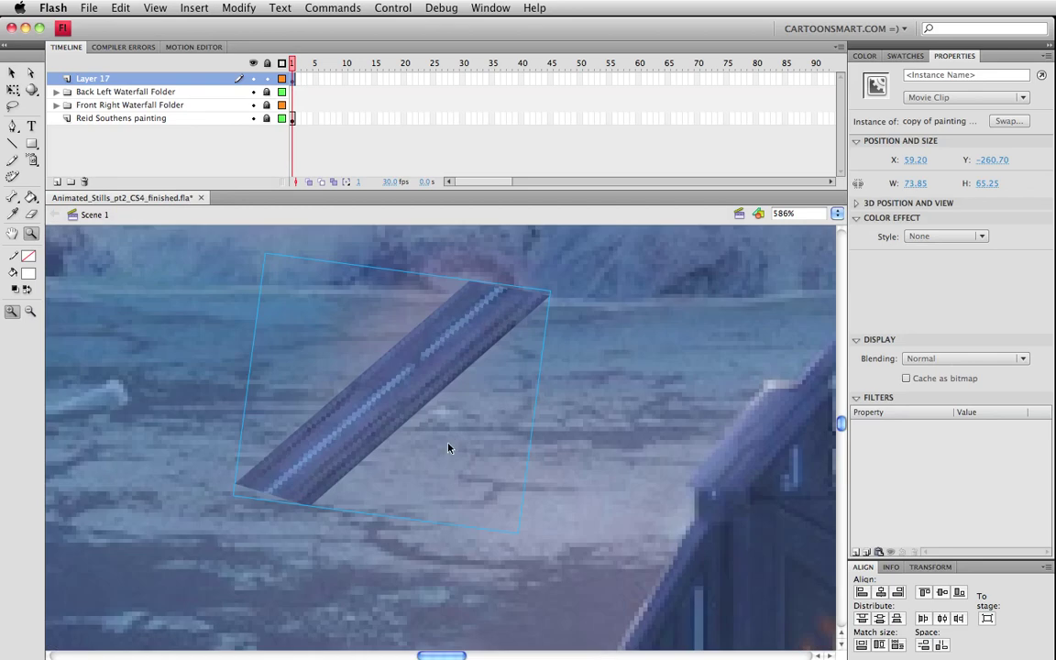
key("super+1")
key("v")
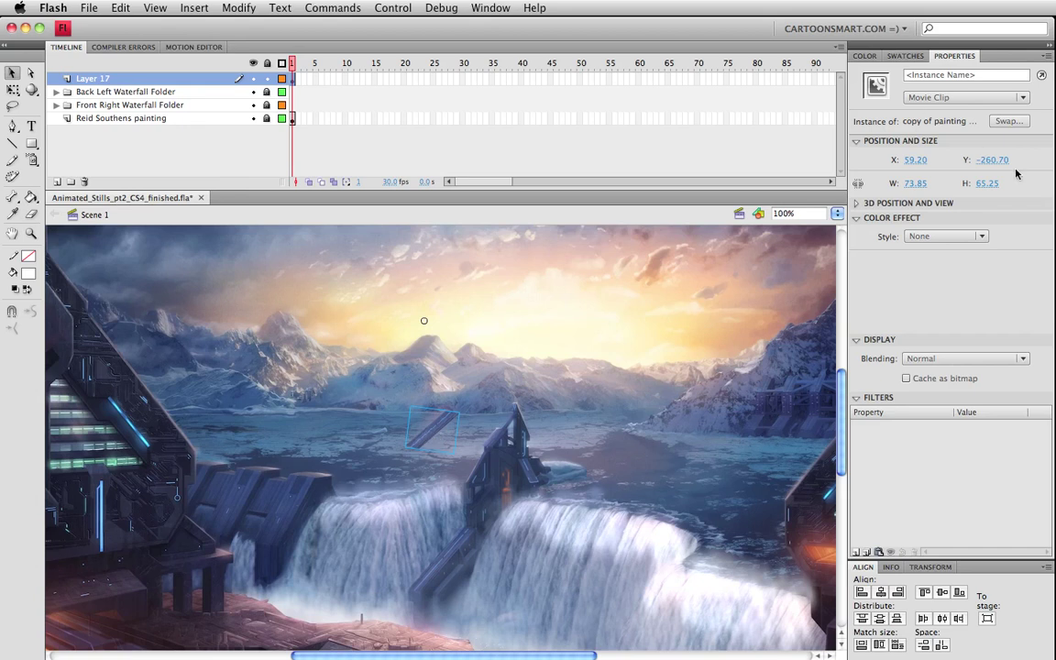
Step: Enable Allow smoothing in the bitmap properties of reid_southern.jpg from the library
key("super+l")
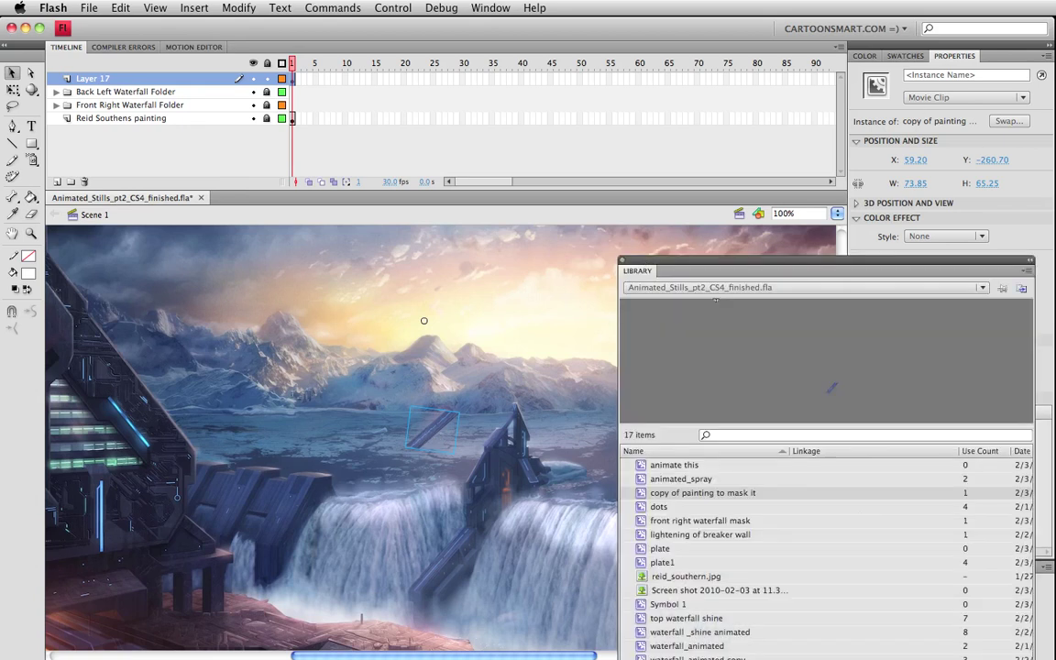
left_click(644, 577)
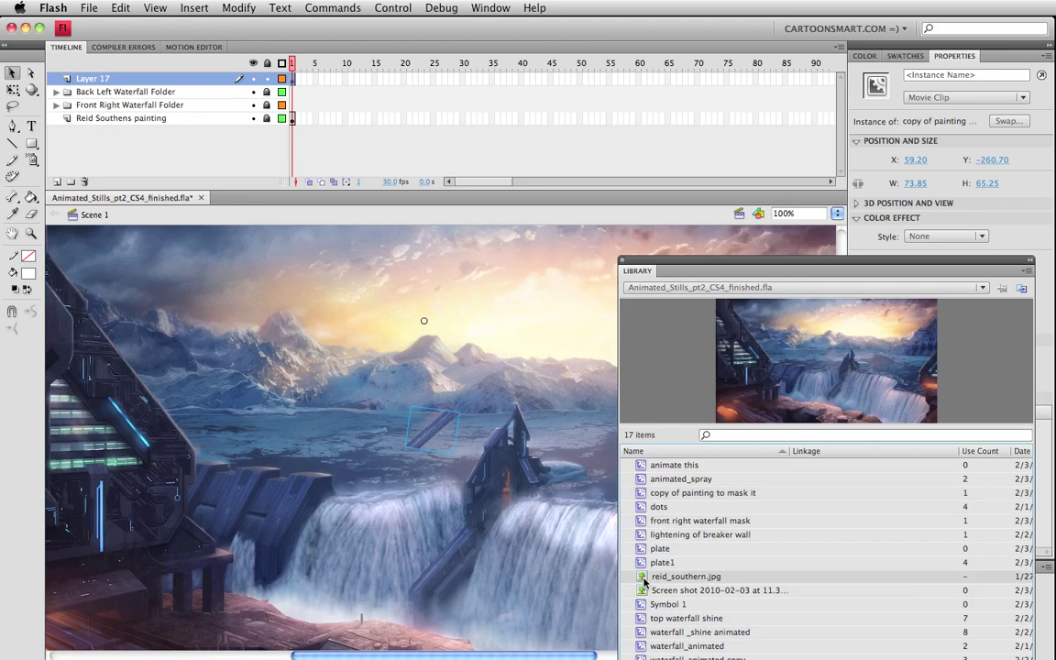
double_click(645, 577)
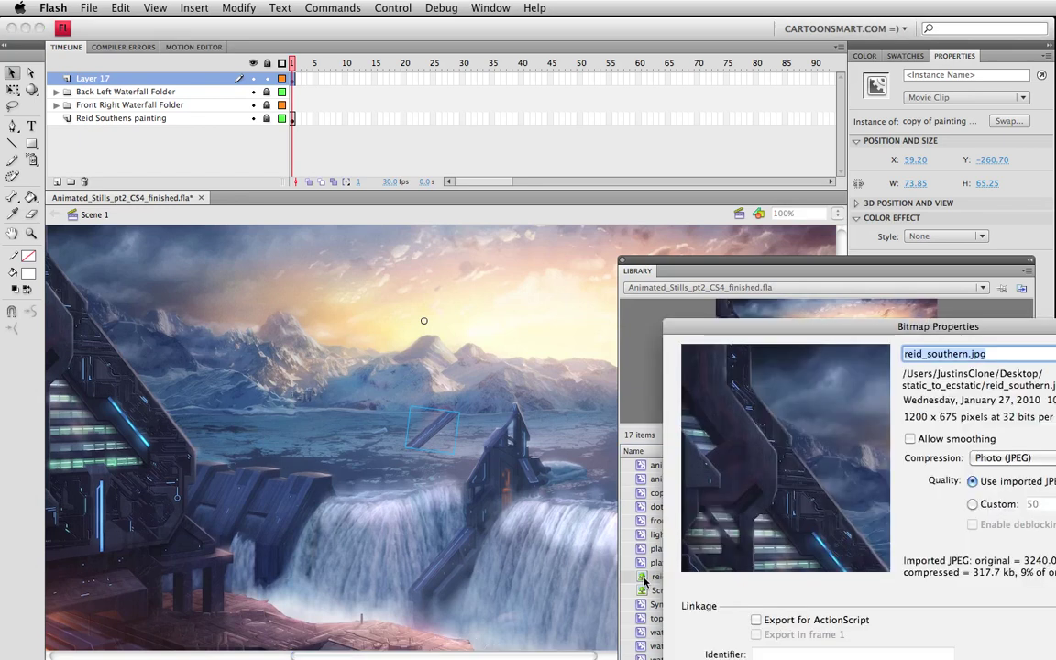
left_click_drag(757, 321, 235, 275)
left_click(386, 387)
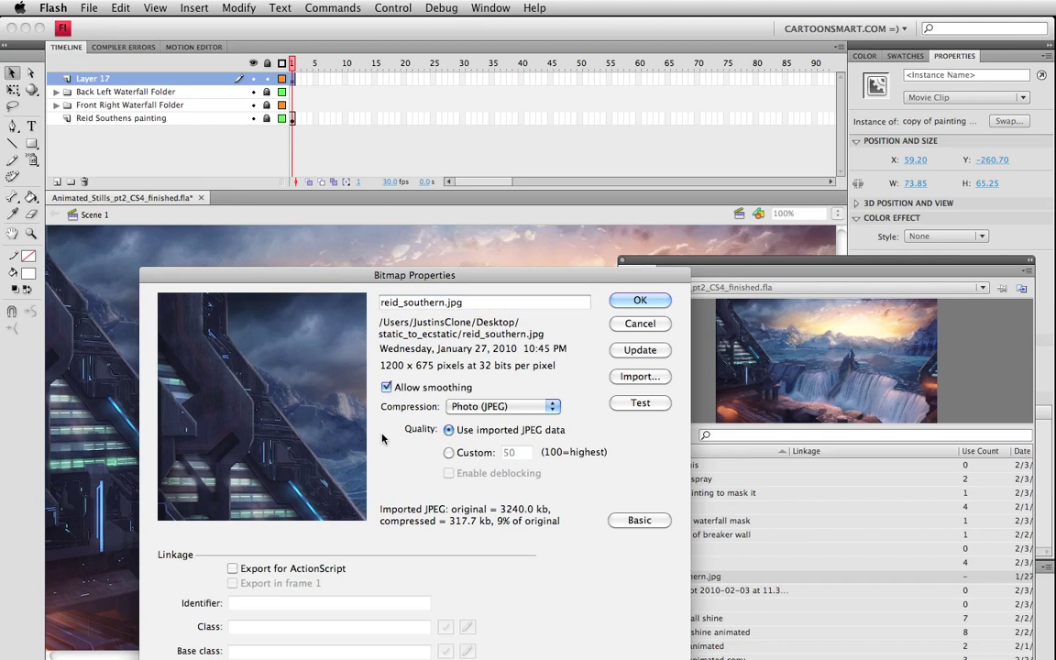
left_click_drag(351, 285, 382, 604)
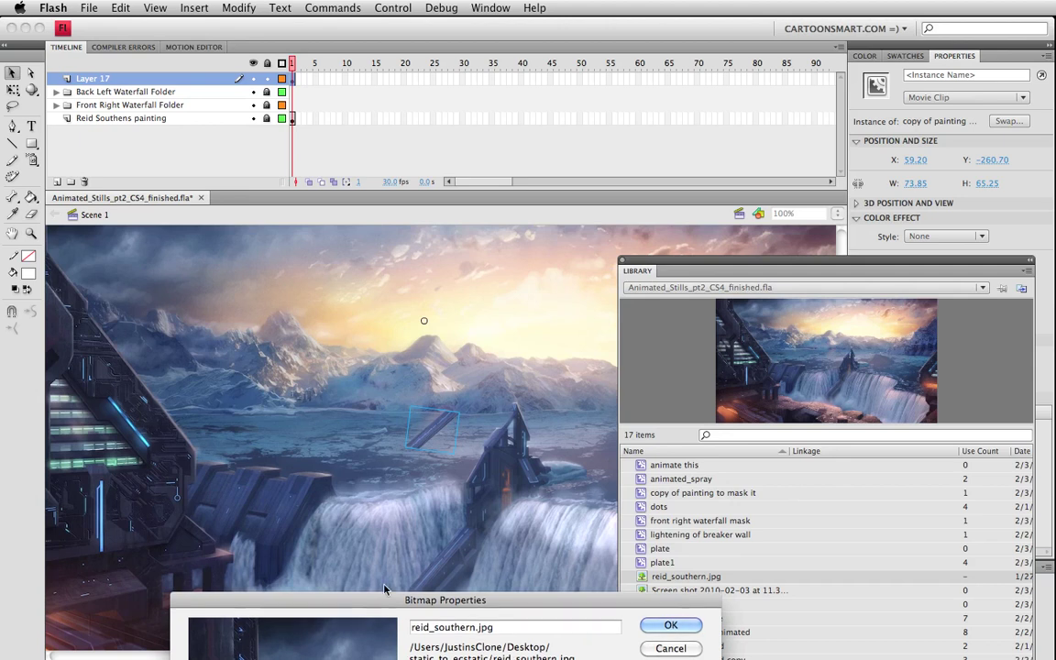
left_click_drag(385, 600, 385, 494)
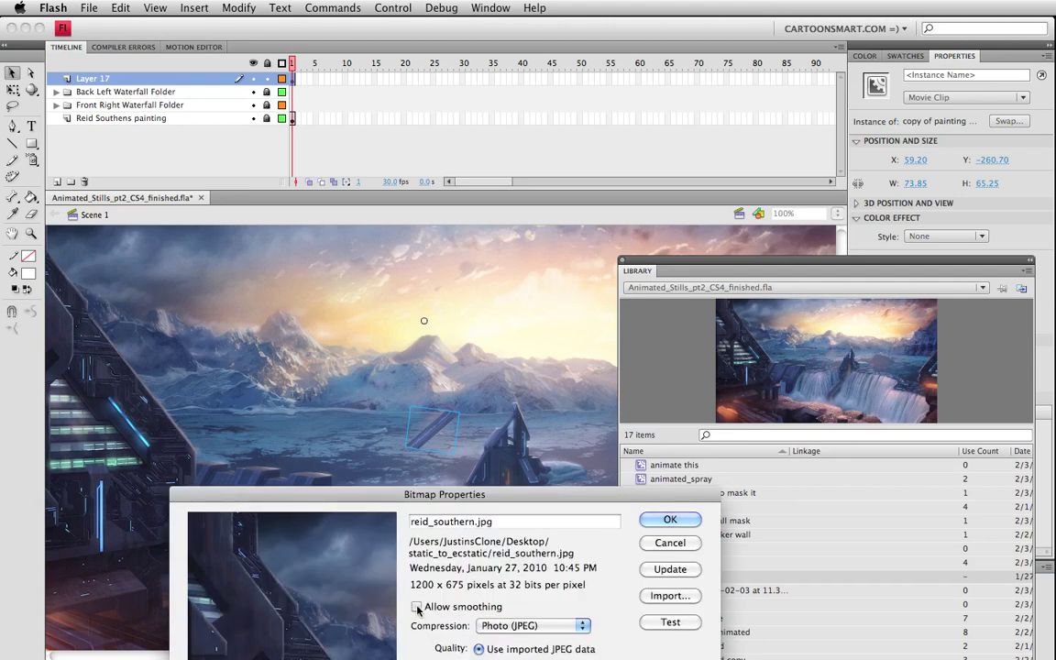
left_click(417, 607)
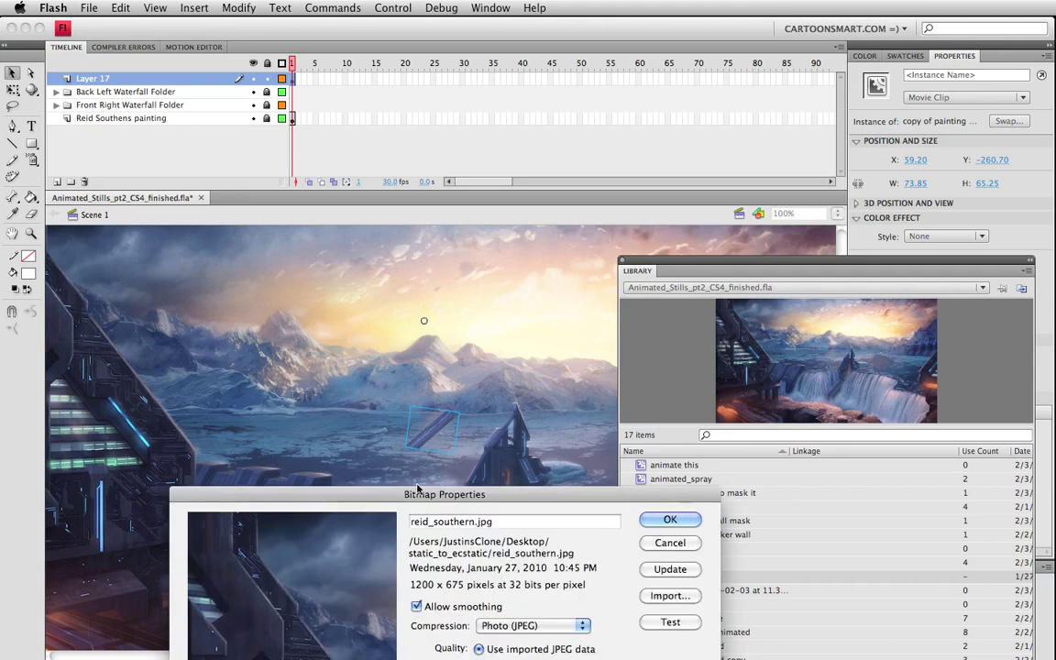
left_click(417, 607)
left_click(418, 607)
left_click(670, 520)
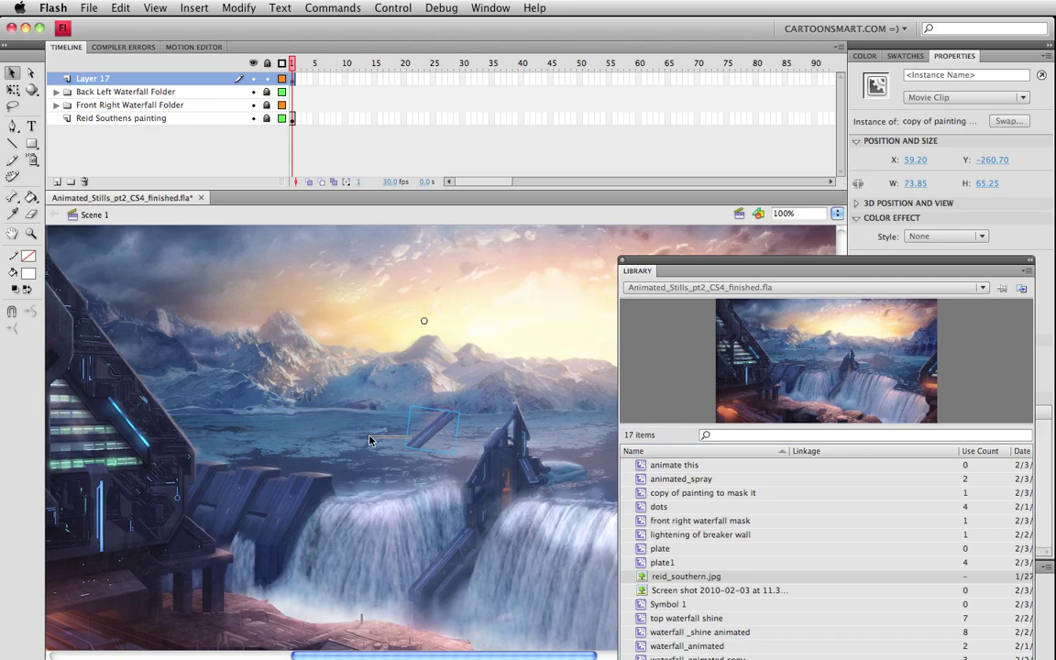
Step: Delete the rotated masked wall piece from Layer 17
left_click(384, 389)
left_click(424, 436)
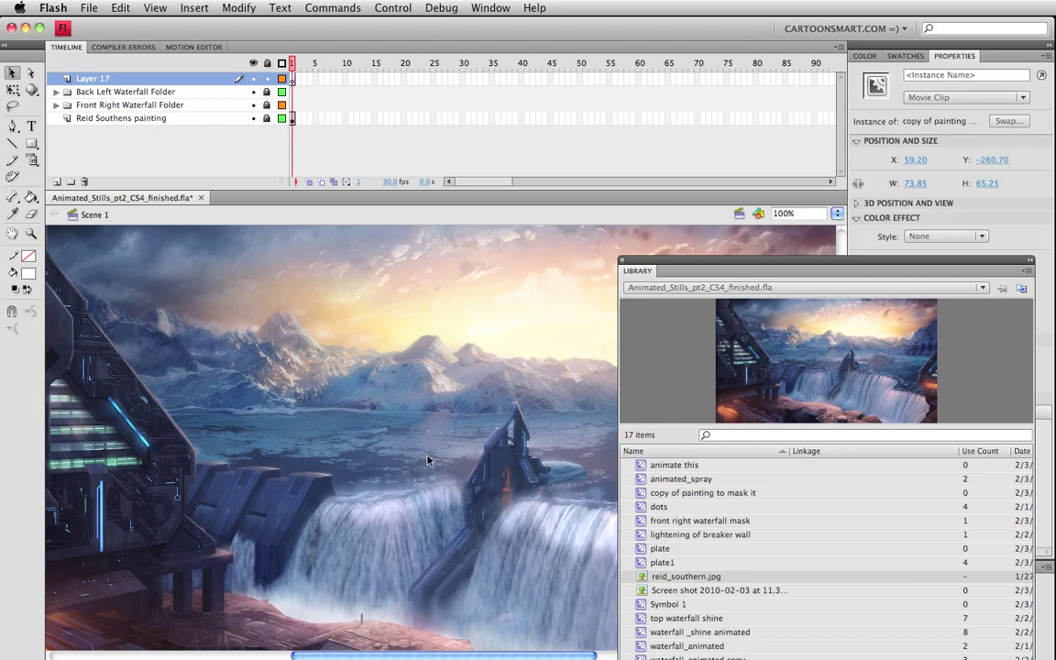
left_click(388, 404)
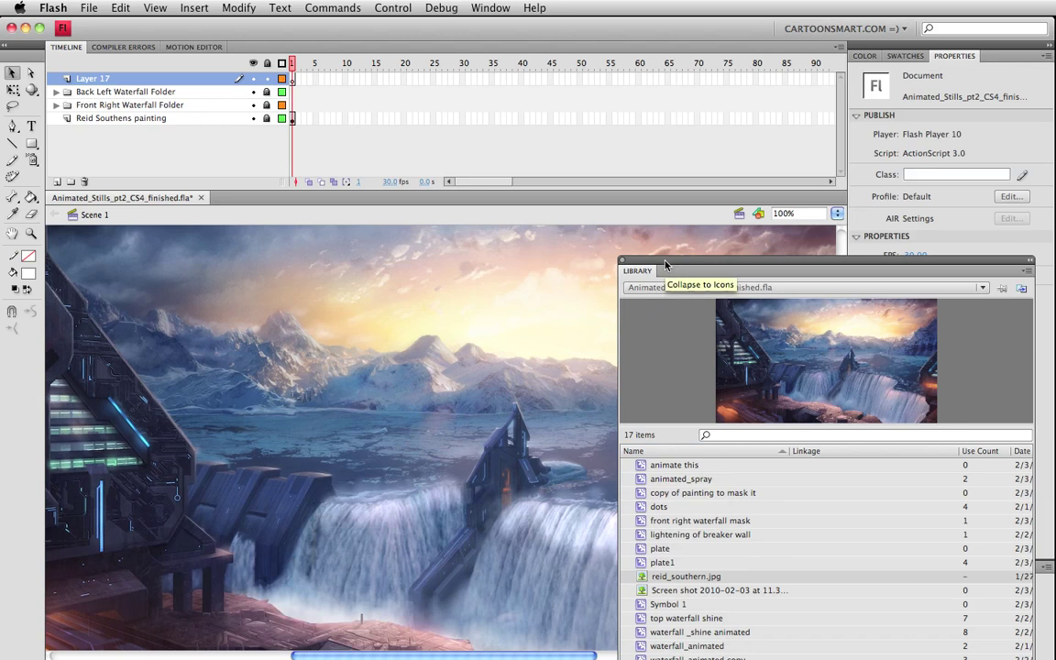
Step: Place the Screen shot bitmap from the library on frame 1 of Layer 17, over the central mountains, and close the library
left_click(706, 591)
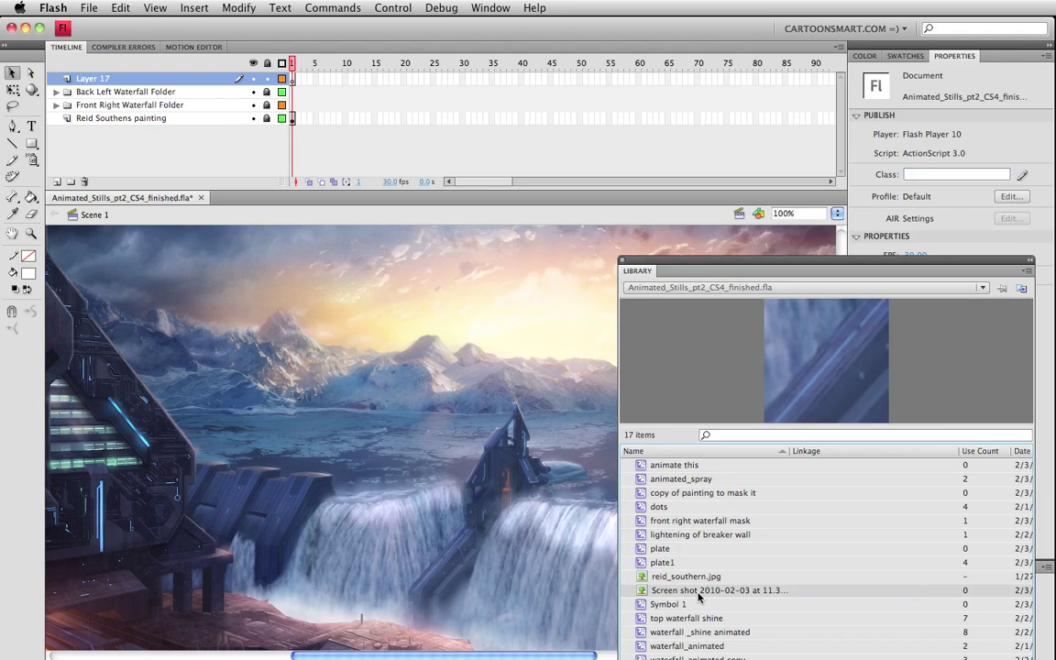
left_click(292, 79)
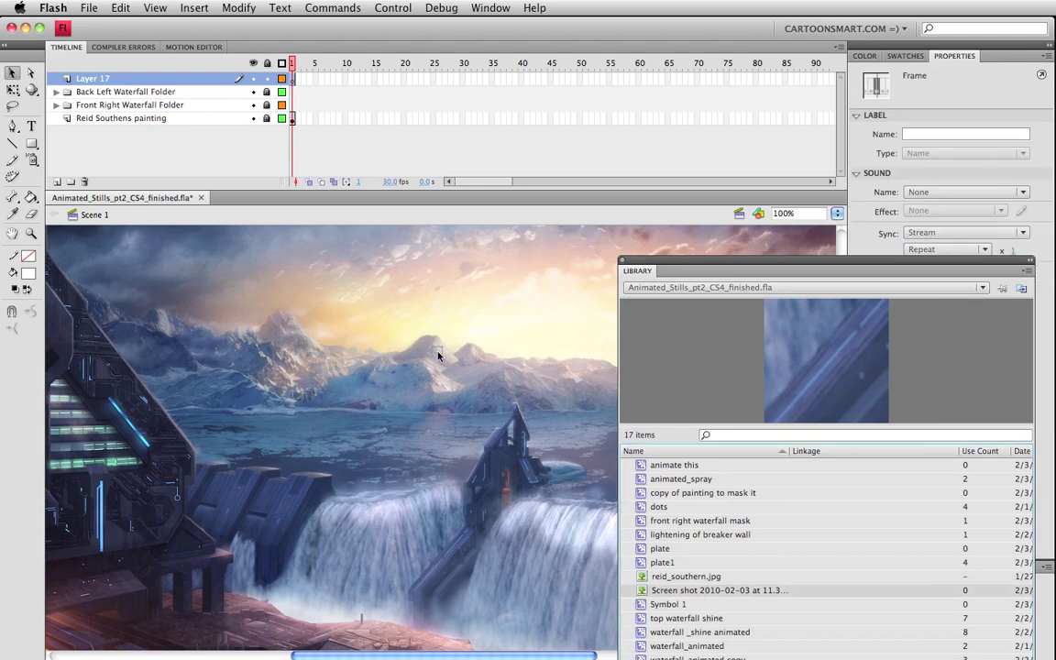
left_click_drag(438, 356, 438, 354)
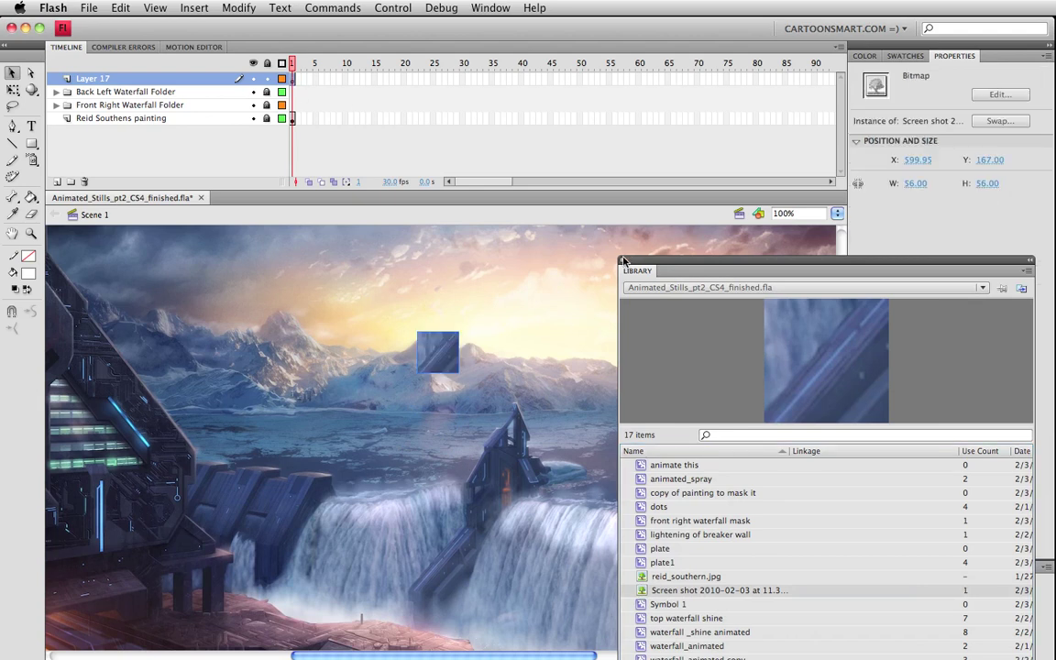
left_click(622, 260)
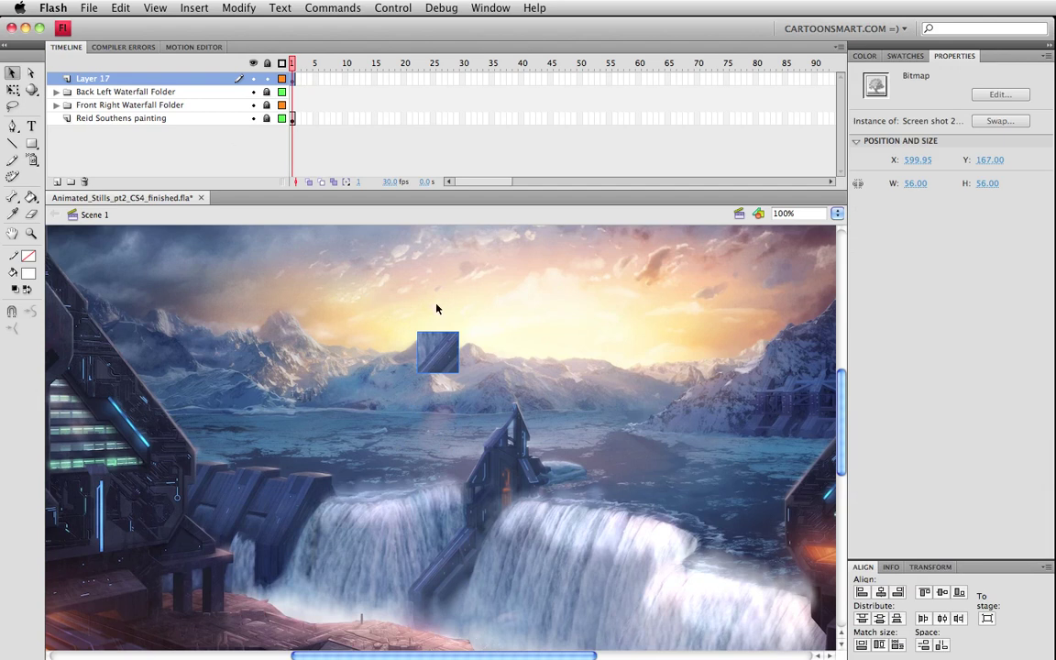
Step: Hide every layer except Layer 17 and save the document
left_click(253, 79, "alt")
left_click(502, 350)
left_click(436, 365)
key("super+s")
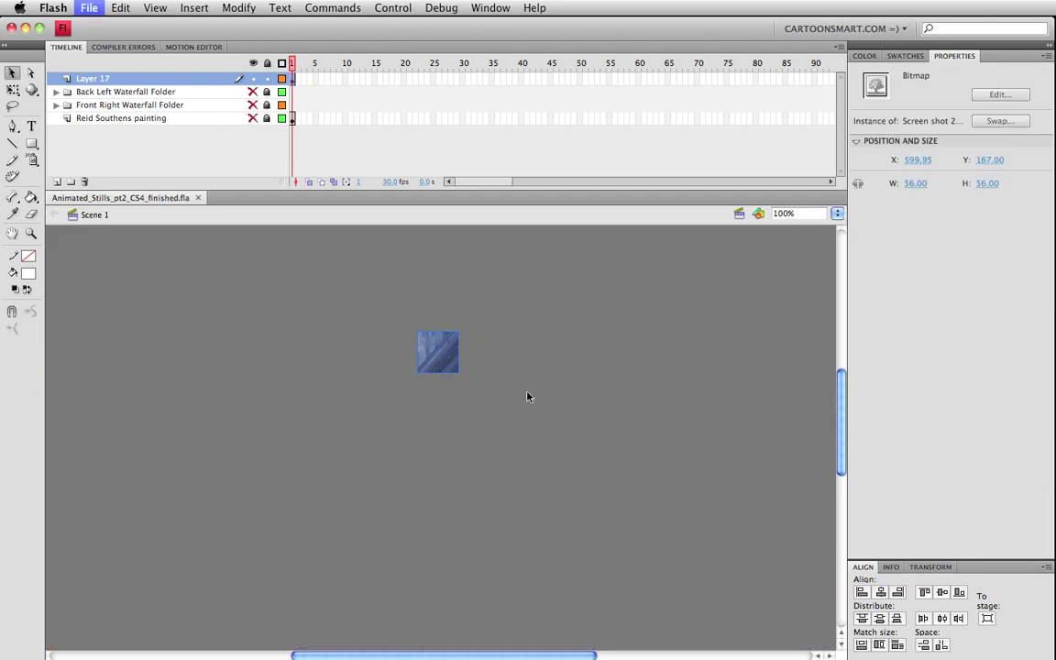
Step: Move the placed bitmap to X 589.95, Y 231.00 and open the Trace Bitmap settings for it
left_click_drag(427, 364, 420, 411)
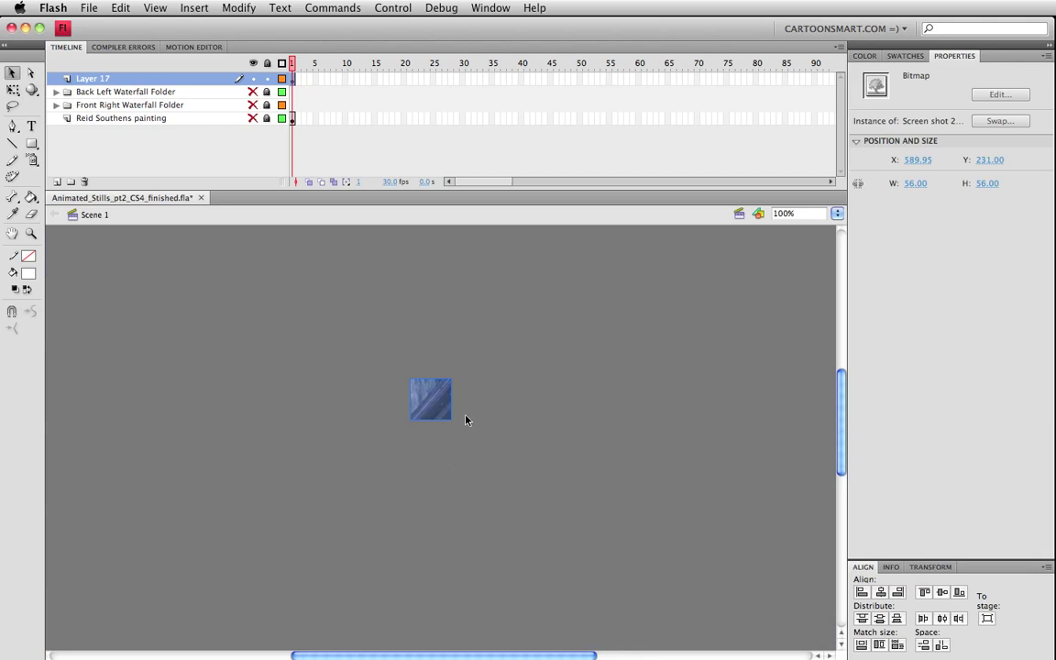
left_click(249, 7)
mouse_move(260, 91)
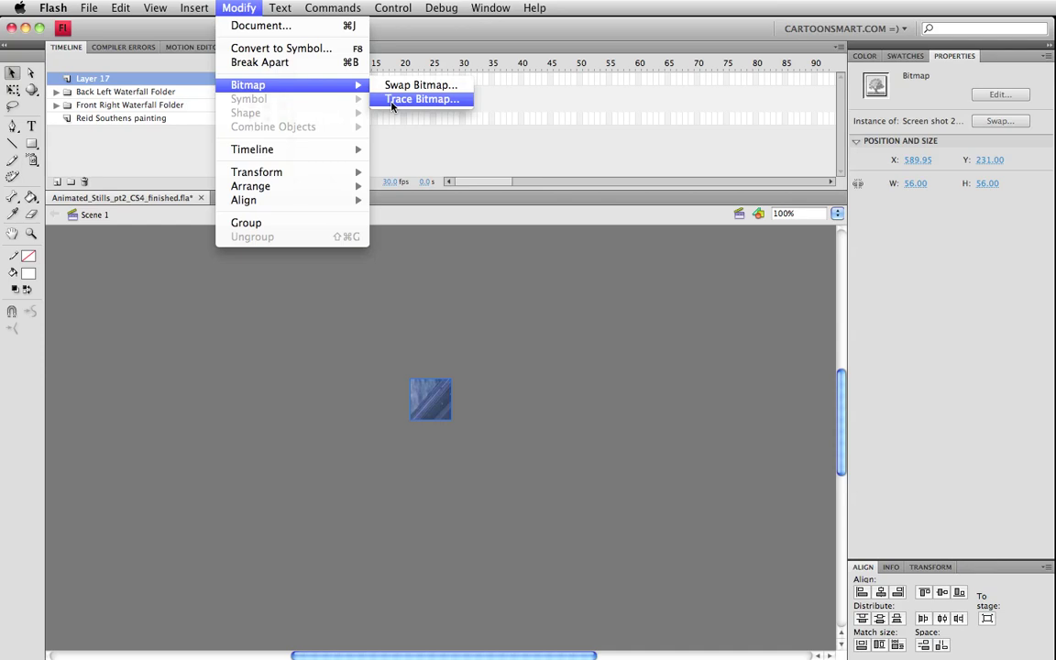
left_click(421, 99)
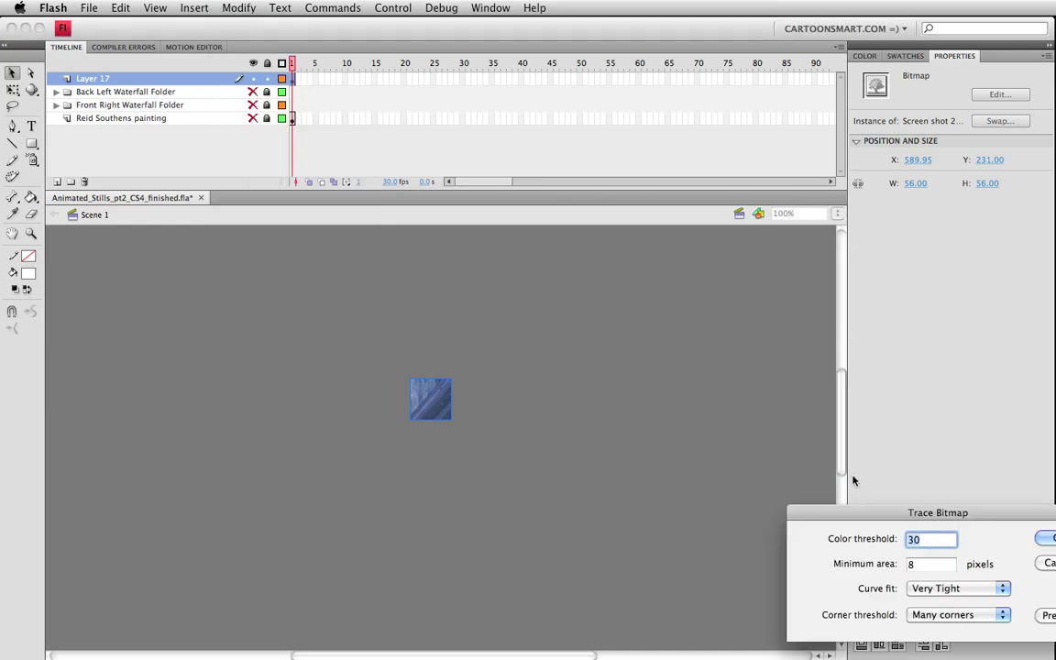
left_click_drag(848, 518, 427, 471)
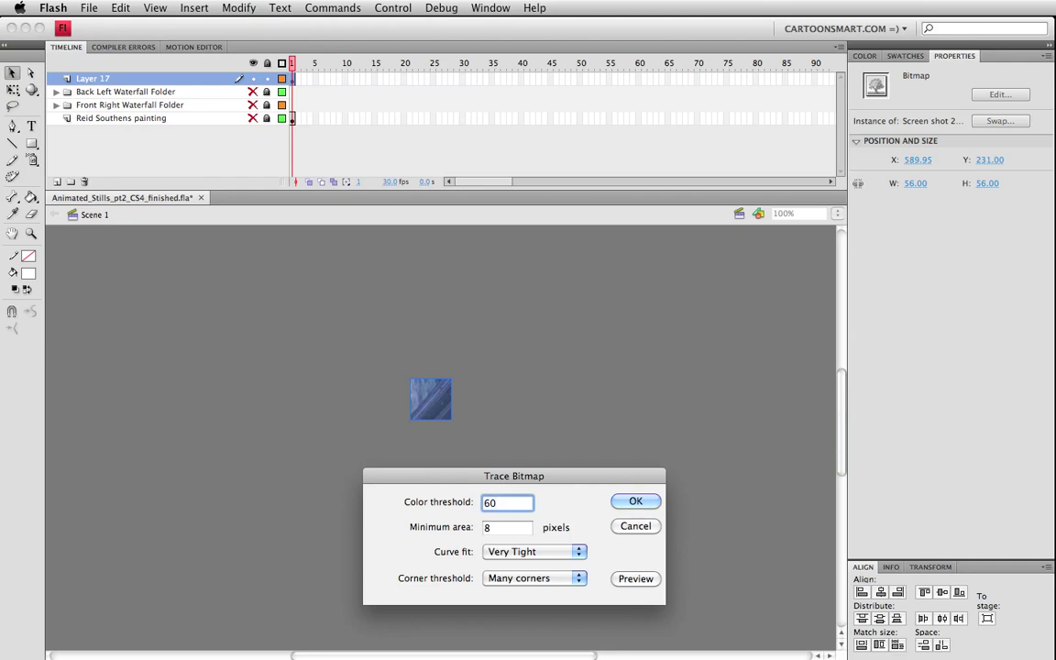
Step: Trace the bitmap with color threshold 30, minimum area 8 pixels, Very Tight curve fit and Many corners
type("100")
key("BackSpace")
key("BackSpace")
key("BackSpace")
key("Return")
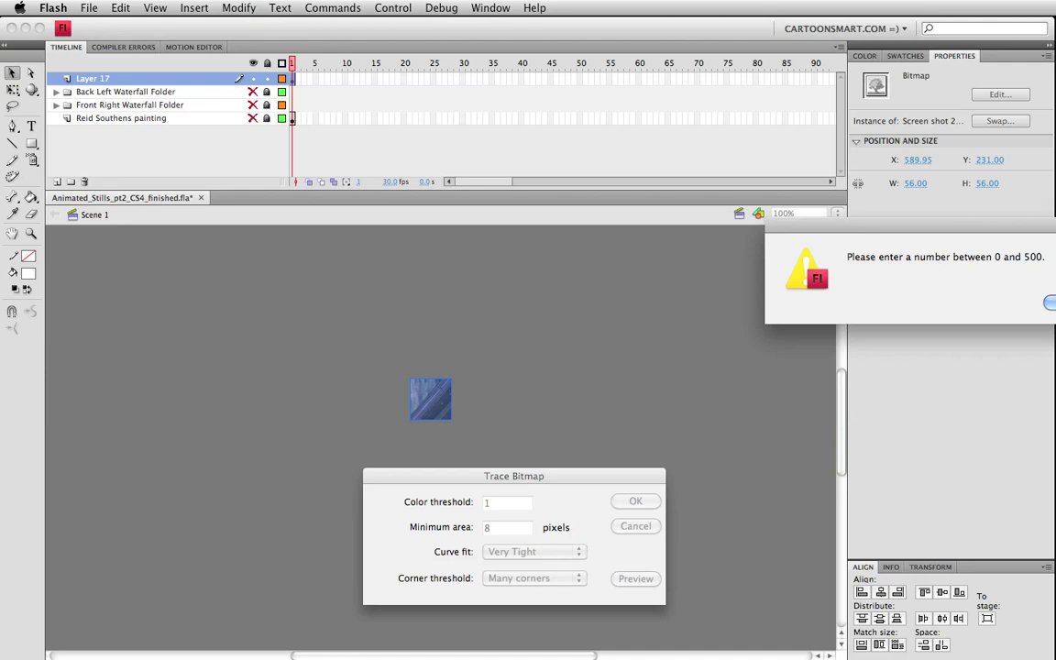
key("Return")
key("BackSpace")
type("30")
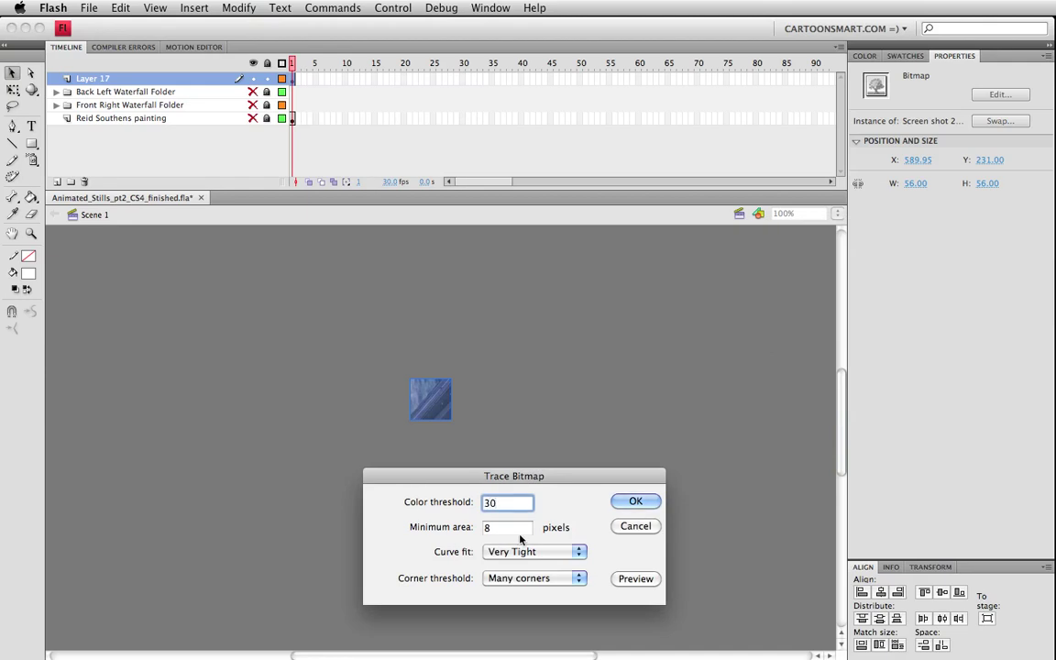
left_click(637, 502)
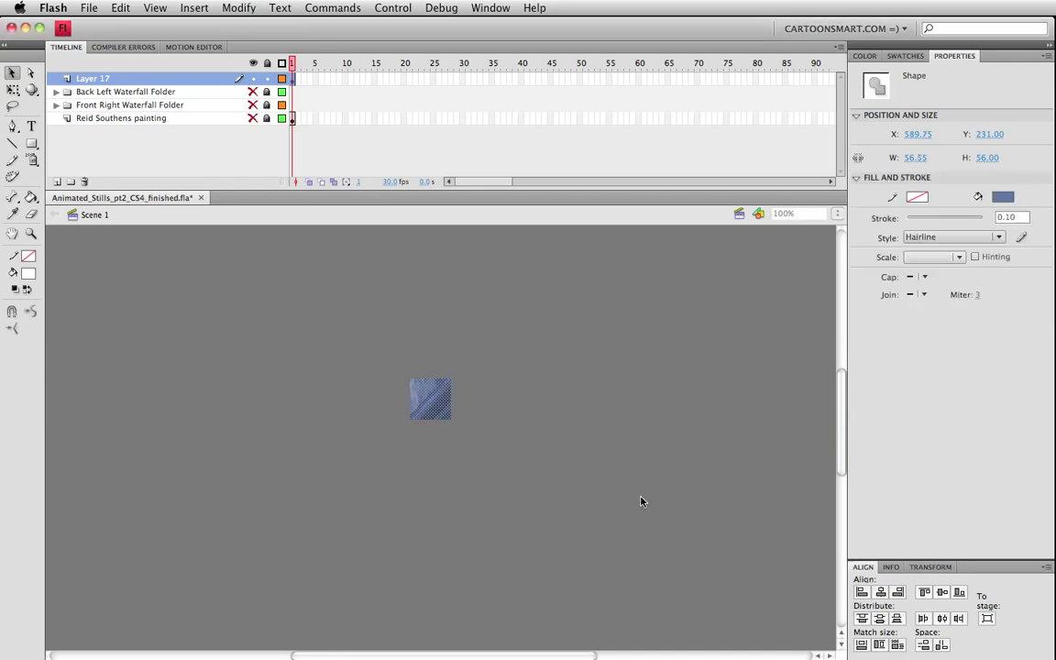
left_click(490, 523)
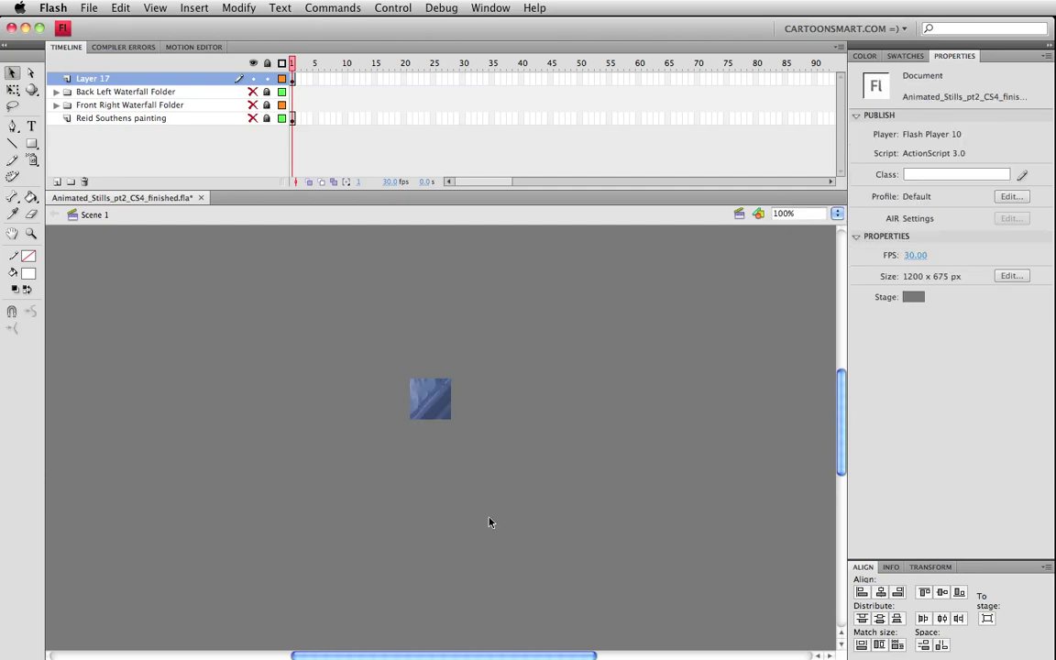
Step: Examine the traced bitmap's vector color areas up close and at a reduced zoom
left_click(31, 233)
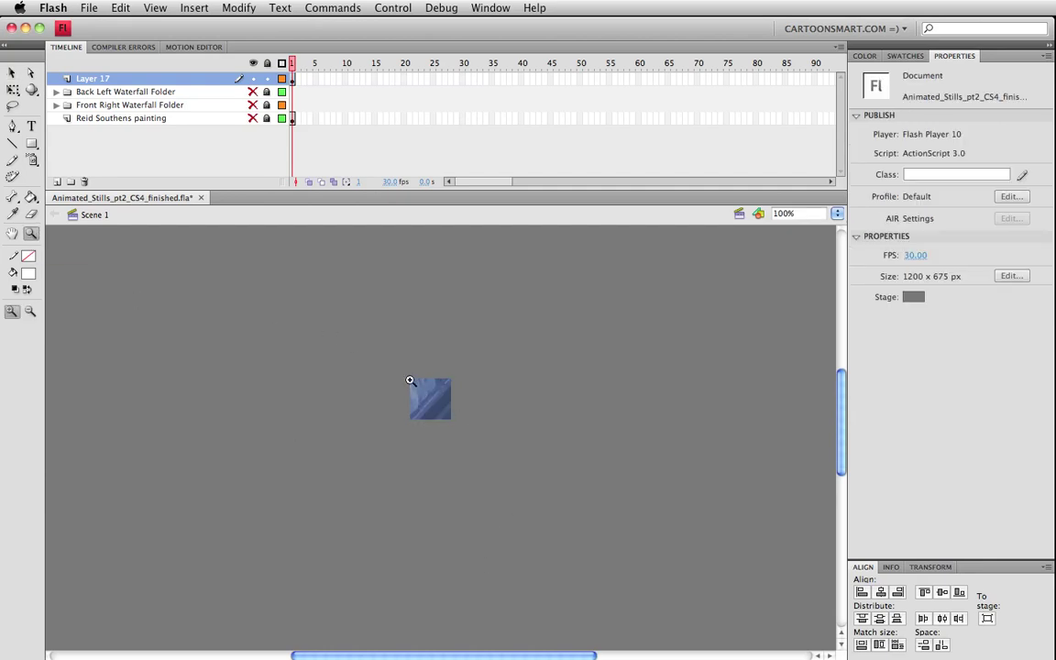
left_click_drag(367, 340, 416, 379)
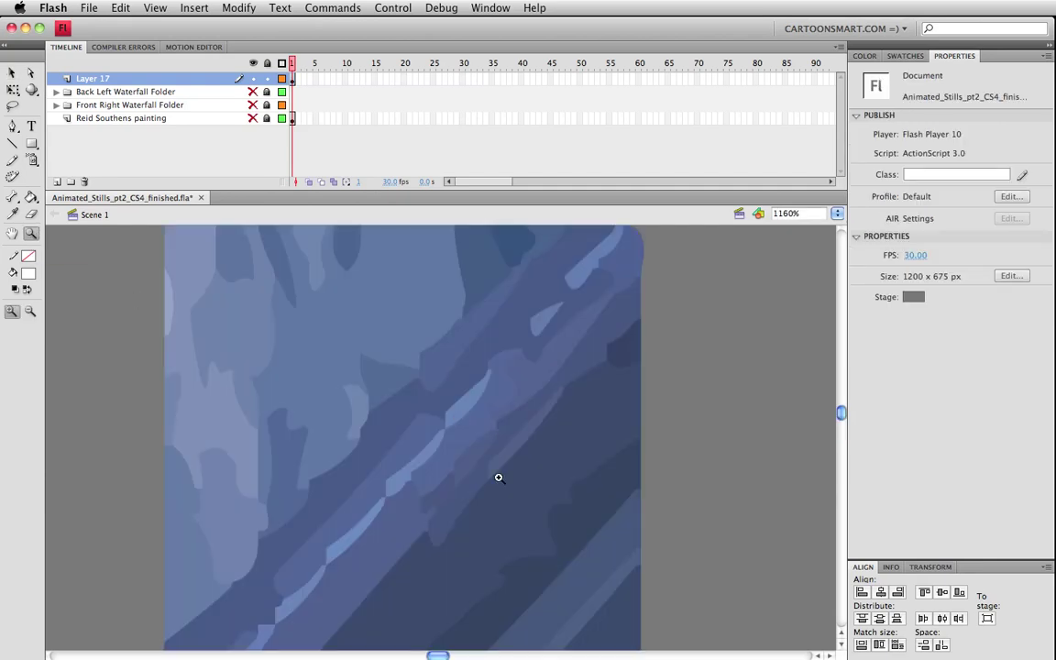
left_click(507, 588, "alt")
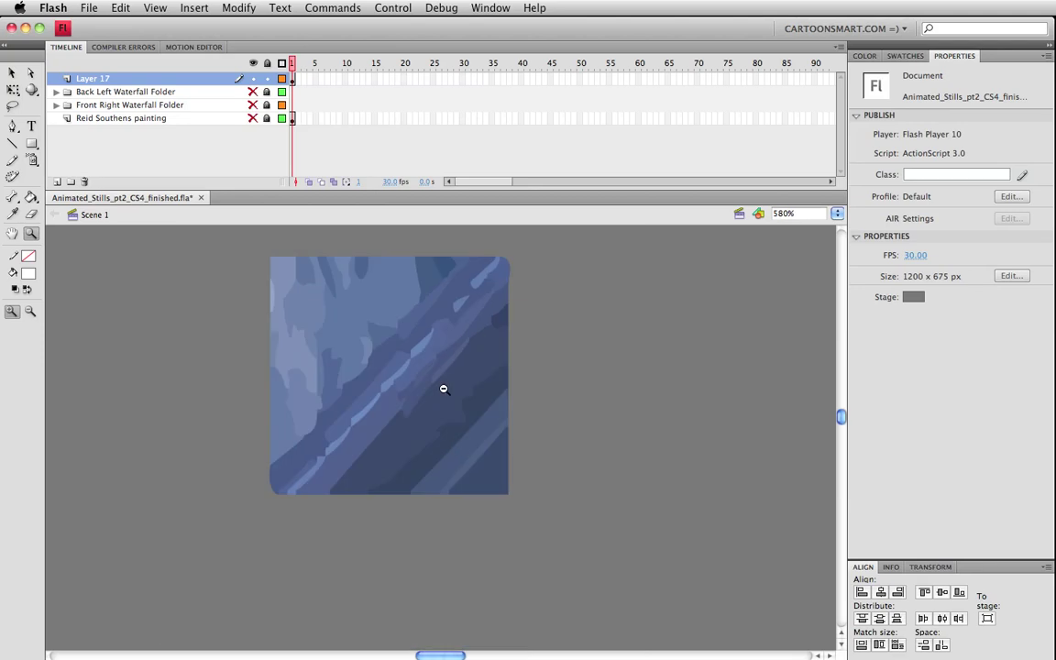
left_click(458, 454, "alt")
left_click_drag(495, 389, 500, 377)
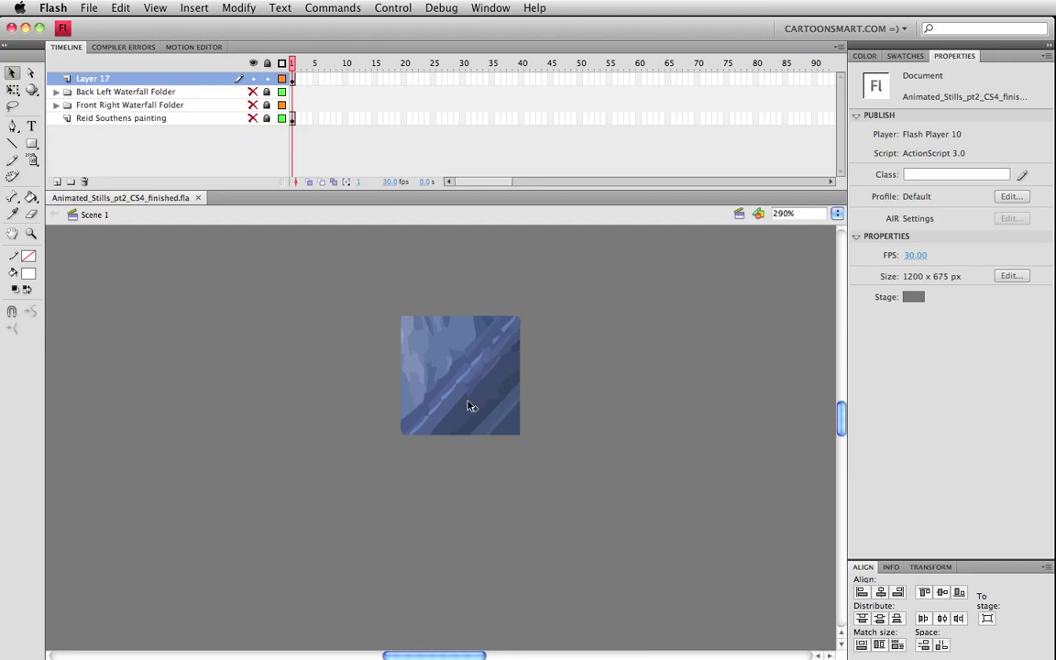
left_click(484, 395)
left_click(648, 424)
Step: Add a new layer above Layer 17 and outline the diagonal wall beam as a three-dimensional box with black hairline strokes
left_click(57, 182)
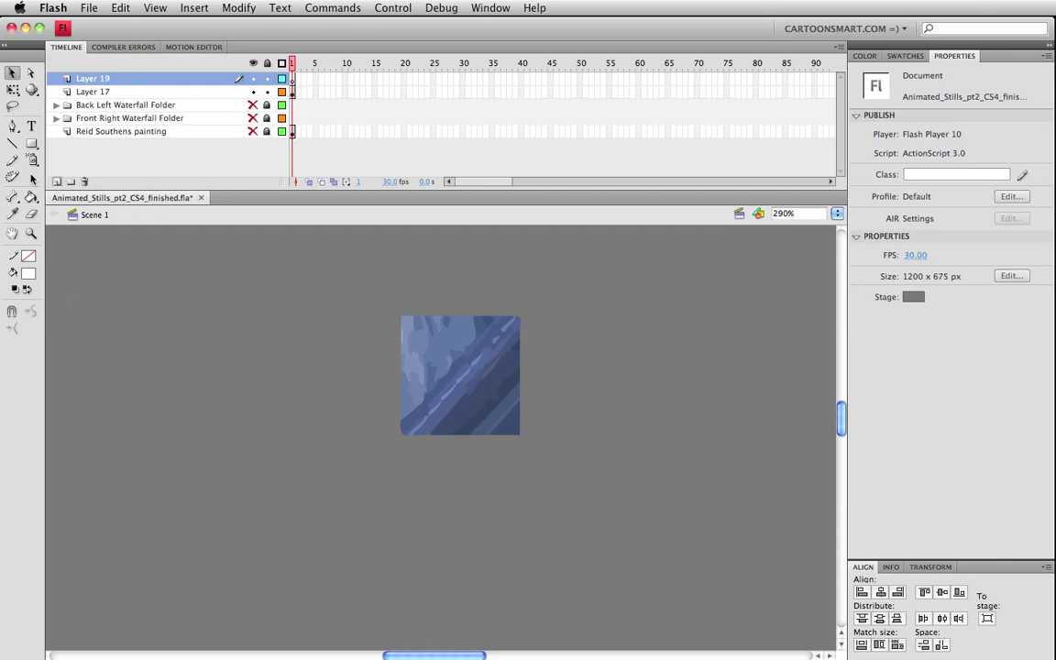
left_click(12, 143)
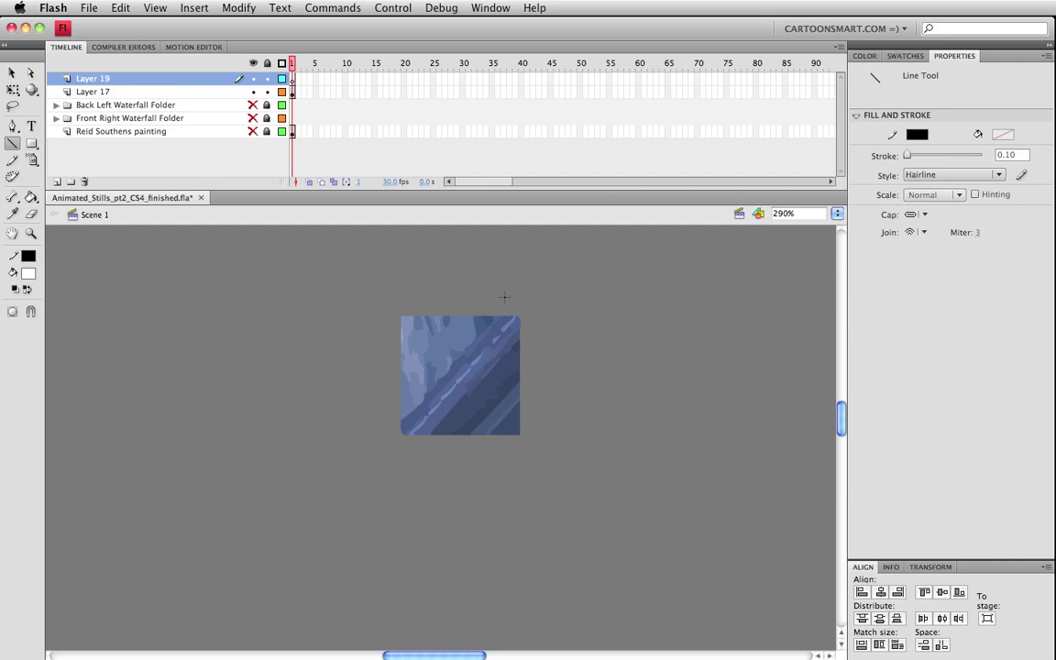
left_click(293, 79)
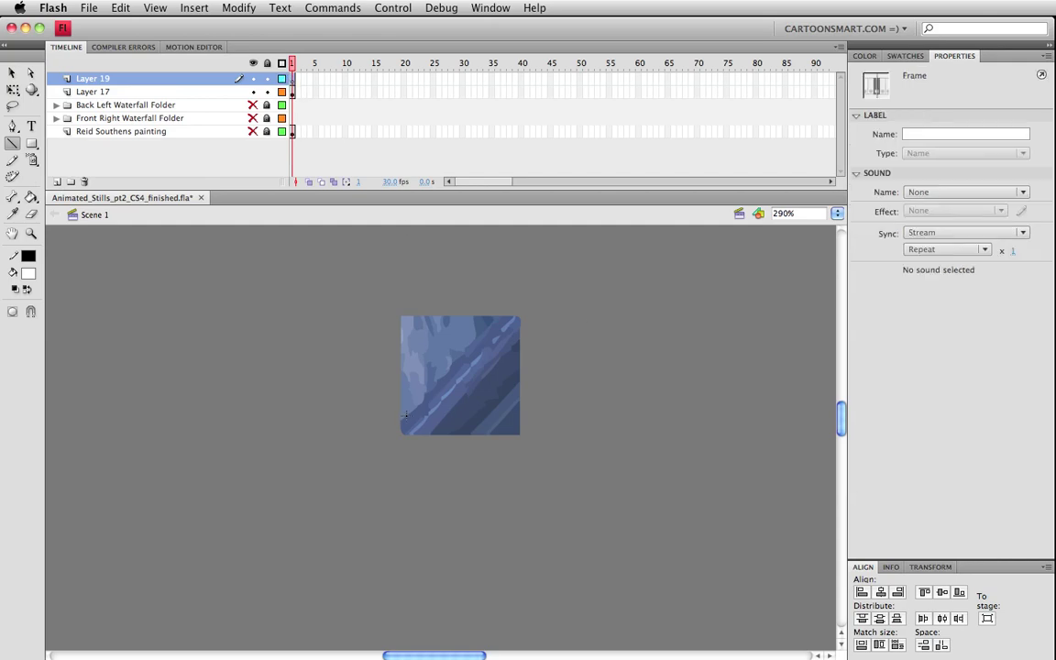
left_click_drag(403, 417, 494, 321)
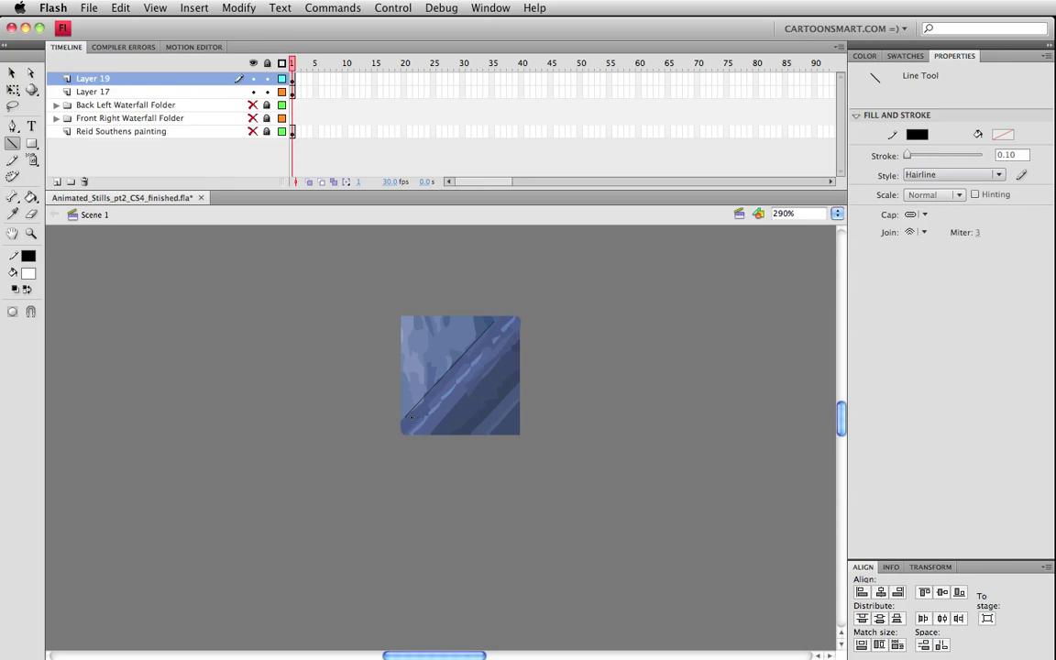
mouse_move(406, 414)
left_mouse_down()
mouse_move(451, 417)
mouse_move(471, 299)
mouse_move(522, 334)
left_mouse_up()
left_click_drag(455, 339, 455, 336)
left_click_drag(451, 433, 525, 341)
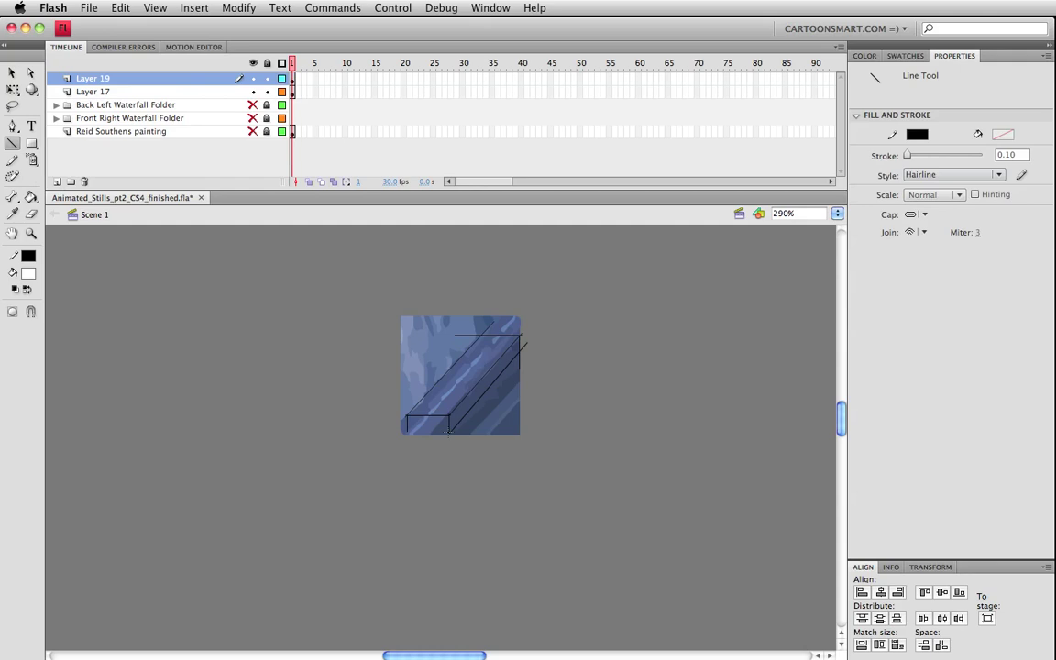
left_click_drag(450, 431, 406, 431)
Step: Sample the dark blue from the beam's shaded side and try to fill the outlined box's side face with it
key("v")
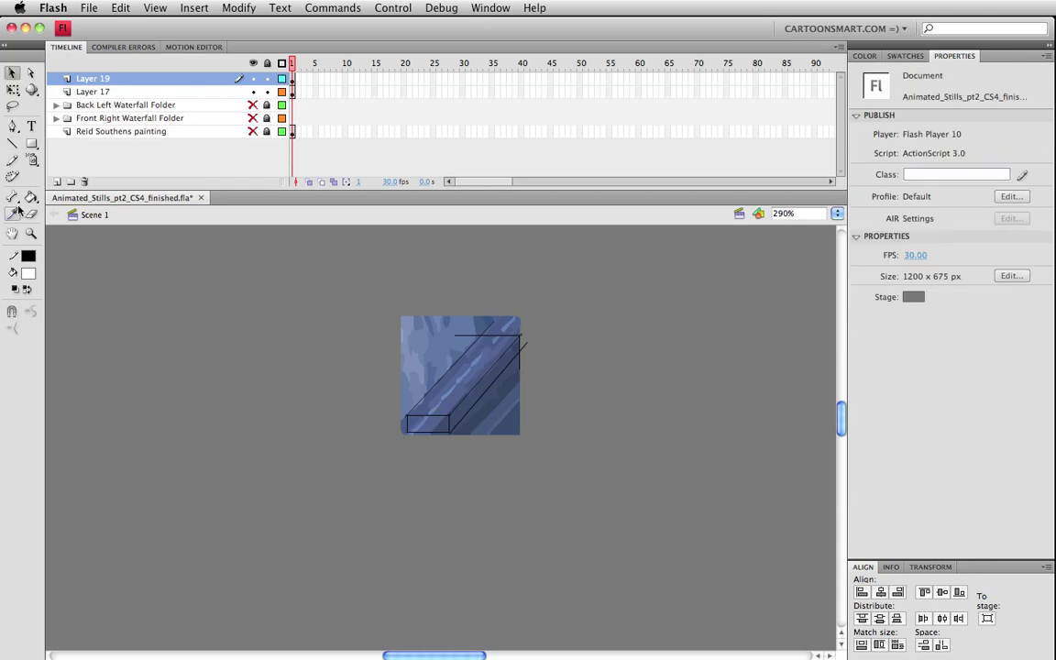
left_click(295, 83)
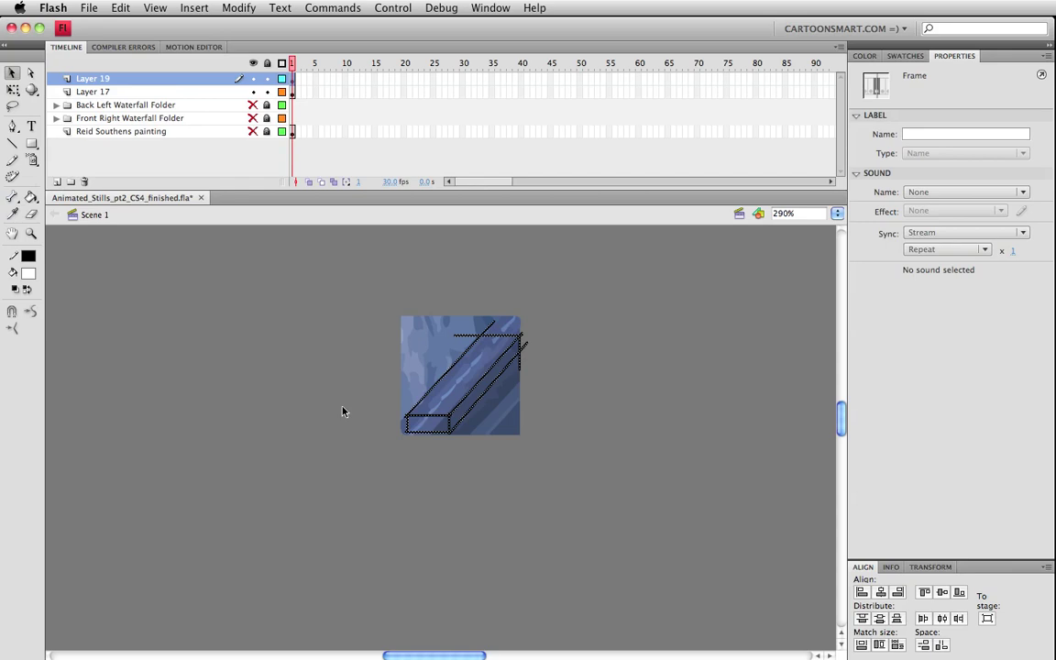
left_click(343, 410)
left_click(13, 214)
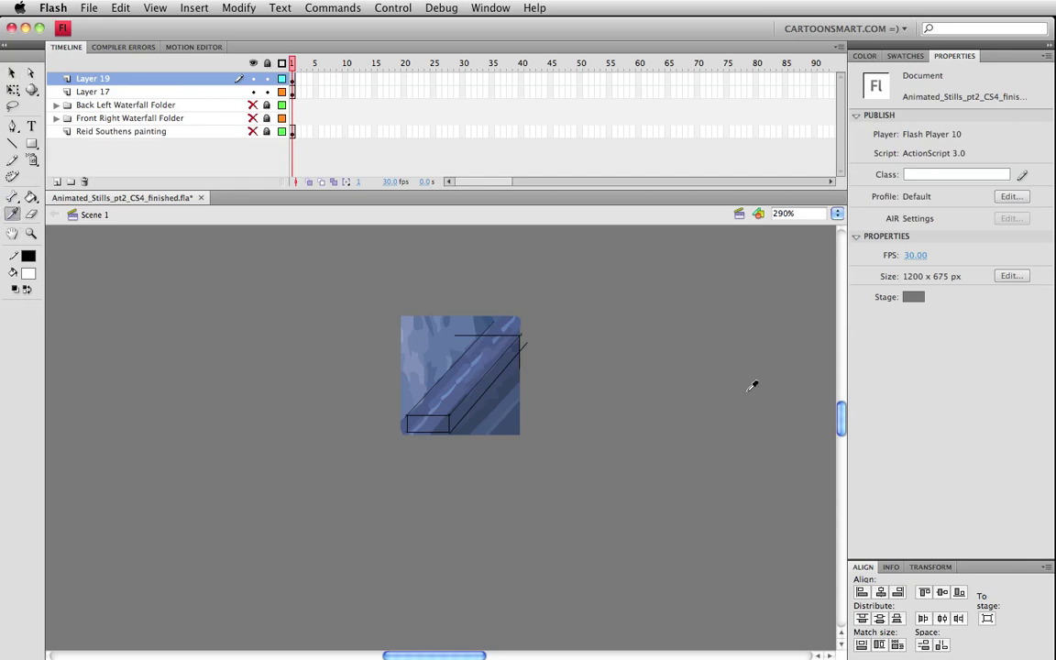
left_click(484, 382)
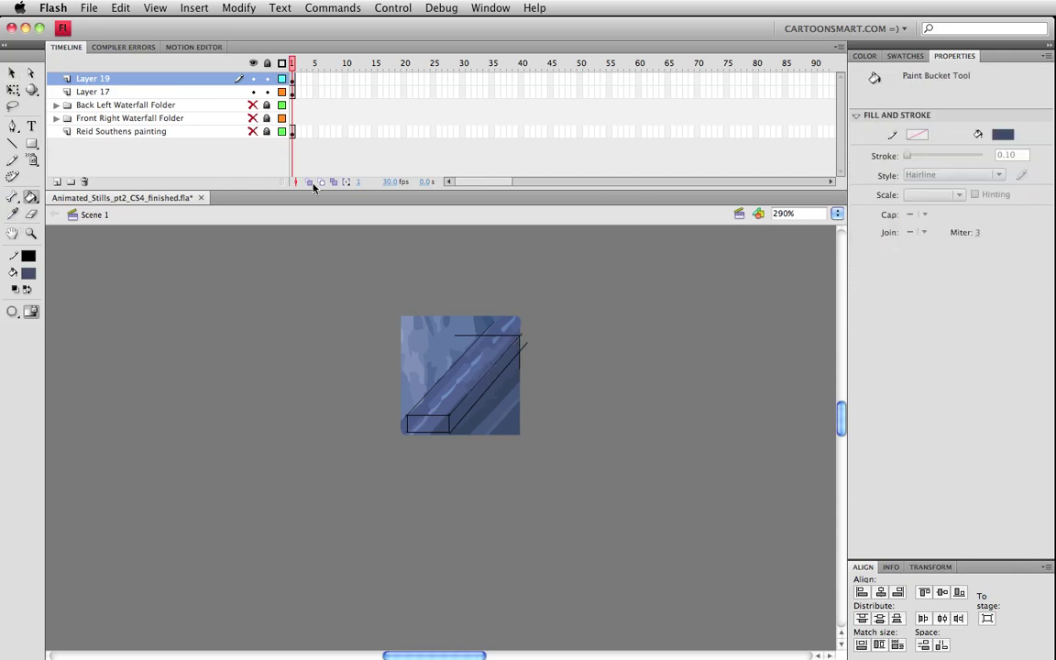
left_click(245, 84)
left_click(495, 365)
left_click(243, 84)
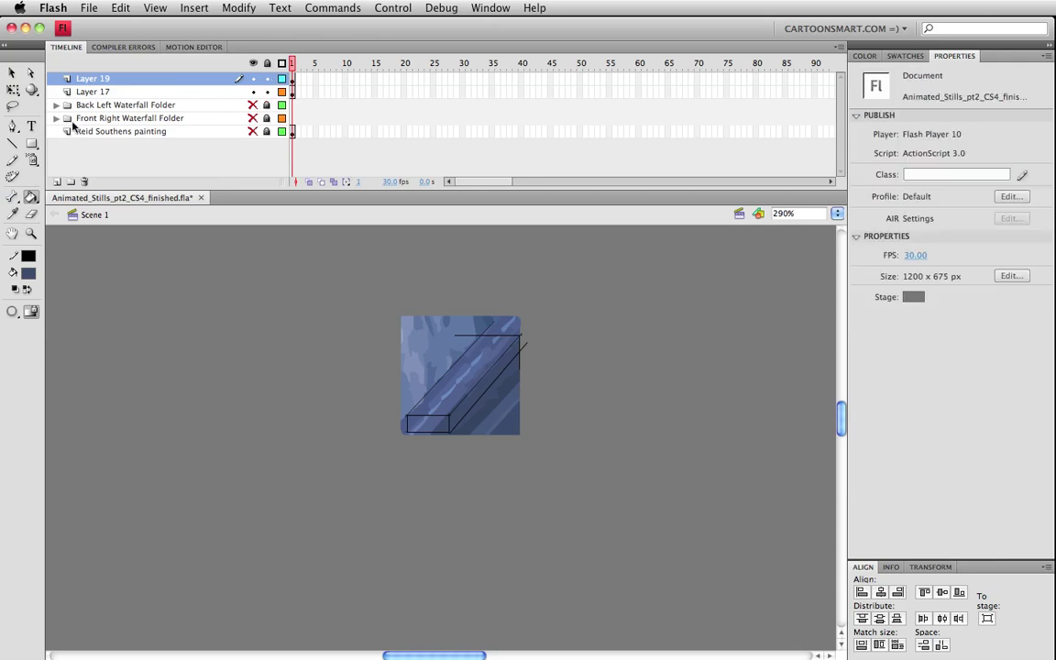
Step: Join the lower diagonal line to the vertical edge line and fill the closed side face with the sampled dark blue
left_click(12, 143)
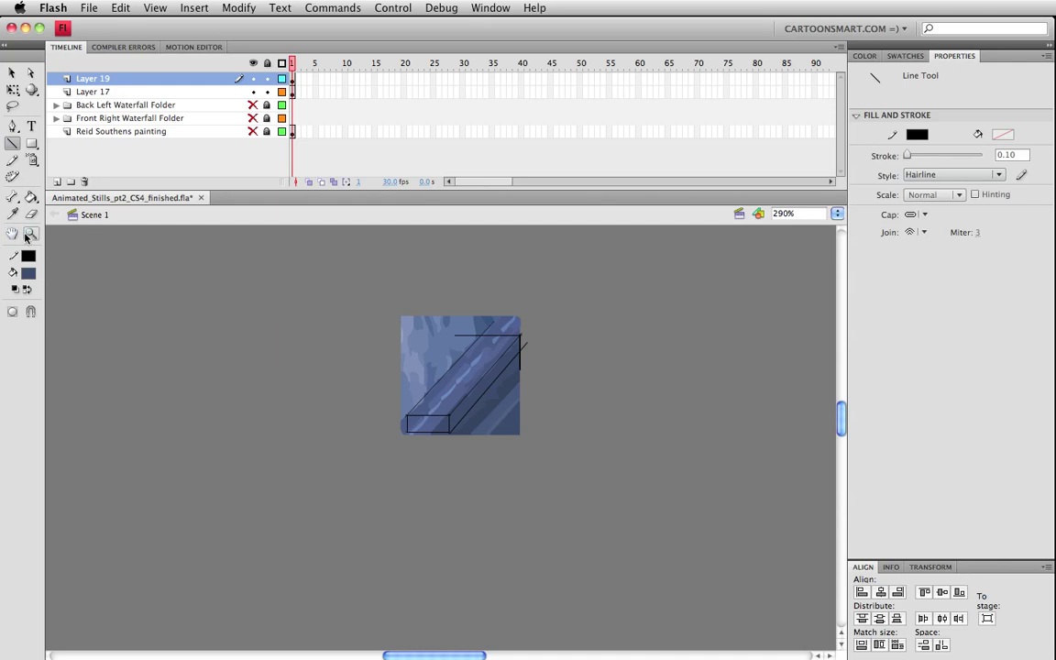
left_click(30, 233)
left_click_drag(302, 272, 506, 413)
left_click_drag(567, 506, 542, 464)
key("v")
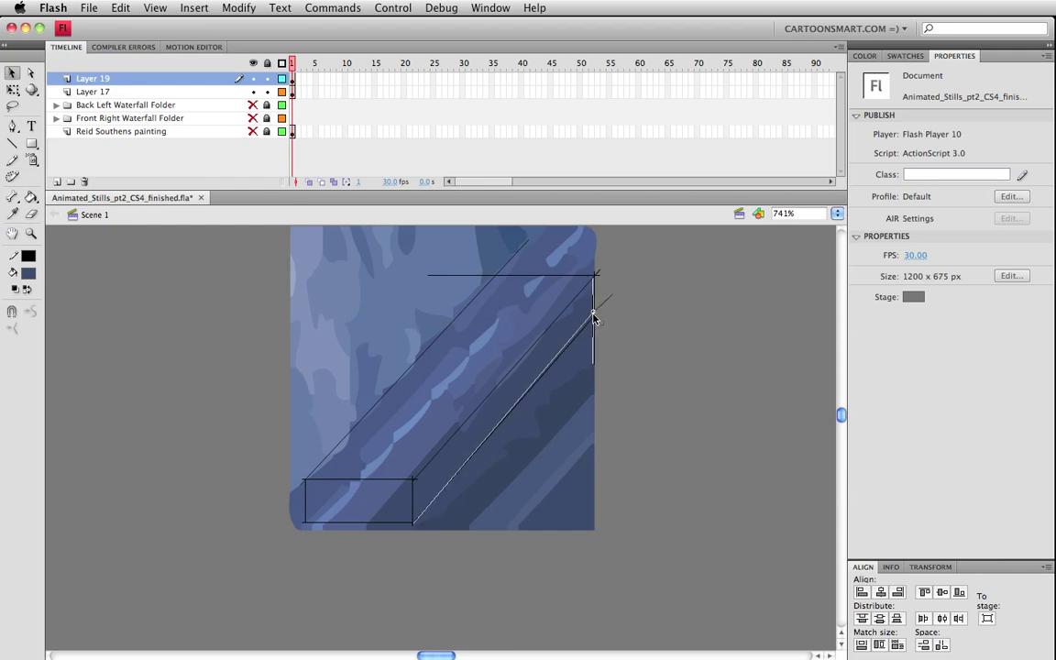
left_click(31, 196)
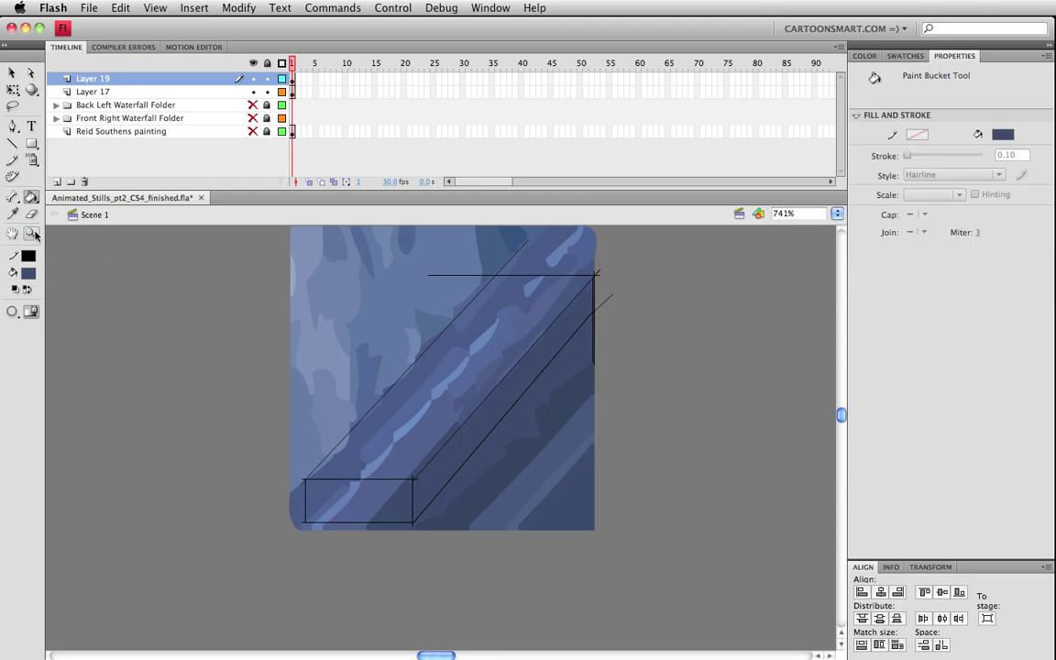
Step: Fill the box's front face and long top face with blues sampled from the traced artwork
left_click(11, 214)
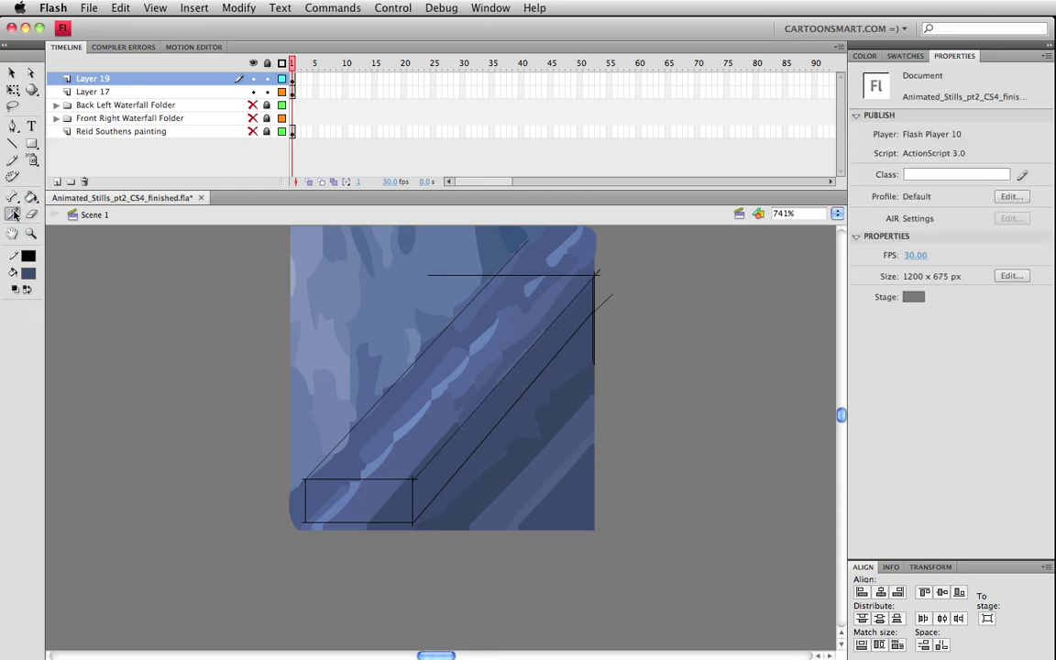
left_click(367, 495)
left_click(389, 492)
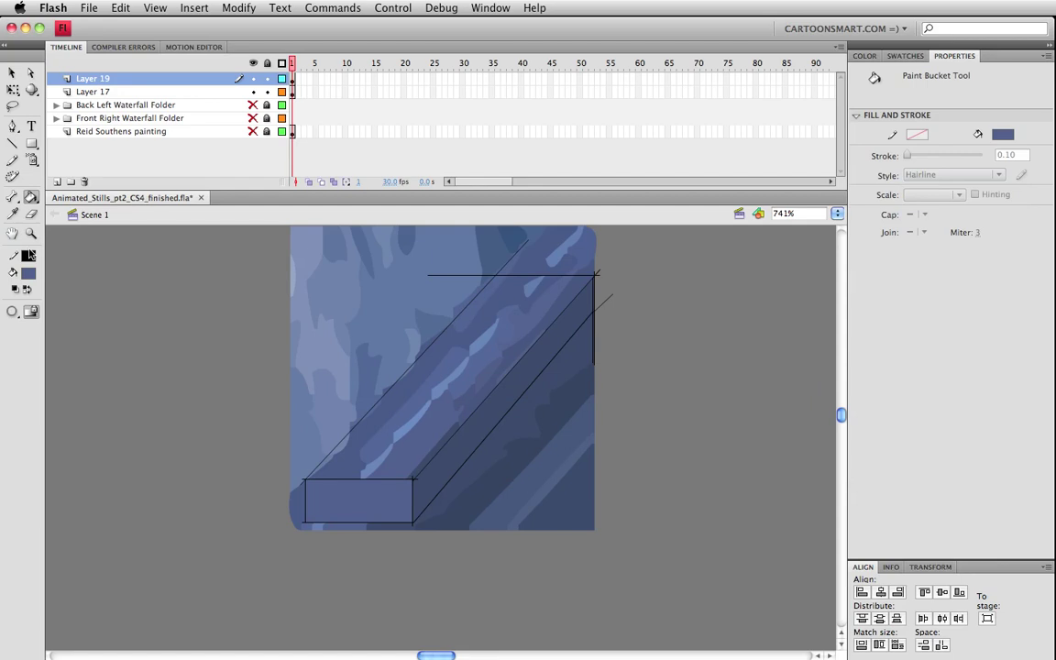
left_click(12, 213)
left_click(350, 367)
left_click(356, 349)
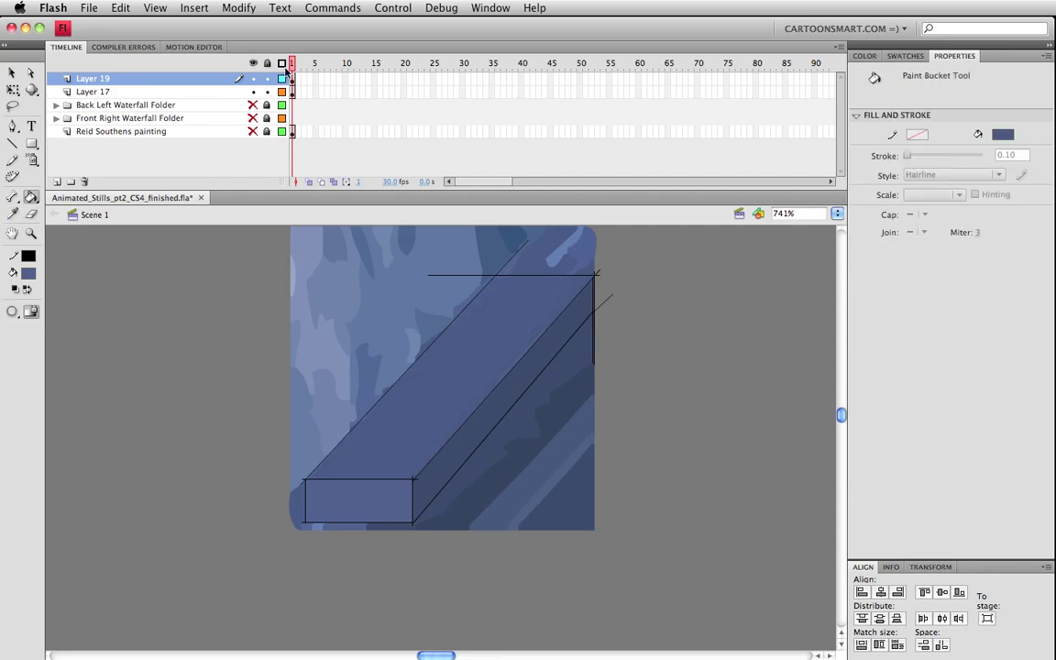
Step: Draw several parallel diagonal hairlines close together along the middle of the beam's long top face, marking out a narrow groove
left_click(12, 142)
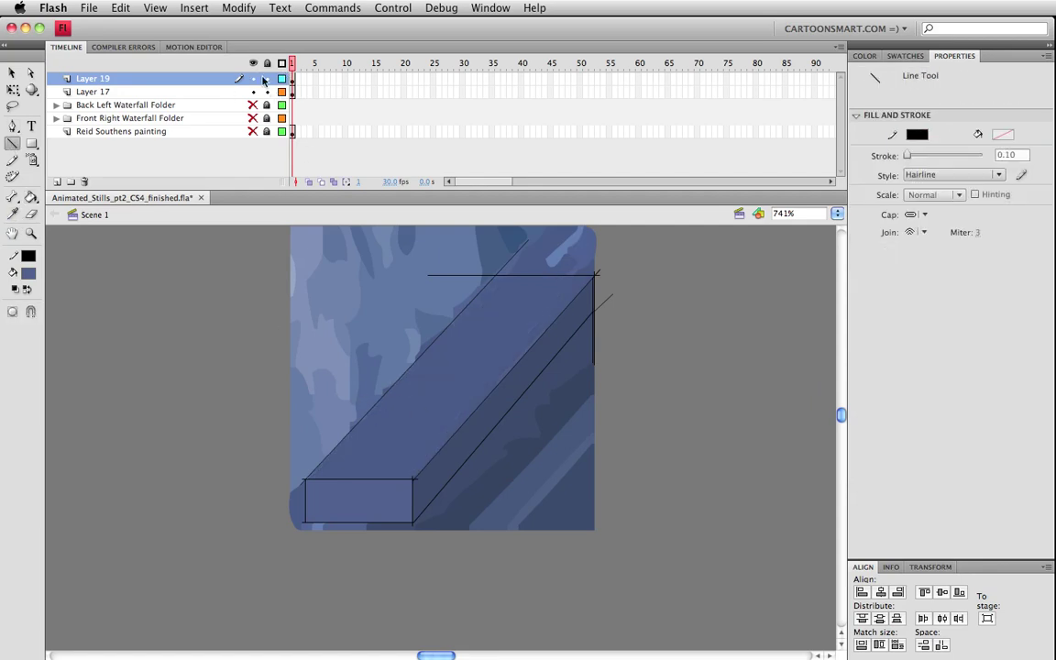
left_click(283, 79)
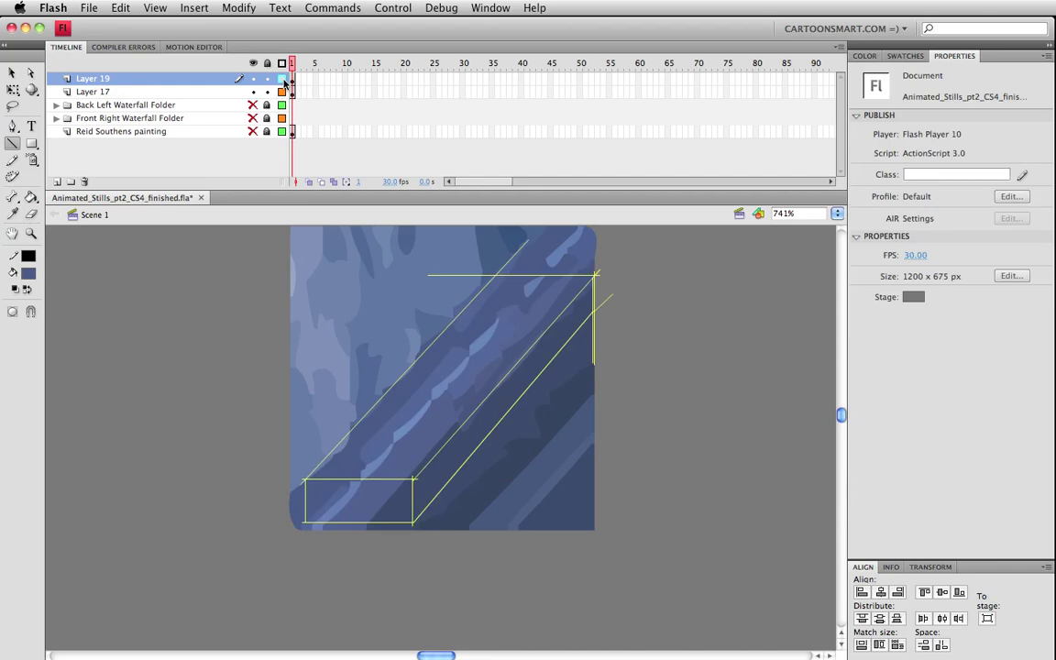
left_click(283, 80)
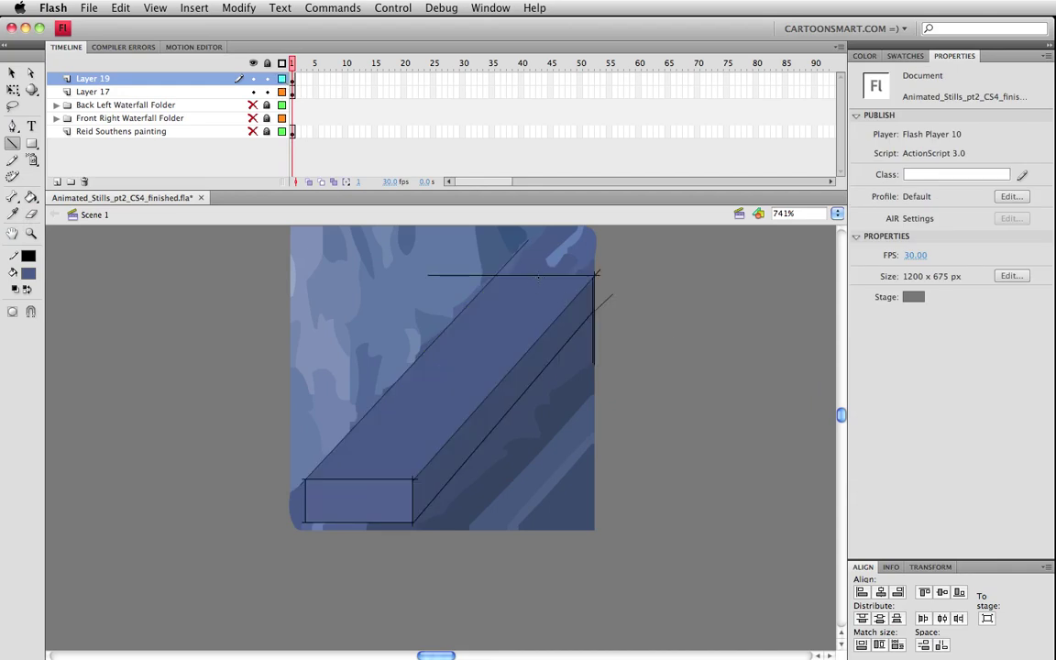
mouse_move(539, 273)
left_mouse_down()
mouse_move(342, 496)
mouse_move(561, 256)
mouse_move(399, 364)
mouse_move(325, 449)
mouse_move(361, 495)
left_mouse_up()
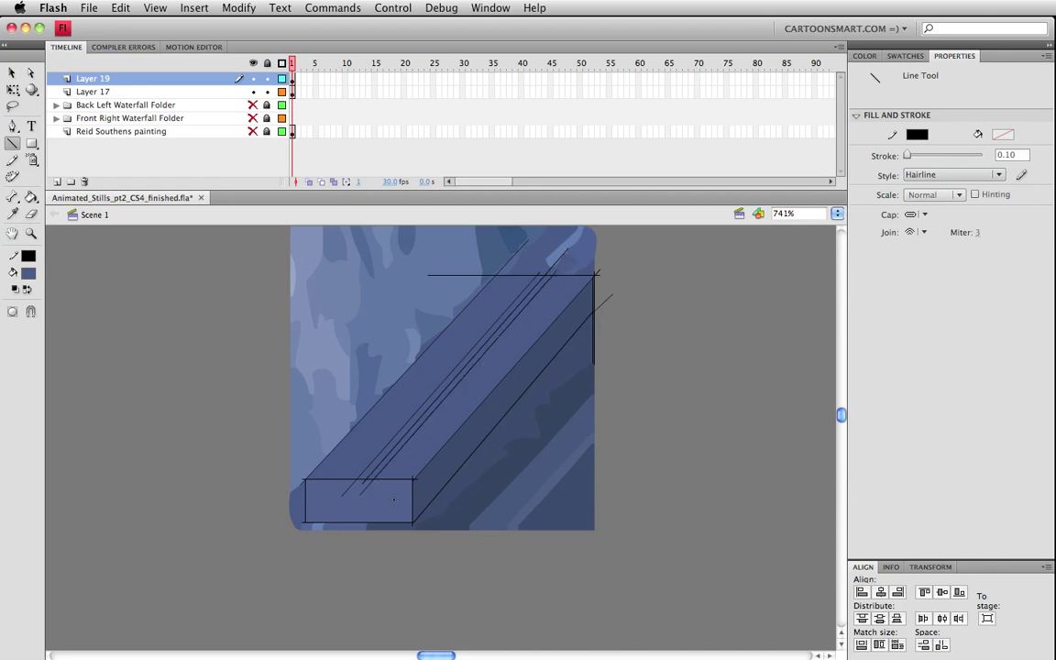
Step: Fill the groove's two narrow strips with a dark blue and a light highlight blue sampled from the traced artwork
left_click(11, 214)
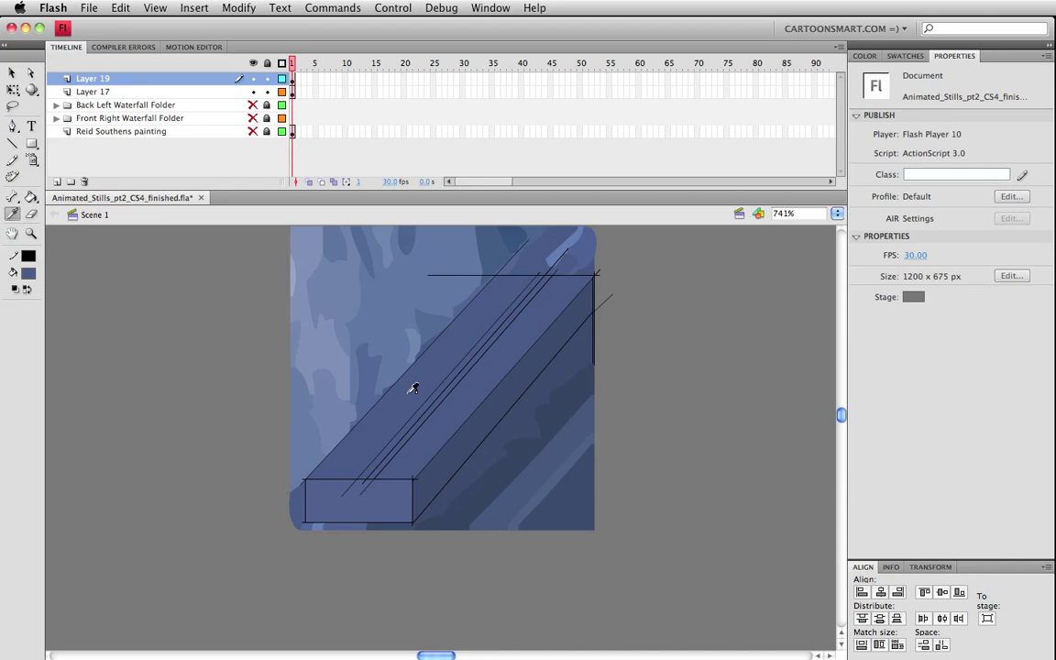
left_click(527, 433)
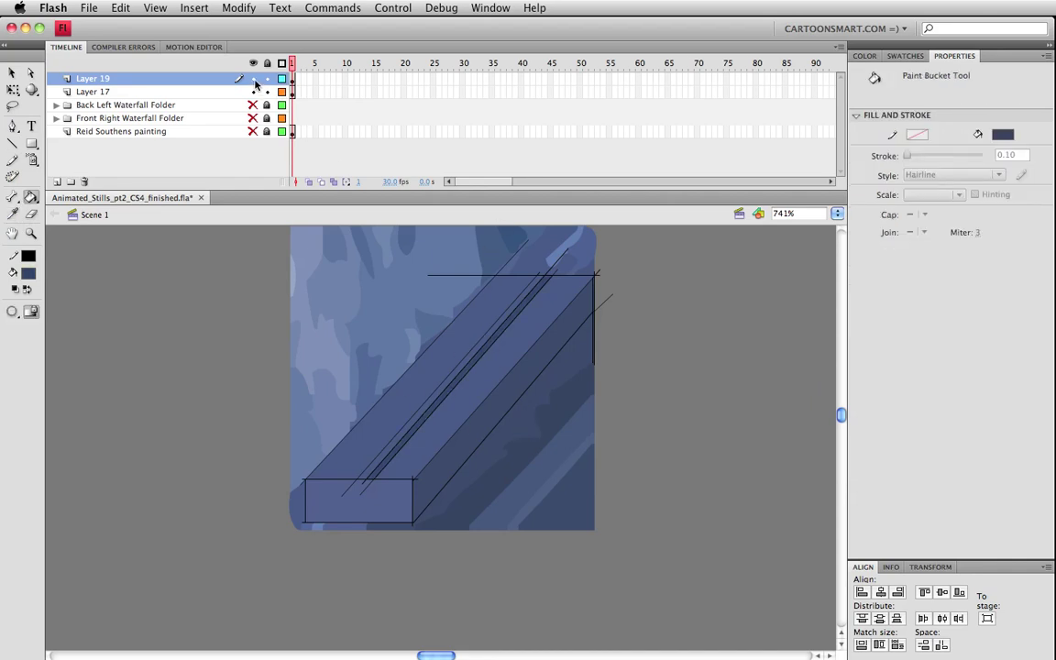
left_click(253, 78)
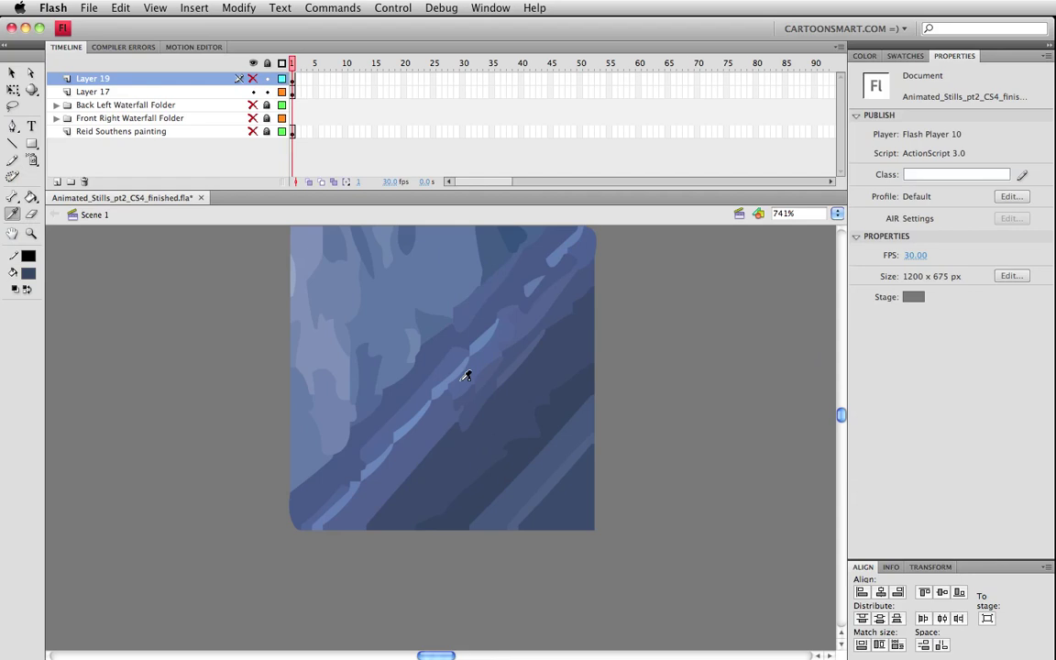
left_click(404, 342)
left_click(252, 78)
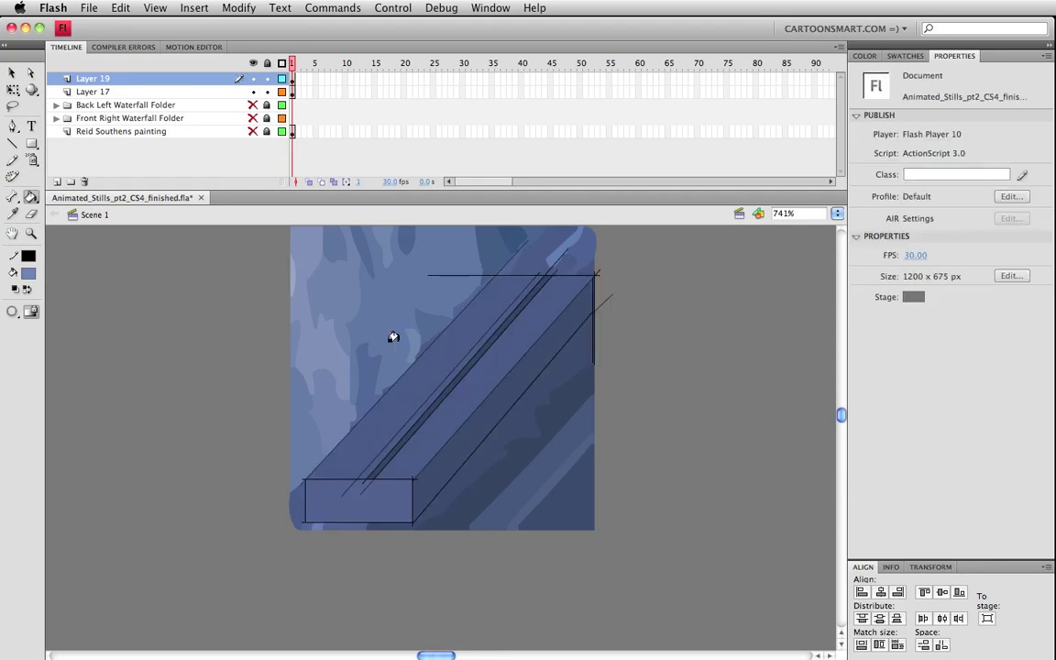
left_click(418, 415)
Step: Select all the connected black hairline strokes on the beam and delete them, keeping only the color fills
key("v")
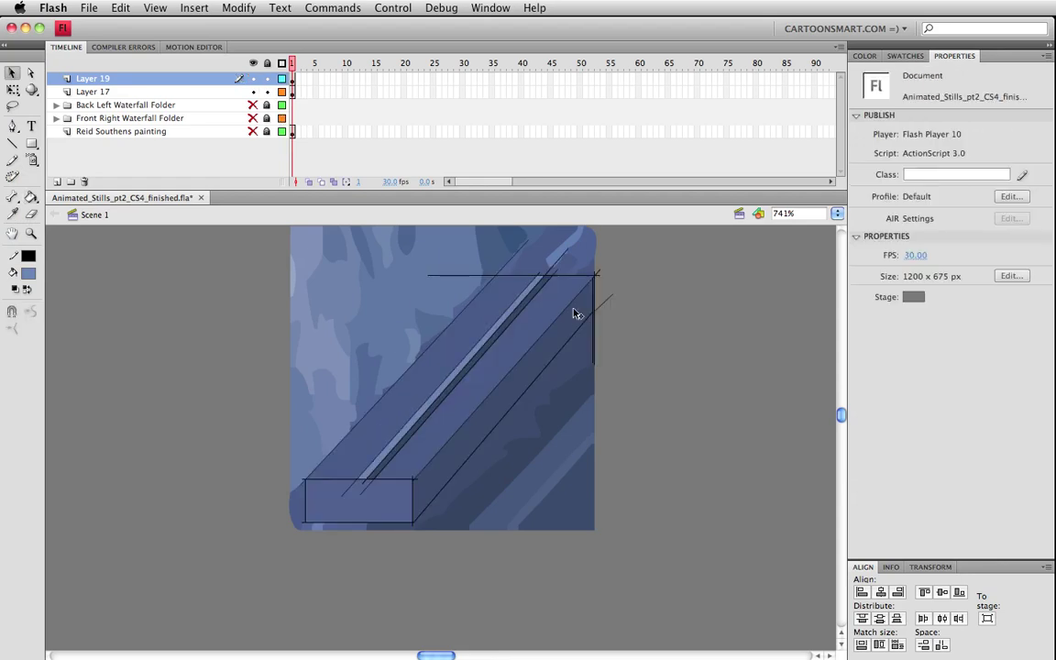
double_click(366, 496)
key("Delete")
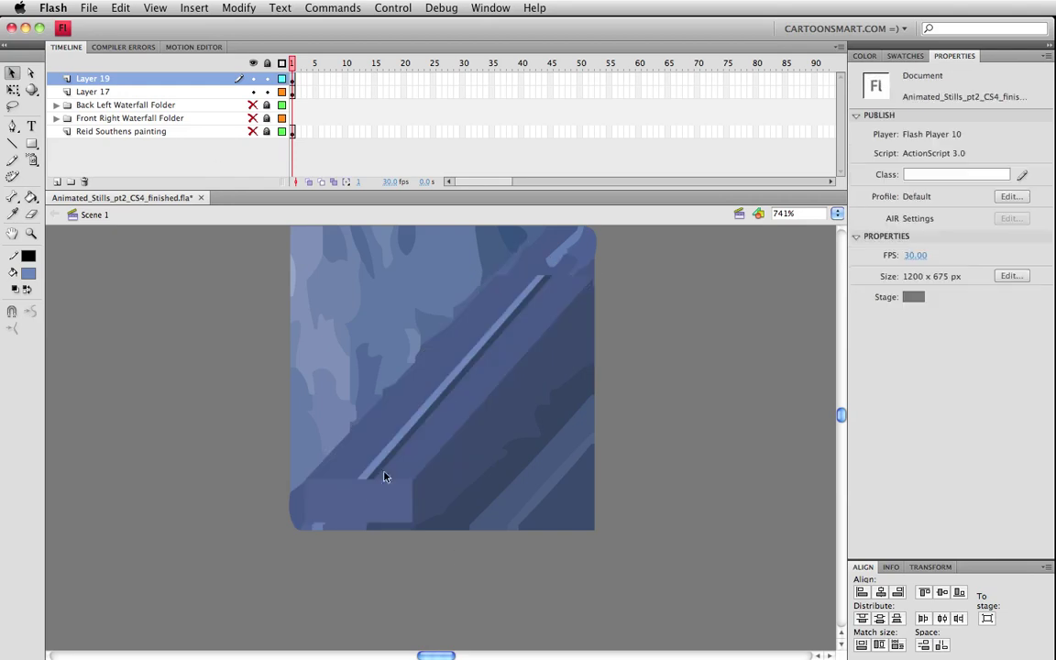
Step: Check the beam on its own at 100%, delete Layer 17's traced artwork and show the painting and waterfall folders
left_click(253, 92)
key("super+1")
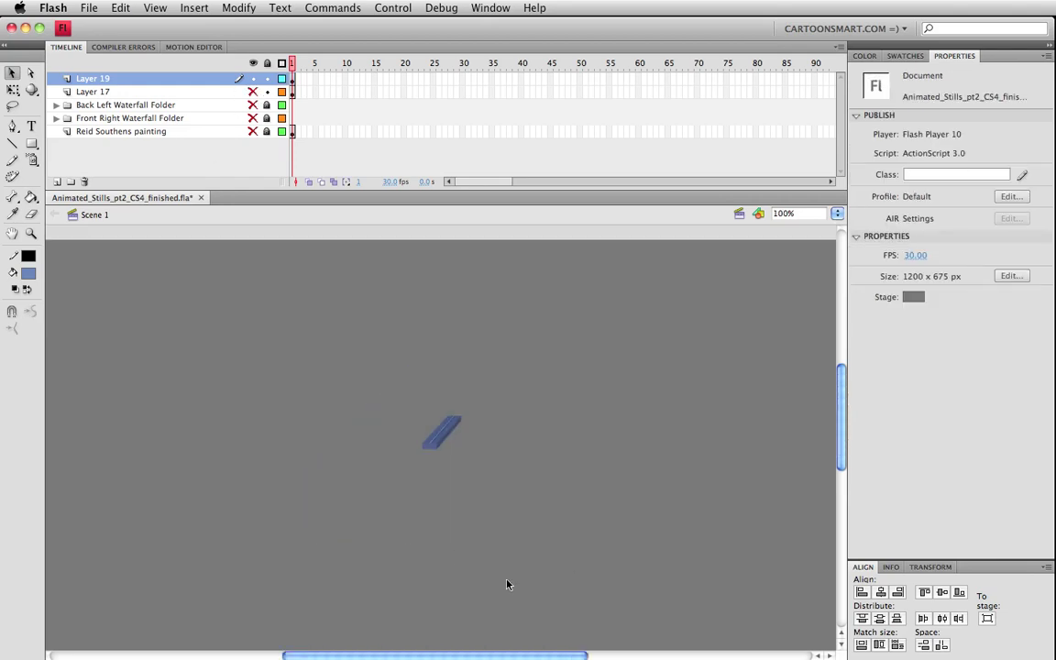
left_click(253, 91)
left_click(294, 93)
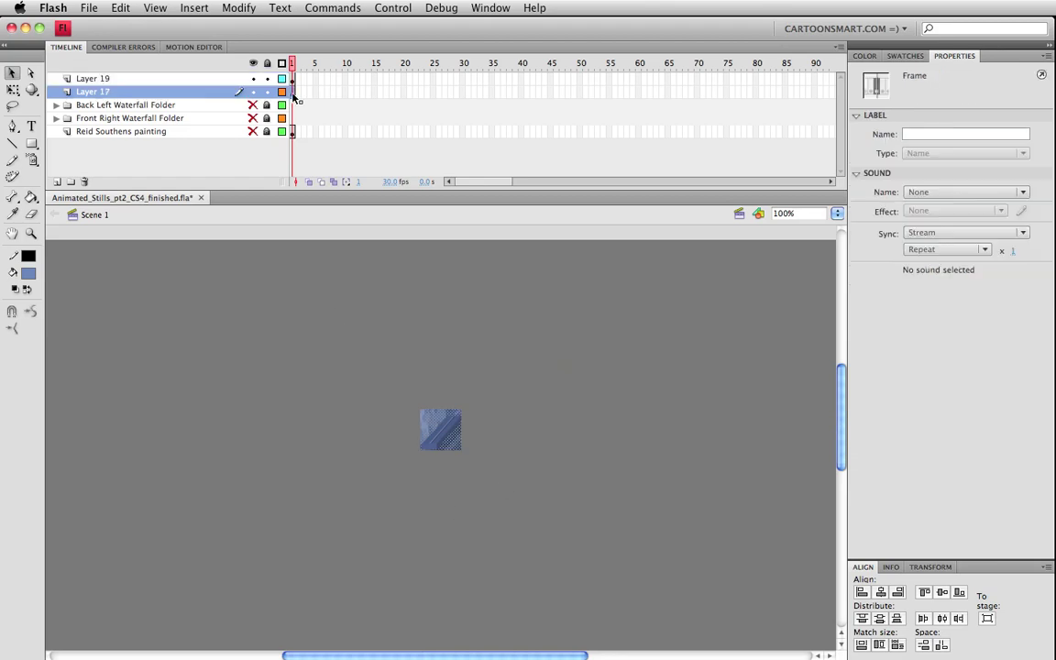
key("super+shift+a")
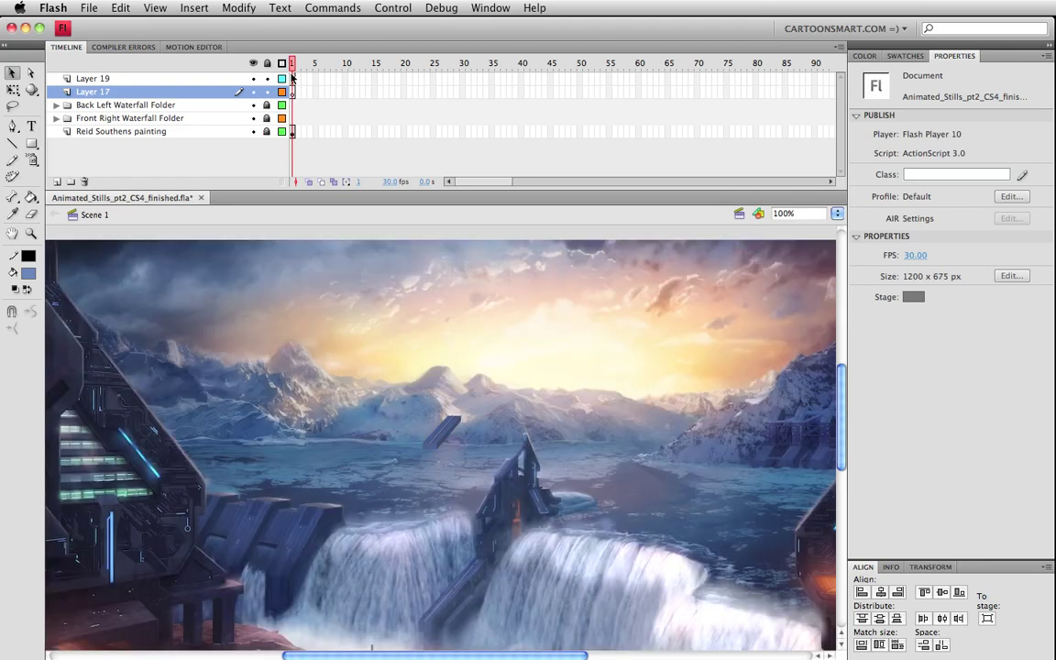
Step: Move the whole Layer 19 beam onto the matching painted wall between the waterfalls and save the file
left_click(292, 79)
left_click(431, 429)
left_click_drag(431, 429, 451, 598)
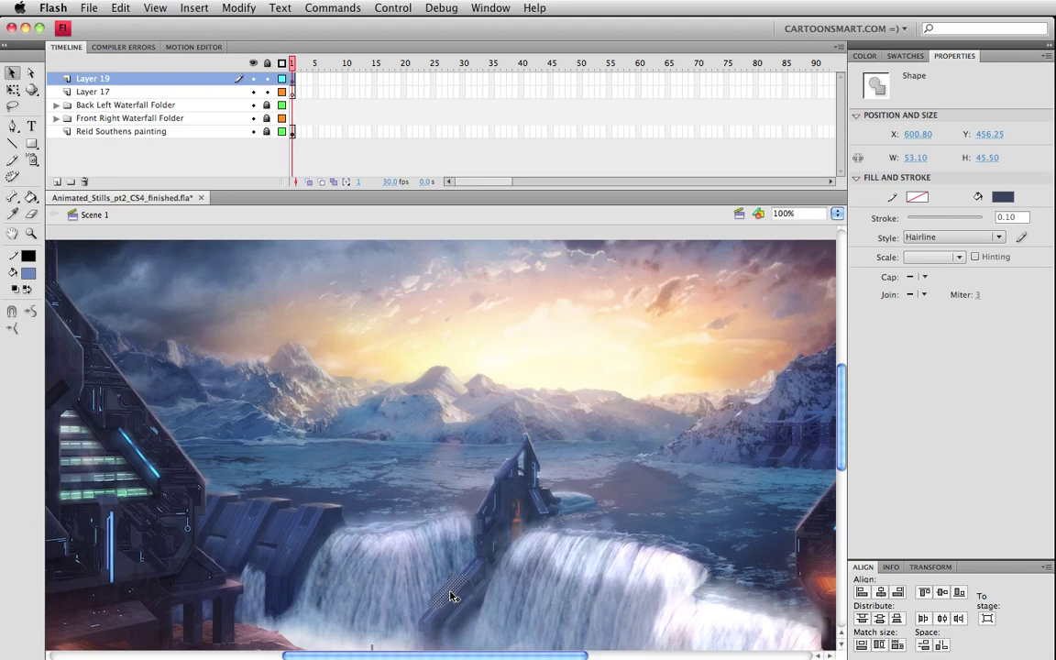
left_click(483, 442)
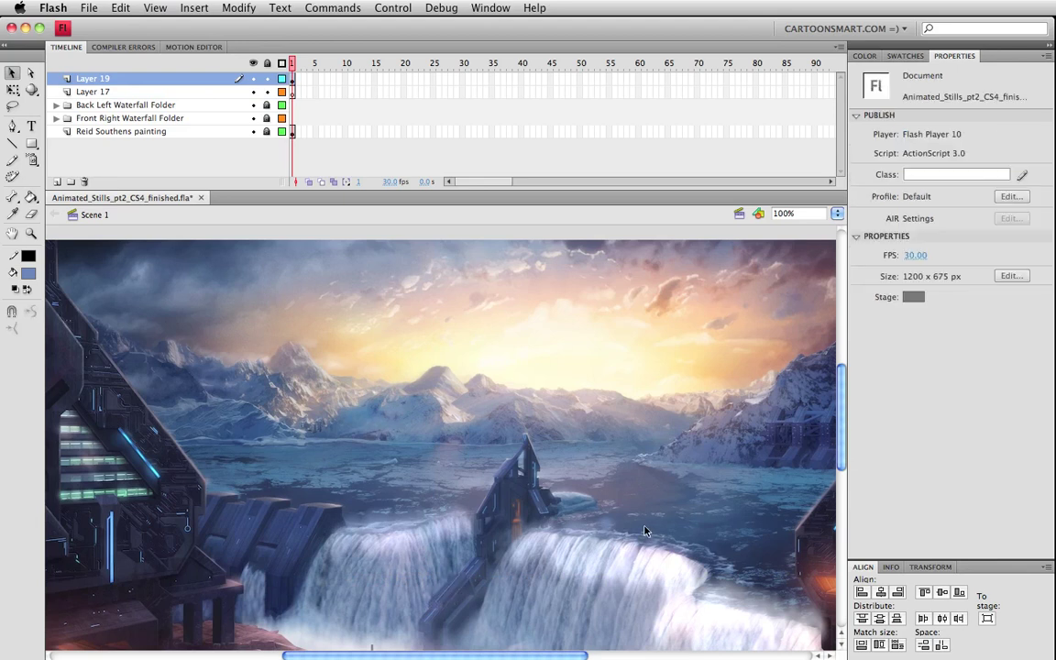
key("ctrl+z")
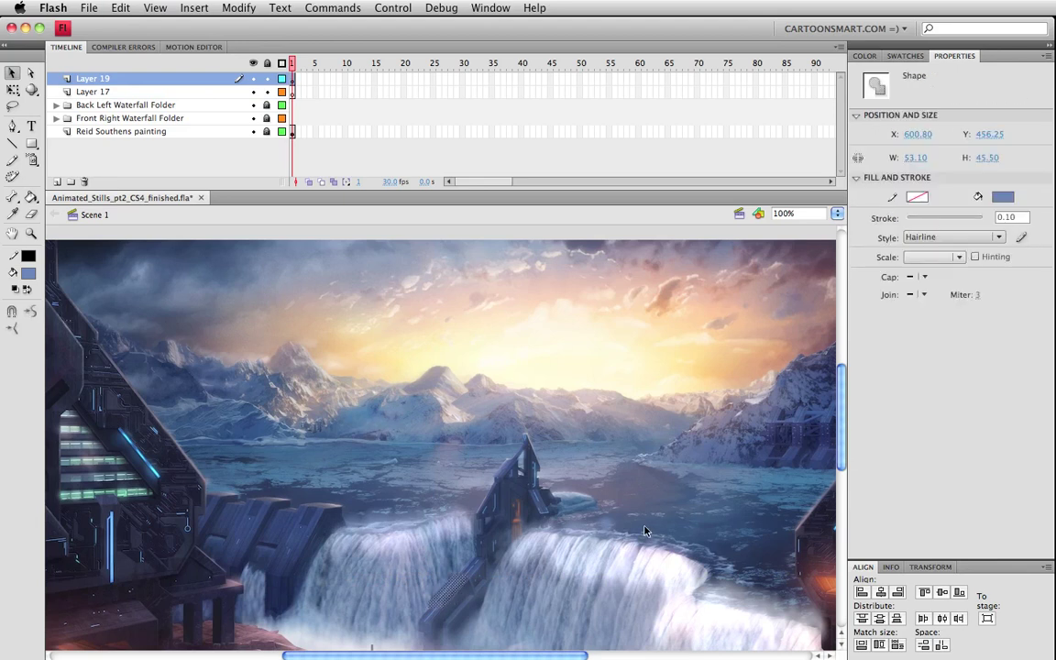
left_click(734, 548)
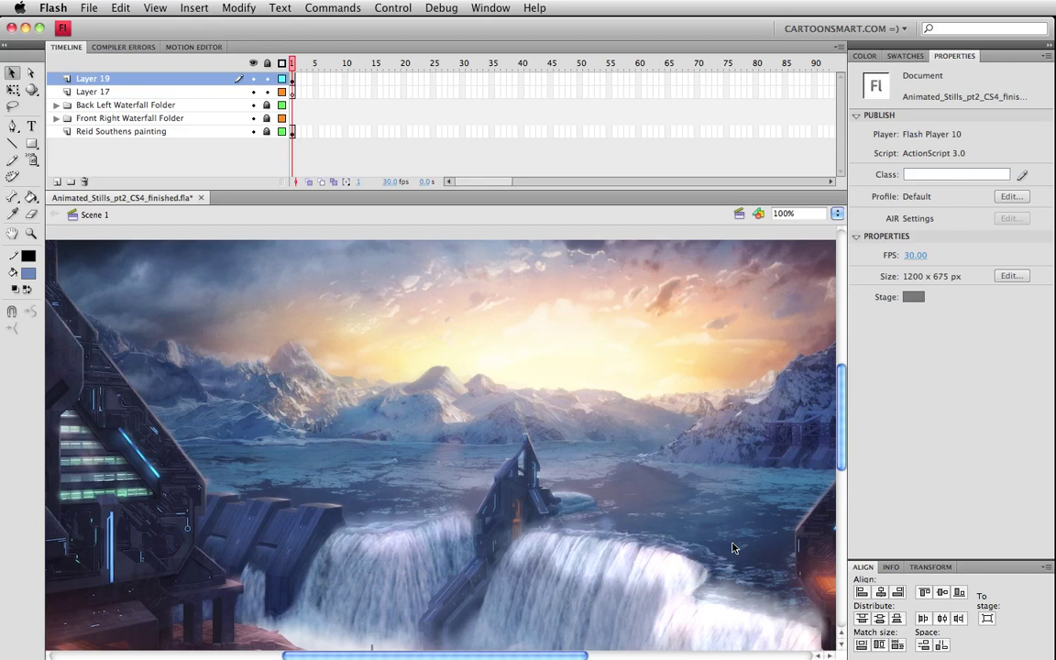
scroll(340, 518, "down", 2)
key("ctrl+s")
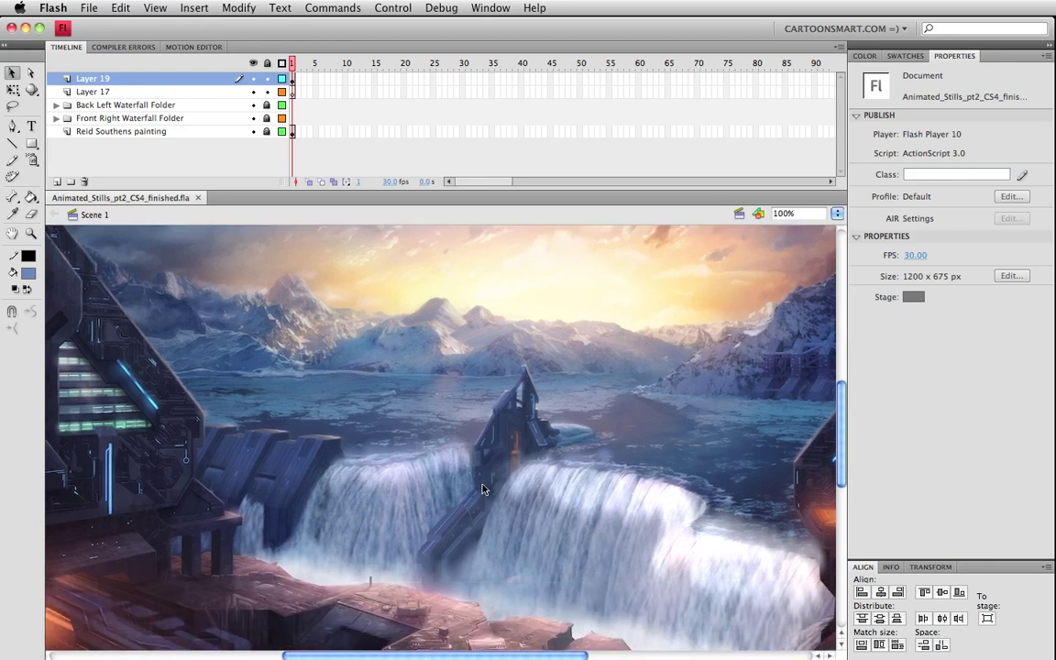
Step: Try to recolor the beam's front face with a color sampled from the painting
left_click(293, 80)
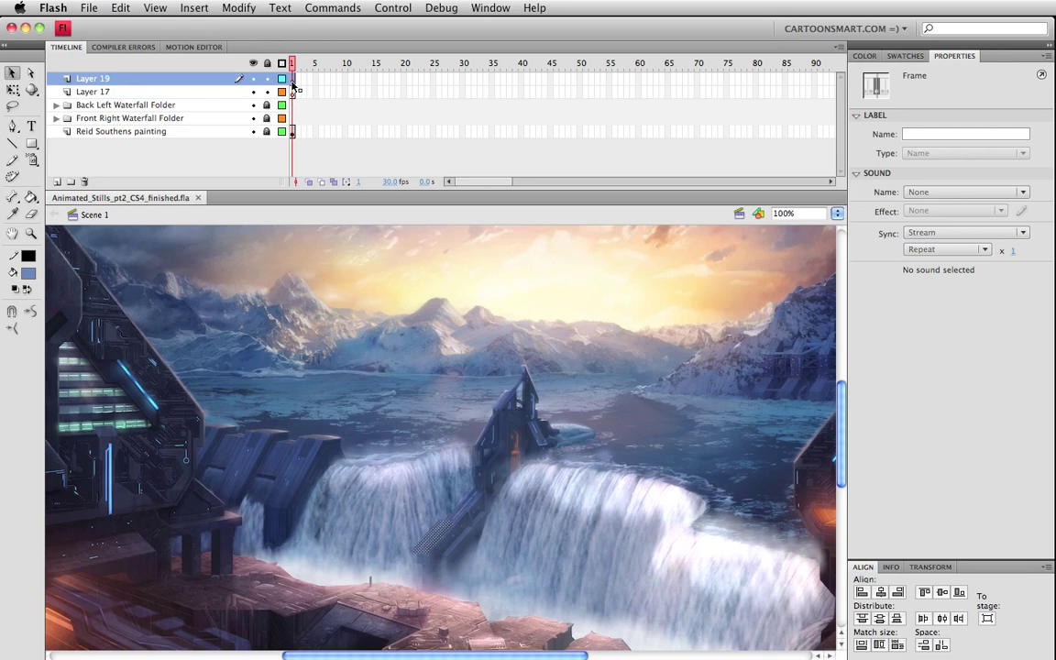
left_click(332, 319)
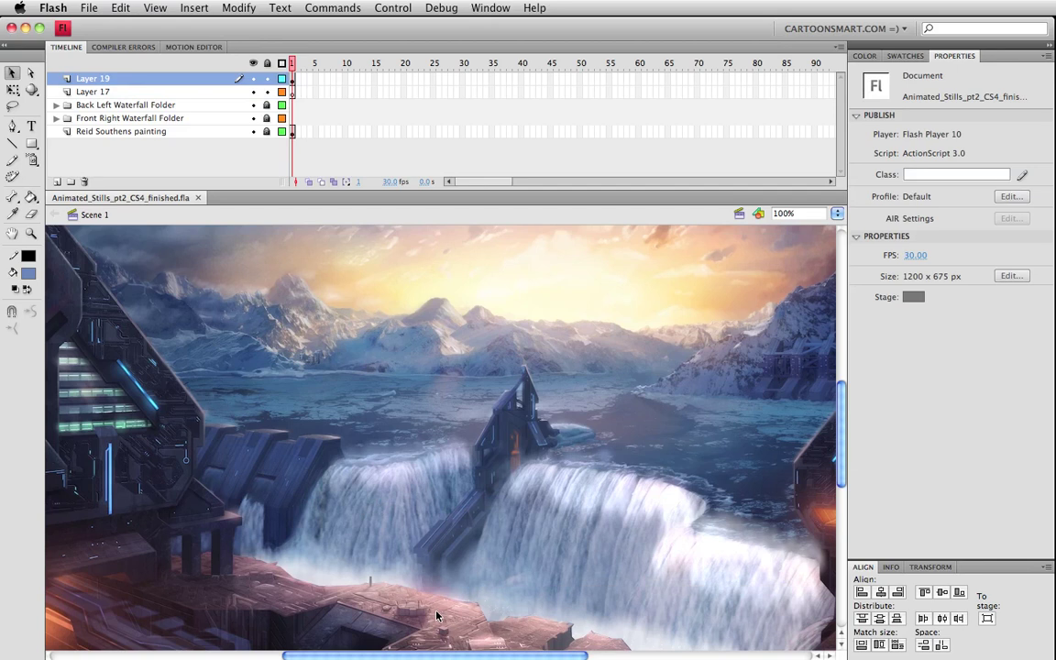
left_click(31, 197)
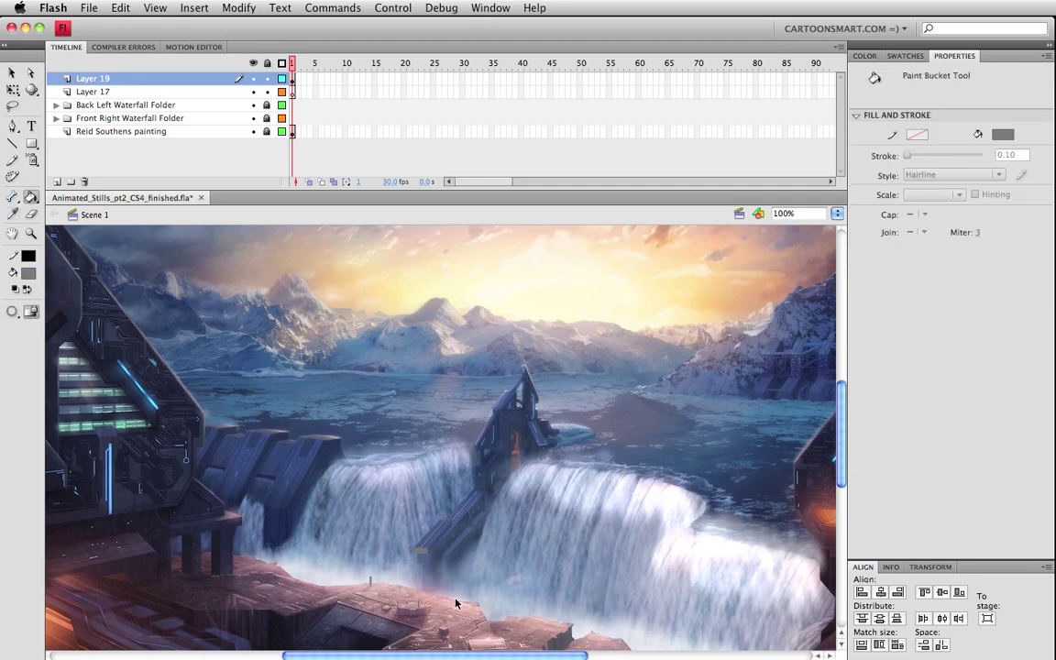
left_click(13, 212)
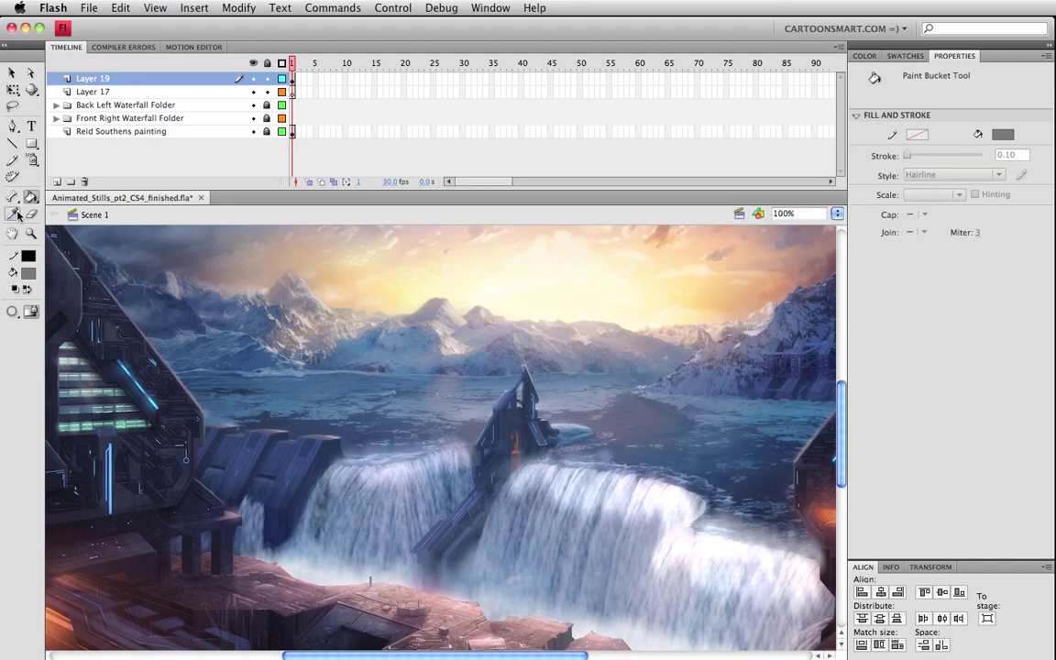
left_click(420, 555)
left_click(28, 256)
left_click(27, 320)
Step: Retry the front face fill with a color sampled close up near the beam's lower edge, and undo the fill
key("z")
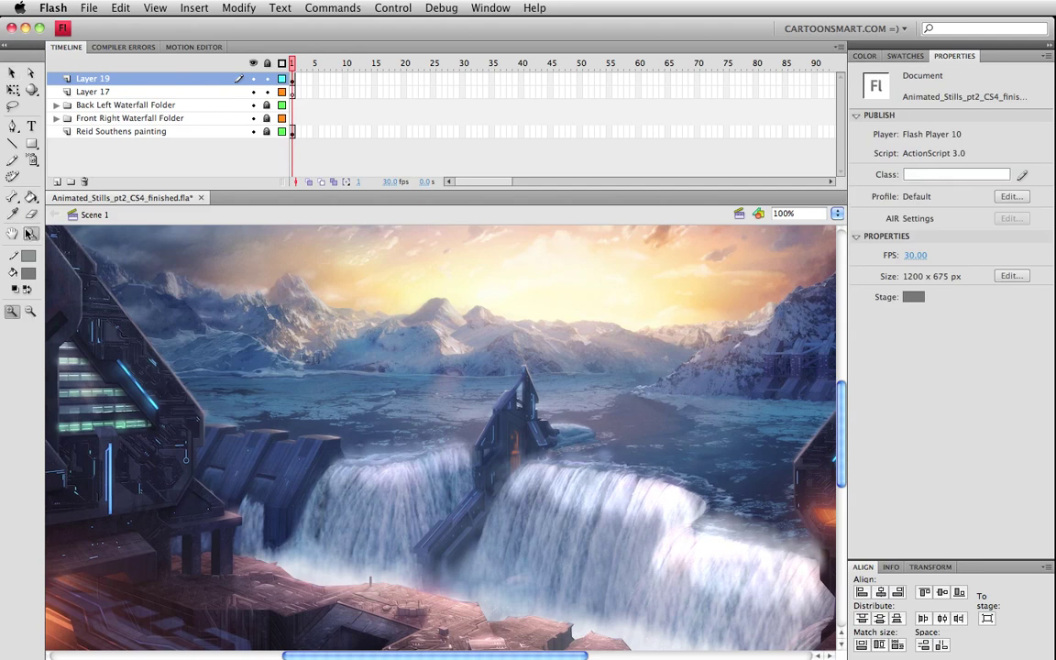
left_click_drag(388, 531, 478, 590)
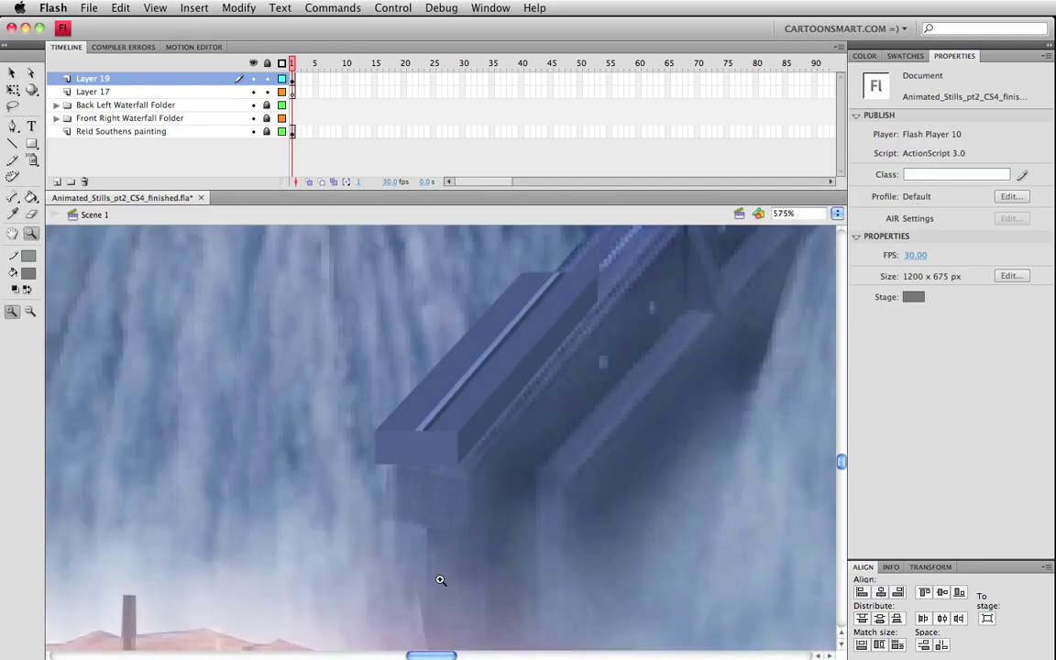
left_click(12, 214)
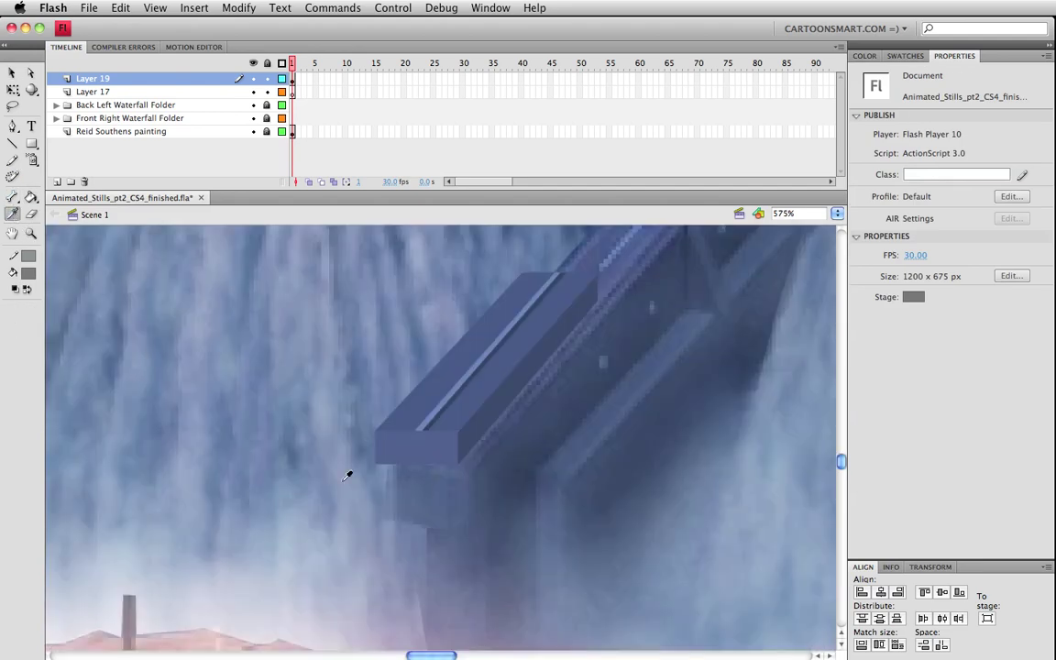
left_click(398, 460)
left_click(393, 442)
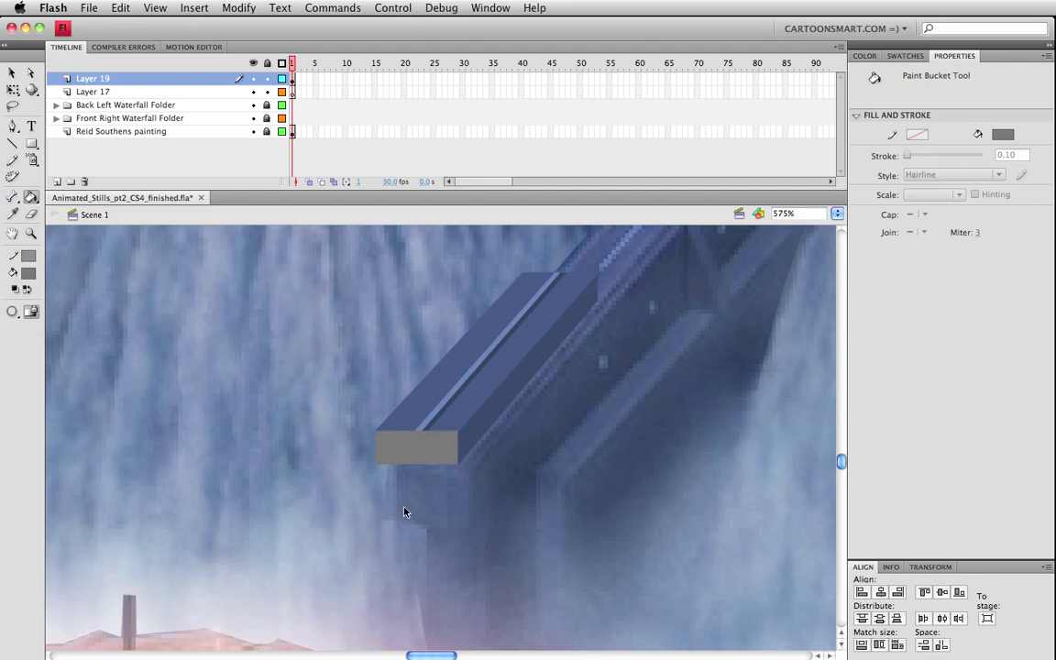
key("super+z")
Step: Unlock the Reid Southens painting layer and recolor the beam's front face with a blue sampled from the painted wall below it
left_click(12, 213)
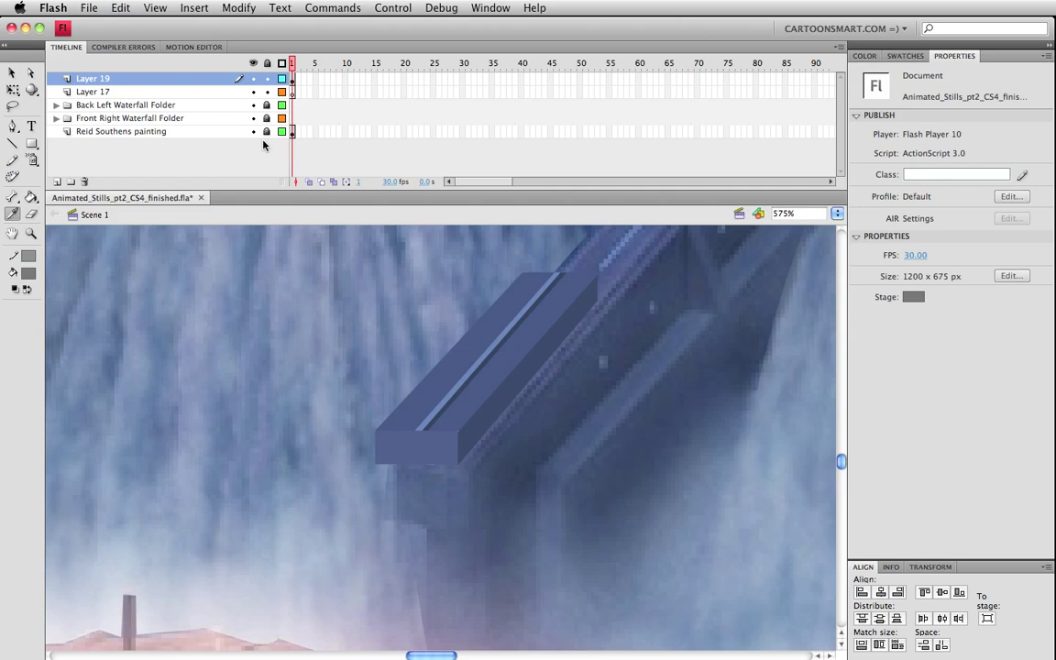
left_click(421, 490)
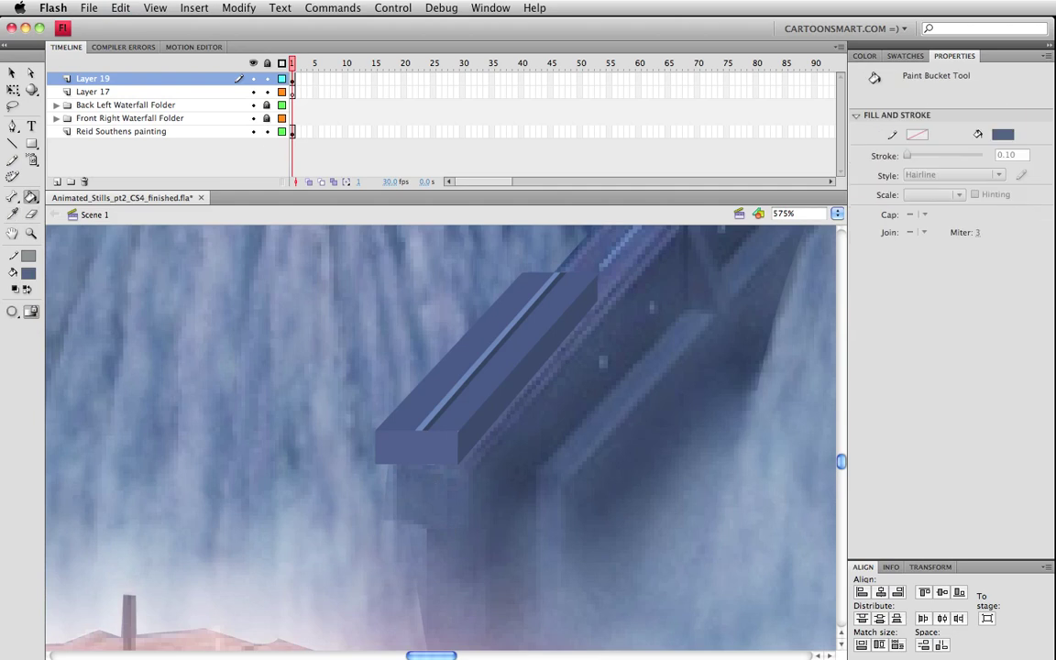
left_click(12, 214)
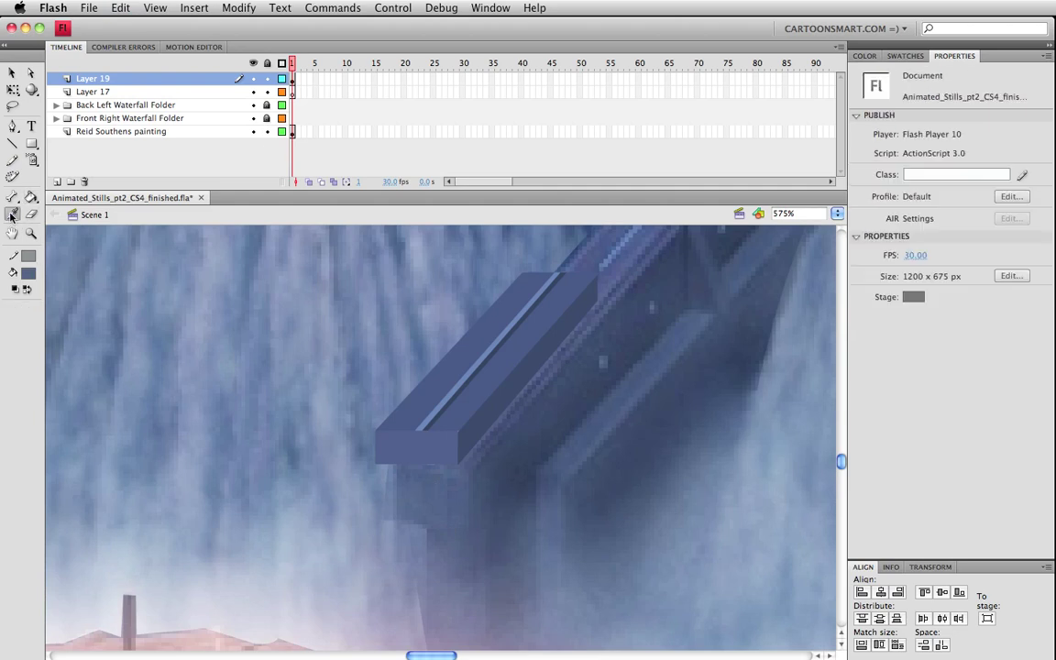
left_click(408, 467)
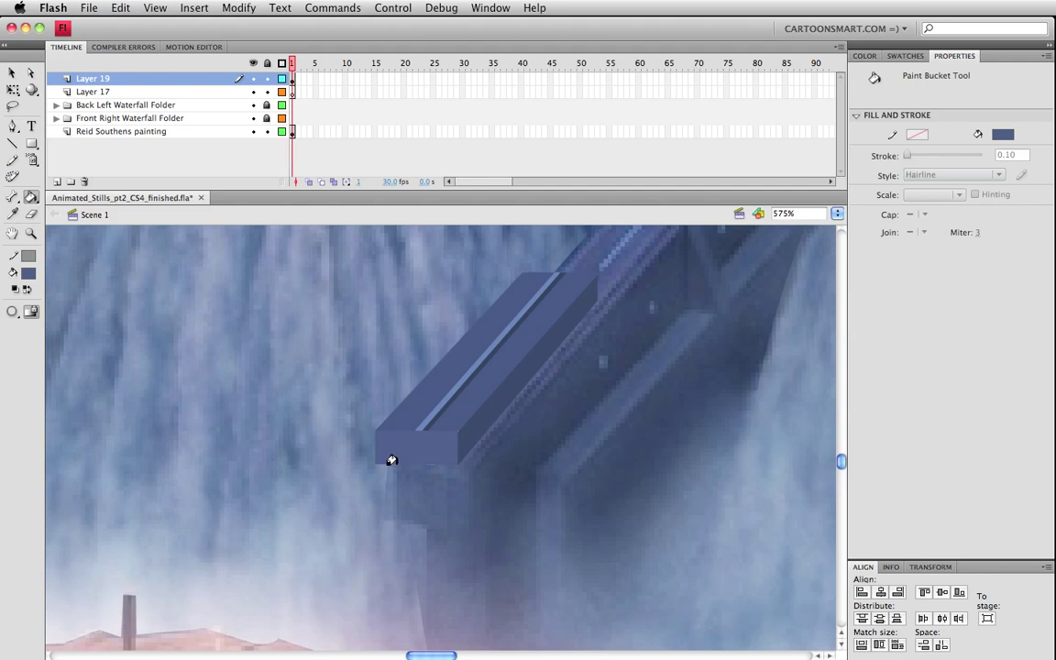
key("i")
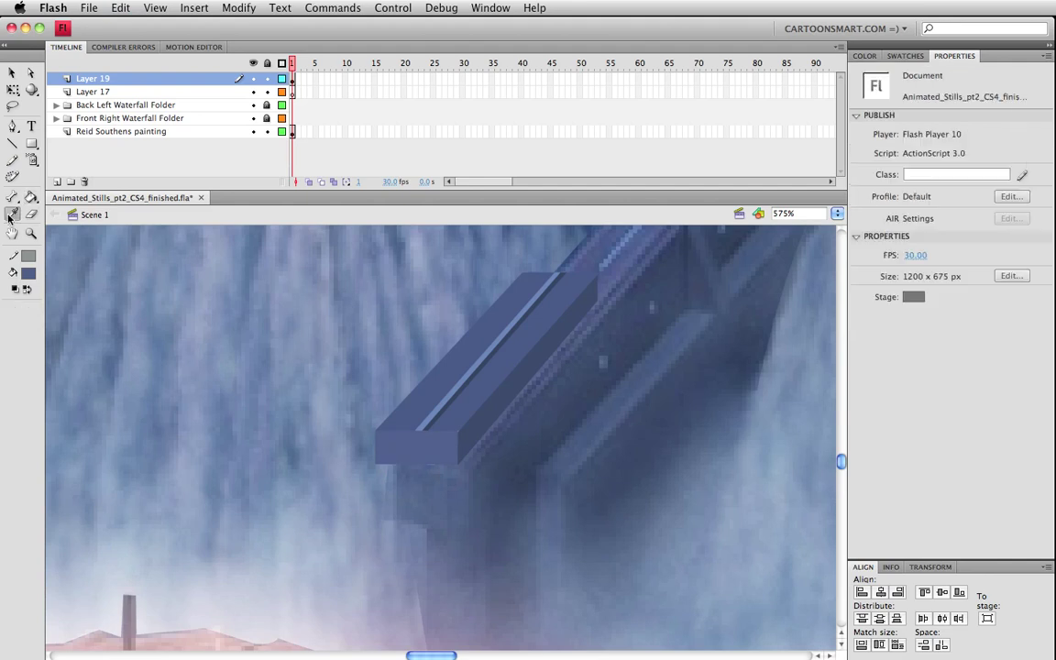
left_click(406, 478)
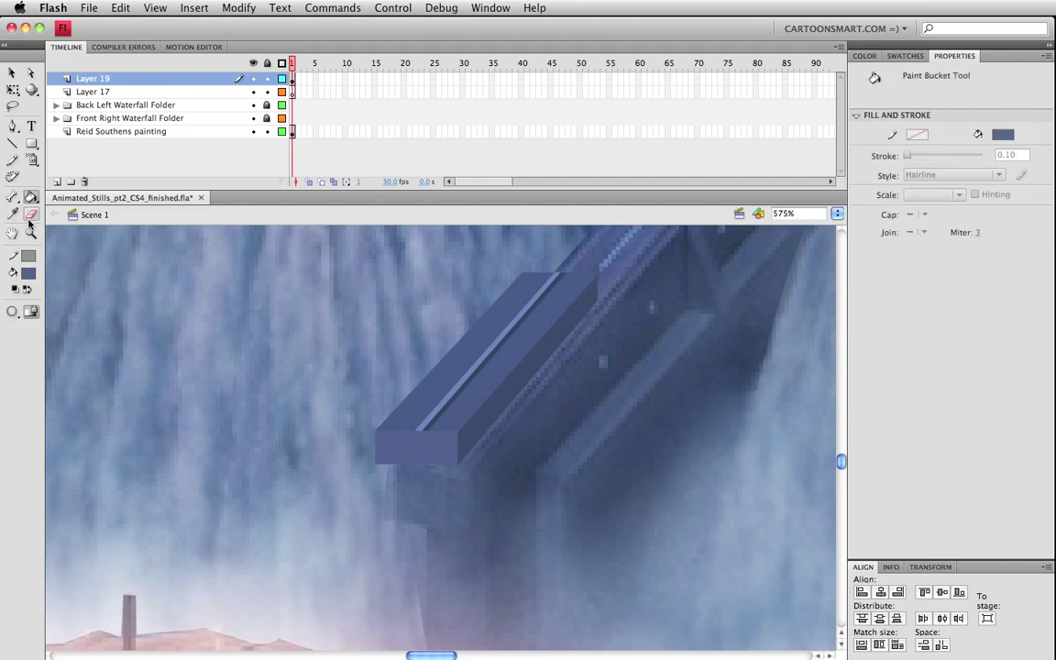
key("i")
left_click(455, 520)
key("super+1")
key("v")
scroll(368, 442, "up", 2)
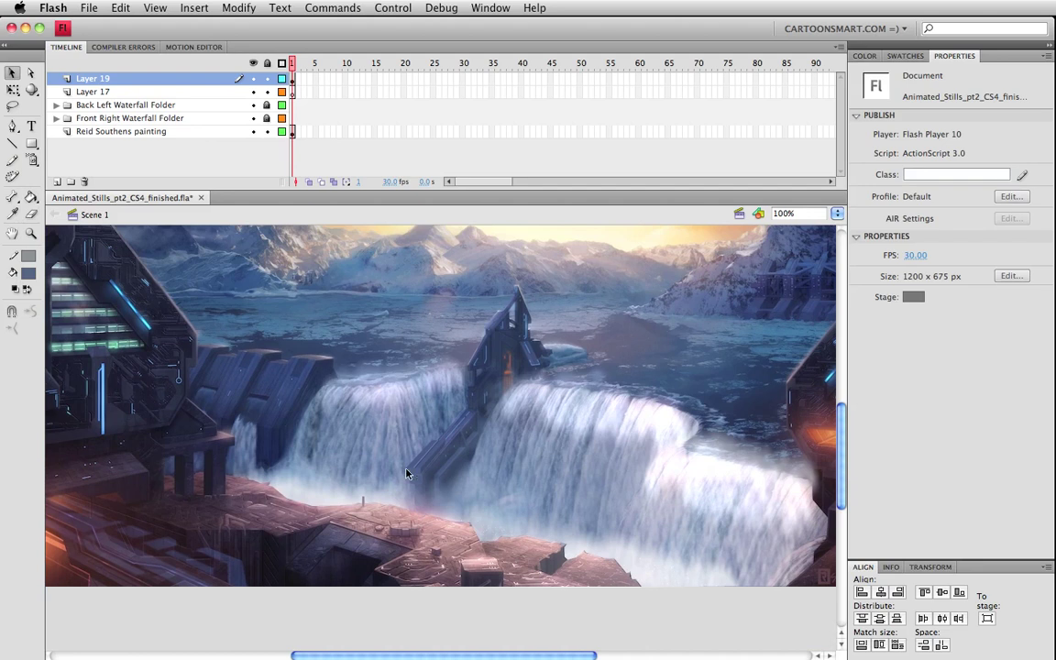
Step: Convert the Layer 19 beam artwork to a movie clip symbol named block
left_click(314, 82)
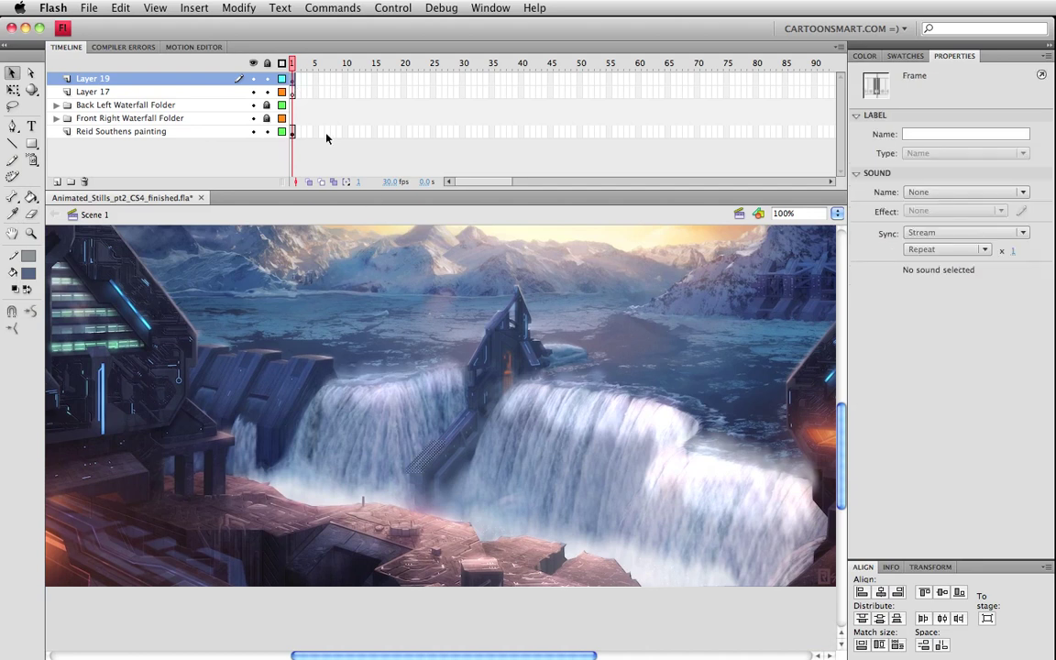
key("F8")
left_click_drag(746, 370, 617, 369)
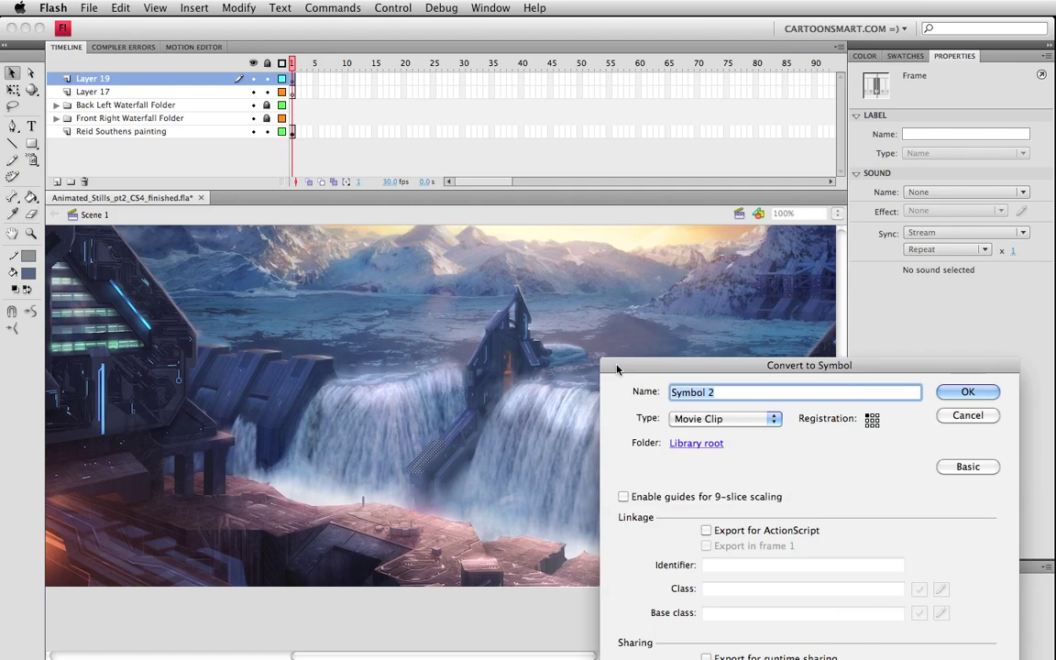
type("block")
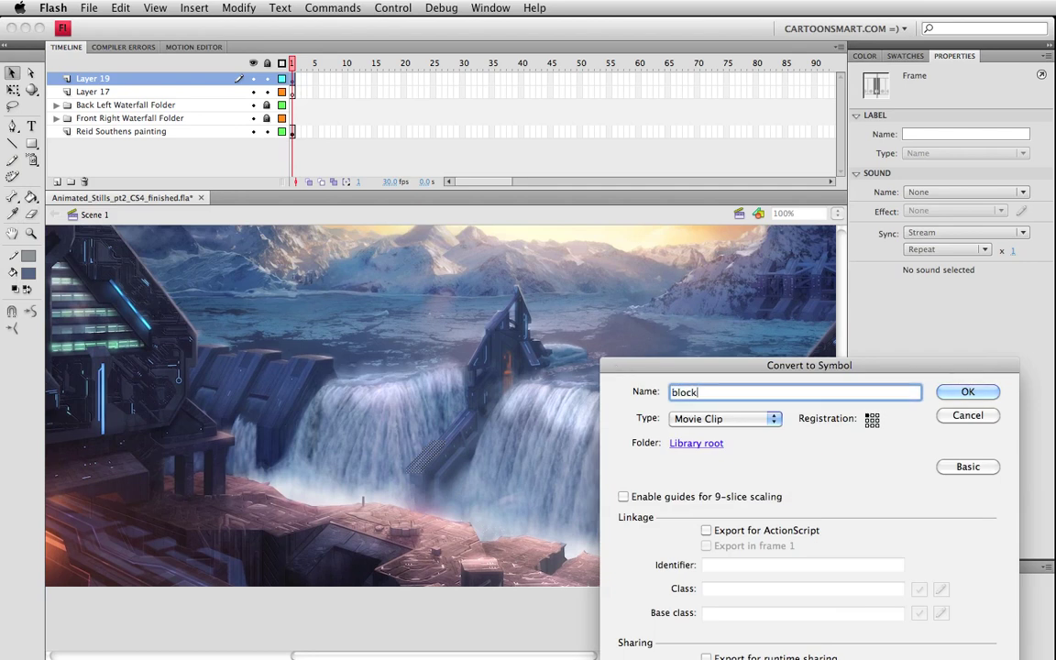
key("Return")
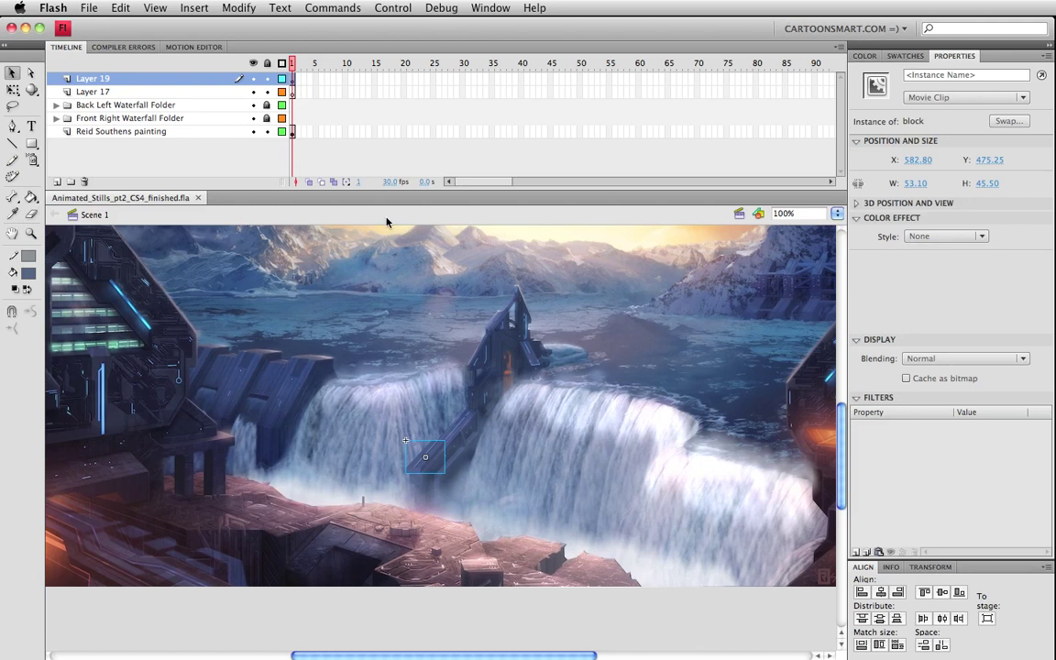
Step: Nest the block instance inside another movie clip symbol named block_animated
key("F8")
type("bl")
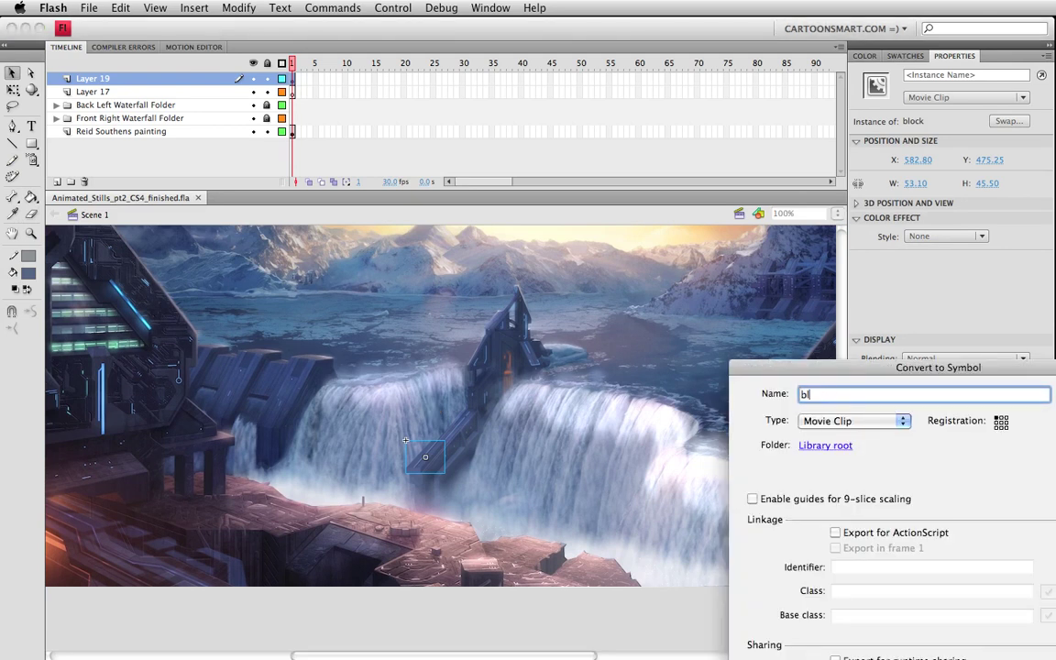
type("ock_animated")
key("Return")
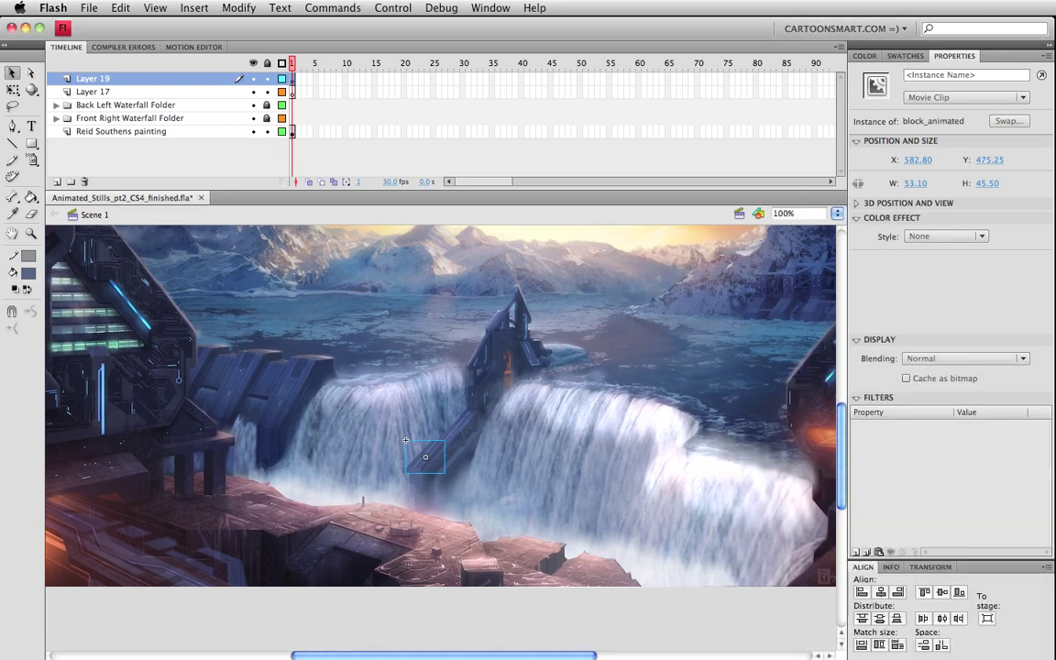
Step: Inside block_animated, insert a keyframe at frame 88 of Layer 1 and create a classic tween from frame 1
double_click(417, 472)
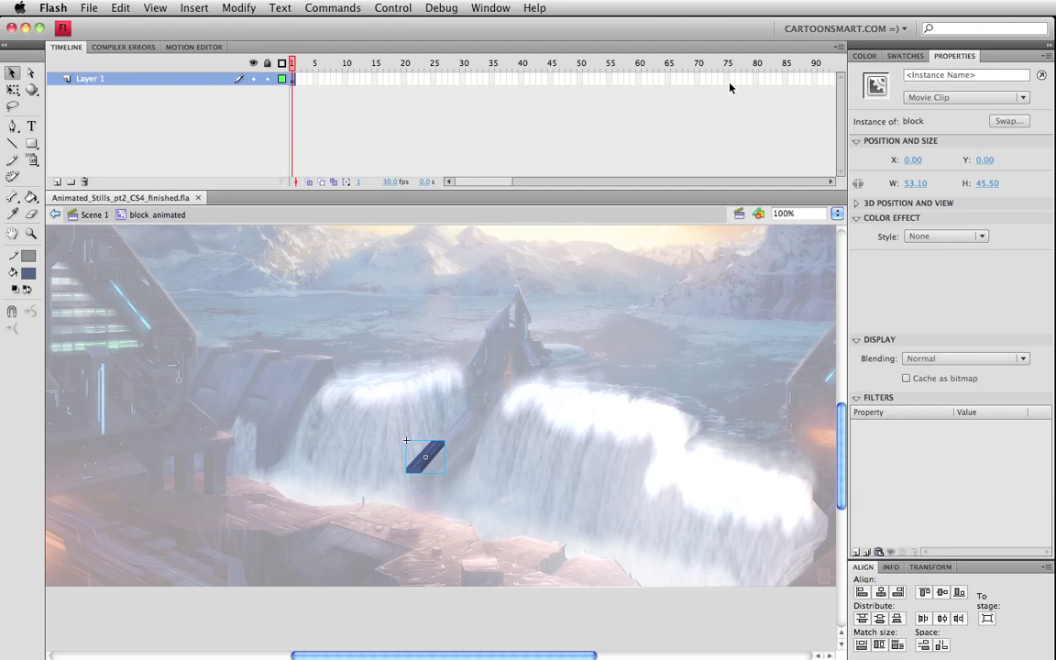
left_click(804, 80)
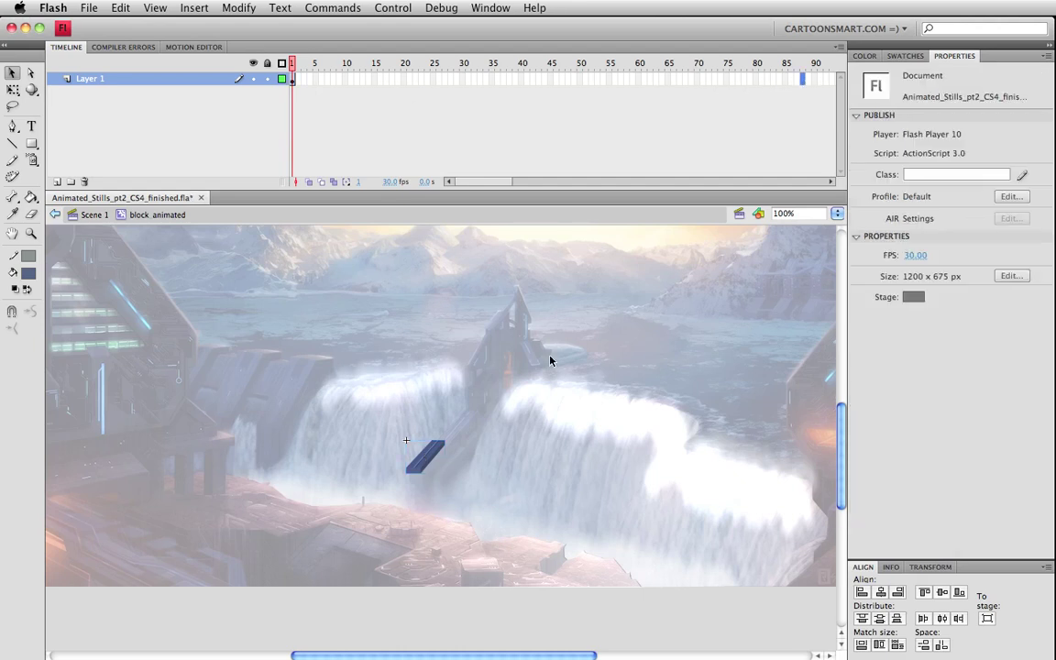
key("F6")
left_click(434, 79)
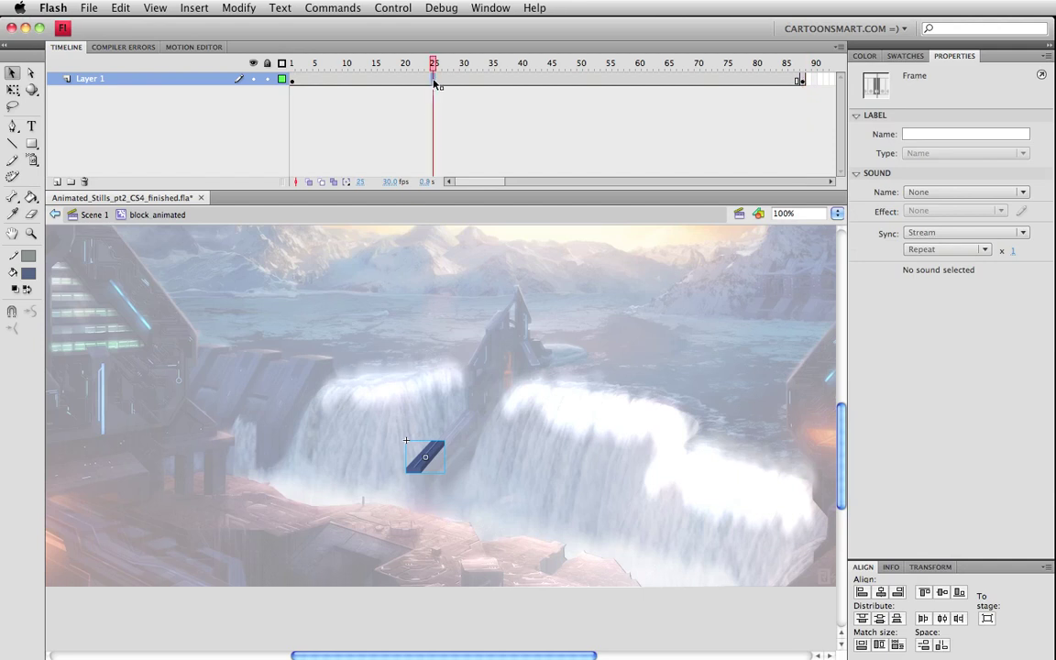
right_click(434, 80)
left_click(487, 115)
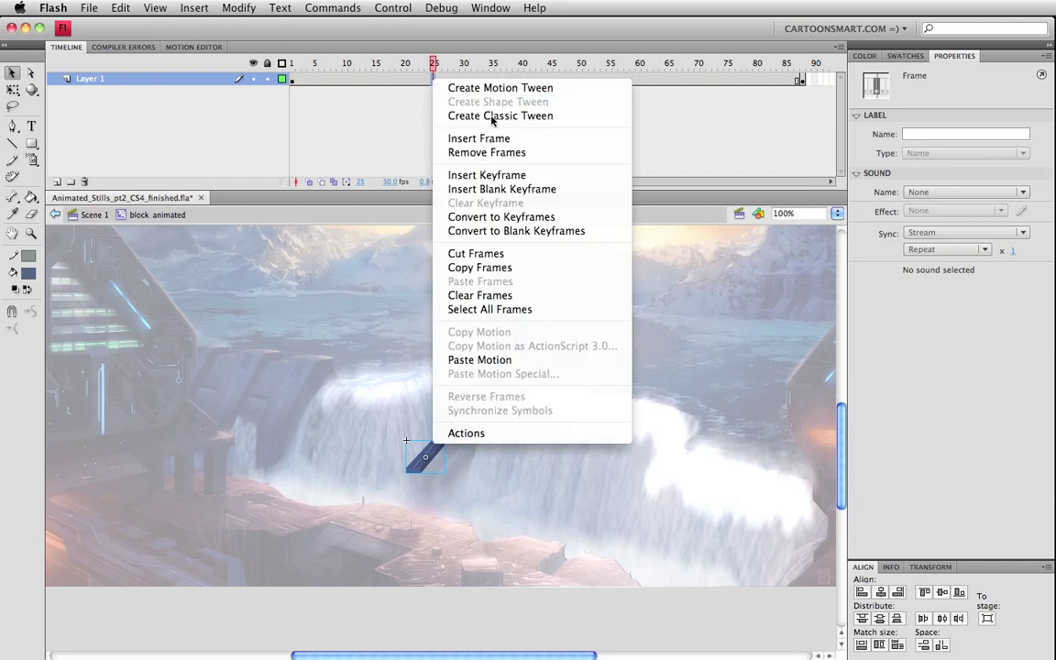
Step: At frame 88, move the block up along the painted wall to X 41.75, Y -46.50
left_click(803, 63)
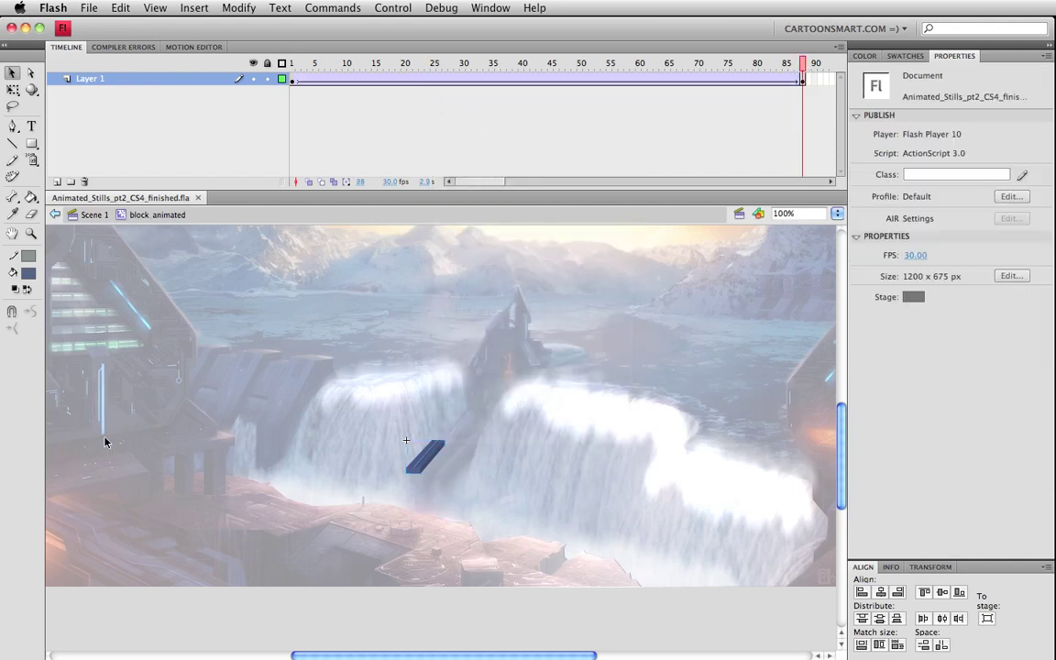
left_click(31, 234)
left_click_drag(348, 393, 537, 503)
left_click(802, 79)
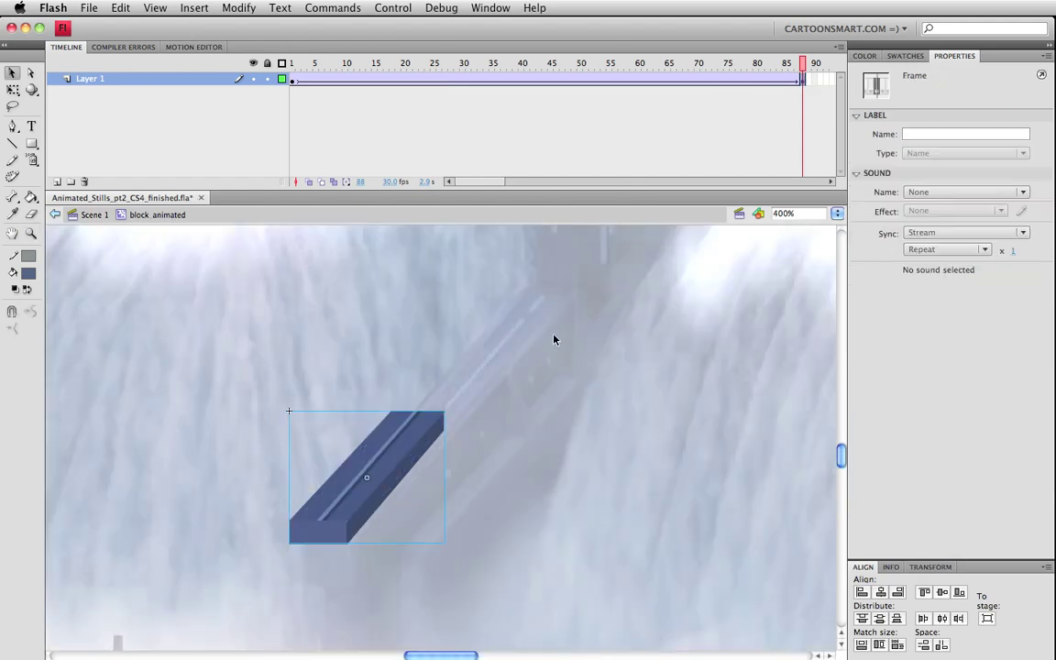
left_click_drag(373, 469, 470, 351)
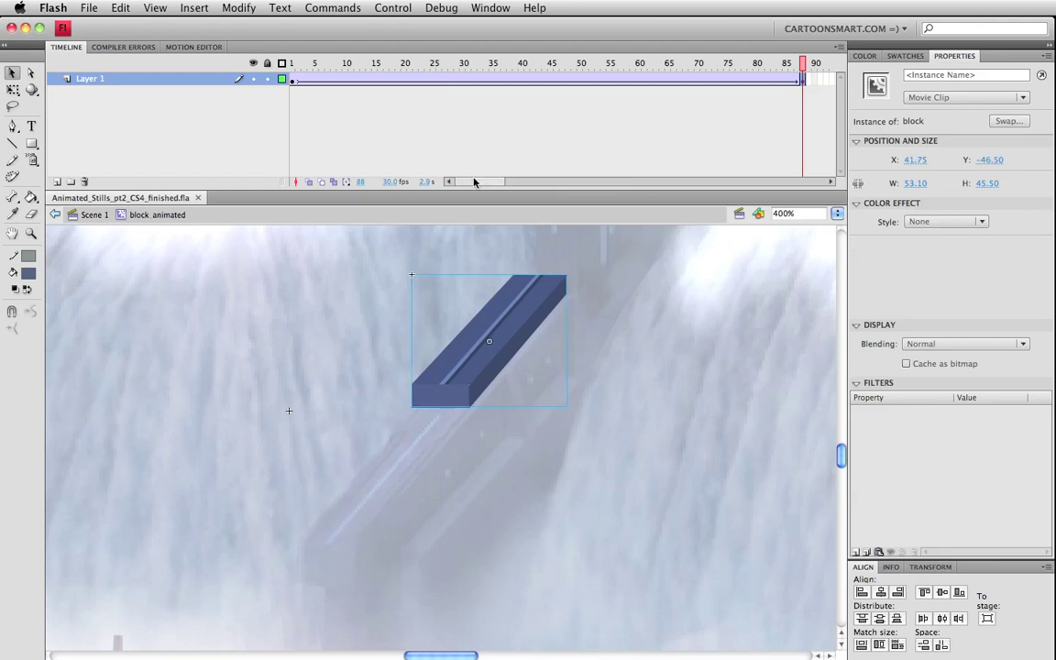
Step: Insert keyframes at frames 97 and 125 of Layer 1, keeping the block in its raised position
left_click_drag(476, 181, 502, 181)
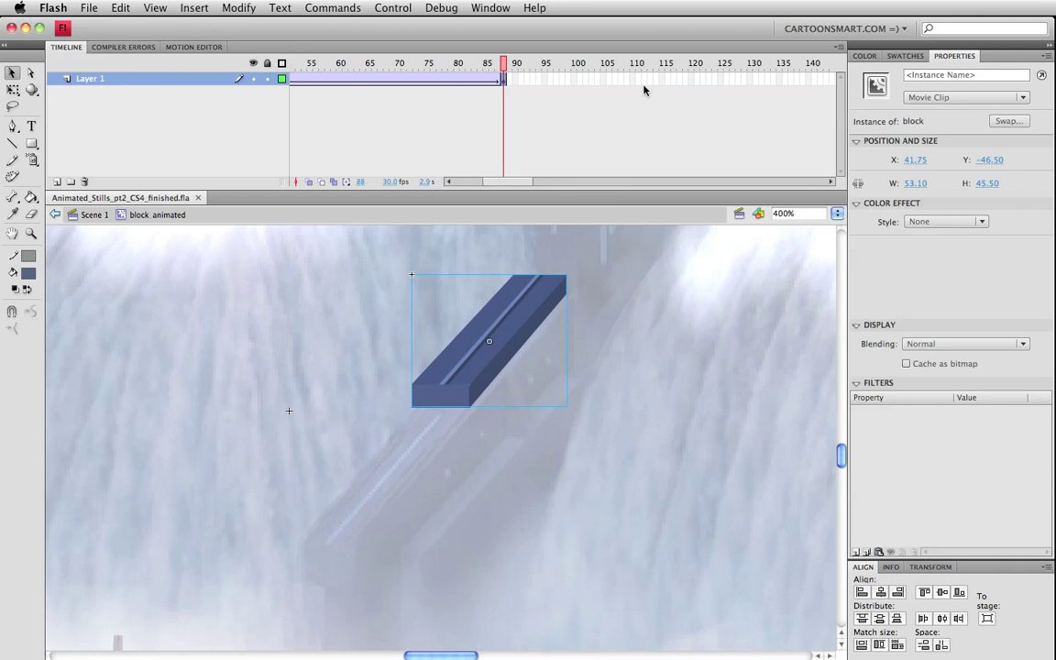
left_click(554, 81)
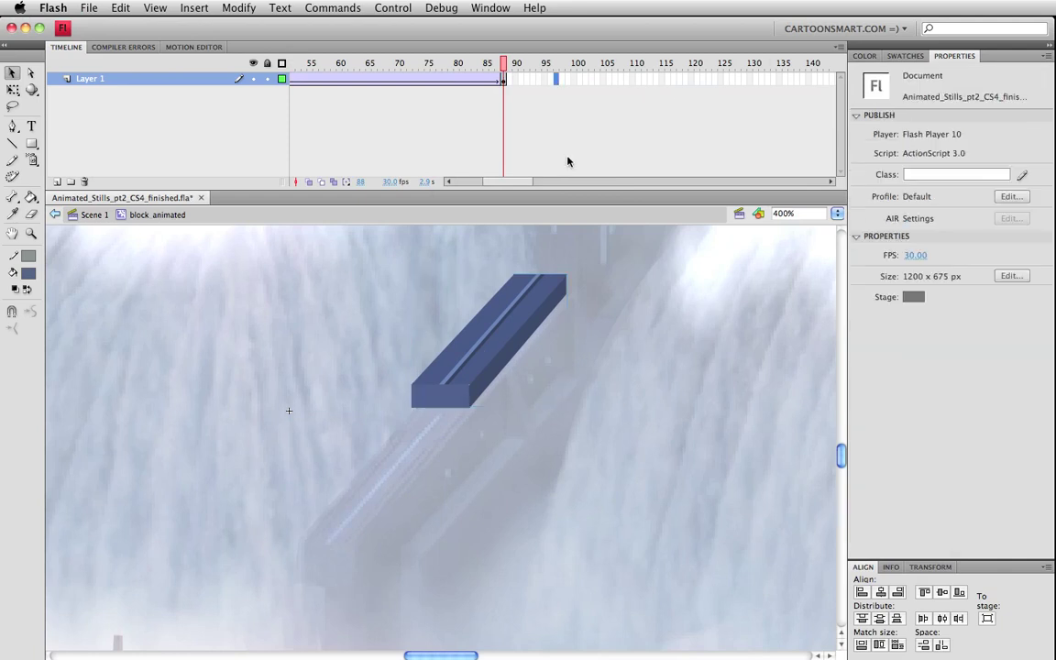
key("F5")
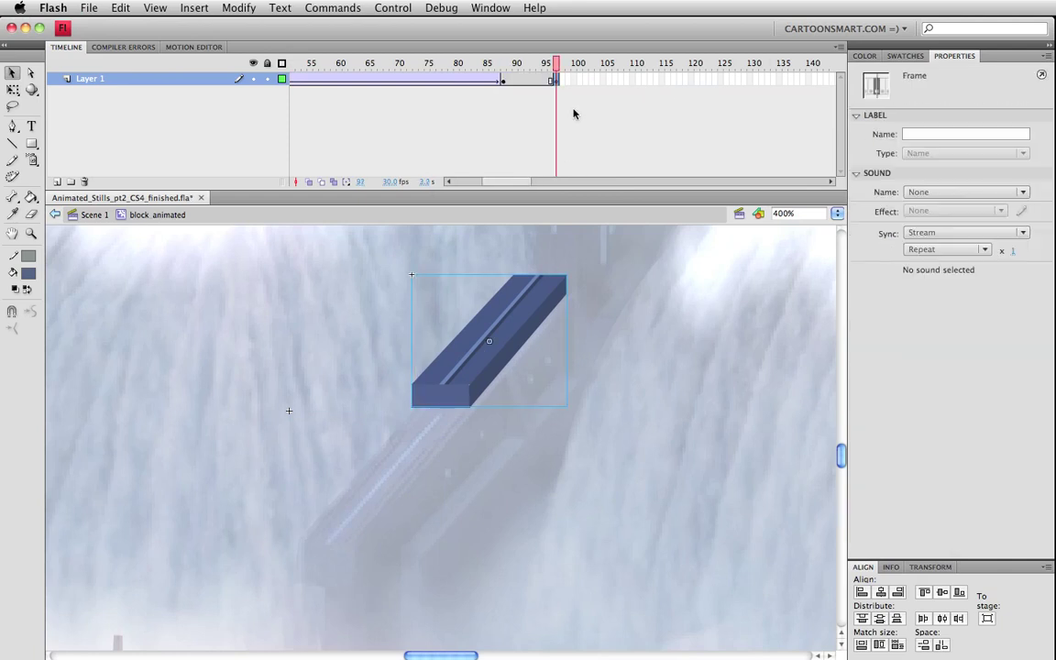
left_click(717, 81)
key("F5")
Step: Create a classic tween between frames 97 and 125 and set its ease to 100
left_click(619, 81)
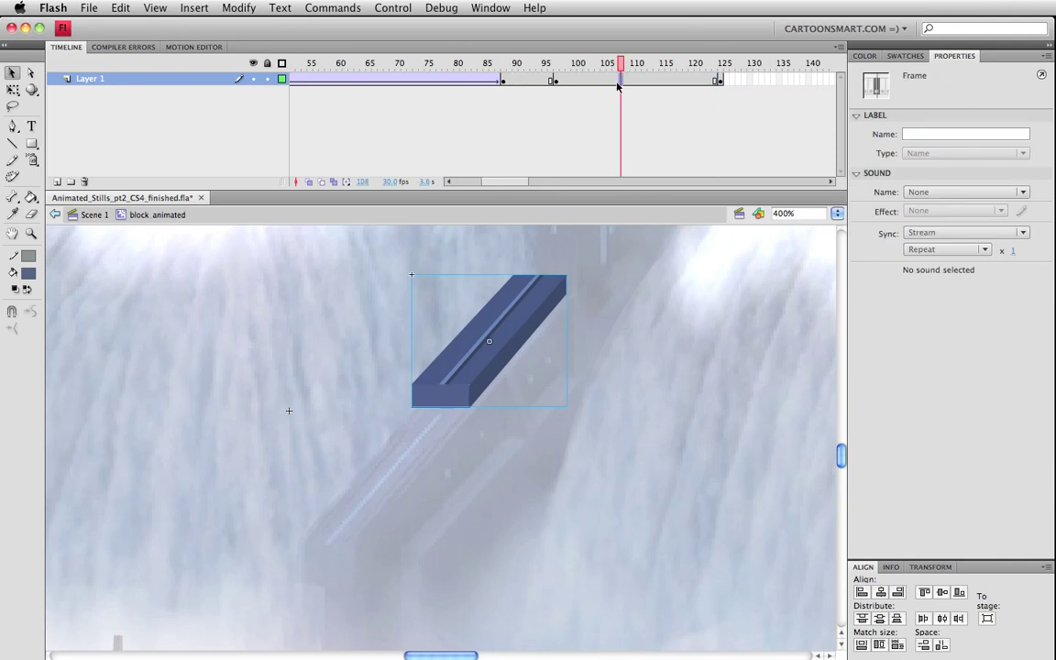
right_click(619, 85)
left_click(660, 115)
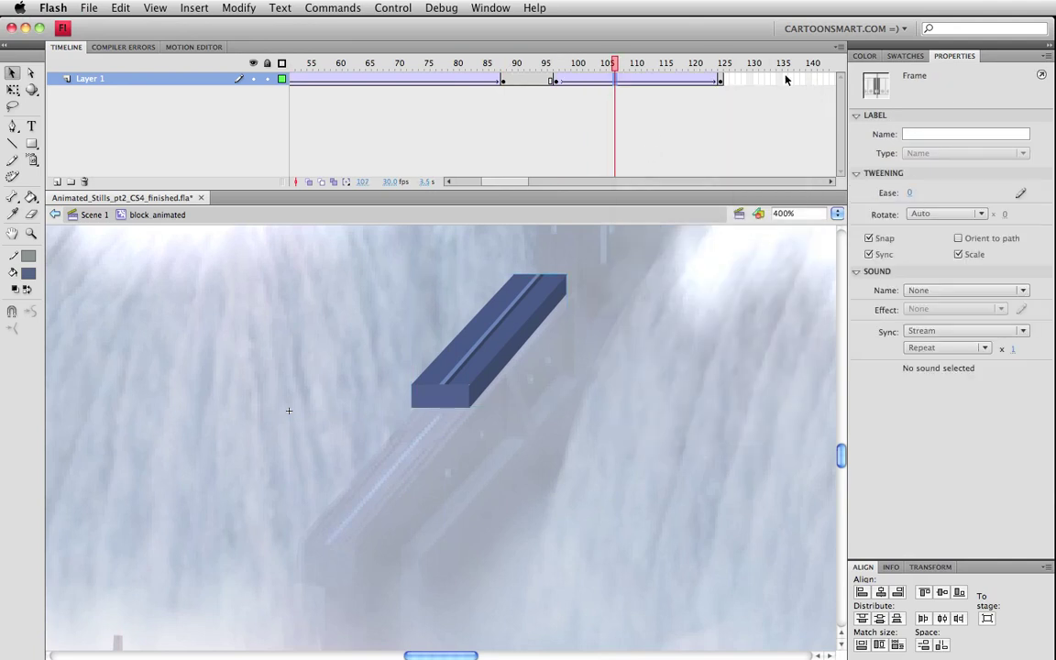
left_click(908, 192)
type("100")
key("Return")
left_click(555, 71)
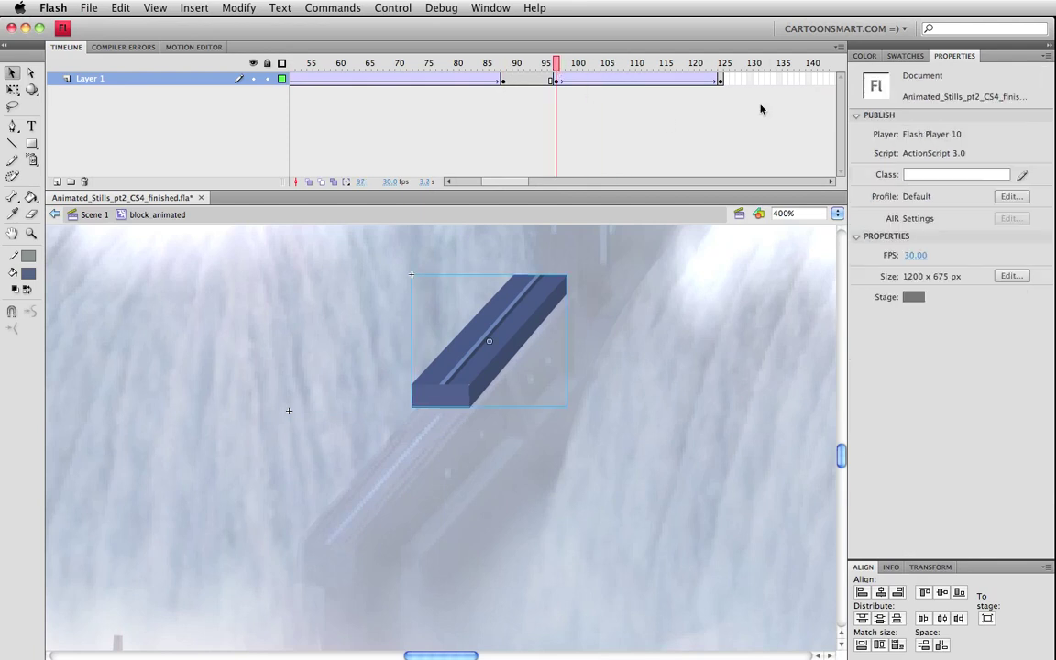
Step: Copy the keyframe at frame 1 and paste it onto frame 125 so the block returns to its starting position
left_click(721, 83)
left_click_drag(479, 182, 332, 175)
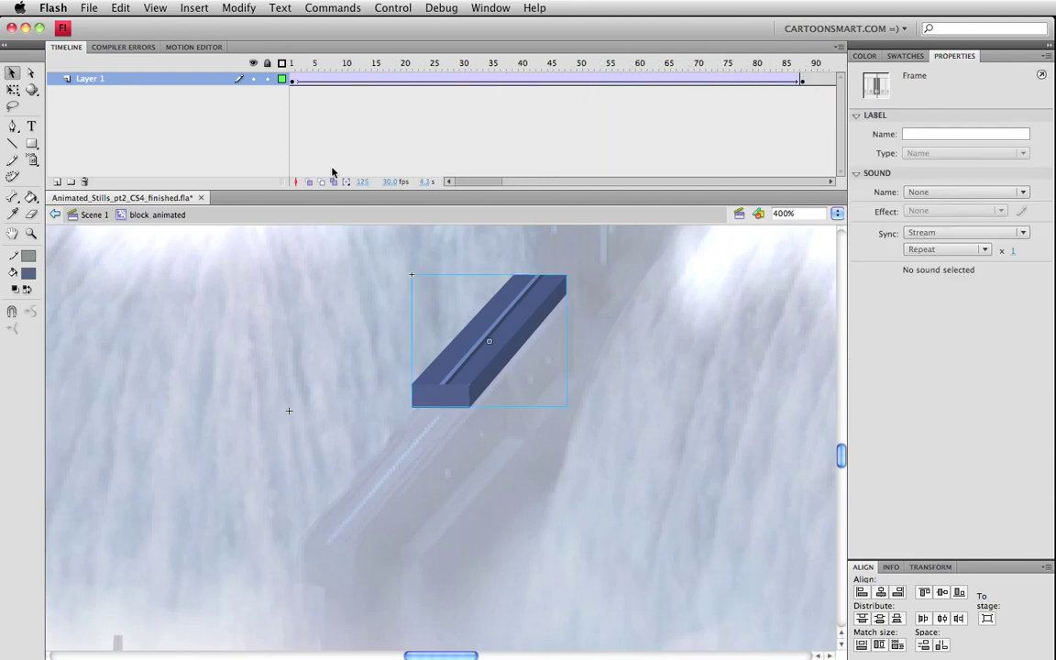
left_click(295, 83)
right_click(295, 83)
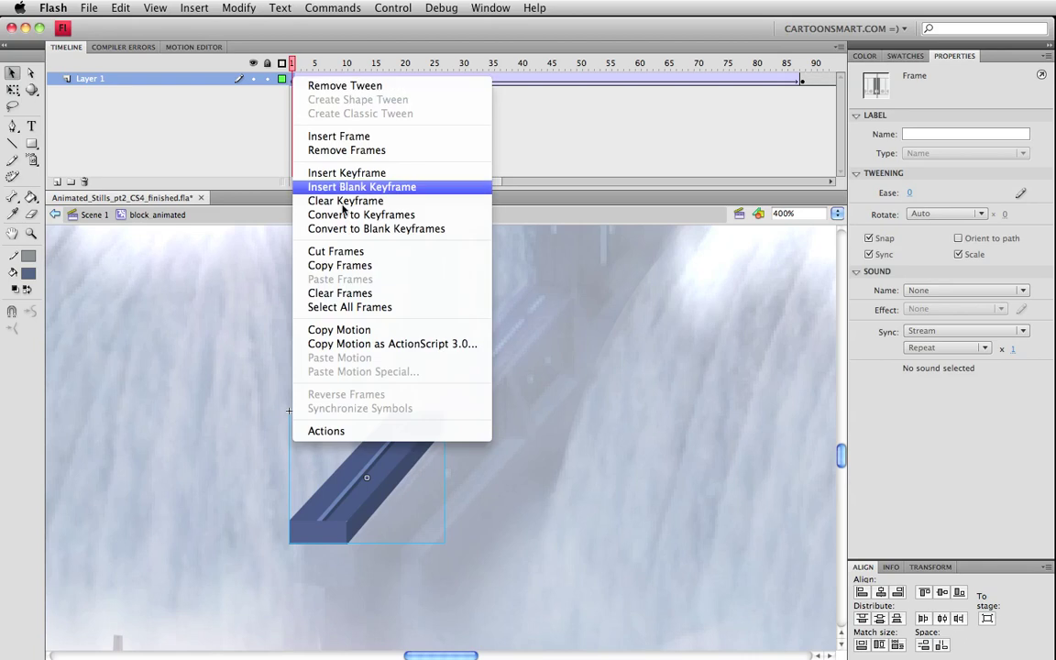
left_click(344, 265)
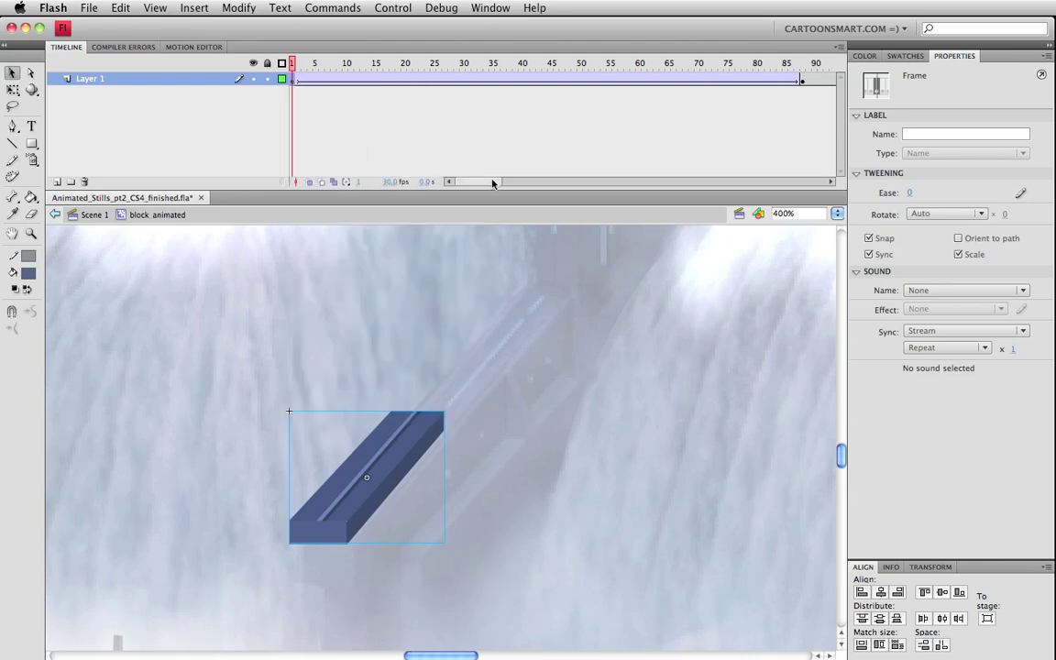
left_click_drag(445, 182, 543, 182)
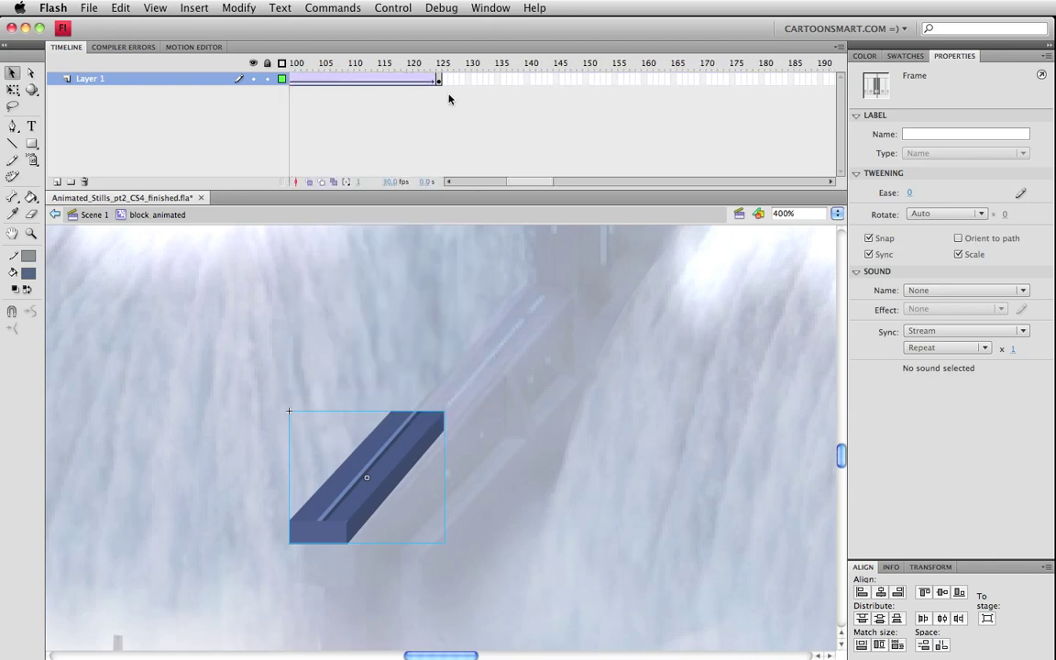
left_click(439, 80)
right_click(439, 80)
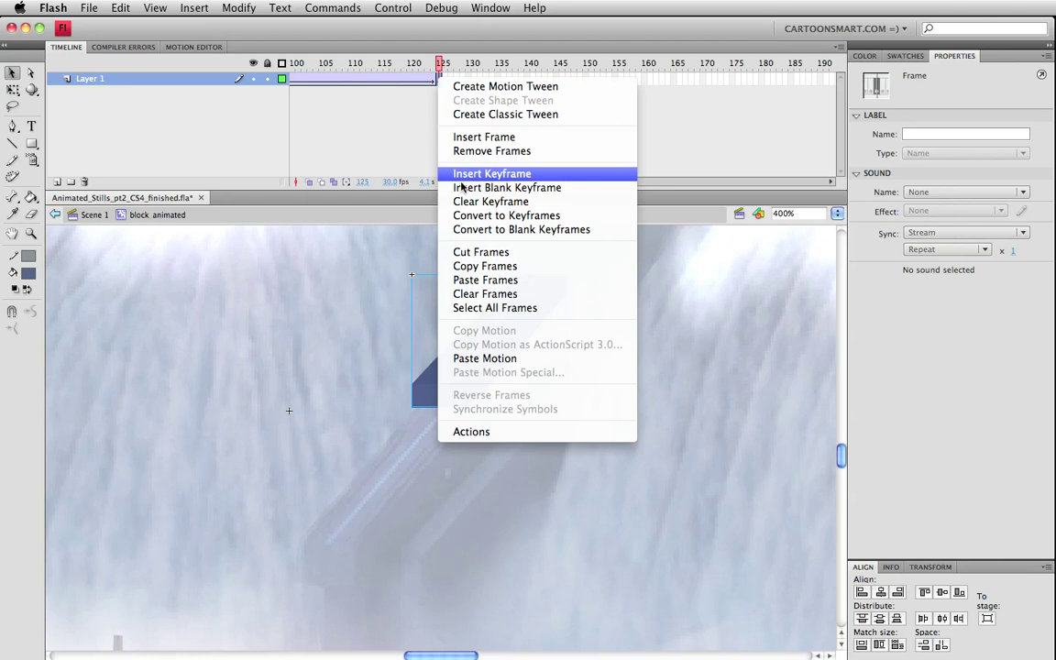
left_click(476, 280)
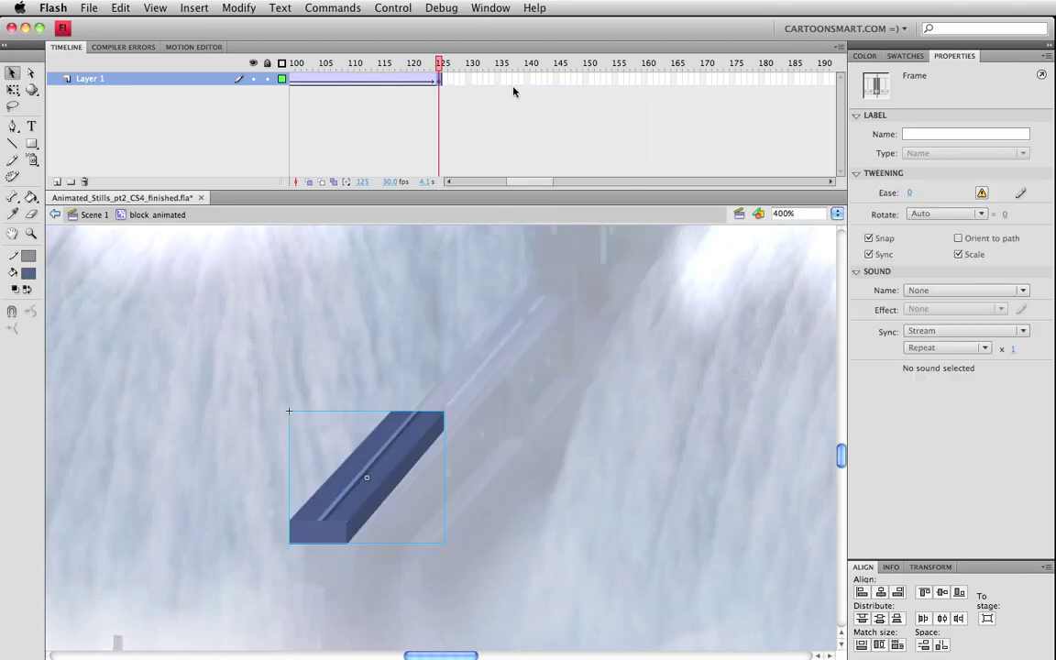
Step: Test the movie and lengthen the block's return tween by inserting frames so it ends at frame 141
key("super+Return")
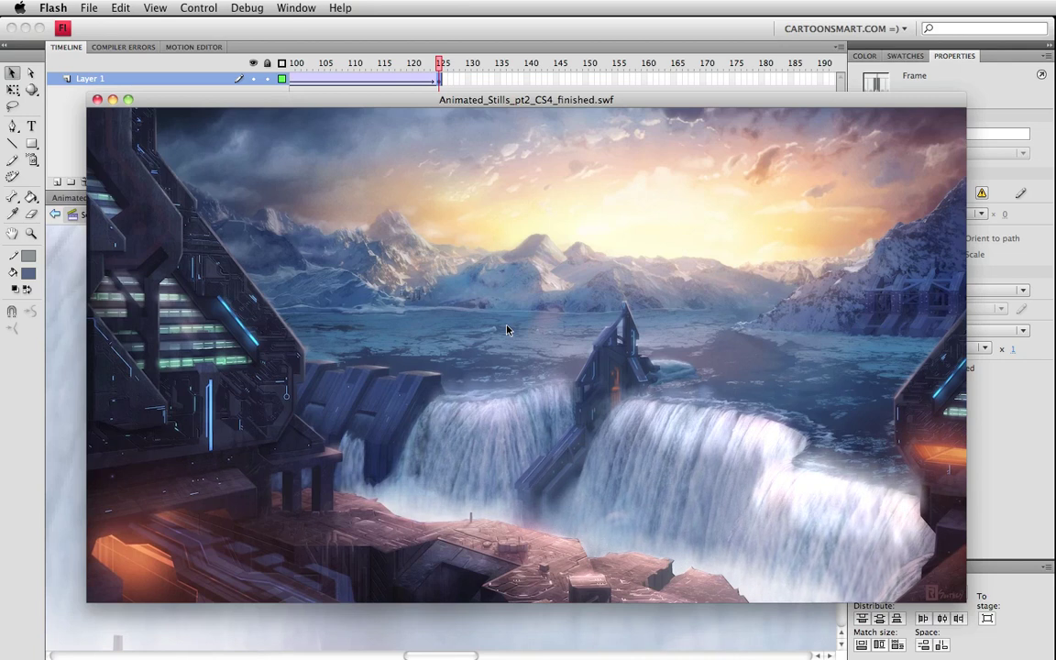
key("super+w")
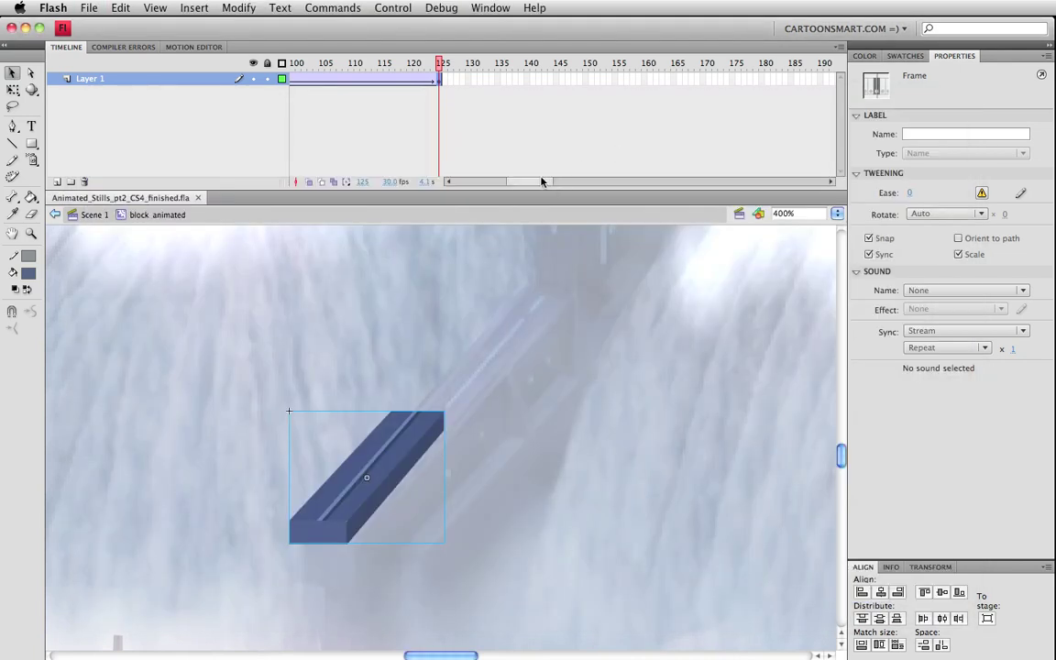
left_click_drag(541, 182, 537, 181)
left_click(414, 88)
left_click_drag(378, 79, 422, 77)
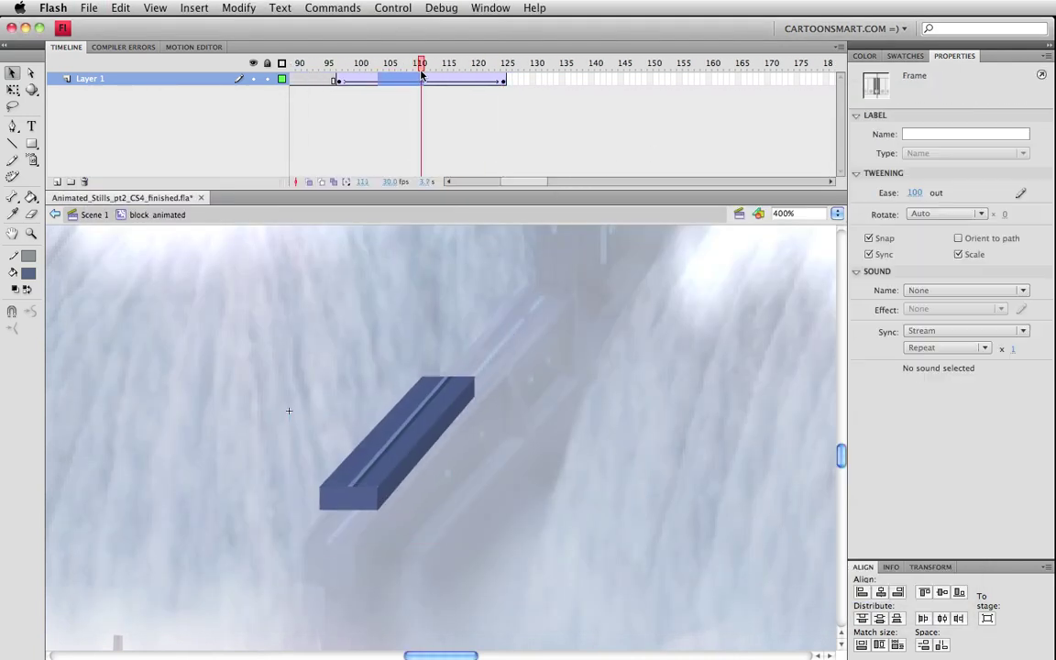
Step: Try an ease of -47 on the first tween and play the animation from frame 1
scroll(486, 162, "left", 10)
left_click(381, 81)
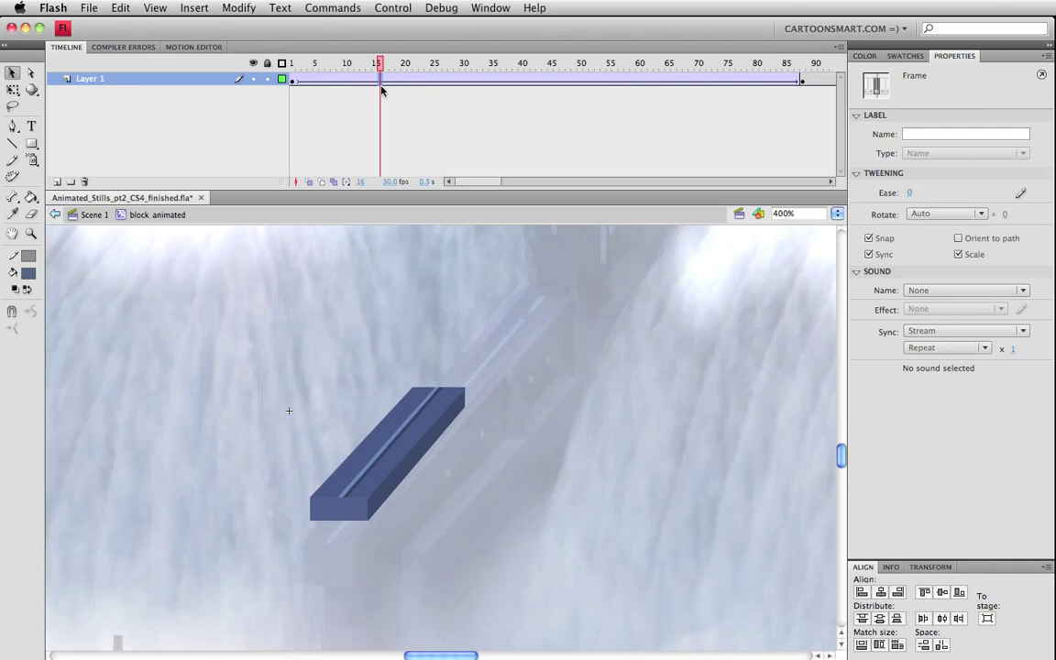
left_click_drag(910, 193, 885, 200)
left_click_drag(366, 66, 282, 71)
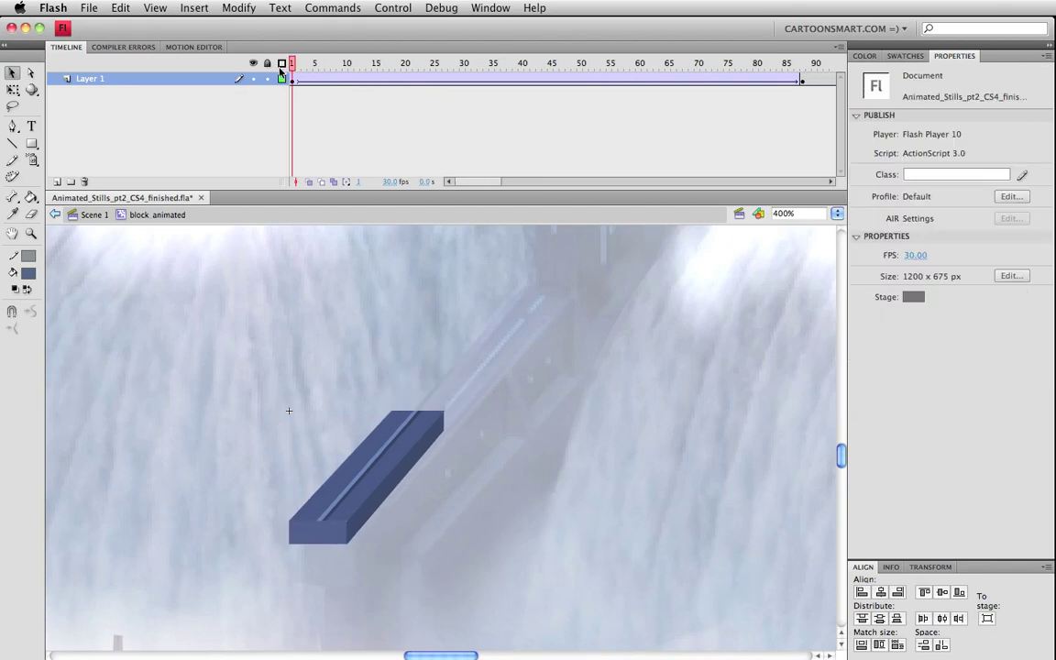
key("Return")
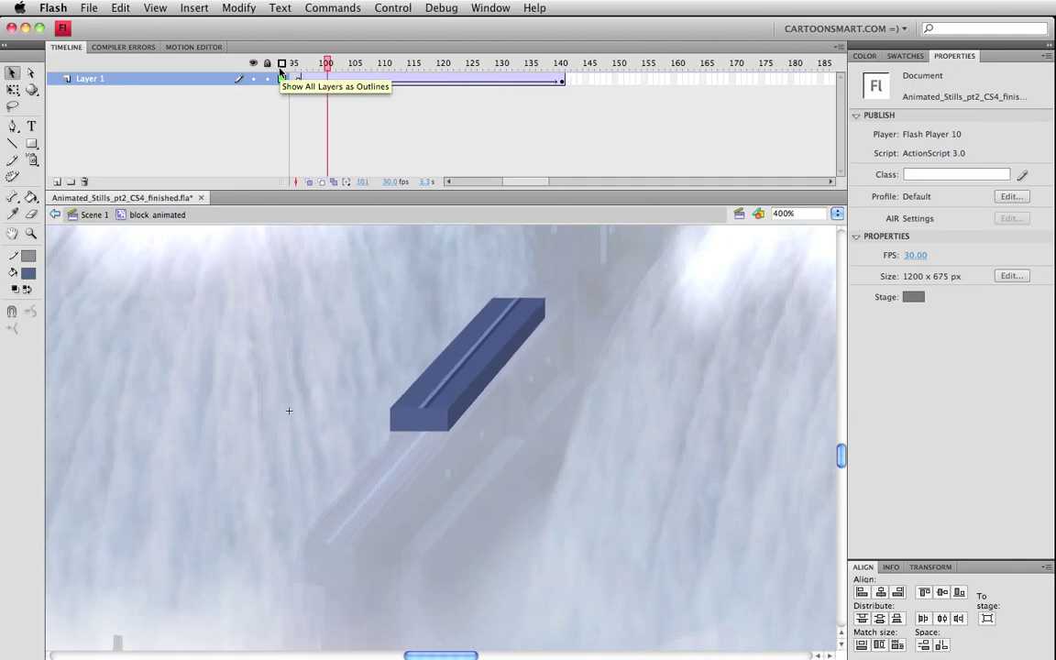
Step: Set the first tween's ease to 43 and test the movie
left_click(374, 79)
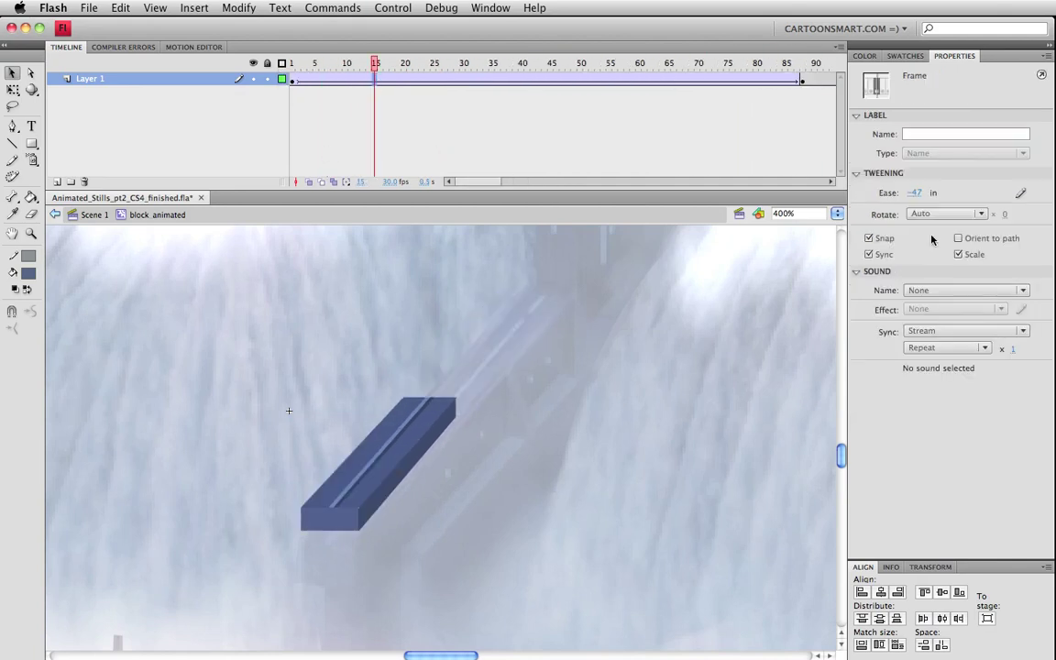
left_click_drag(916, 193, 947, 193)
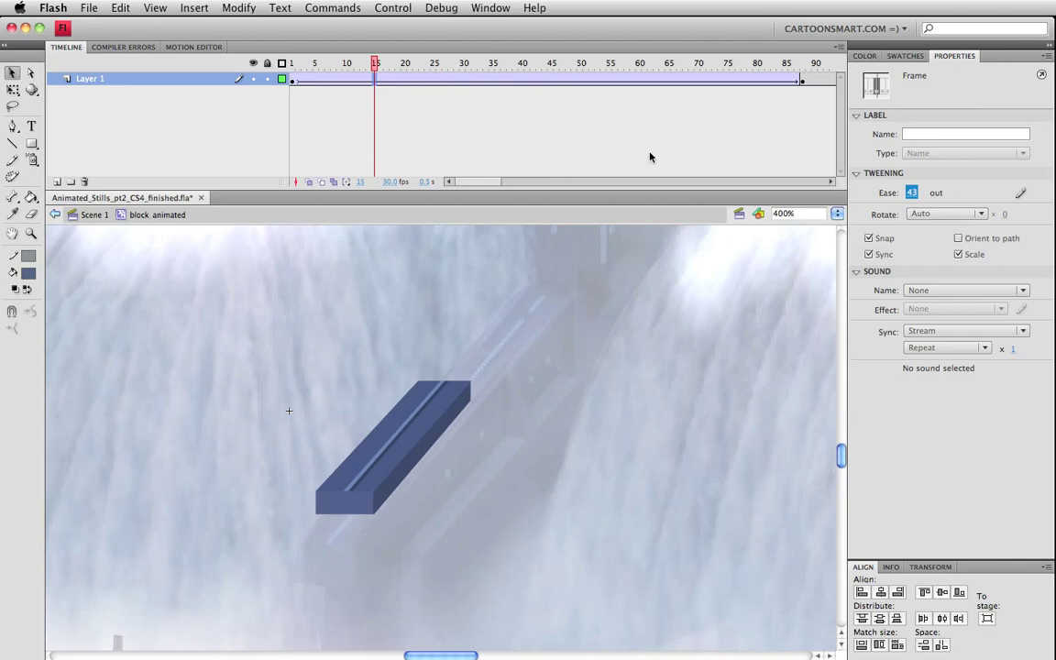
key("super+Return")
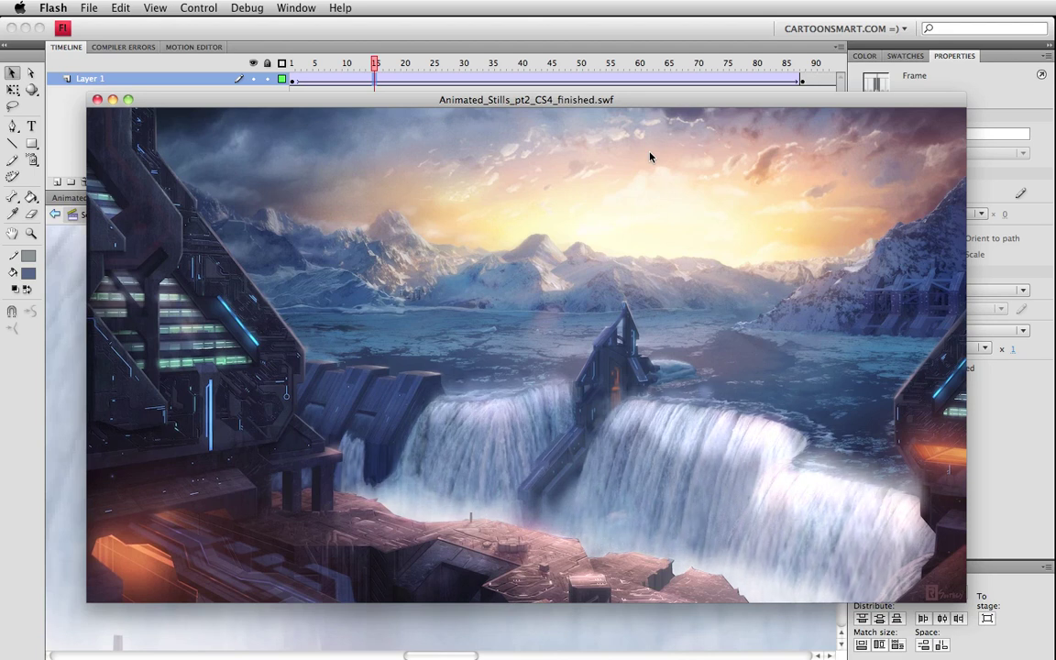
key("super+w")
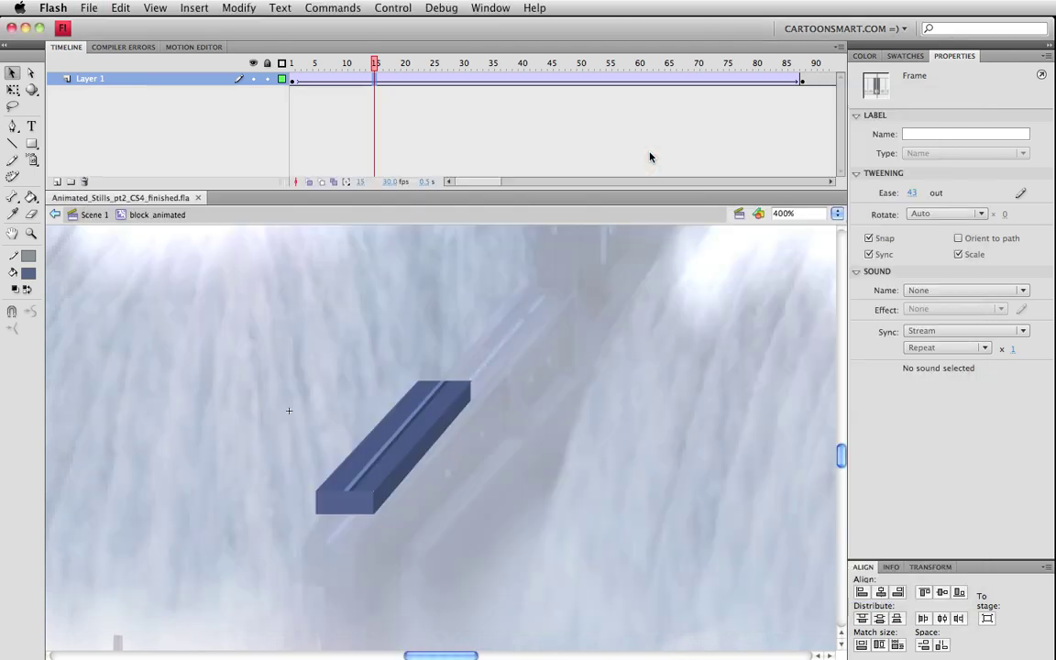
Step: Return to the main scene and show the painting around the waterfalls at 100% zoom
left_click(96, 217)
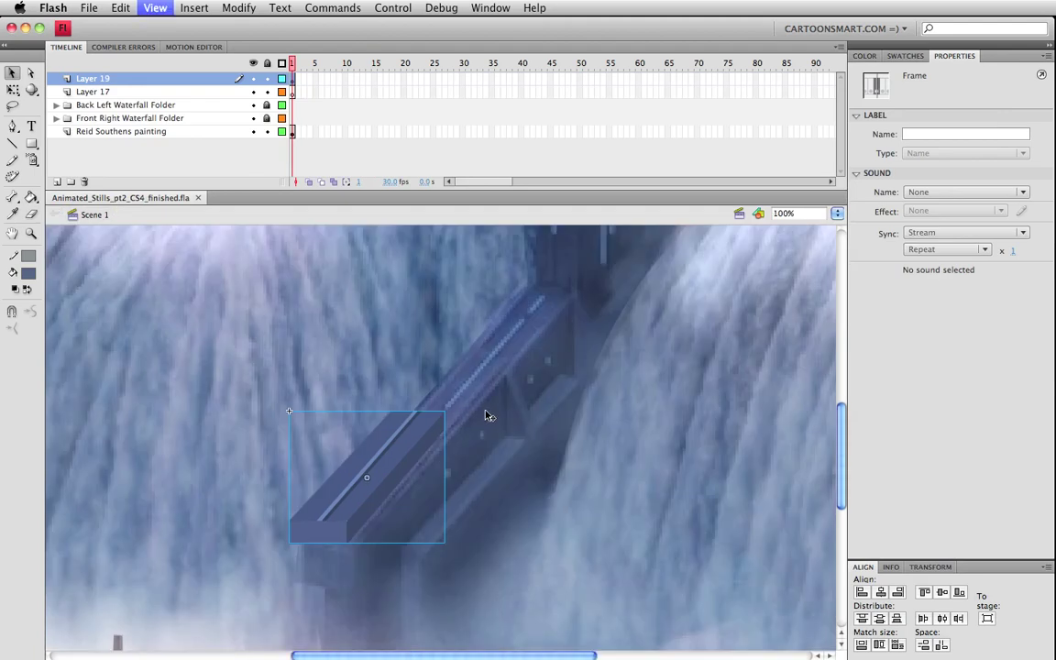
key("super+1")
left_click(439, 533)
left_click(502, 632)
scroll(563, 436, "up", 2)
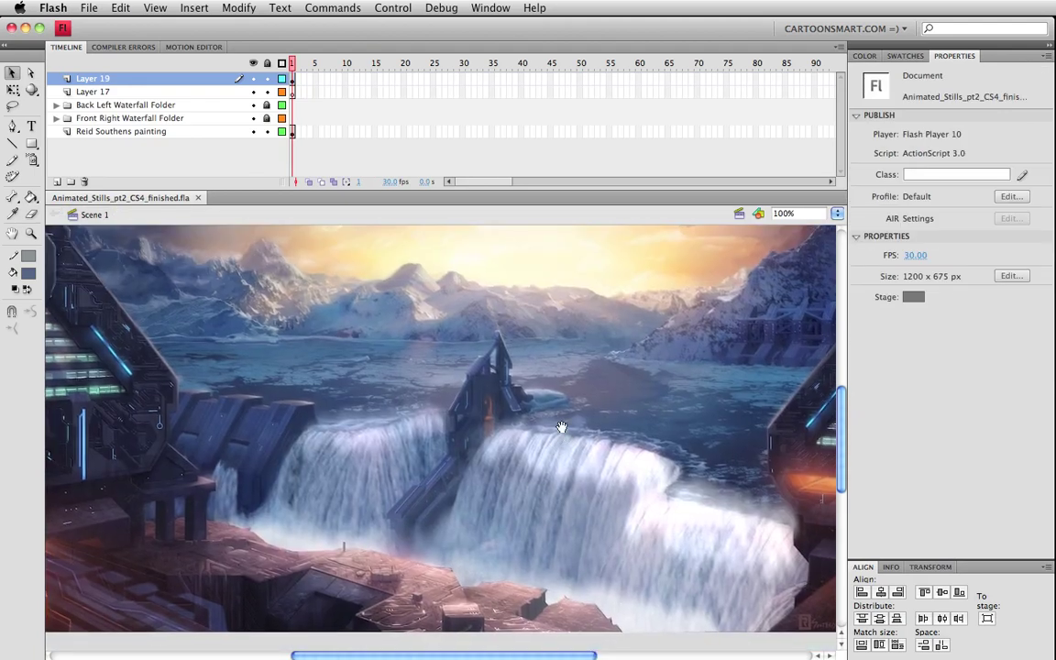
scroll(563, 436, "left", 3)
scroll(563, 435, "up", 1)
key("q")
Step: Rename Layer 19 as block and Layer 17 as smoke
double_click(92, 79)
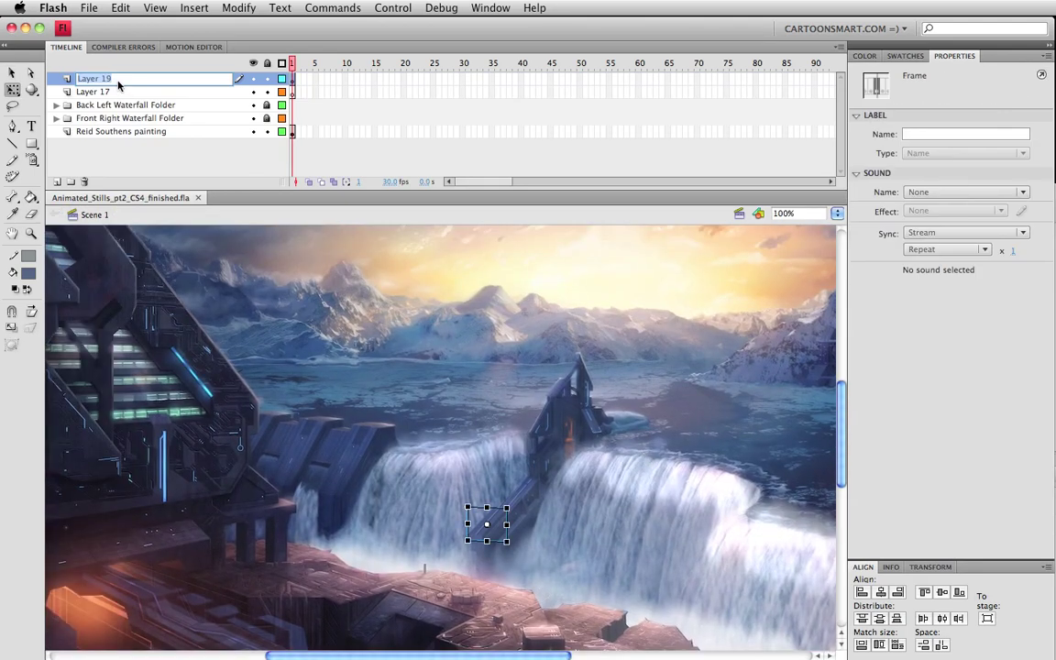
type("bloo")
left_click(323, 161)
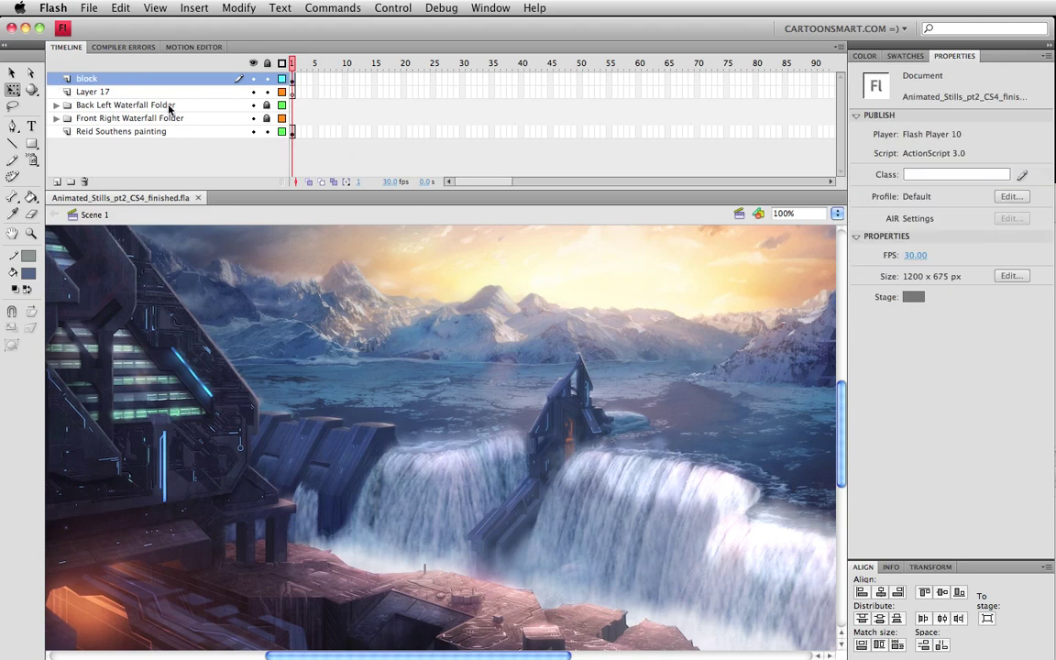
left_click(114, 92)
type("smoke")
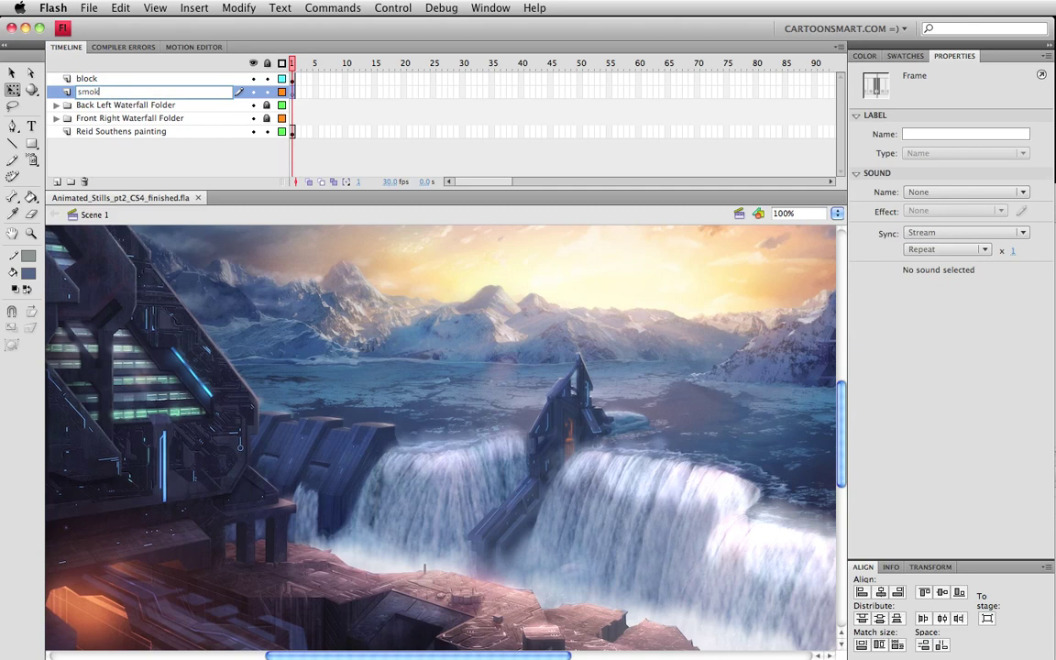
key("Return")
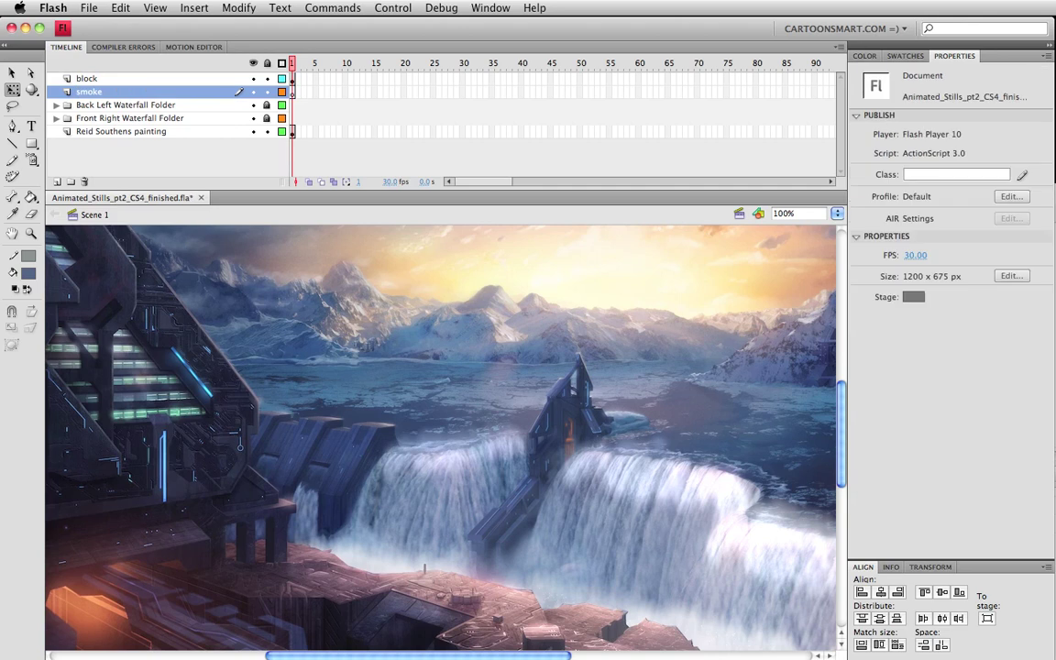
Step: Lock the painting layer, hide every layer except smoke, and save the file
left_click(267, 131)
left_click_drag(253, 105, 254, 138)
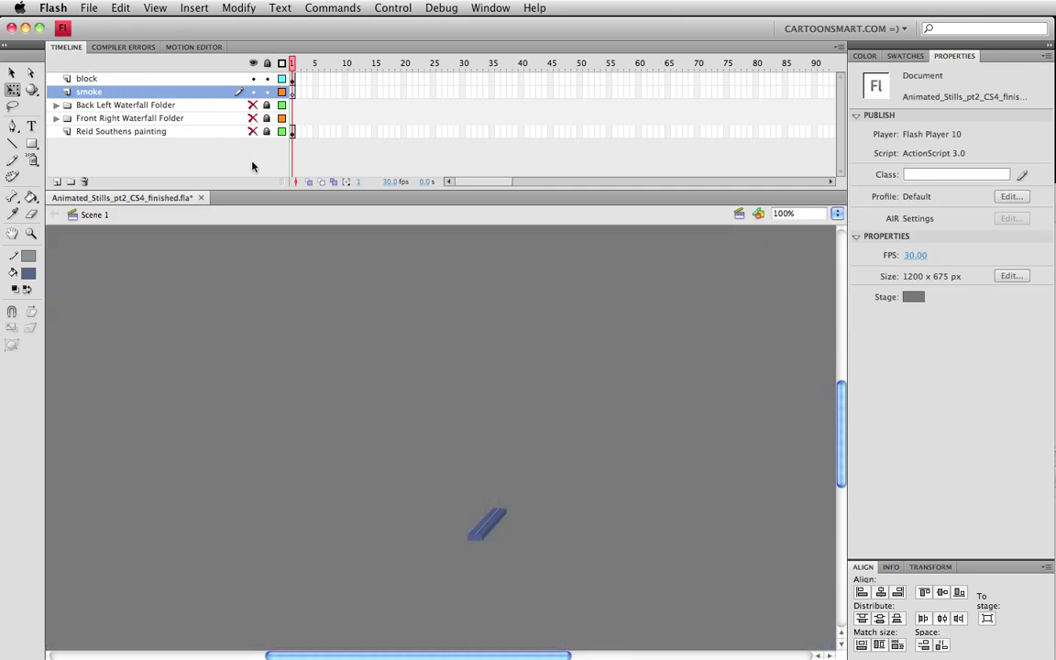
left_click(254, 79)
key("super+s")
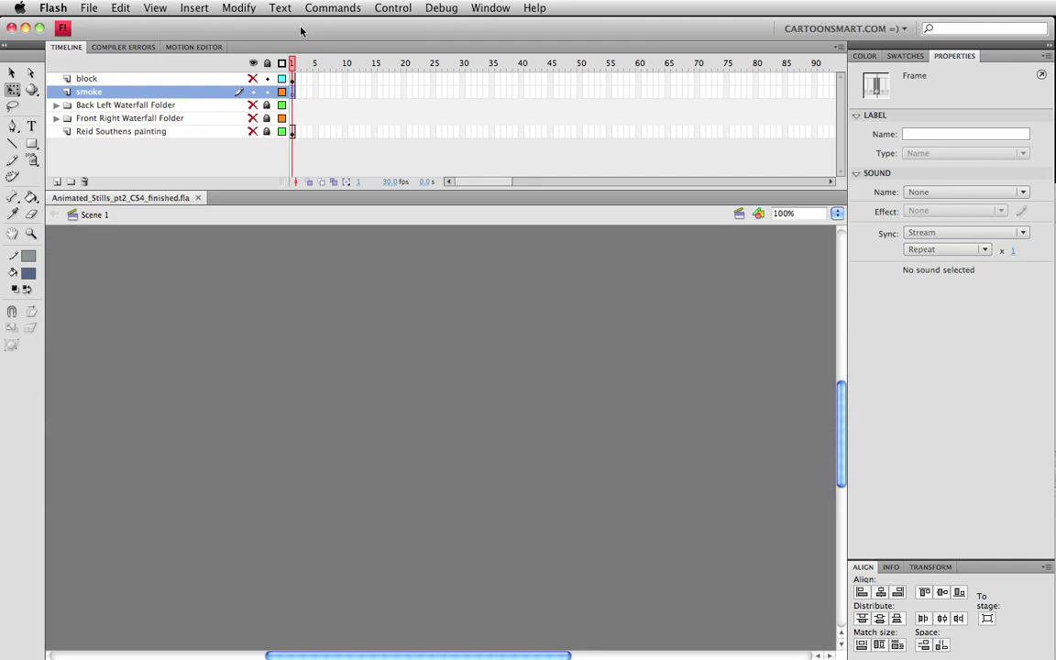
Step: Create a new movie clip symbol named wisp
left_click(238, 8)
mouse_move(194, 8)
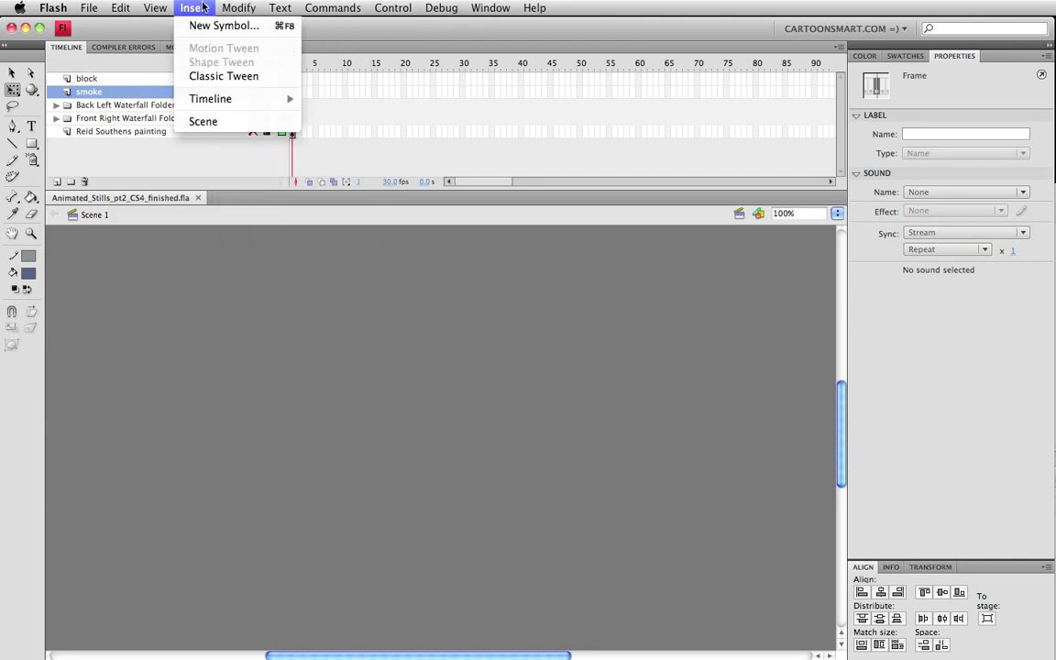
left_click(220, 26)
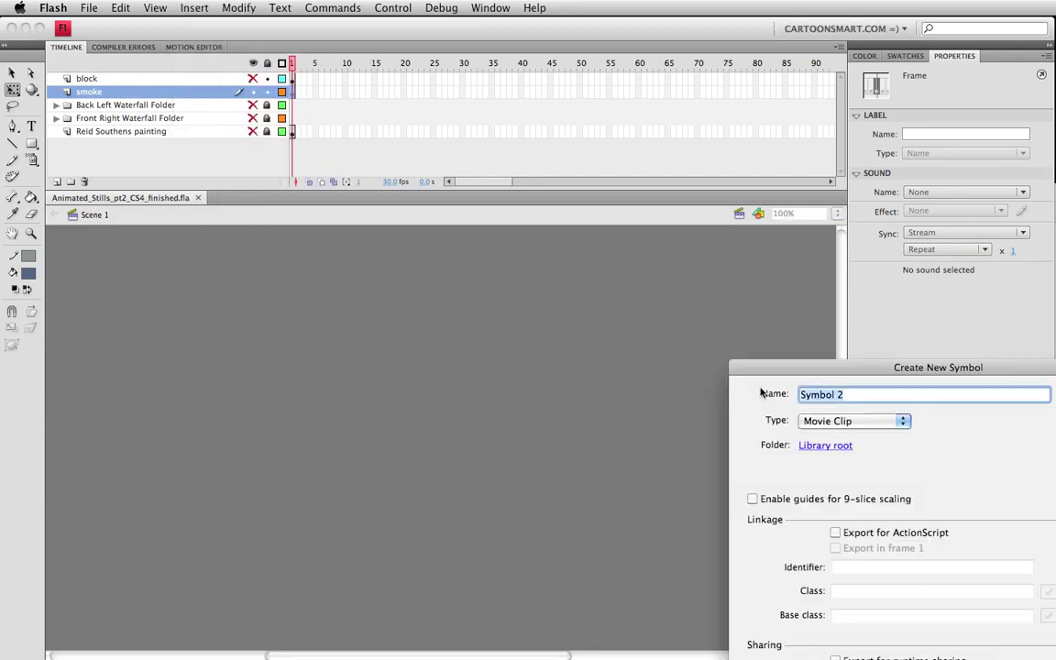
type("wisp")
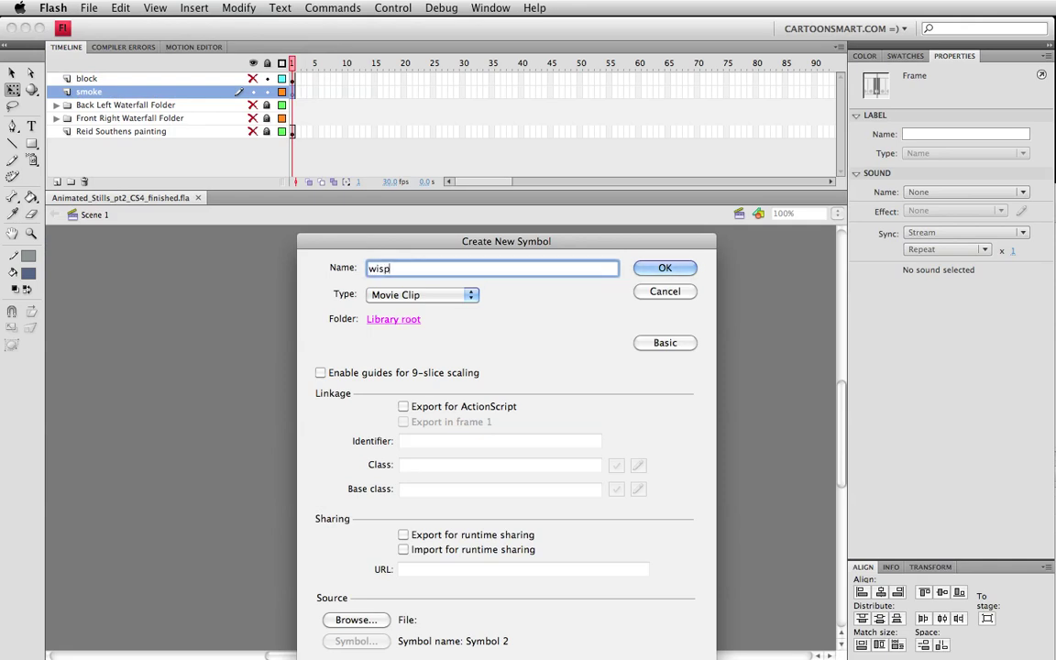
key("Return")
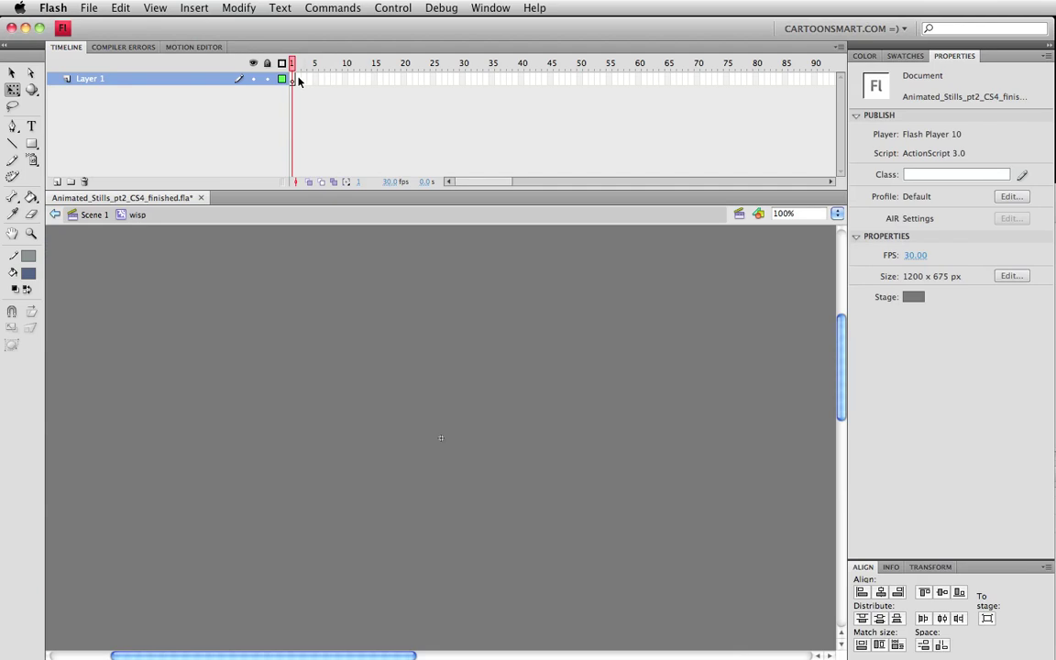
Step: Turn frames 1 to 40 of Layer 1 into blank keyframes and go back to frame 1
left_click_drag(295, 79, 611, 87)
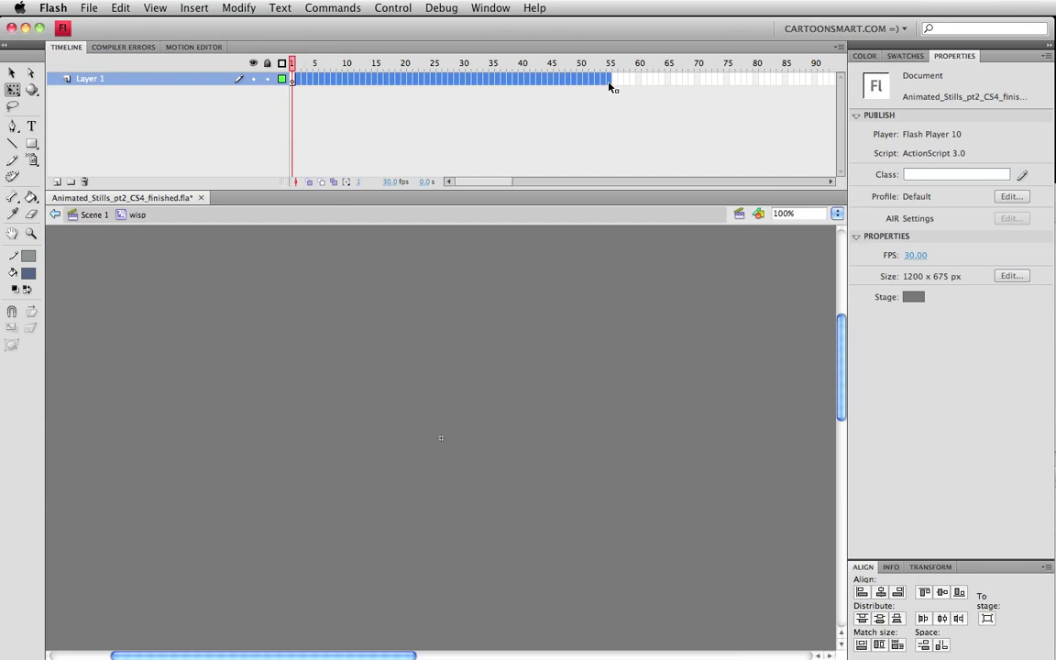
key("shift+F5")
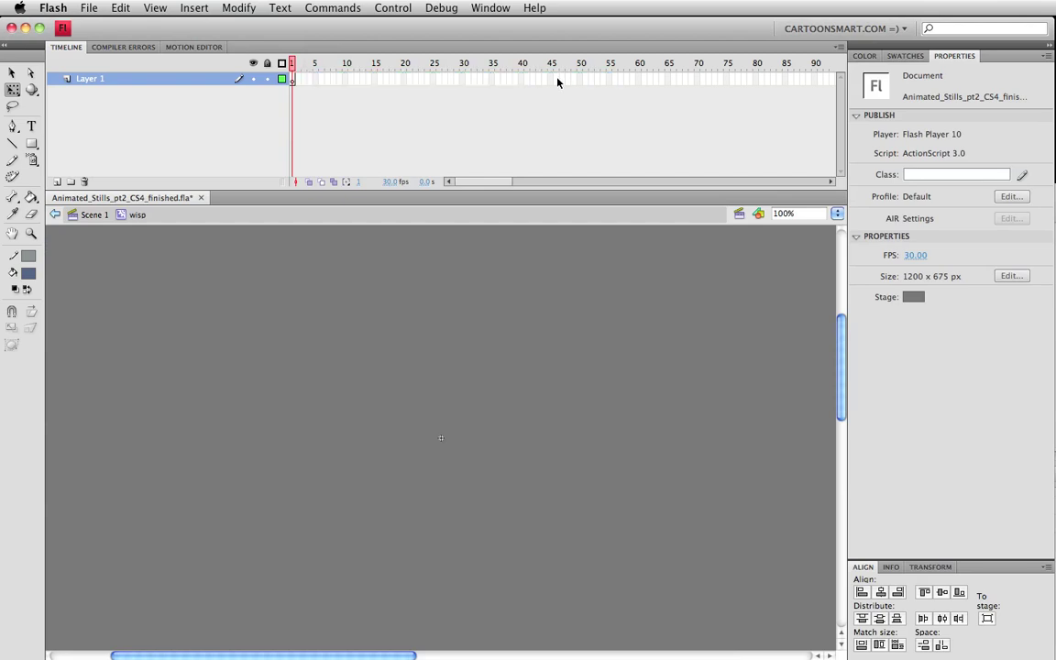
left_click_drag(518, 80, 258, 81)
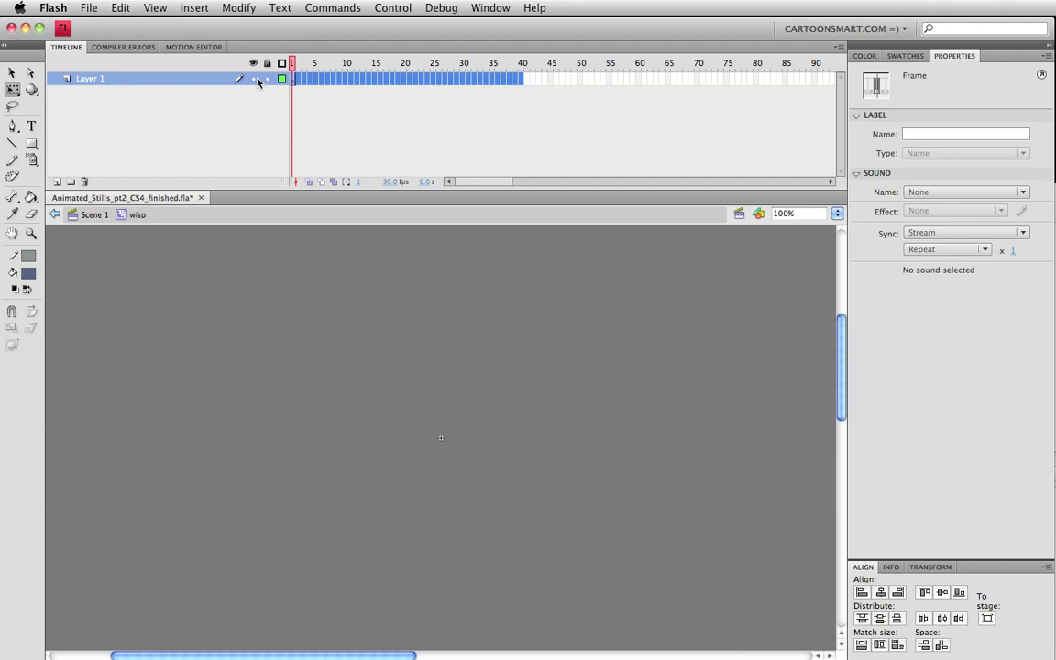
key("F6")
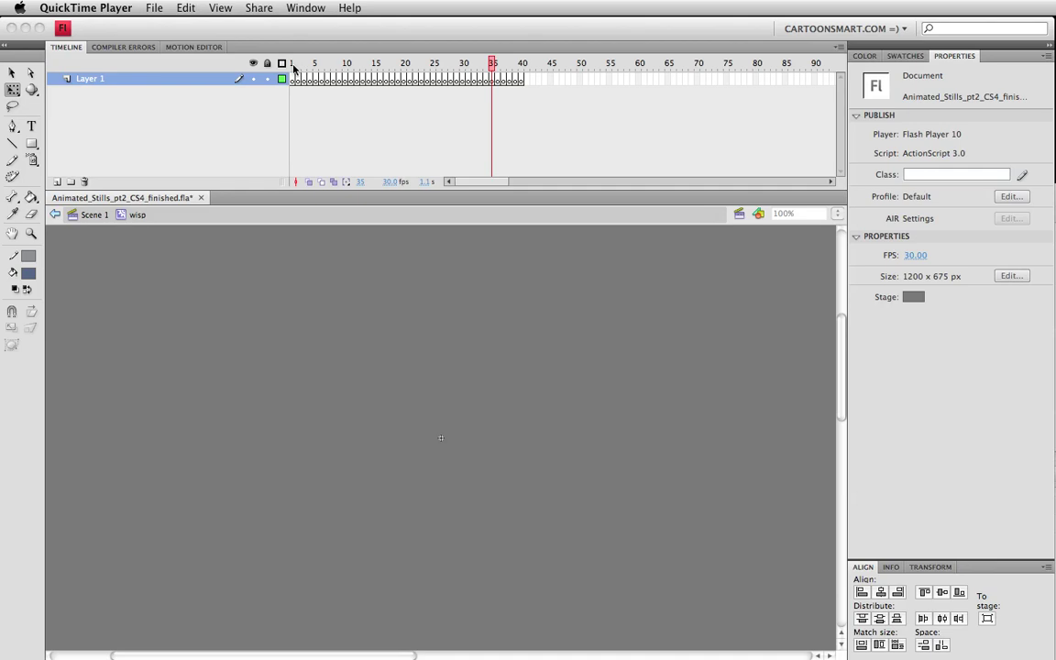
left_click(293, 68)
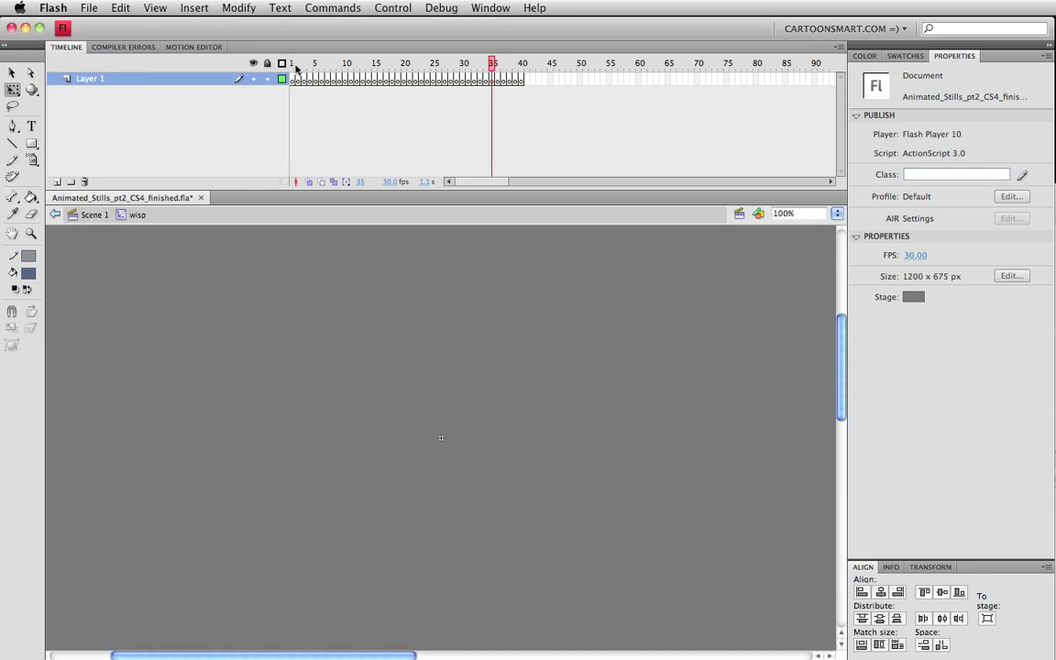
left_click(292, 63)
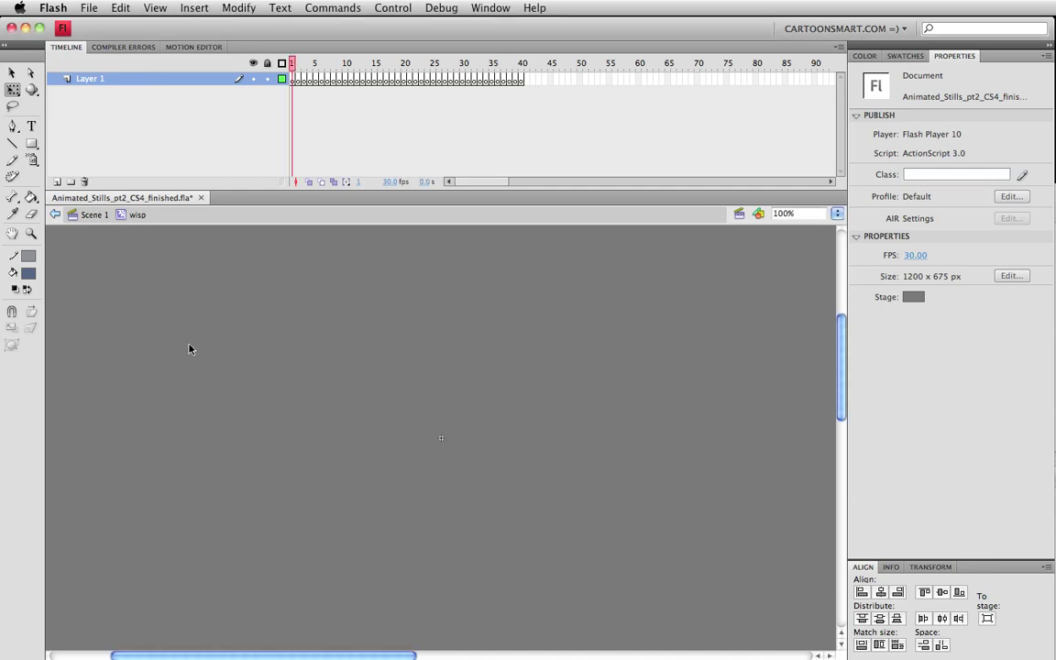
Step: Set the fill color to white and the stroke color to none
left_click(29, 272)
left_click(38, 348)
left_click(29, 257)
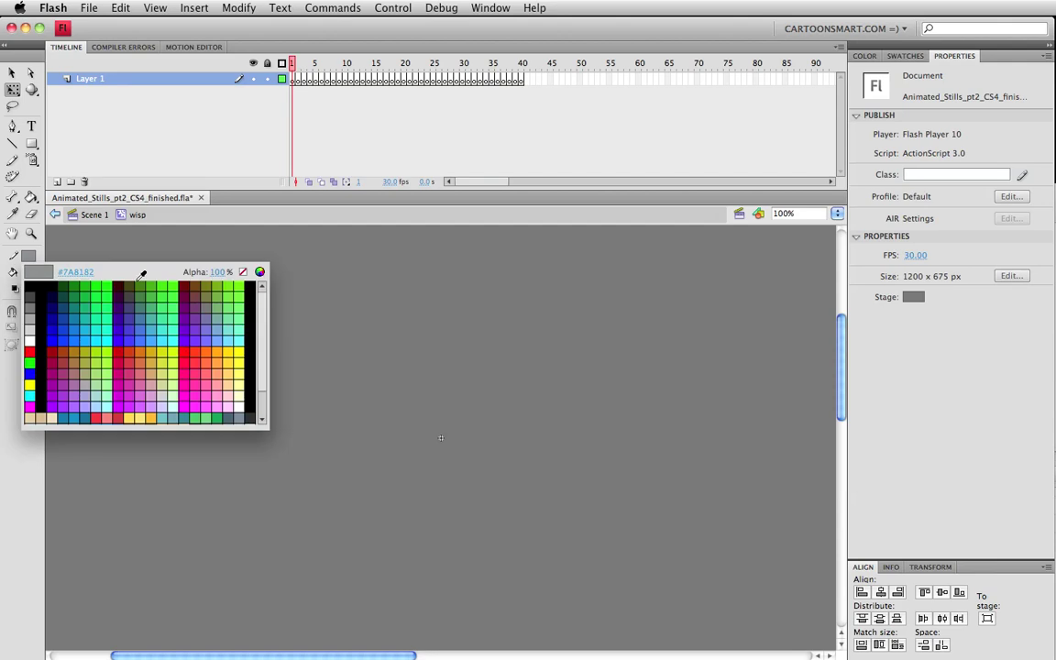
left_click(242, 272)
Step: Choose the Brush tool, enable pressure sensitivity, and set the largest brush size
left_click_drag(31, 196, 64, 198)
left_click_drag(30, 158, 64, 163)
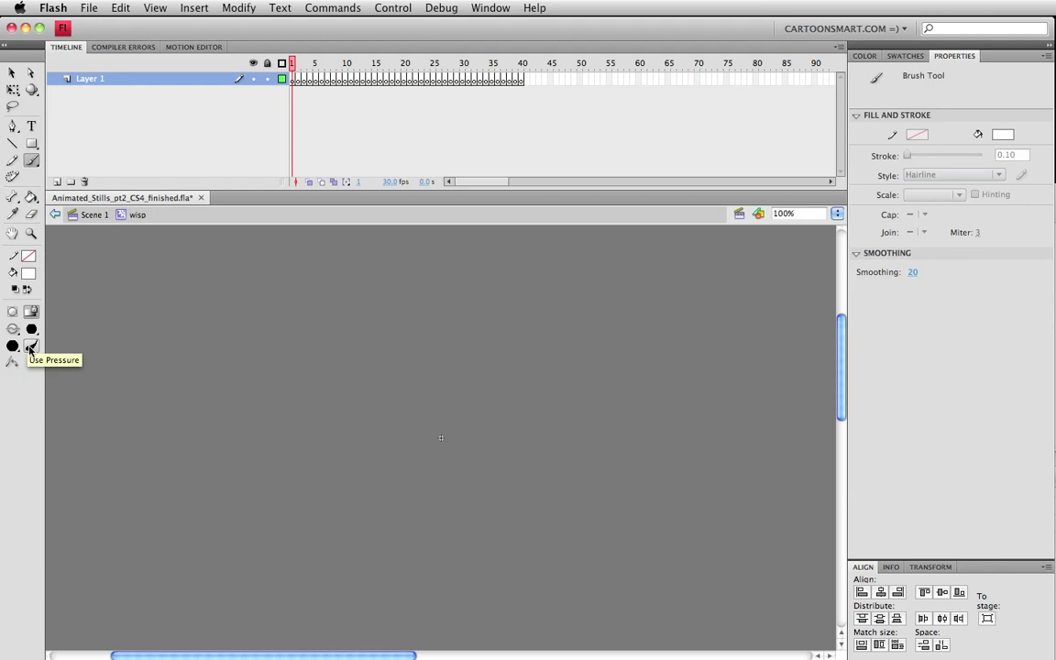
left_click(30, 348)
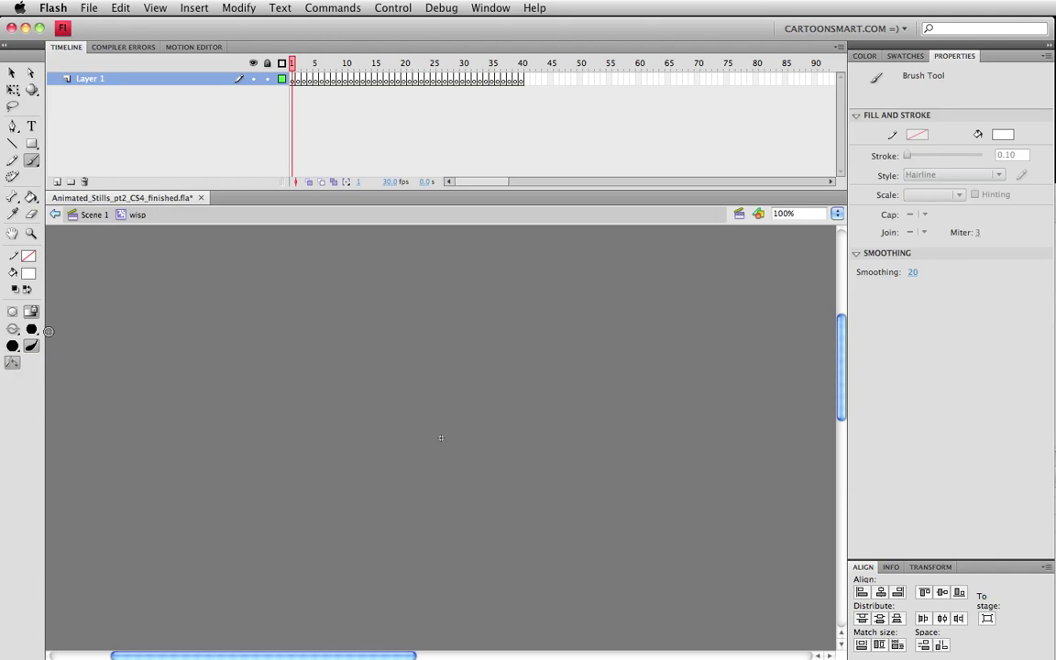
left_click(31, 331)
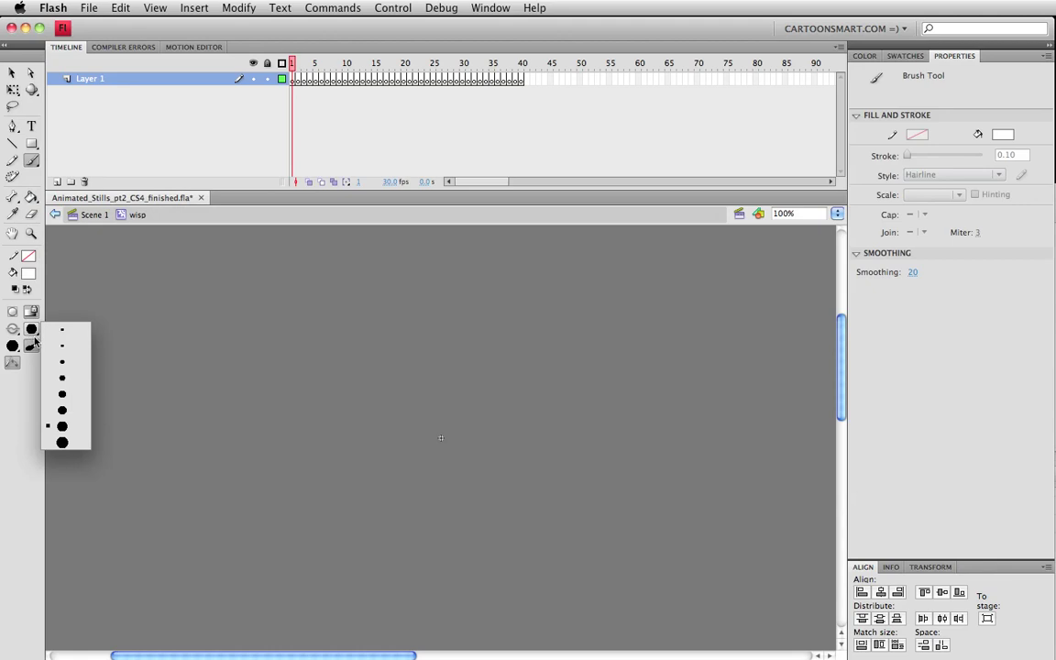
left_click(55, 443)
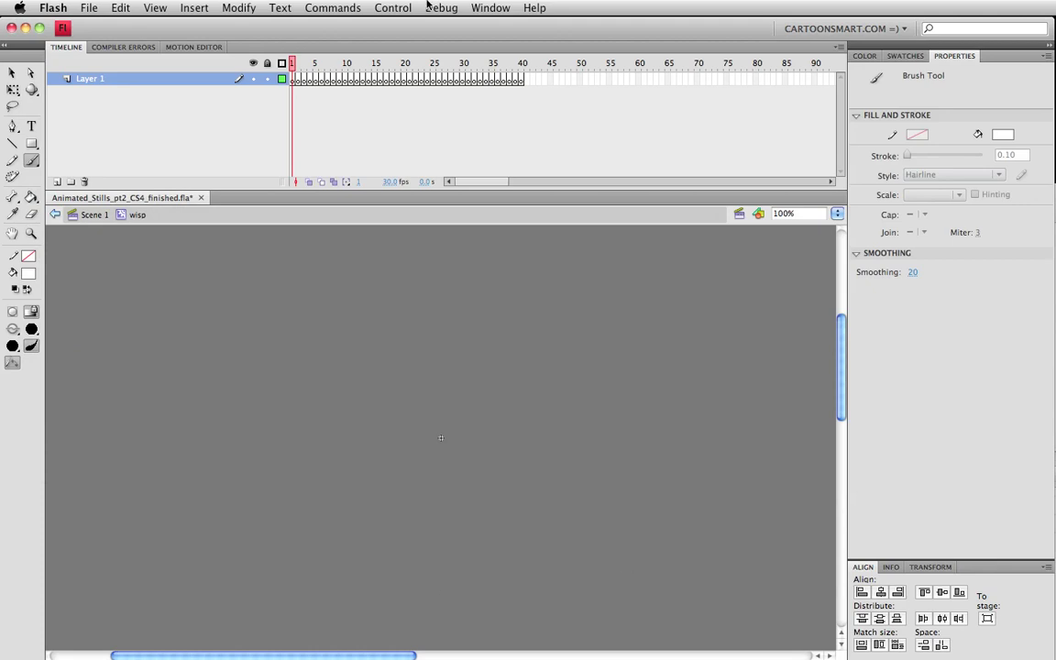
Step: Enable onion skinning and shorten its range to just the next frame
left_click(310, 182)
left_click_drag(307, 64, 300, 65)
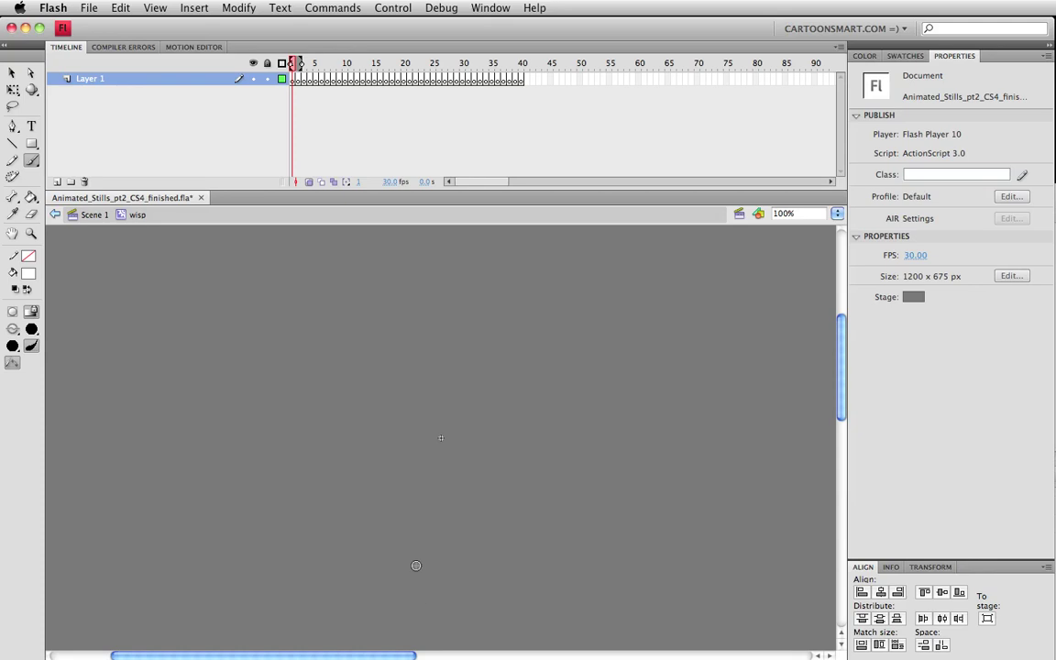
Step: Paint a short test squiggle on frame 1 with smoothing at 20 and undo it
left_click(425, 612)
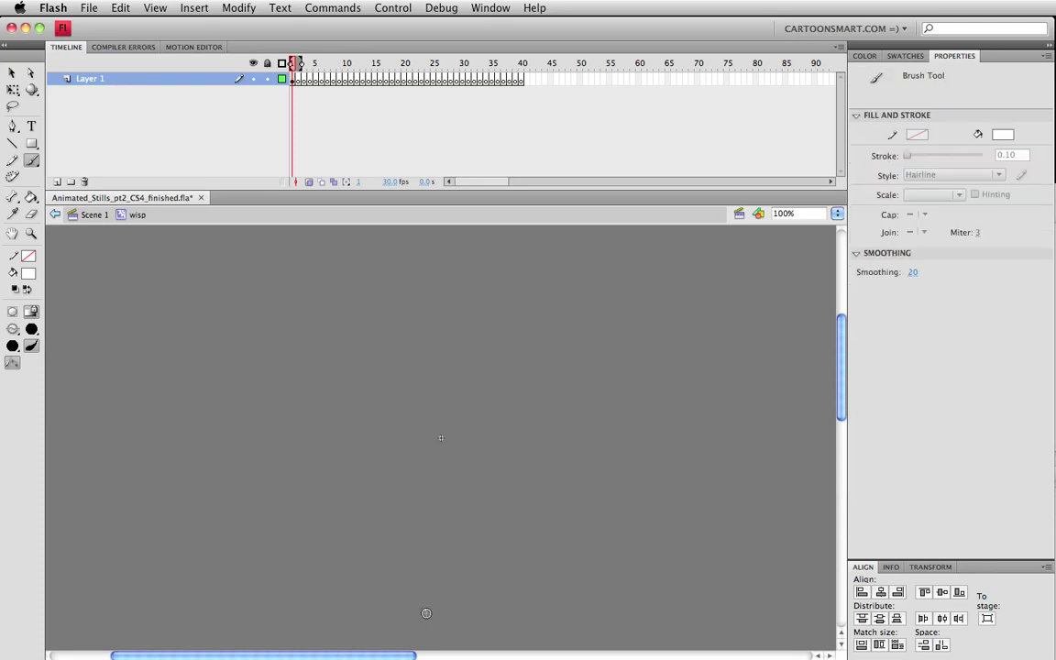
mouse_move(419, 587)
left_mouse_down()
mouse_move(419, 603)
mouse_move(394, 525)
left_mouse_up()
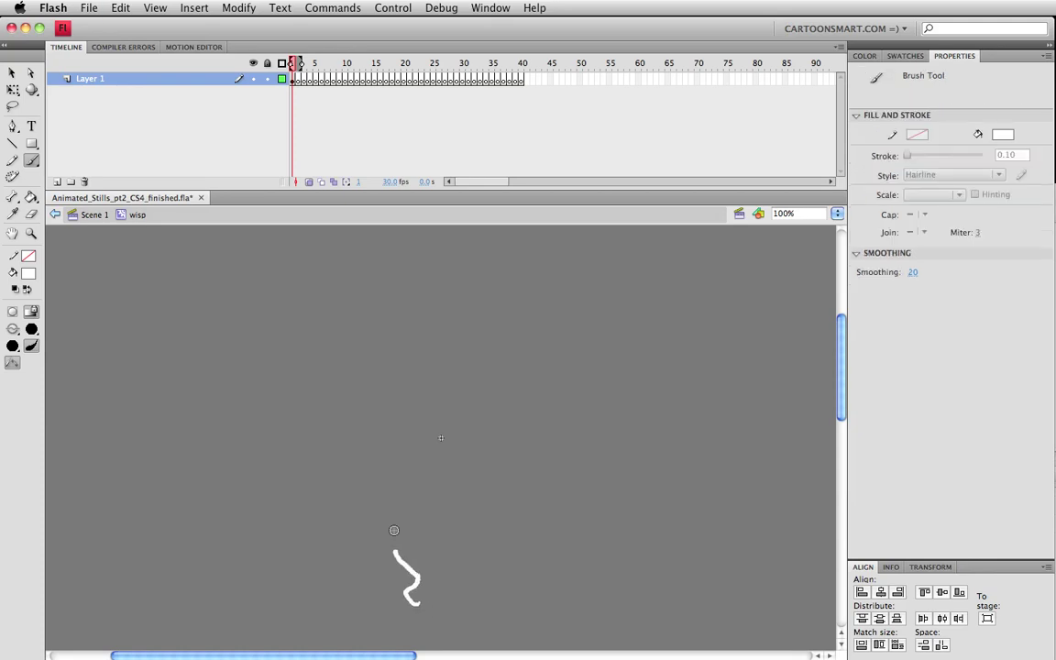
key("super+z")
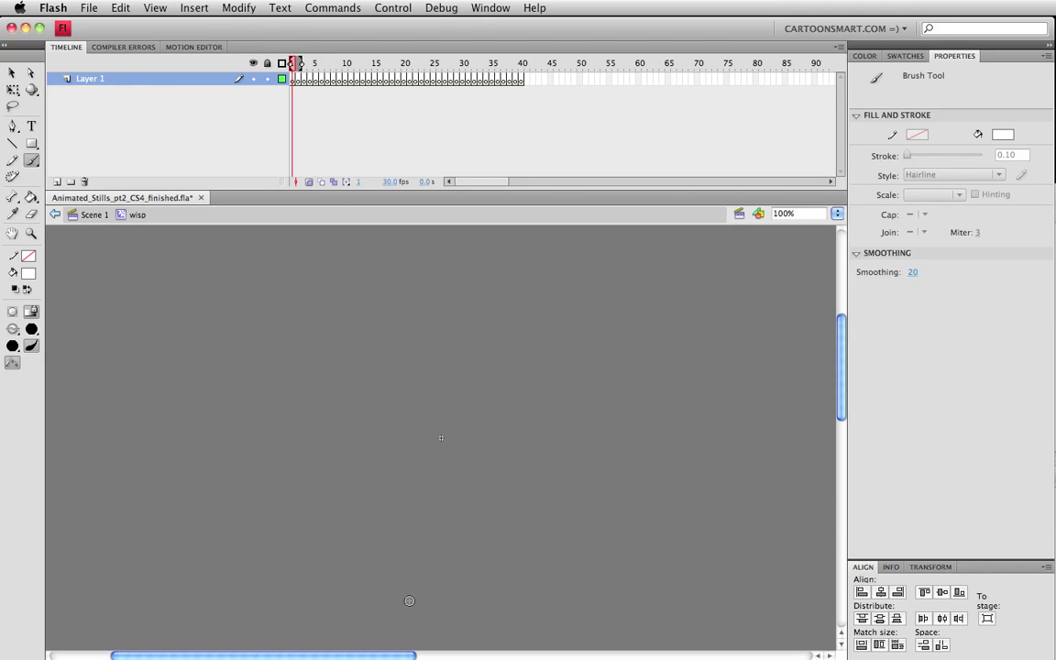
Step: Try a brush smoothing of 50 with two test strokes on frame 1 and undo both strokes
left_click(915, 272)
type("5")
type("0")
key("Return")
mouse_move(358, 530)
left_mouse_down()
mouse_move(395, 403)
mouse_move(463, 320)
left_mouse_up()
mouse_move(441, 578)
left_mouse_down()
mouse_move(433, 540)
mouse_move(467, 526)
mouse_move(471, 462)
mouse_move(502, 420)
left_mouse_up()
key("super+z")
key("super+z")
Step: Set the brush smoothing to 0 and paint two squiggly test strokes beside the registration point on frame 1
left_click(913, 272)
type("0")
key("Return")
left_click_drag(393, 505, 386, 425)
mouse_move(438, 494)
left_mouse_down()
mouse_move(446, 475)
mouse_move(490, 463)
left_mouse_up()
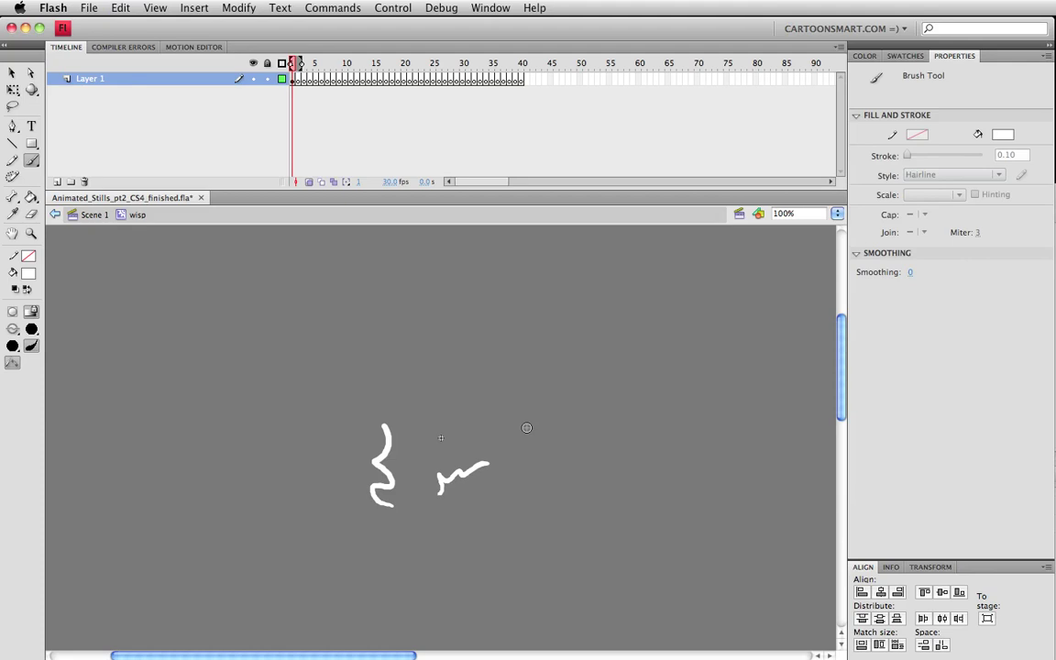
Step: Zoom in on the test strokes and pull two edge points of the taller squiggle's lower curve into spikes
scroll(53, 442, "down", 2)
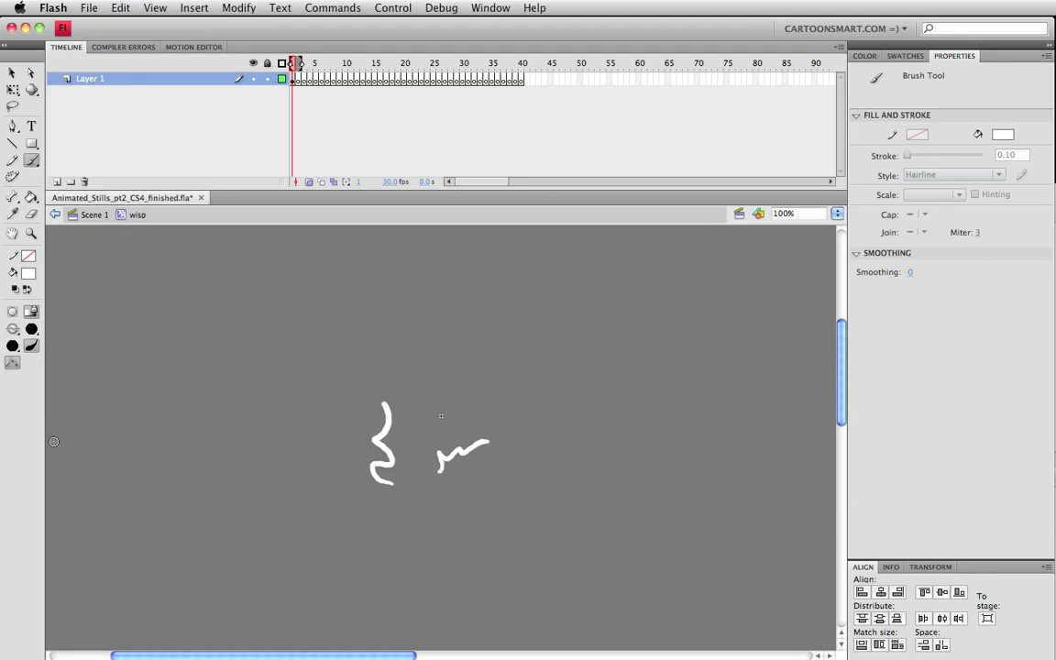
left_click(30, 233)
left_click_drag(342, 417, 456, 498)
key("v")
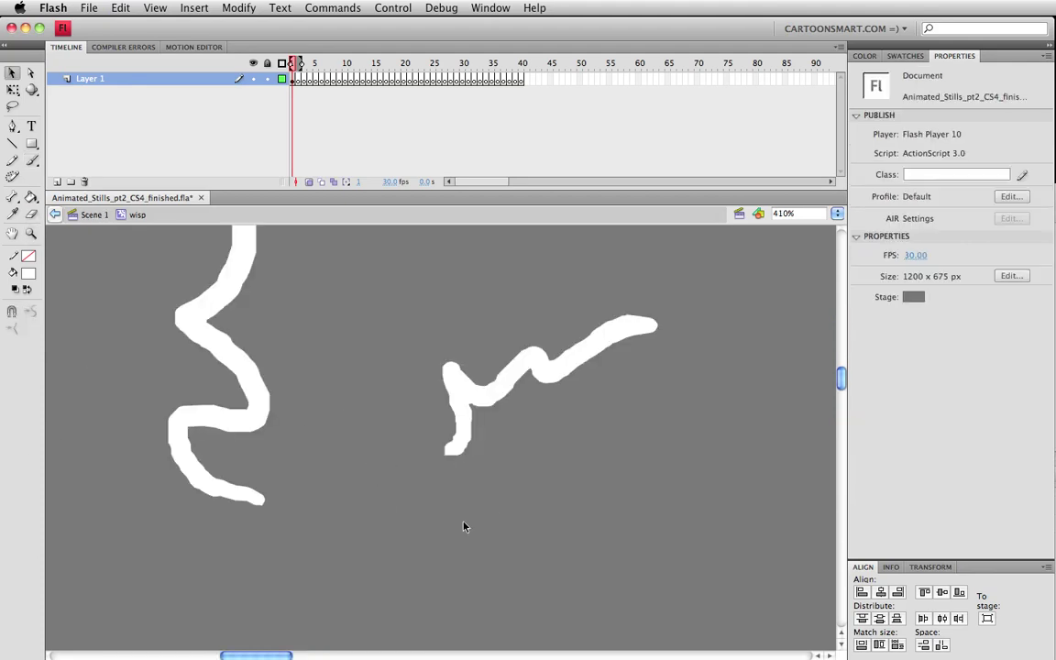
left_click_drag(230, 484, 261, 440)
left_click_drag(217, 484, 236, 439)
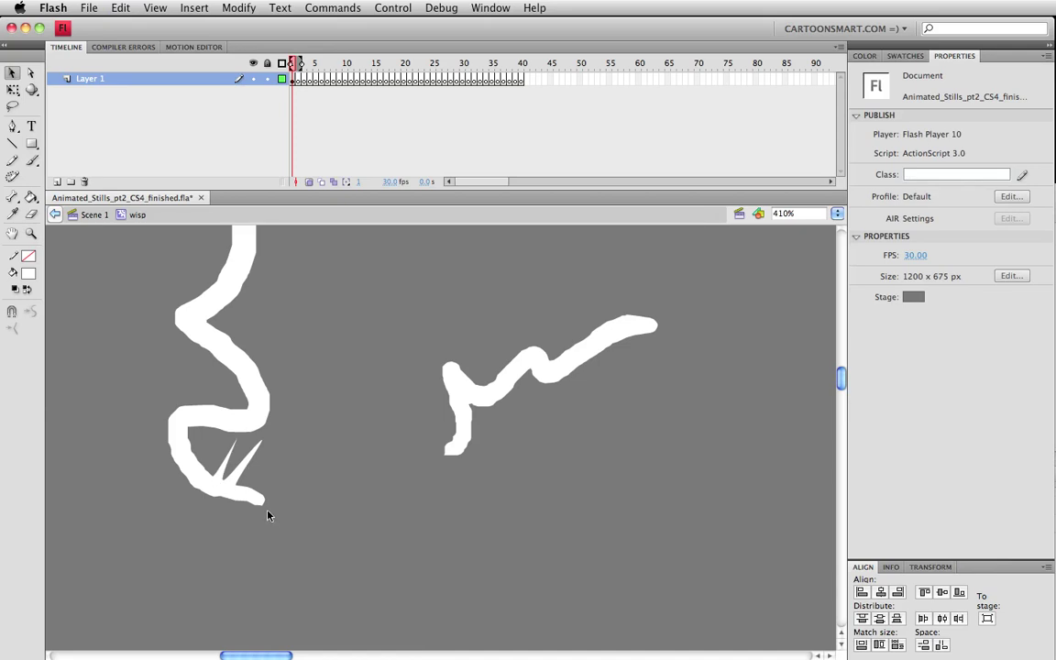
Step: Set the brush smoothing to 60 and paint two thin wavy strokes below the shorter squiggle
left_click(31, 160)
left_click(908, 273)
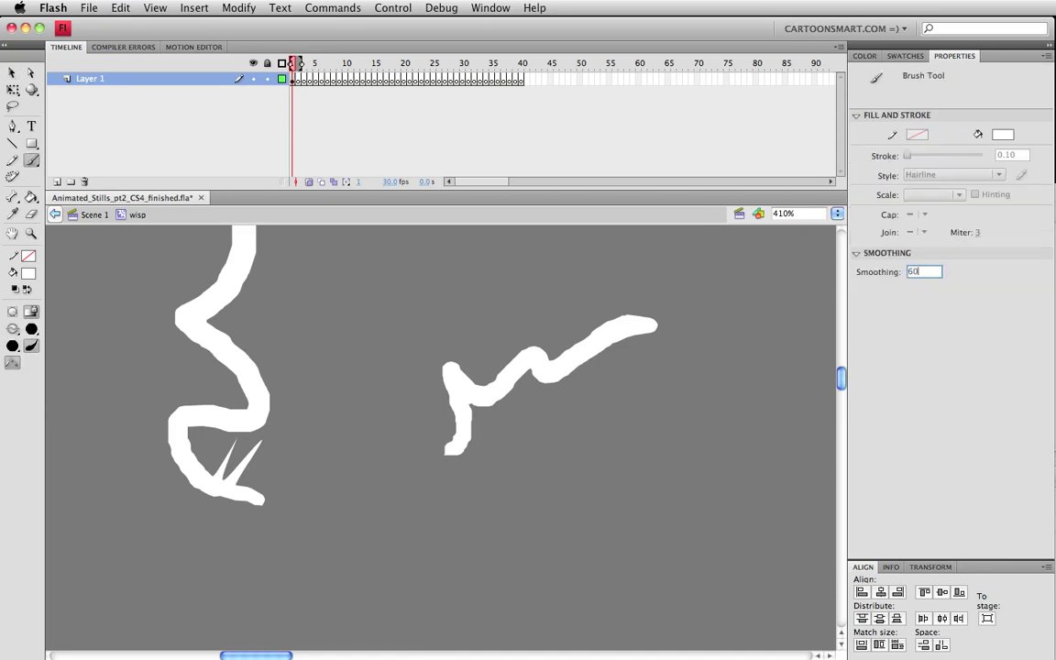
left_click_drag(470, 521, 598, 469)
left_click_drag(570, 530, 684, 485)
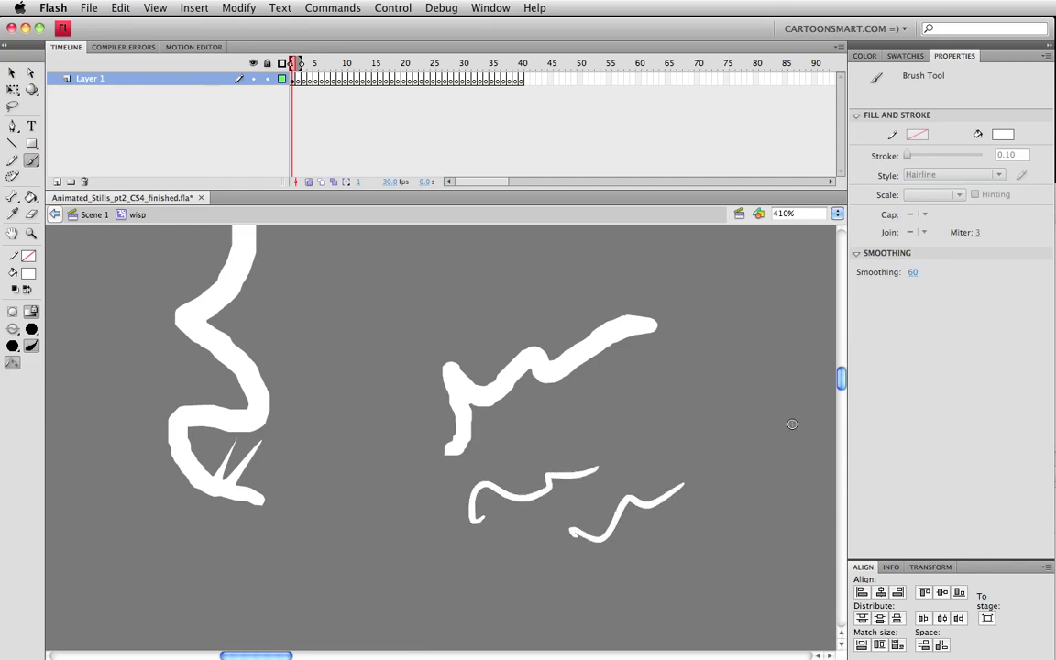
Step: Delete all the test strokes from frame 1 of the wisp clip
key("v")
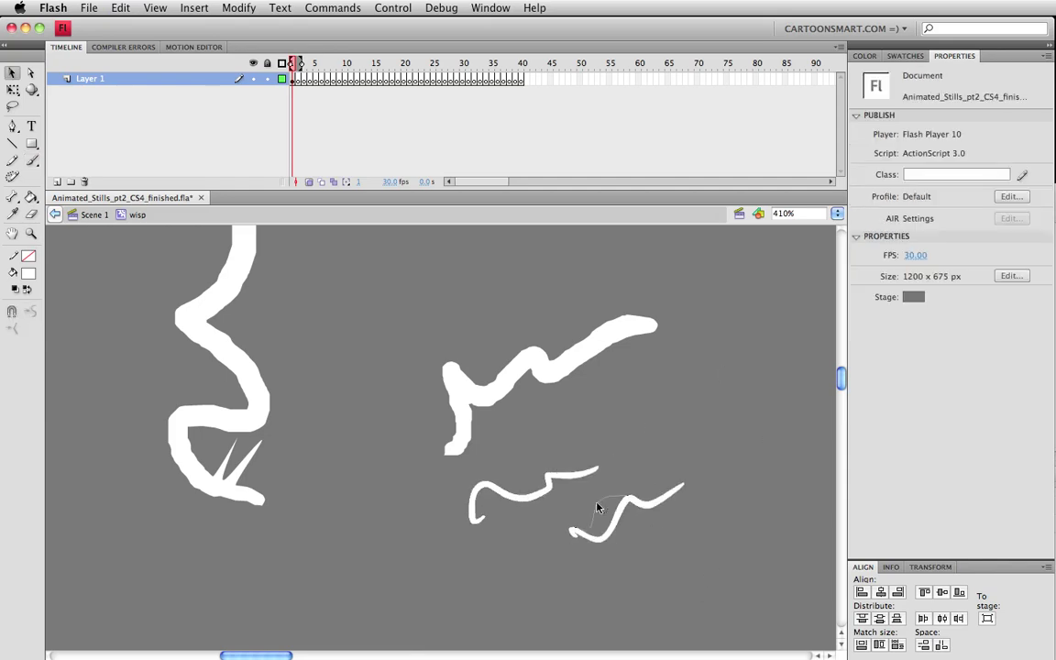
key("ctrl+a")
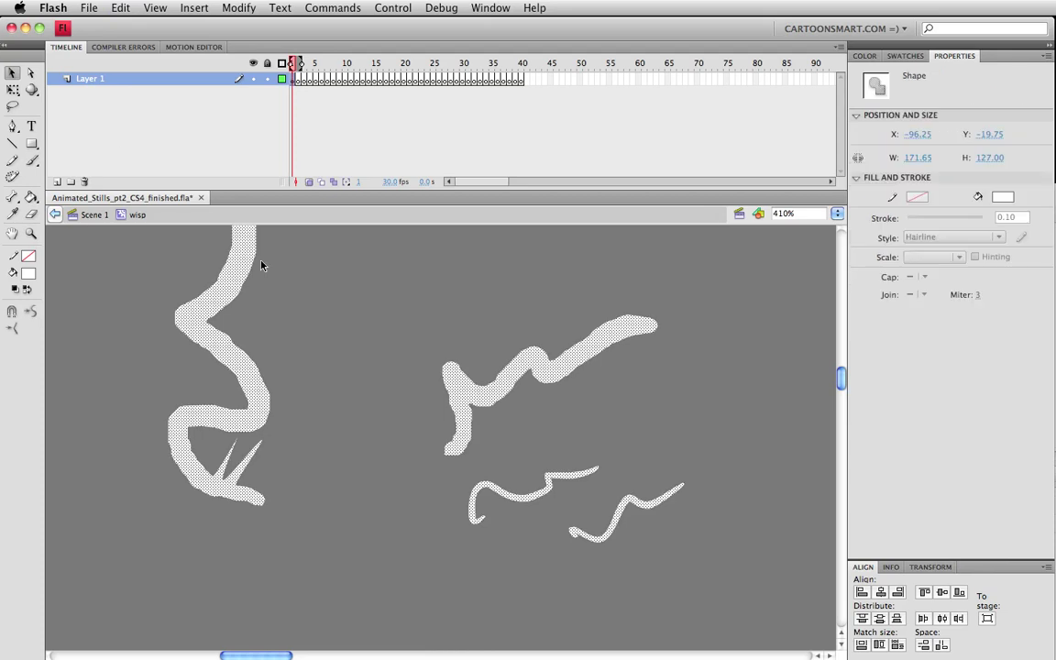
key("super+q")
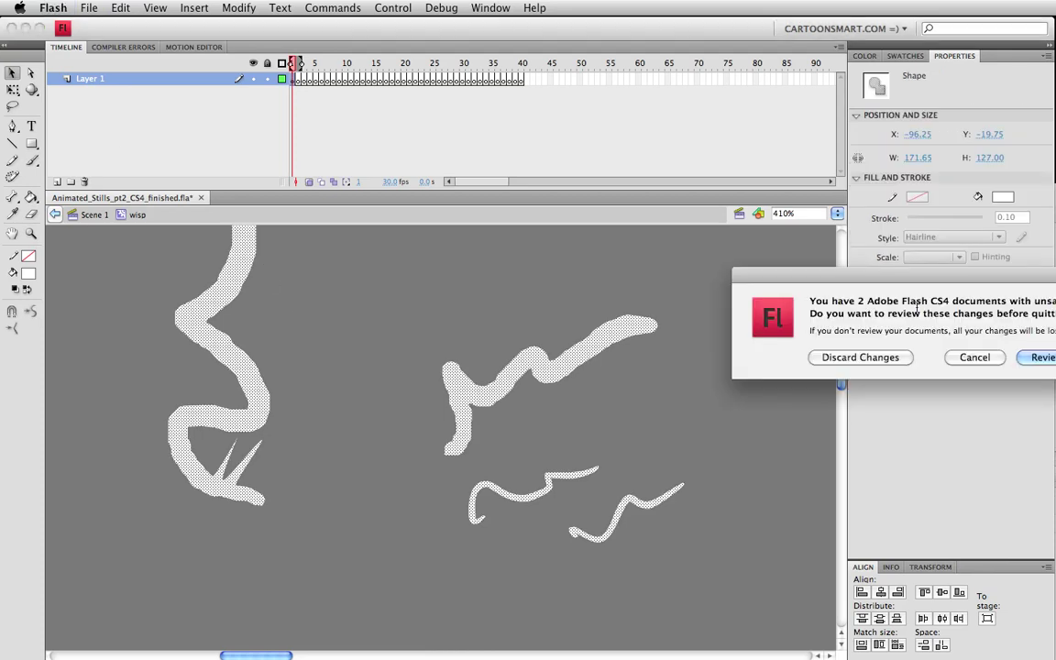
left_click(974, 358)
key("Delete")
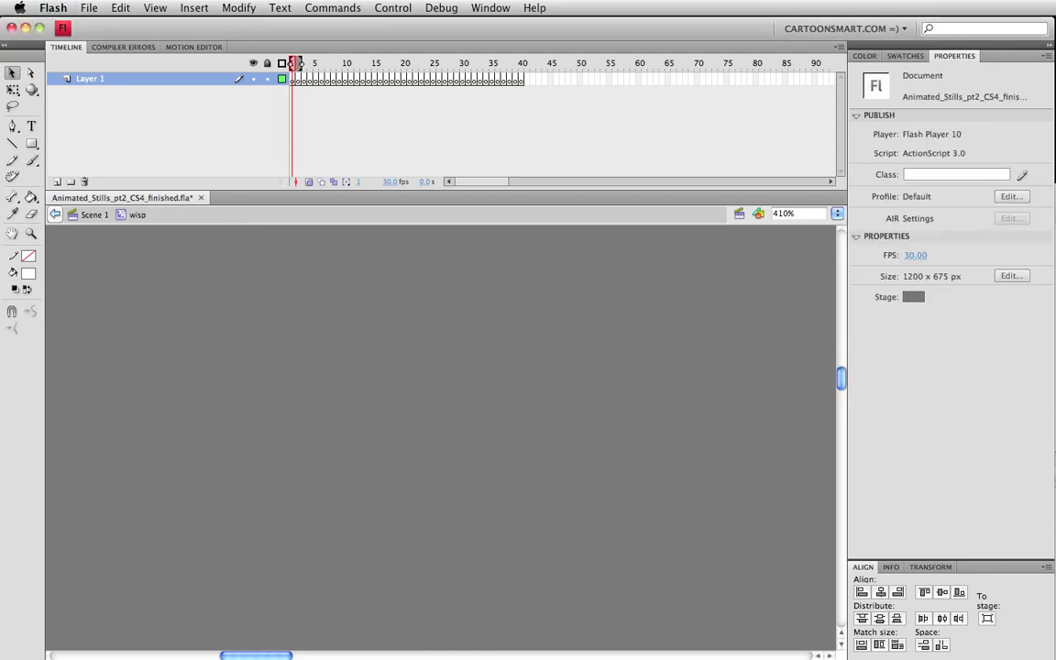
Step: Save the document and get the Brush tool ready on an empty area of the wisp clip at 100% view
key("super+1")
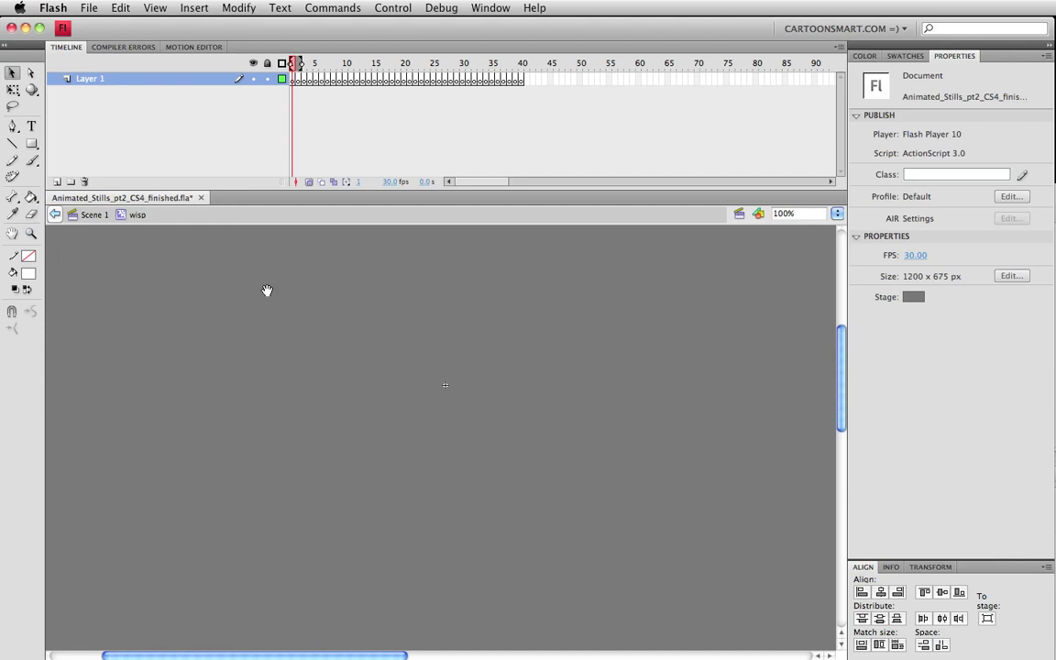
left_click(31, 233)
left_click(271, 371, "alt")
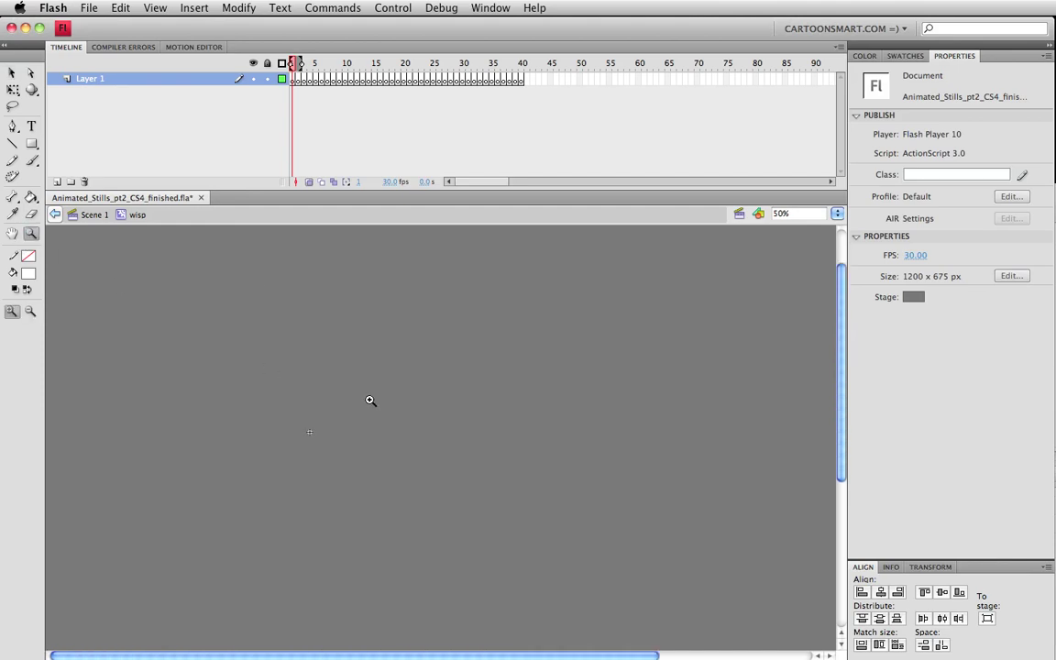
left_click(444, 455, "alt")
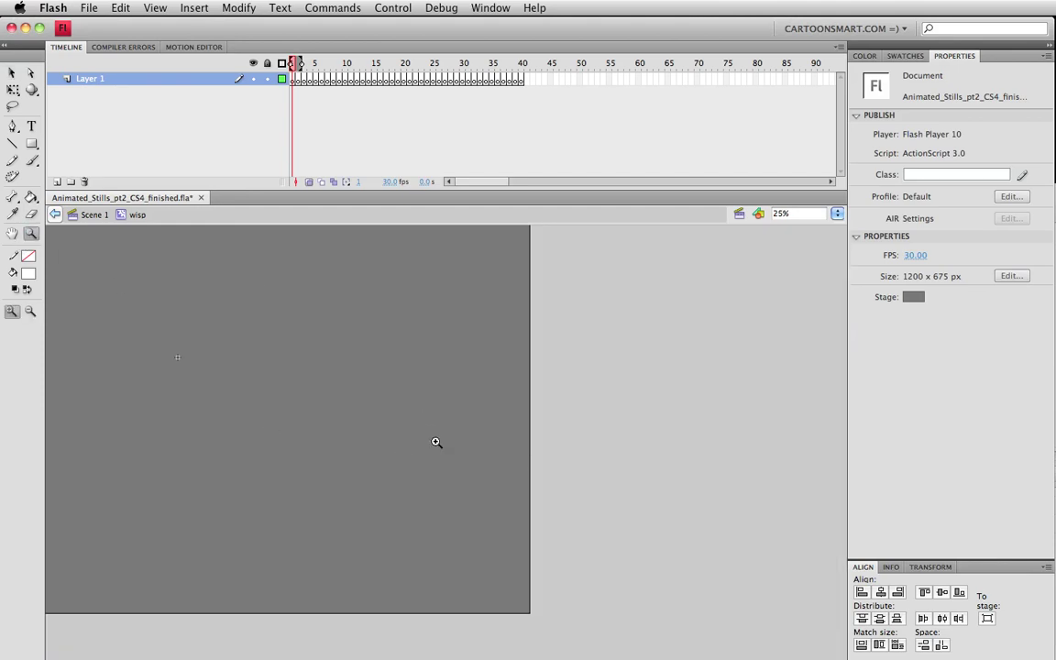
key("v")
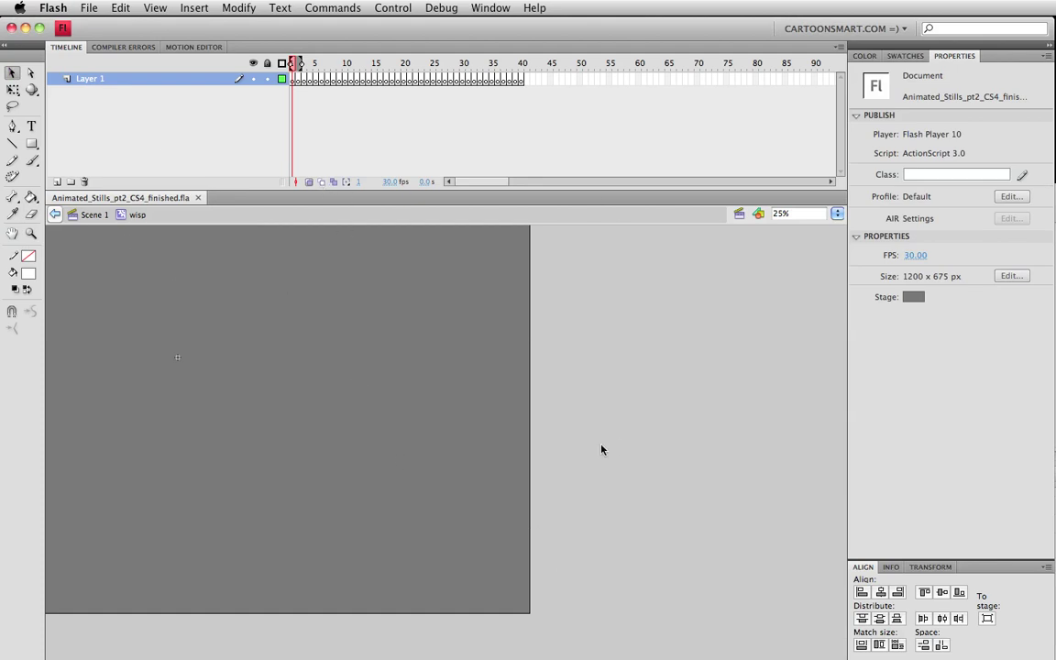
left_click(837, 213)
left_click(830, 236)
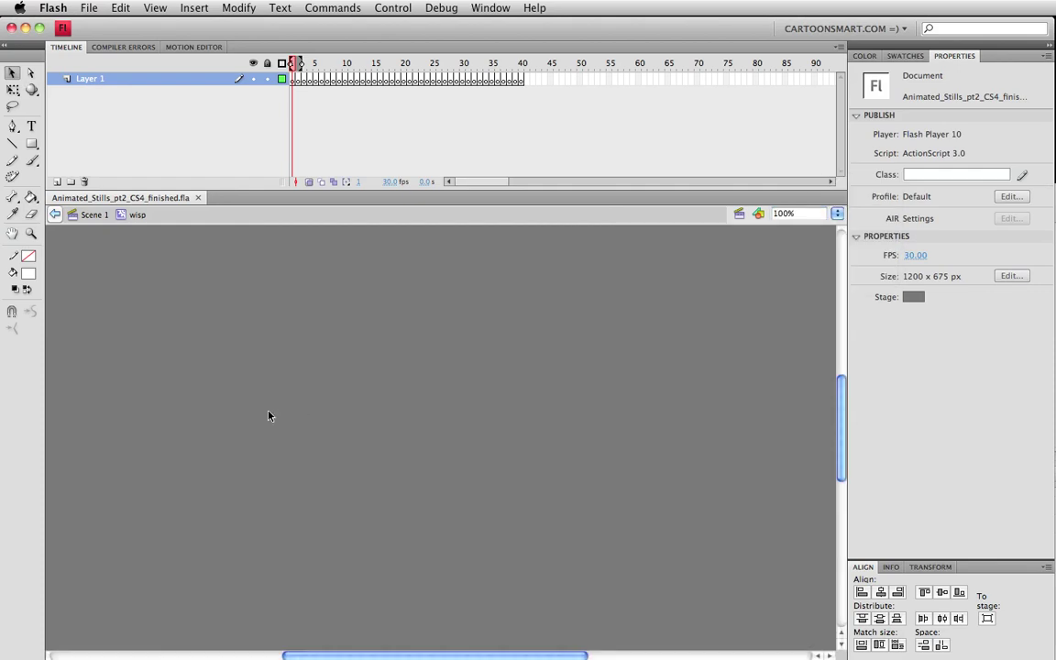
left_click_drag(231, 427, 353, 426)
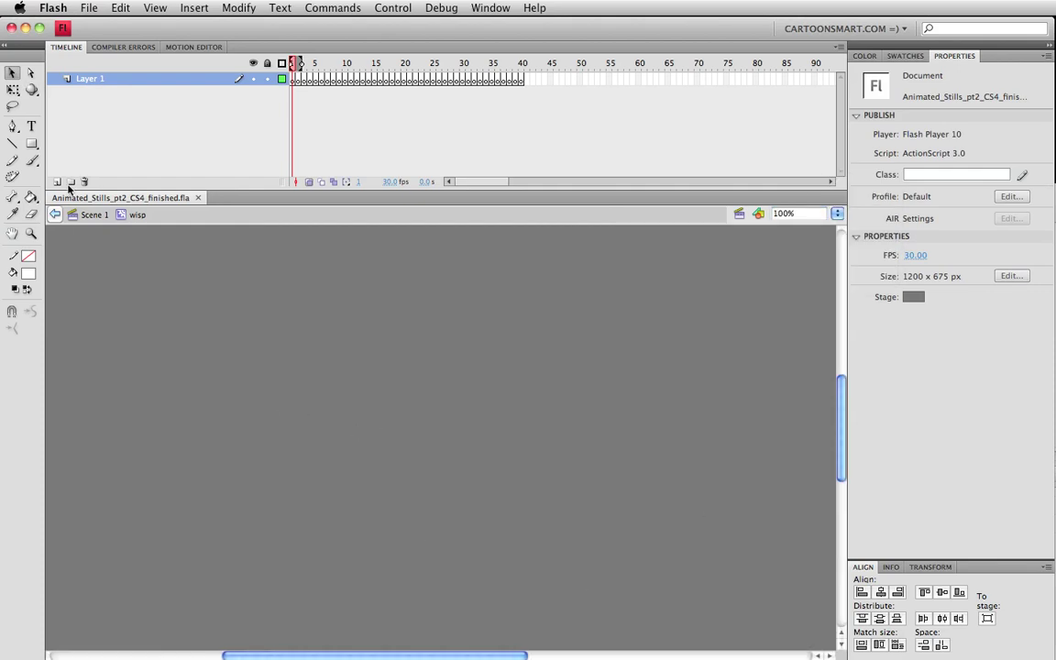
left_click(31, 160)
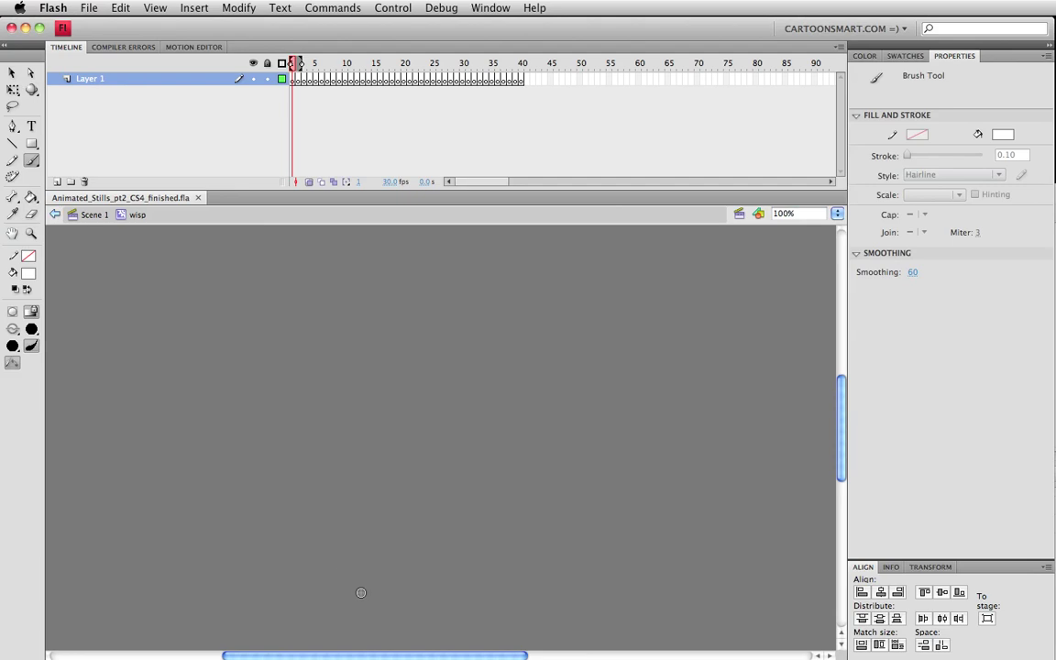
Step: Try two wavy wisp strokes on frame 1 and undo both
left_click_drag(361, 594, 358, 516)
key("super+z")
mouse_move(352, 567)
left_mouse_down()
mouse_move(370, 493)
mouse_move(392, 490)
mouse_move(377, 446)
mouse_move(415, 436)
mouse_move(399, 397)
mouse_move(411, 368)
mouse_move(501, 299)
left_mouse_up()
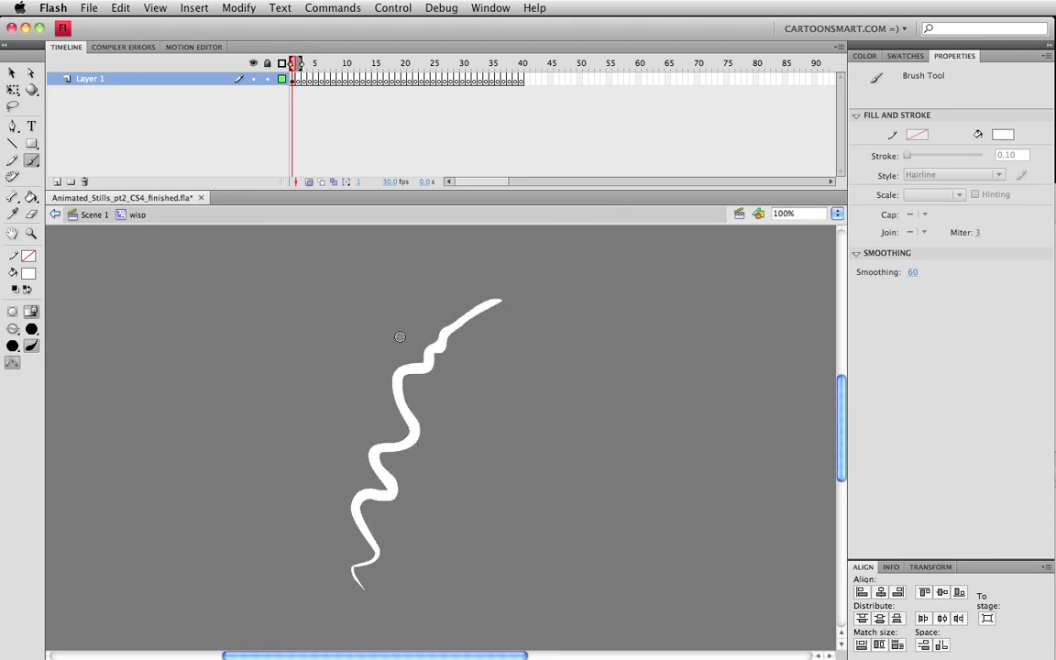
key("super+z")
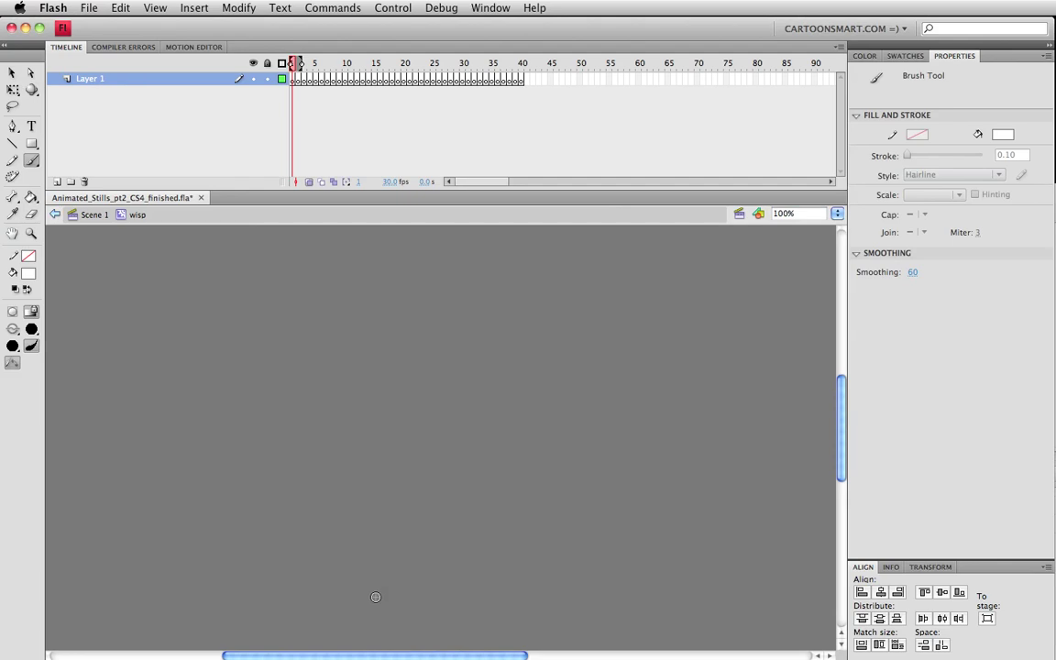
Step: Paint a thin white wavy wisp rising diagonally to the right on frame 1, undoing the extra strokes at its tip
mouse_move(386, 571)
left_mouse_down()
mouse_move(378, 511)
mouse_move(405, 500)
mouse_move(389, 475)
mouse_move(416, 463)
mouse_move(413, 438)
mouse_move(429, 414)
mouse_move(472, 387)
mouse_move(479, 352)
mouse_move(479, 395)
mouse_move(479, 350)
left_mouse_up()
key("super+z")
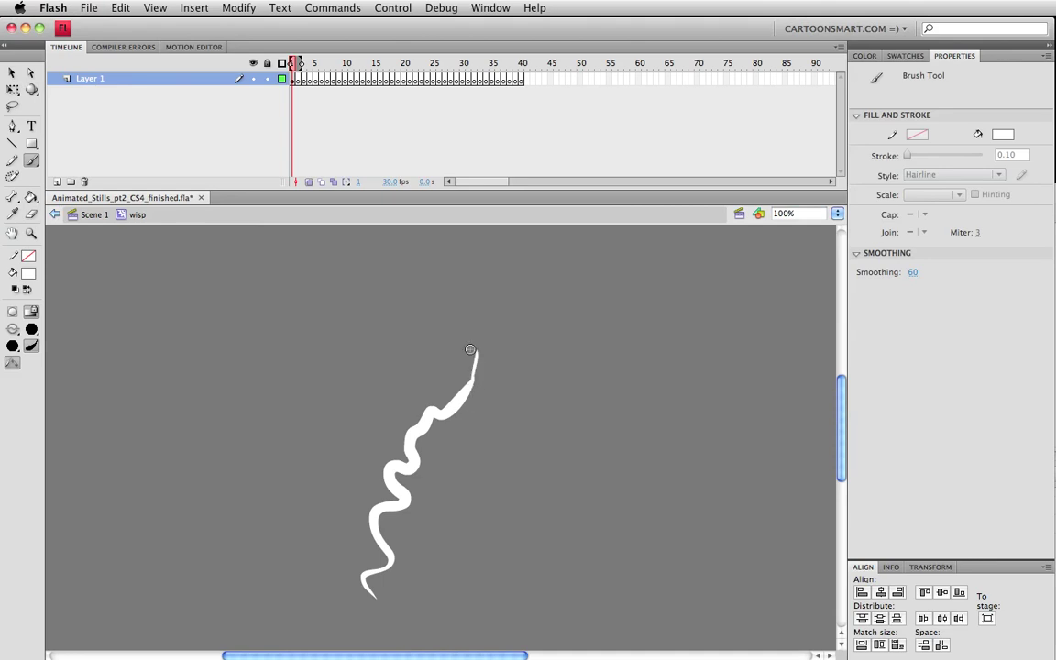
key("super+z")
left_click_drag(470, 393, 482, 360)
key("super+z")
Step: Paint the wisp on frames 2, 3 and 4, tracing the onion-skinned stroke and shifting its curves slightly left each frame
key("period")
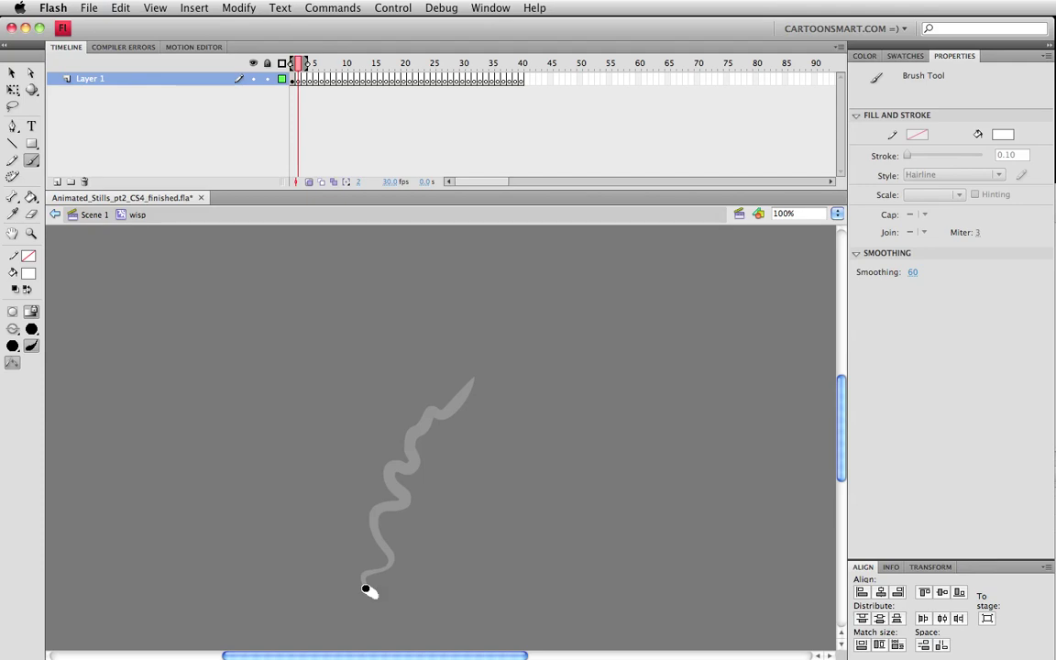
key("super+z")
mouse_move(366, 567)
left_mouse_down()
mouse_move(388, 557)
mouse_move(363, 528)
mouse_move(384, 499)
mouse_move(381, 461)
mouse_move(417, 410)
mouse_move(479, 359)
left_mouse_up()
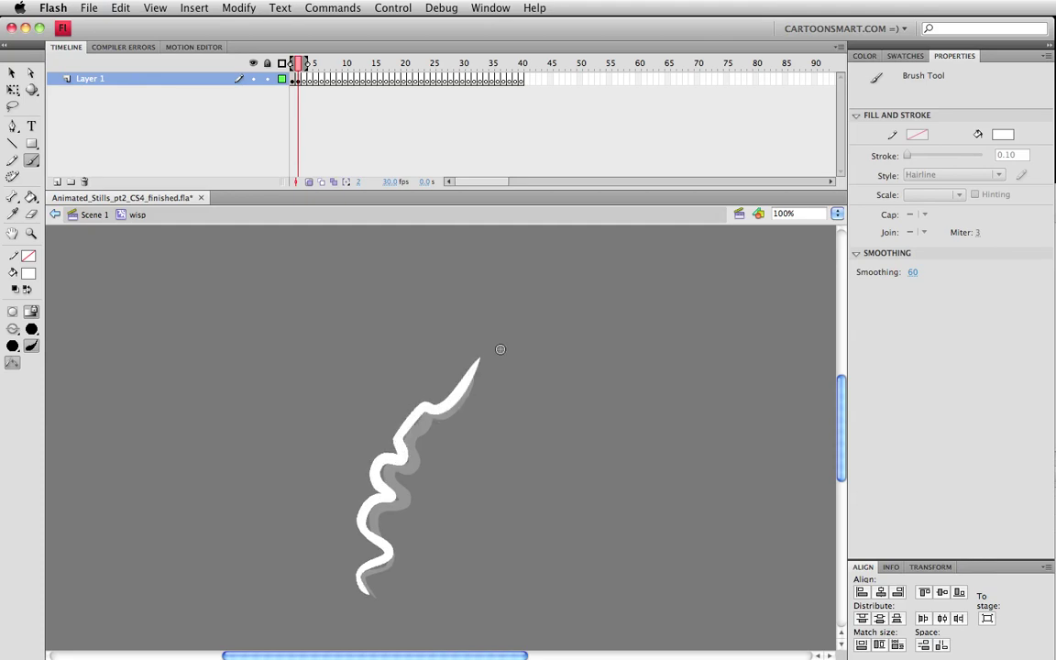
key("period")
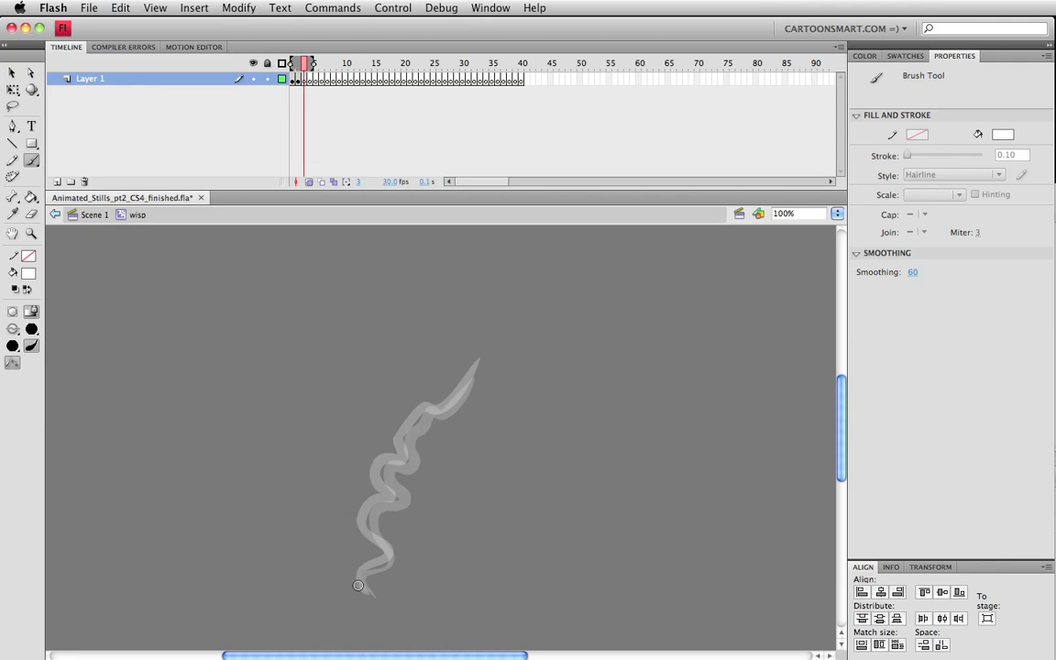
mouse_move(355, 568)
left_mouse_down()
mouse_move(371, 557)
mouse_move(349, 525)
mouse_move(365, 462)
mouse_move(406, 411)
mouse_move(482, 354)
left_mouse_up()
key("period")
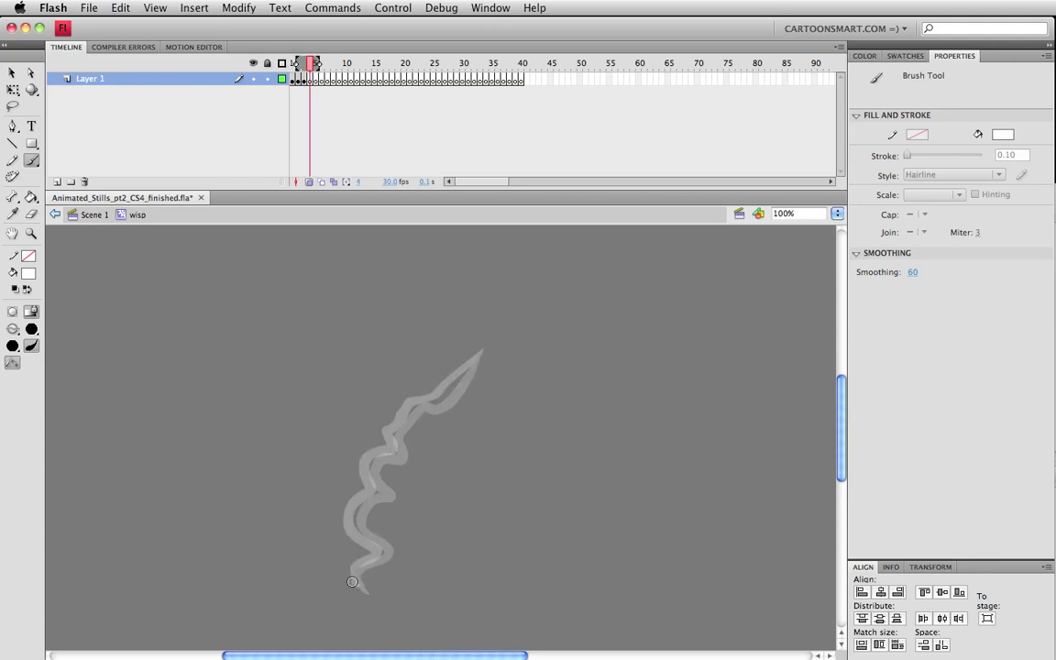
mouse_move(362, 555)
left_mouse_down()
mouse_move(342, 544)
mouse_move(335, 511)
mouse_move(355, 493)
mouse_move(370, 443)
mouse_move(400, 396)
mouse_move(482, 354)
left_mouse_up()
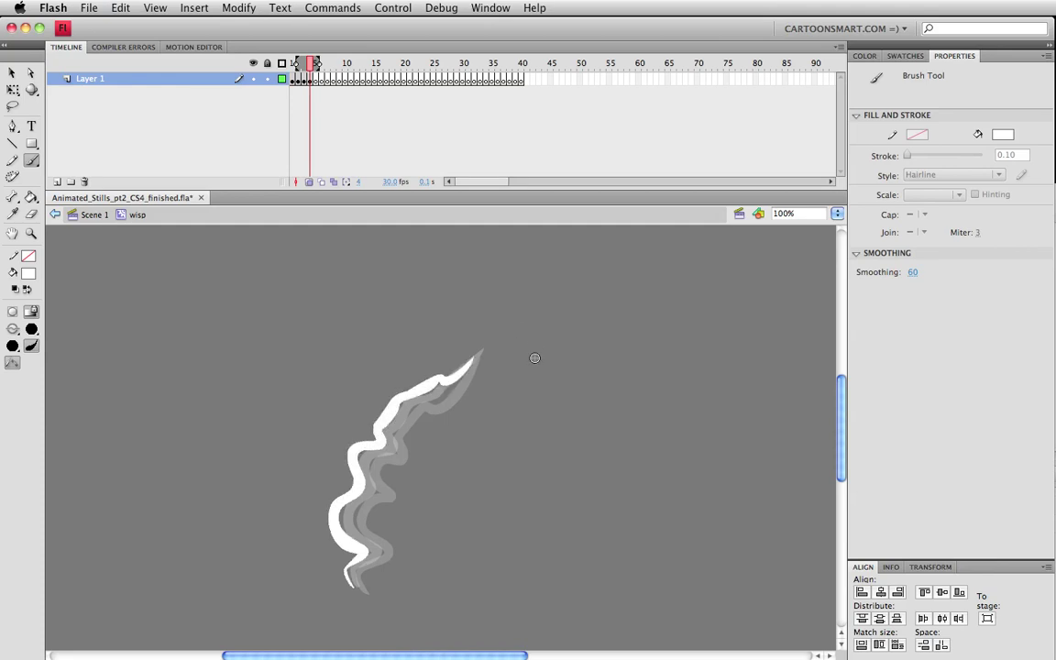
Step: Paint the wisp on frames 5, 6 and 7, bowing it further left and thickening the upper bend on frame 7
key("period")
mouse_move(375, 546)
left_mouse_down()
mouse_move(344, 568)
mouse_move(323, 540)
mouse_move(349, 436)
mouse_move(370, 432)
mouse_move(379, 408)
mouse_move(430, 363)
mouse_move(447, 362)
left_mouse_up()
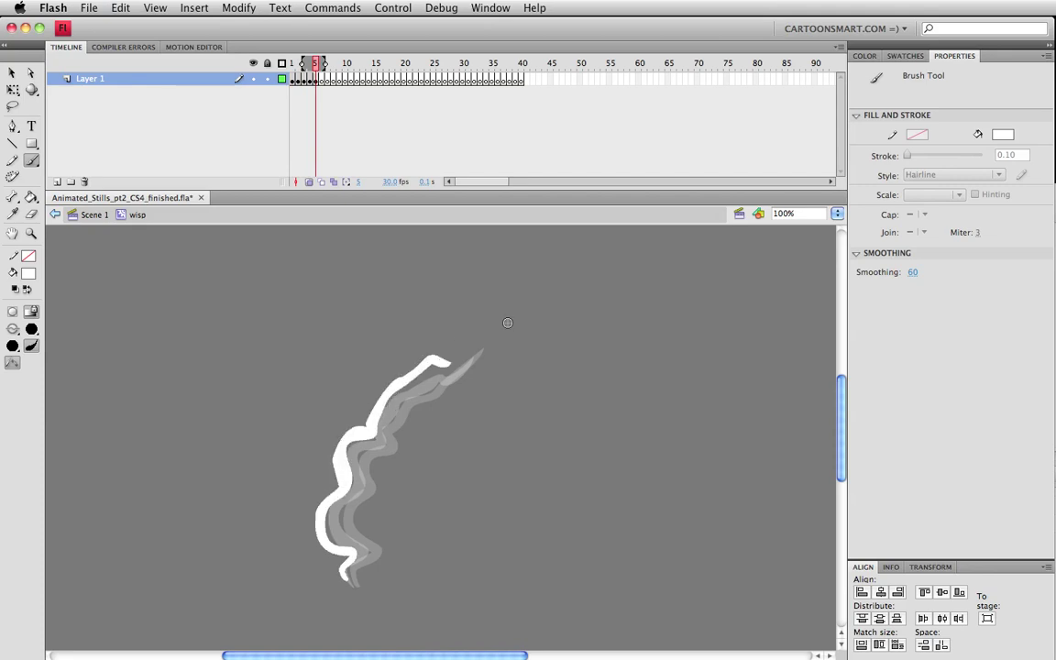
key("period")
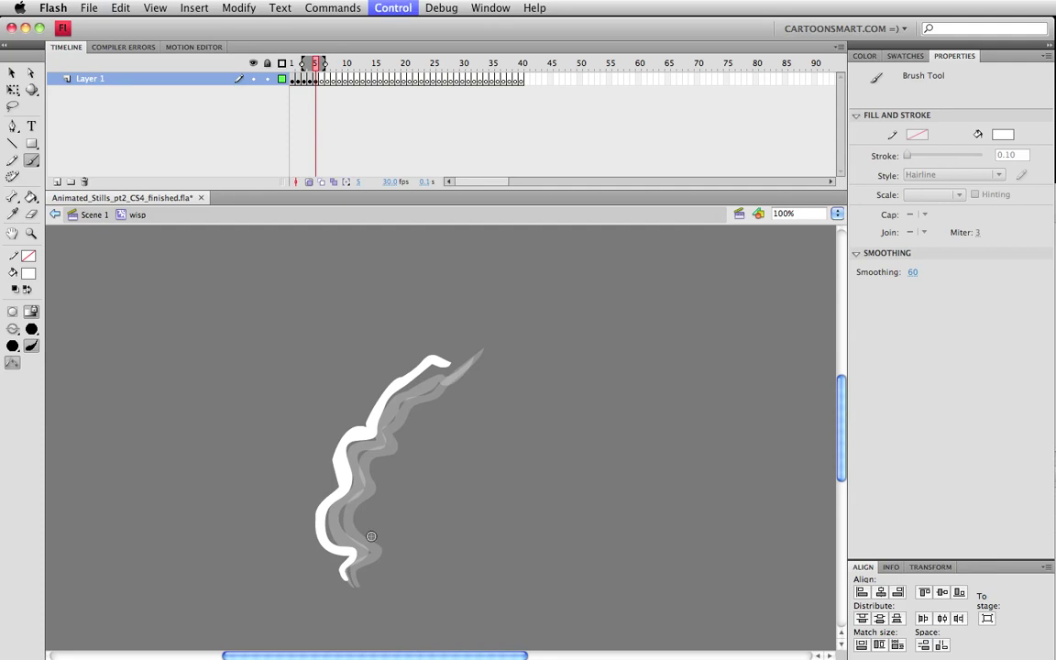
mouse_move(340, 560)
left_mouse_down()
mouse_move(309, 530)
mouse_move(325, 449)
mouse_move(383, 384)
mouse_move(436, 358)
left_mouse_up()
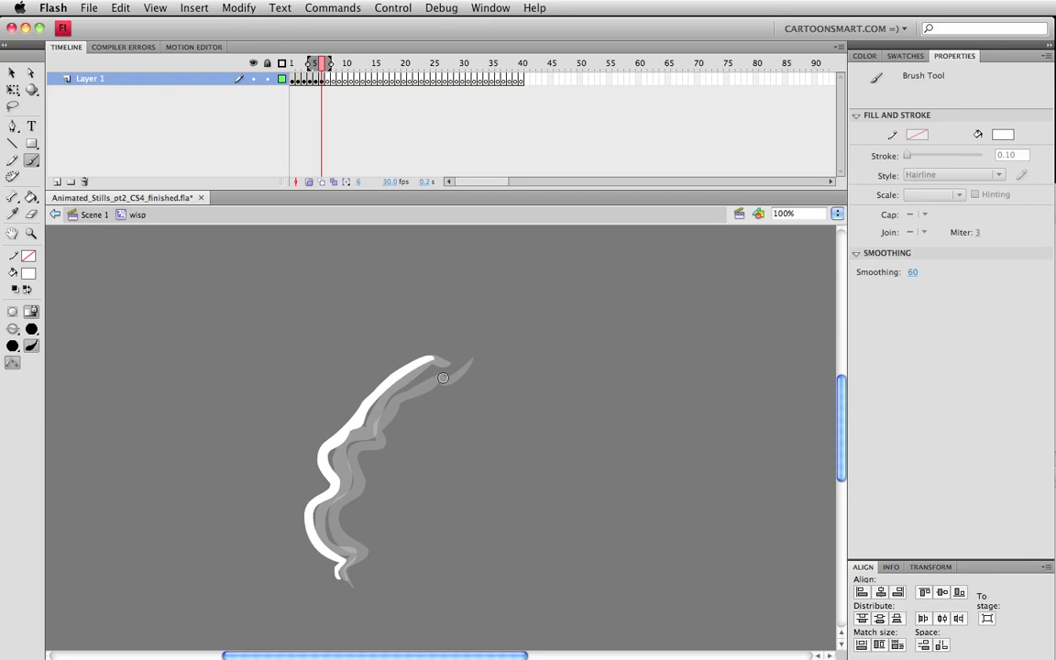
key("period")
mouse_move(332, 571)
left_mouse_down()
mouse_move(299, 521)
mouse_move(321, 486)
mouse_move(315, 445)
mouse_move(343, 418)
mouse_move(334, 388)
mouse_move(367, 384)
mouse_move(400, 360)
mouse_move(448, 350)
left_mouse_up()
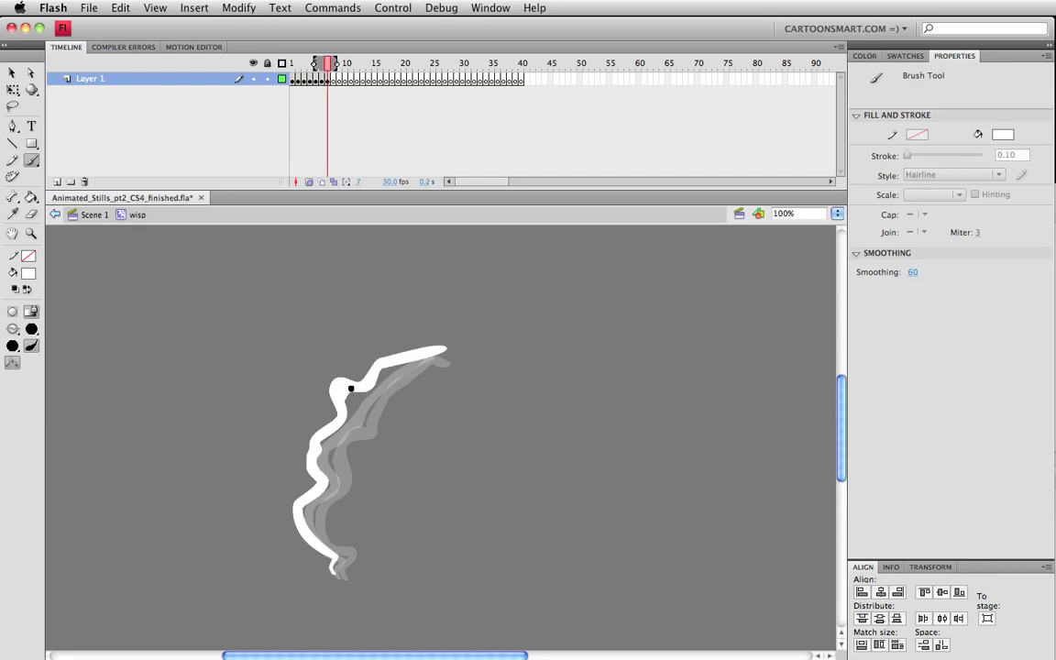
Step: Paint the wisp on frames 8, 9 and 10, drifting it left of the onion skins and raising its upper bend
key("period")
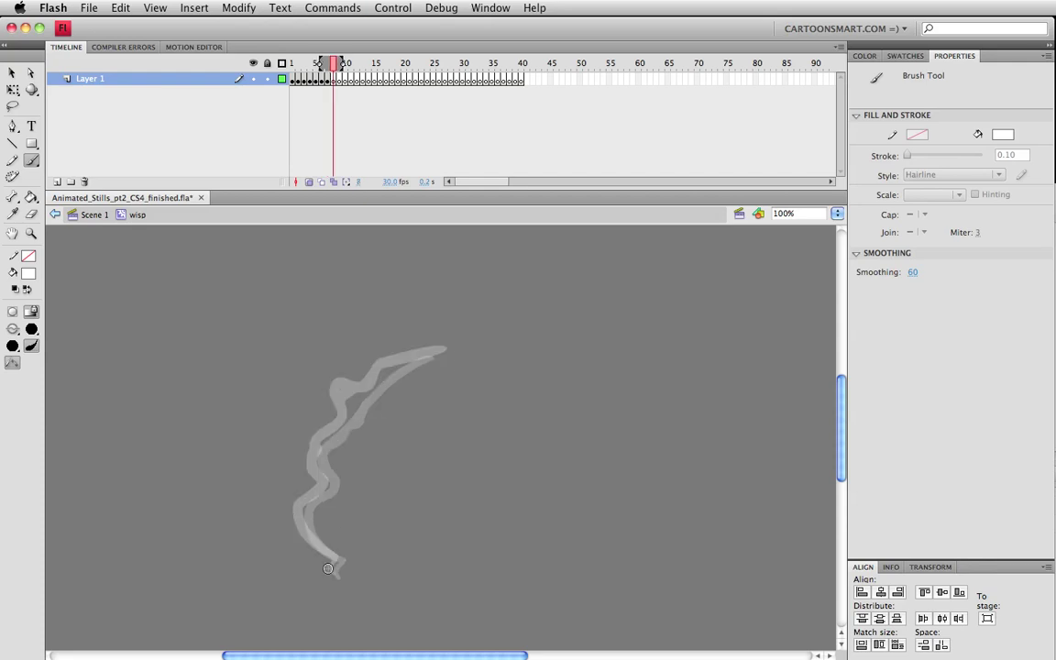
mouse_move(305, 550)
left_mouse_down()
mouse_move(300, 541)
mouse_move(289, 506)
mouse_move(309, 486)
mouse_move(300, 446)
mouse_move(328, 412)
mouse_move(327, 382)
mouse_move(376, 356)
left_mouse_up()
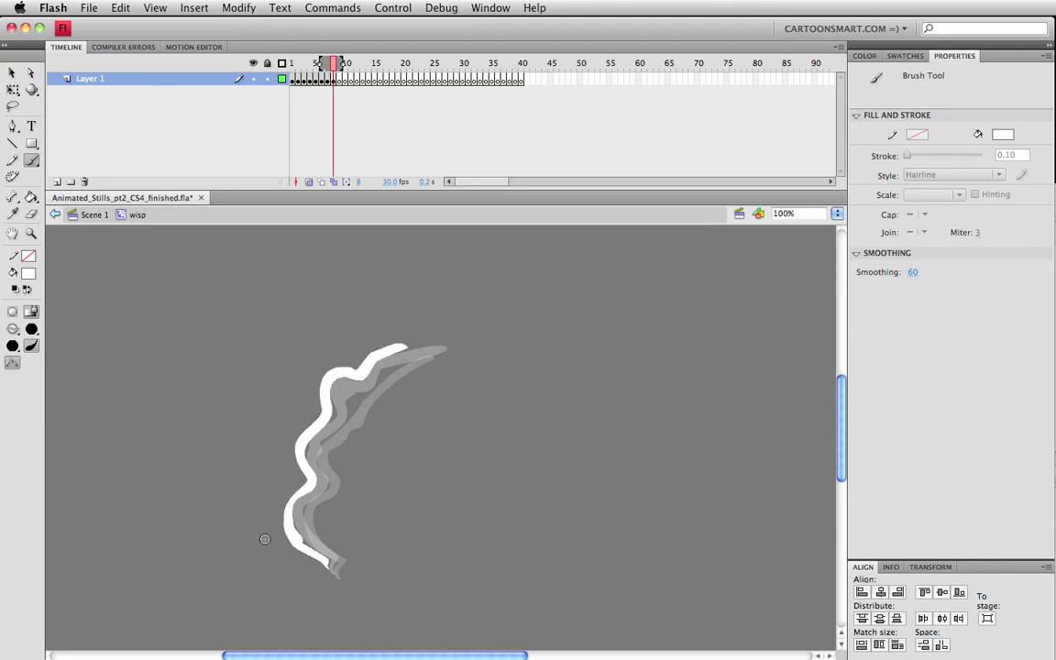
key("period")
mouse_move(315, 561)
left_mouse_down()
mouse_move(279, 512)
mouse_move(295, 486)
left_mouse_up()
mouse_move(297, 485)
left_mouse_down()
mouse_move(288, 435)
mouse_move(303, 426)
mouse_move(311, 383)
mouse_move(332, 359)
mouse_move(405, 329)
left_mouse_up()
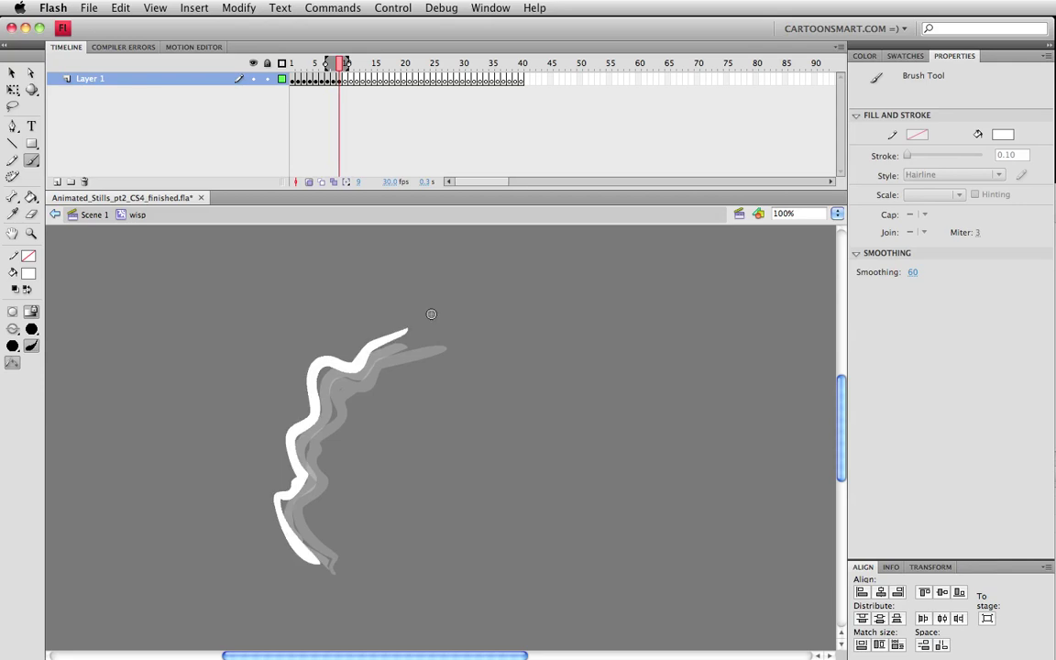
key("period")
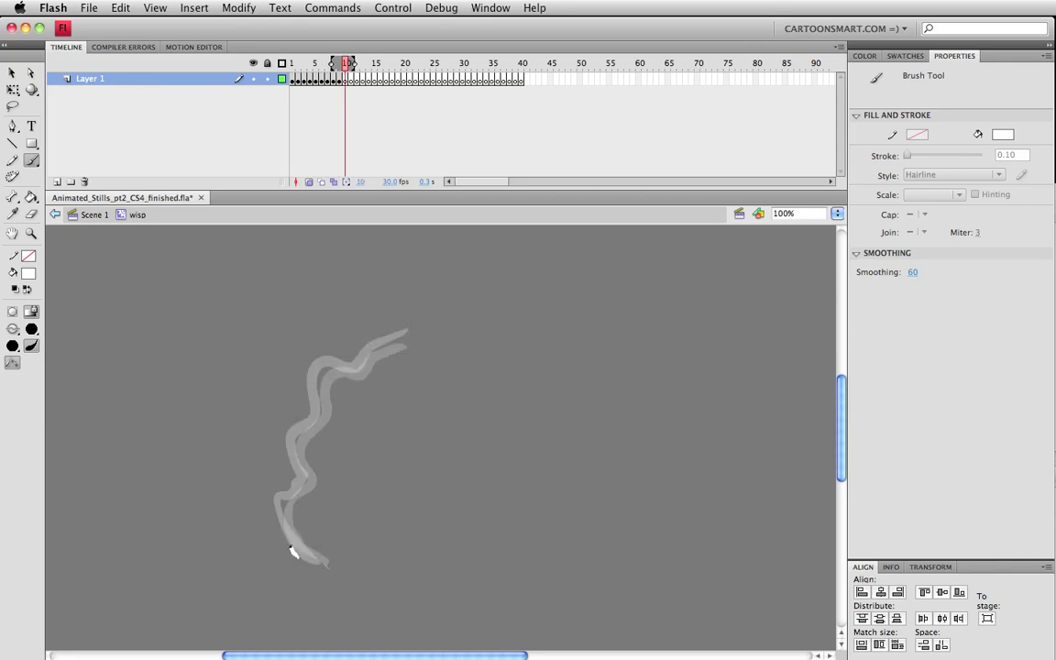
mouse_move(291, 550)
left_mouse_down()
mouse_move(266, 493)
mouse_move(291, 473)
mouse_move(280, 430)
mouse_move(305, 401)
mouse_move(305, 344)
mouse_move(328, 342)
mouse_move(305, 365)
mouse_move(403, 319)
left_mouse_up()
Step: Paint the wisp on frames 11 and 12 with a wider, higher upper curl, and advance to frame 13
key("period")
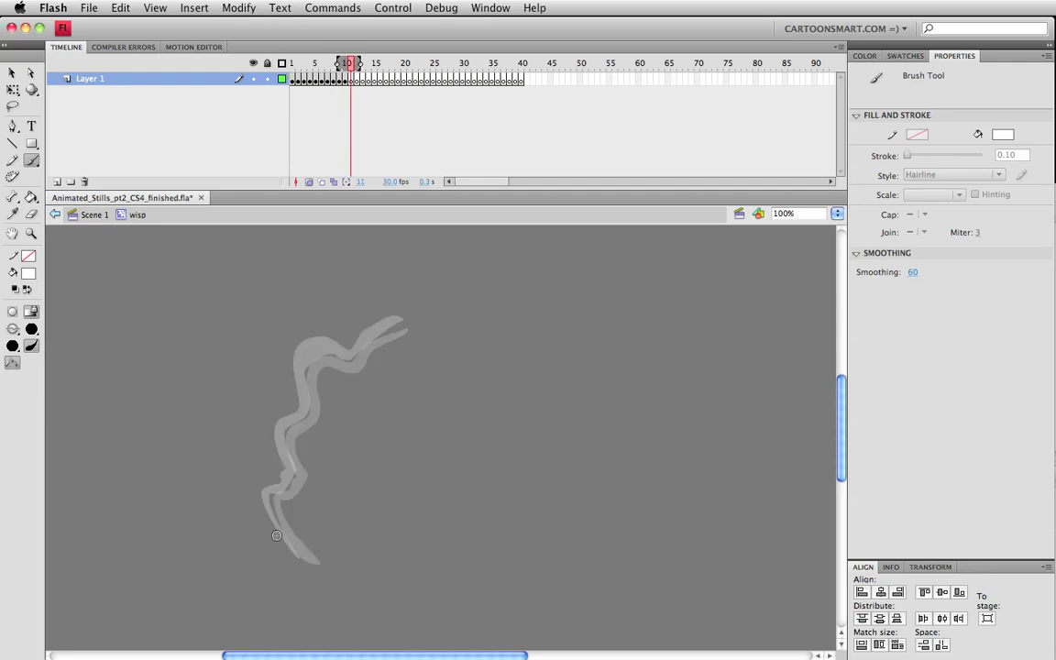
mouse_move(287, 548)
left_mouse_down()
mouse_move(248, 487)
mouse_move(273, 467)
mouse_move(288, 341)
mouse_move(309, 318)
mouse_move(349, 334)
mouse_move(411, 315)
left_mouse_up()
left_click_drag(294, 354, 308, 331)
key("period")
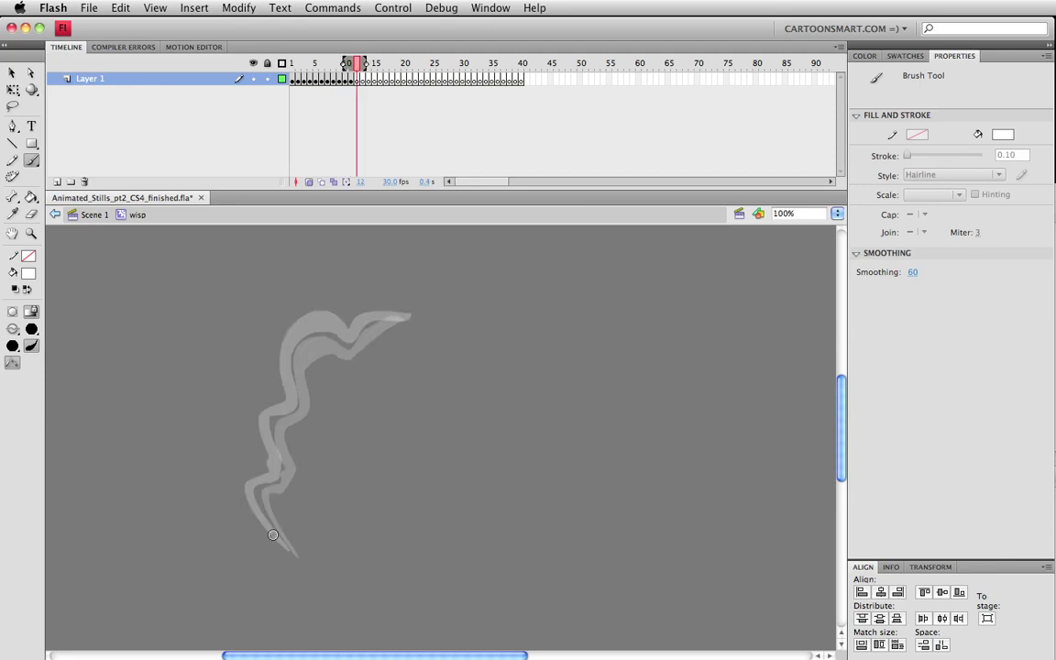
mouse_move(273, 535)
left_mouse_down()
mouse_move(247, 511)
mouse_move(241, 487)
mouse_move(265, 471)
mouse_move(251, 419)
mouse_move(279, 396)
mouse_move(275, 326)
mouse_move(291, 308)
mouse_move(271, 358)
mouse_move(292, 317)
mouse_move(316, 303)
mouse_move(292, 308)
mouse_move(368, 304)
left_mouse_up()
key("period")
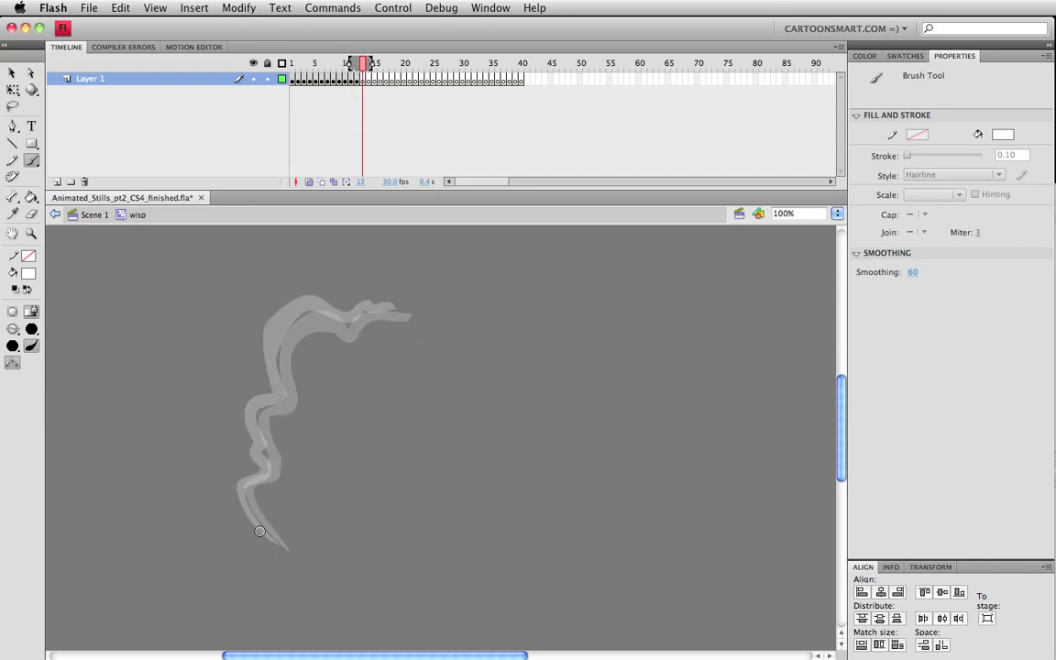
Step: Paint the white smoke wisp on frames 13 and 14, each up and left of the previous drawing, thickening frame 14's upper curve
mouse_move(259, 531)
left_mouse_down()
mouse_move(238, 498)
mouse_move(246, 439)
mouse_move(231, 404)
mouse_move(259, 379)
mouse_move(263, 304)
mouse_move(294, 281)
mouse_move(342, 304)
mouse_move(390, 291)
left_mouse_up()
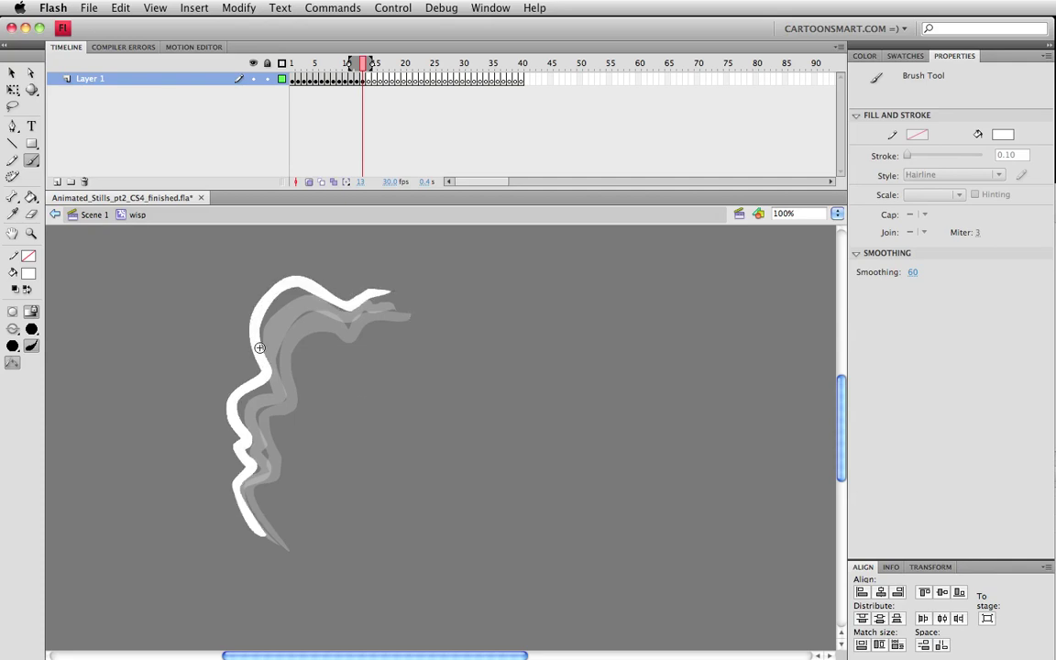
key(".")
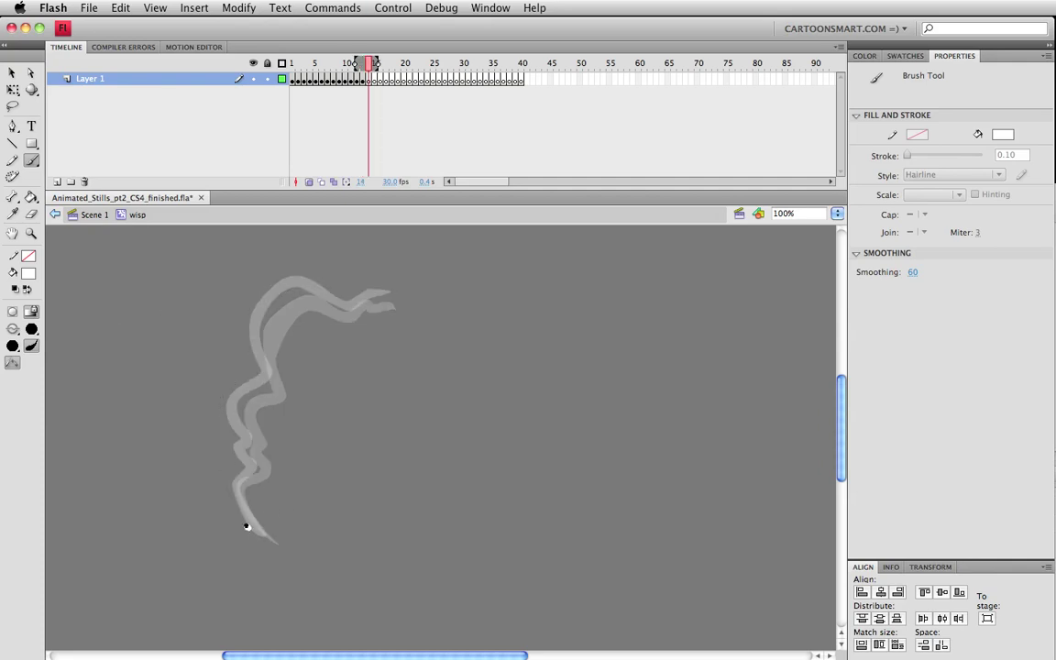
mouse_move(247, 527)
left_mouse_down()
mouse_move(224, 482)
mouse_move(231, 455)
mouse_move(215, 409)
mouse_move(248, 360)
mouse_move(243, 295)
mouse_move(302, 264)
mouse_move(372, 298)
left_mouse_up()
key(".")
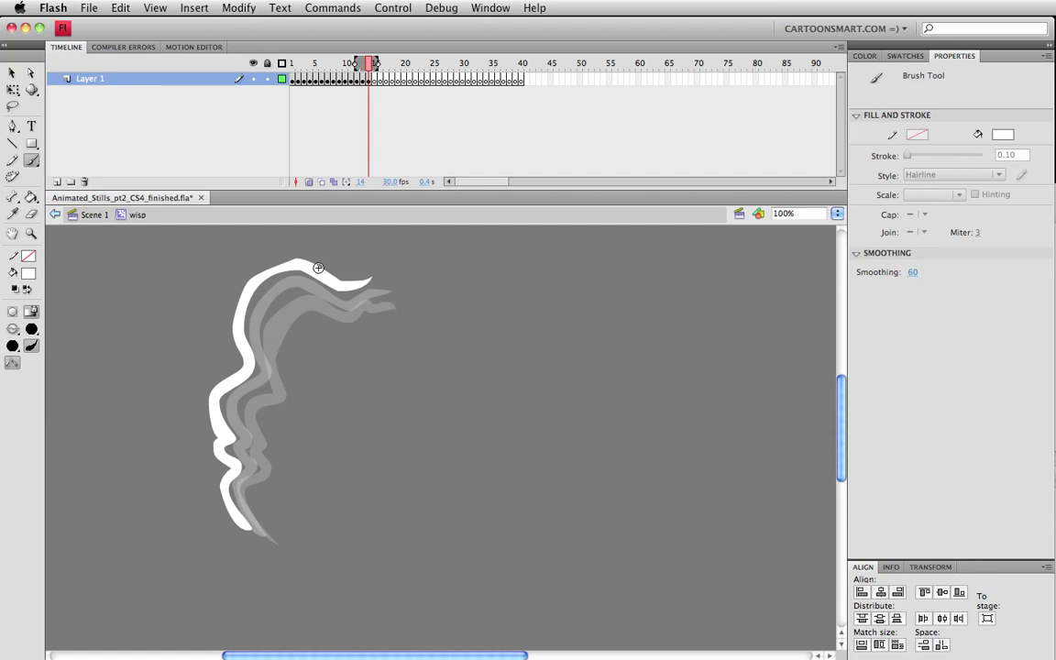
mouse_move(246, 317)
left_mouse_down()
mouse_move(248, 348)
mouse_move(265, 283)
mouse_move(274, 275)
mouse_move(255, 298)
mouse_move(325, 278)
left_mouse_up()
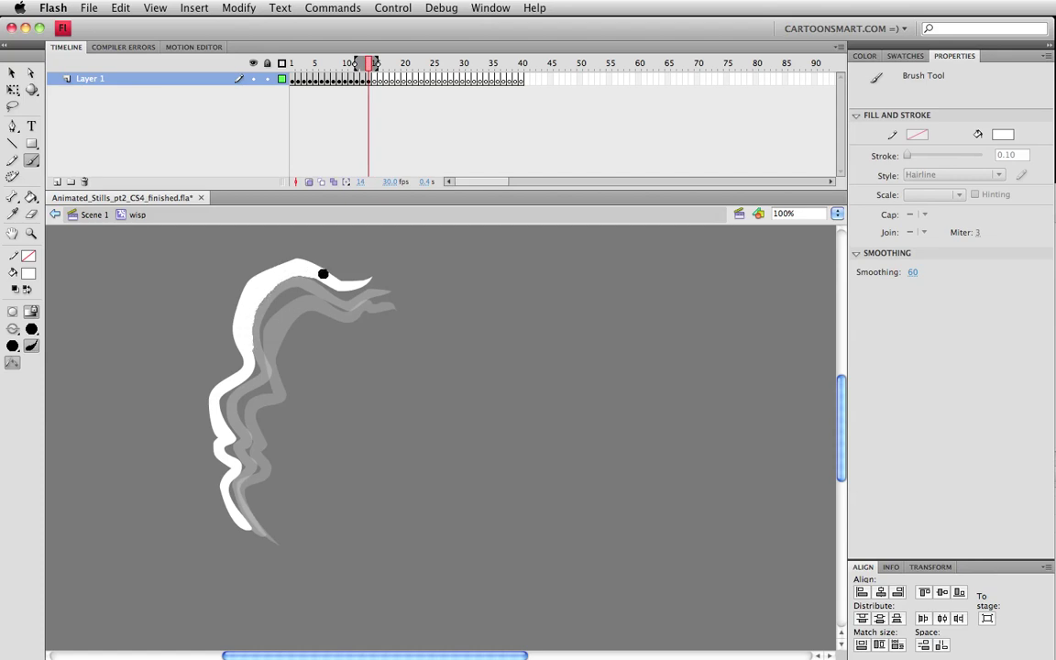
Step: Brush the wisp on frames 15 and 16 left of the onion-skinned shapes, filling out the upper bend on frame 15
key(".")
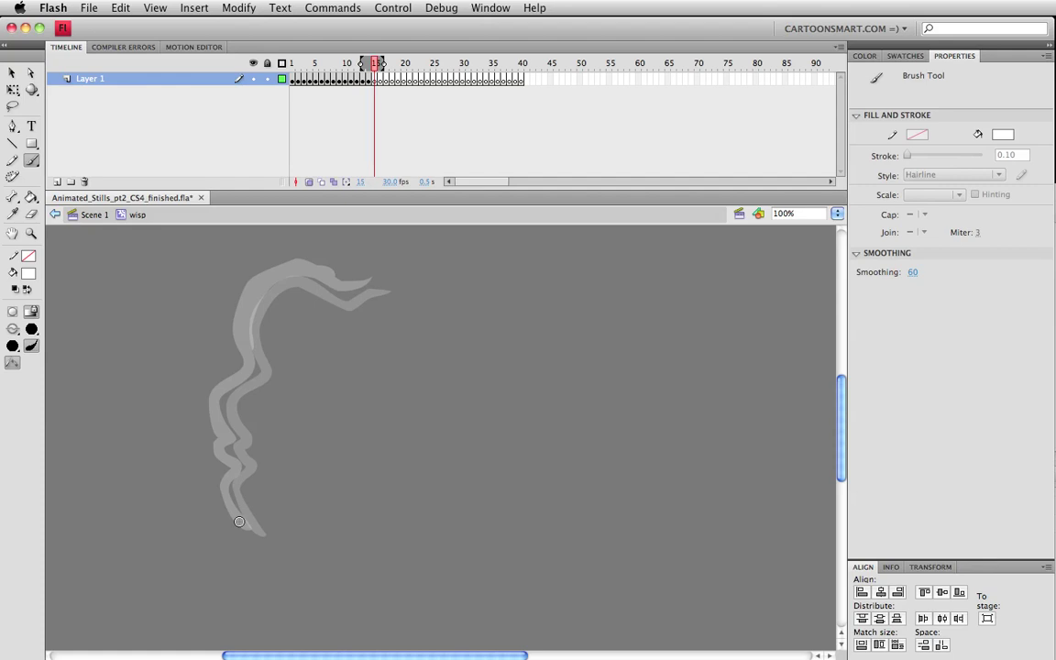
mouse_move(222, 475)
left_mouse_down()
mouse_move(201, 389)
mouse_move(230, 343)
mouse_move(222, 302)
mouse_move(236, 264)
mouse_move(271, 240)
mouse_move(323, 250)
mouse_move(352, 277)
left_mouse_up()
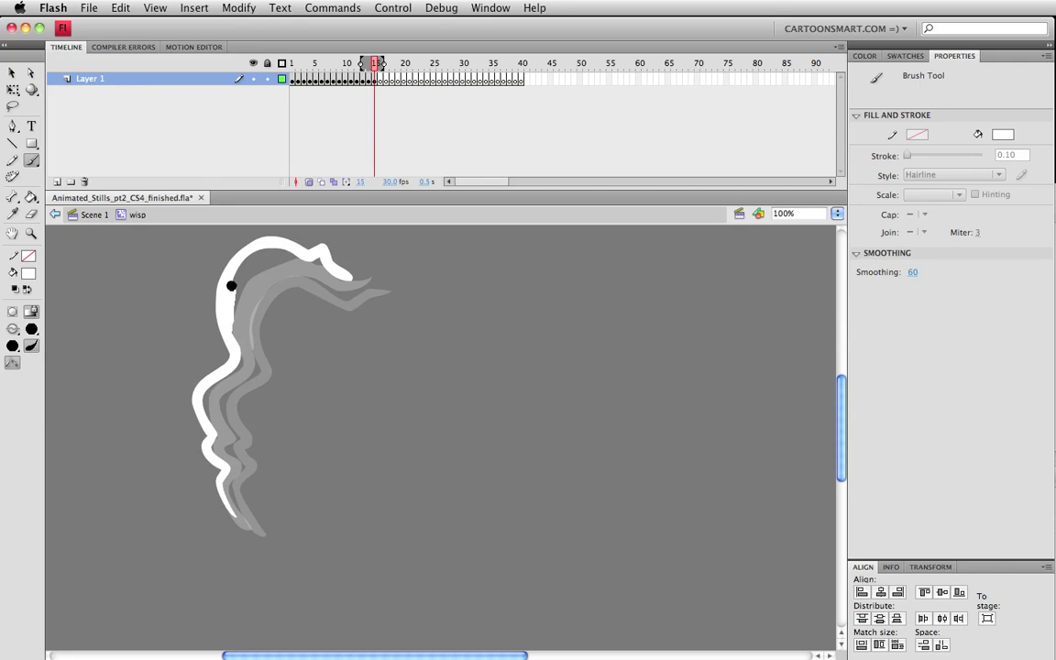
mouse_move(231, 286)
left_mouse_down()
mouse_move(249, 260)
mouse_move(285, 246)
mouse_move(259, 261)
mouse_move(231, 300)
mouse_move(229, 332)
mouse_move(221, 330)
left_mouse_up()
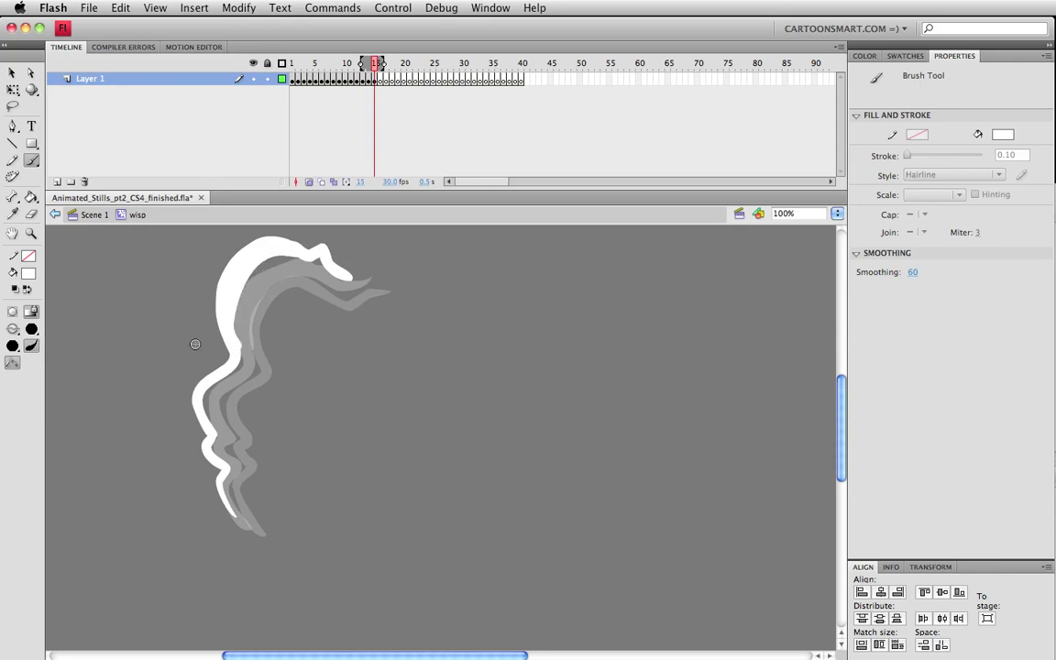
key(".")
mouse_move(222, 500)
left_mouse_down()
mouse_move(193, 451)
mouse_move(198, 431)
mouse_move(186, 412)
mouse_move(220, 338)
mouse_move(212, 286)
mouse_move(242, 251)
mouse_move(306, 243)
left_mouse_up()
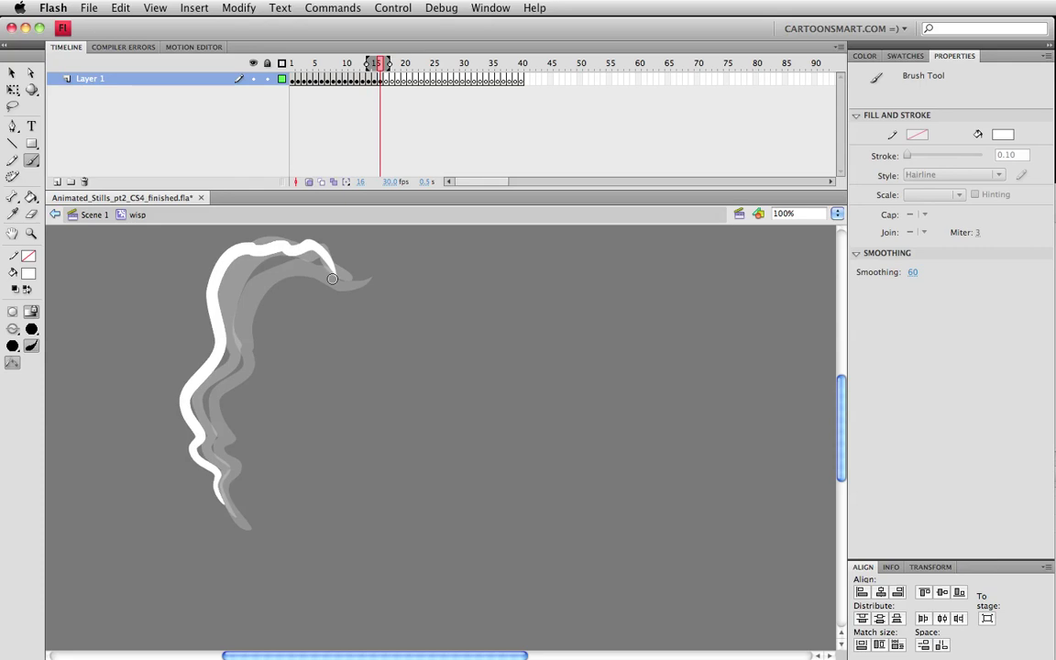
Step: Draw frame 17's wisp from the lower tail up, thicken its middle, and extend the curl across the top
key("period")
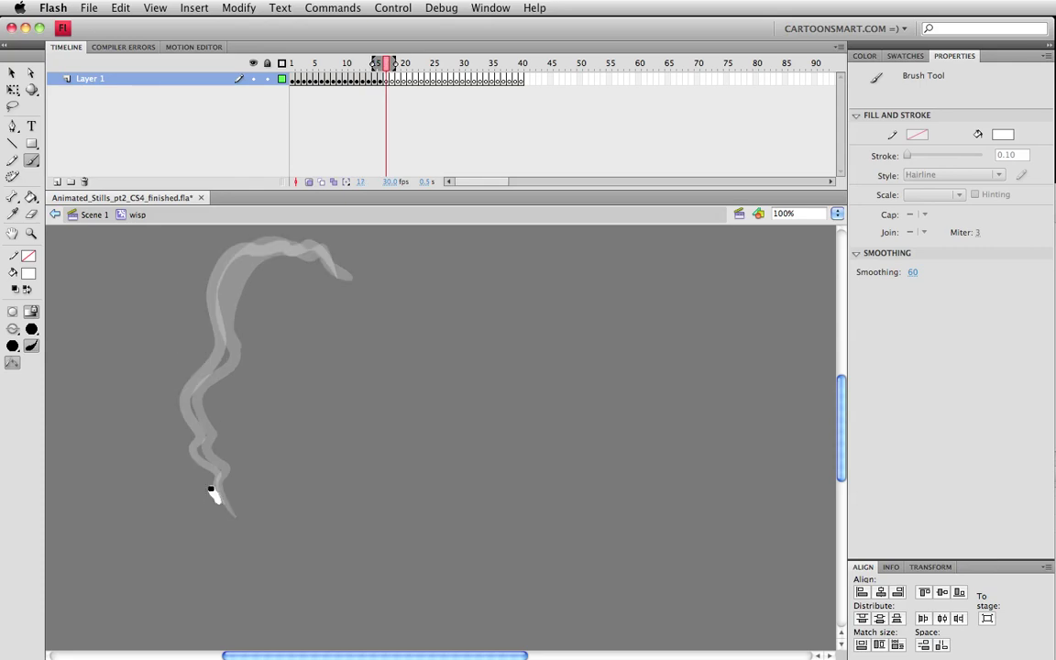
mouse_move(210, 491)
left_mouse_down()
mouse_move(189, 455)
mouse_move(174, 370)
mouse_move(175, 385)
mouse_move(179, 266)
left_mouse_up()
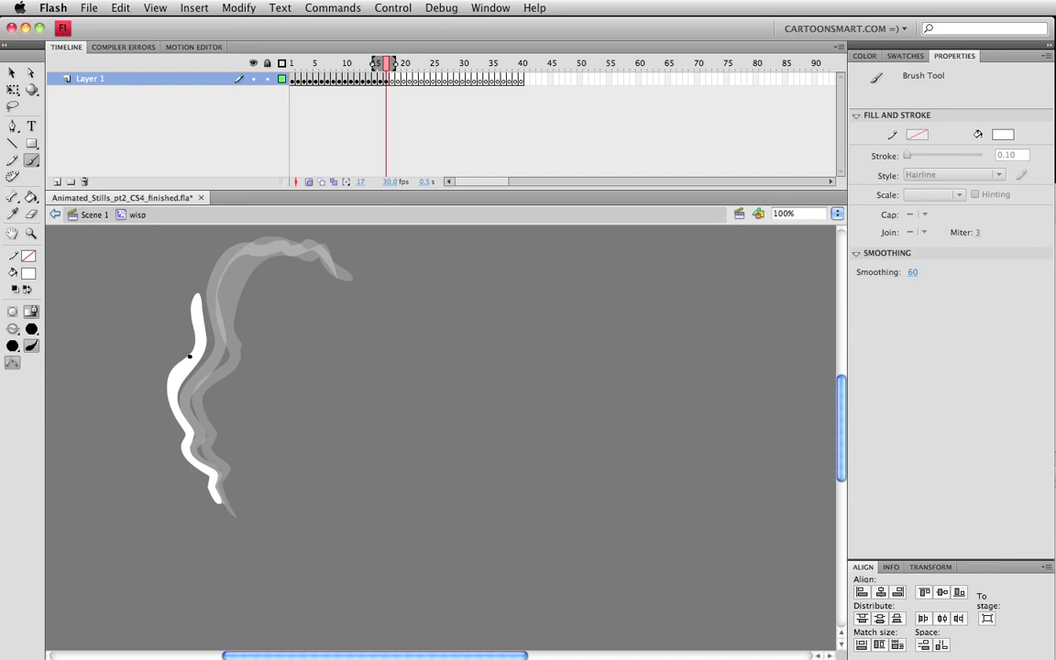
left_click_drag(190, 356, 189, 296)
mouse_move(192, 341)
left_mouse_down()
mouse_move(194, 276)
mouse_move(222, 246)
mouse_move(281, 240)
left_mouse_up()
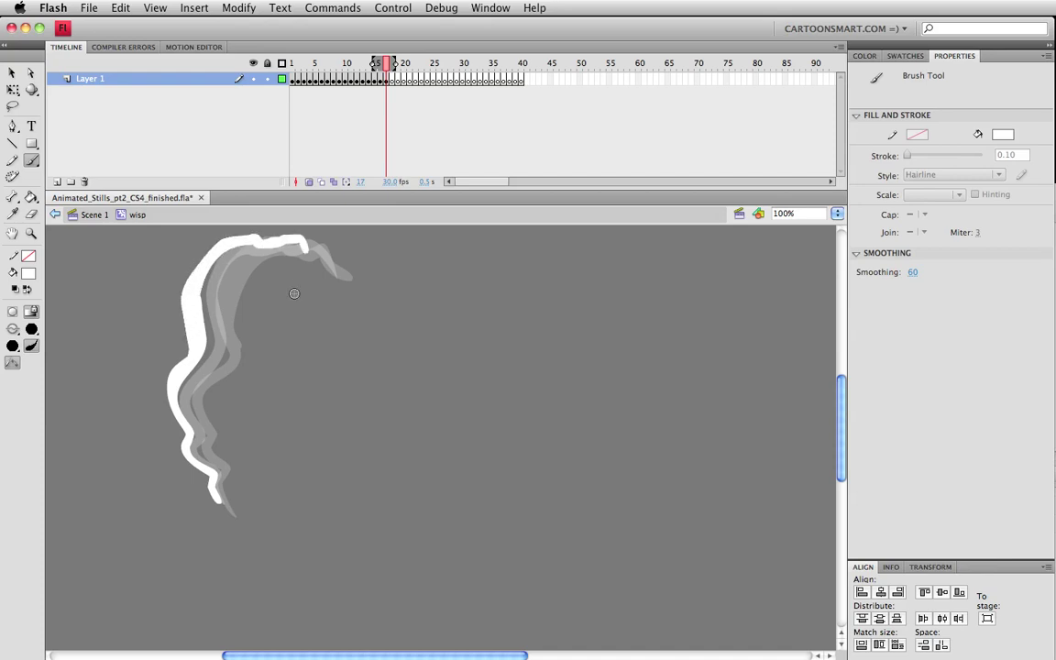
Step: Draw frame 18's wisp farther left, building up its upper bend and ending in a wavy tip at the top
key("period")
mouse_move(215, 500)
left_mouse_down()
mouse_move(161, 401)
mouse_move(182, 349)
mouse_move(173, 307)
left_mouse_up()
mouse_move(176, 356)
left_mouse_down()
mouse_move(170, 284)
mouse_move(176, 298)
mouse_move(188, 255)
left_mouse_up()
mouse_move(173, 303)
left_mouse_down()
mouse_move(184, 262)
mouse_move(207, 239)
mouse_move(278, 233)
left_mouse_up()
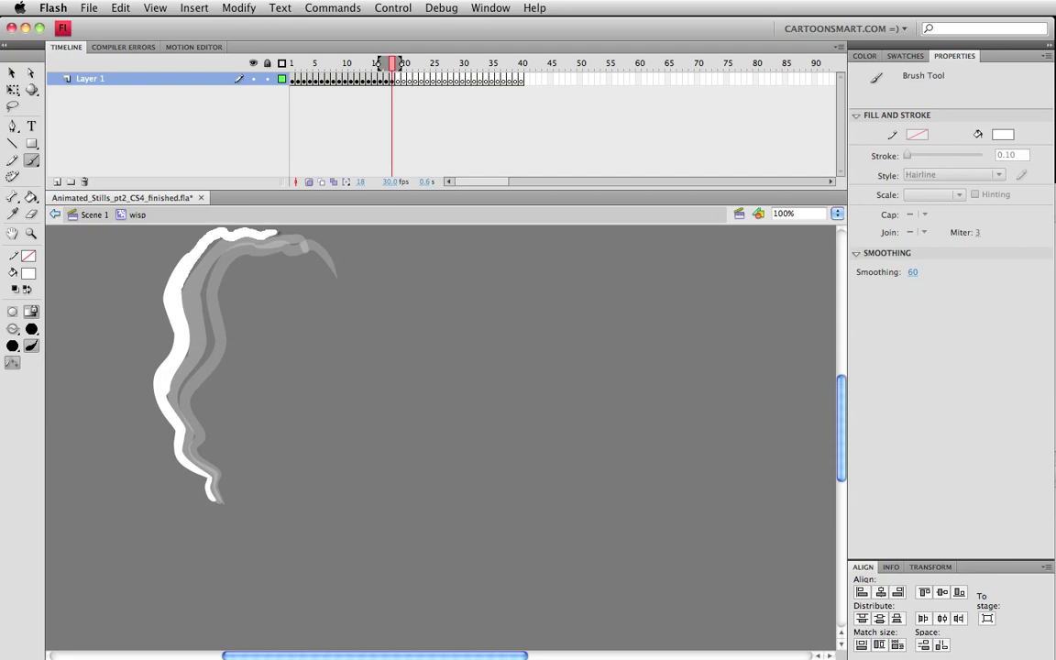
Step: Paint the wisp on frames 19 and 20, following the onion skins with a shorter top curl and a slightly leftward shift
key("period")
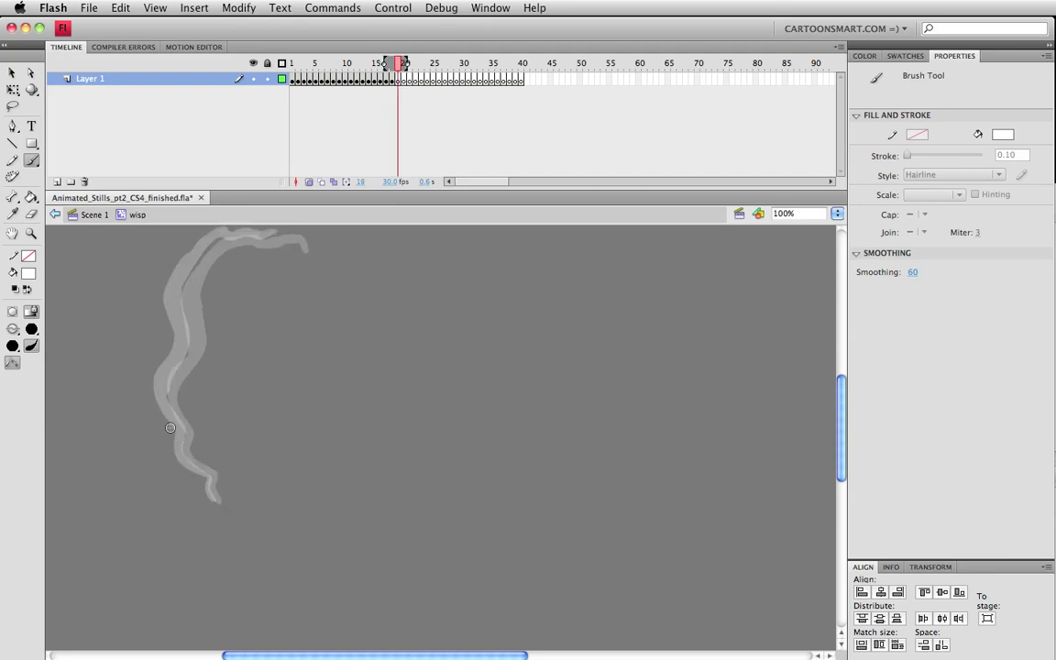
mouse_move(203, 483)
left_mouse_down()
mouse_move(146, 390)
mouse_move(144, 373)
mouse_move(153, 410)
mouse_move(154, 362)
mouse_move(150, 375)
mouse_move(164, 346)
mouse_move(148, 375)
mouse_move(166, 340)
mouse_move(158, 360)
mouse_move(160, 279)
mouse_move(159, 291)
mouse_move(198, 235)
mouse_move(250, 229)
left_mouse_up()
key("period")
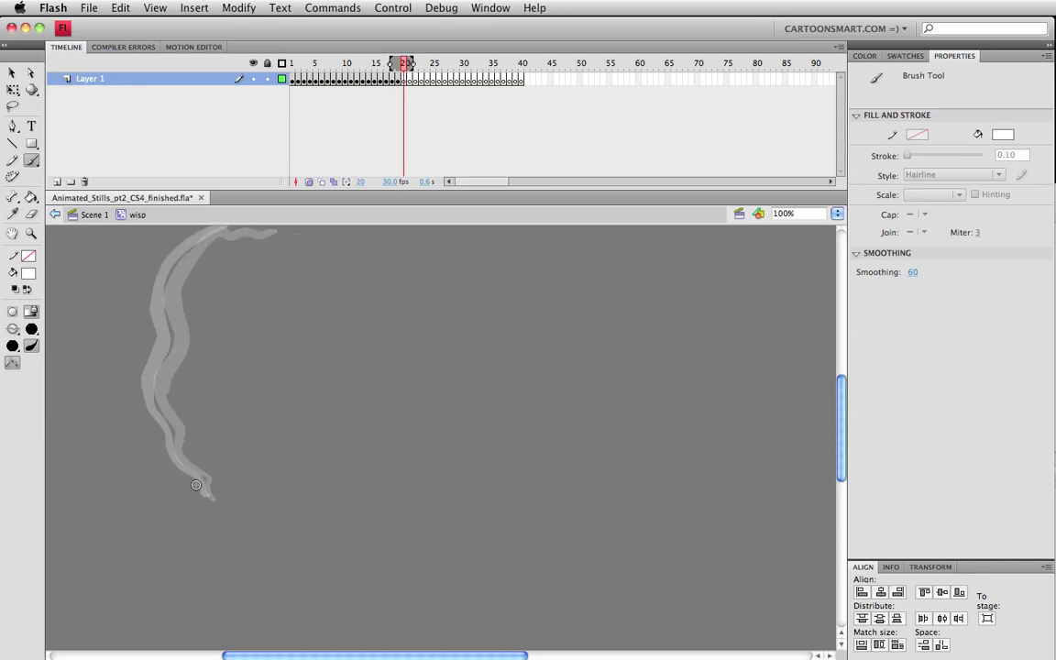
mouse_move(181, 474)
left_mouse_down()
mouse_move(138, 393)
mouse_move(147, 411)
mouse_move(136, 367)
mouse_move(149, 333)
mouse_move(144, 308)
mouse_move(174, 235)
mouse_move(235, 226)
left_mouse_up()
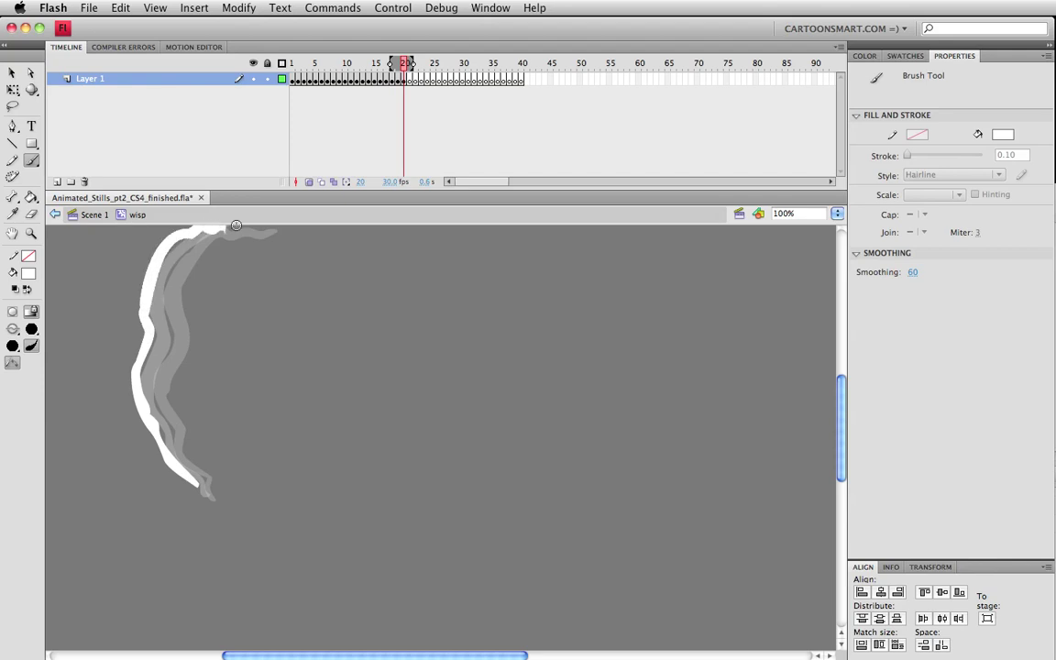
Step: Paint the wavy, arc-shaped wisp on frames 21 and 22, shifting each left of the previous drawing and shortening its top tip
left_click_drag(206, 305, 272, 391)
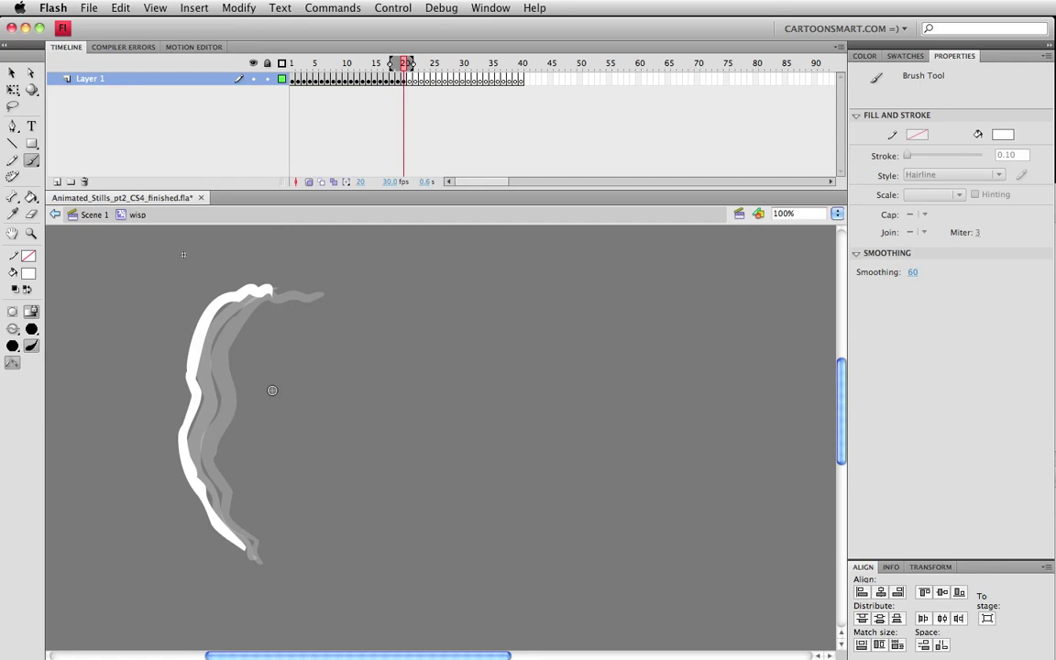
key("period")
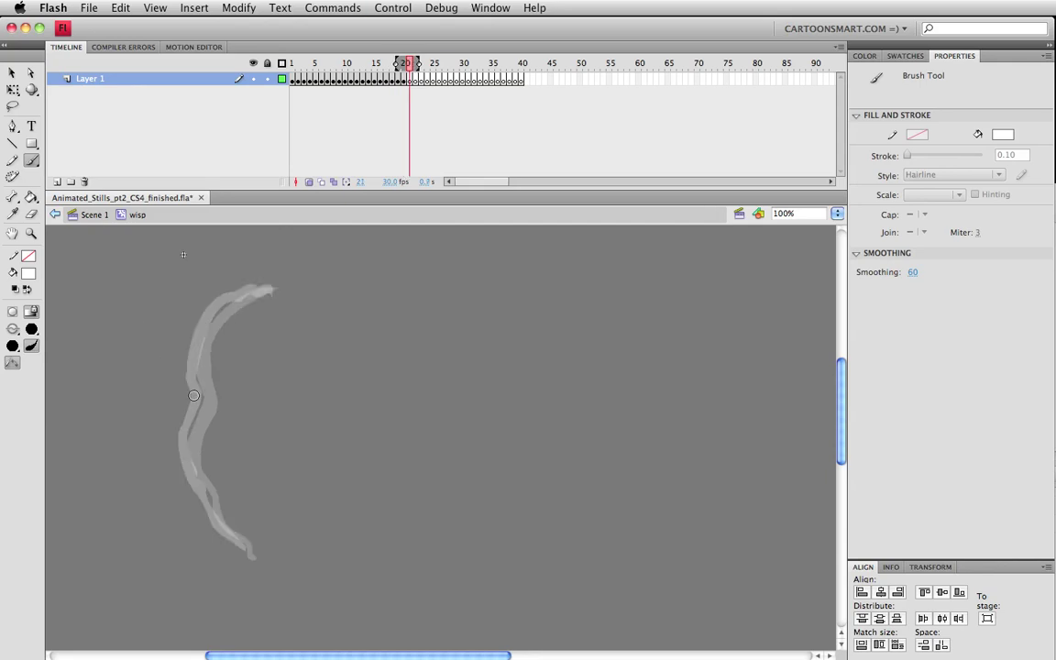
mouse_move(221, 537)
left_mouse_down()
mouse_move(177, 478)
mouse_move(170, 440)
mouse_move(180, 418)
mouse_move(181, 334)
mouse_move(199, 298)
mouse_move(195, 320)
mouse_move(213, 298)
left_mouse_up()
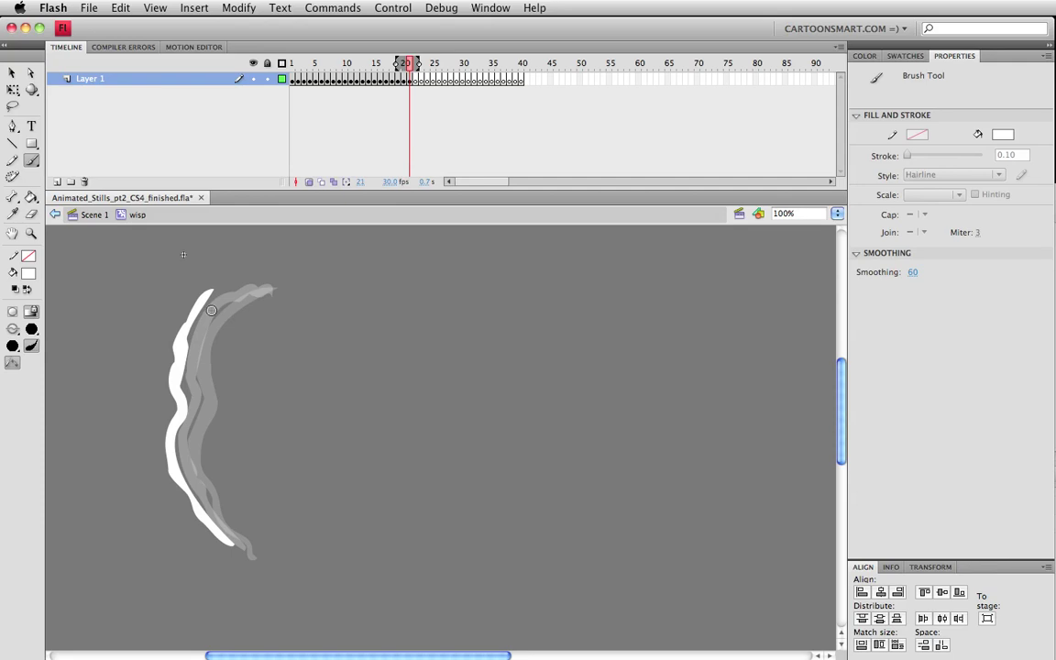
left_click_drag(209, 296, 250, 277)
key("period")
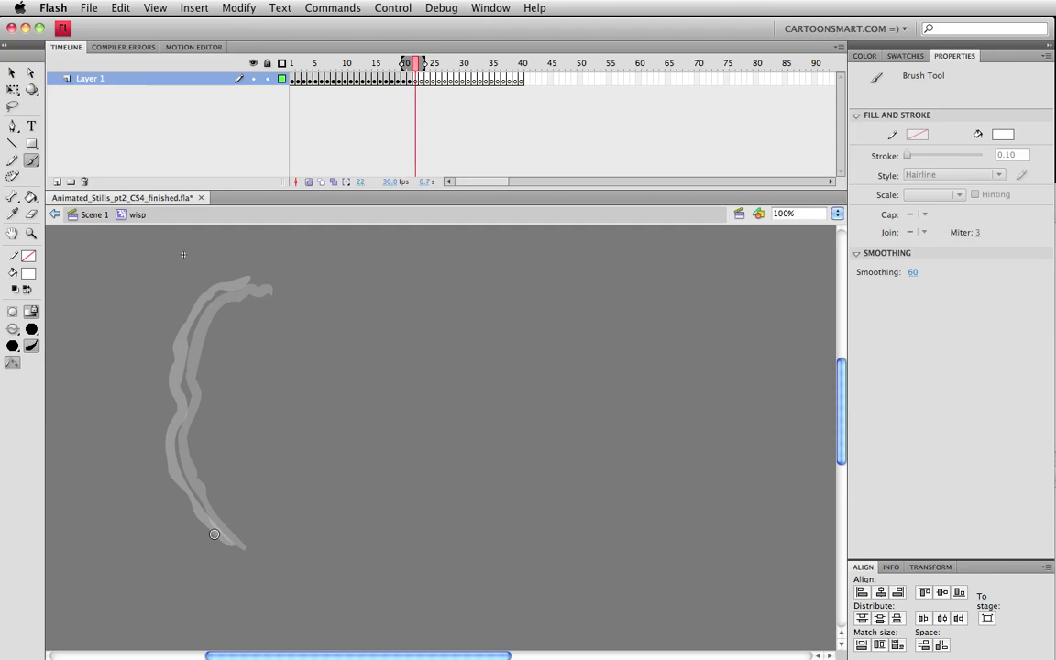
mouse_move(210, 531)
left_mouse_down()
mouse_move(163, 484)
mouse_move(158, 426)
mouse_move(172, 406)
mouse_move(161, 382)
mouse_move(168, 334)
mouse_move(189, 293)
mouse_move(223, 272)
left_mouse_up()
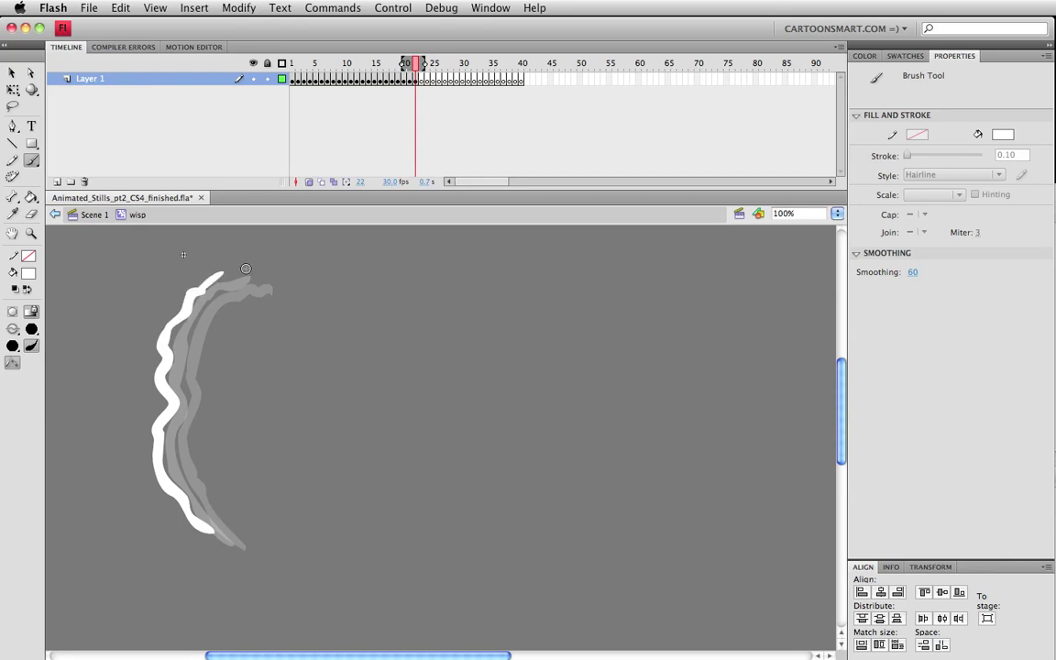
Step: Paint a thinner wavy wisp with a tapered upper tip on frames 23 and 24, each left of the previous drawing
key(".")
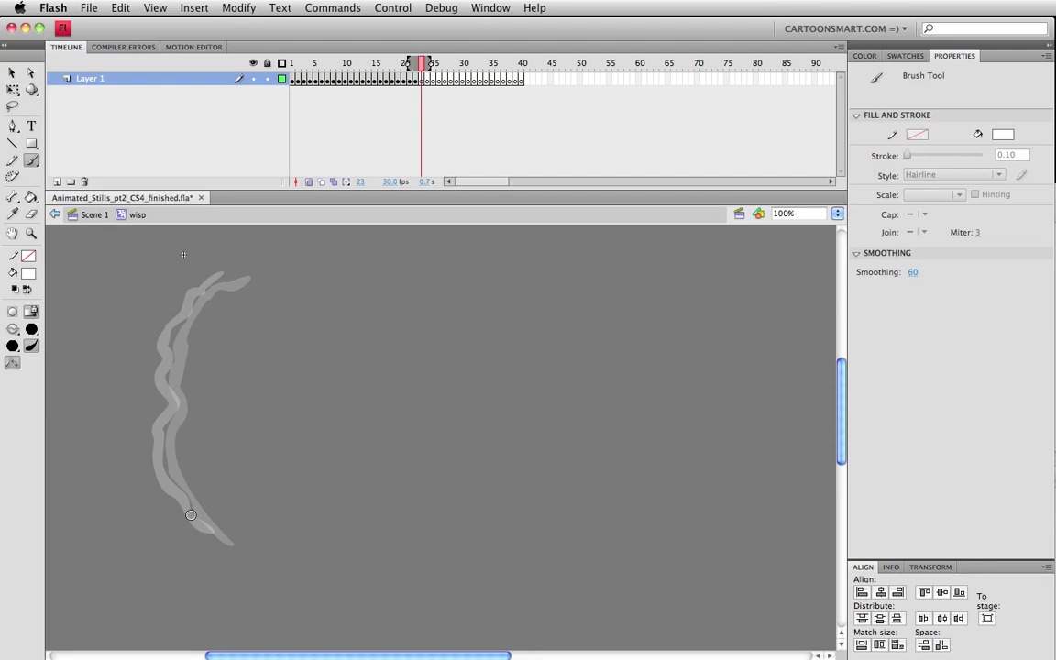
mouse_move(188, 518)
left_mouse_down()
mouse_move(154, 488)
mouse_move(146, 448)
mouse_move(156, 332)
mouse_move(186, 287)
left_mouse_up()
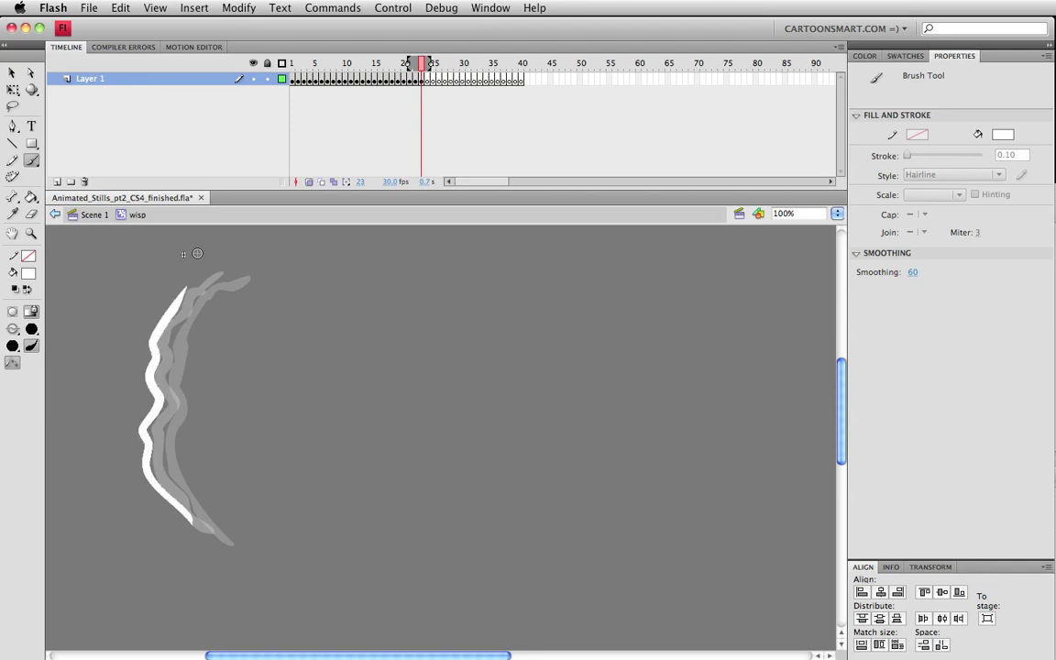
key(".")
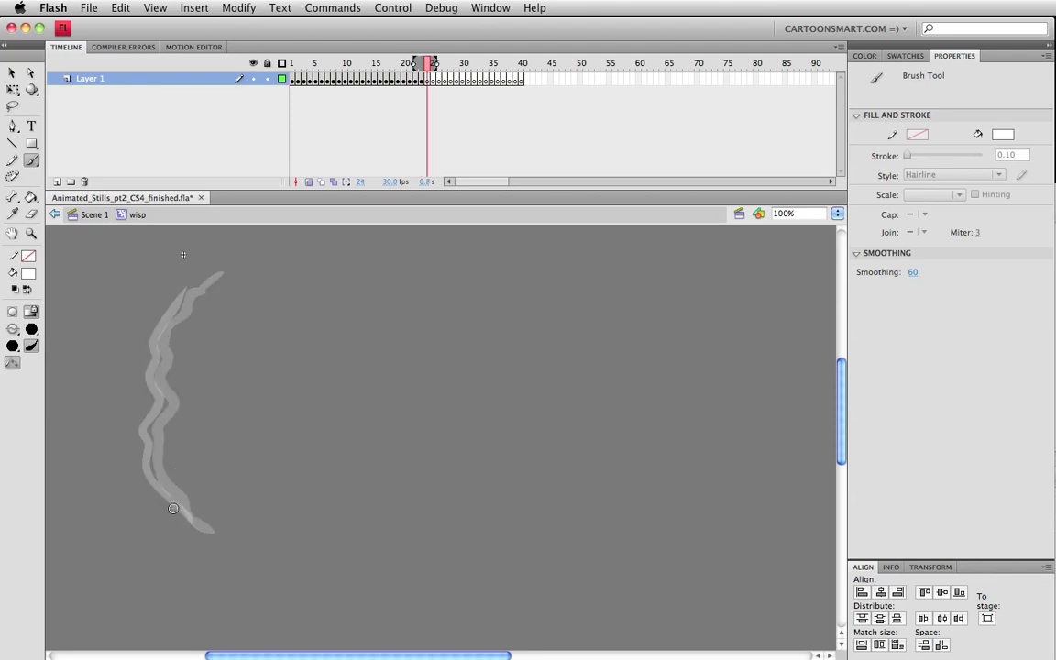
mouse_move(174, 509)
left_mouse_down()
mouse_move(129, 446)
mouse_move(144, 401)
mouse_move(136, 370)
mouse_move(151, 275)
left_mouse_up()
Step: Paint the shrinking wisp on frames 25 and 26, with a broader middle and a pointed upper end
key("period")
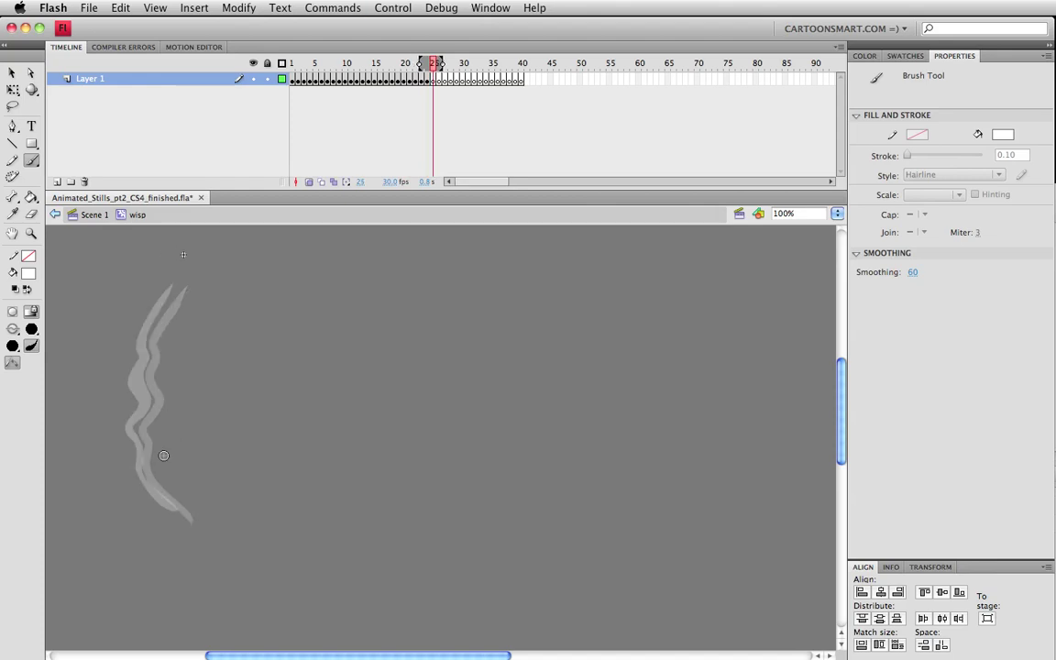
mouse_move(131, 476)
left_mouse_down()
mouse_move(113, 431)
mouse_move(115, 377)
mouse_move(135, 345)
mouse_move(143, 295)
left_mouse_up()
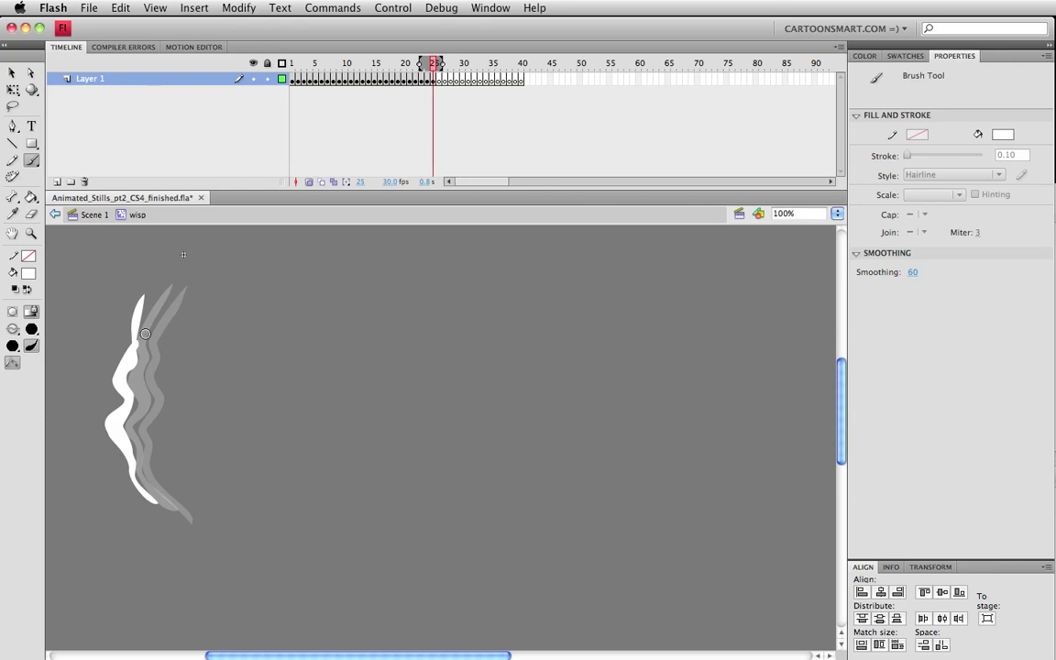
left_click_drag(137, 337, 163, 294)
key(".")
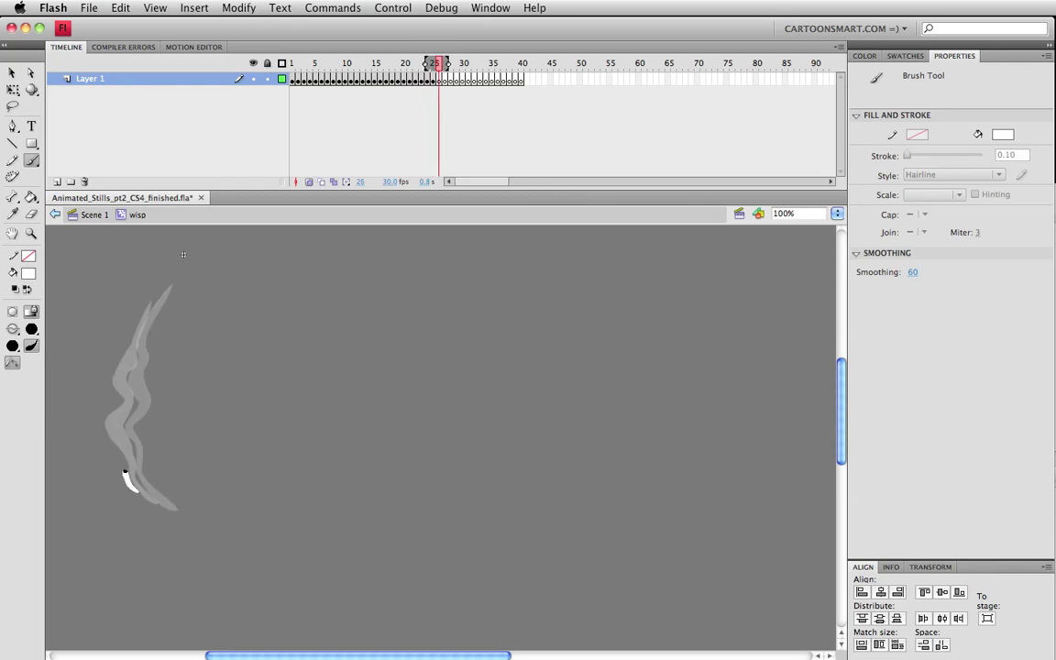
mouse_move(124, 472)
left_mouse_down()
mouse_move(102, 431)
mouse_move(114, 402)
mouse_move(96, 332)
mouse_move(102, 391)
mouse_move(135, 322)
left_mouse_up()
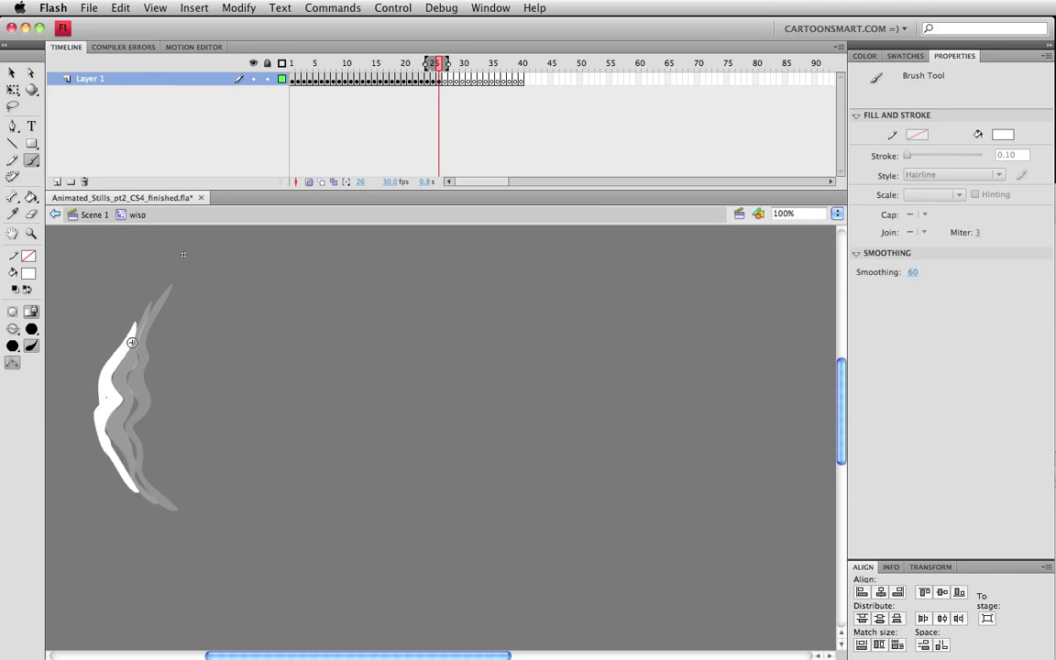
Step: Paint progressively shorter crescent-like wisps on frames 27, 28 and 29, each left of the previous onion skin
key("period")
mouse_move(121, 481)
left_mouse_down()
mouse_move(87, 429)
mouse_move(92, 374)
mouse_move(116, 344)
left_mouse_up()
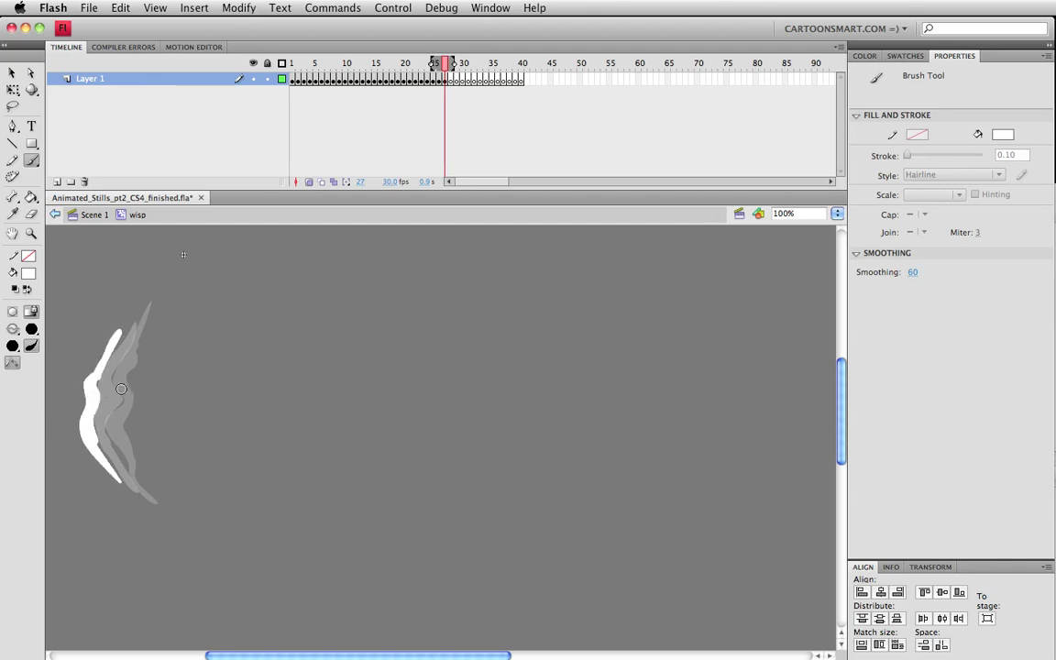
key("F7")
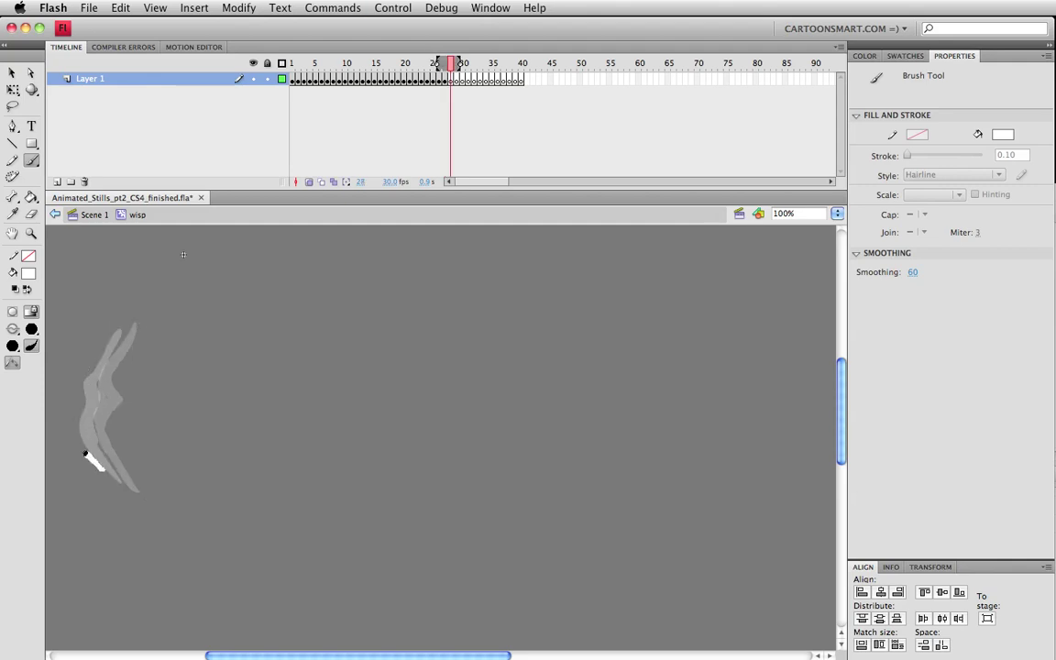
mouse_move(85, 454)
left_mouse_down()
mouse_move(75, 407)
mouse_move(82, 326)
mouse_move(92, 346)
left_mouse_up()
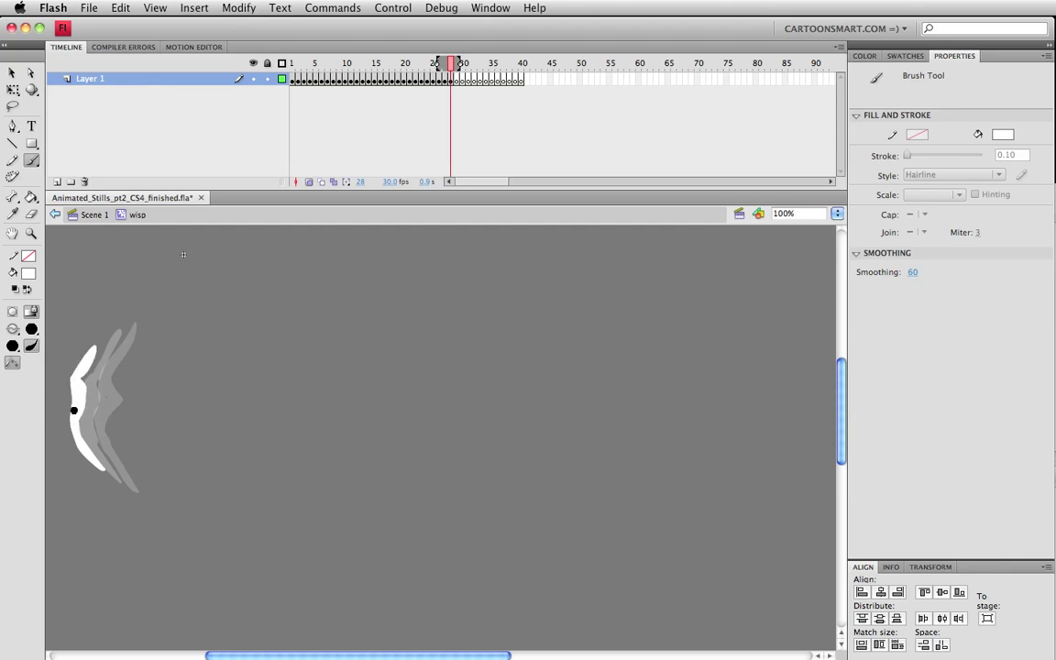
key("period")
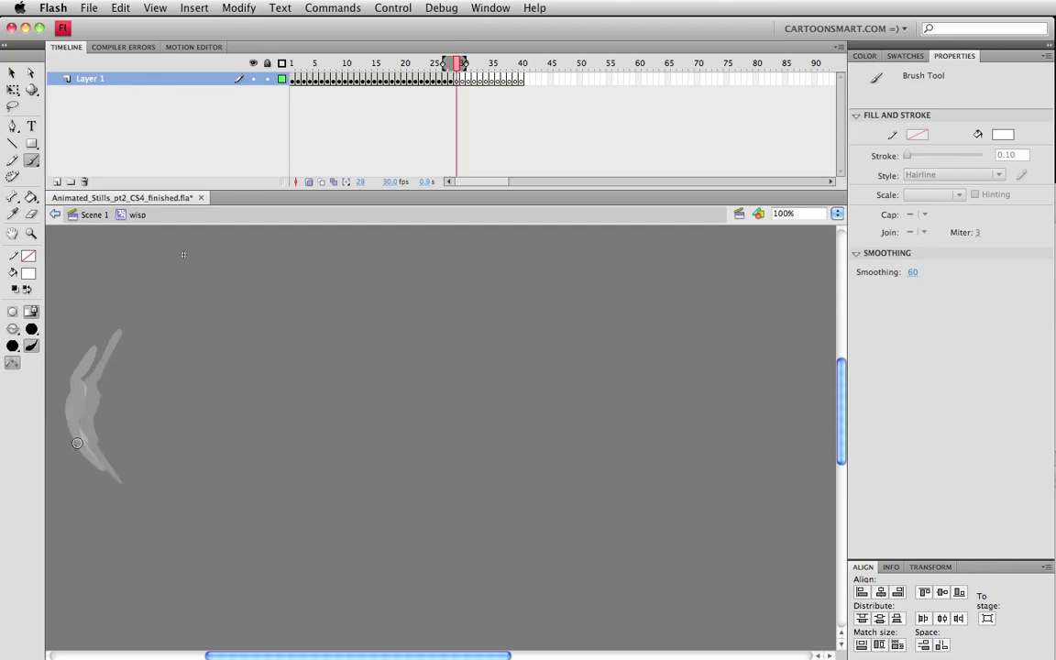
mouse_move(78, 451)
left_mouse_down()
mouse_move(58, 403)
mouse_move(60, 321)
left_mouse_up()
Step: Paint small curved remnants of the wisp on frames 30 and 31, each smaller and farther left than the previous one
key("period")
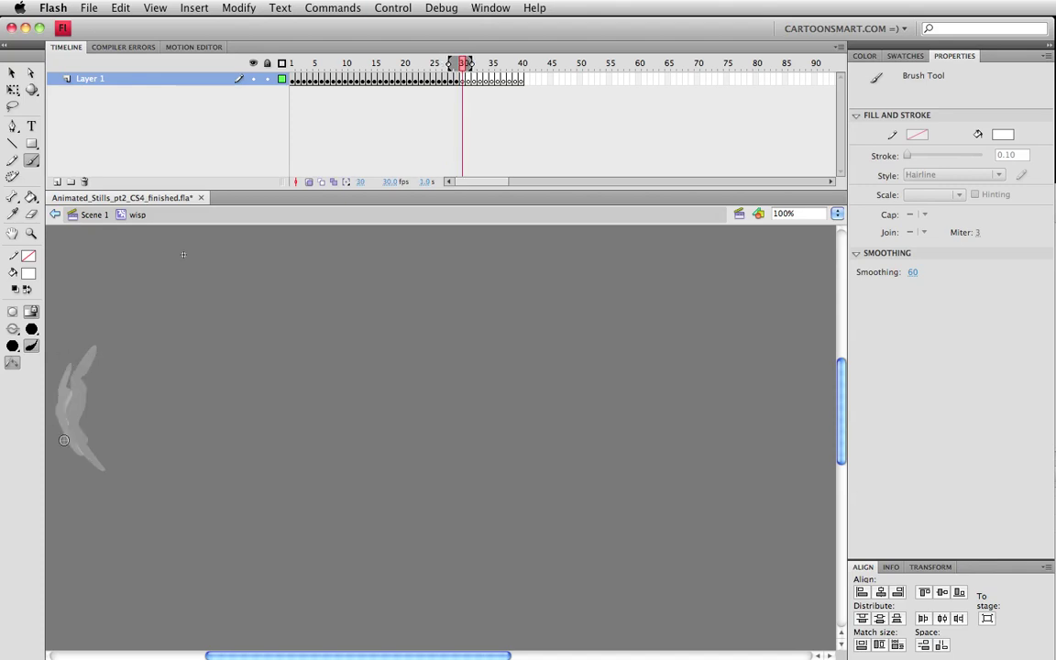
left_click_drag(64, 440, 60, 393)
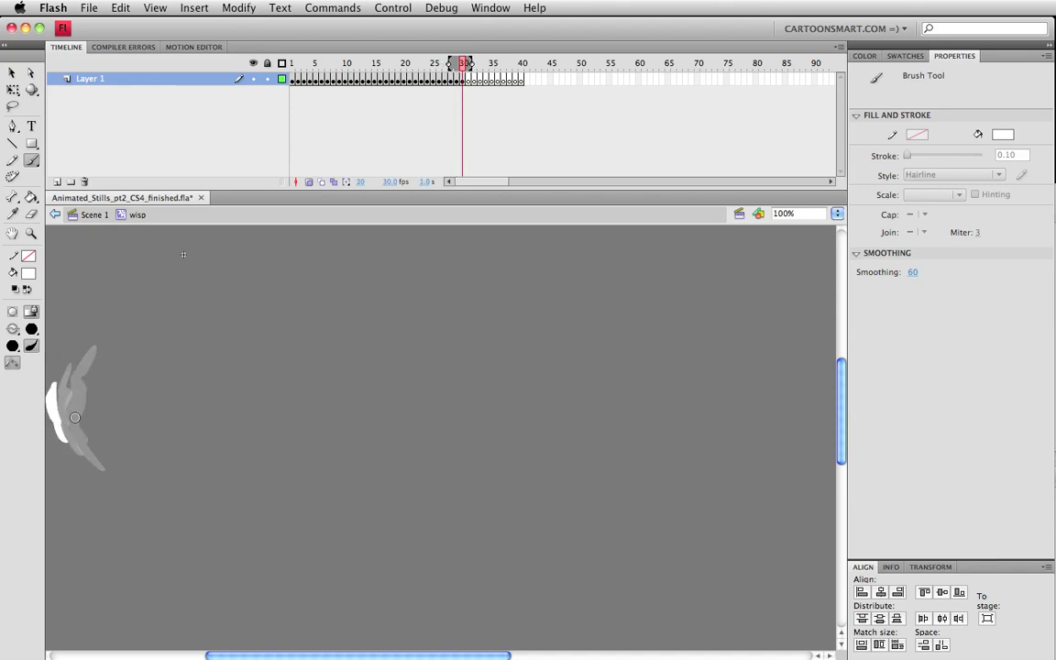
scroll(83, 413, "left", 3)
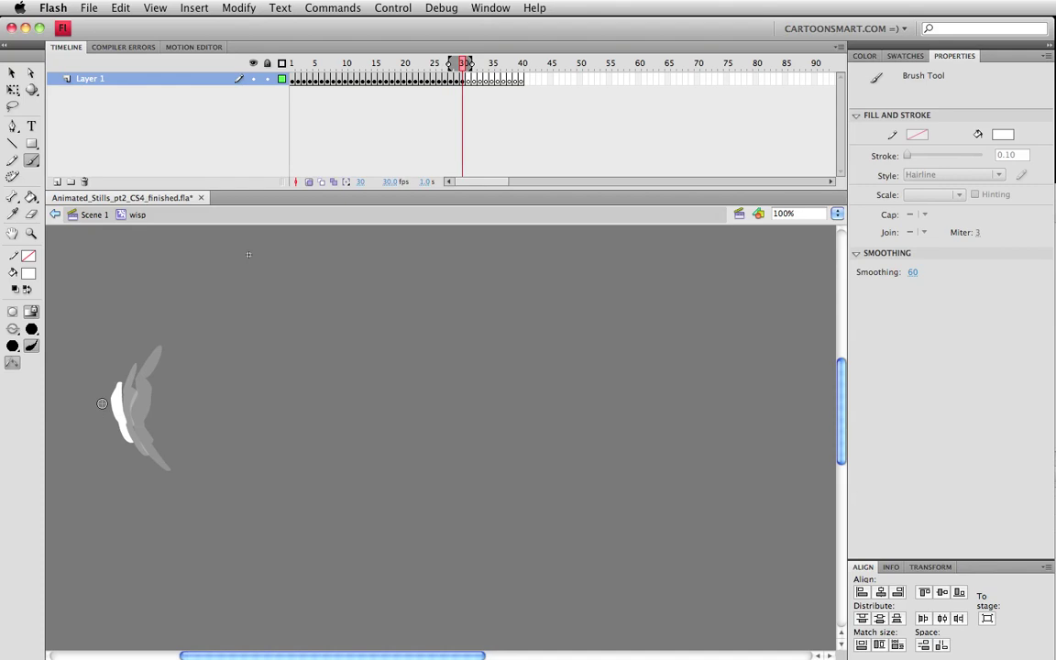
key("period")
left_click_drag(115, 425, 103, 387)
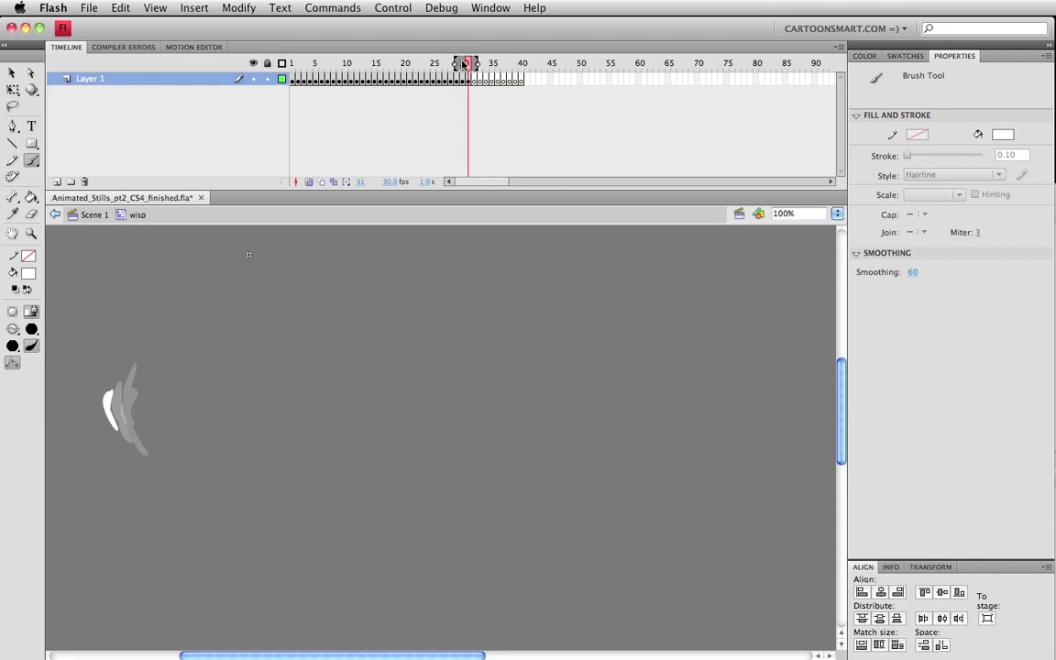
Step: Hide the onion skin and shift all drawn wisp keyframes on Layer 1 later, so the first one starts at frame 13
left_click_drag(466, 62, 281, 68)
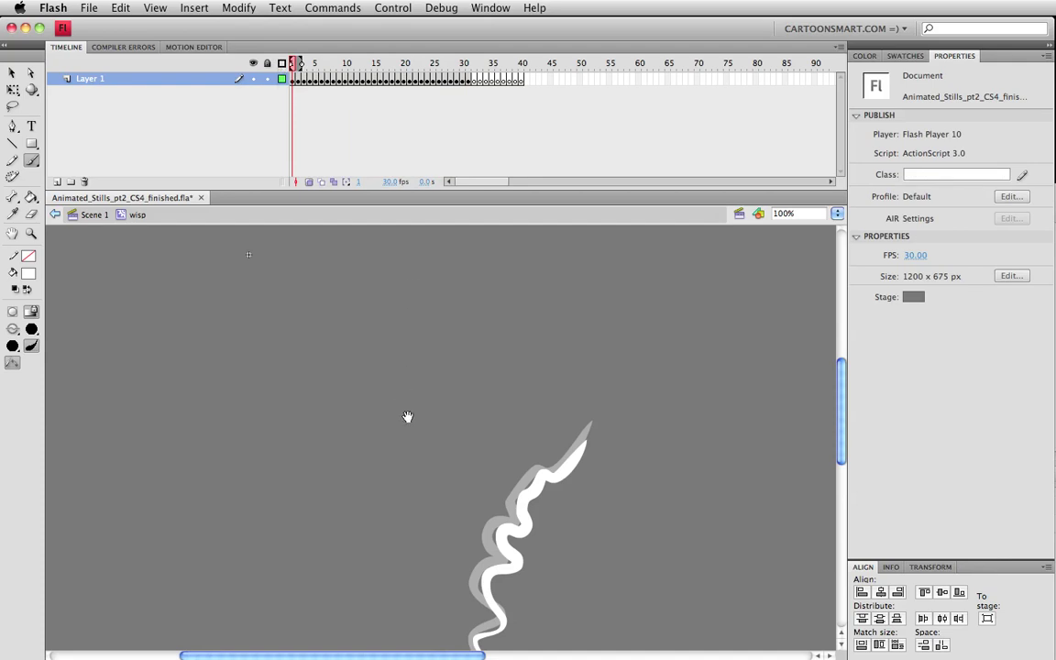
left_click_drag(406, 417, 405, 363)
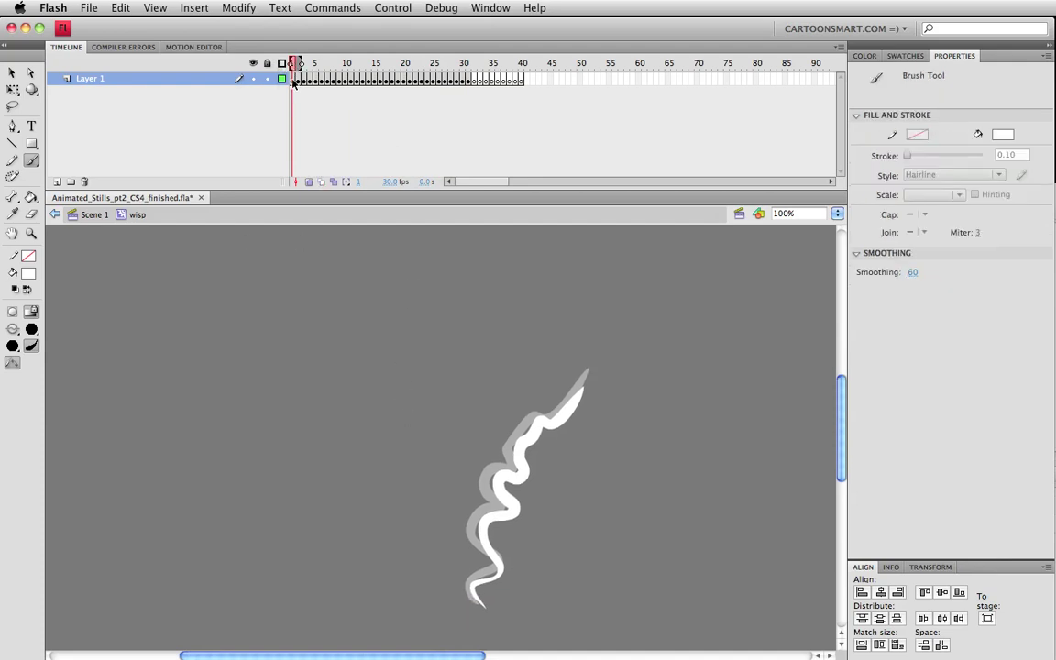
left_click(293, 80)
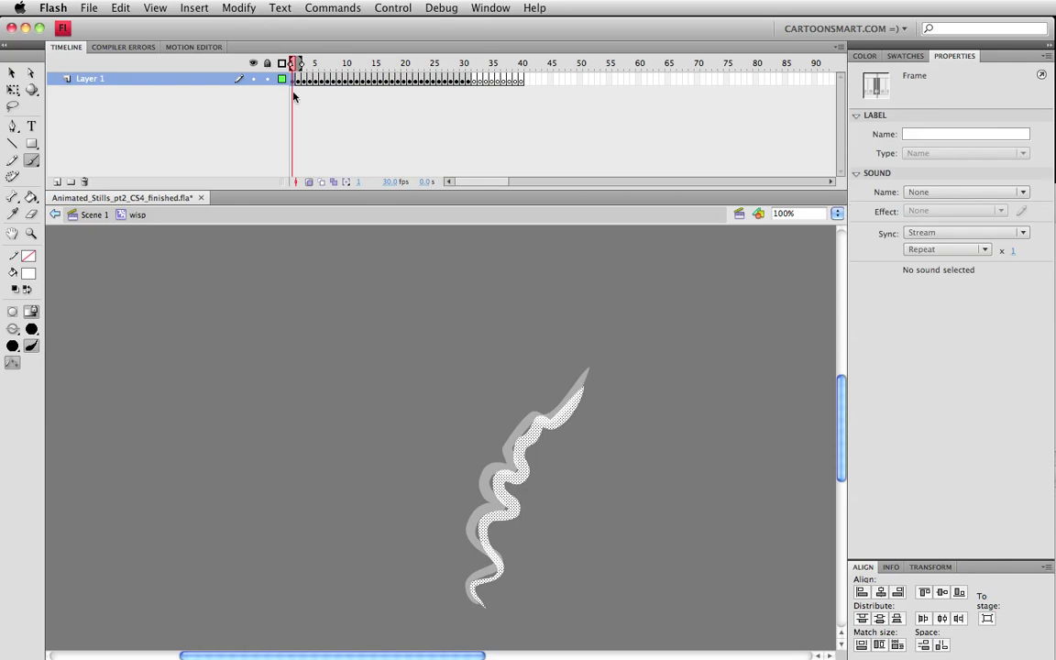
left_click(310, 182)
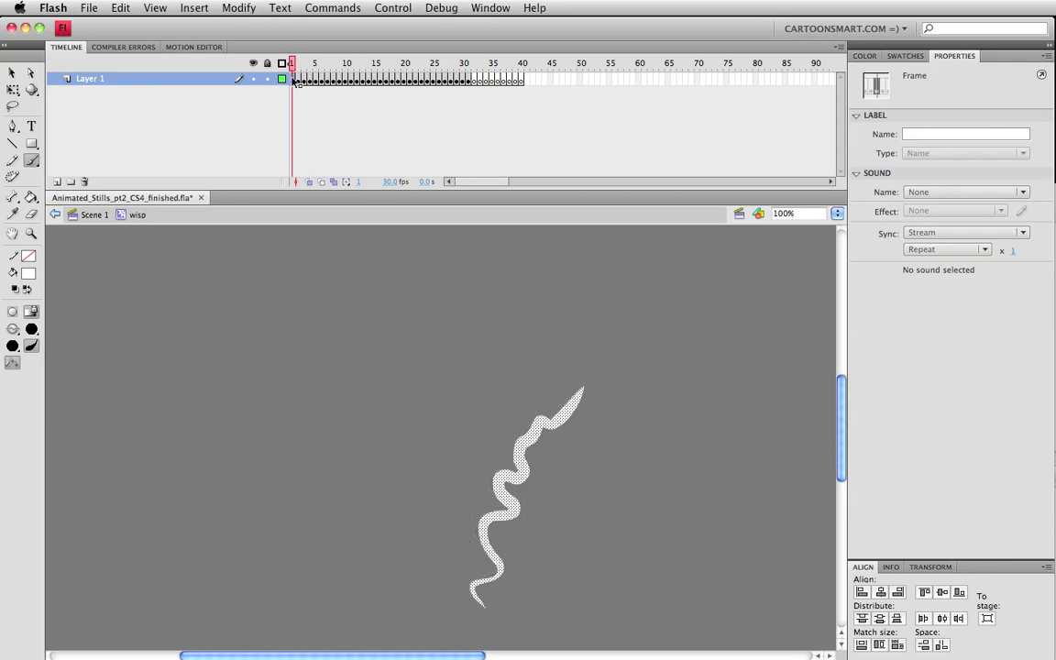
left_click_drag(470, 80, 369, 87)
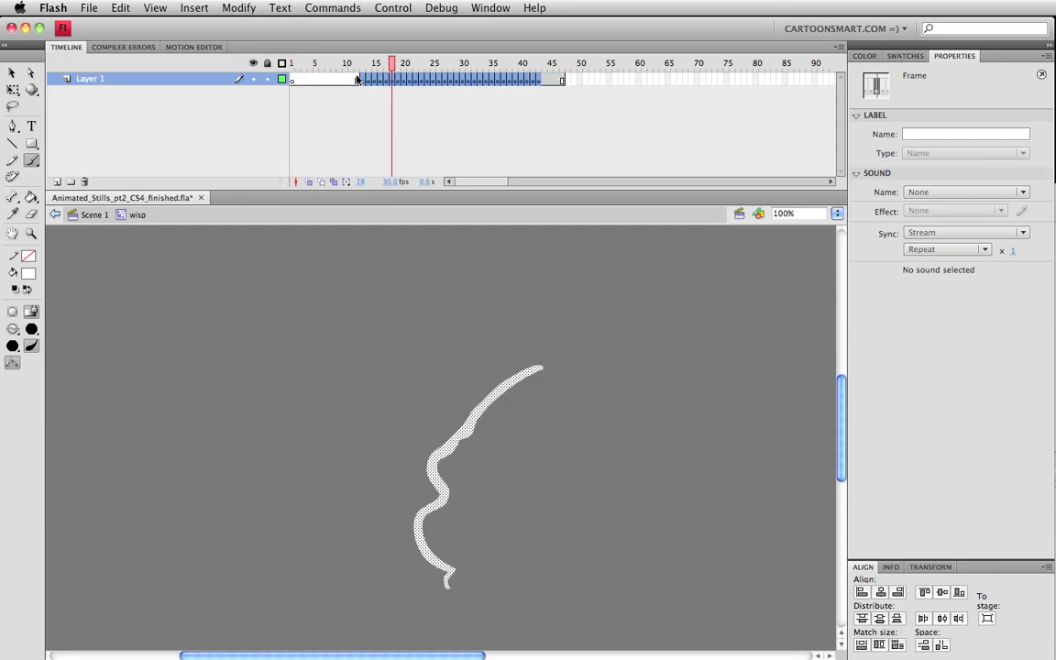
Step: Convert the empty frames 1 to 12 on Layer 1 into blank keyframes and turn onion skinning back on
left_click(358, 80)
left_click_drag(295, 82, 354, 81)
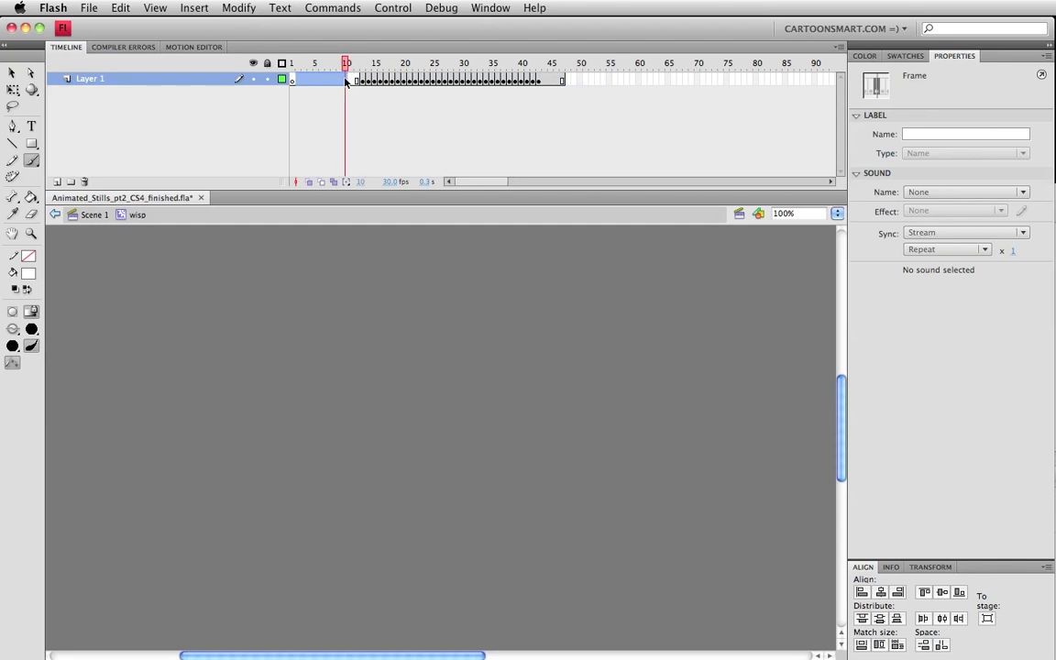
key("F6")
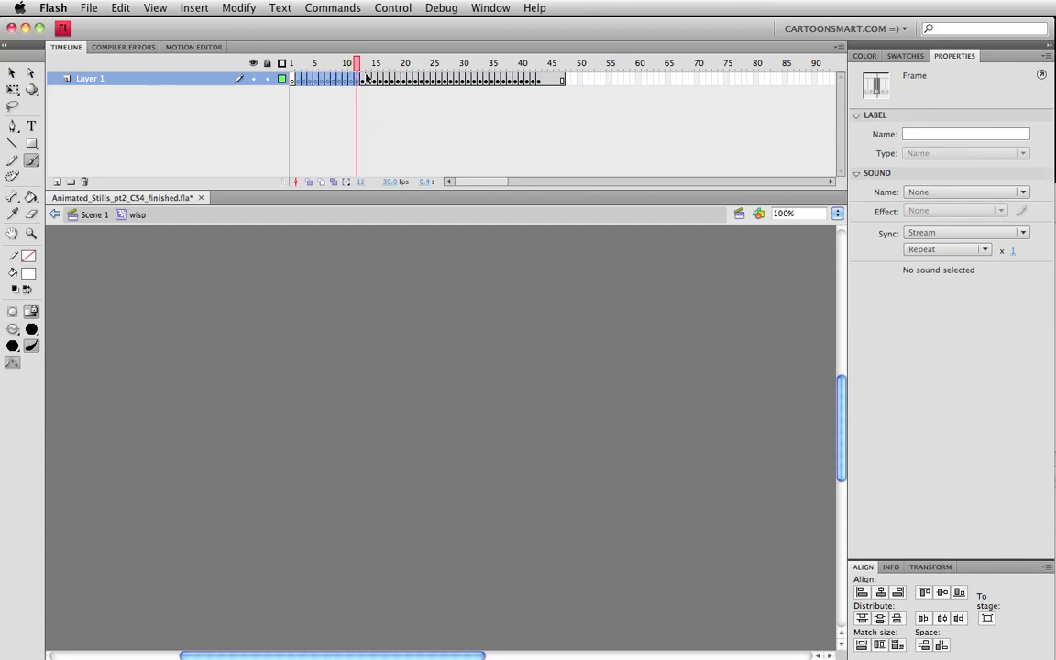
left_click(311, 182)
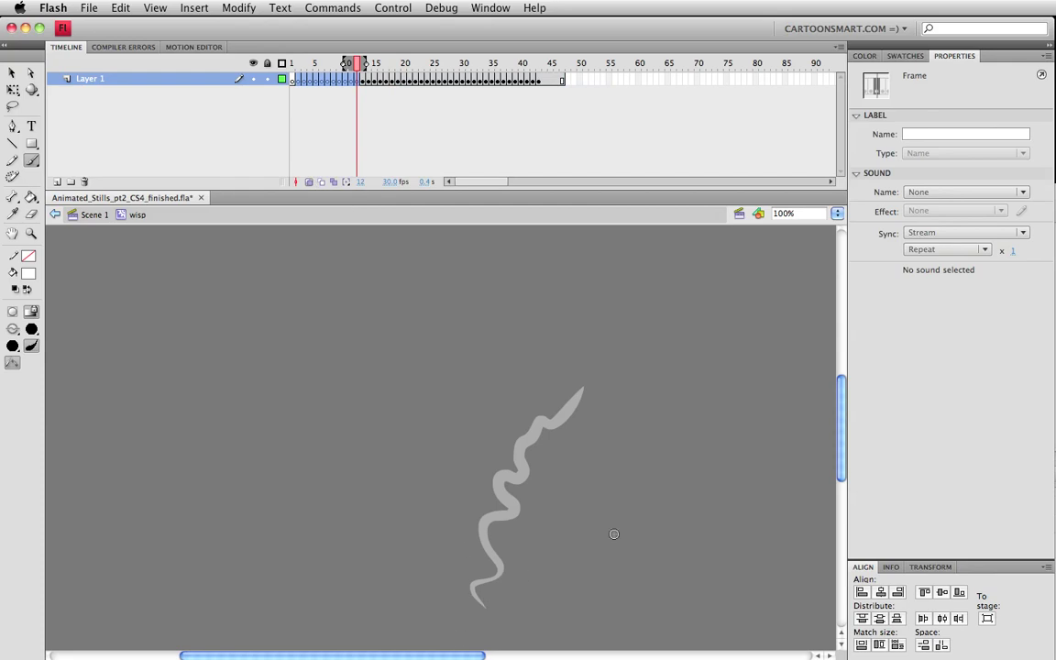
Step: Paint slightly shorter wavy wisps on frames 12 and 11, each just right of the onion-skinned drawing that follows it
mouse_move(482, 595)
left_mouse_down()
mouse_move(499, 575)
mouse_move(498, 529)
mouse_move(522, 522)
mouse_move(515, 504)
mouse_move(532, 449)
mouse_move(576, 419)
left_mouse_up()
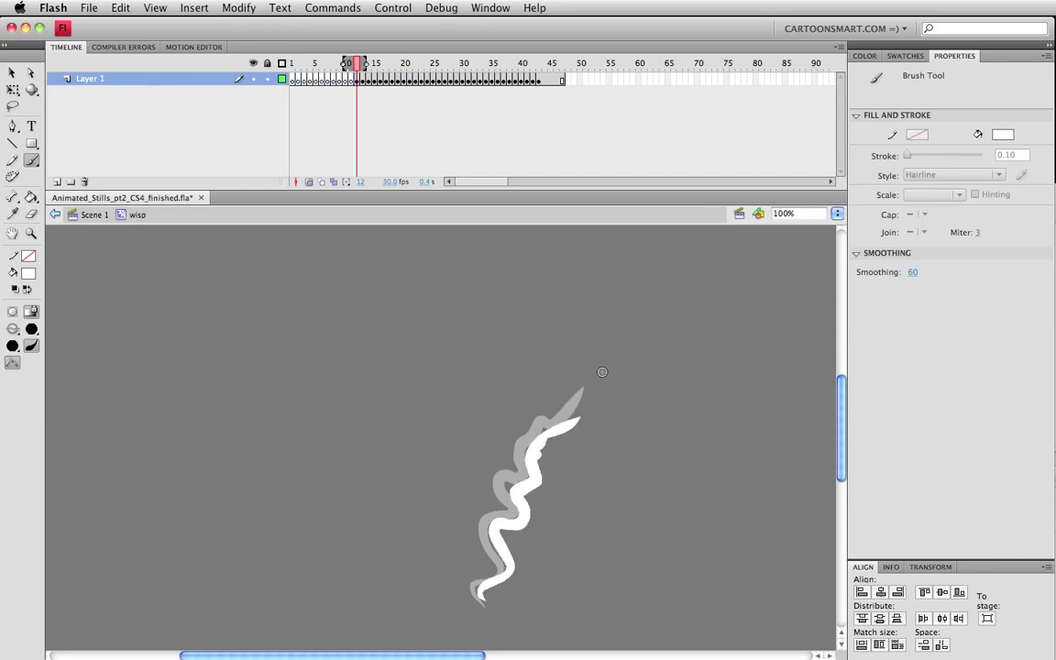
key("comma")
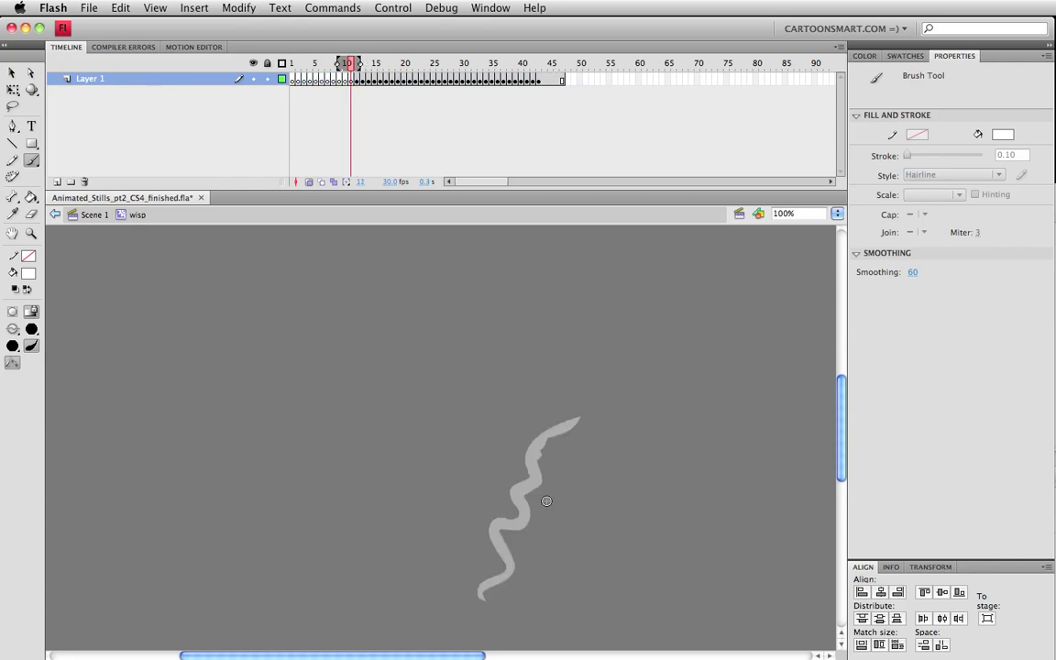
mouse_move(488, 597)
left_mouse_down()
mouse_move(526, 564)
mouse_move(518, 534)
mouse_move(536, 525)
mouse_move(525, 542)
mouse_move(534, 533)
mouse_move(533, 504)
mouse_move(538, 519)
mouse_move(534, 504)
mouse_move(552, 456)
left_mouse_up()
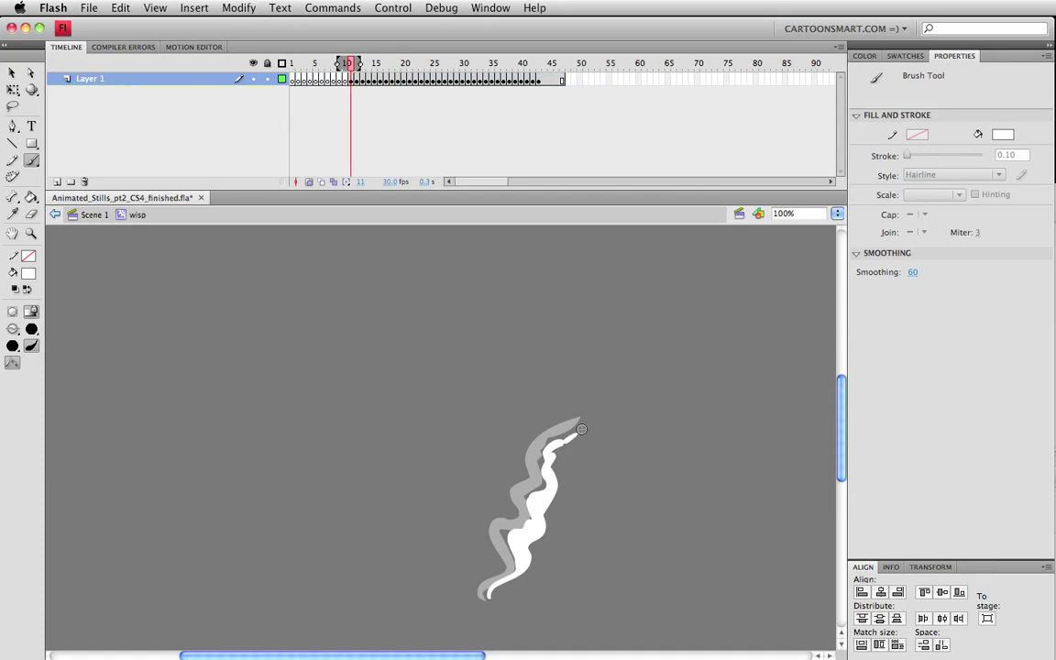
Step: Paint the wisp on frames 10 and 9 as shorter, thick wavy strokes, each right of the following frame's onion skin
key("period")
key("comma")
key("comma")
mouse_move(499, 590)
left_mouse_down()
mouse_move(542, 565)
mouse_move(538, 549)
mouse_move(529, 572)
mouse_move(556, 530)
mouse_move(539, 548)
mouse_move(557, 523)
mouse_move(574, 448)
left_mouse_up()
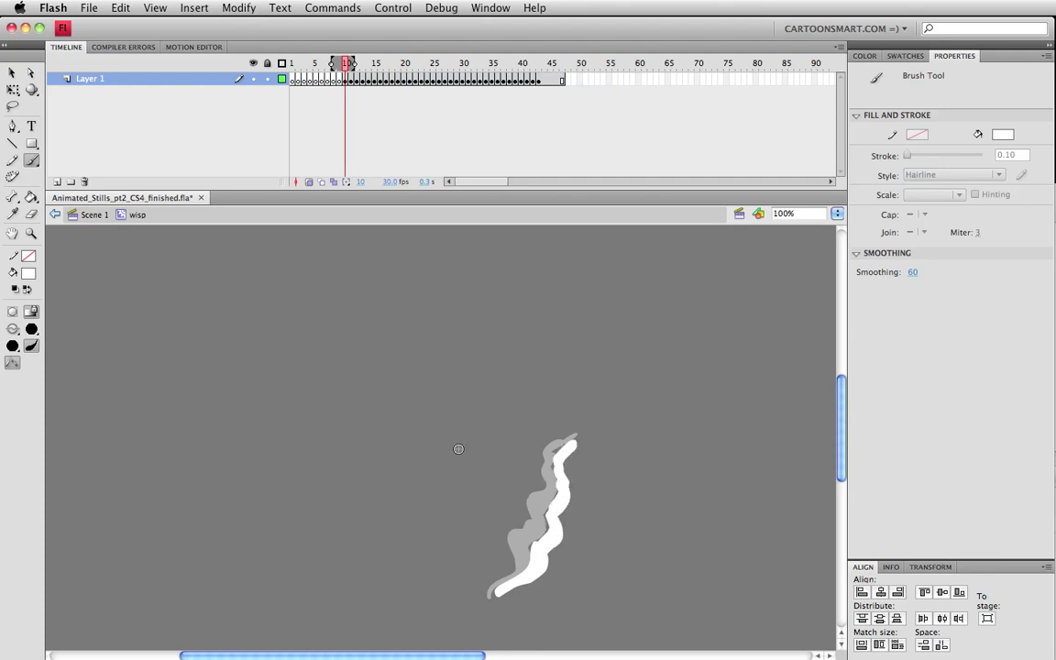
key("period")
key("comma")
key("comma")
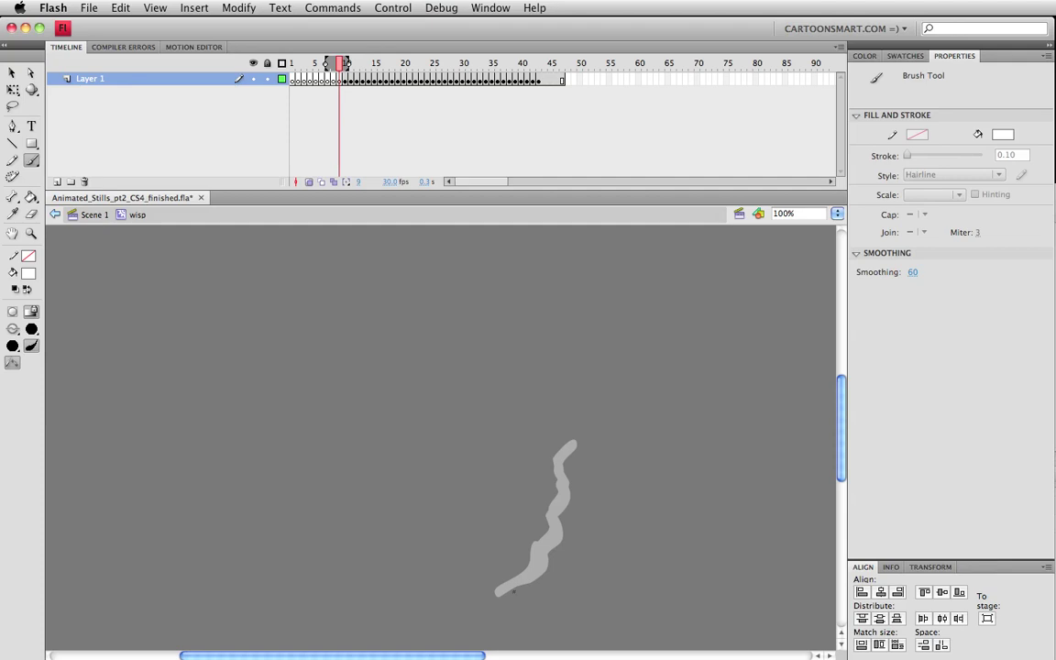
mouse_move(512, 590)
left_mouse_down()
mouse_move(556, 576)
mouse_move(558, 554)
mouse_move(542, 575)
mouse_move(549, 555)
mouse_move(557, 569)
mouse_move(571, 509)
mouse_move(573, 528)
mouse_move(568, 462)
left_mouse_up()
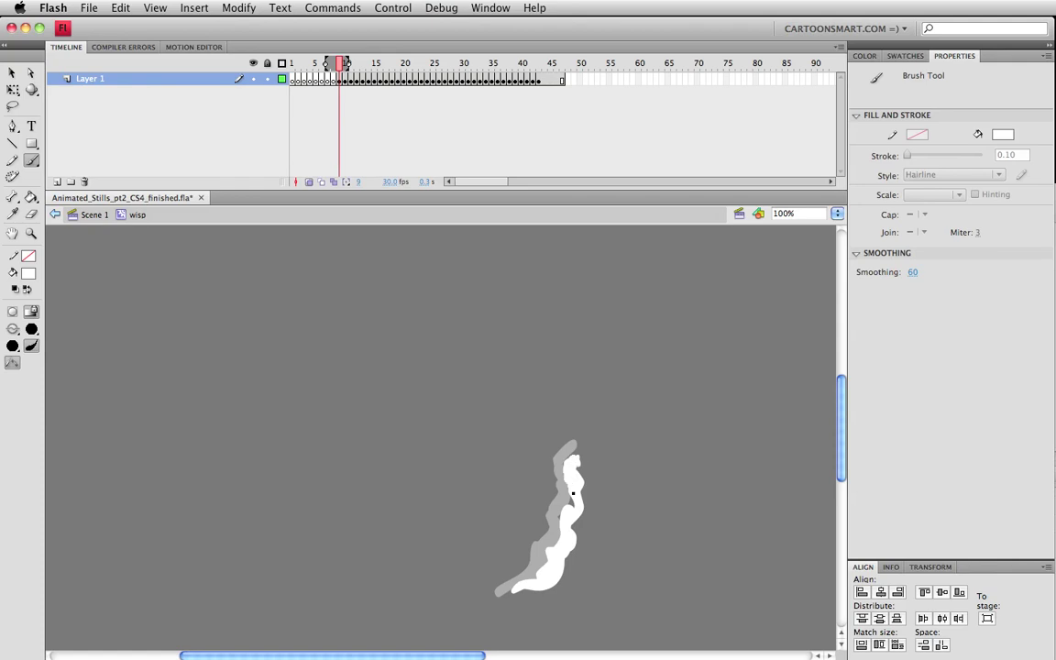
Step: Working backward, paint progressively shorter wavy wisps on frames 8, 7 and 6, each shifted farther right
key("comma")
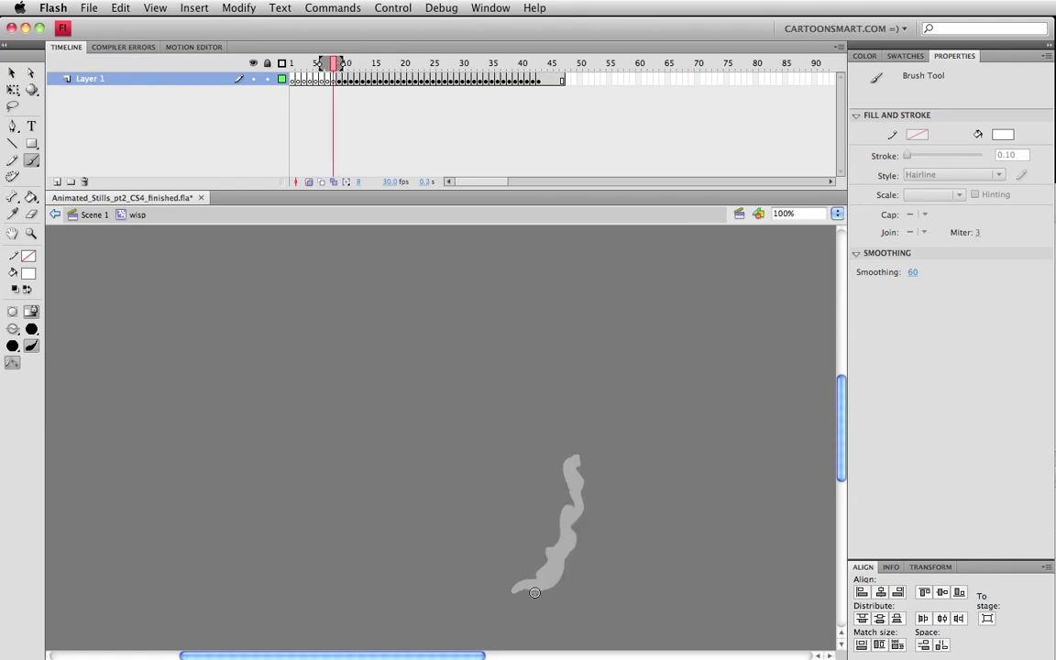
mouse_move(533, 592)
left_mouse_down()
mouse_move(587, 549)
mouse_move(579, 557)
mouse_move(585, 482)
left_mouse_up()
key("comma")
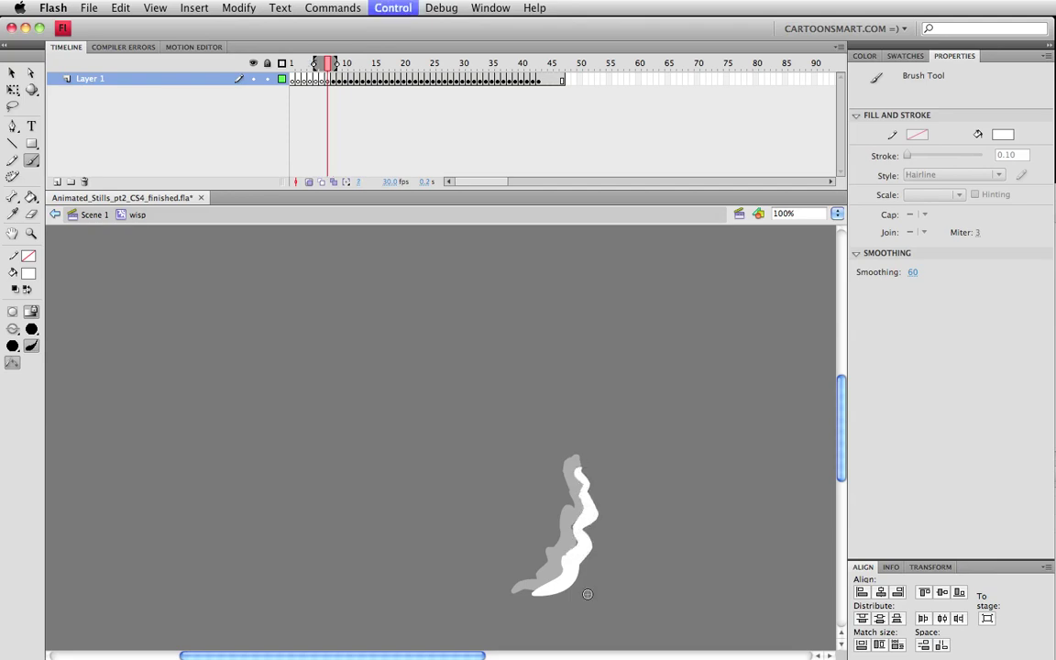
mouse_move(562, 591)
left_mouse_down()
mouse_move(602, 557)
mouse_move(595, 490)
mouse_move(552, 594)
mouse_move(578, 594)
mouse_move(621, 563)
mouse_move(606, 574)
mouse_move(611, 542)
mouse_move(618, 554)
mouse_move(603, 479)
left_mouse_up()
key("comma")
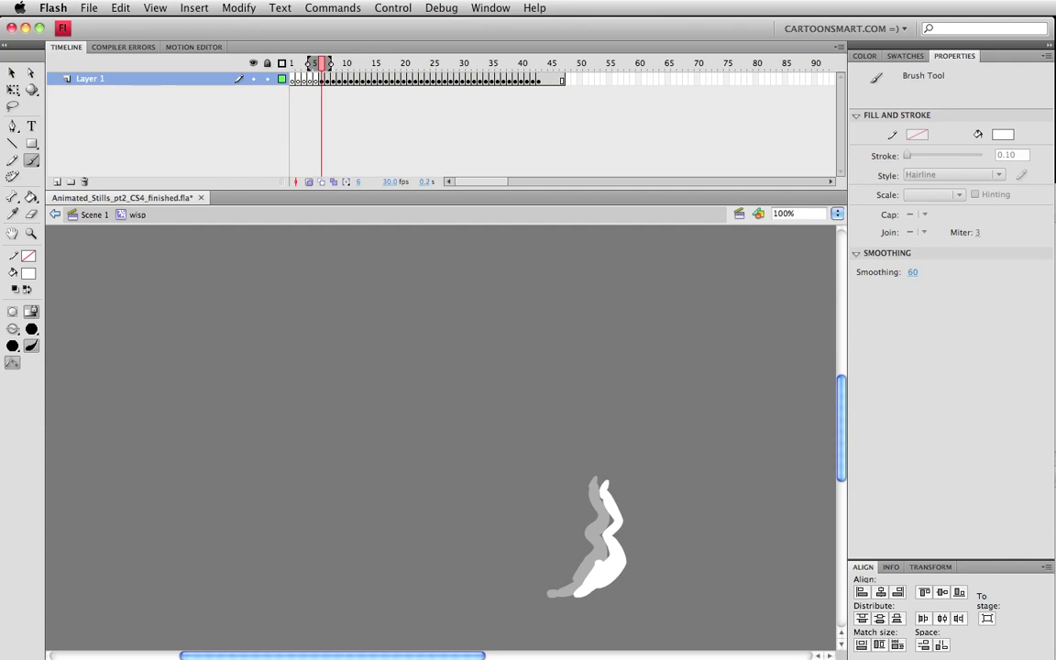
Step: Paint compact wavy wisps on frames 5 and 4, each smaller and farther right than the following frame's drawing
key("comma")
mouse_move(595, 594)
left_mouse_down()
mouse_move(628, 580)
mouse_move(634, 567)
mouse_move(618, 581)
mouse_move(627, 558)
mouse_move(616, 580)
mouse_move(634, 568)
mouse_move(622, 541)
mouse_move(629, 480)
left_mouse_up()
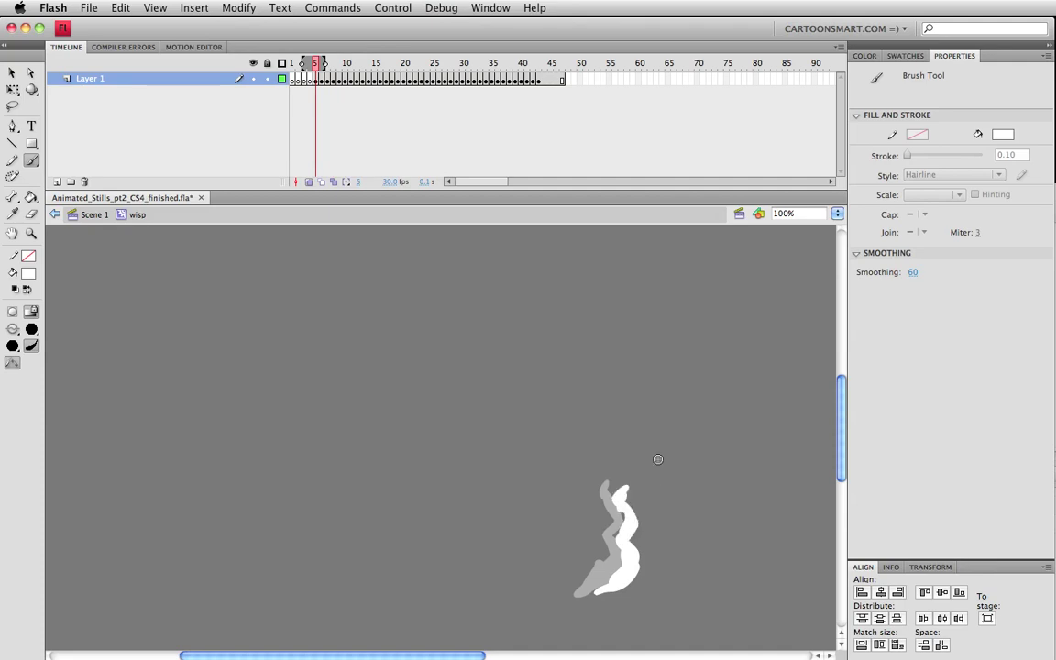
mouse_move(614, 593)
left_mouse_down()
mouse_move(649, 565)
mouse_move(639, 579)
mouse_move(651, 524)
mouse_move(650, 534)
mouse_move(644, 510)
mouse_move(642, 535)
mouse_move(637, 505)
left_mouse_up()
Step: Paint ever smaller curved wisps on frames 3, 2 and 1, ending with a tiny crescent at the far right
key("comma")
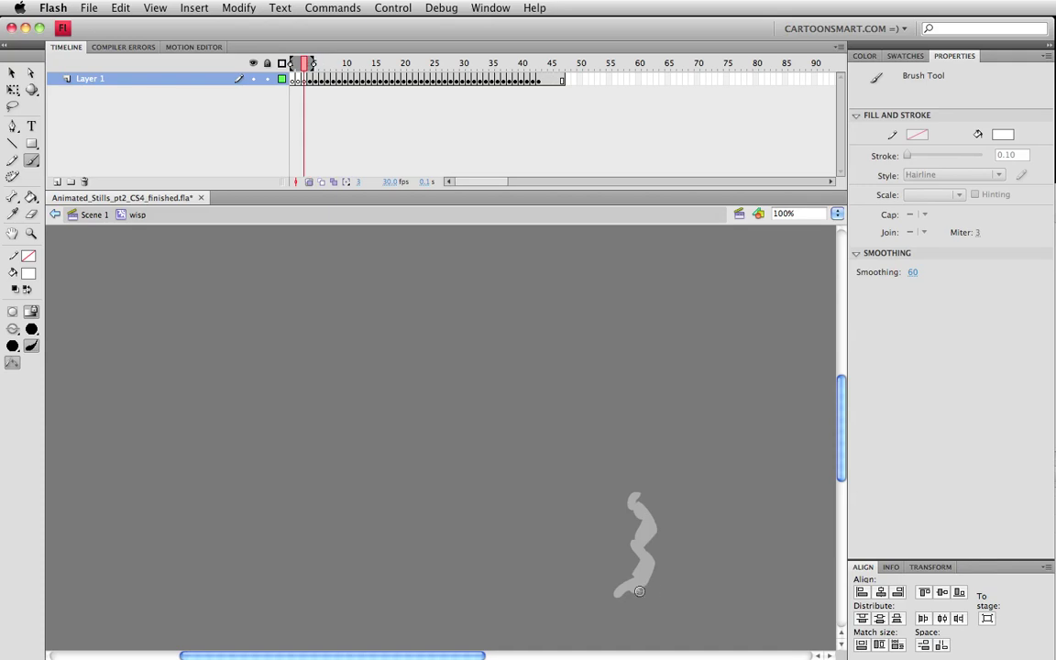
mouse_move(642, 592)
left_mouse_down()
mouse_move(663, 573)
mouse_move(656, 550)
mouse_move(651, 580)
mouse_move(667, 536)
mouse_move(646, 506)
left_mouse_up()
key("comma")
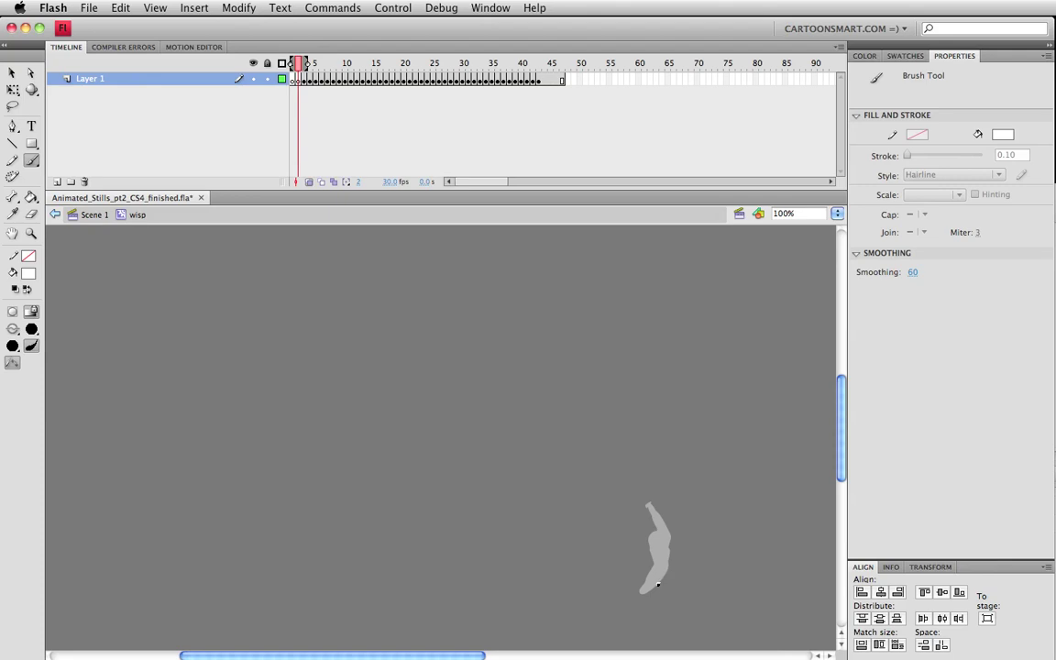
mouse_move(662, 583)
left_mouse_down()
mouse_move(675, 562)
mouse_move(667, 525)
mouse_move(680, 555)
mouse_move(689, 552)
mouse_move(682, 570)
mouse_move(685, 552)
left_mouse_up()
key("comma")
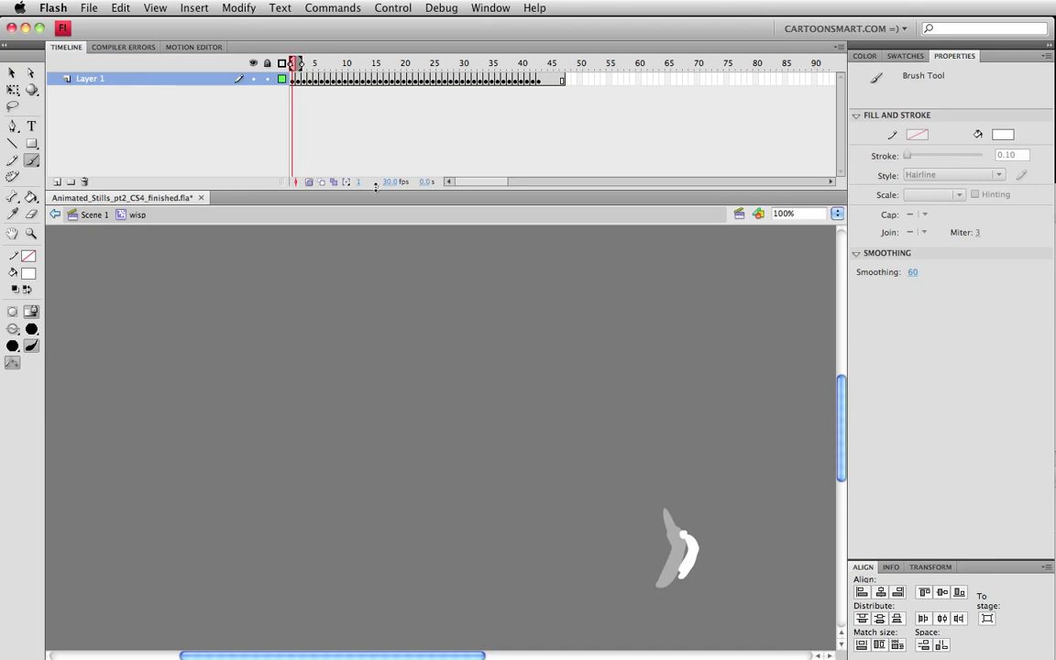
Step: Turn off onion skinning, zoom out to 50% and play the wisp animation from frame 1 to review it
left_click(309, 183)
left_click(30, 235)
left_click(317, 425, "alt")
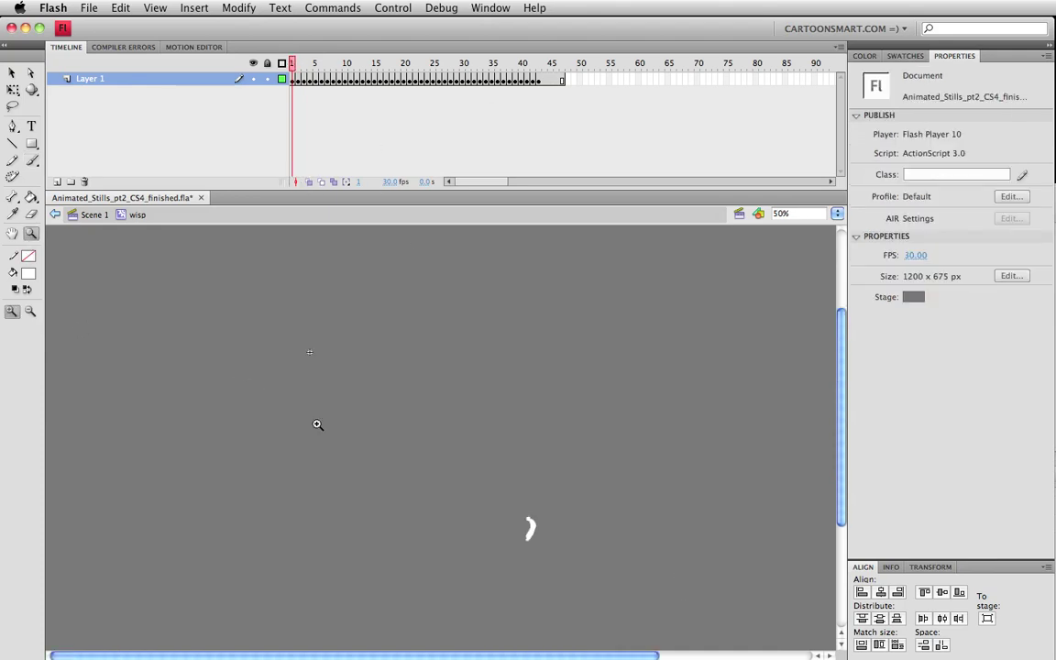
key("Return")
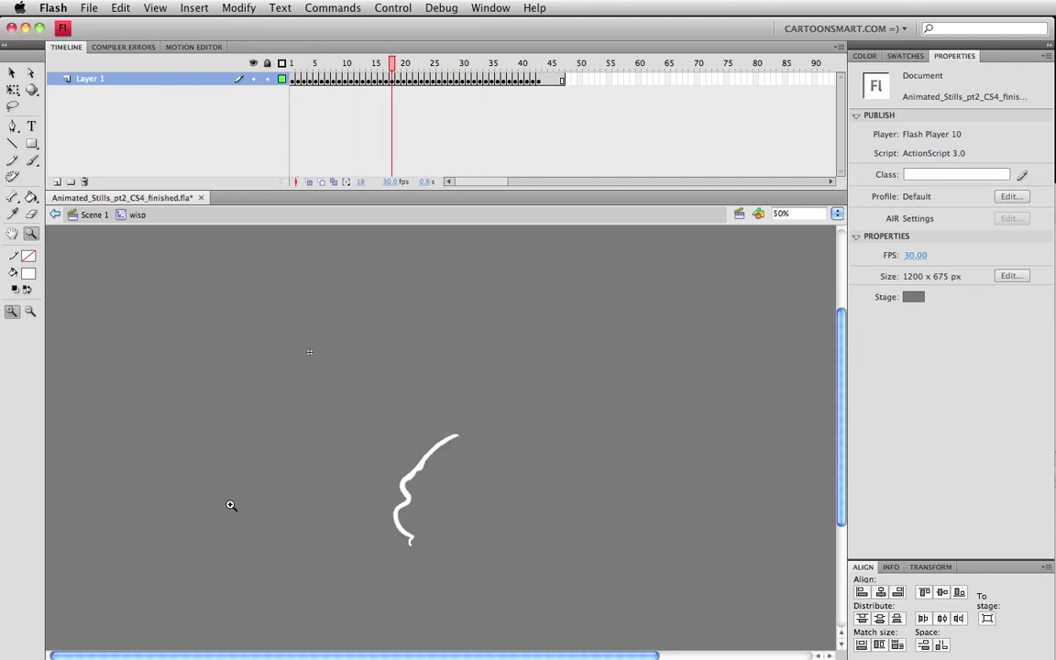
Step: Remove the leftover frames after keyframe 43 on Layer 1 and save the file
left_click_drag(546, 81, 570, 81)
right_click(560, 85)
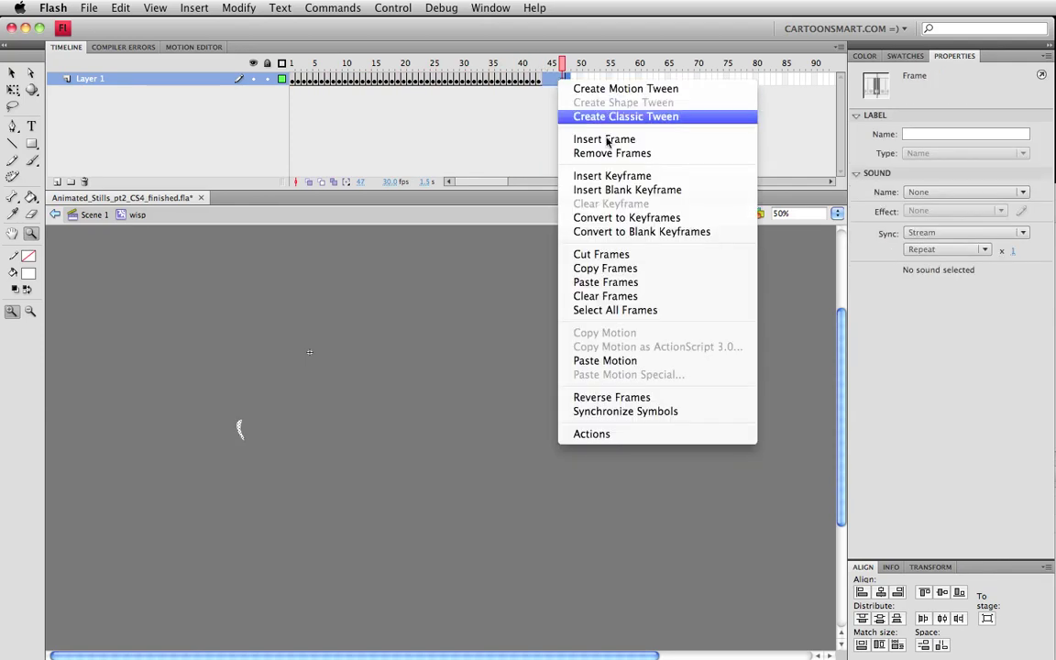
left_click(612, 152)
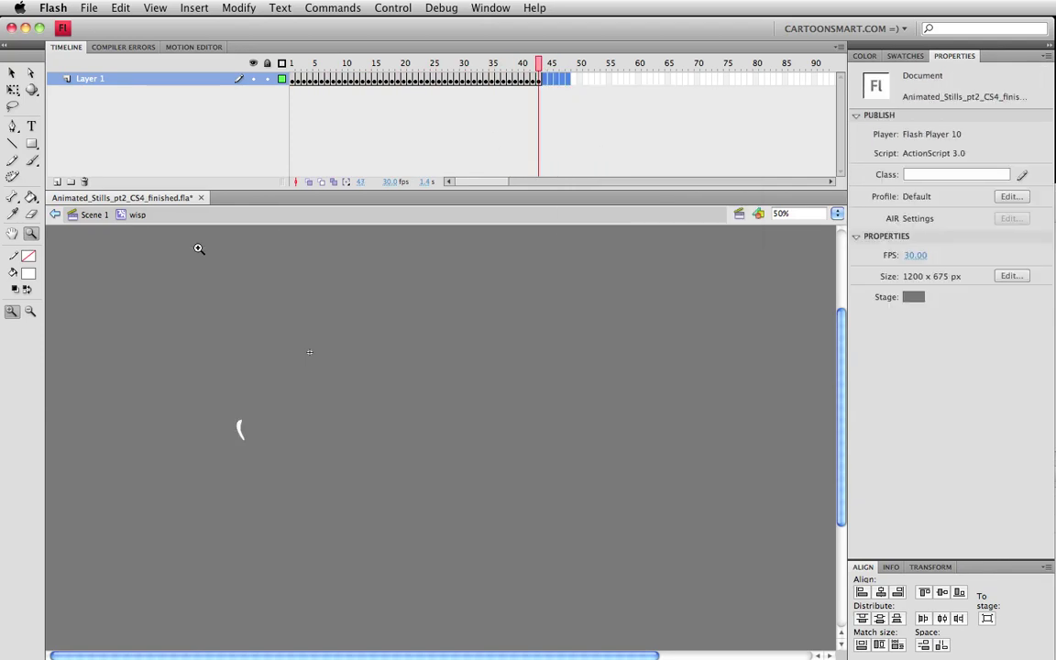
key("super+s")
Step: Return to frame 1, add a new layer above Layer 1 and select its first frame
left_click(13, 73)
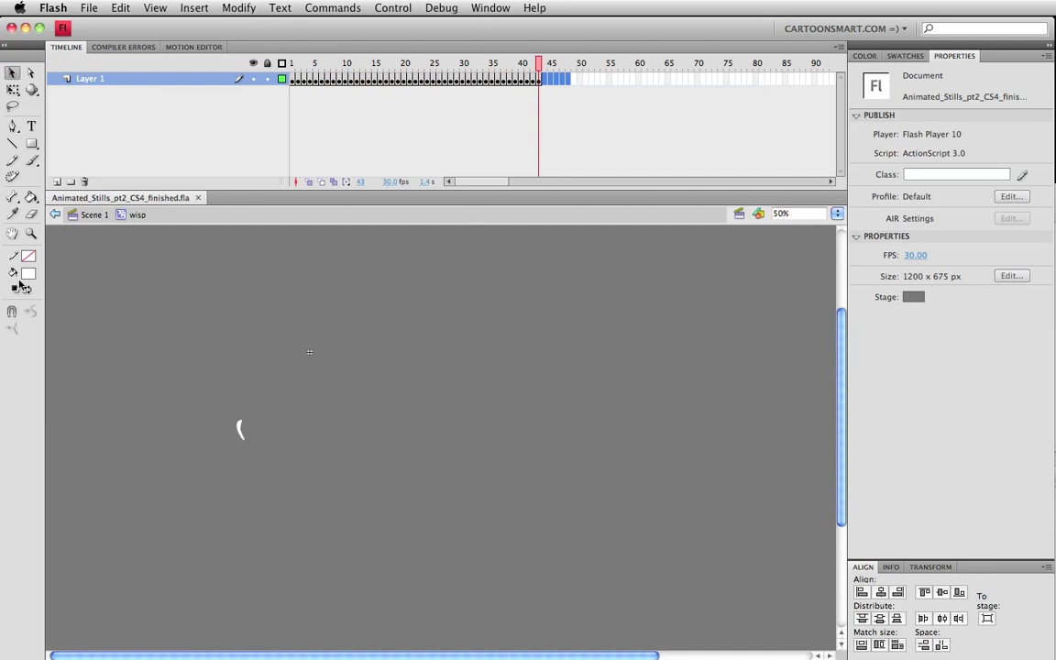
key("shift+comma")
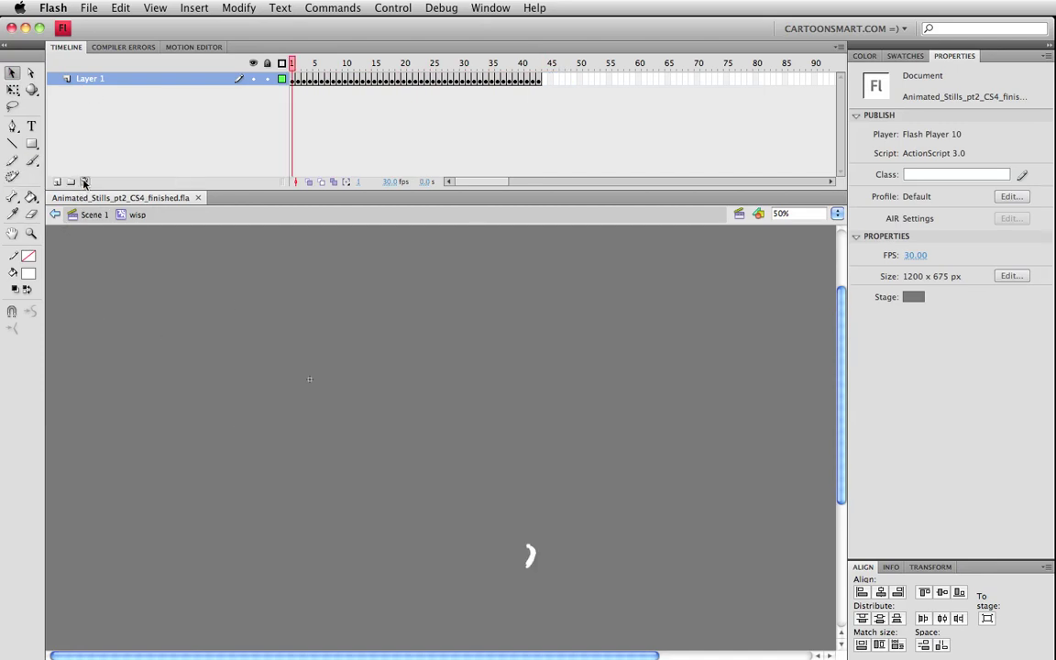
left_click(57, 181)
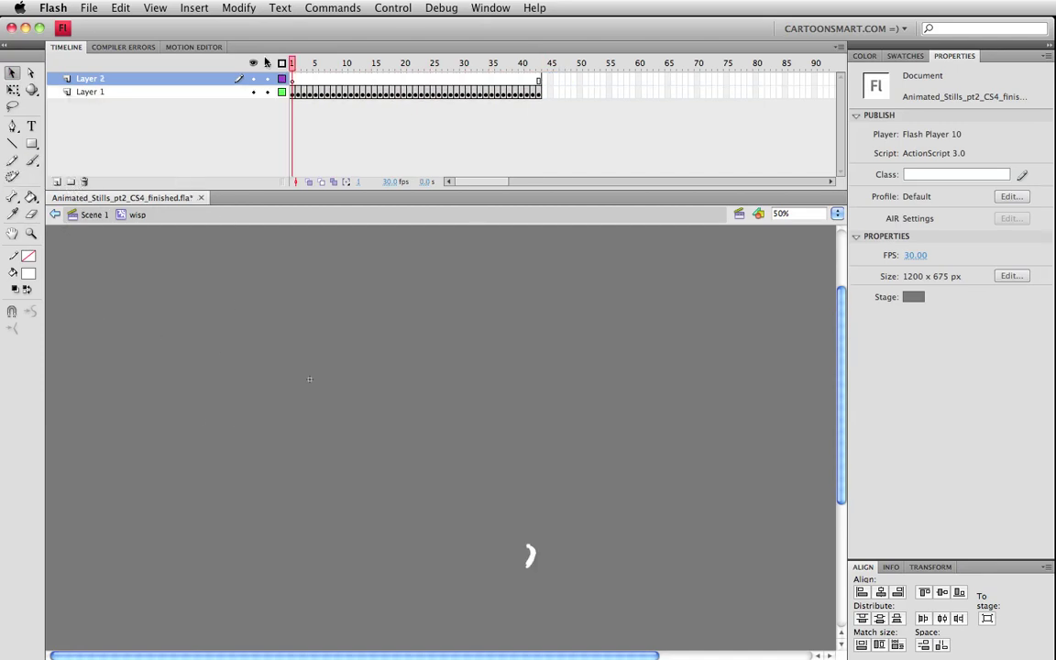
left_click(292, 80)
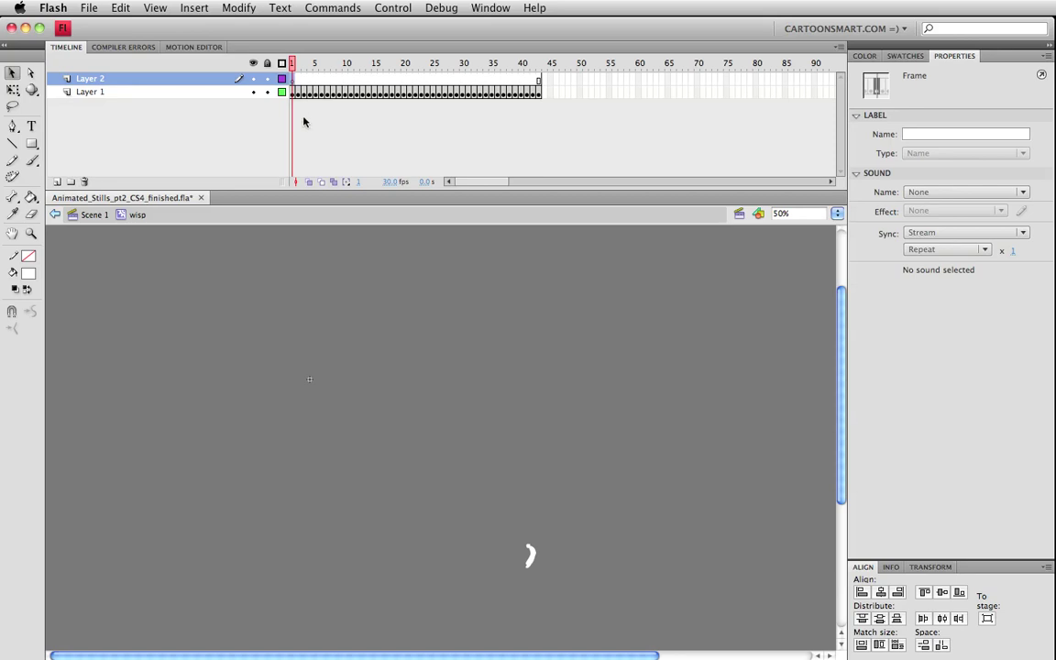
Step: Insert one extra frame after frame 1 on both layers and save the file
left_click(303, 124)
left_click(292, 80)
left_click_drag(290, 83, 323, 157)
key("F5")
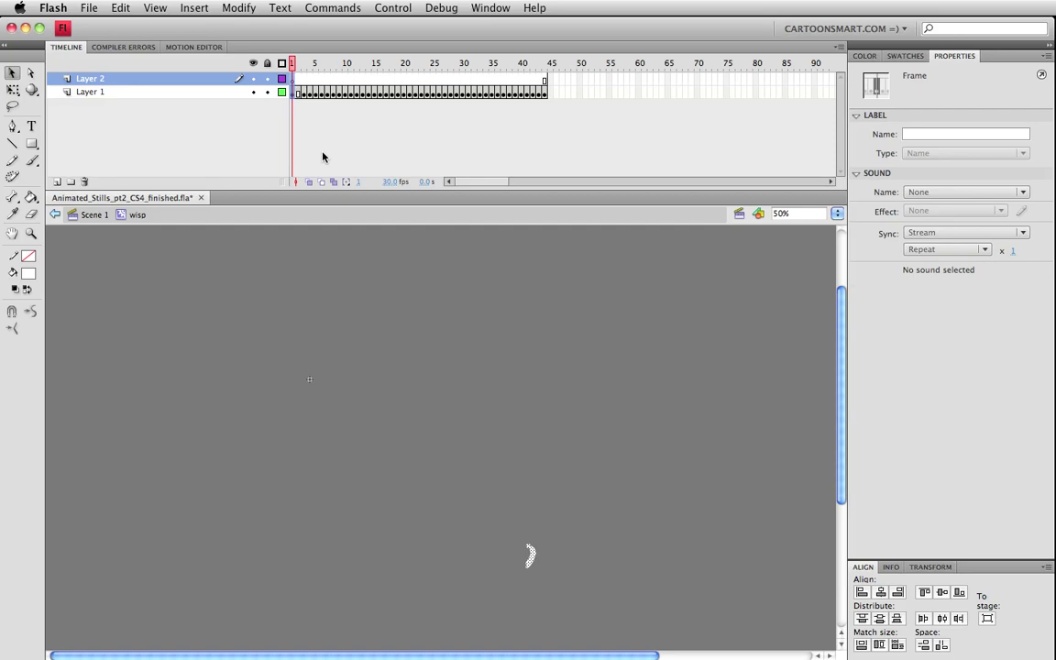
key("super+s")
Step: Add frame 1 actions on Layer 2 that declare "var myNum:int", set "myNum = Math.random( ) * 200" and call "gotoAndPlay (myNum )"
left_click(293, 84)
key("alt+F9")
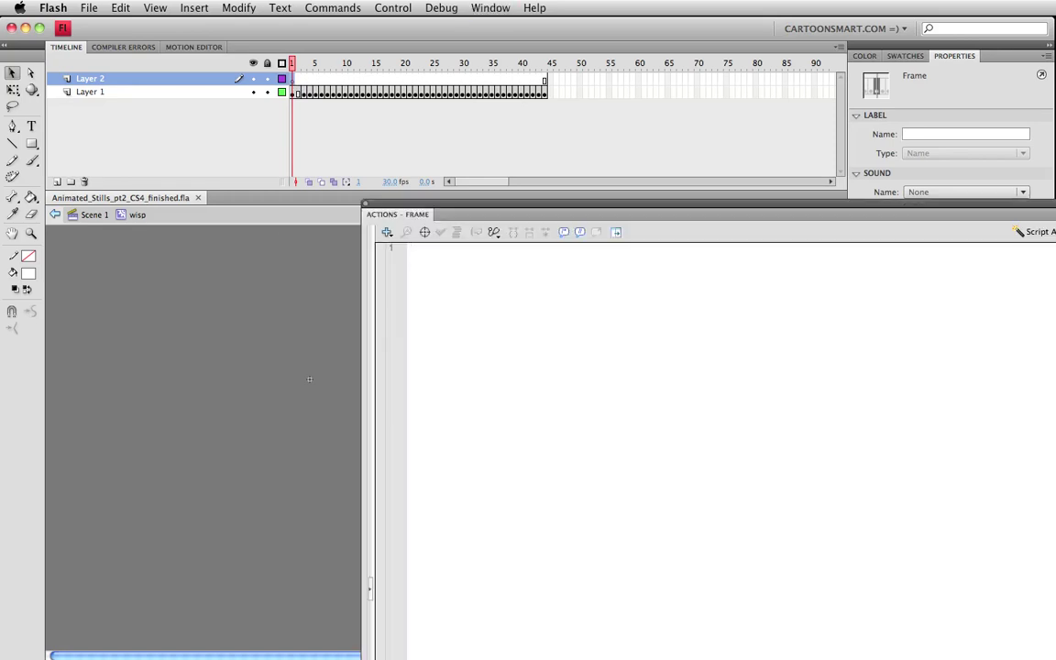
key("super+Tab")
key("super+Tab")
type("var myNum:int ;  myNum = Math.random( ) * 200;  gotoAndPlay (myNum );")
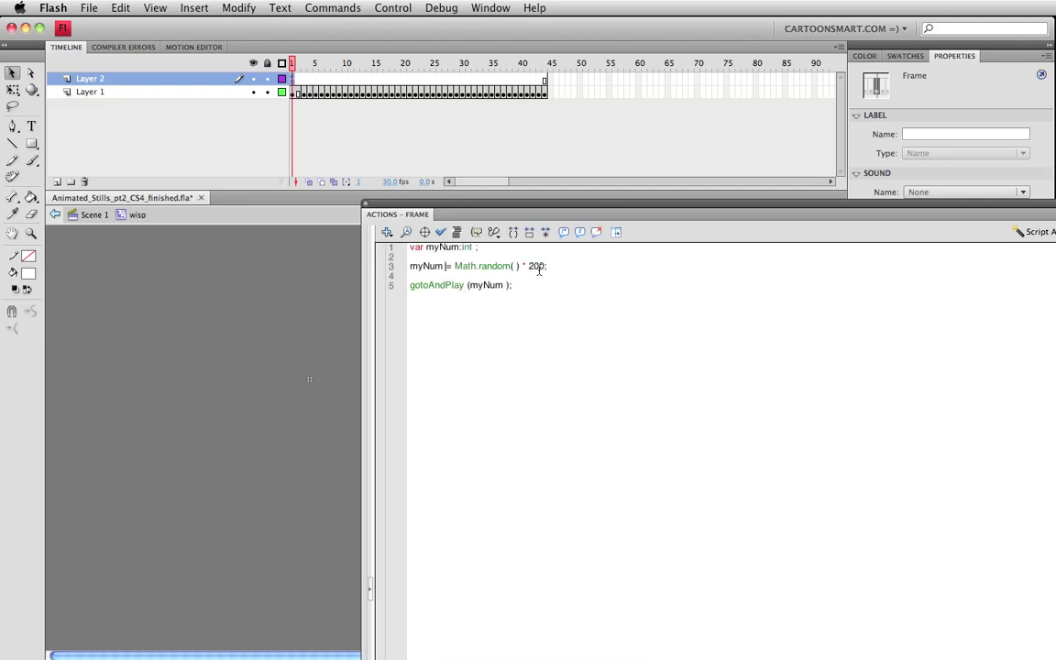
Step: Change the random multiplier in the script to 40 and delete the gotoAndPlay line
left_click_drag(529, 267, 536, 267)
type("4")
left_click_drag(533, 288, 401, 285)
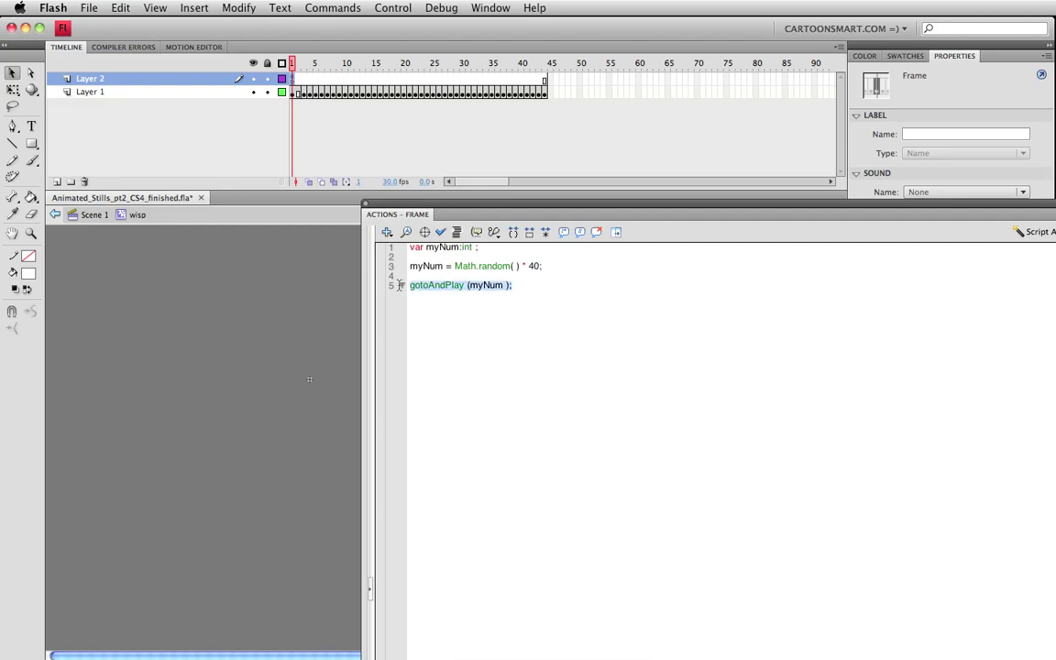
key("Delete")
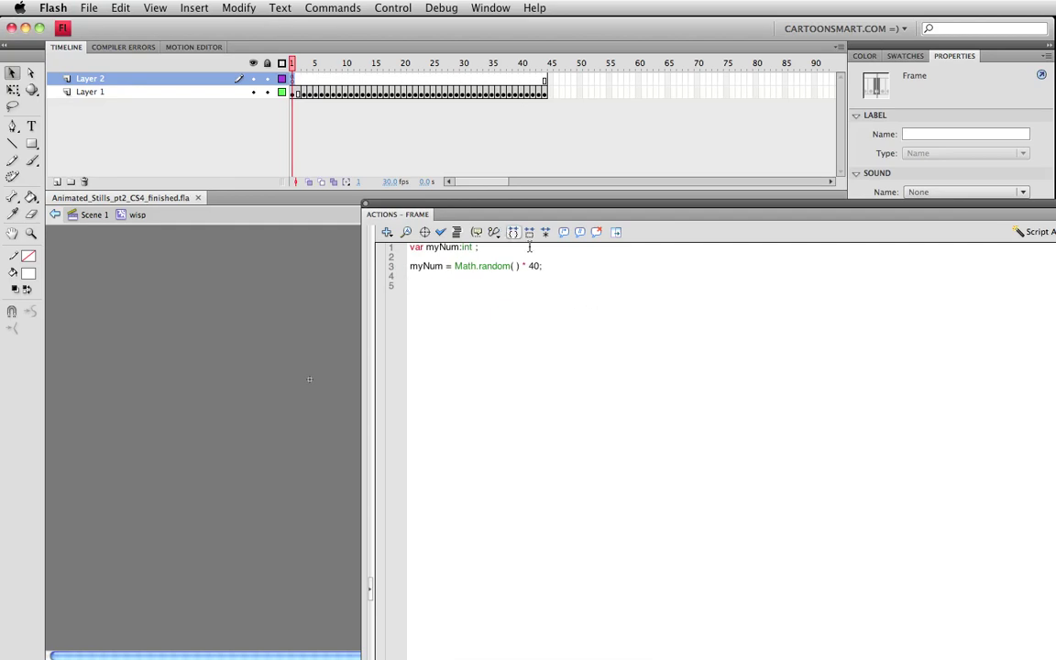
Step: Copy the myNum declaration and random assignment lines of the frame 1 script
key("shift+Up")
key("shift+Up")
key("shift+Up")
key("shift+Up")
key("super+c")
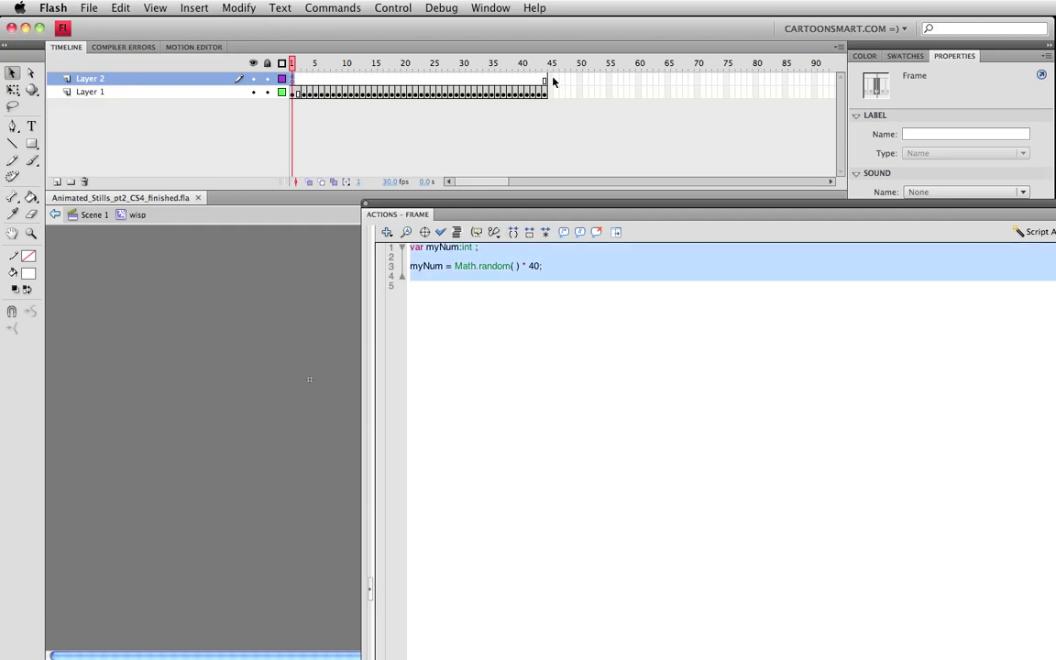
Step: Extend both wisp layers to frame 82 and insert a blank keyframe at frame 45 on each layer
left_click_drag(549, 82, 771, 108)
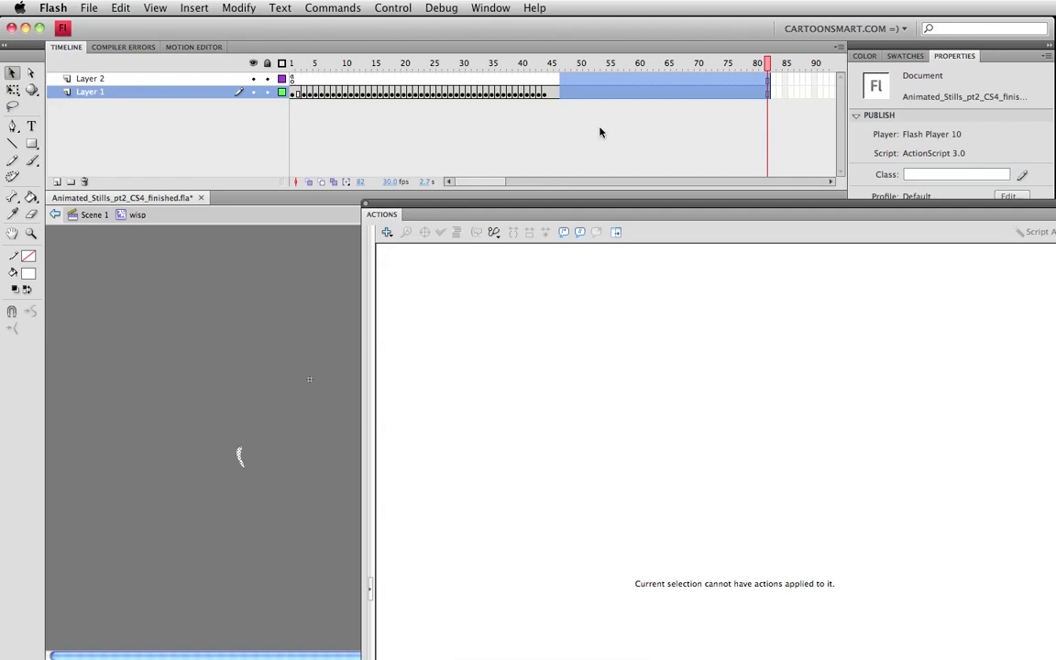
key("F5")
left_click(550, 94)
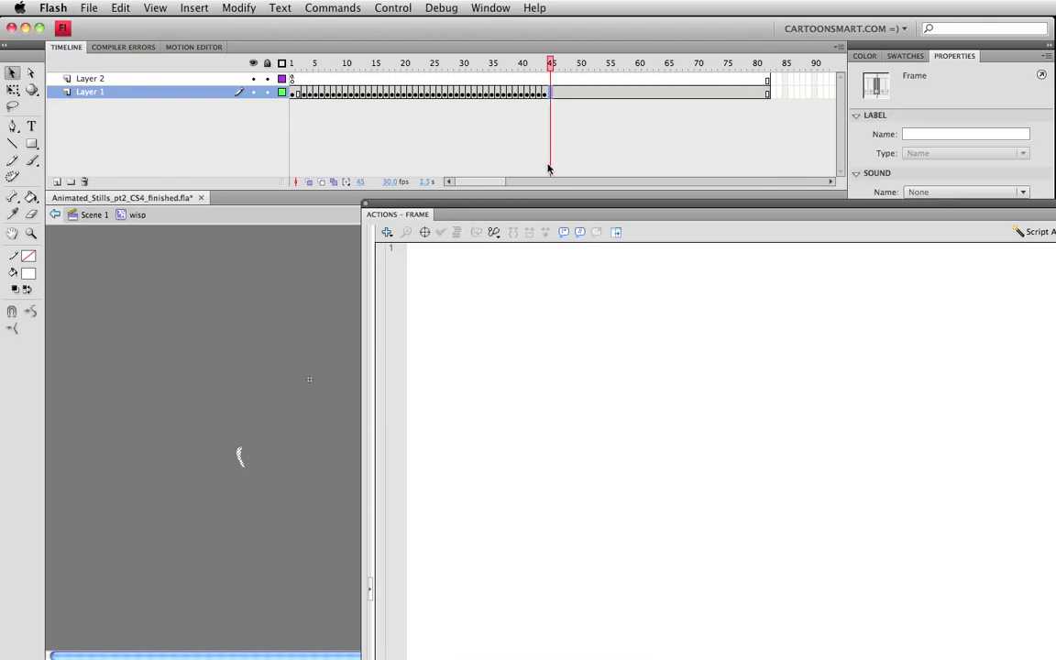
key("F7")
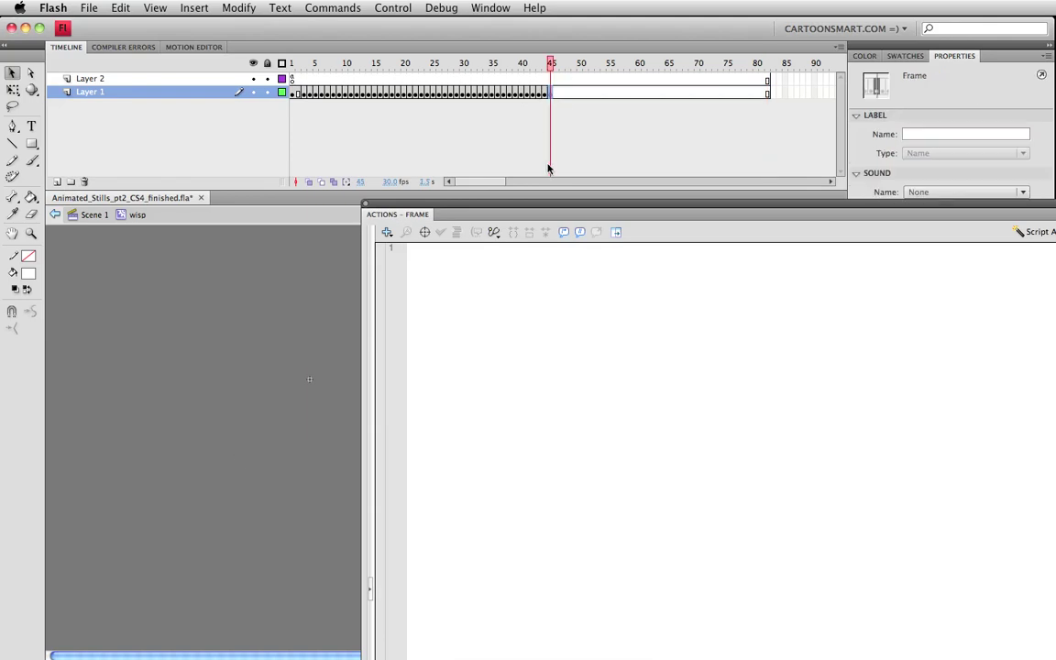
left_click(550, 81)
key("F7")
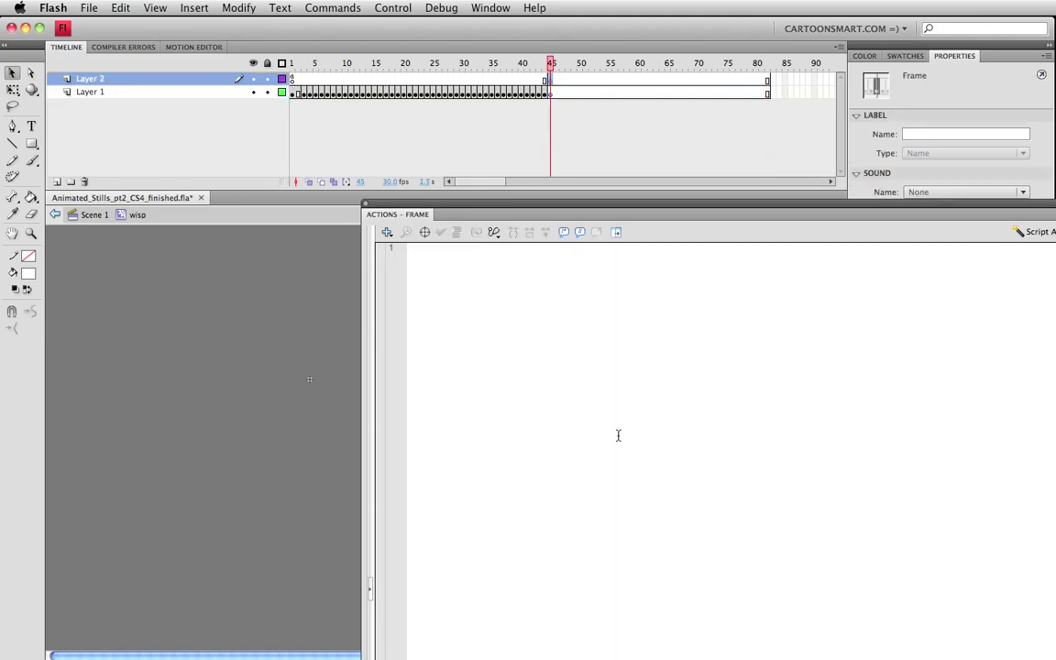
Step: Paste the random-number script into frame 45 of Layer 2, rename the variable to myNum2, set the multiplier to 30 and save
key("super+v")
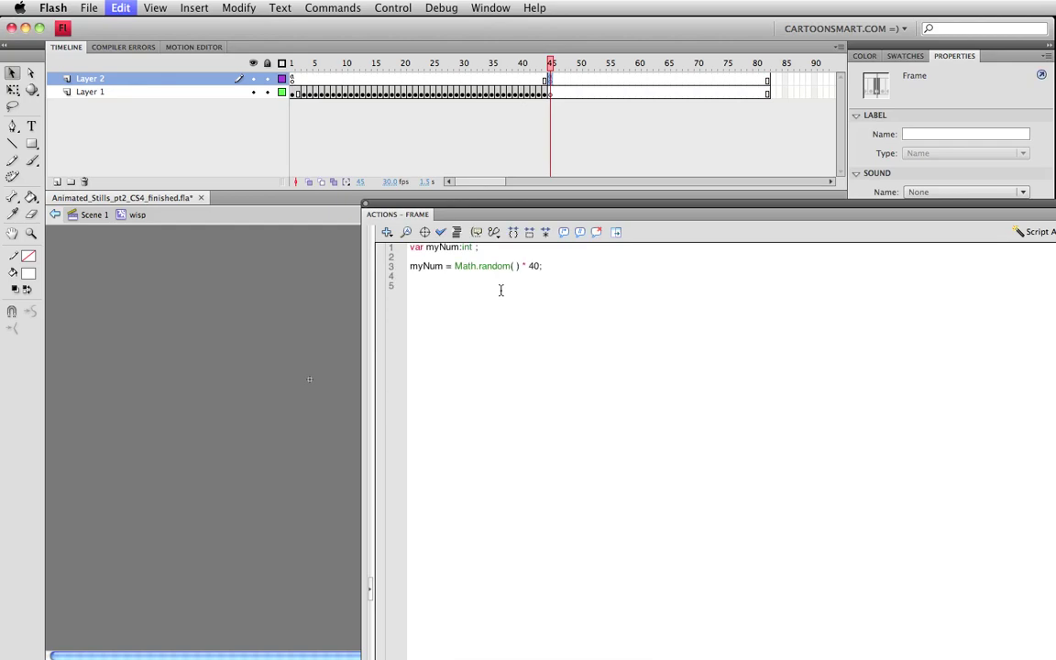
left_click(460, 248)
type("2")
left_click(445, 267)
type("2")
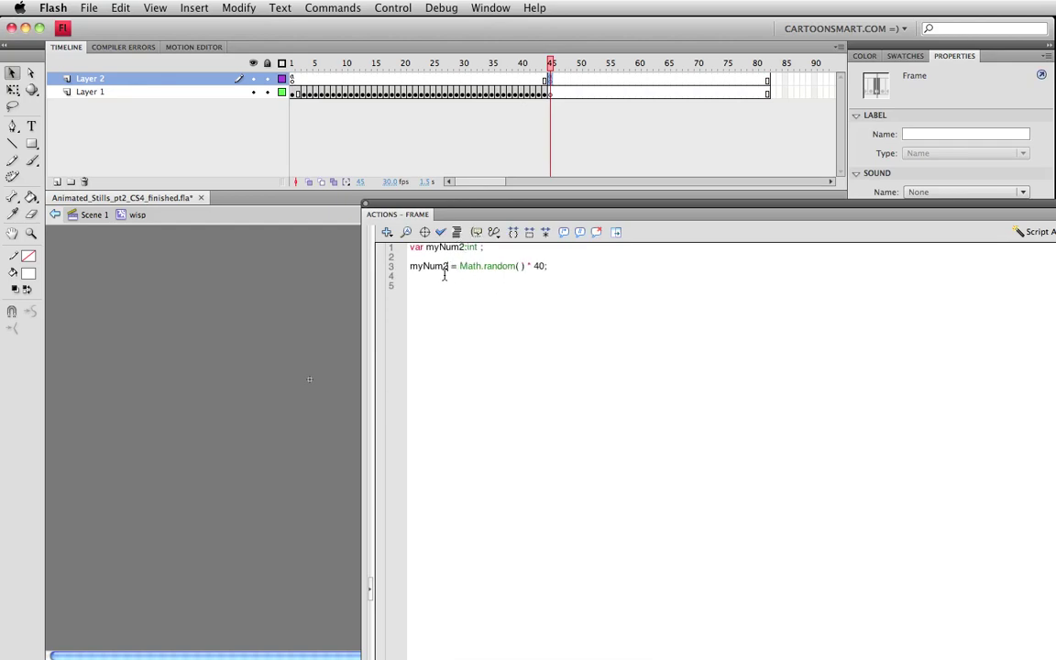
left_click(537, 270)
key("BackSpace")
type("3")
key("super+s")
Step: Add the line "gotoAndPlay ( 45 + myNum2 );" below the random assignment in the frame 45 script and save the file
key("Return")
key("Return")
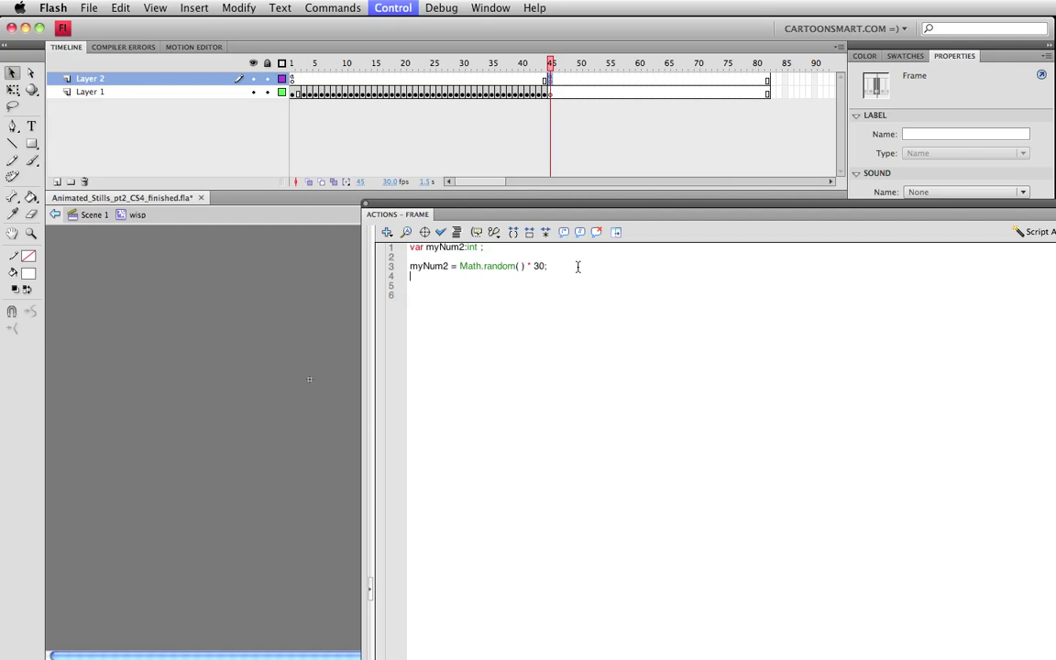
type("gotoAndP")
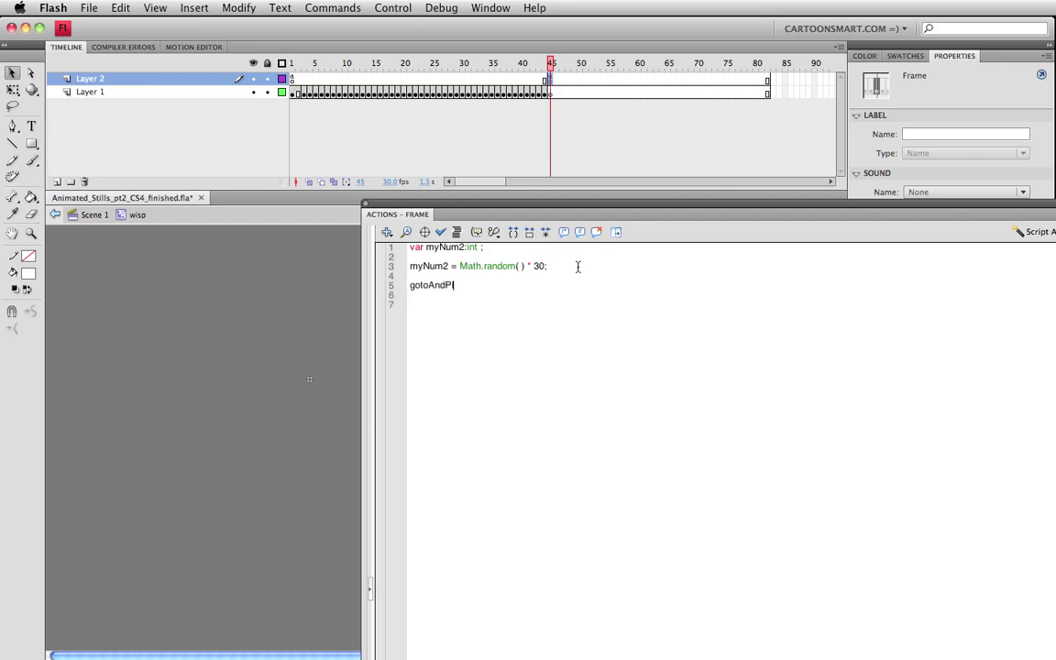
type("lay")
type("Frame")
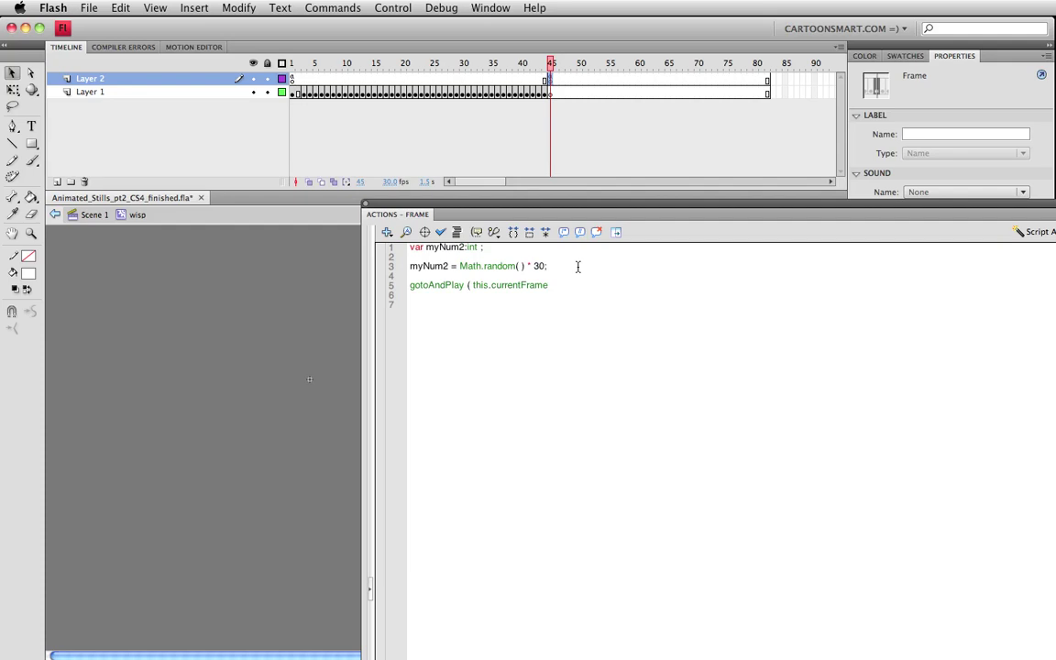
key("BackSpace")
key("BackSpace")
key("BackSpace")
key("BackSpace")
type("my")
type(";")
key("super+s")
Step: Insert a blank keyframe at frame 82 of Layer 2 with the action "gotoAndPlay(2);" and save the file
left_click(769, 82)
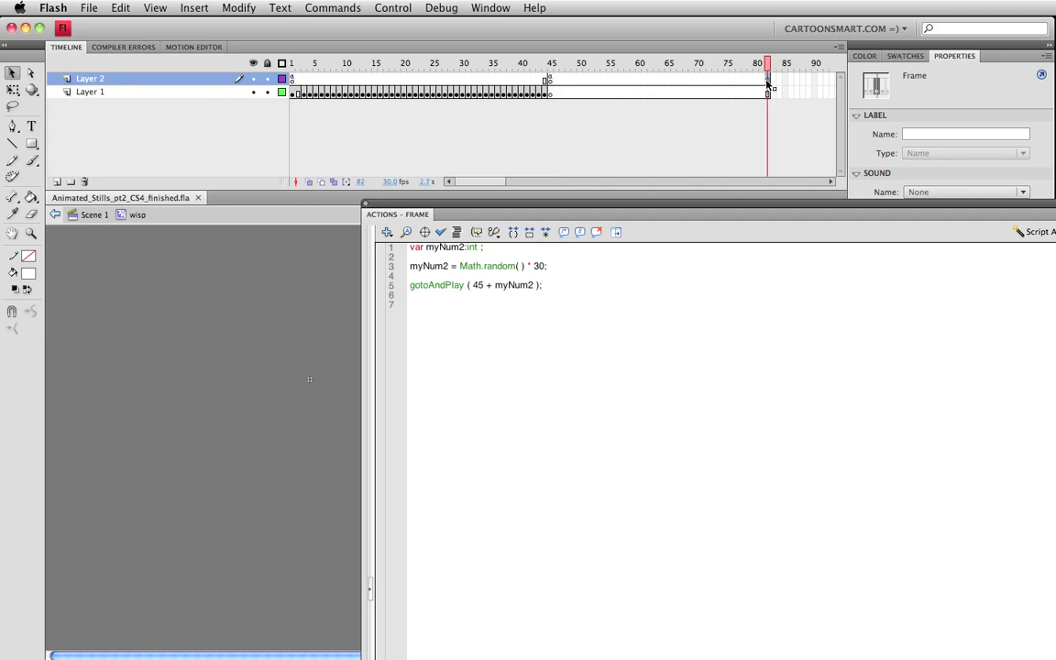
key("F7")
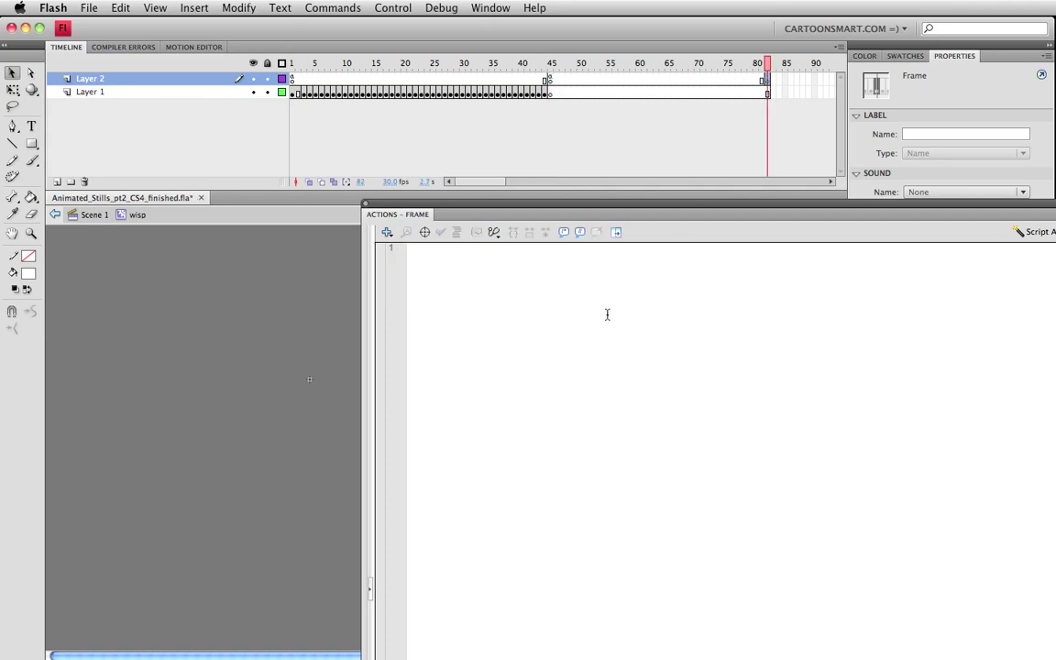
type("gotoAn")
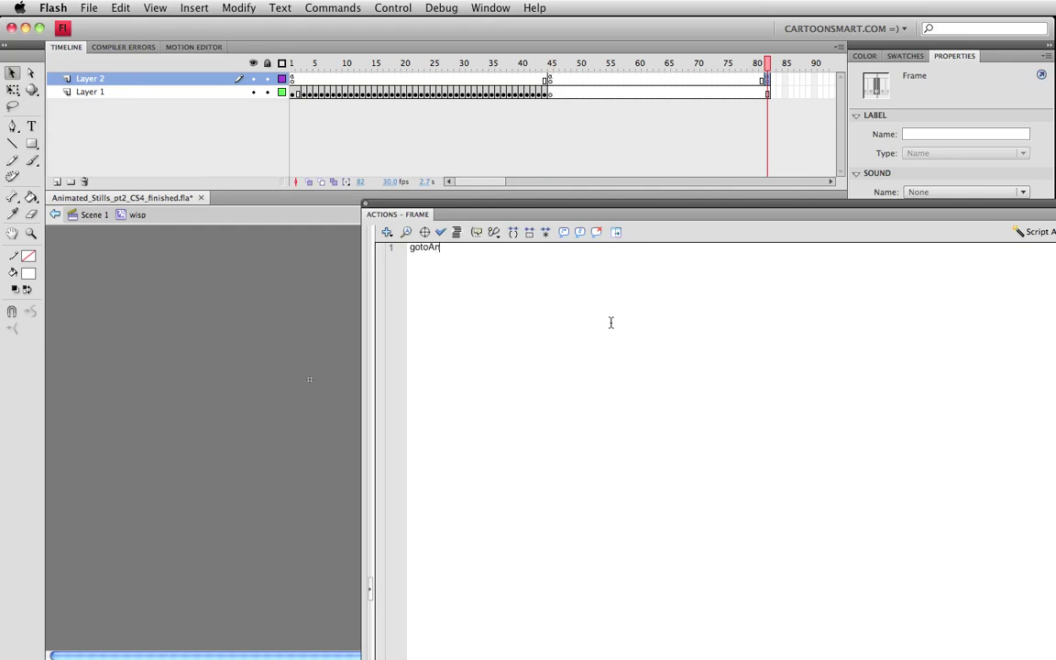
type("dPlay(2);")
key("super+s")
Step: Close the script editor, return to Scene 1 and make all layers visible
left_click(551, 80)
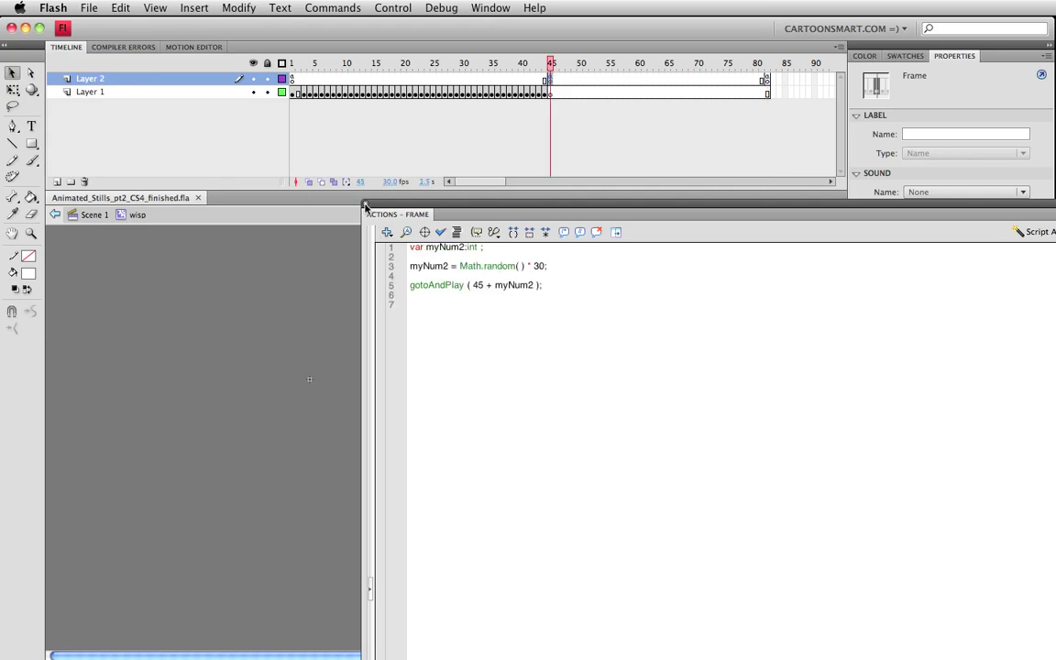
left_click(365, 205)
left_click(92, 214)
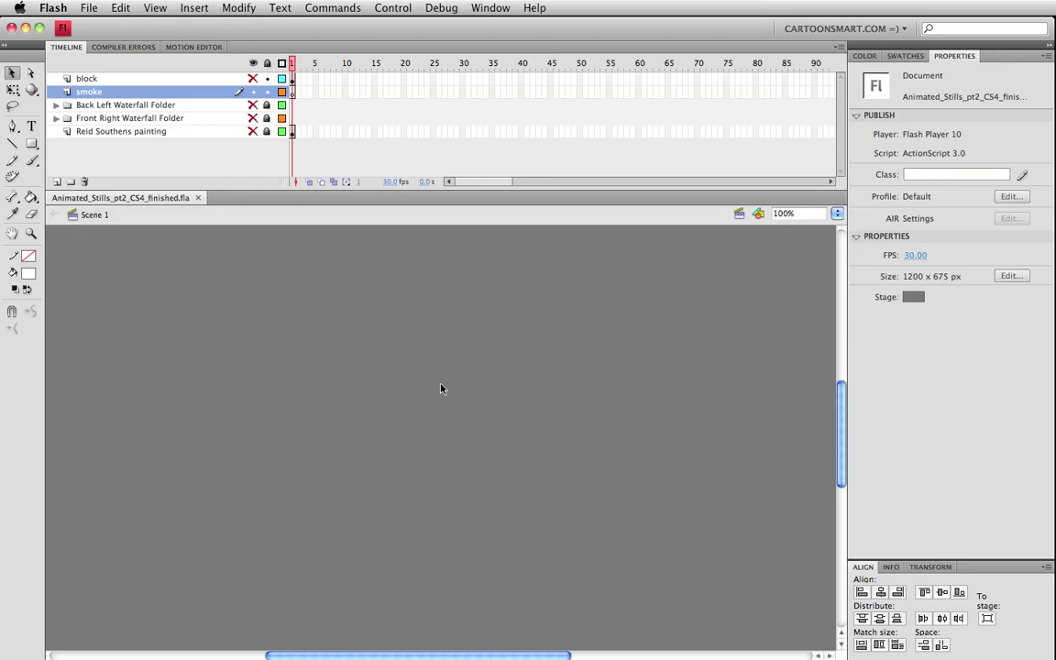
left_click(253, 63)
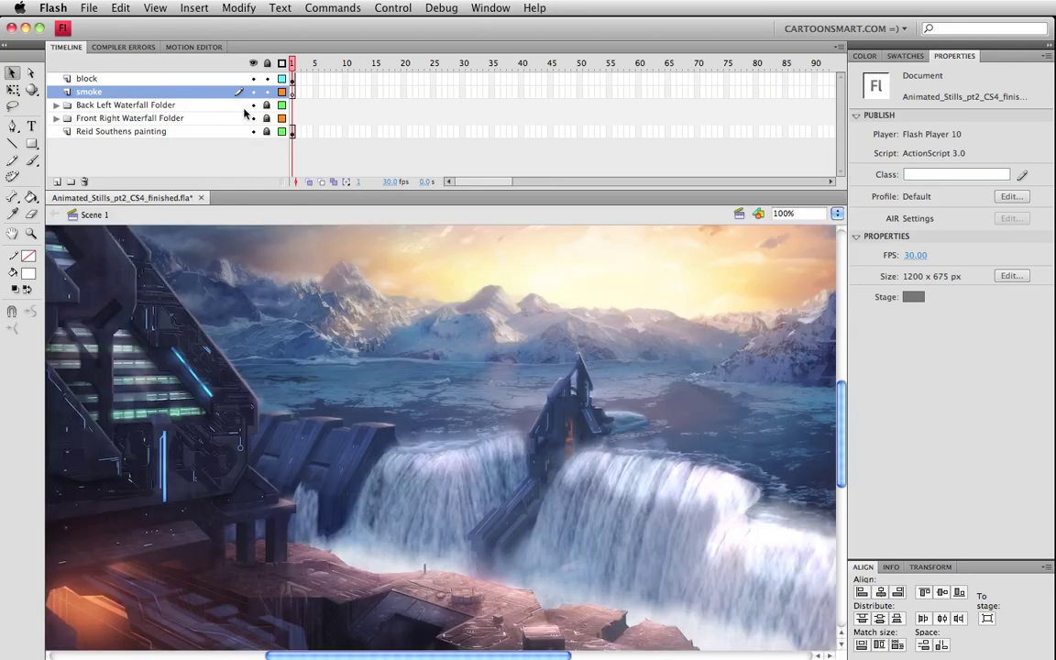
Step: Place an instance of the wisp symbol from the library on the smoke layer, over the dark rocks near the painting's lower edge
left_click_drag(444, 524, 475, 352)
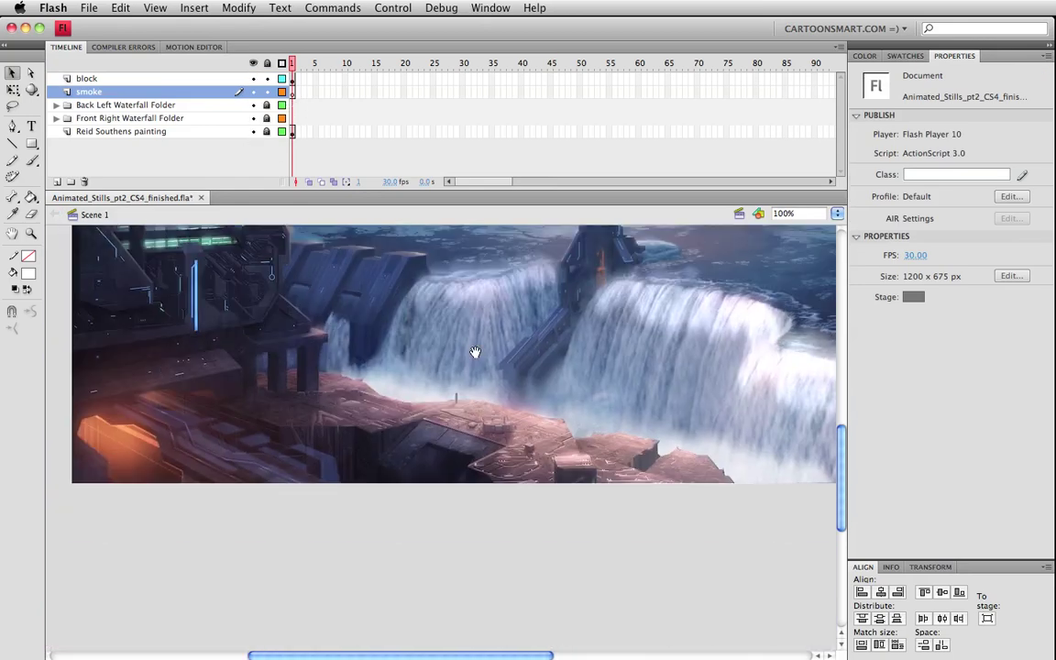
key("super+l")
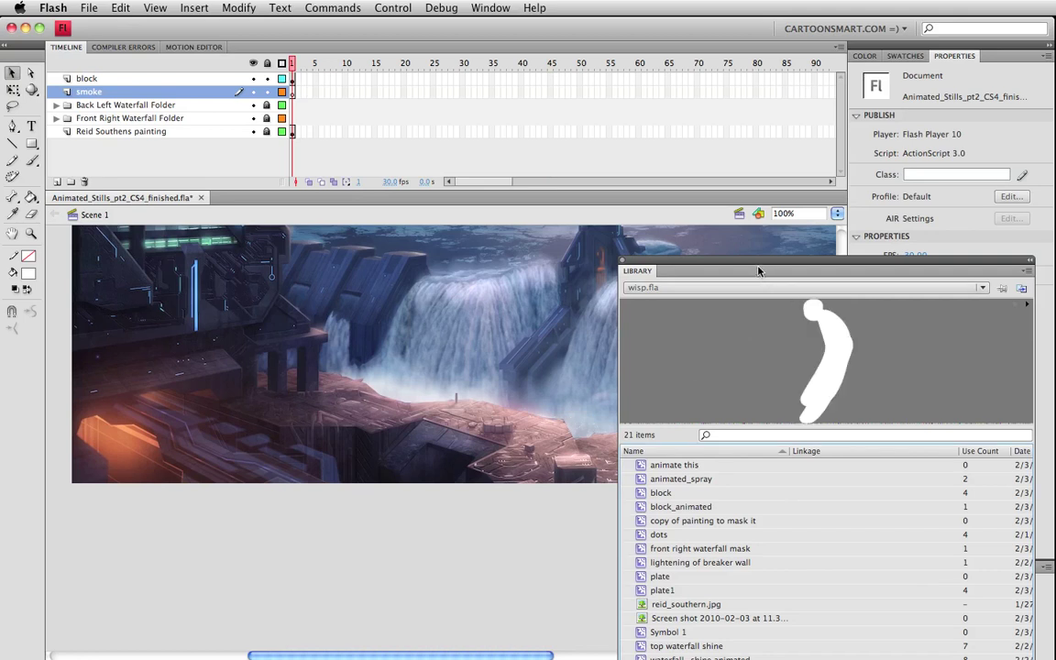
left_click_drag(761, 271, 761, 159)
left_click_drag(666, 580, 401, 447)
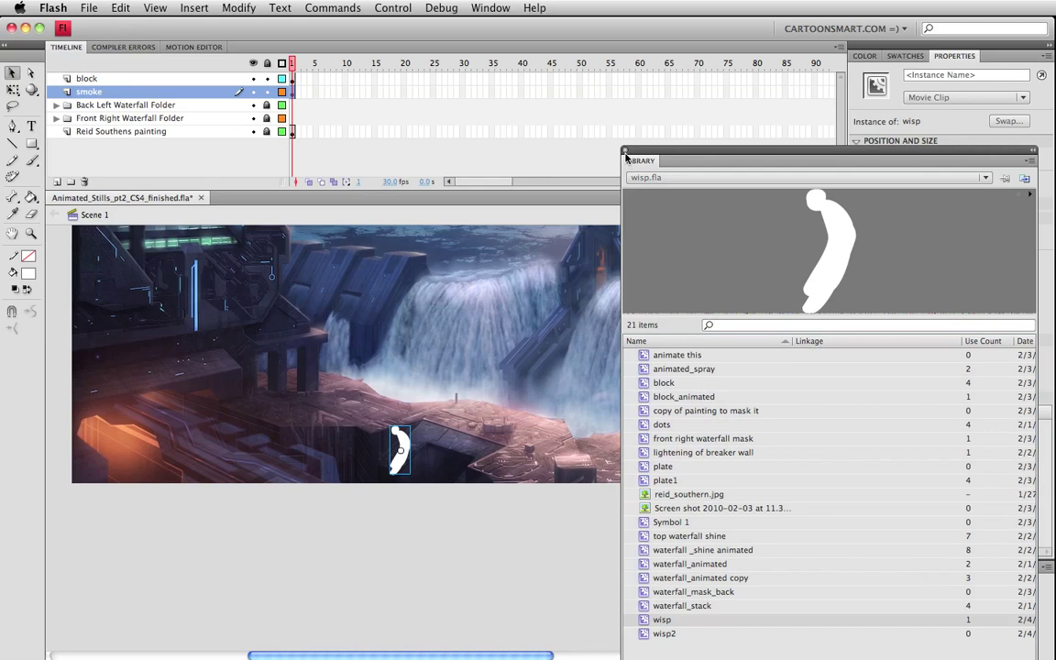
key("super+l")
Step: Check the placed wisp's first frames by editing the symbol in place, and return to Scene 1
left_click(409, 512)
left_click(401, 454)
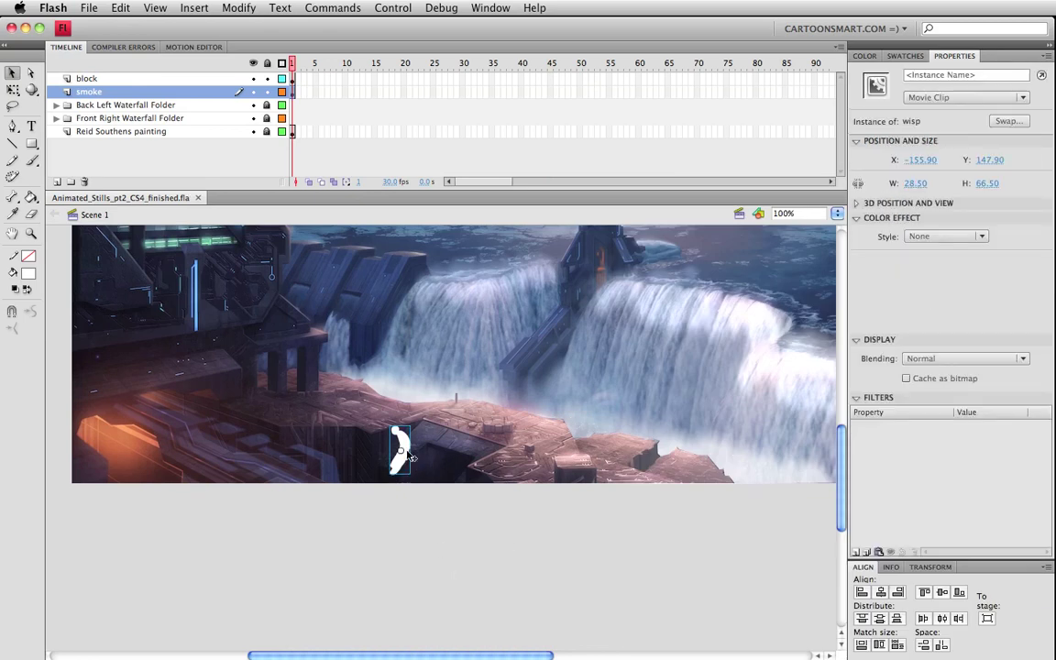
double_click(403, 456)
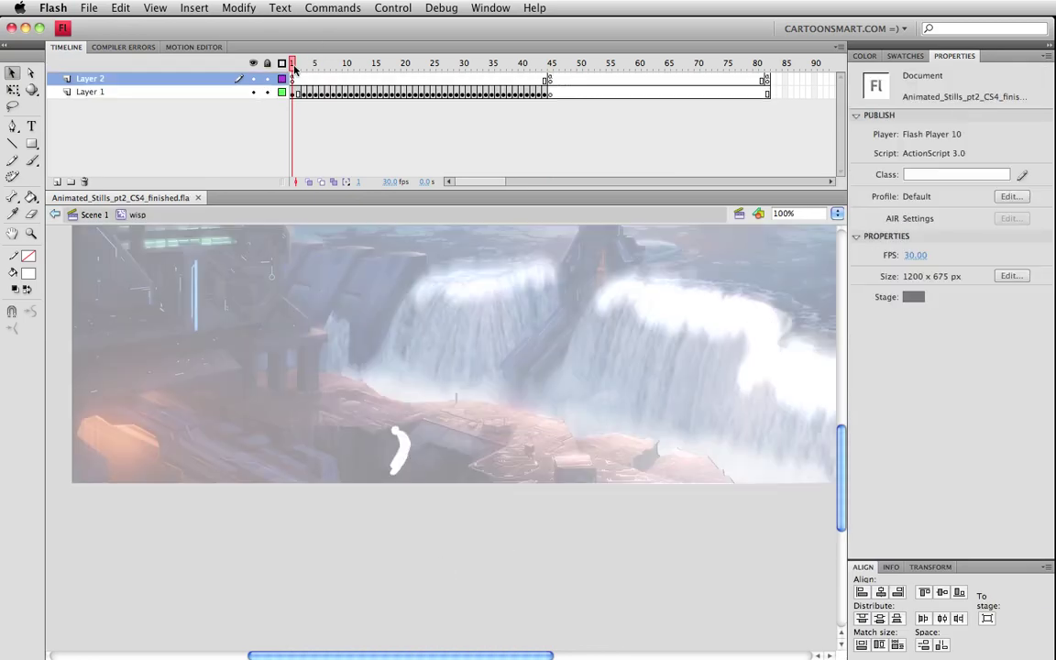
mouse_move(291, 62)
left_mouse_down()
mouse_move(462, 81)
mouse_move(292, 73)
left_mouse_up()
left_click(95, 214)
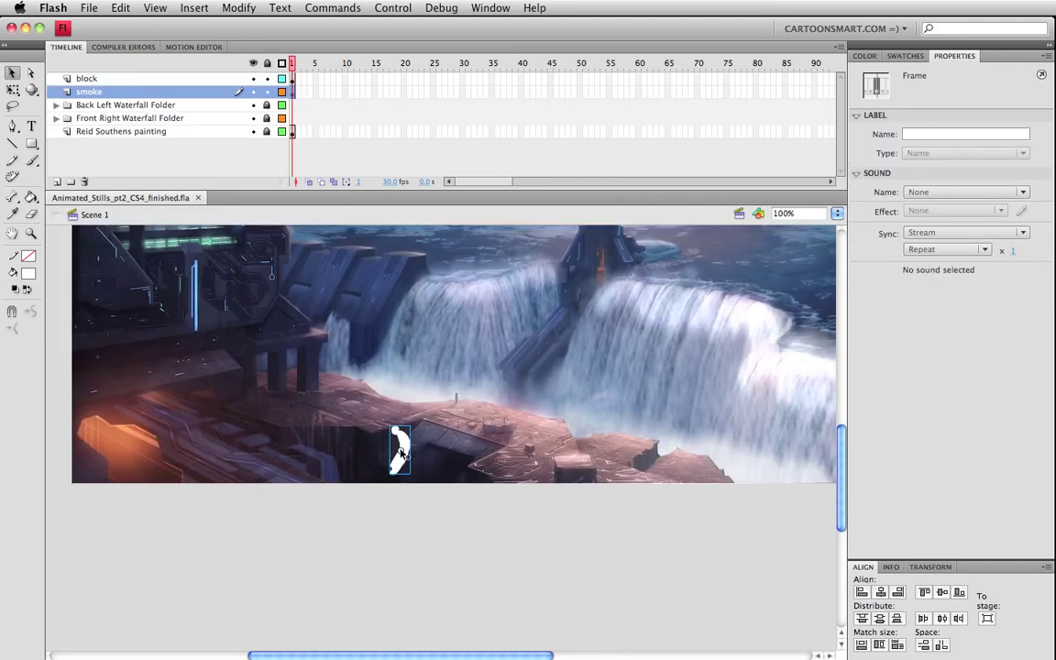
Step: Rotate the wisp instance about a quarter turn so it lies horizontally, scale it to 40% and save the file
left_click(401, 447)
key("q")
left_click_drag(429, 432, 435, 455)
key("super+alt+s")
type("40")
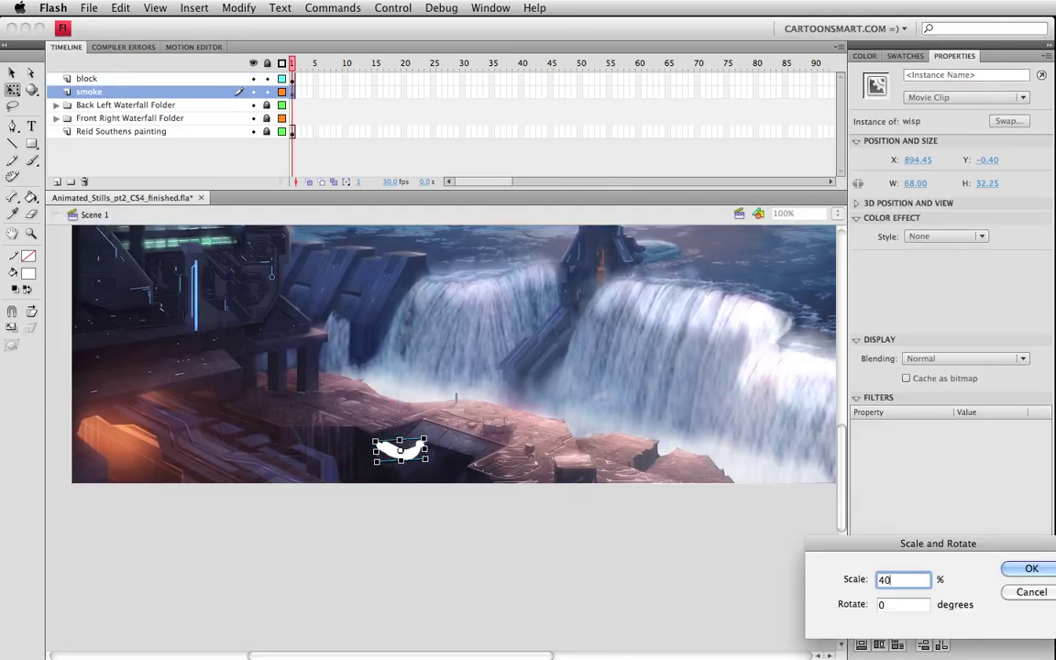
key("Return")
key("v")
key("super+s")
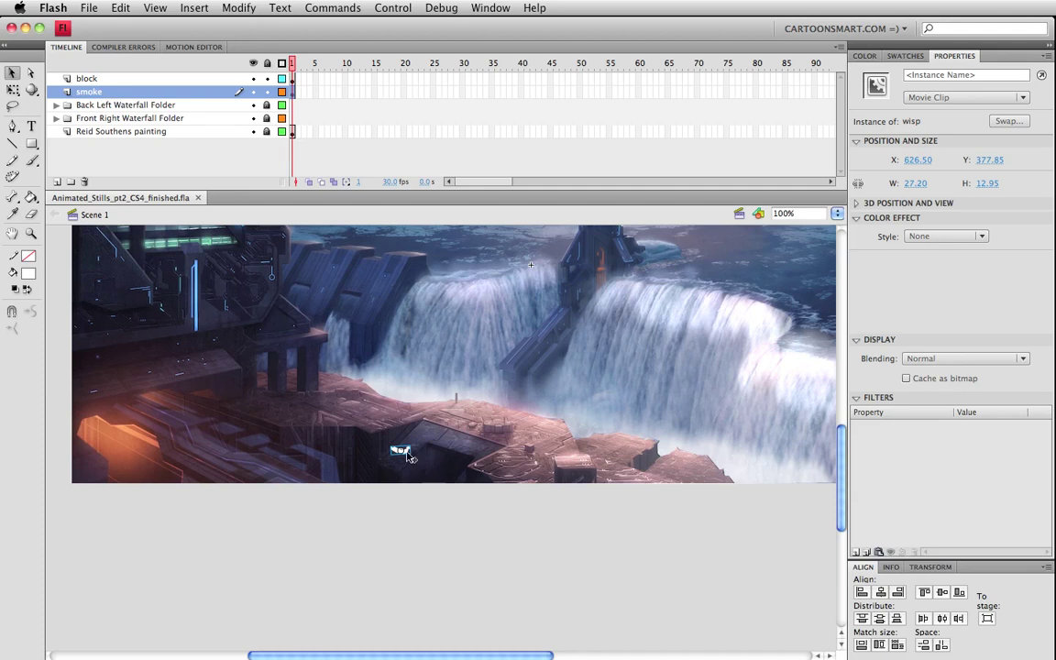
Step: Preview the scaled wisp's animation against the painting by scrubbing its timeline in place, and return to Scene 1
double_click(410, 478)
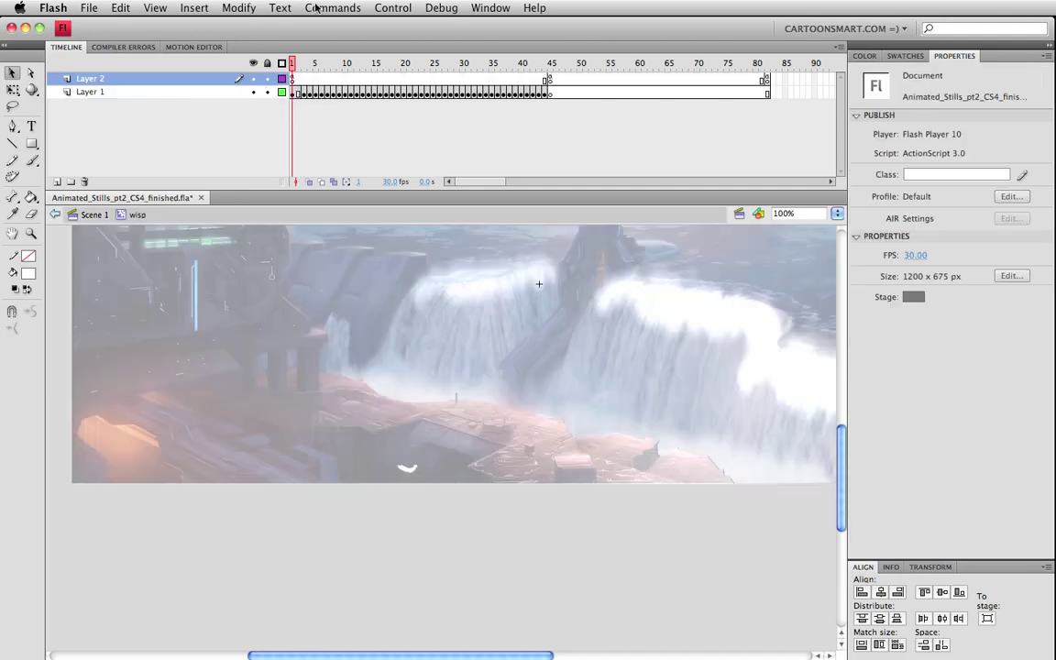
left_click(322, 66)
left_click_drag(323, 69, 291, 96)
double_click(364, 479)
scroll(401, 503, "up", 4)
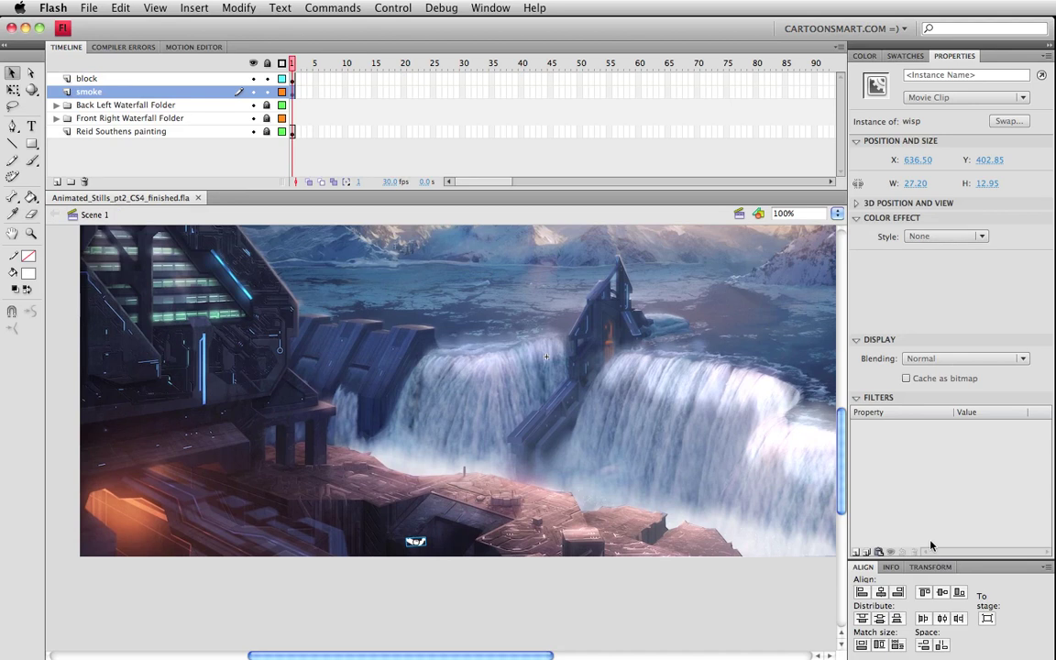
Step: Add a Blur filter to the wisp with Blur X 17 px, Blur Y 7 px and High quality, and save the file
left_click(859, 553)
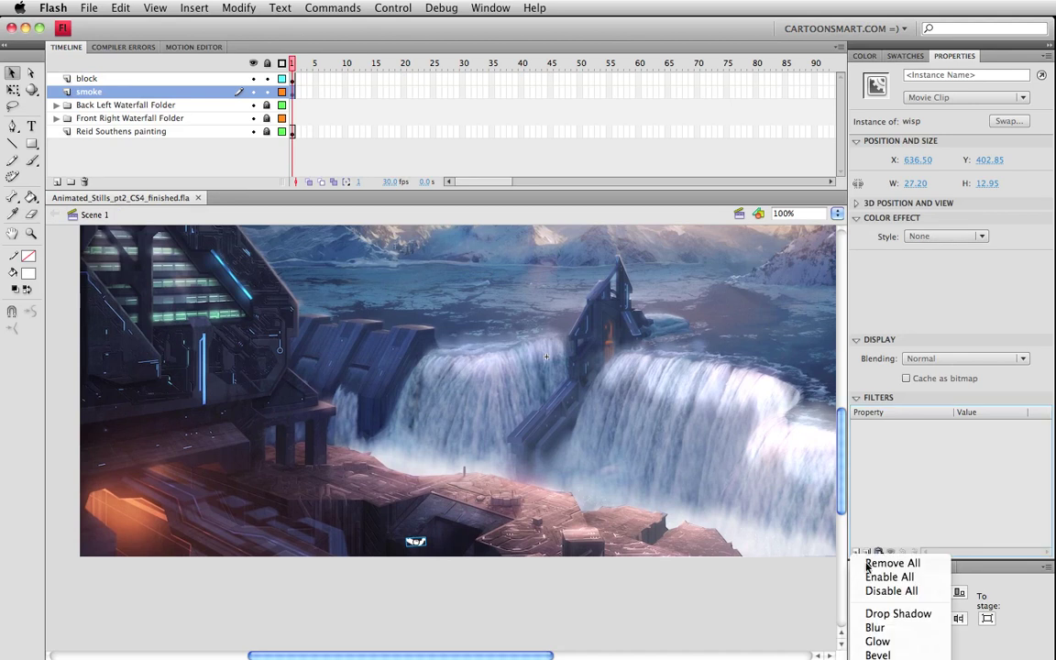
left_click(903, 628)
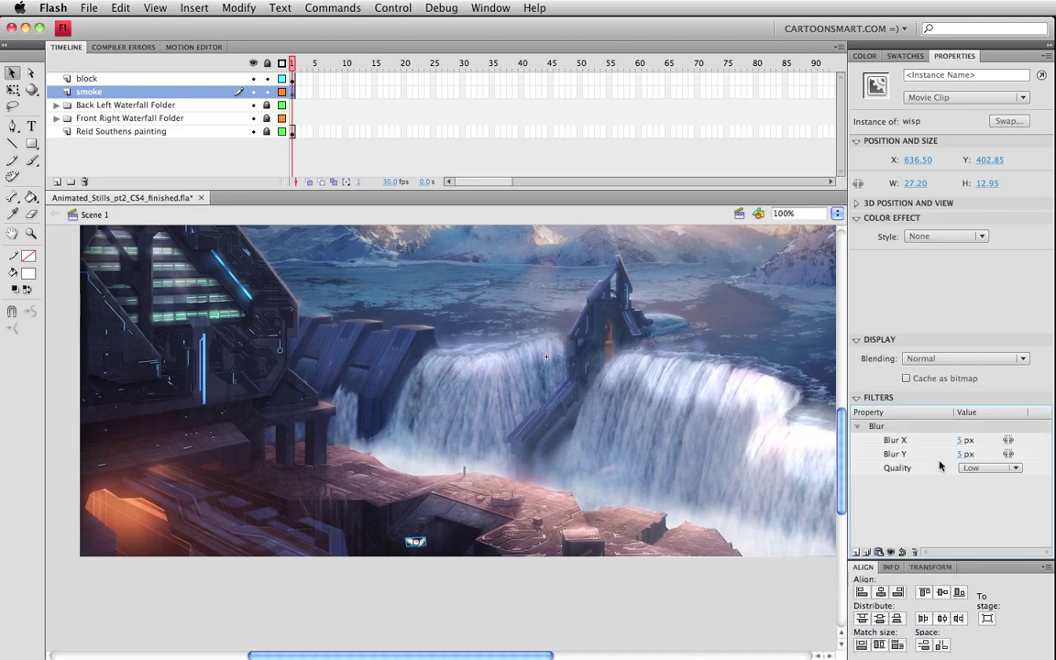
left_click(964, 441)
type("17")
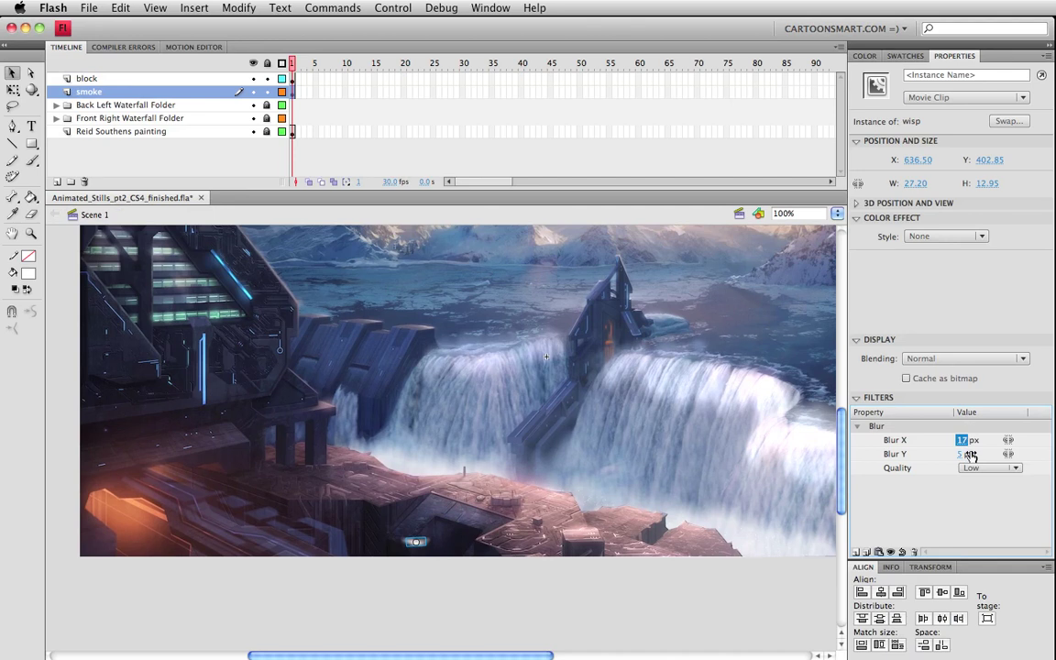
left_click(990, 468)
left_click(986, 510)
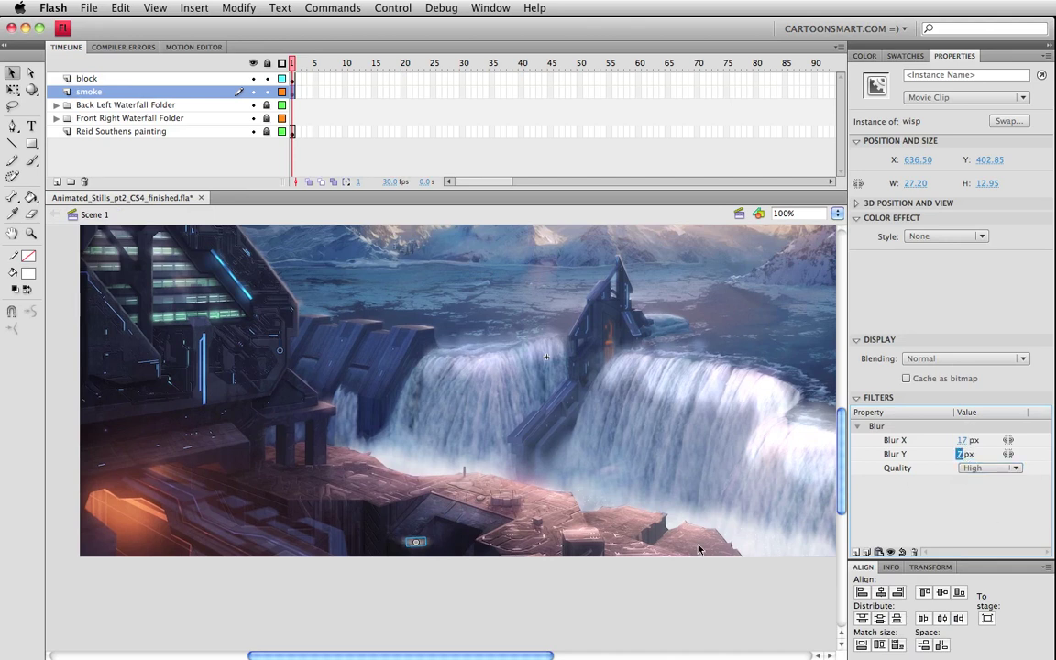
left_click(666, 614)
key("super+s")
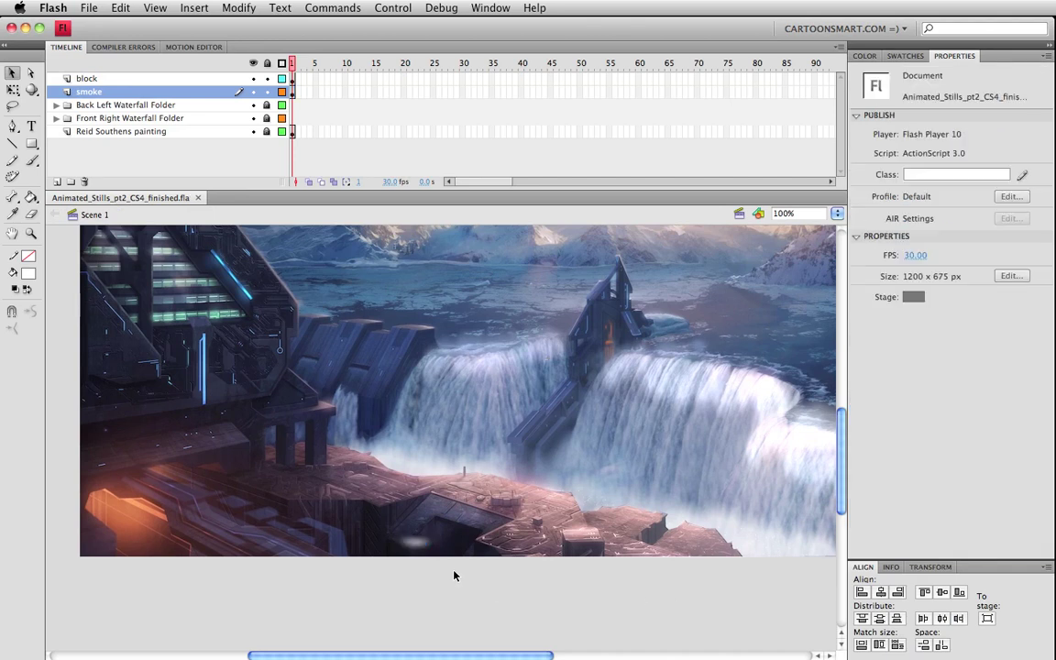
Step: Test the movie to examine the blurred wisp's motion over the waterfall, and close the preview
left_click(420, 545)
key("super+Return")
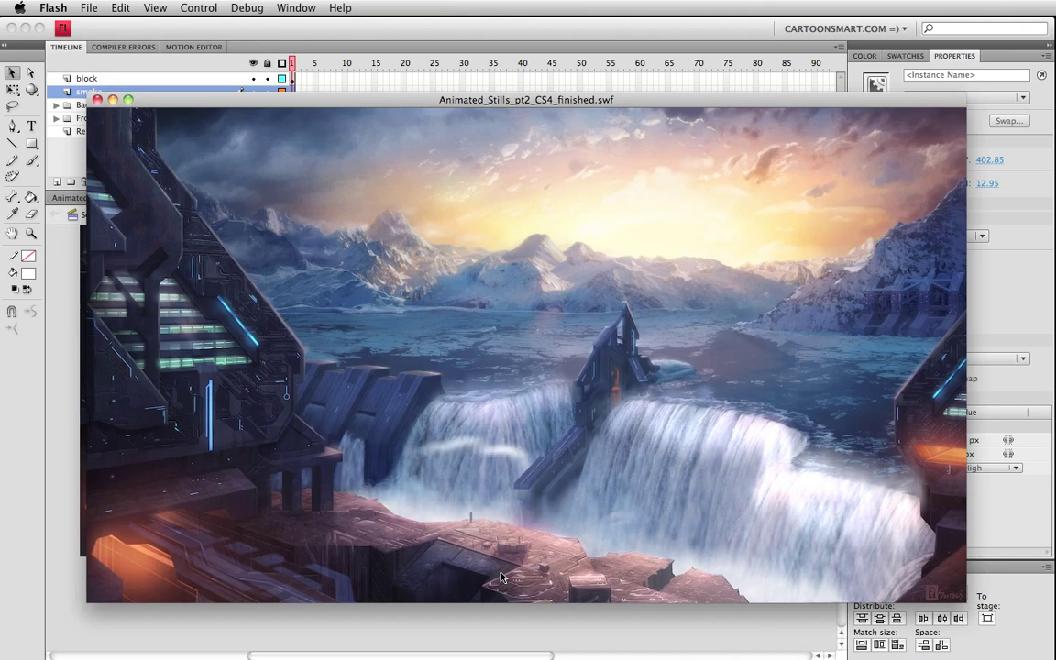
key("super+w")
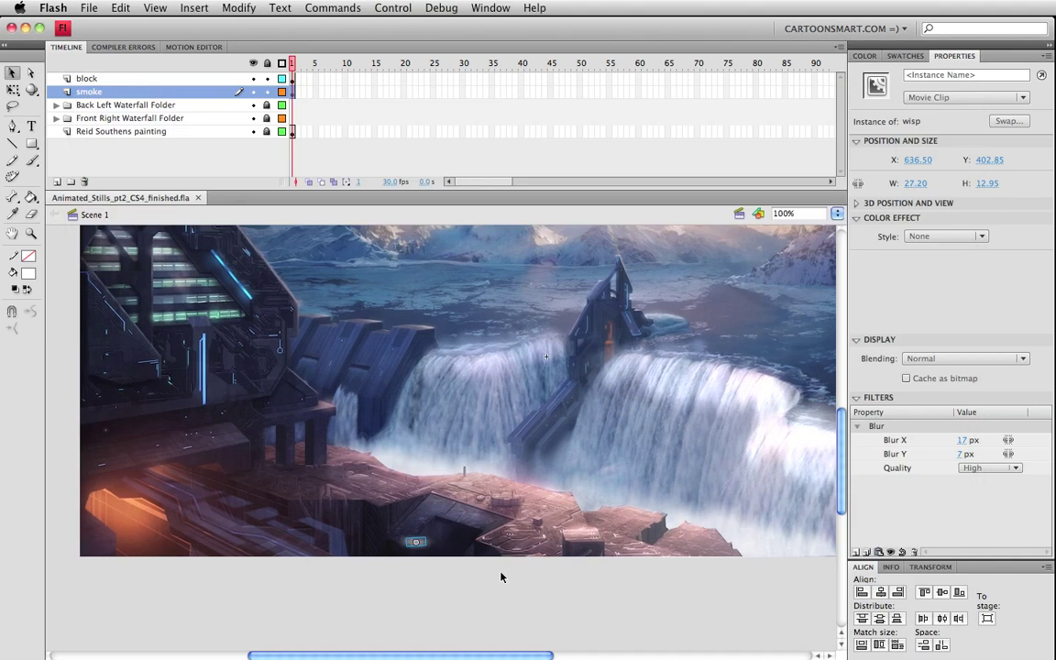
Step: Duplicate the blurred wisp, place the copy slightly above the original and rotate it slightly counterclockwise
left_click(501, 576)
left_click(415, 542)
key("shift+Up")
key("q")
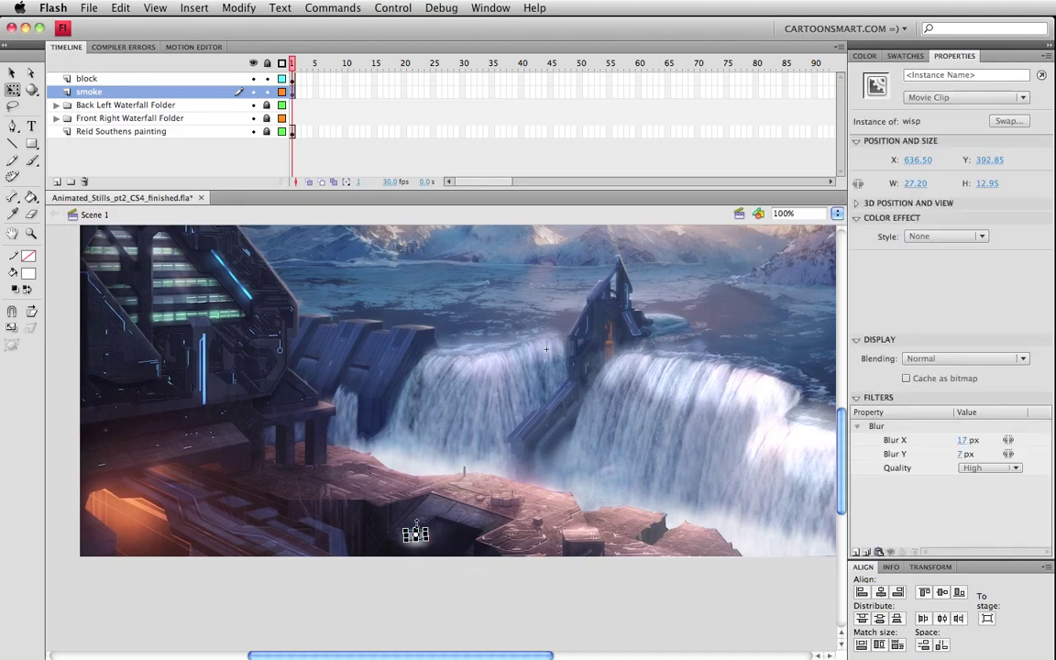
left_click_drag(423, 519, 431, 514)
key("v")
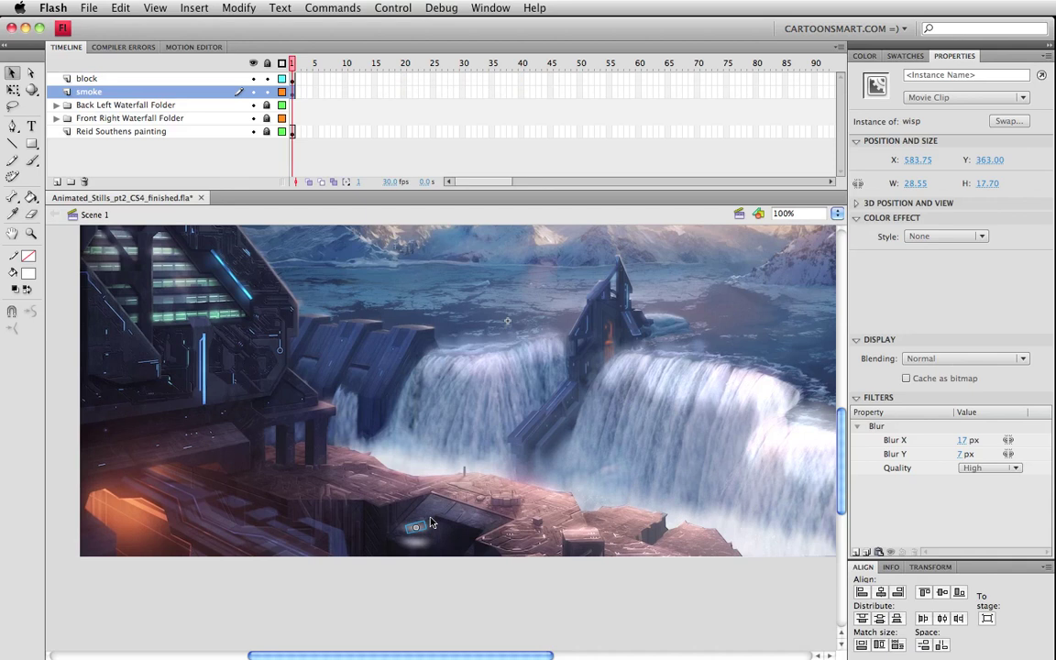
Step: Set the rotated wisp copy's blur to Blur X 10 px and Blur Y 11 px, and save the file
left_click(962, 441)
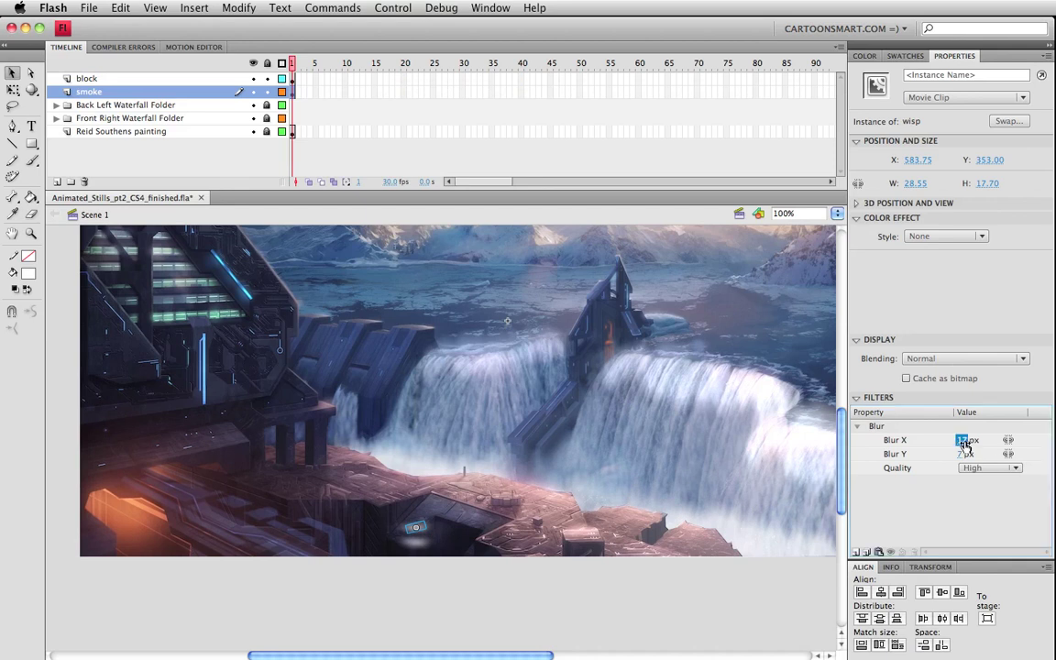
type("10")
left_click(963, 454)
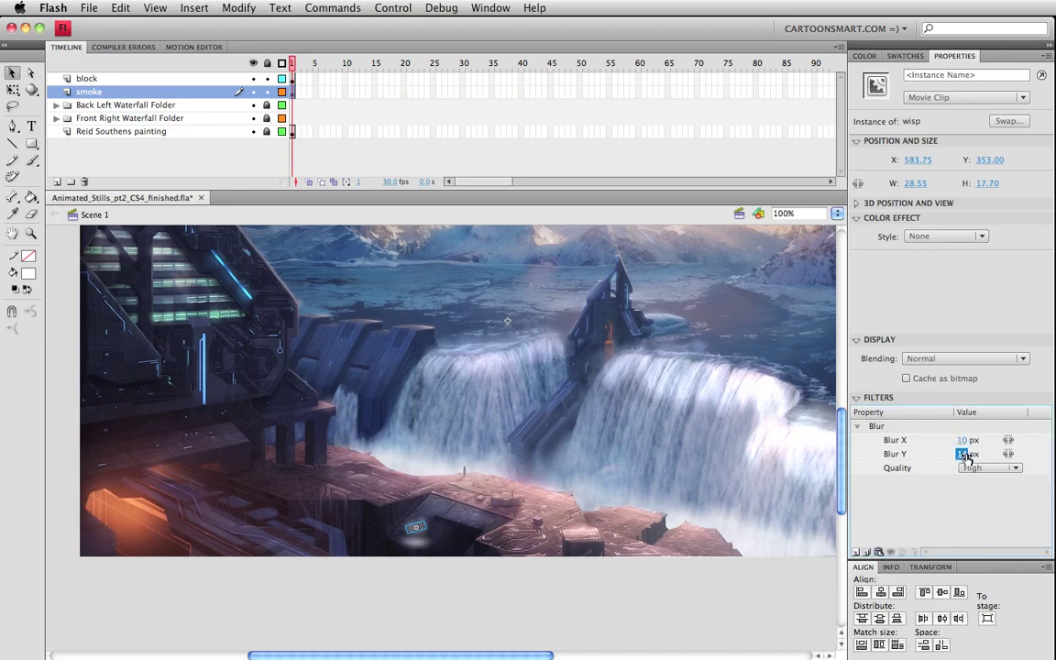
type("11")
key("Return")
key("cmd+s")
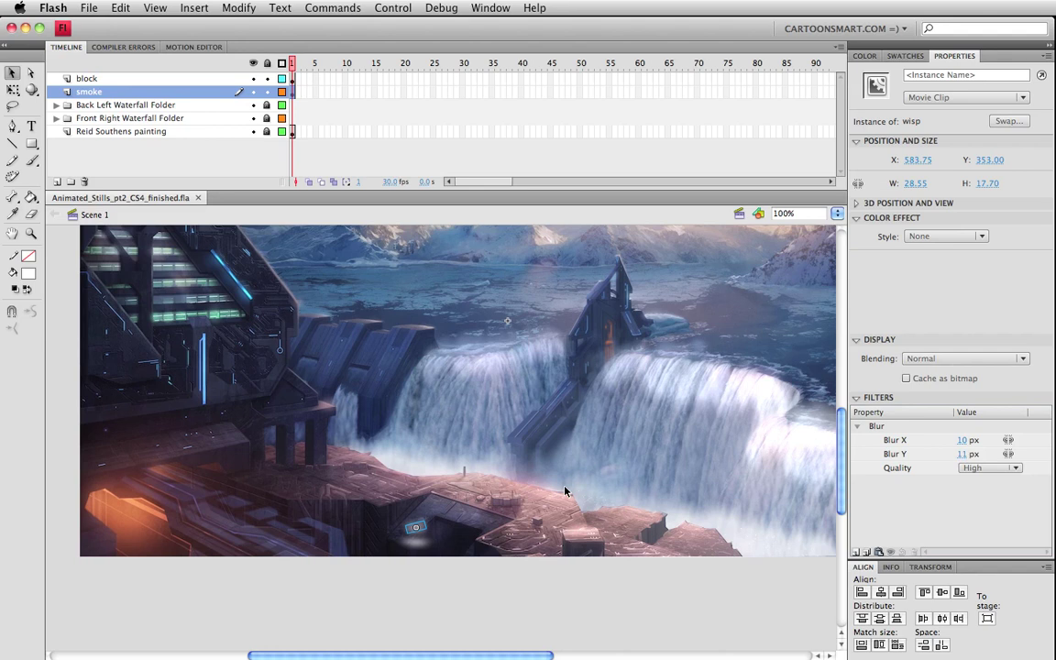
Step: Test the movie to examine the two differently blurred wisps moving over the waterfall, and close the preview
left_click(962, 441)
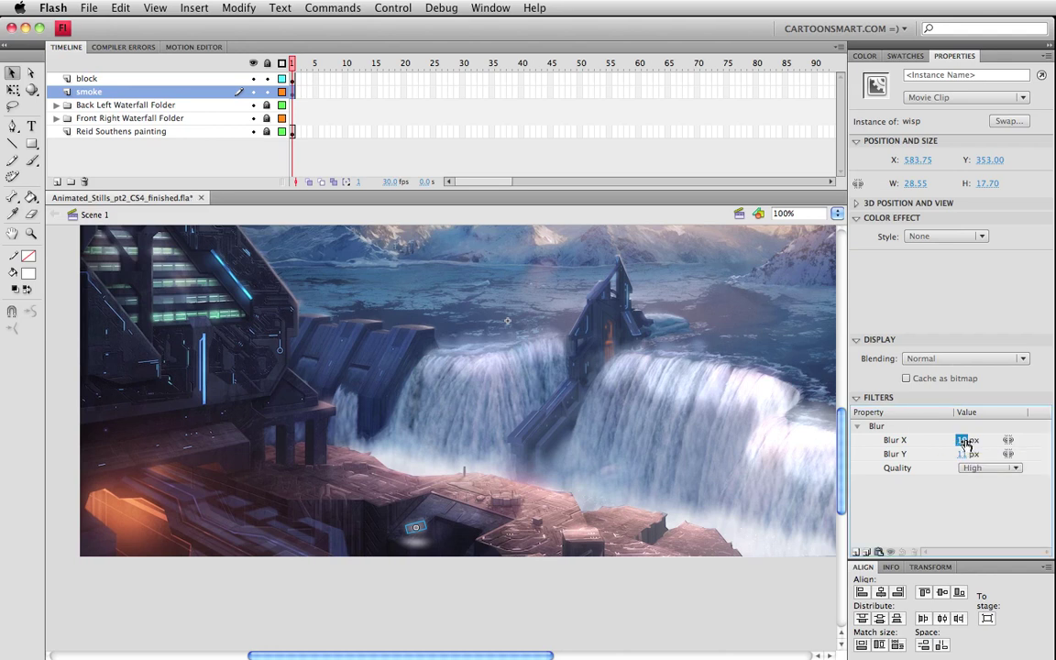
key("super+Return")
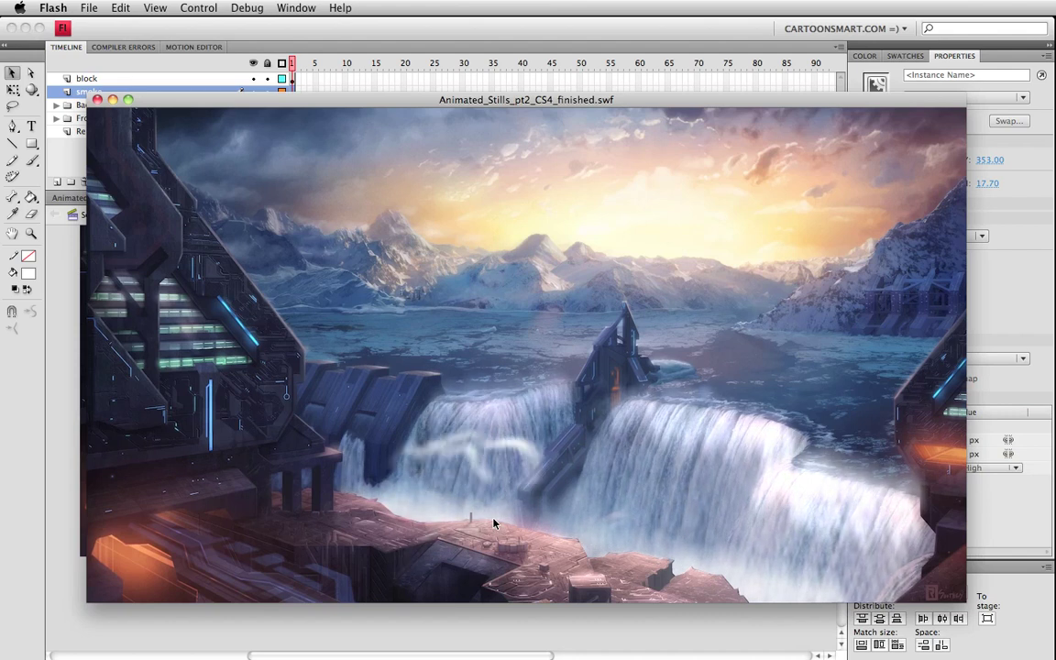
key("super+w")
Step: Set the rotated wisp copy's Blur Y to 20 px, test the movie and close the preview
left_click(965, 454)
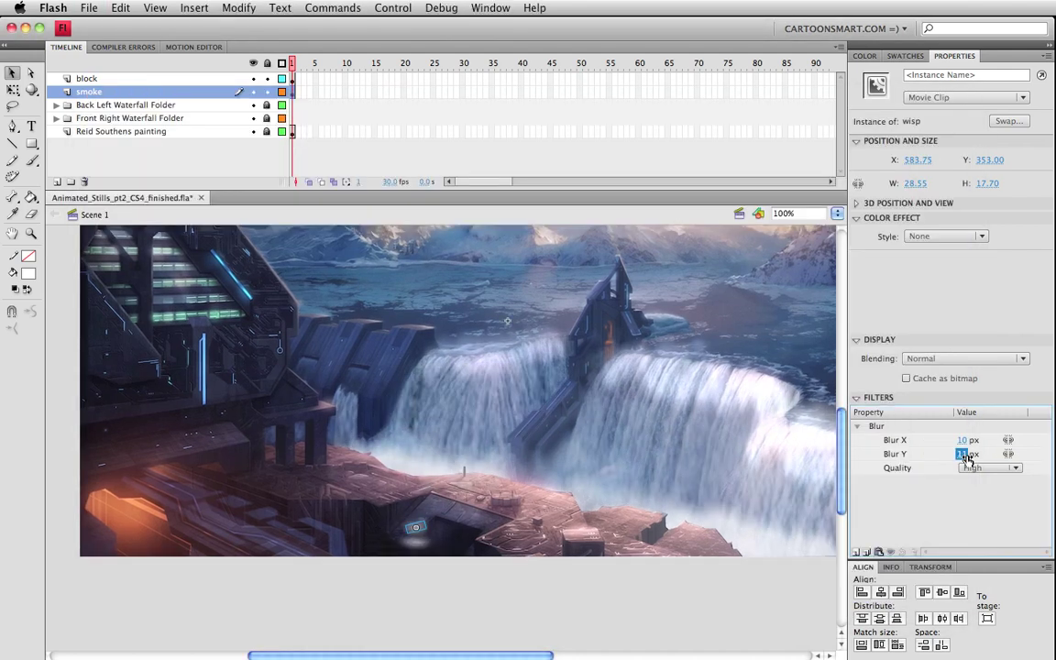
type("20")
left_click(963, 440)
key("super+Return")
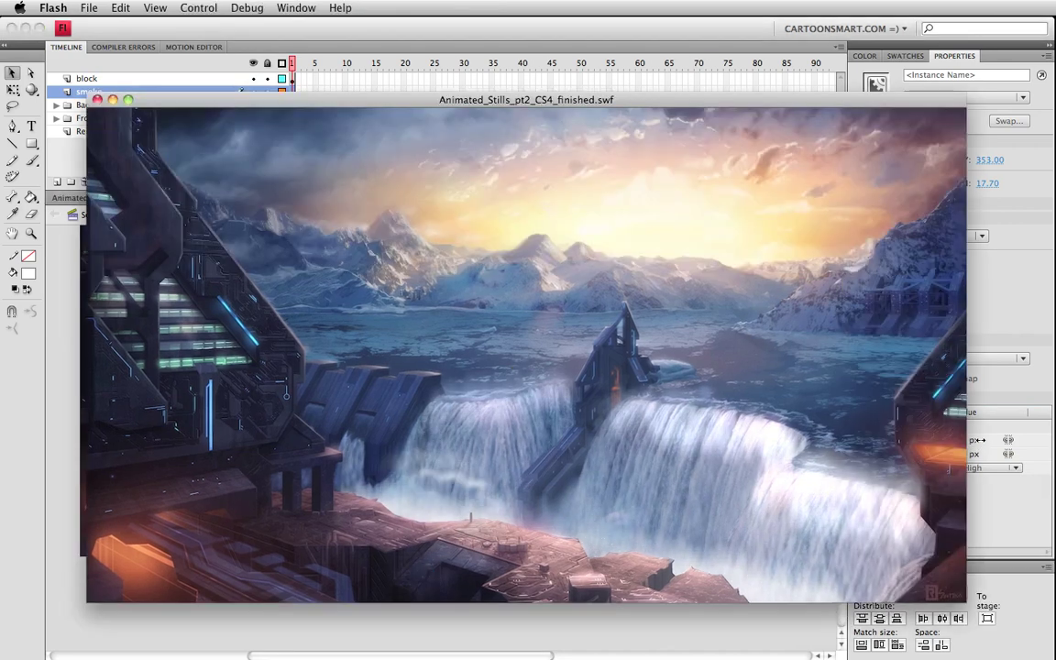
key("super+w")
Step: Move the rotated wisp copy down over the original, adjust it with Free Transform, and test the movie
left_click(413, 548)
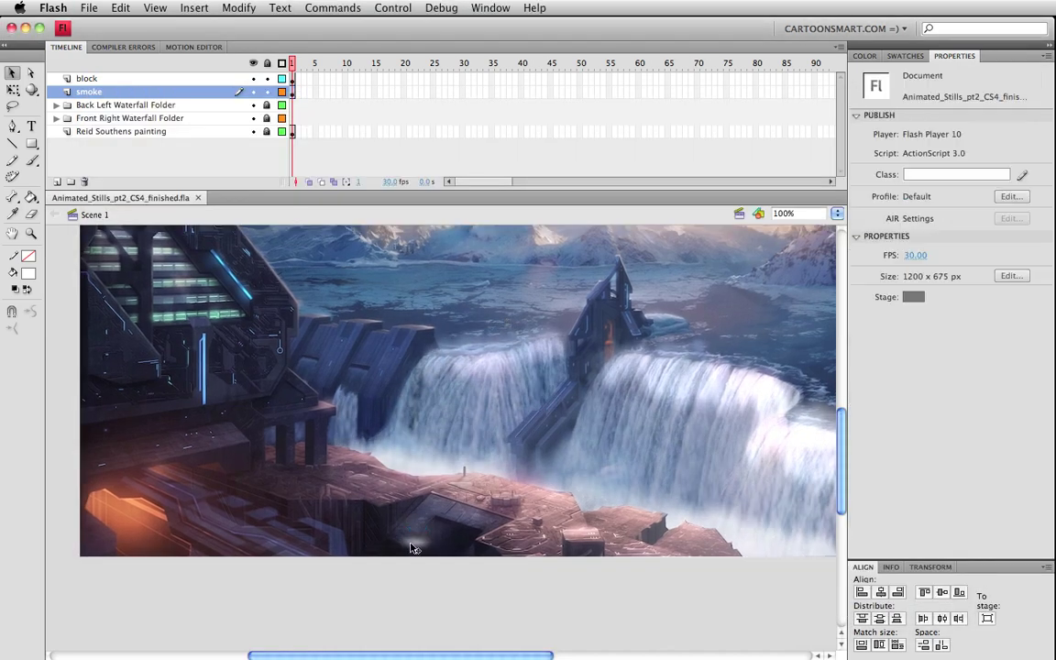
left_click(417, 530)
mouse_move(417, 530)
left_mouse_down()
mouse_move(415, 542)
mouse_move(431, 438)
mouse_move(453, 417)
mouse_move(470, 526)
mouse_move(425, 548)
mouse_move(413, 541)
left_mouse_up()
key("q")
key("v")
key("super+Return")
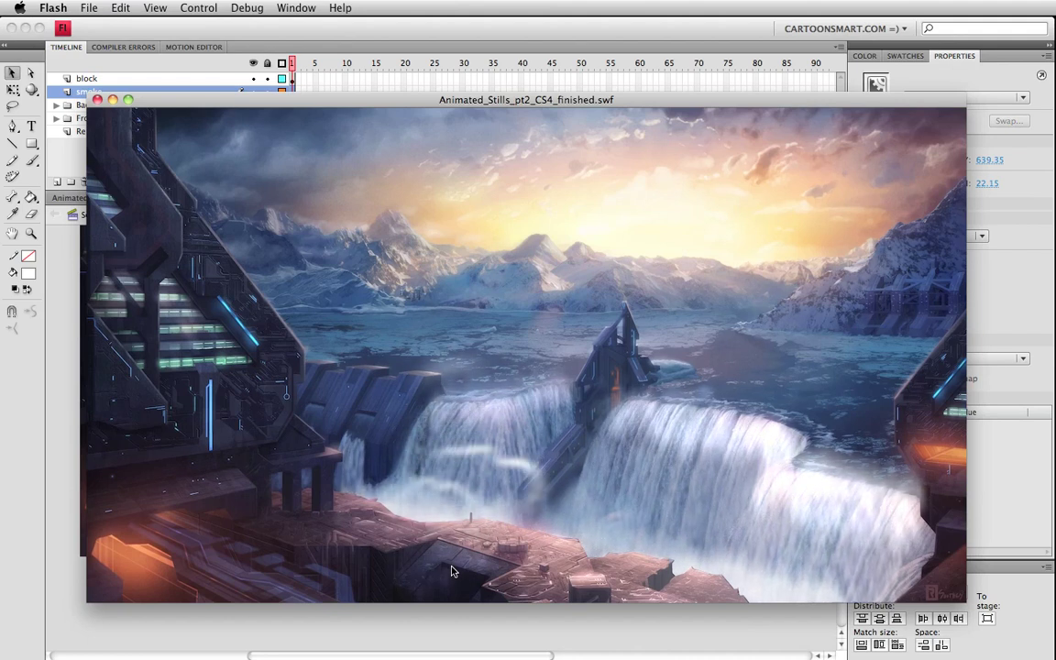
key("super+w")
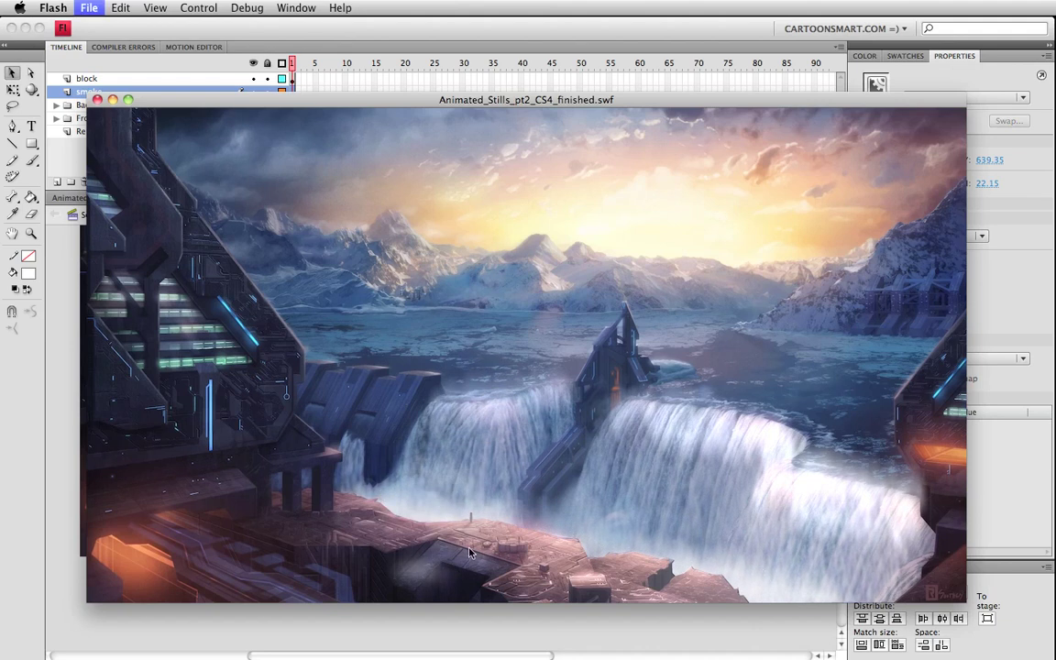
Step: Set the original wisp's Blur X to 24 px, test the movie and close the preview
key("super+shift+a")
left_click(417, 546)
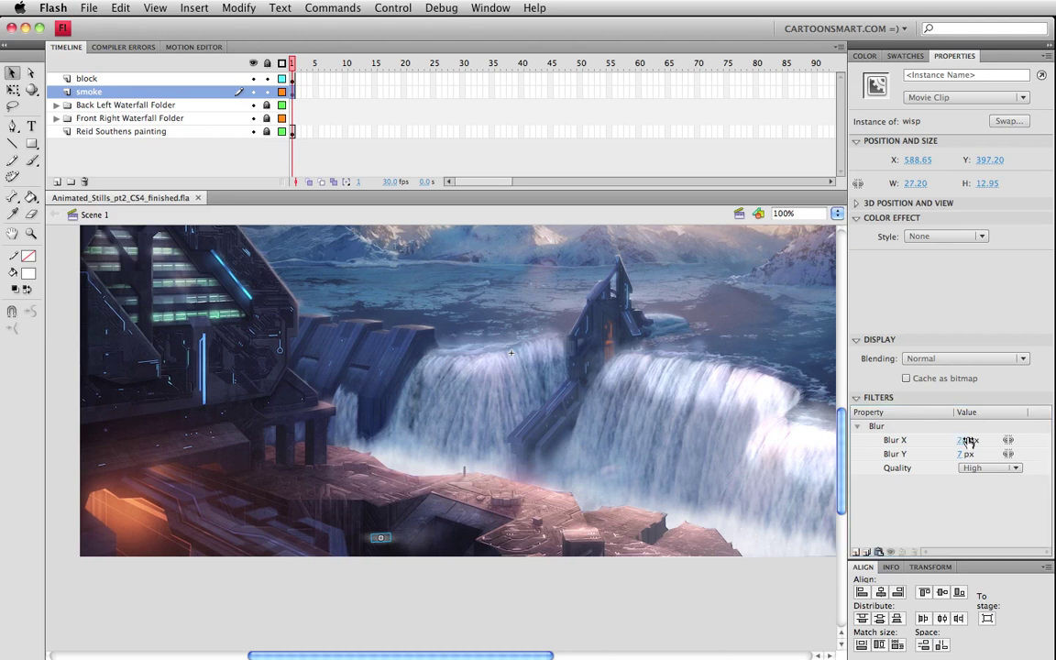
key("super+Return")
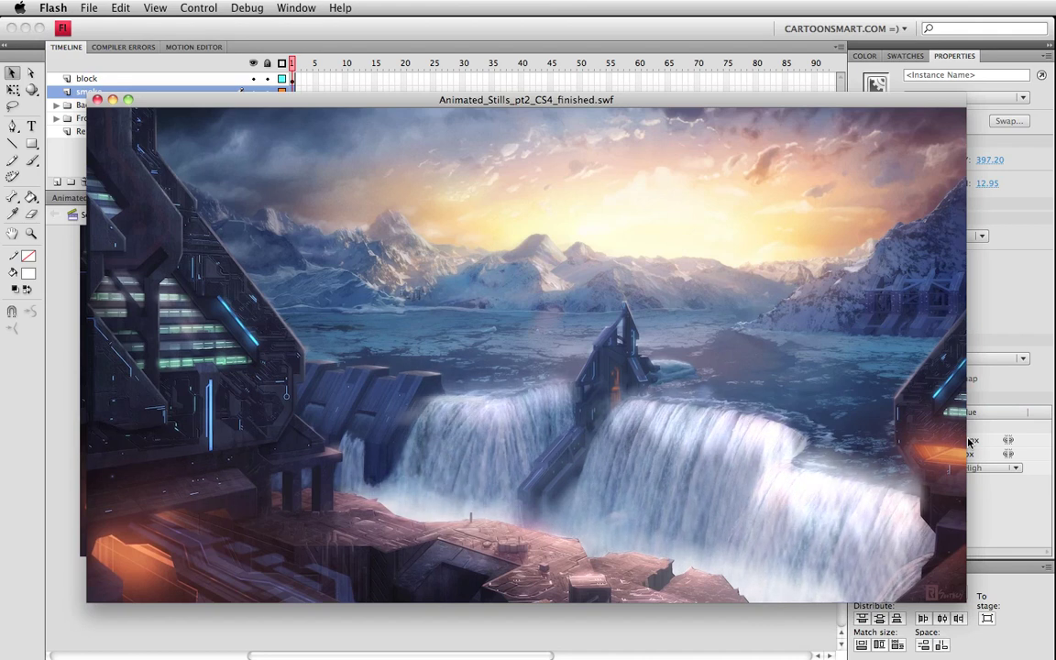
key("super+w")
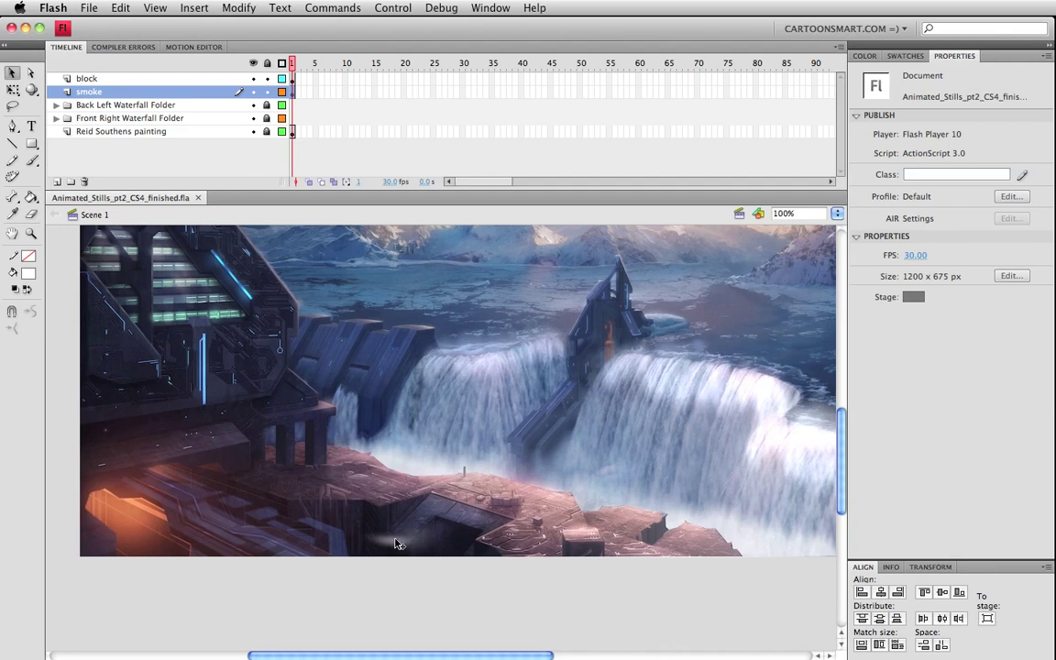
Step: Duplicate the 24 px blurred wisp, flip the copy horizontally beside the original, and test the movie
left_click(401, 545)
key("super+c")
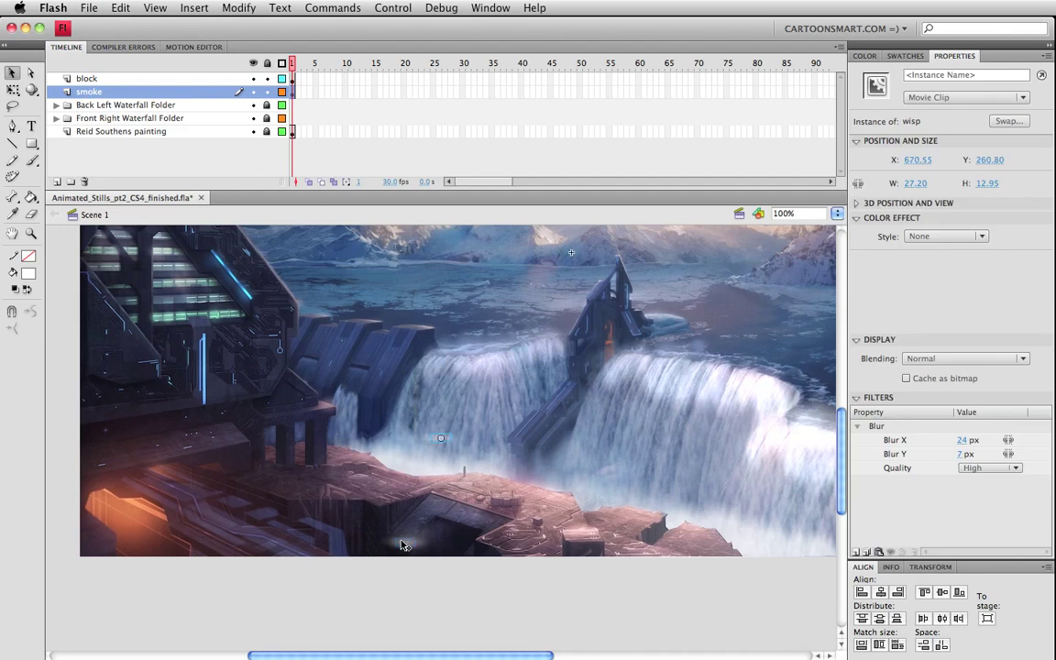
left_click(238, 8)
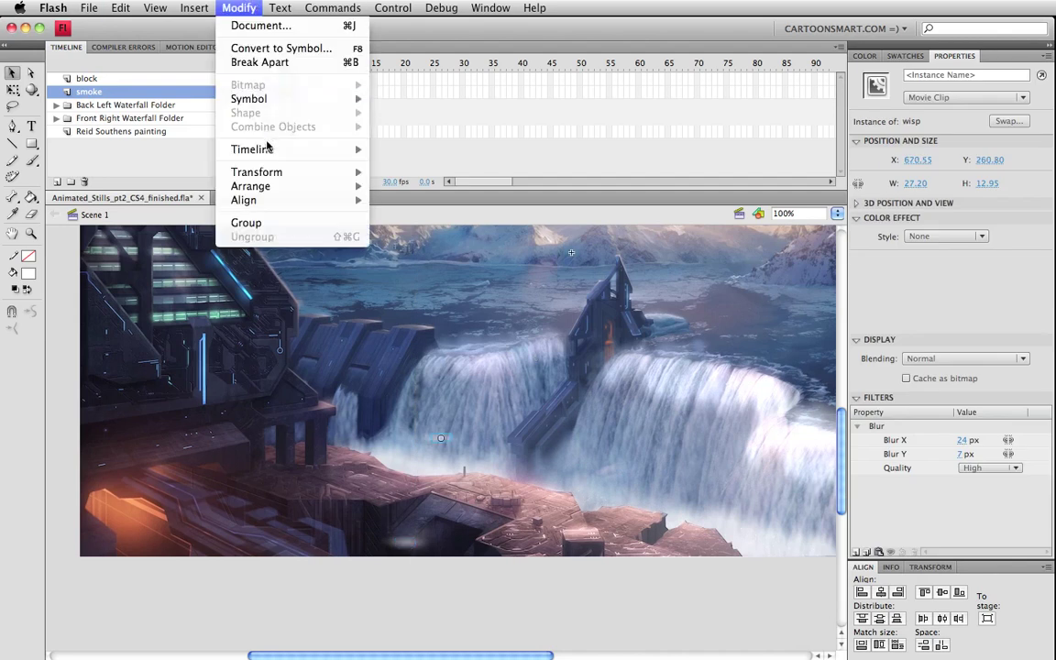
mouse_move(267, 174)
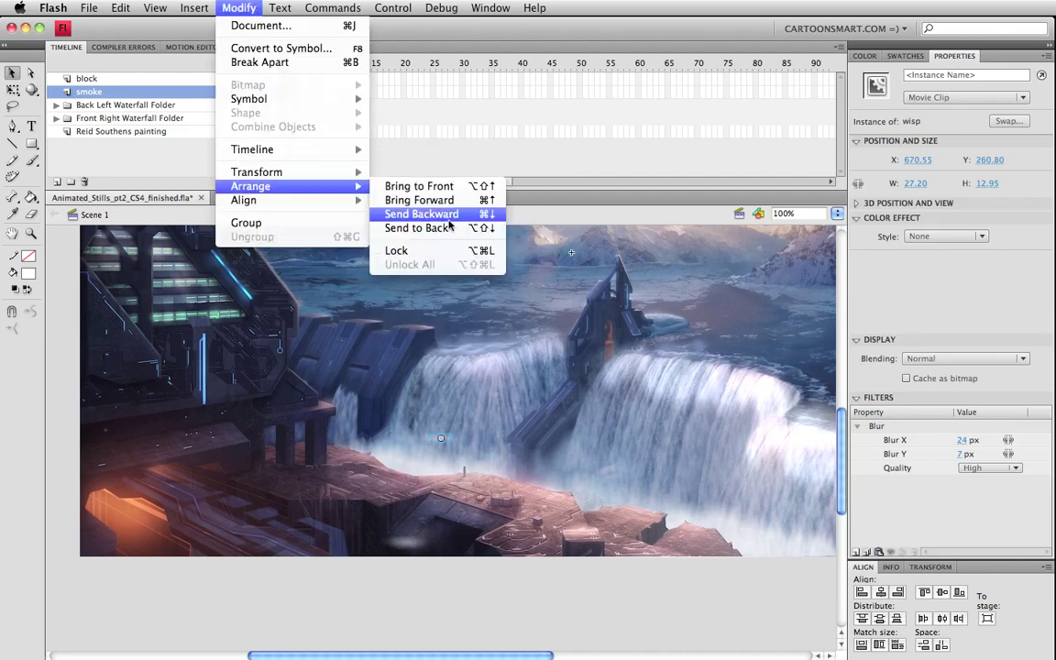
mouse_move(311, 173)
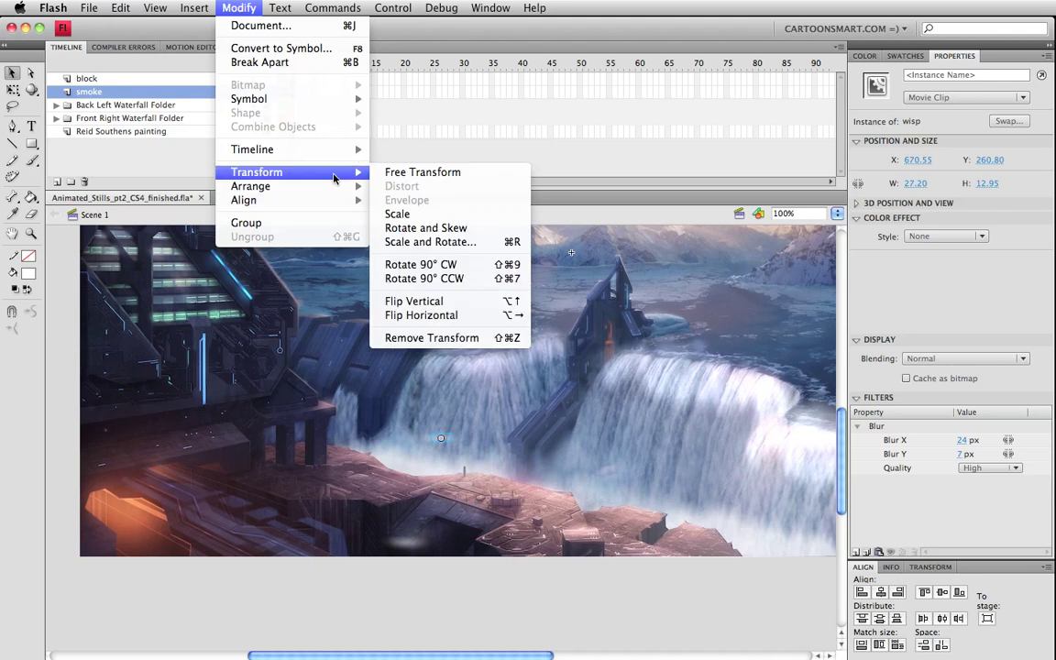
left_click(420, 316)
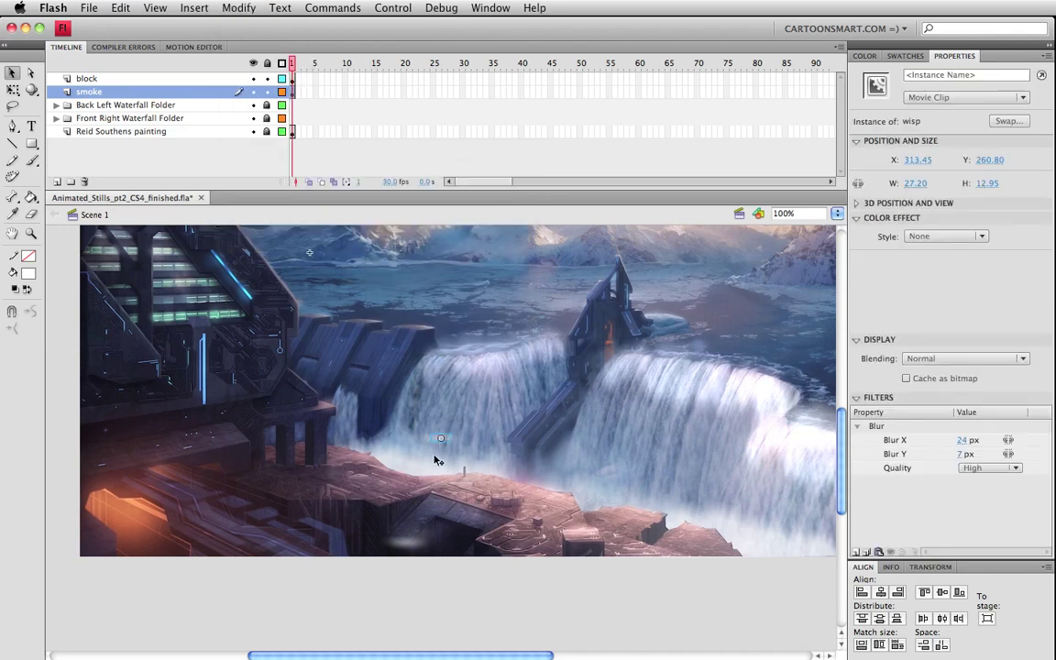
key("super+Return")
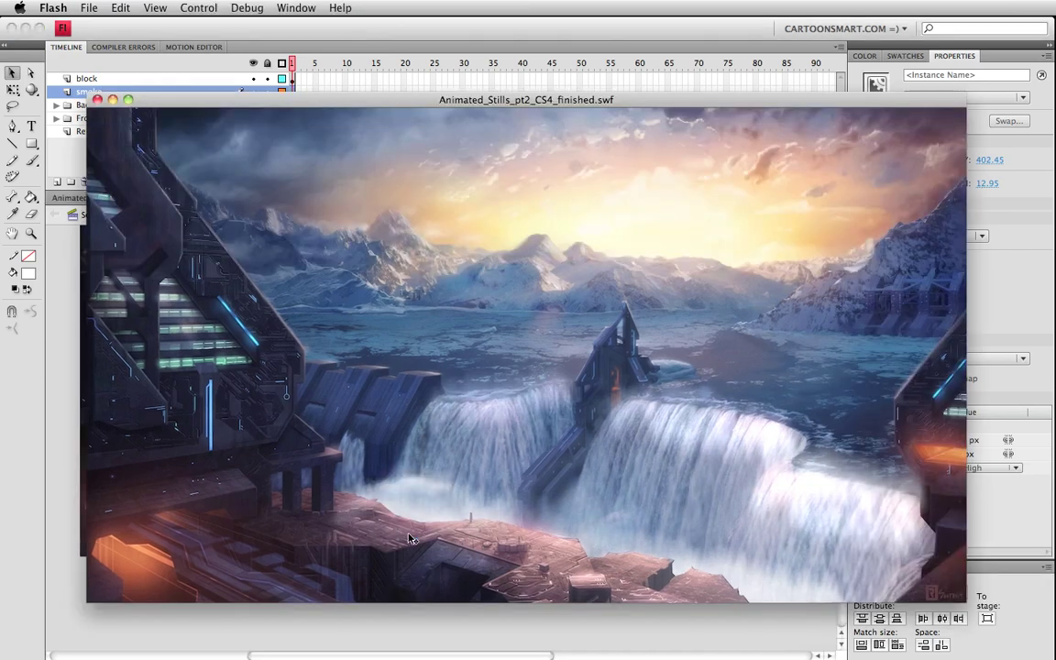
key("super+w")
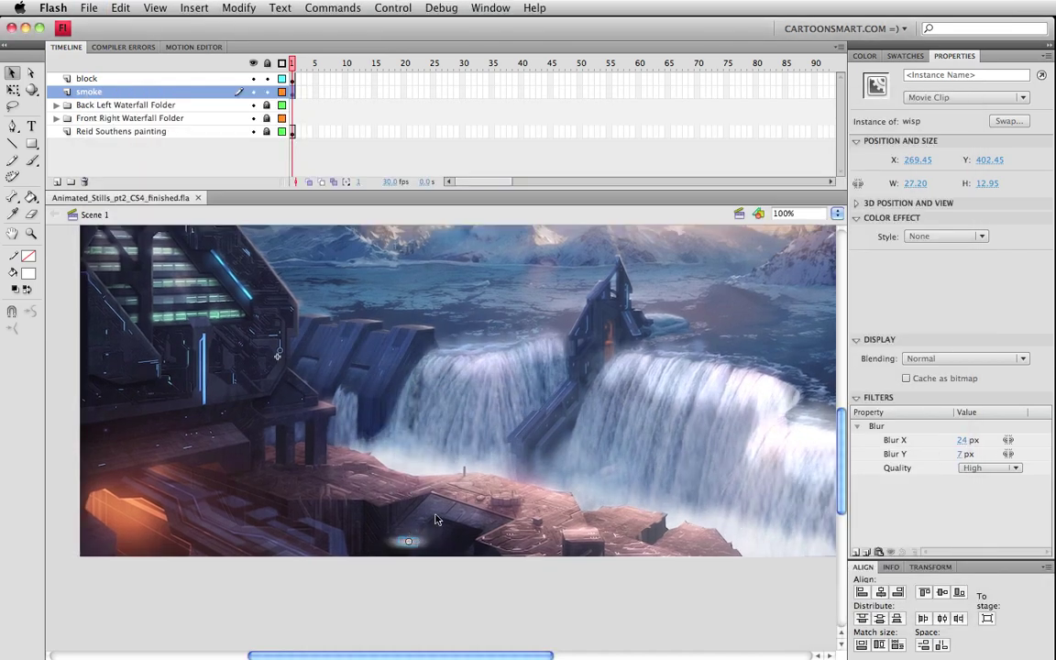
Step: Rotate the flipped wisp with Free Transform slightly above the others, test the movie and close the preview
key("q")
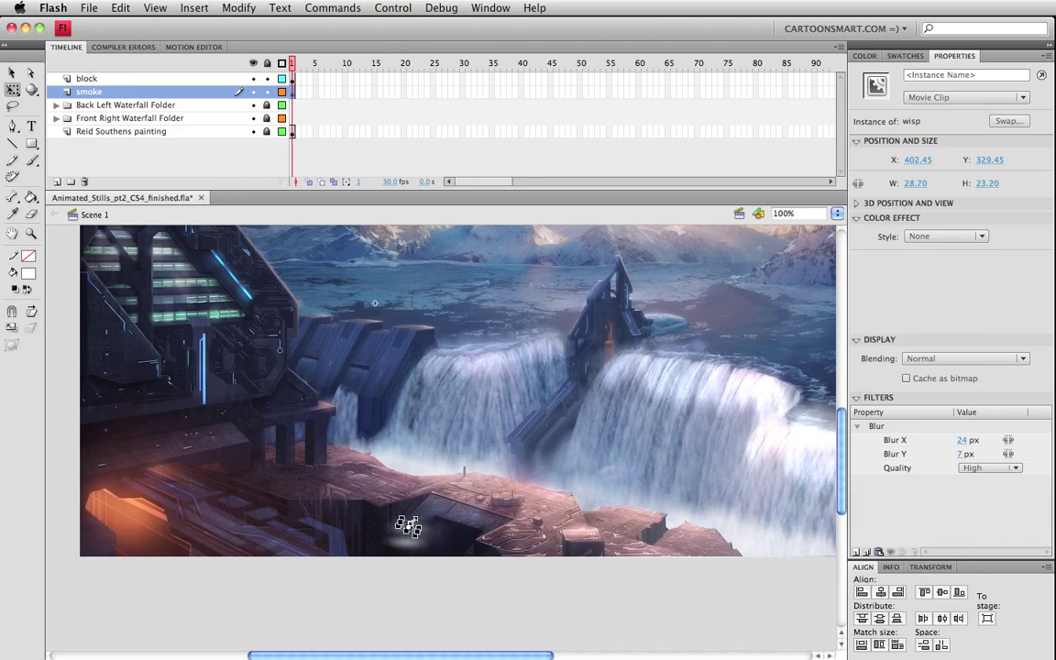
key("super+Return")
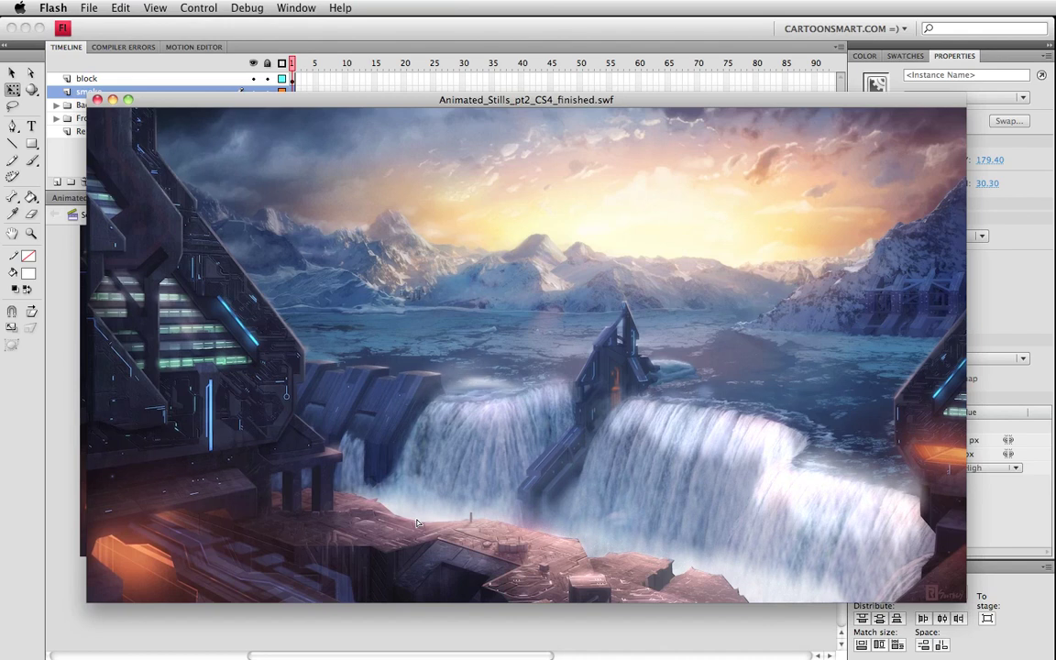
key("super+w")
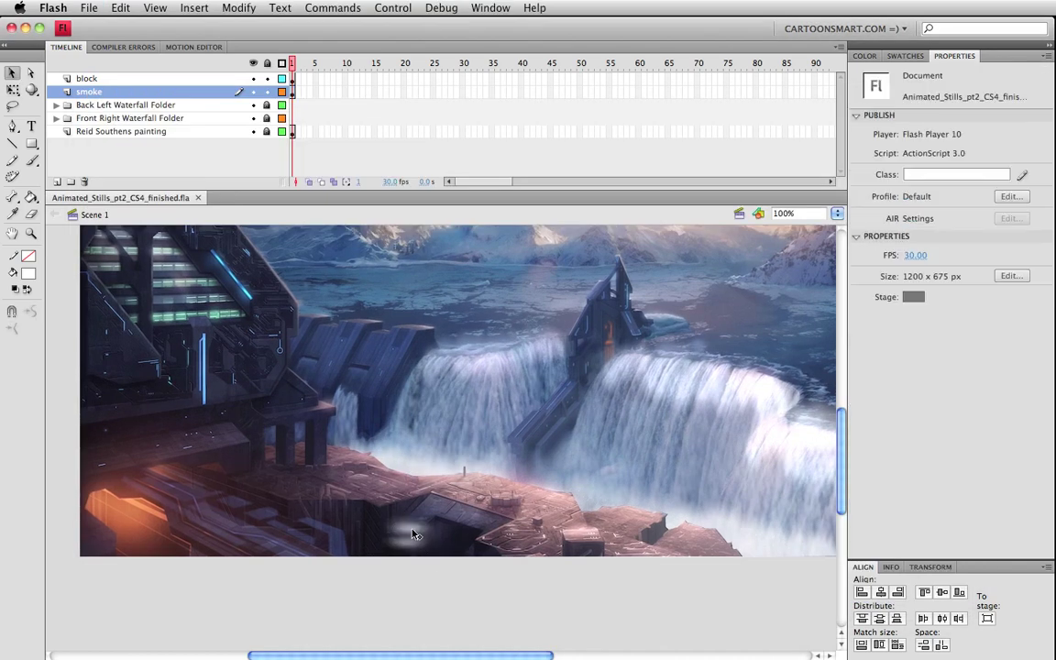
Step: Select all the wisps, move them together just below the stage's lower edge, and test the movie
left_click_drag(415, 559, 325, 509)
key("q")
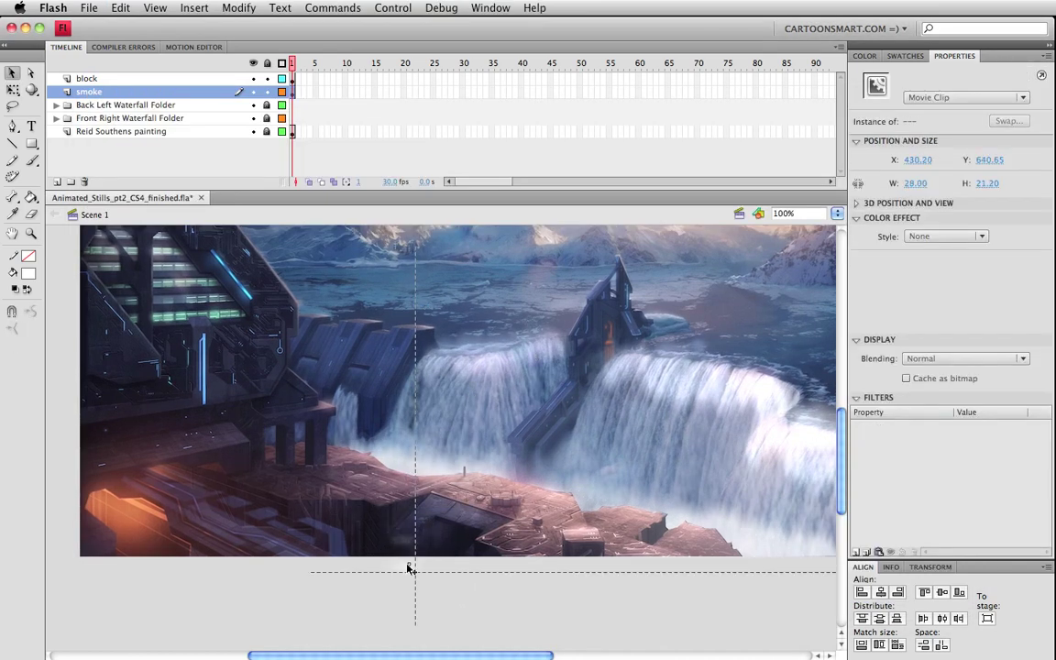
key("super+Return")
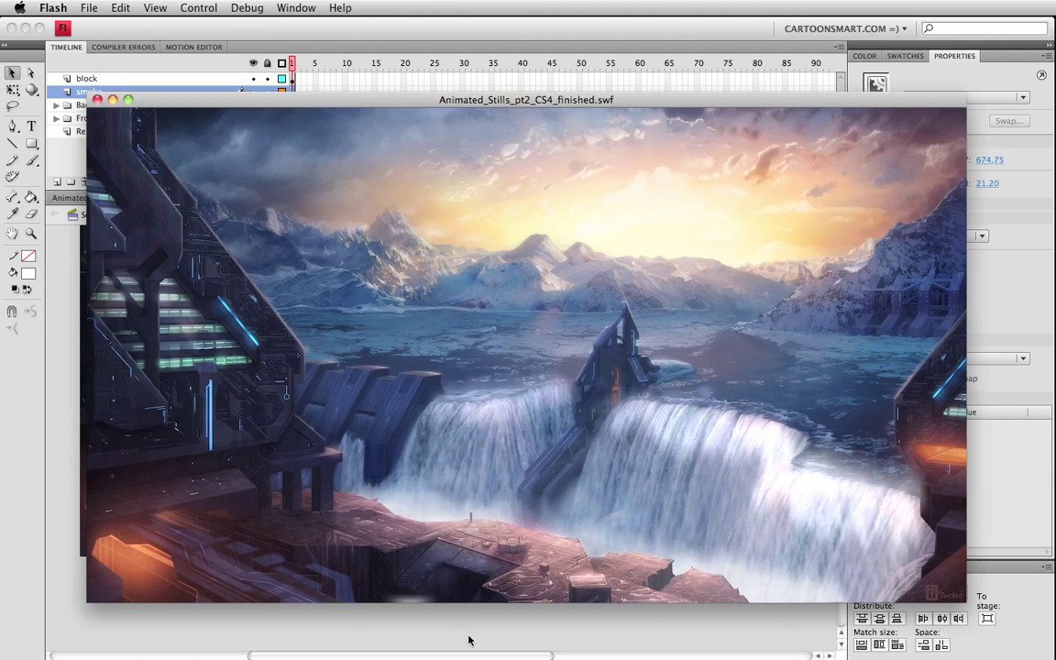
key("super+w")
Step: Duplicate the wisps onto the dark rock and give one copy Blur X 24 px and Blur Y 18 px
left_click(397, 622)
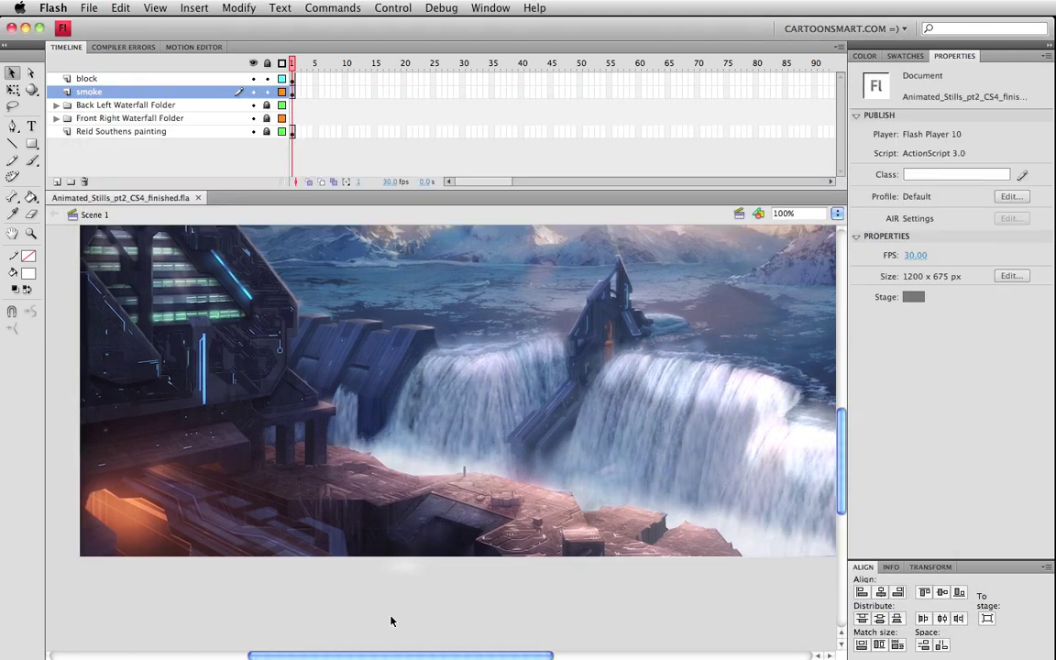
left_click(405, 567)
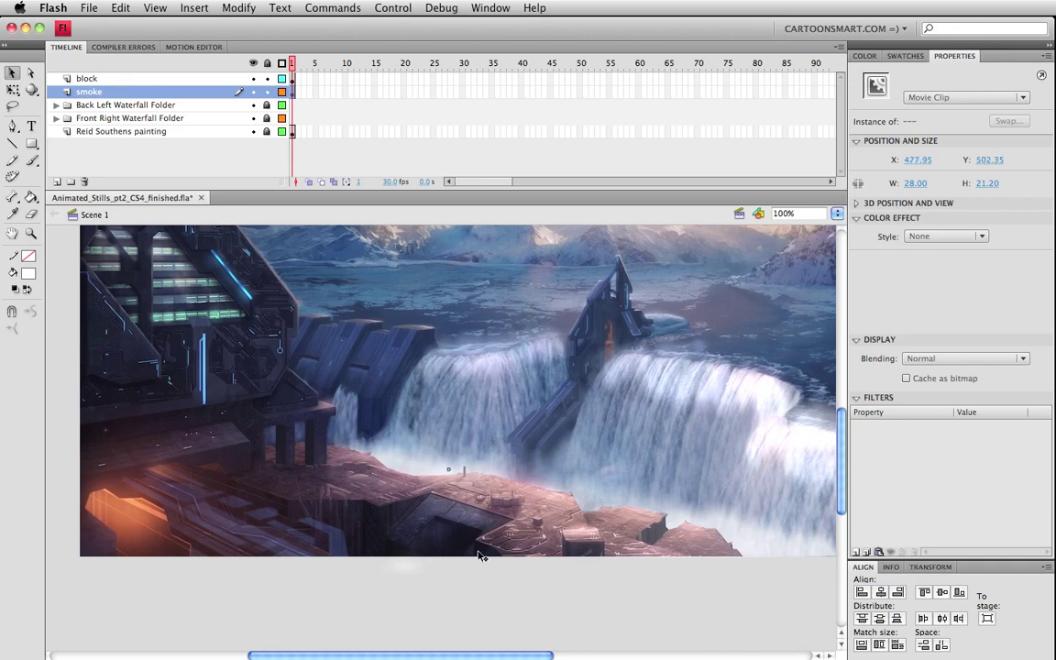
left_click(498, 606)
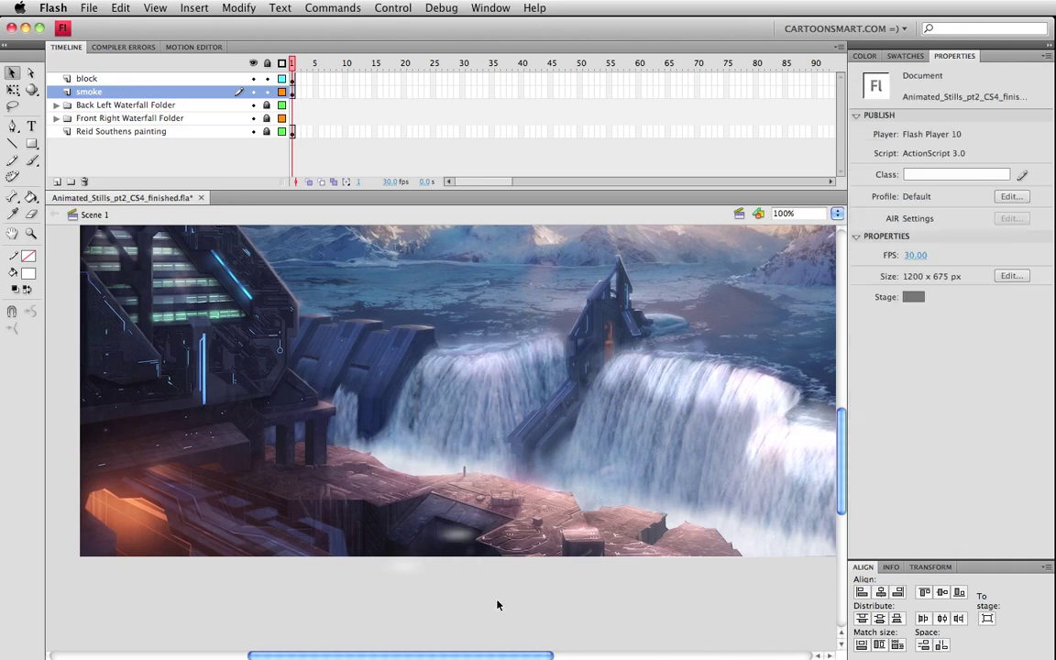
left_click(461, 535)
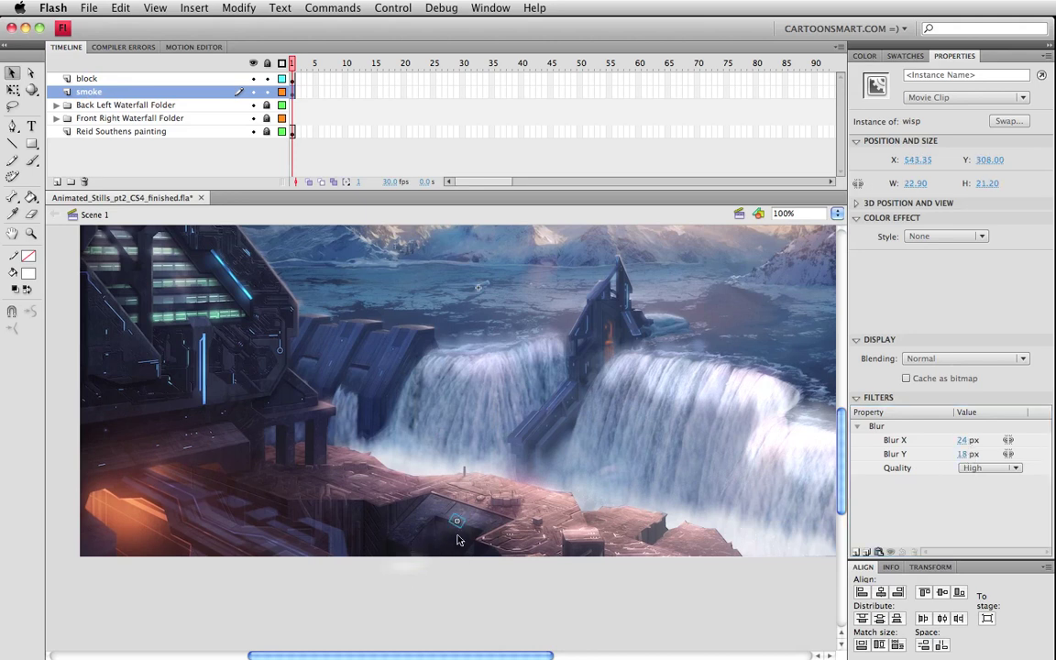
Step: Give a wisp Blur X 29 px and Blur Y 36 px, and move it into the cluster at the stage's lower edge
left_click(459, 539)
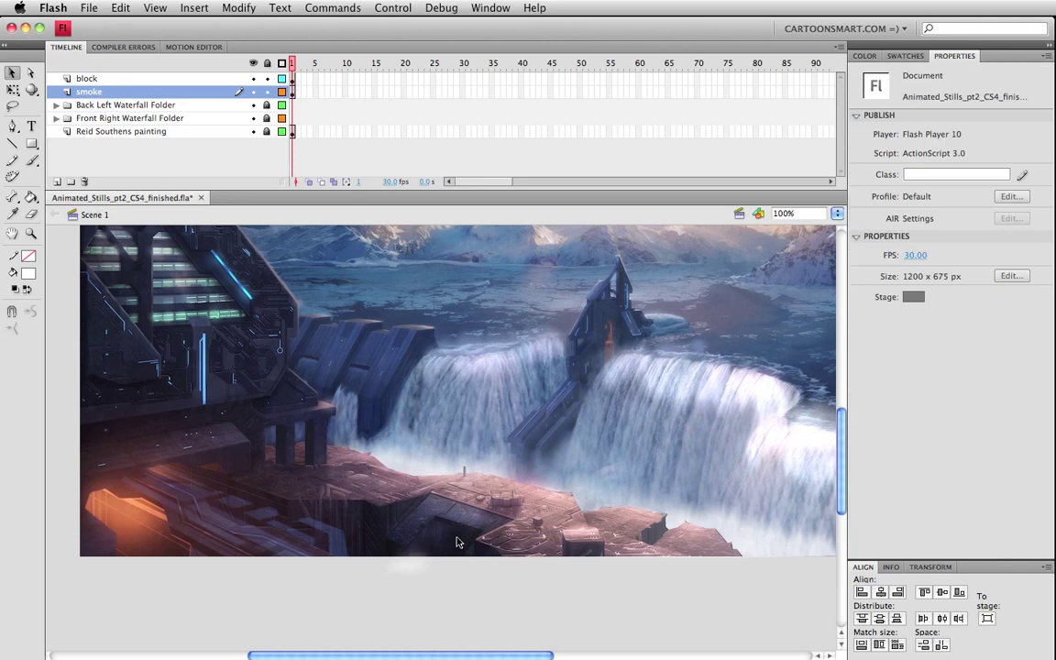
left_click_drag(430, 504, 427, 496)
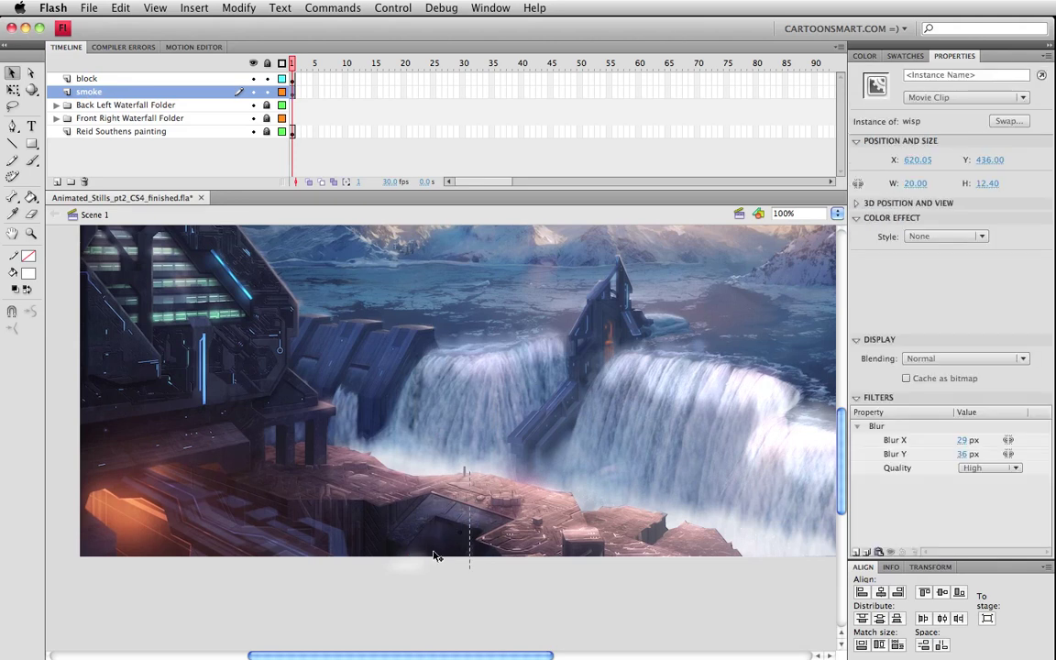
left_click(374, 605)
left_click_drag(417, 556, 420, 557)
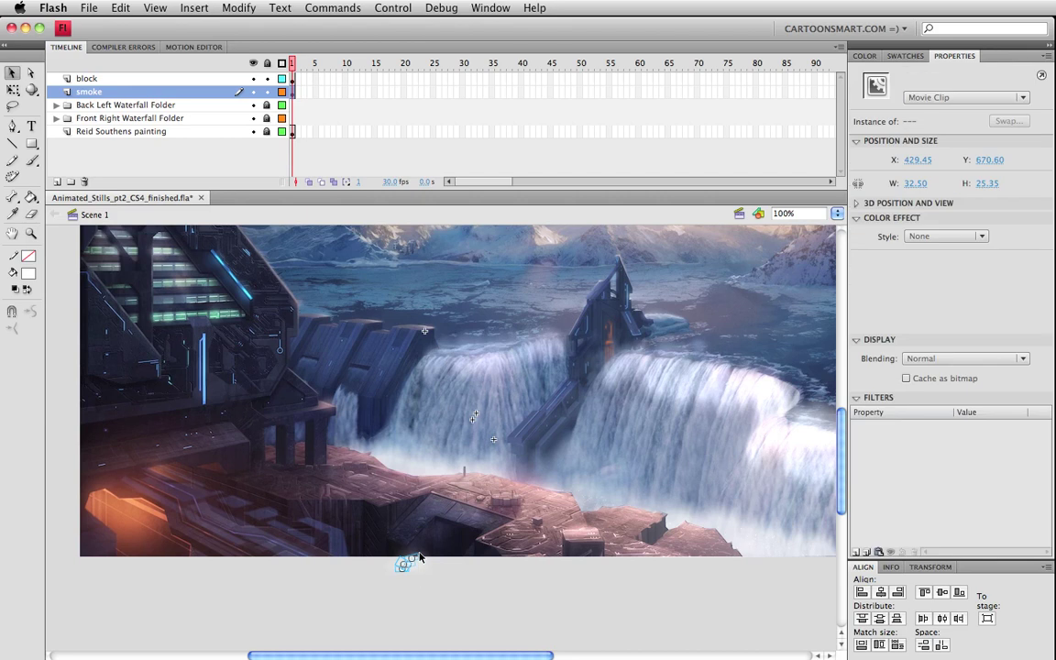
Step: Test the movie repeatedly to examine the combined wisps' motion, selecting the whole wisp cluster between previews
key("super+Return")
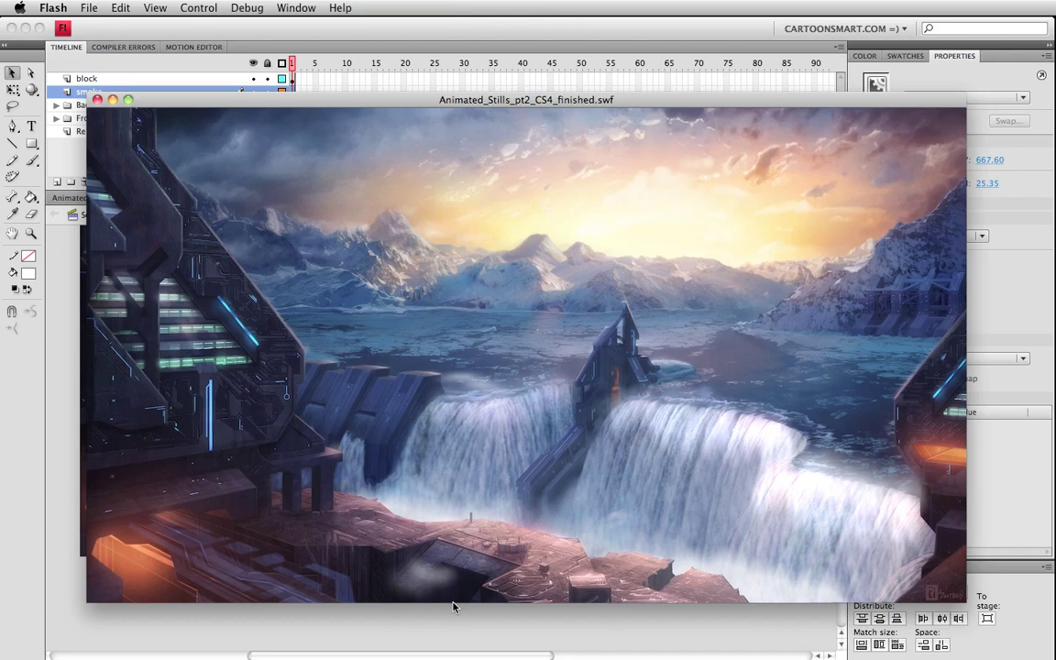
key("super+w")
left_click_drag(362, 600, 456, 514)
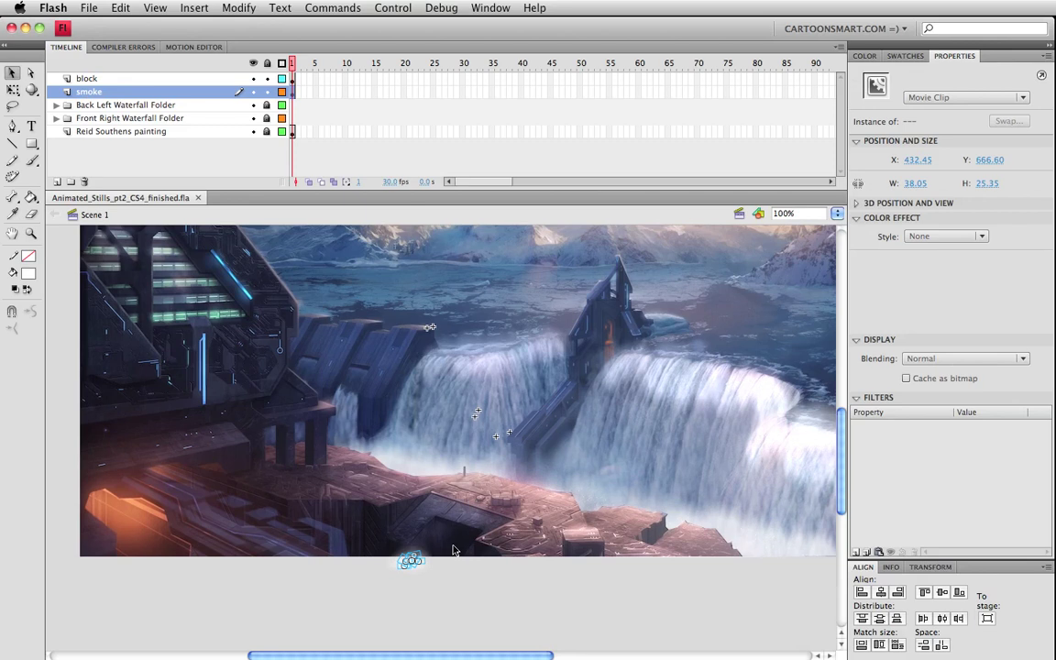
key("super+Return")
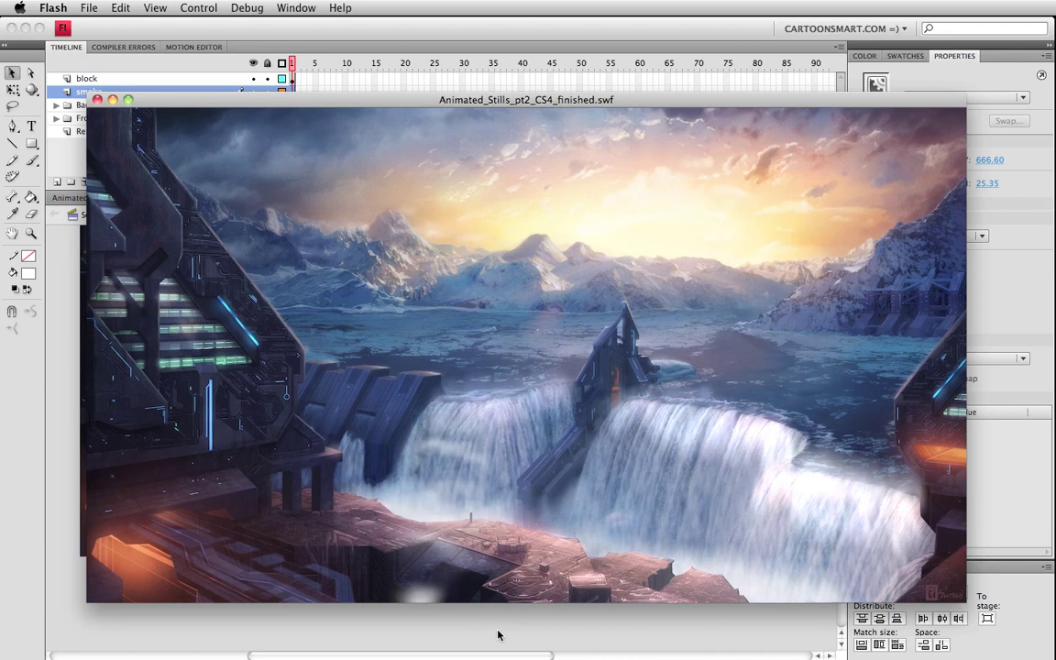
Step: Open the wisp2 symbol from the library and scrub through its frames to examine how the wisp moves
key("super+w")
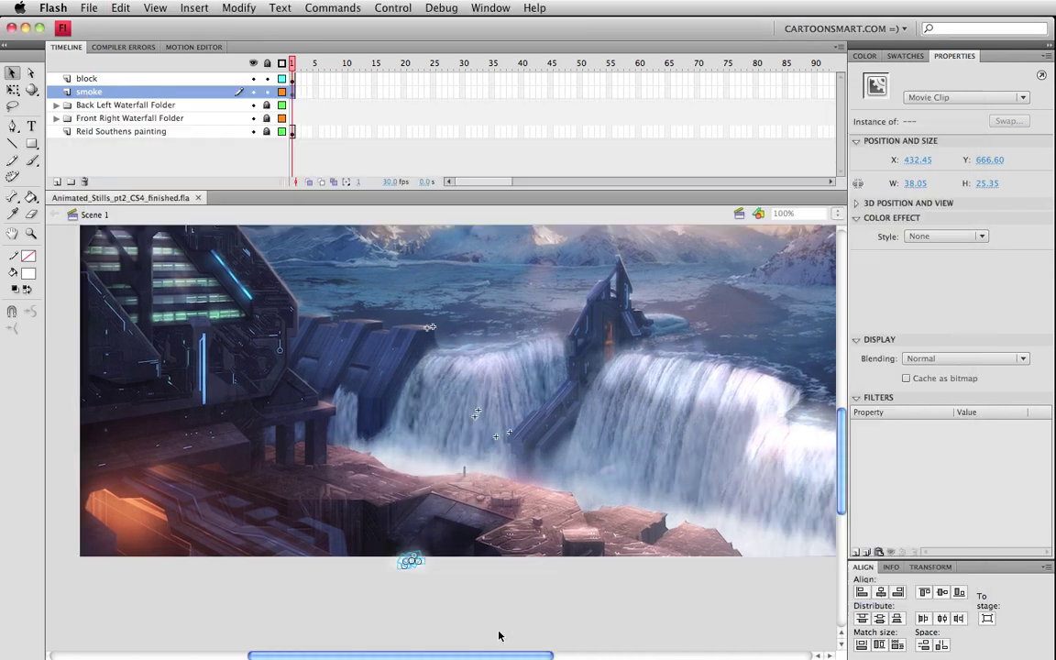
left_click(487, 611)
key("super+l")
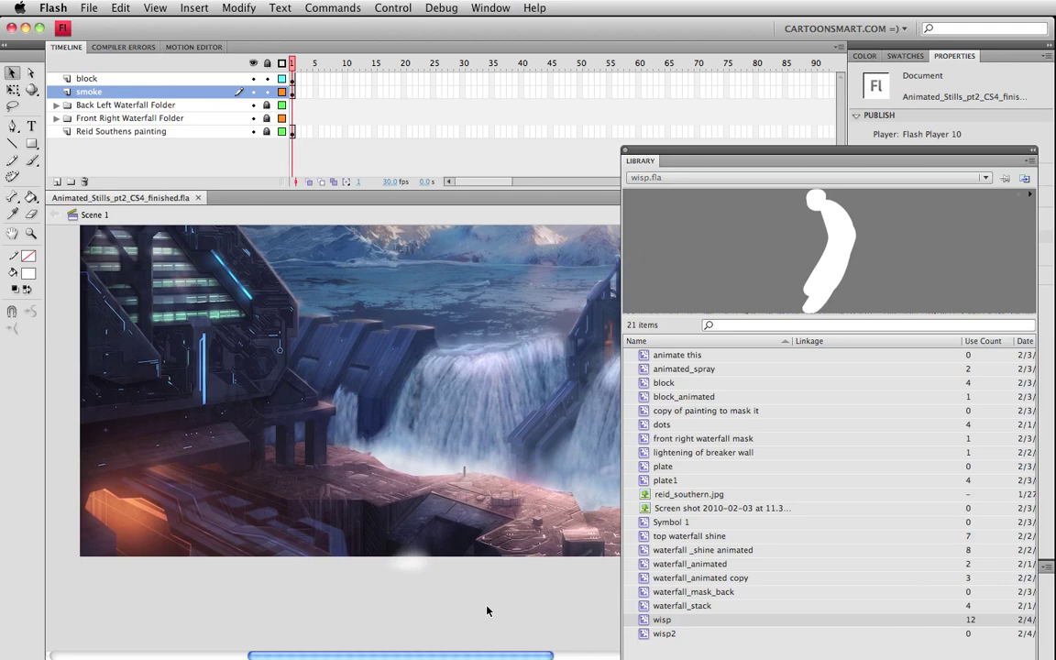
left_click(651, 634)
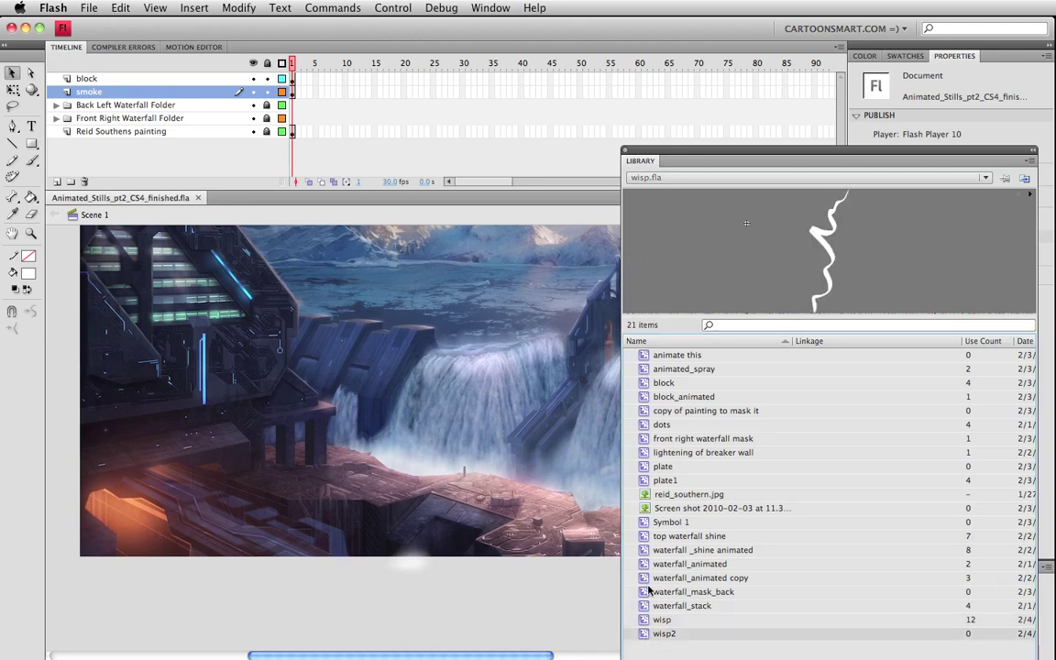
double_click(643, 635)
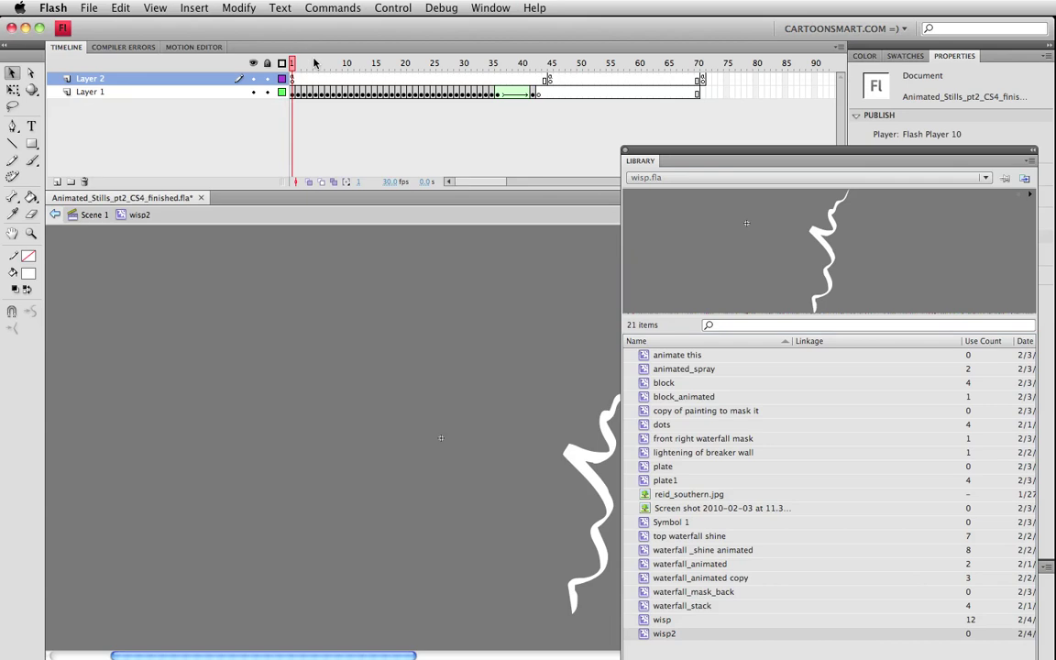
key("super+l")
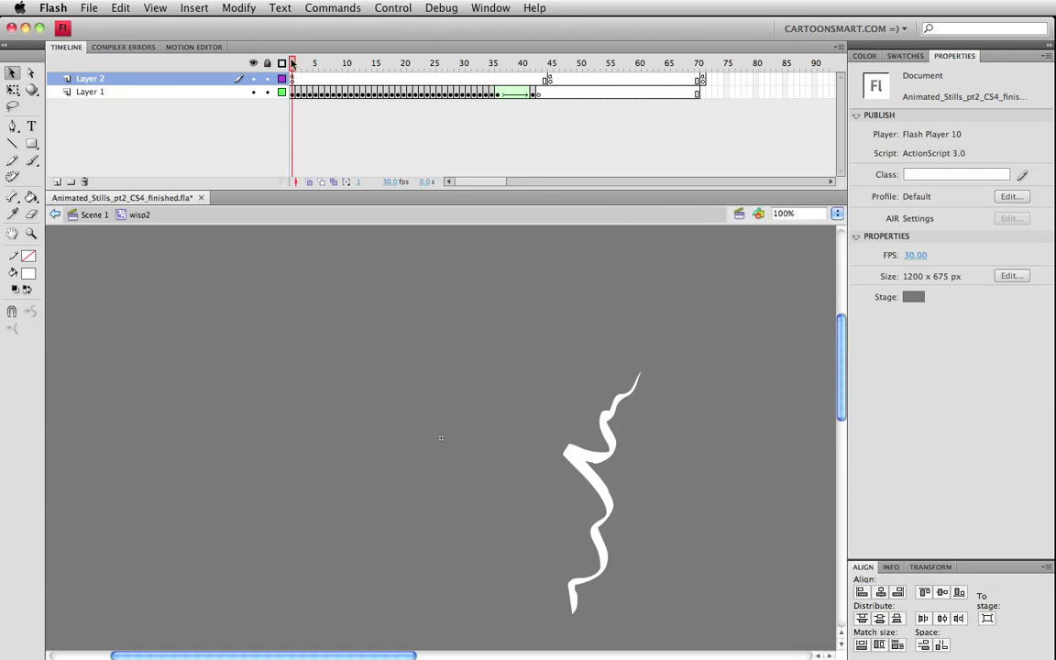
left_click_drag(291, 63, 492, 85)
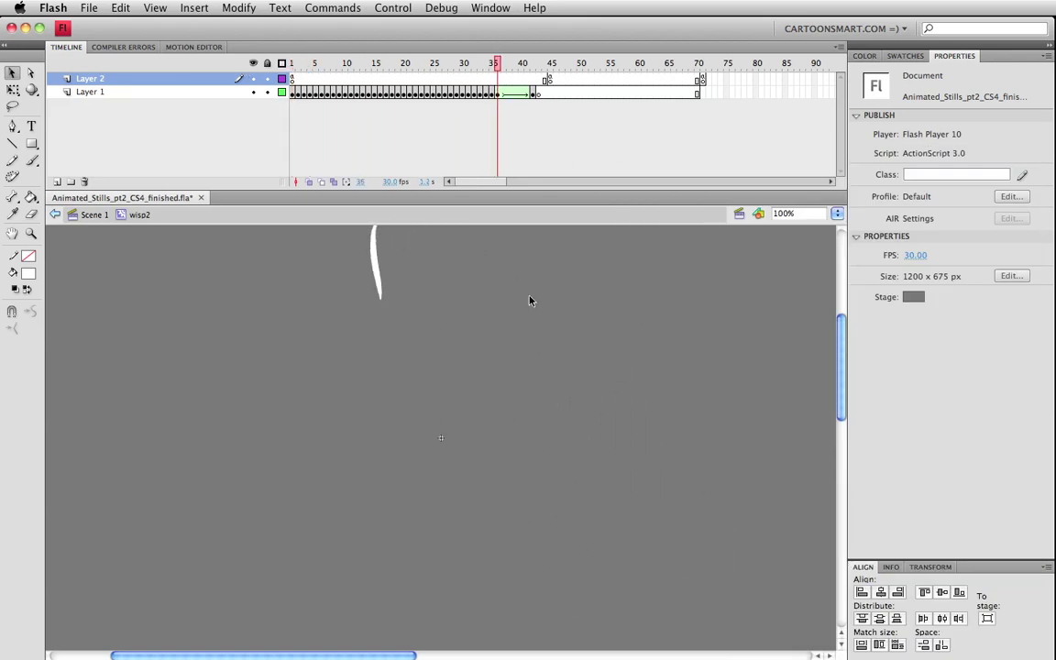
left_click_drag(569, 328, 562, 422)
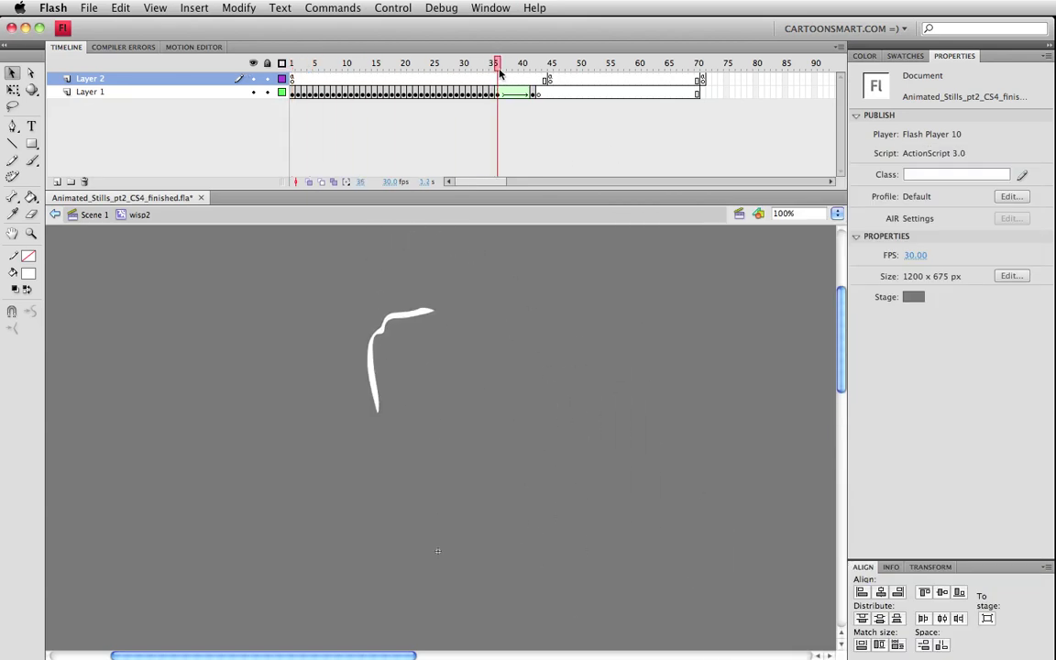
left_click_drag(500, 74, 524, 76)
left_click_drag(502, 78, 475, 82)
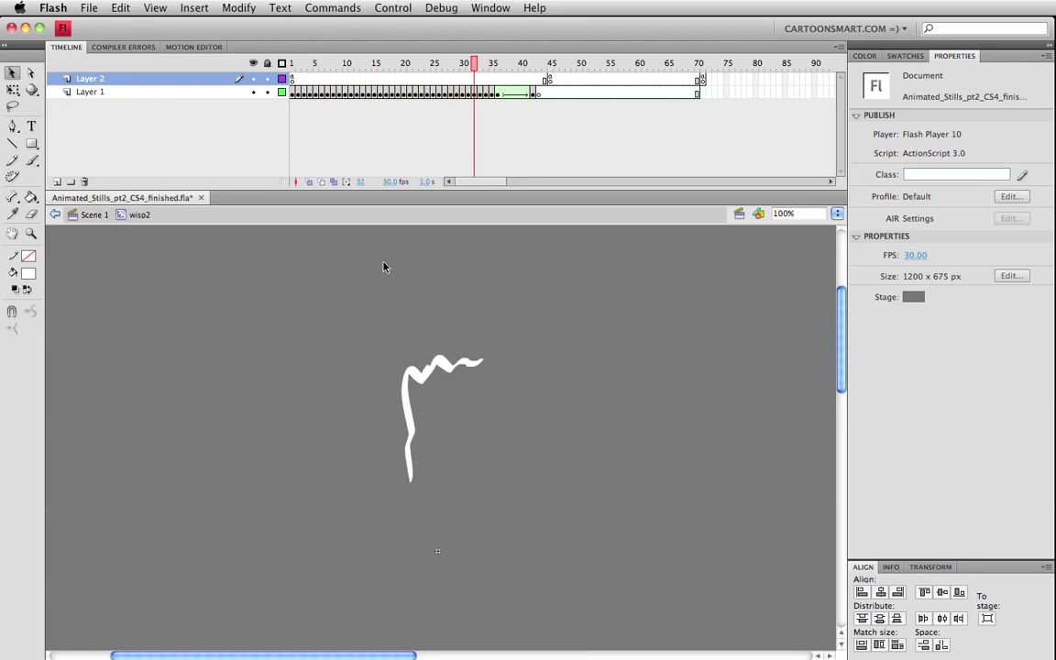
left_click(89, 216)
Step: Place an instance of wisp2 on the smoke layer at the stage's lower edge and scale it down to about 25 by 78 px
key("super+l")
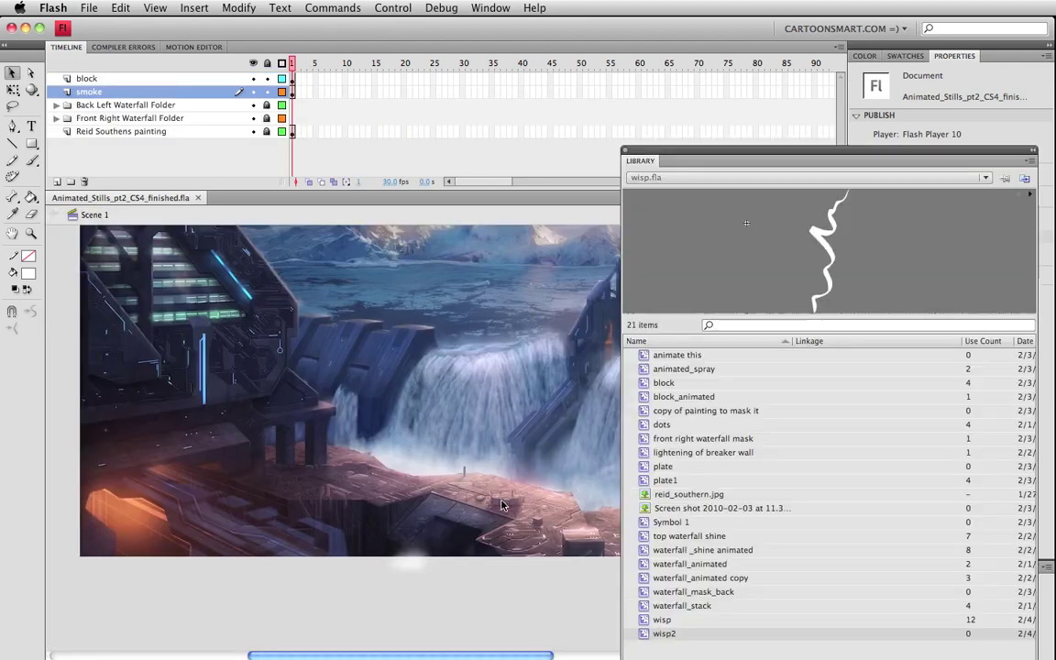
left_click_drag(652, 640, 330, 541)
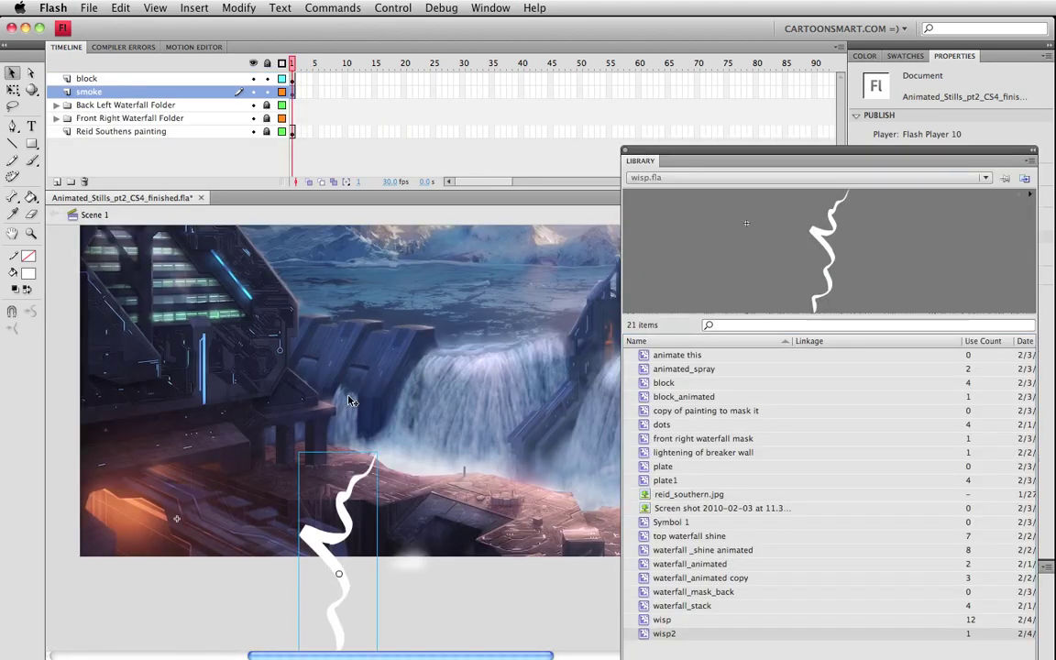
left_click(628, 152)
key("q")
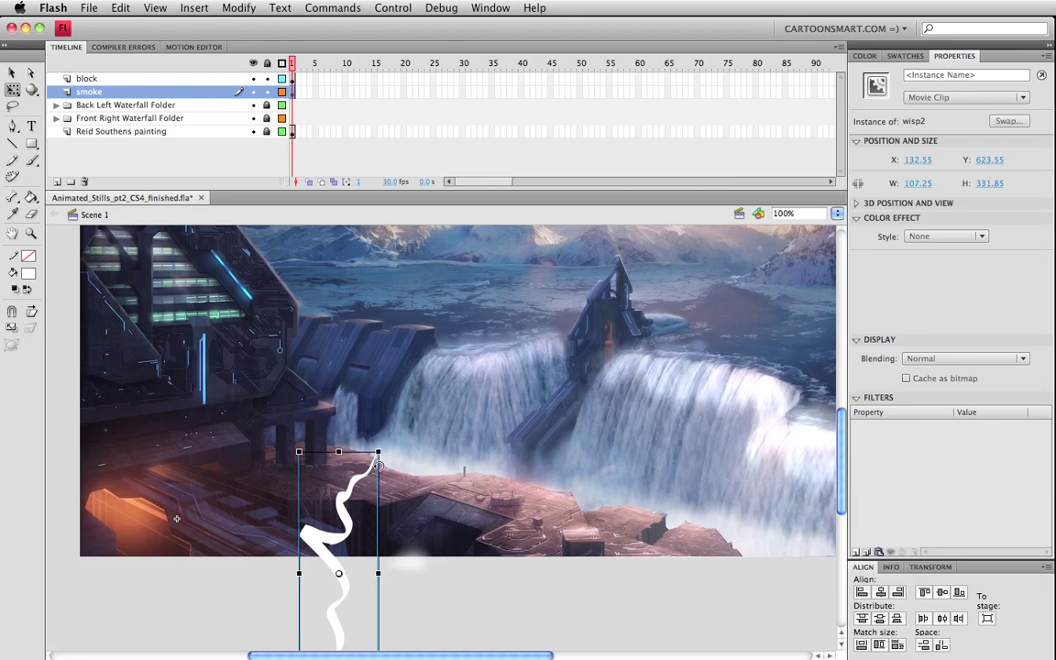
left_click_drag(378, 451, 353, 481)
key("v")
Step: Scrub wisp2's frames in place, then rotate the instance nearly horizontal and move it onto the dark rock above the wisp cluster
double_click(337, 574)
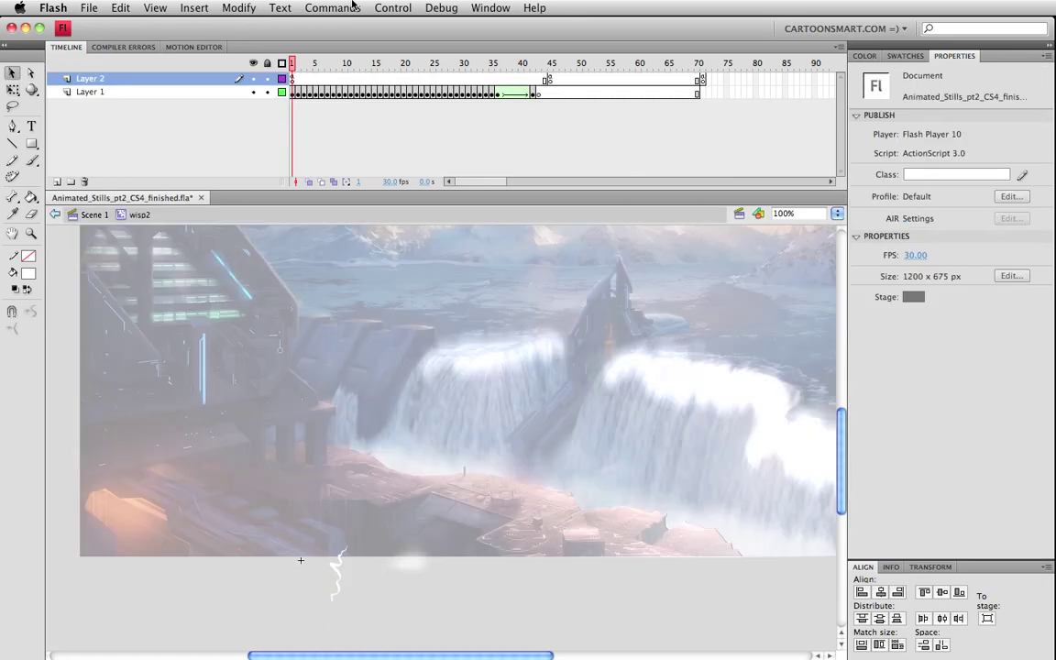
left_click_drag(298, 69, 456, 85)
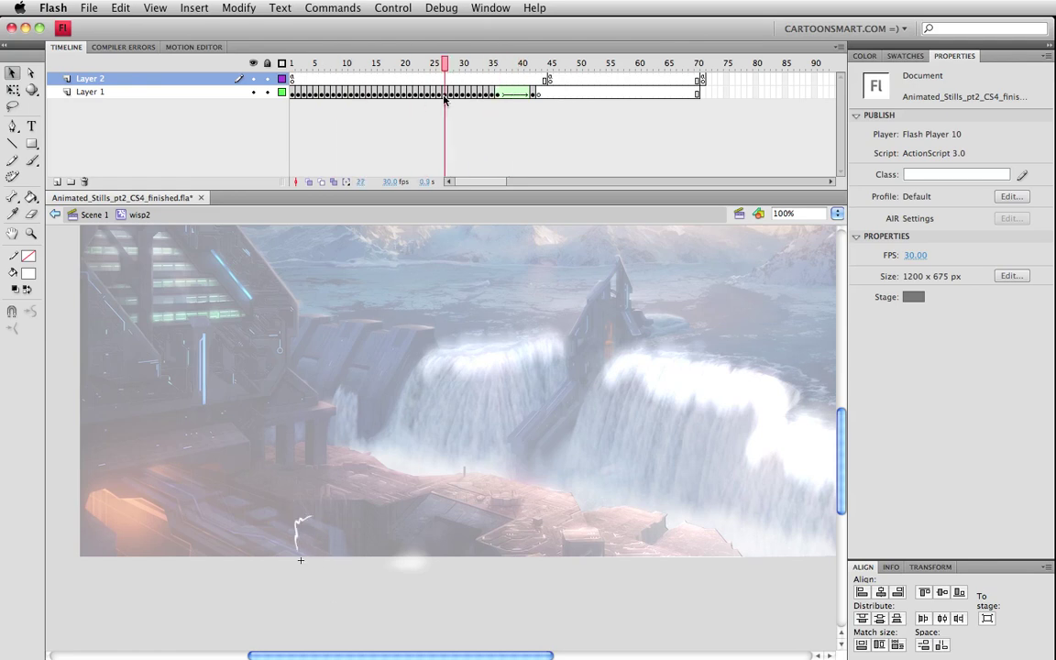
left_click(87, 214)
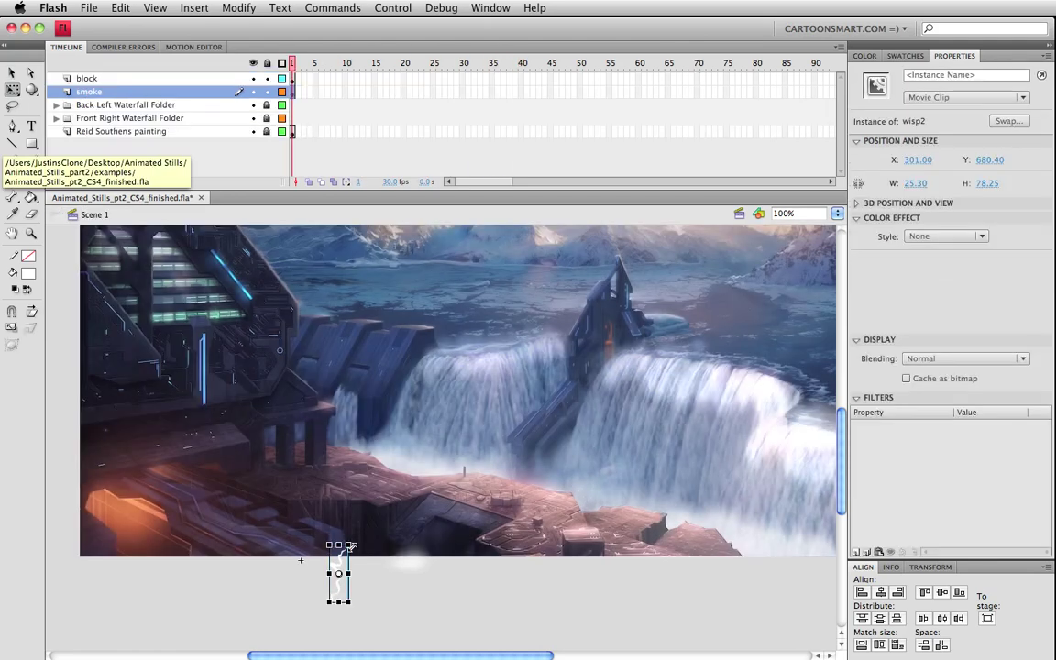
left_click_drag(351, 548, 369, 576)
key("v")
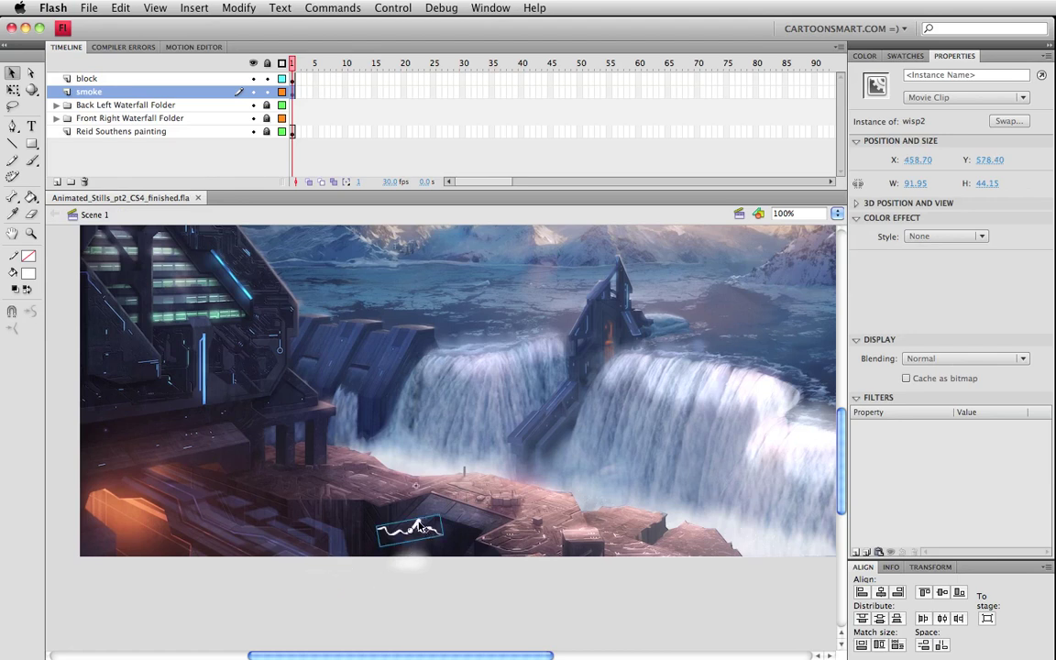
Step: Check wisp2's drift path in place and rotate the instance slightly further, until it measures about 93 by 57 px
double_click(422, 529)
left_click_drag(299, 61, 488, 101)
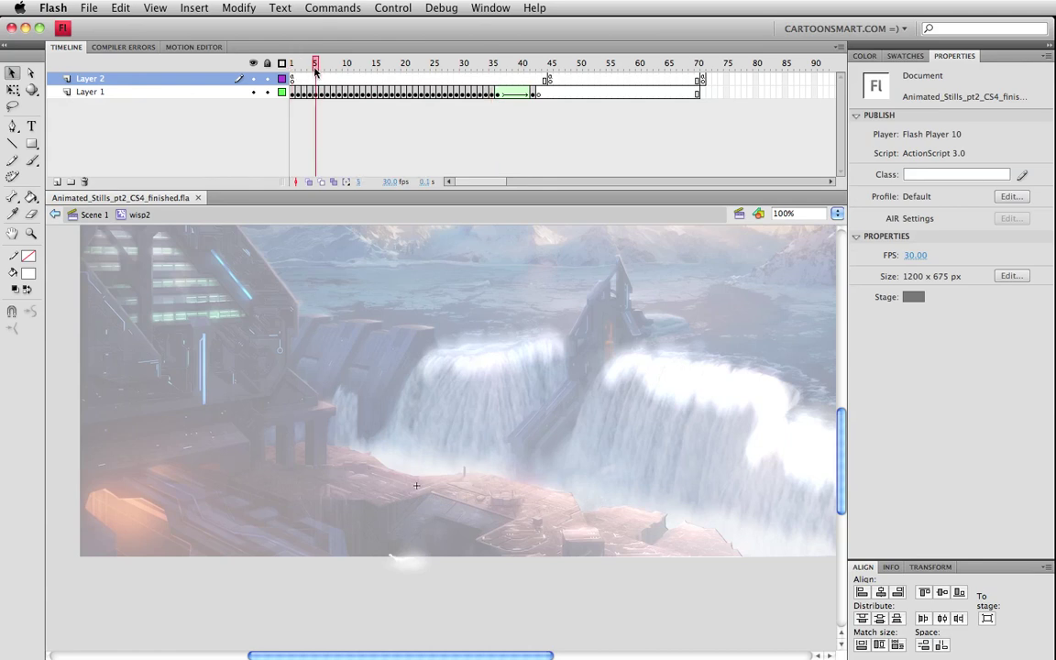
left_click_drag(315, 71, 487, 81)
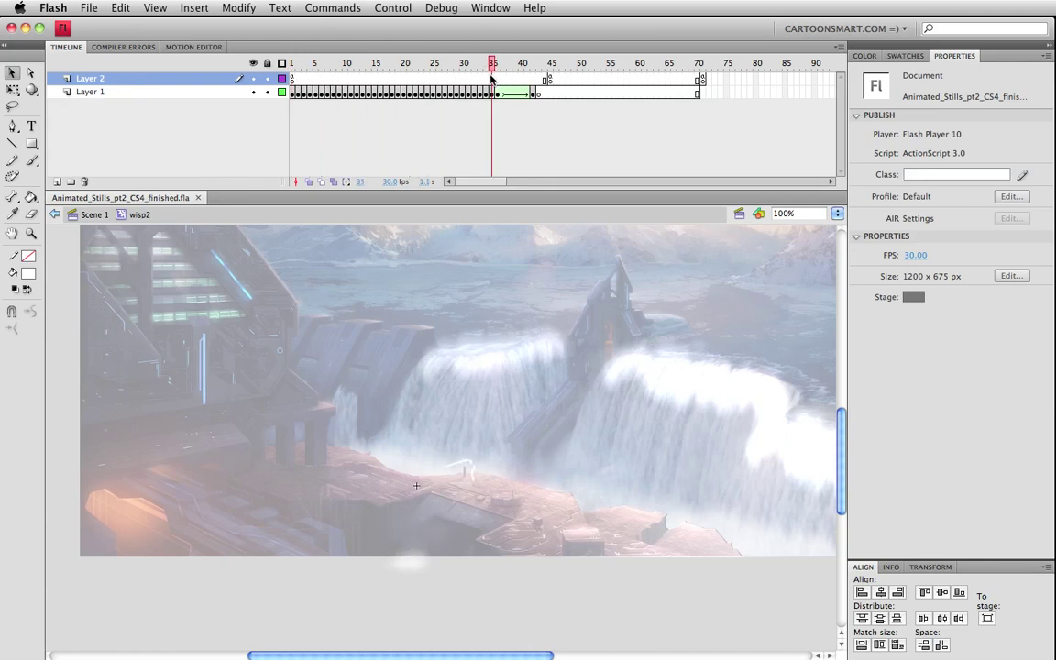
double_click(458, 595)
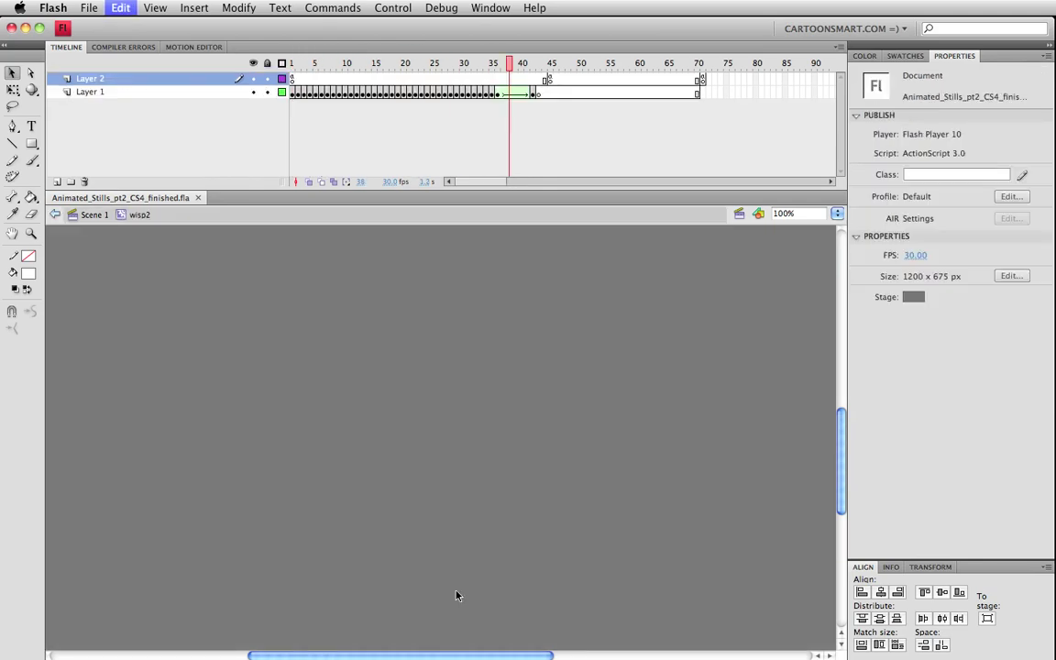
key("q")
left_click_drag(452, 512, 447, 506)
key("v")
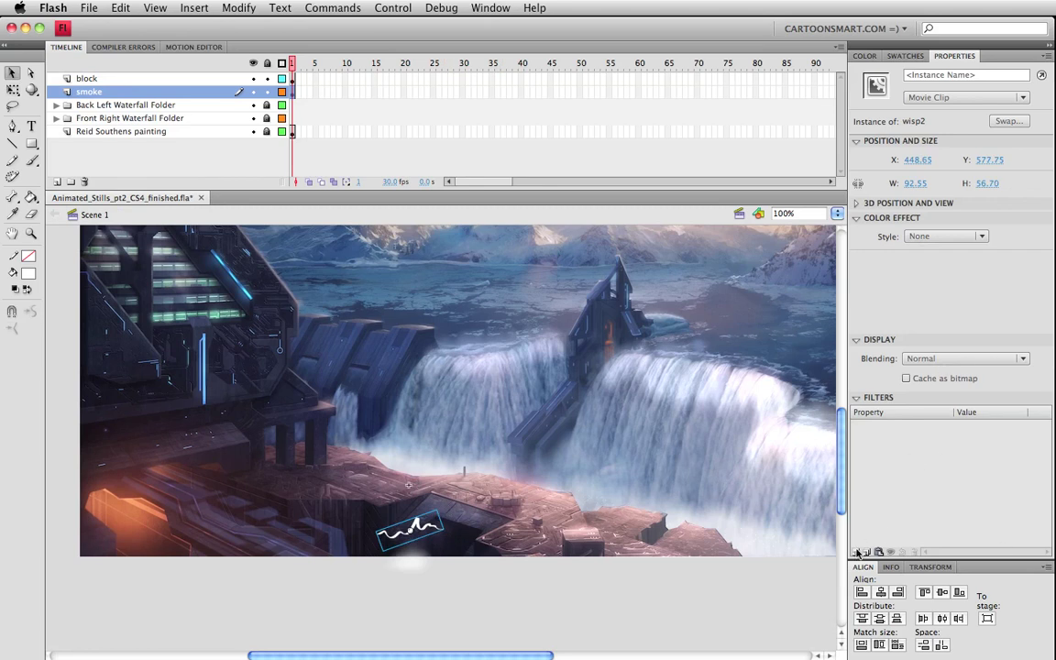
Step: Apply a Blur filter to the wisp2 instance with Blur X 13 px, Blur Y 7 px and High quality, and test the movie
left_click(858, 553)
left_click(867, 624)
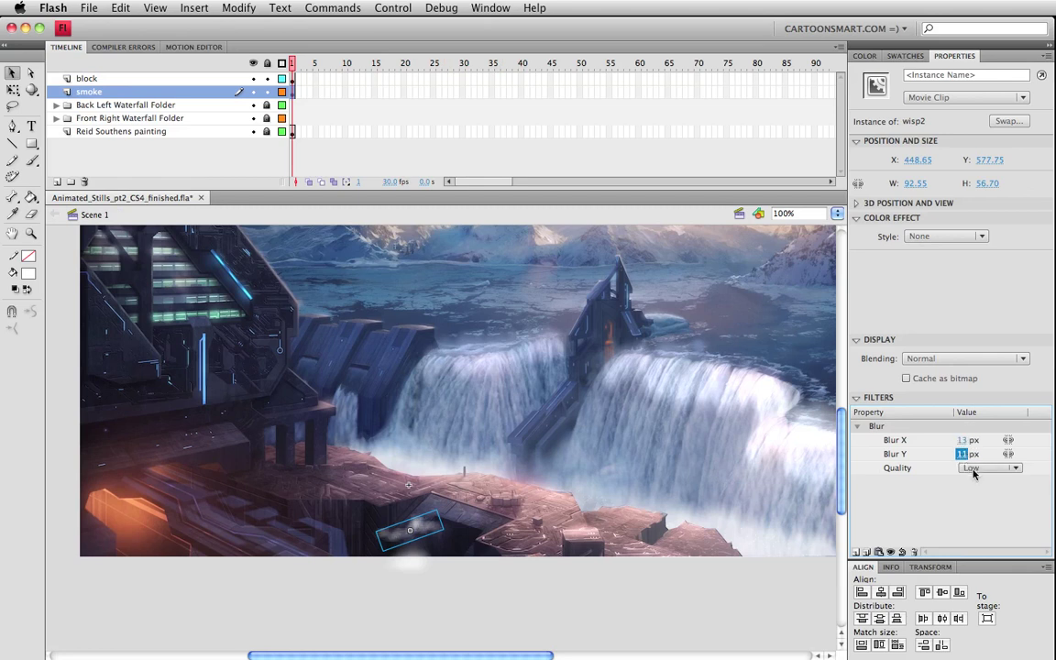
left_click(973, 470)
left_click(986, 511)
left_click(538, 624)
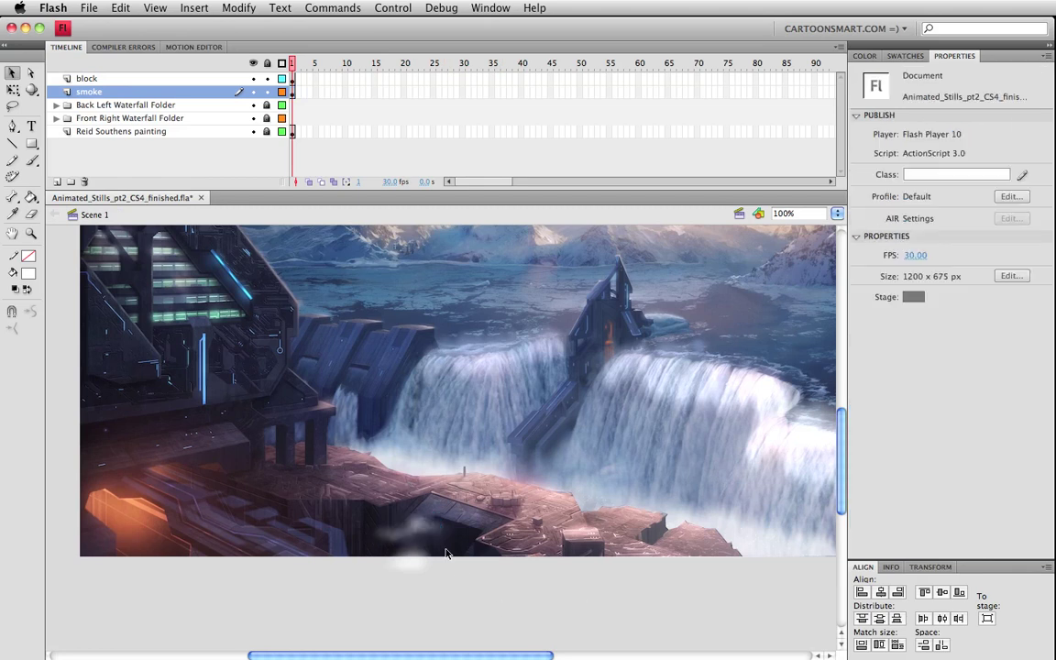
key("super+s")
left_click(422, 537)
left_click(961, 455)
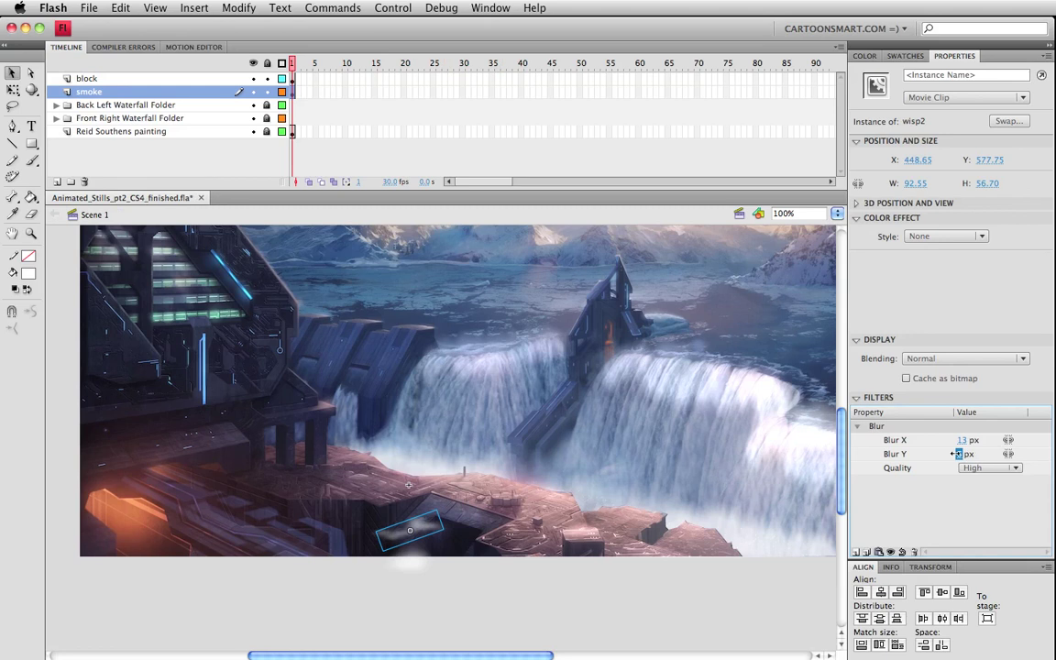
key("super+Return")
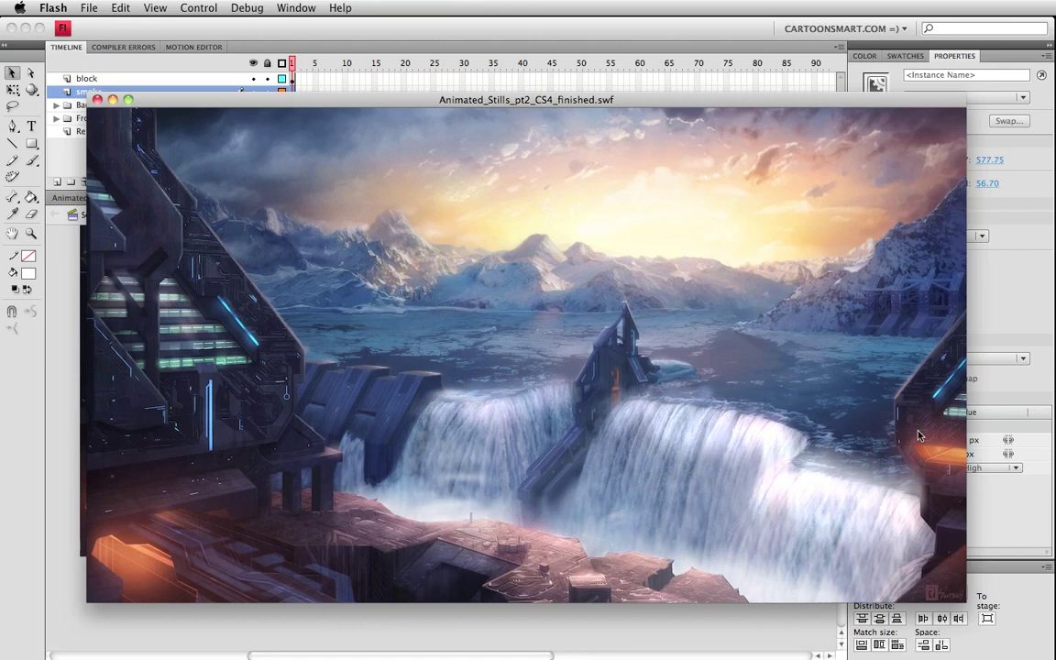
key("super+w")
Step: Duplicate the blurred wisp2, transform the copy to about 86 by 58 px over the cluster at the stage's lower edge, and test the movie
left_click_drag(424, 535, 416, 514)
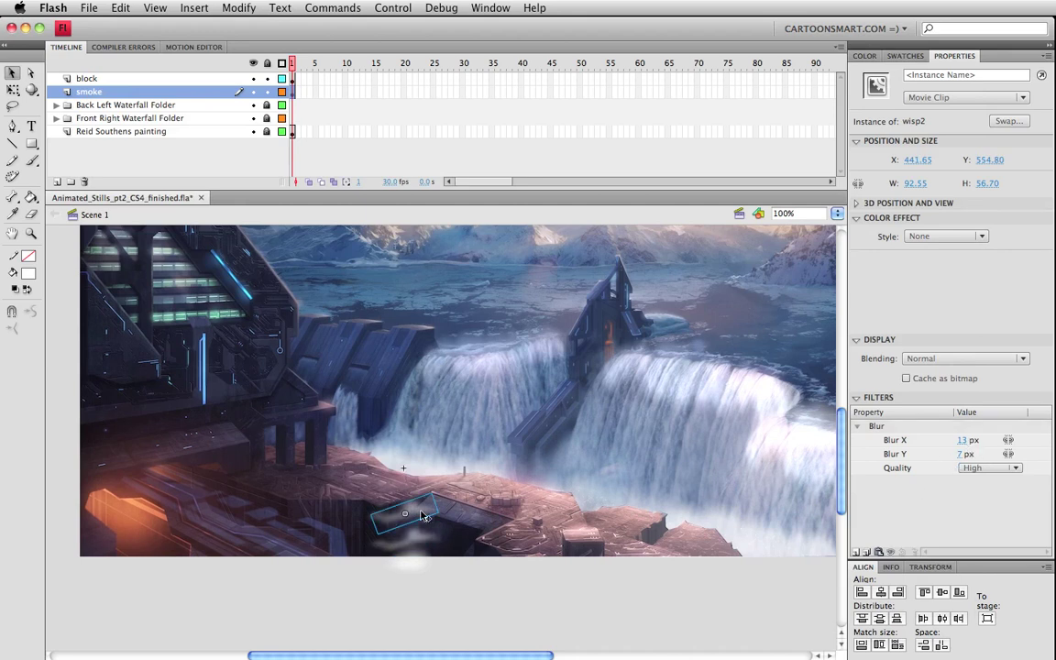
key("ctrl+z")
key("q")
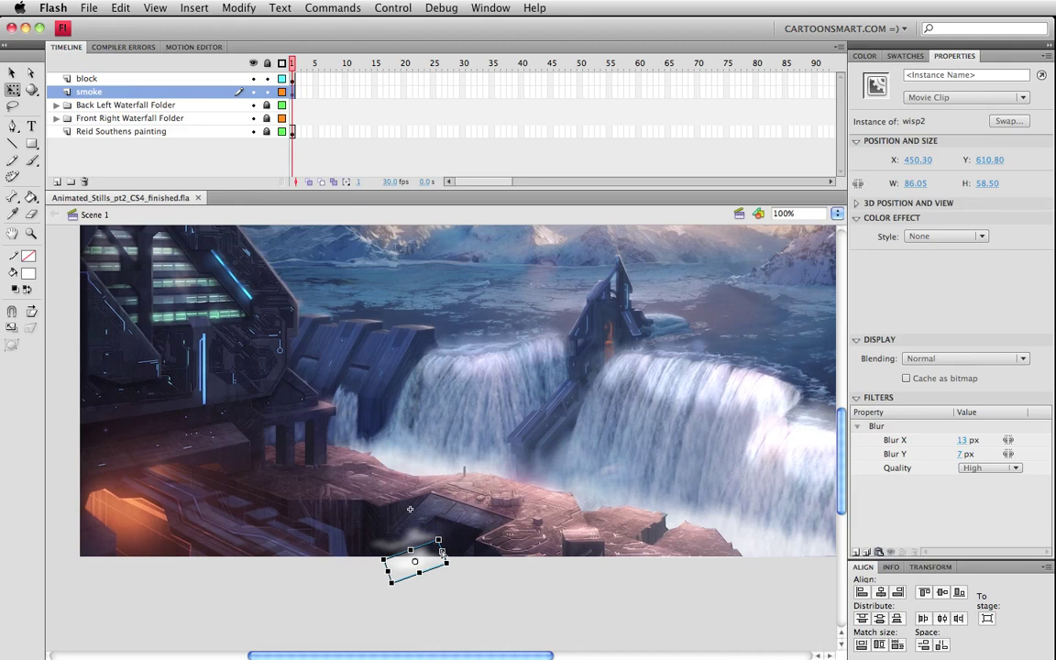
key("ctrl+Return")
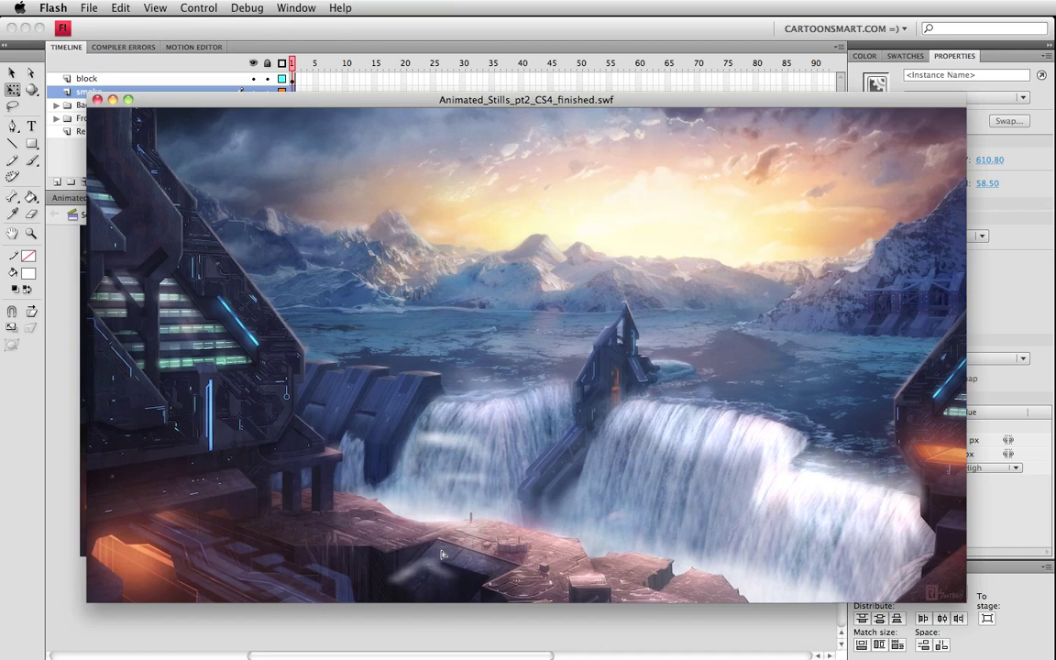
key("super+w")
Step: Scale all the wisps together to about 70 by 74 px, shift the group slightly up and left, and test the movie
left_click(349, 605)
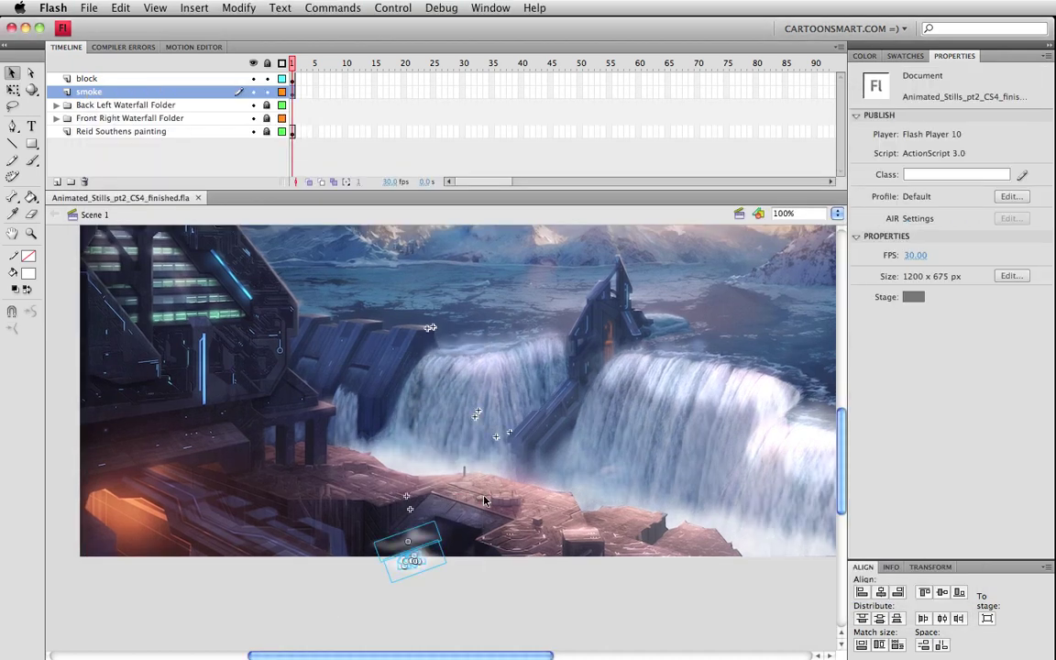
key("q")
left_click(444, 540)
left_click_drag(449, 551, 464, 577)
key("v")
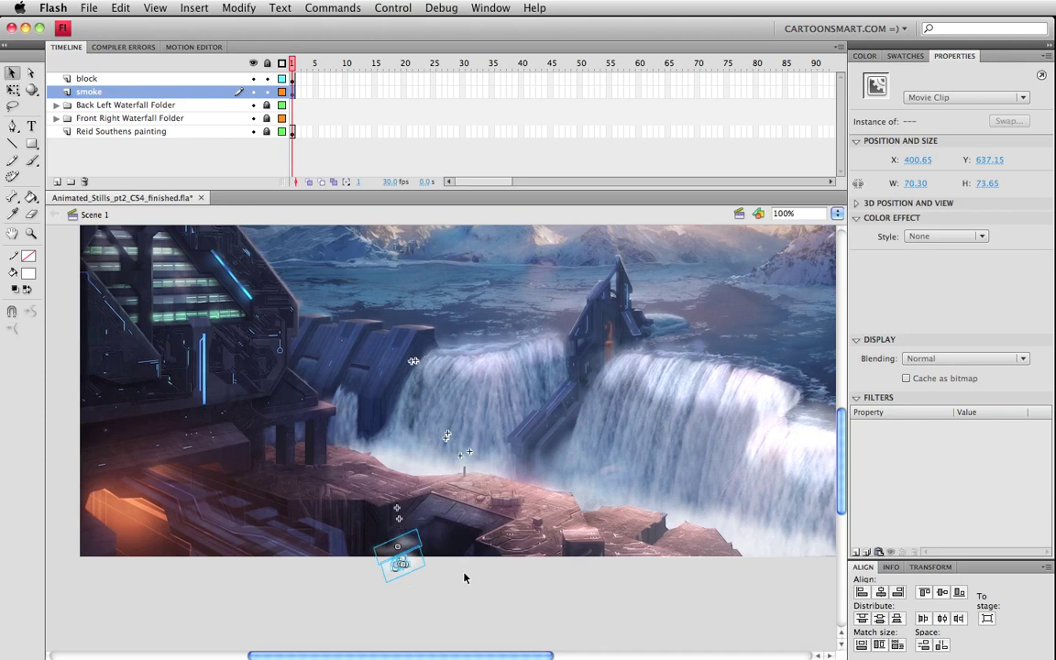
left_click(392, 548)
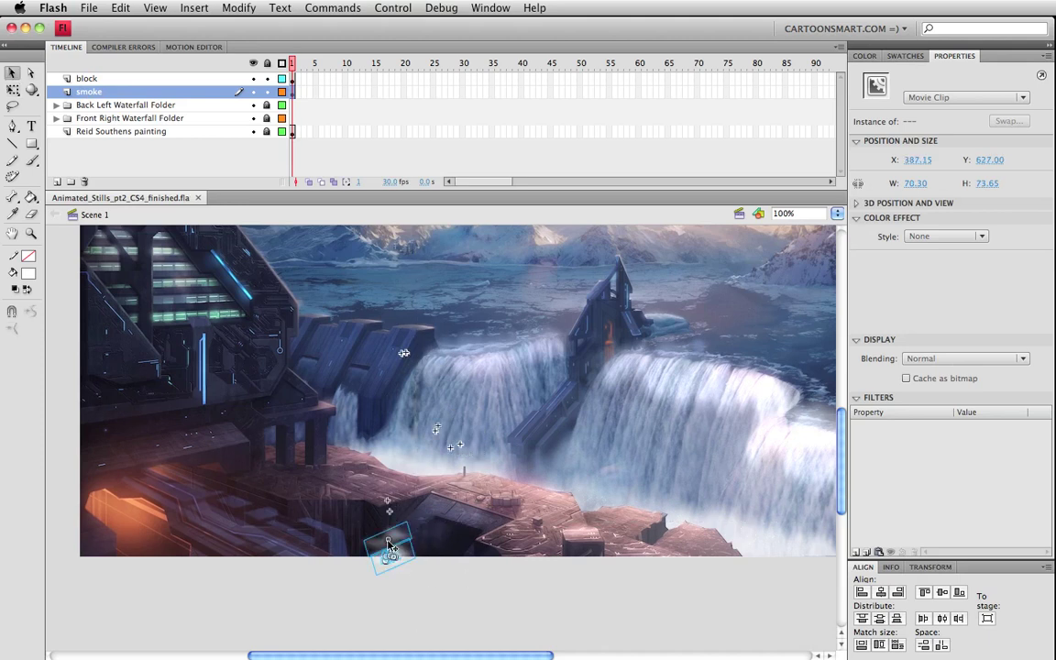
key("super+Return")
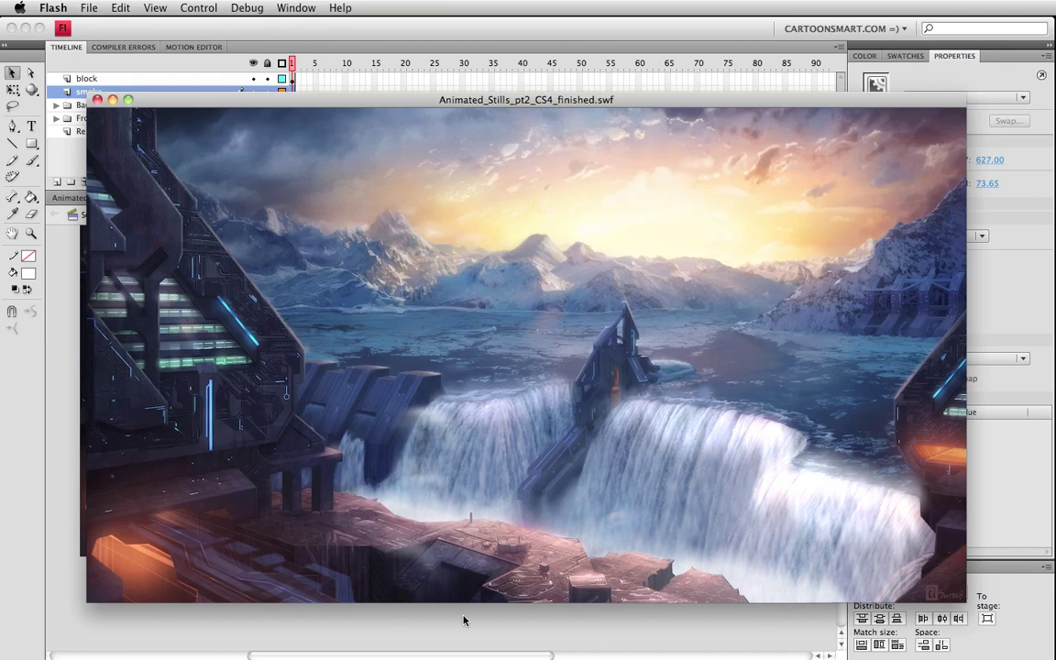
key("super+w")
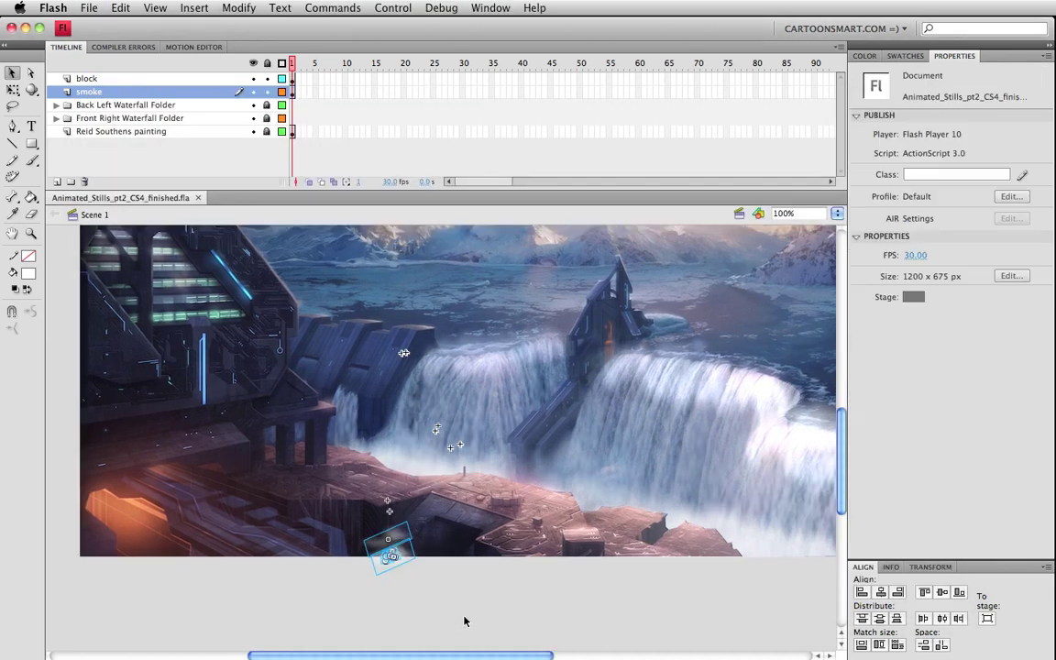
Step: Copy a wisp2 instance onto the dark machinery left of the cluster and give it a black Tint of about 61%
left_click(393, 553)
left_click_drag(393, 542, 475, 453)
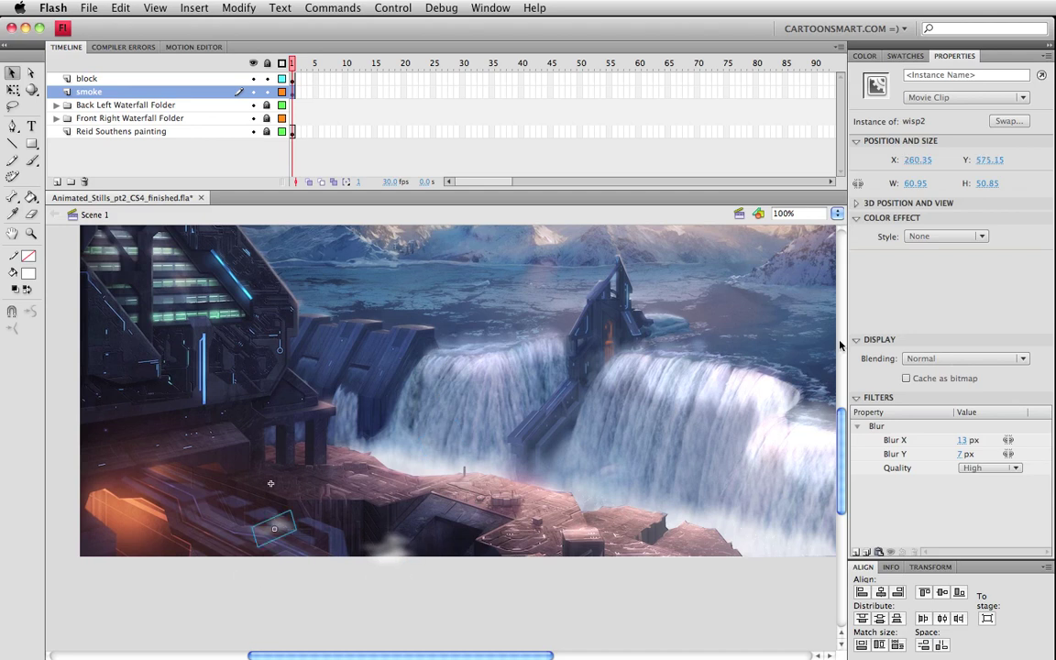
left_click(940, 236)
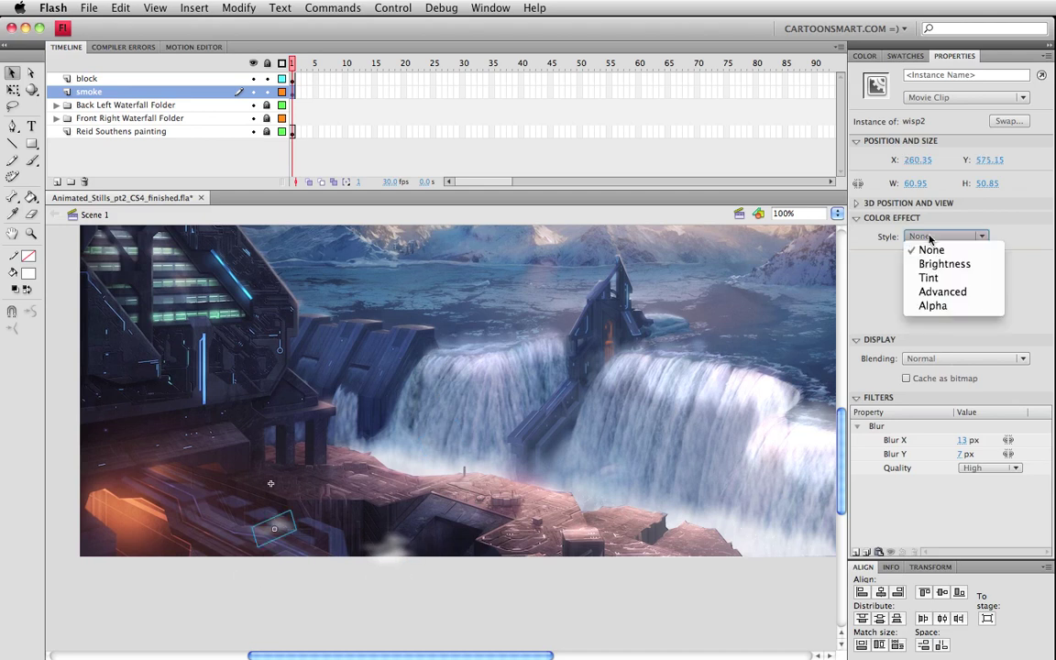
left_click(952, 279)
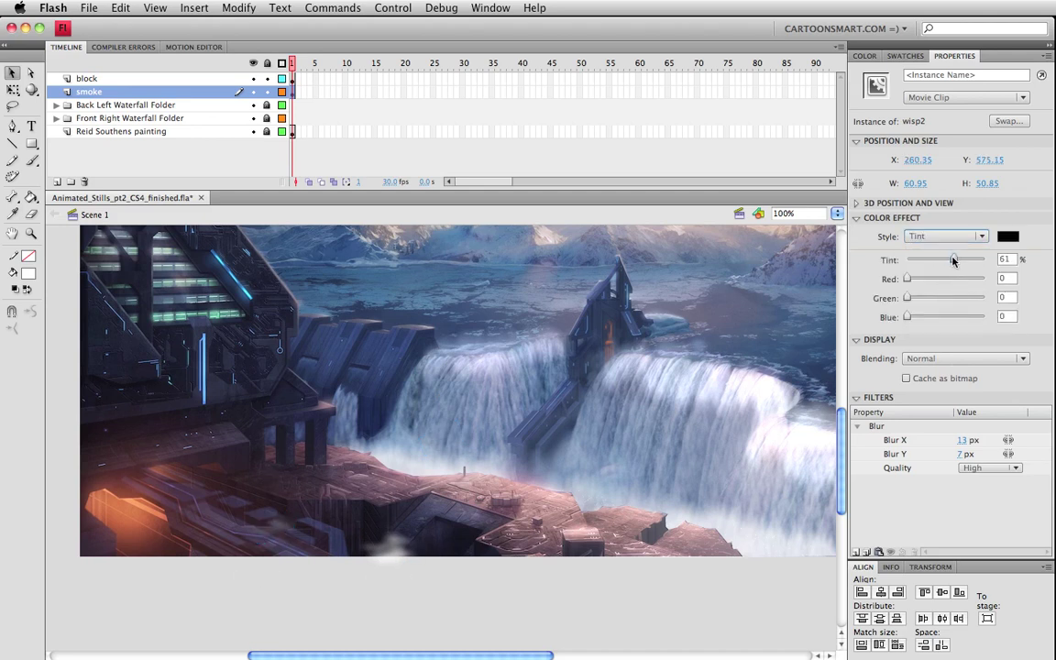
left_click(267, 525)
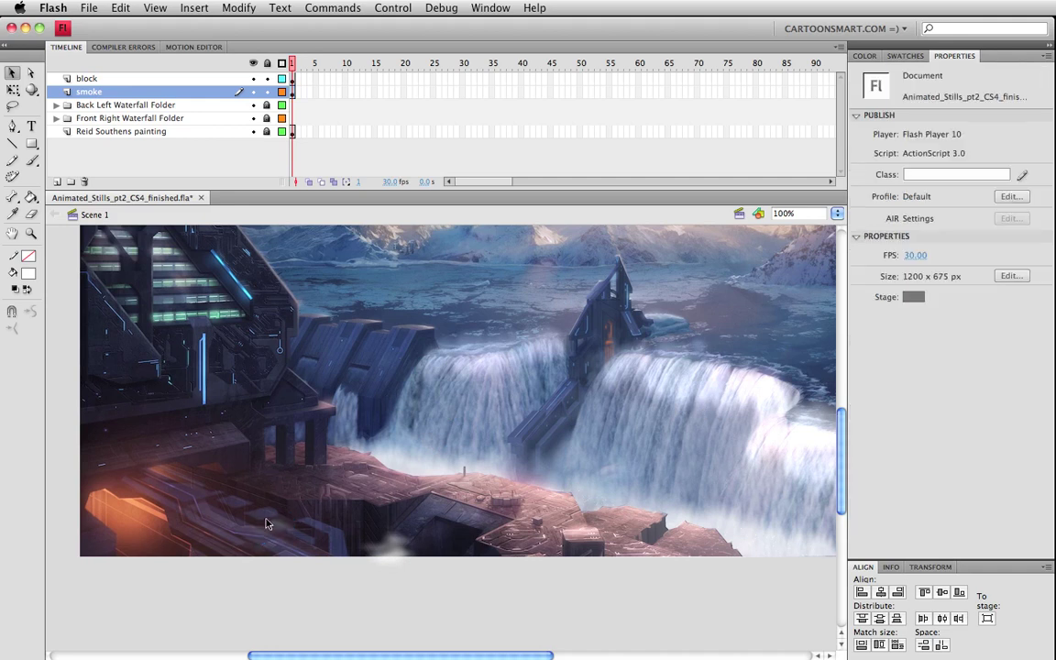
Step: Move the black-tinted wisp2 back over the smoke cluster, to about X 418, Y 598, and test the movie
left_click(273, 538)
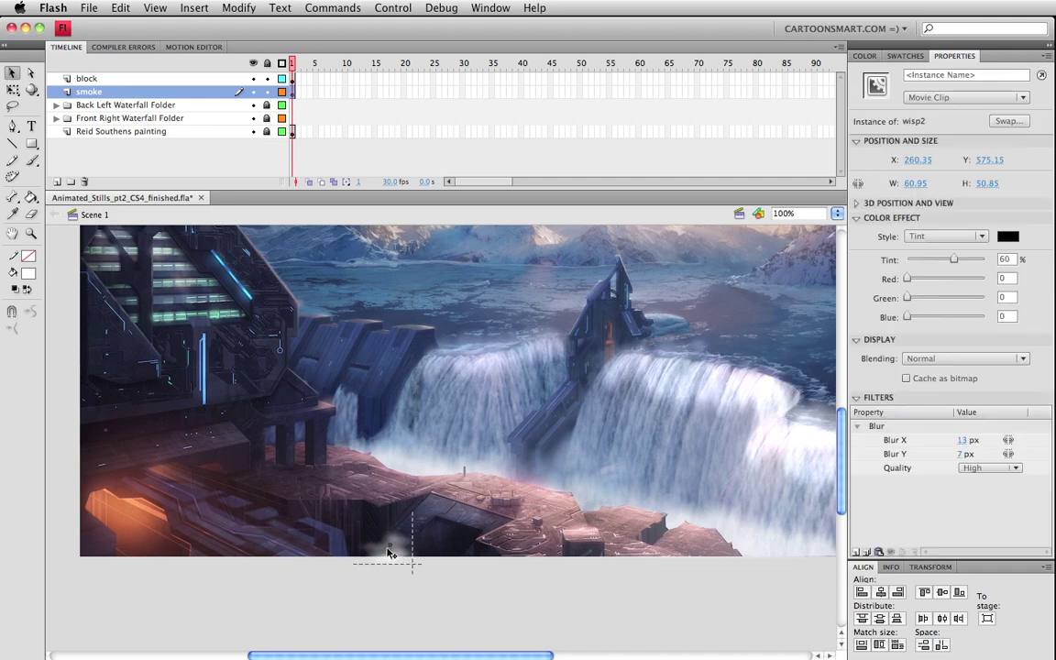
key("super+Return")
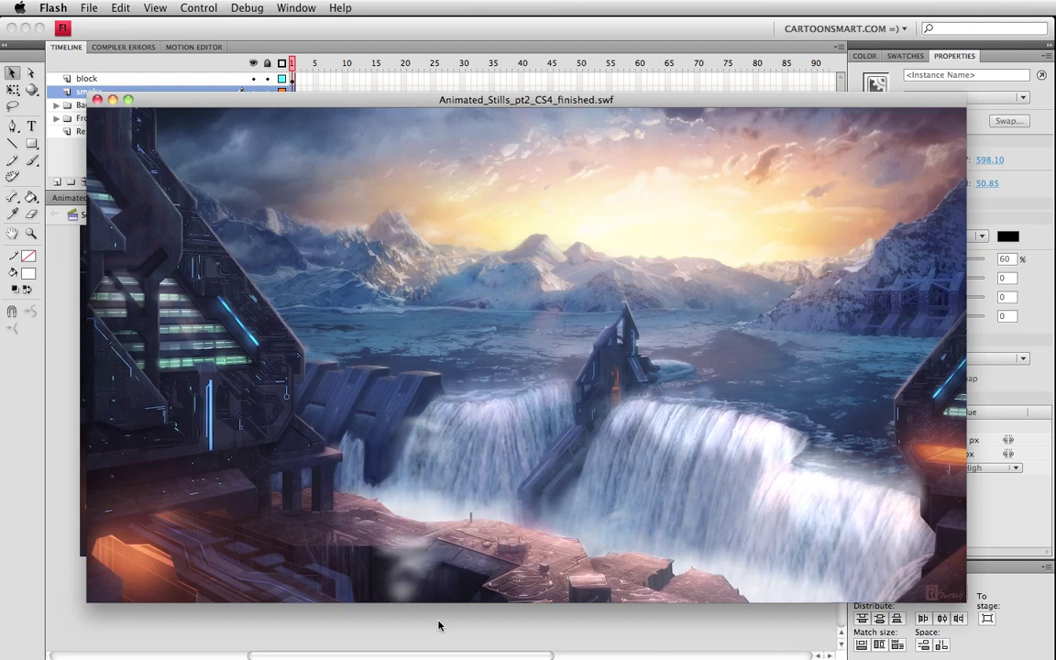
key("super+w")
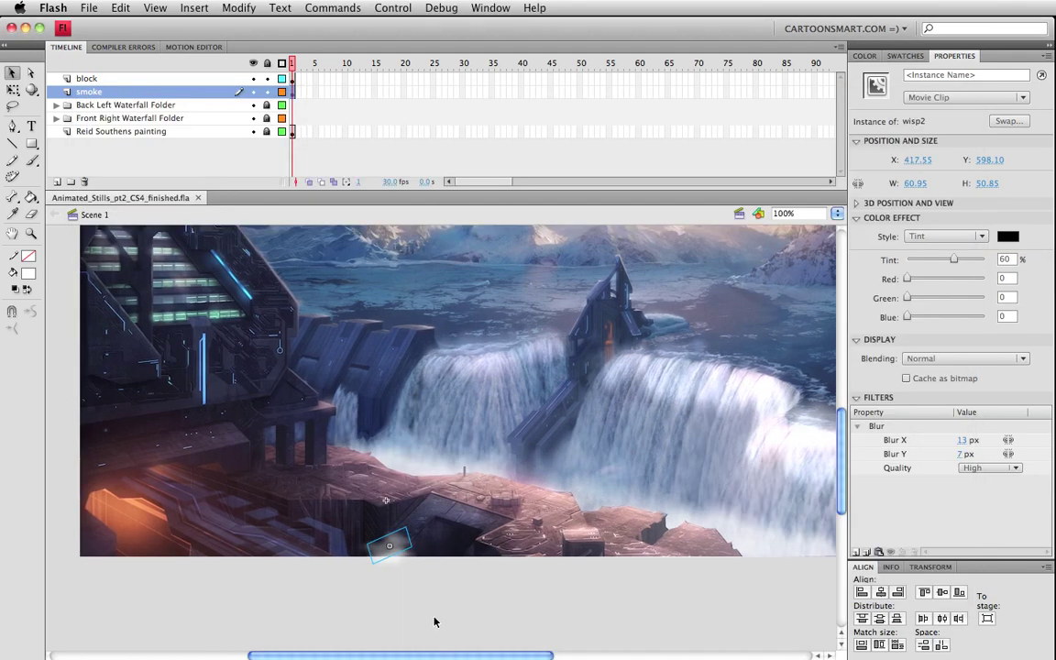
Step: Select all the wisps in the cluster, set their color style to None and blending to Subtract, and test the movie
left_click(390, 550)
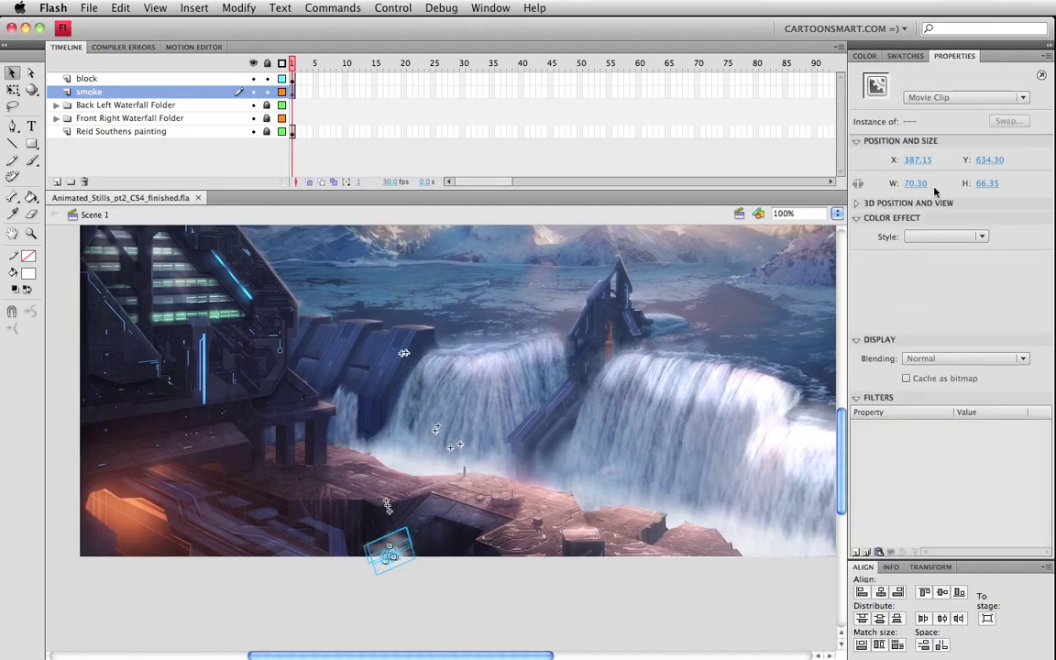
left_click(929, 237)
left_click(935, 277)
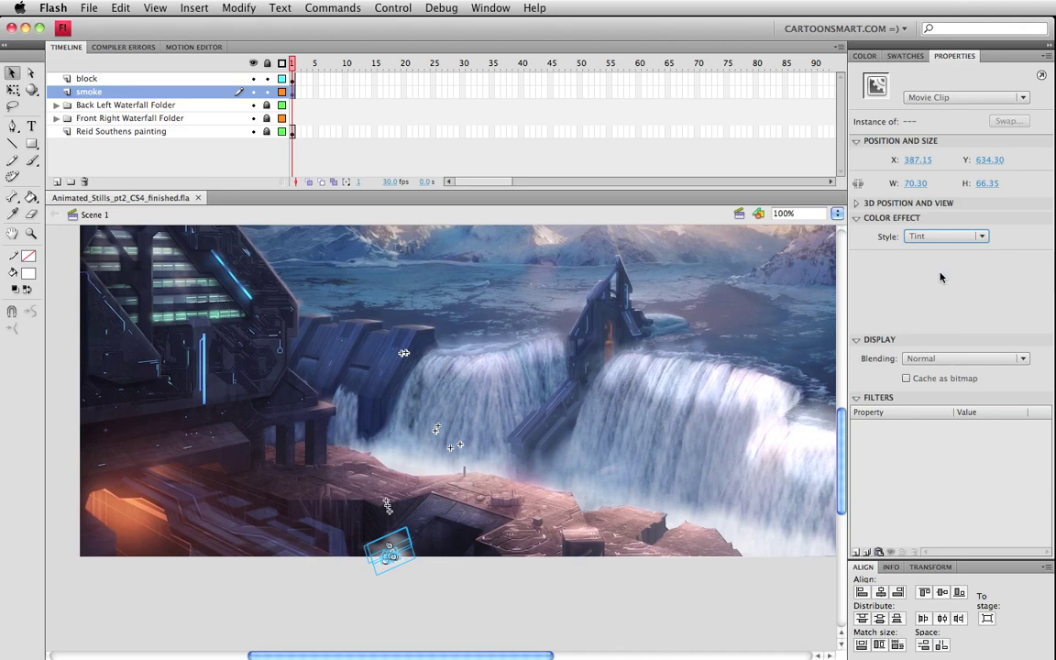
left_click(945, 238)
left_click(934, 249)
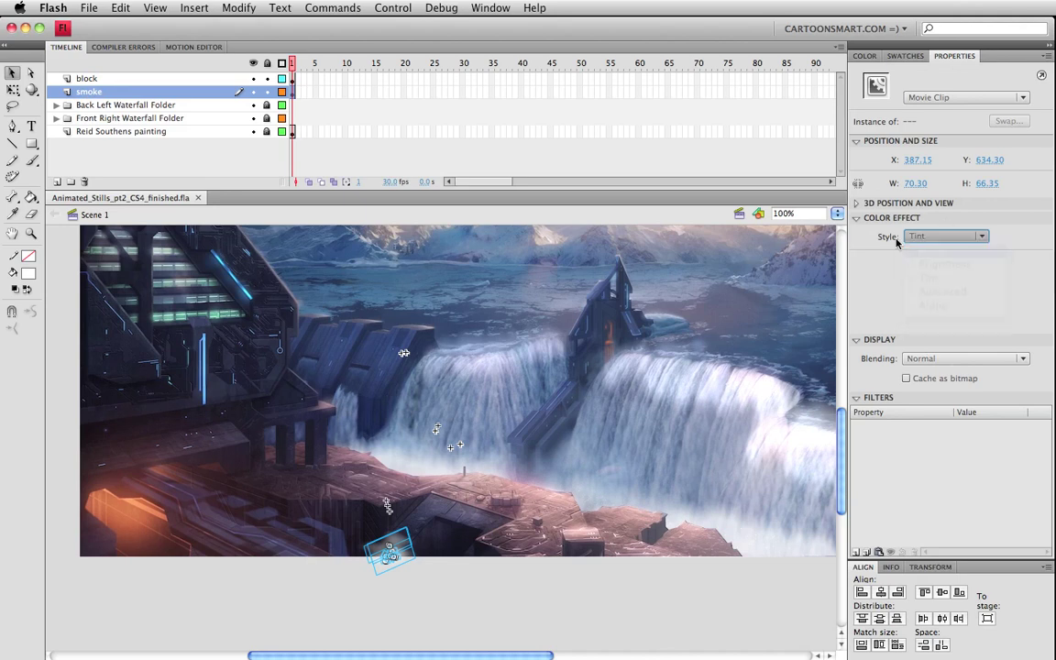
left_click(920, 359)
left_click(937, 542)
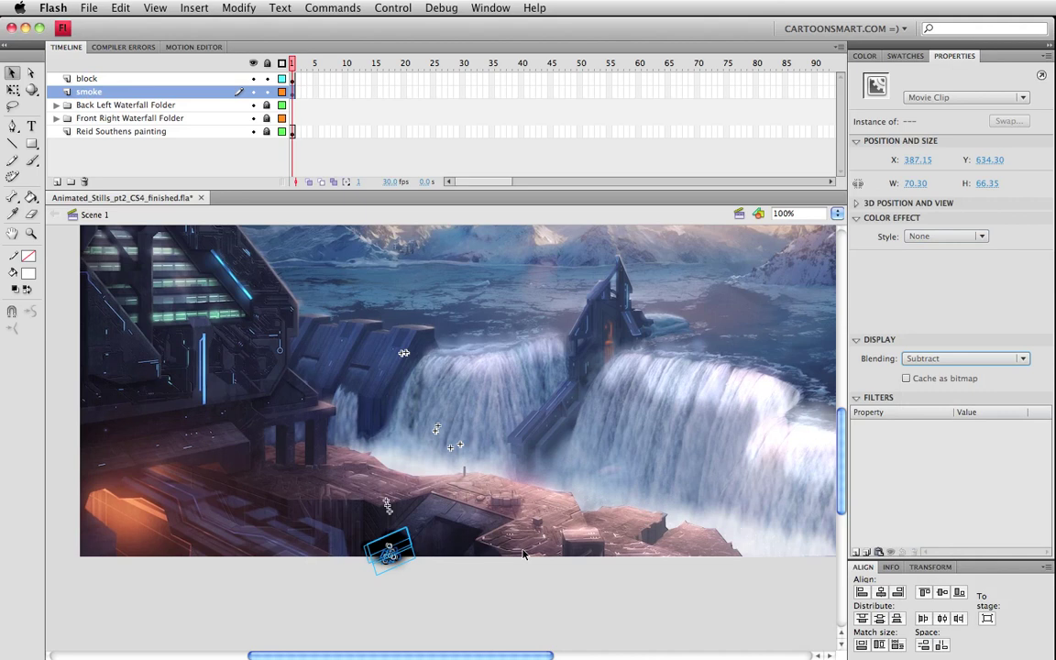
key("super+Return")
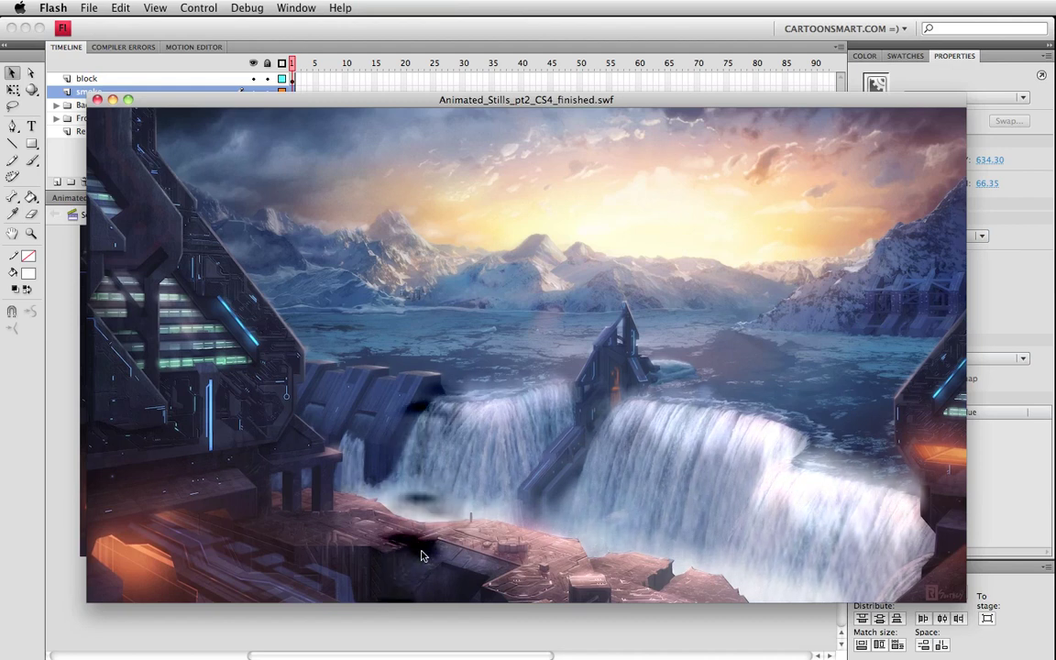
key("super+w")
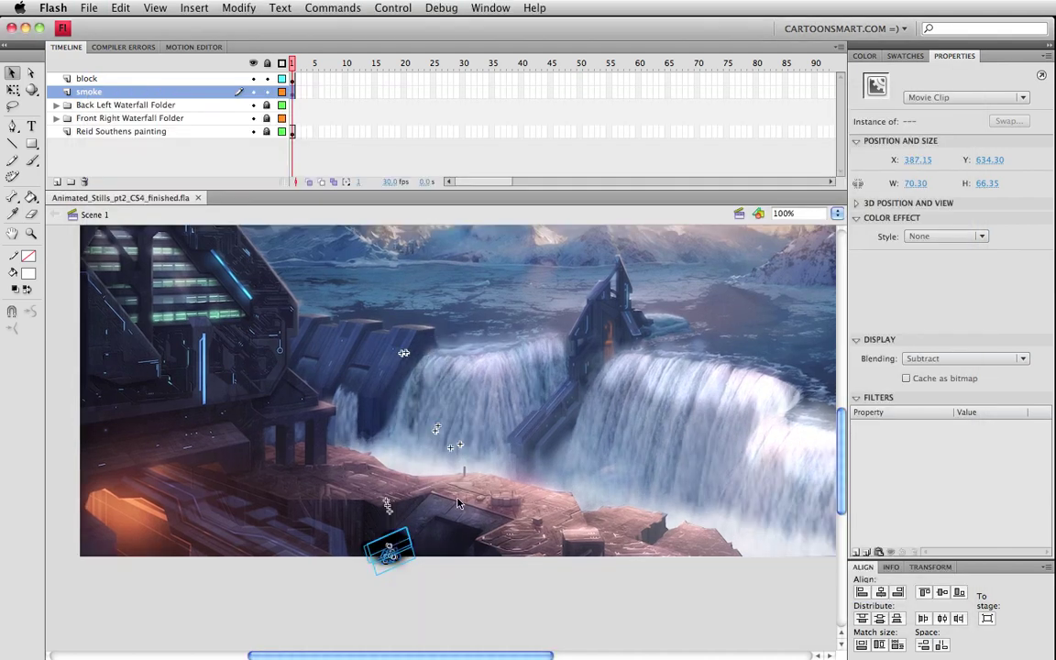
Step: Give the Subtract-blended wisps an Alpha of 40% and test the movie
left_click(944, 236)
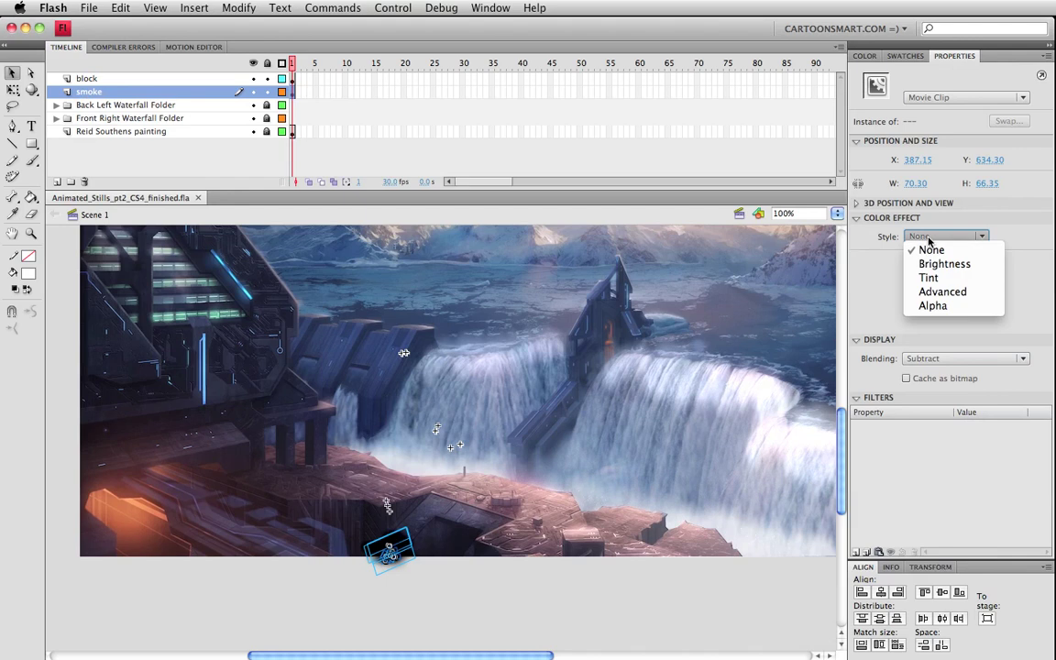
left_click(934, 306)
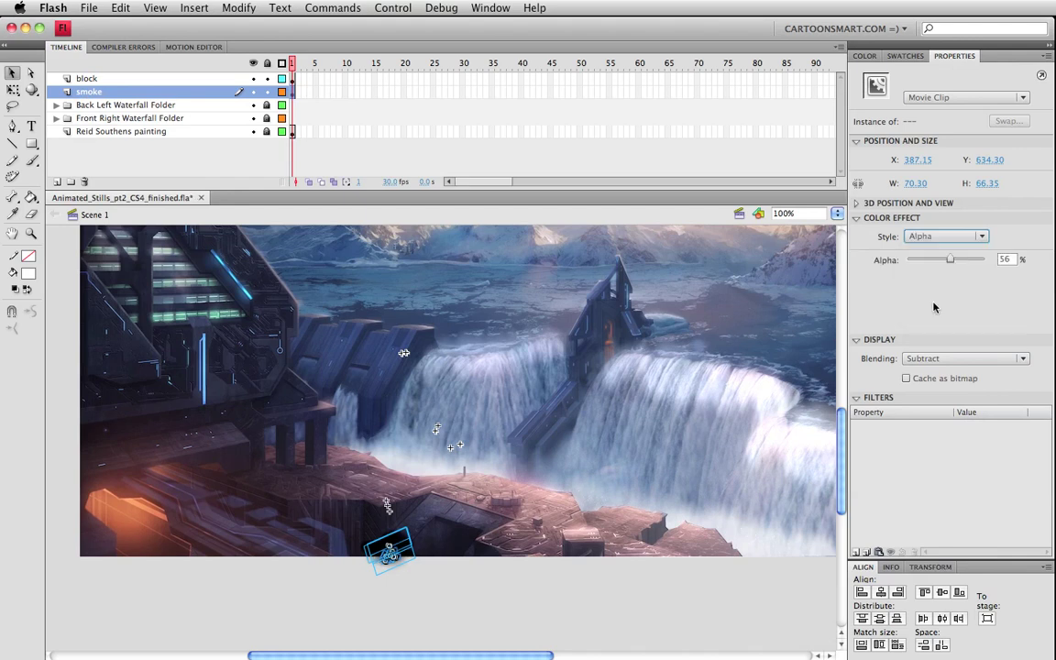
left_click_drag(951, 261, 939, 265)
key("super+Return")
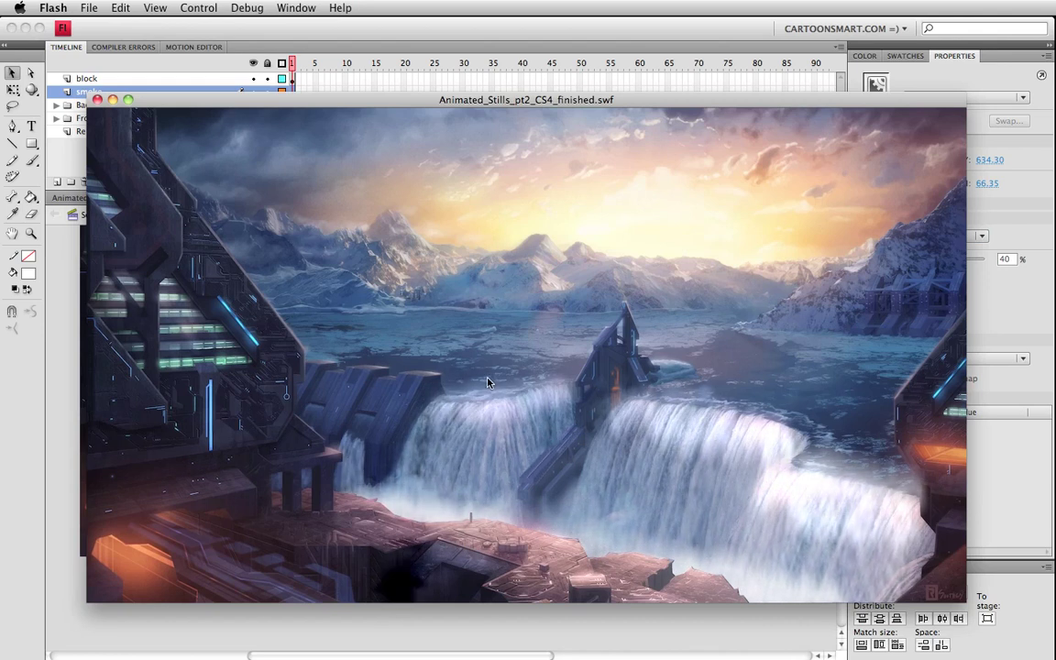
key("super+w")
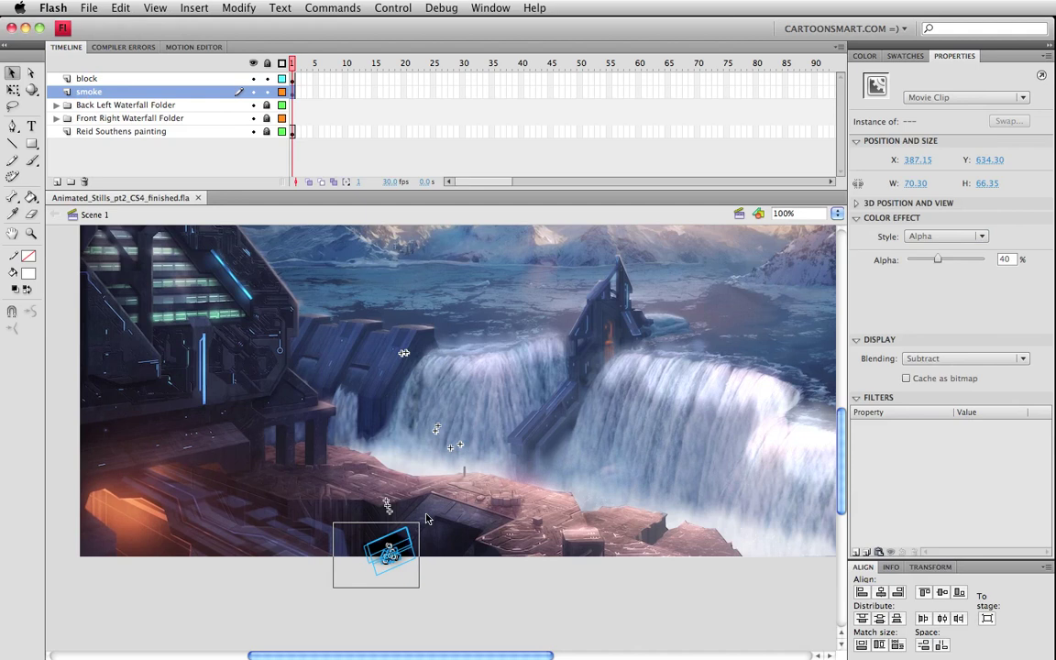
Step: Move the wisp group up onto the rock ledge, scale it to about 57 by 69 px, and test the movie
left_click(410, 577)
left_click(376, 548)
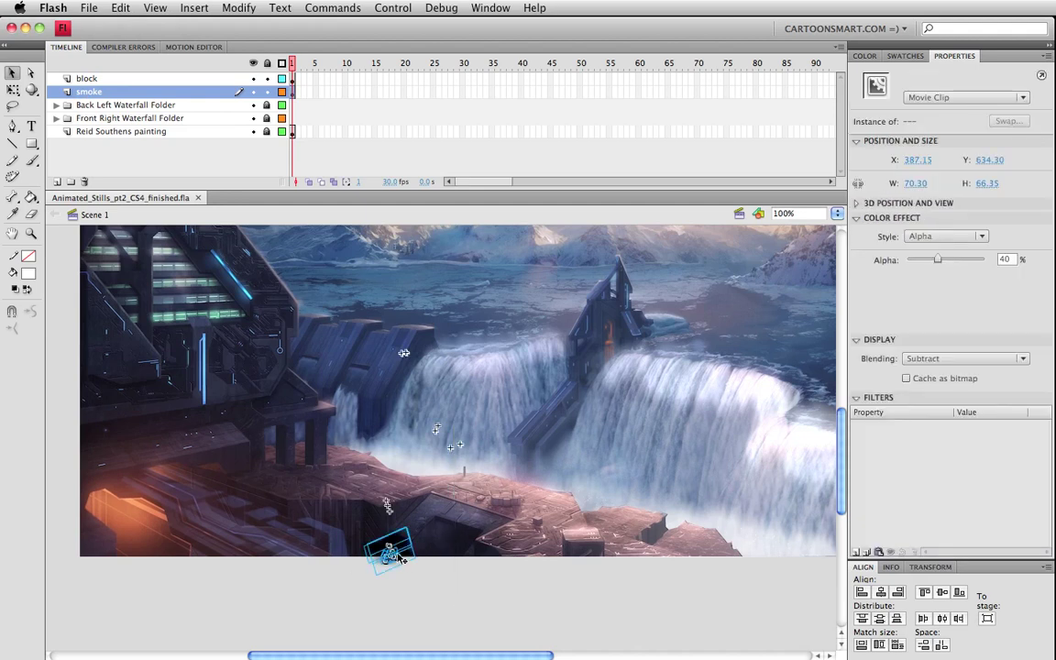
left_click_drag(400, 556, 381, 520)
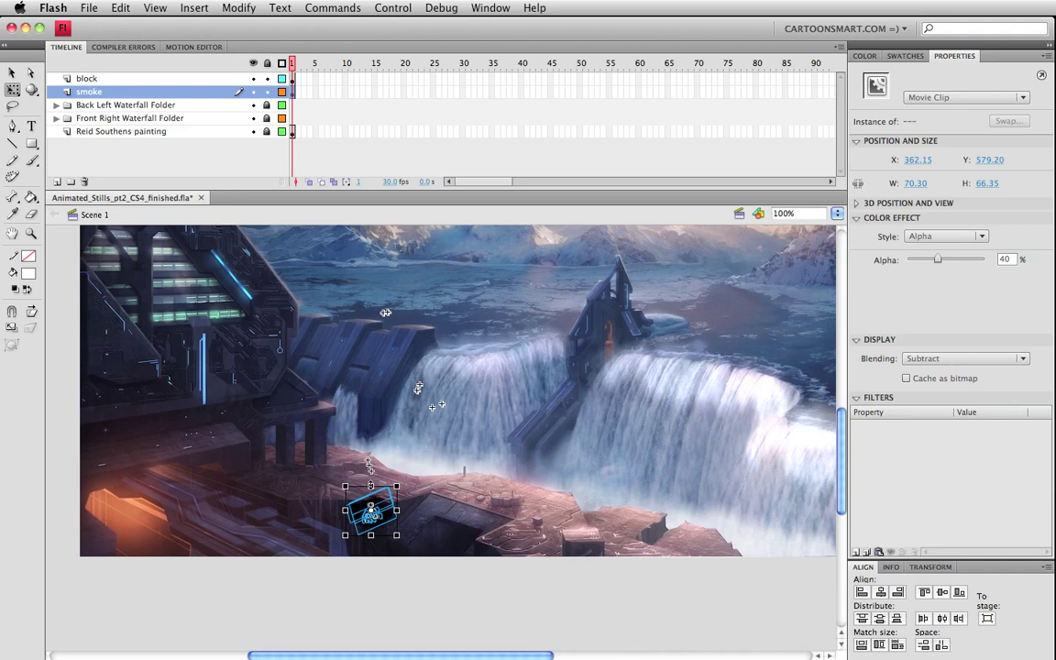
left_click_drag(368, 463, 370, 494)
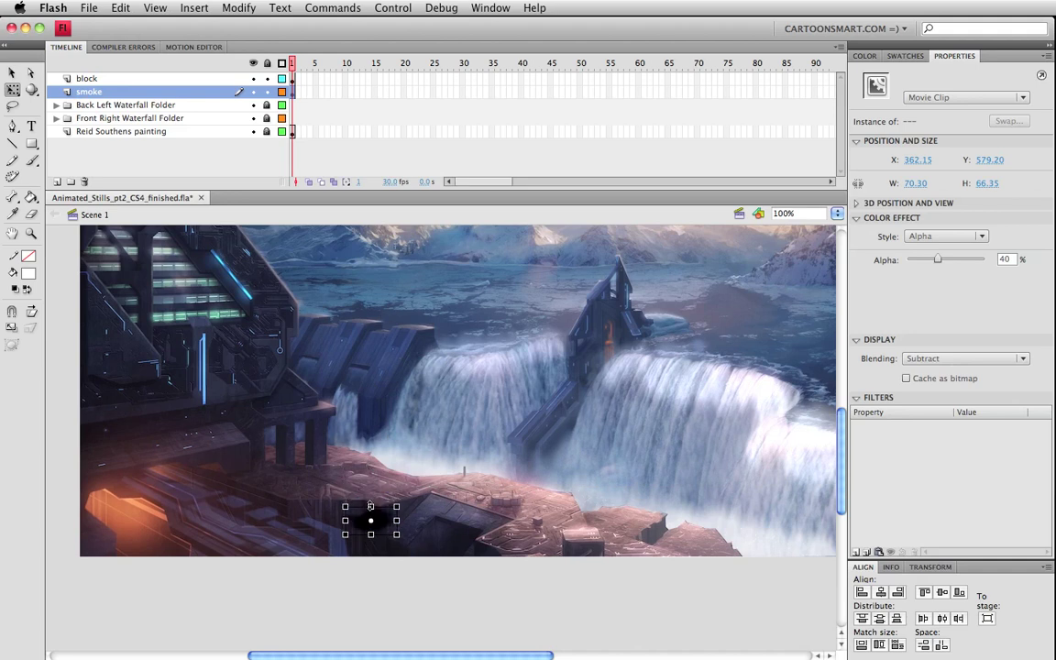
key("super+Return")
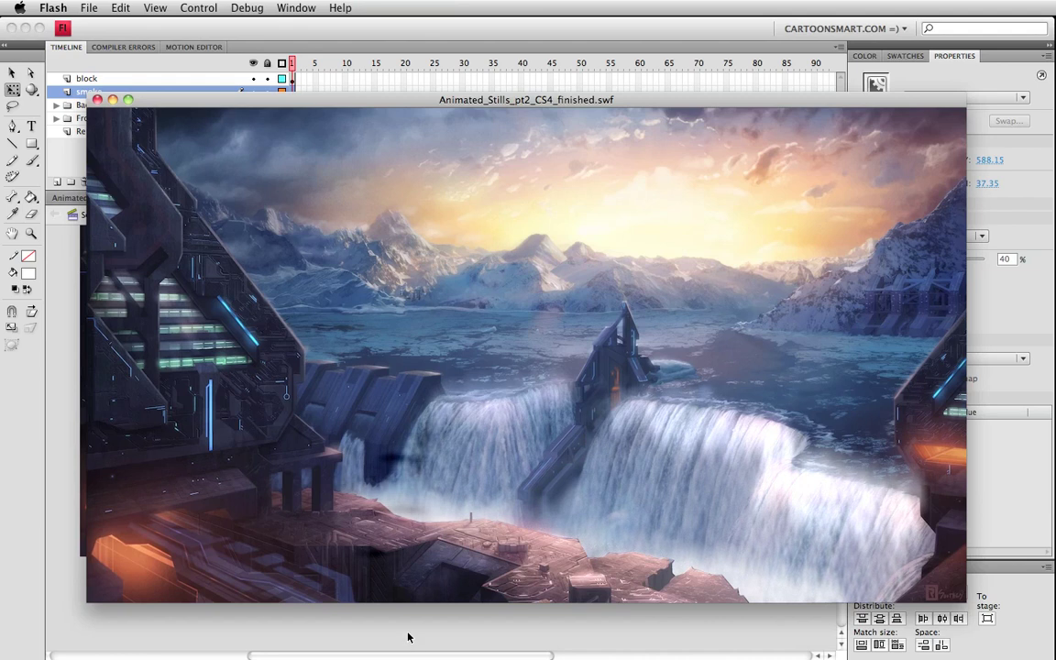
key("super+w")
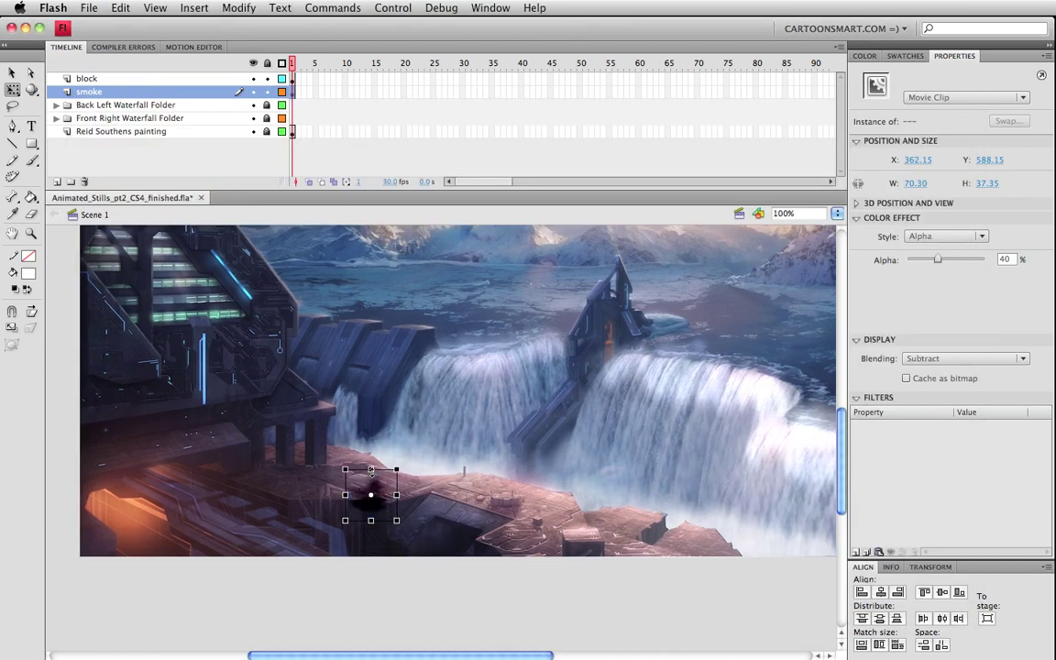
key("super+Return")
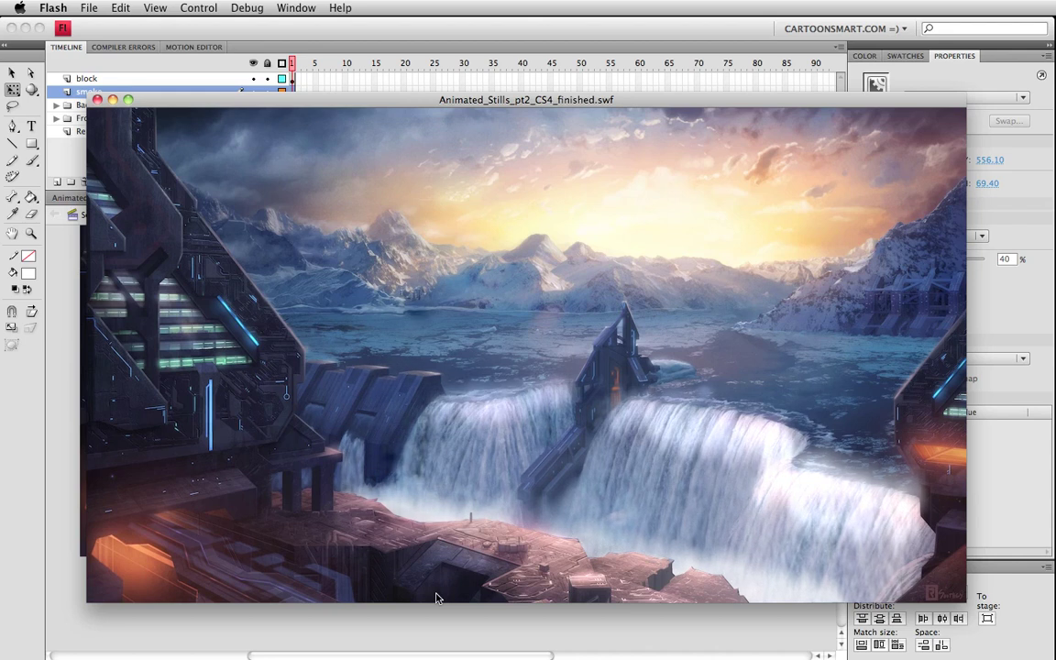
key("super+w")
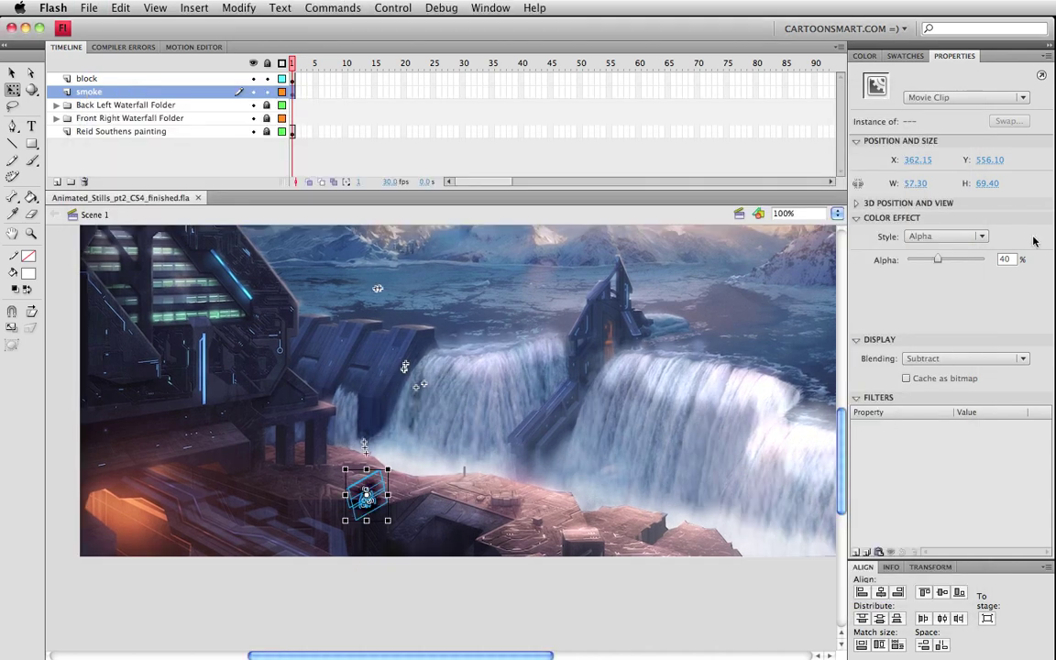
Step: Change the wisps' blending to Add, raise their Alpha to 81%, and test the movie
left_click(929, 359)
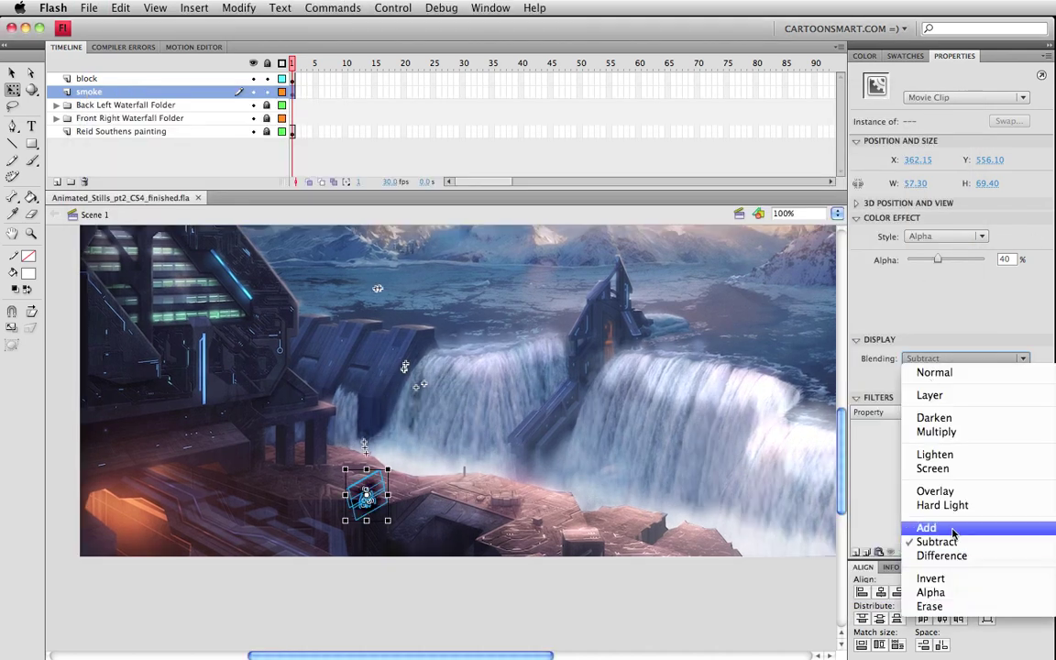
left_click(945, 525)
key("super+Return")
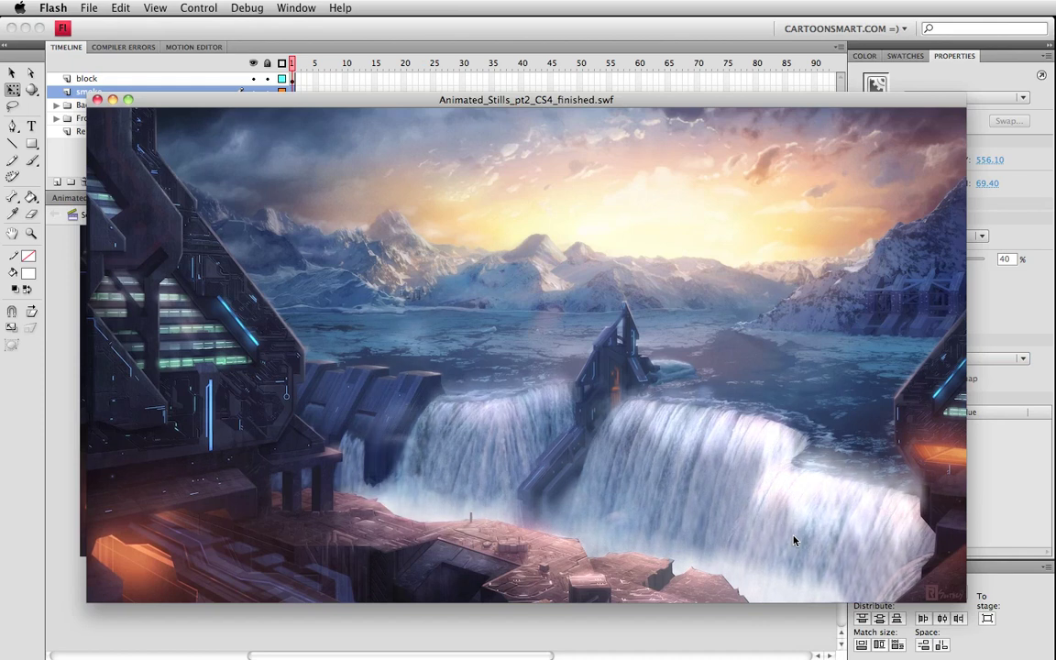
key("super+w")
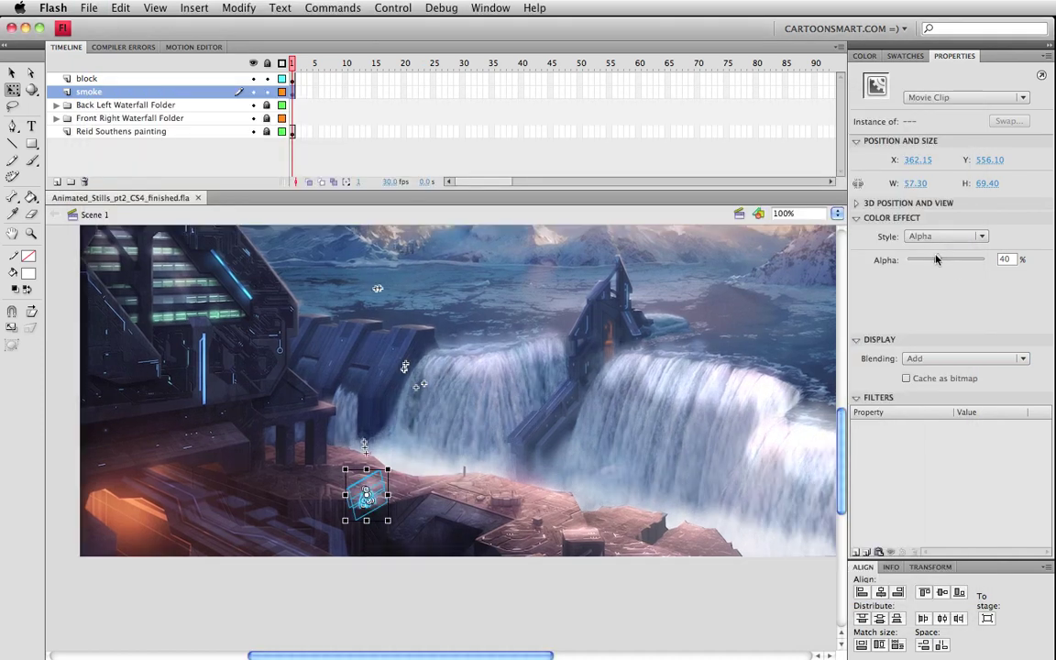
key("super+Return")
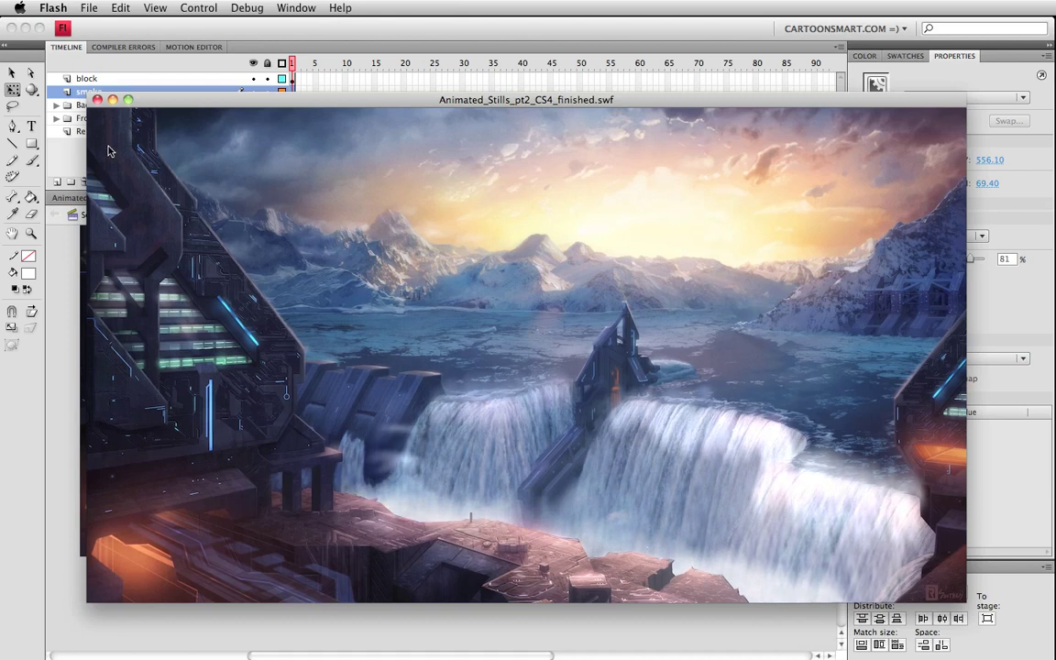
left_click(97, 99)
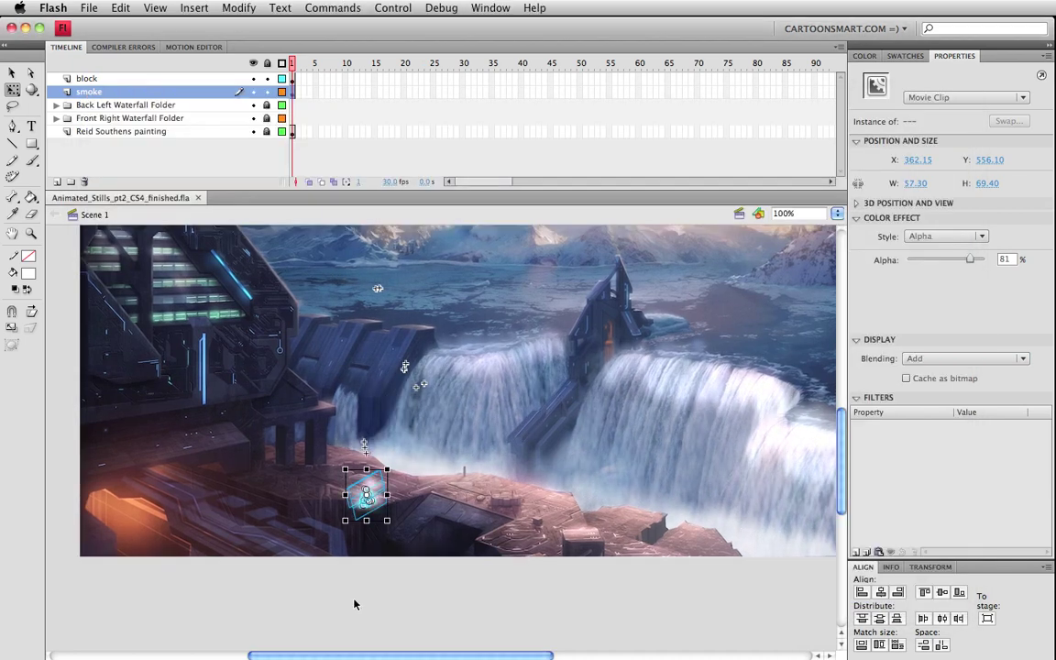
Step: Move the wisps back down to the dark gap at the stage's lower edge and save the file
left_click(358, 486)
key("v")
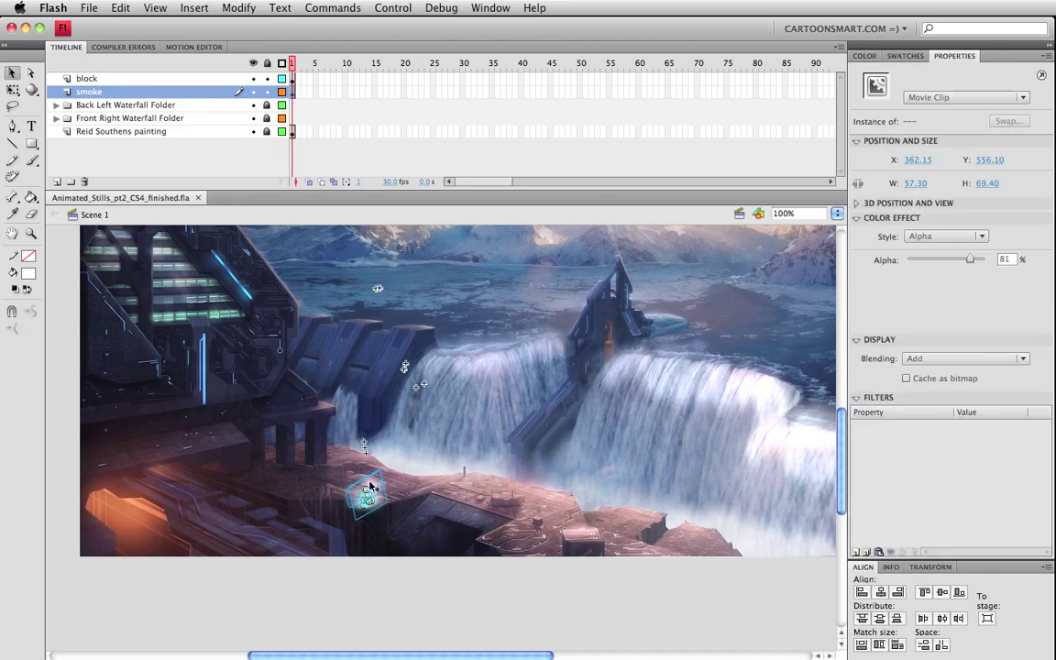
left_click_drag(365, 491, 392, 566)
left_click(415, 556)
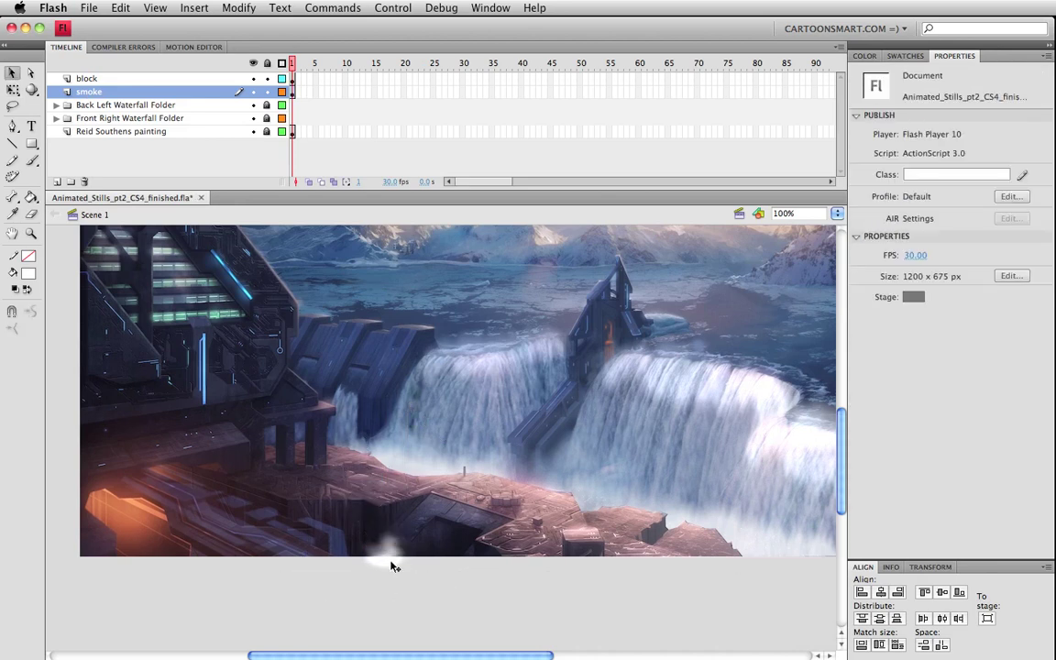
key("super+s")
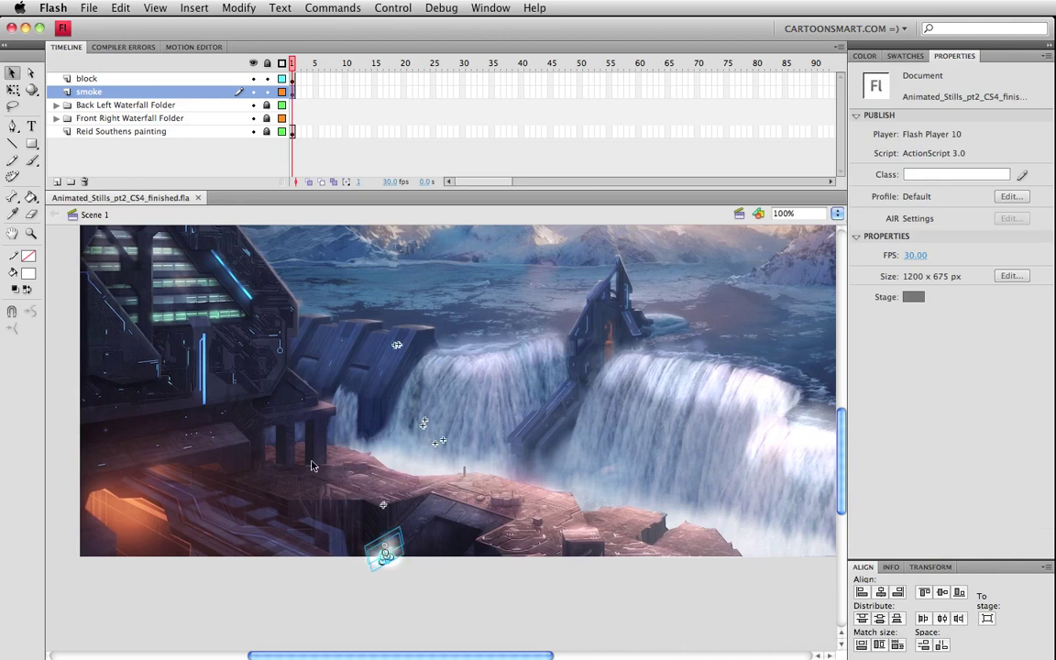
Step: Reset the selected wisps to color style None and Normal blending, and deselect them
left_click(944, 237)
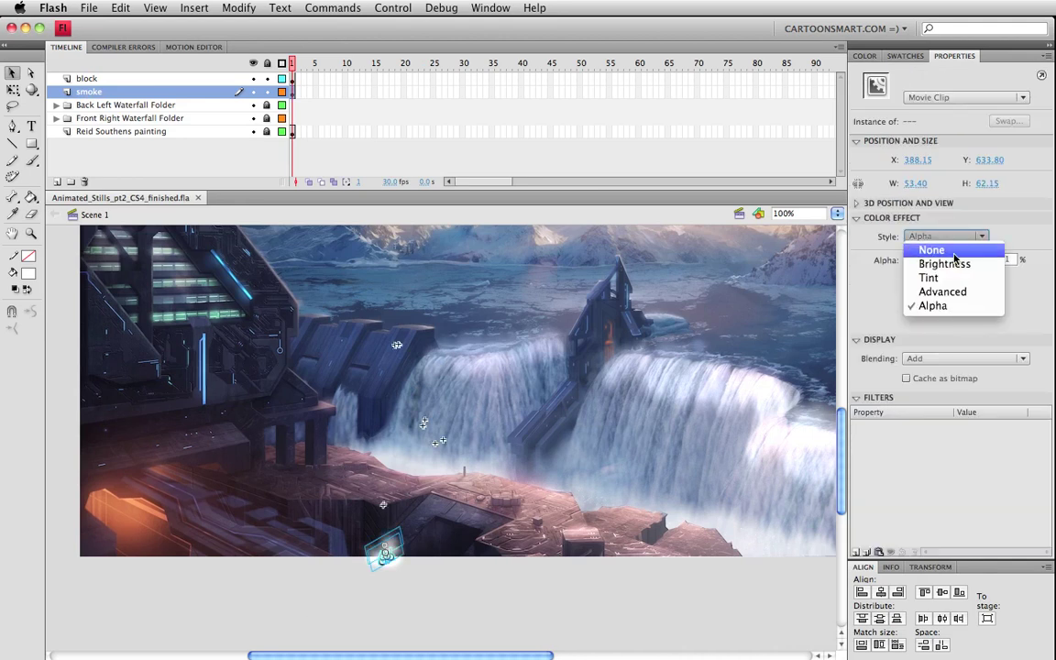
left_click(922, 249)
left_click(963, 358)
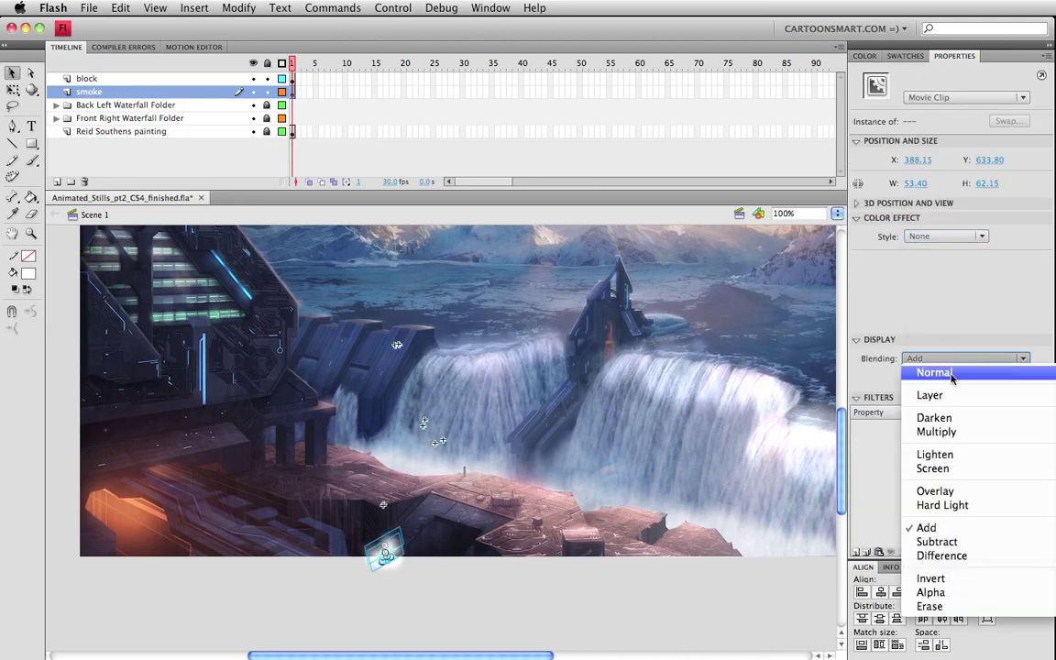
left_click(459, 582)
left_click(461, 585)
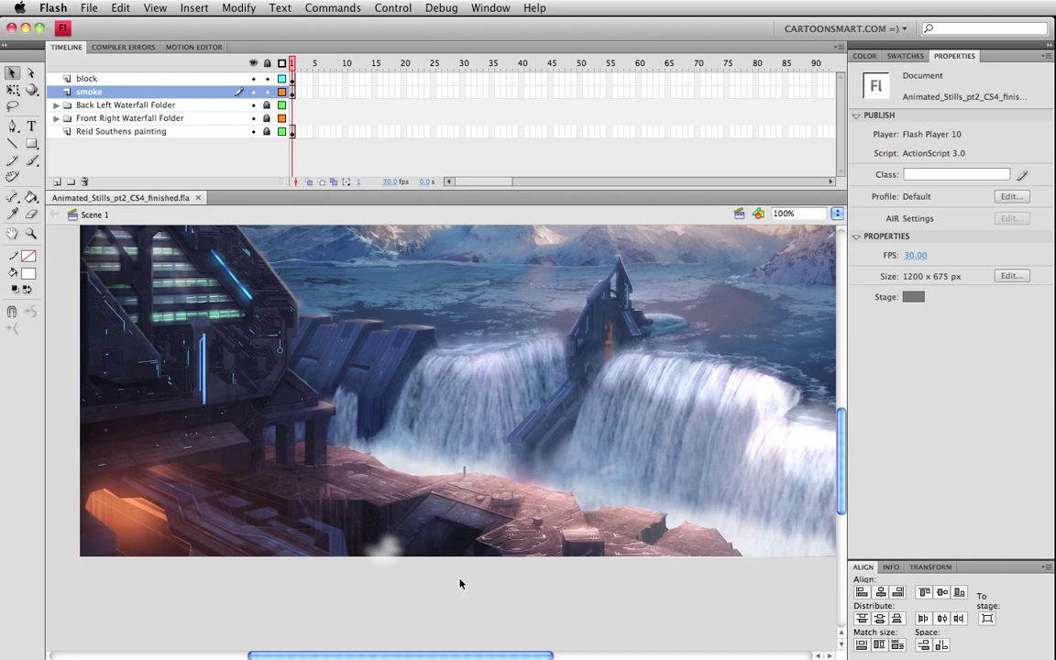
Step: Select the wisps, scale them to about 53 by 54 px, nudge them to X 382.25, Y 628.55, and test the movie
left_click_drag(411, 516, 406, 557)
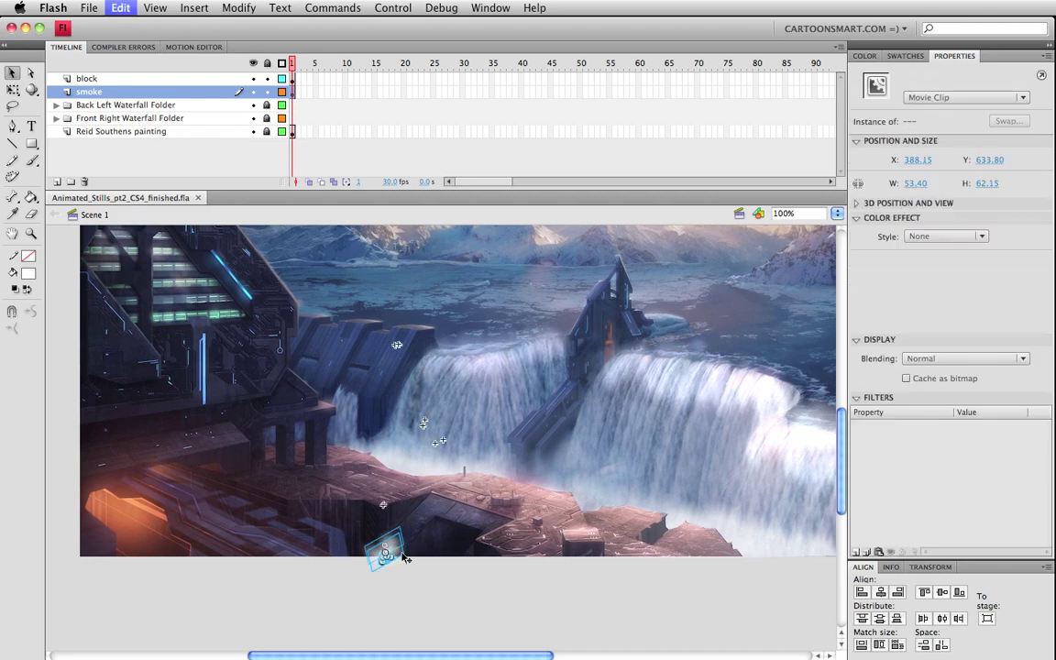
left_click_drag(442, 444, 361, 545)
key("q")
key("super+Return")
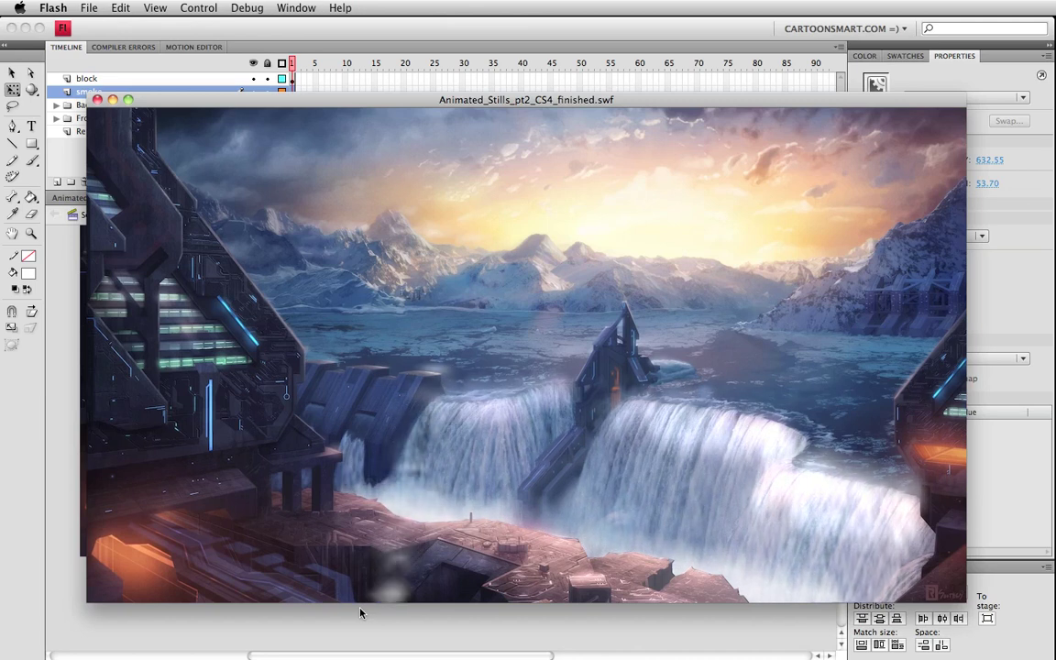
key("super+w")
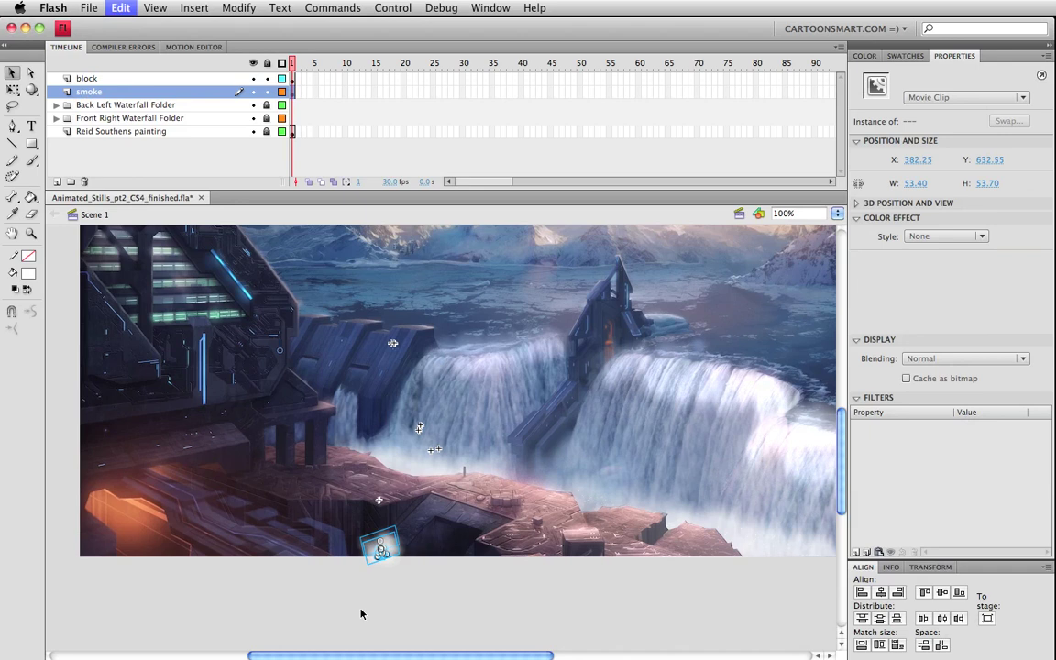
key("super+Return")
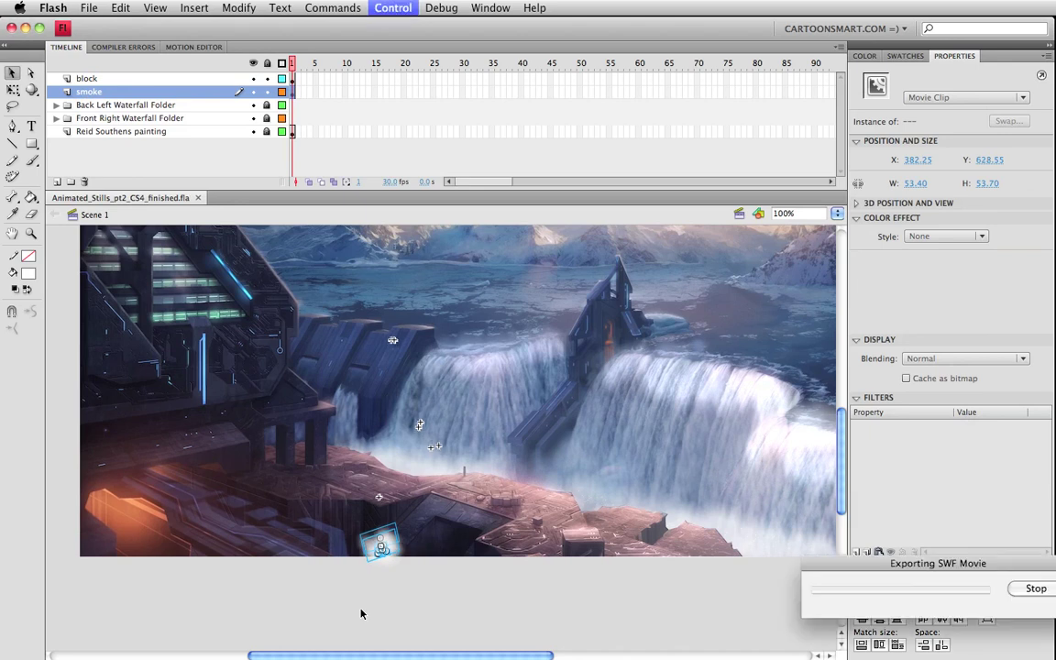
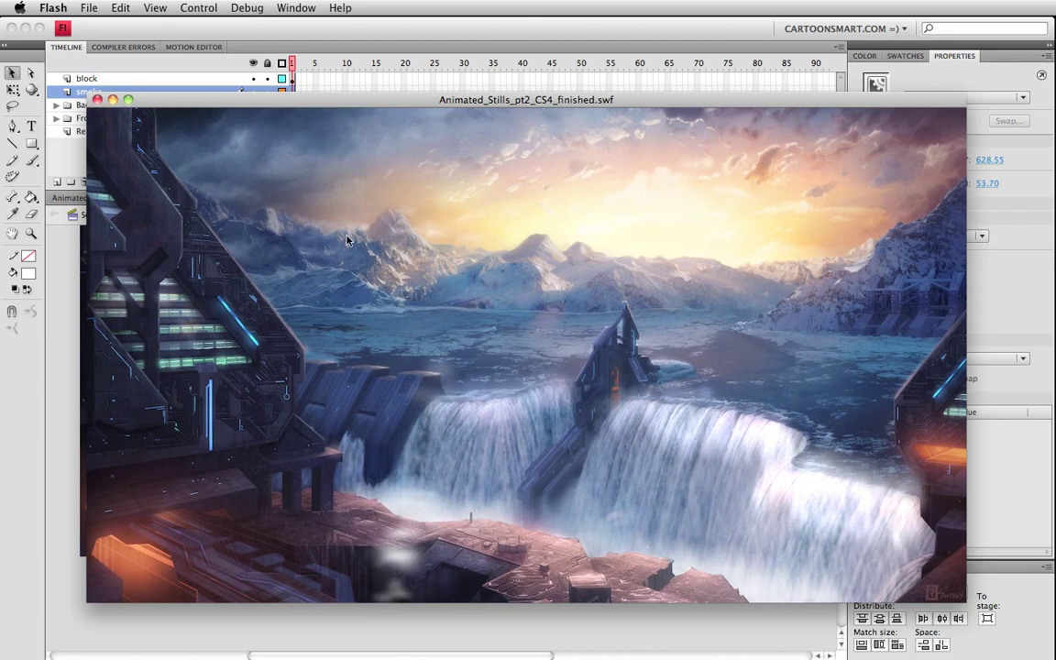
Step: Close the test movie, look over the last animated frames inside the wisp2 symbol, and return to Scene 1
left_click(97, 100)
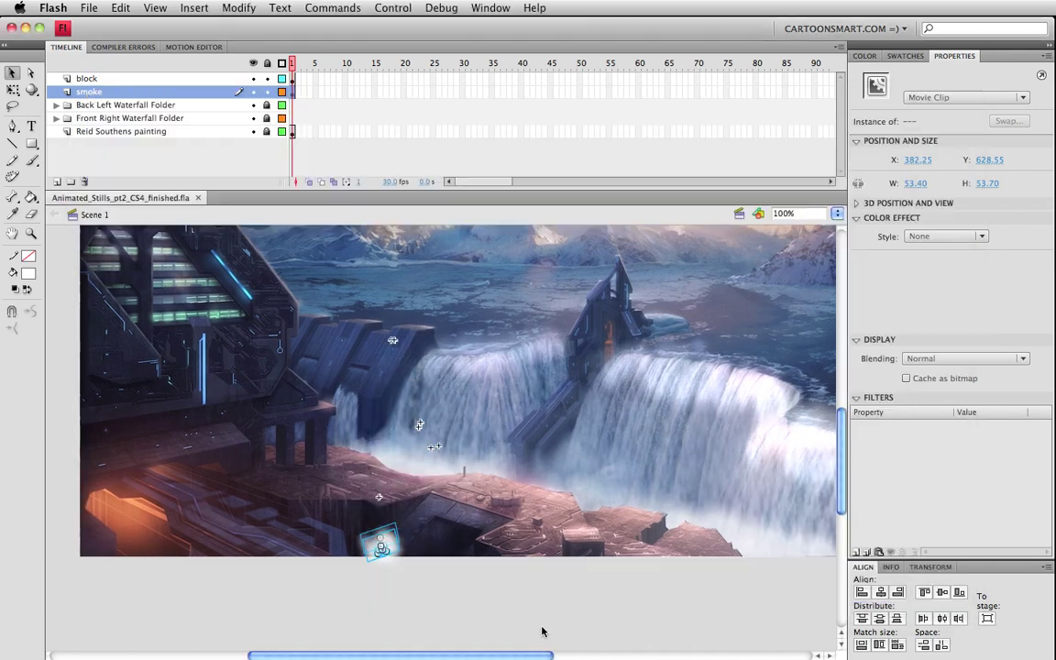
double_click(382, 544)
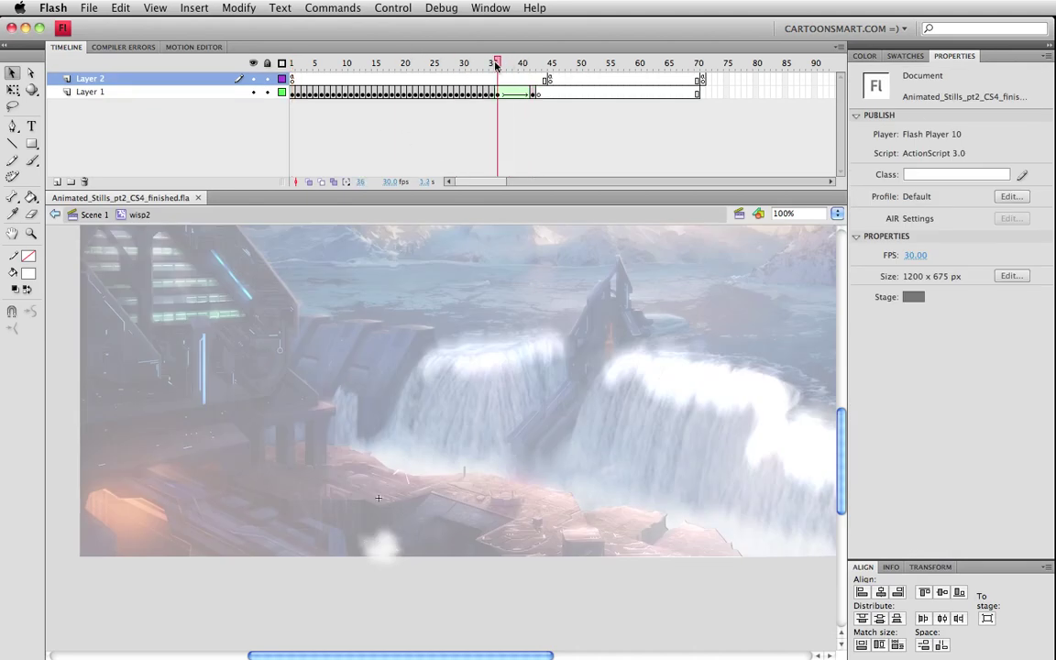
left_click_drag(403, 78, 450, 78)
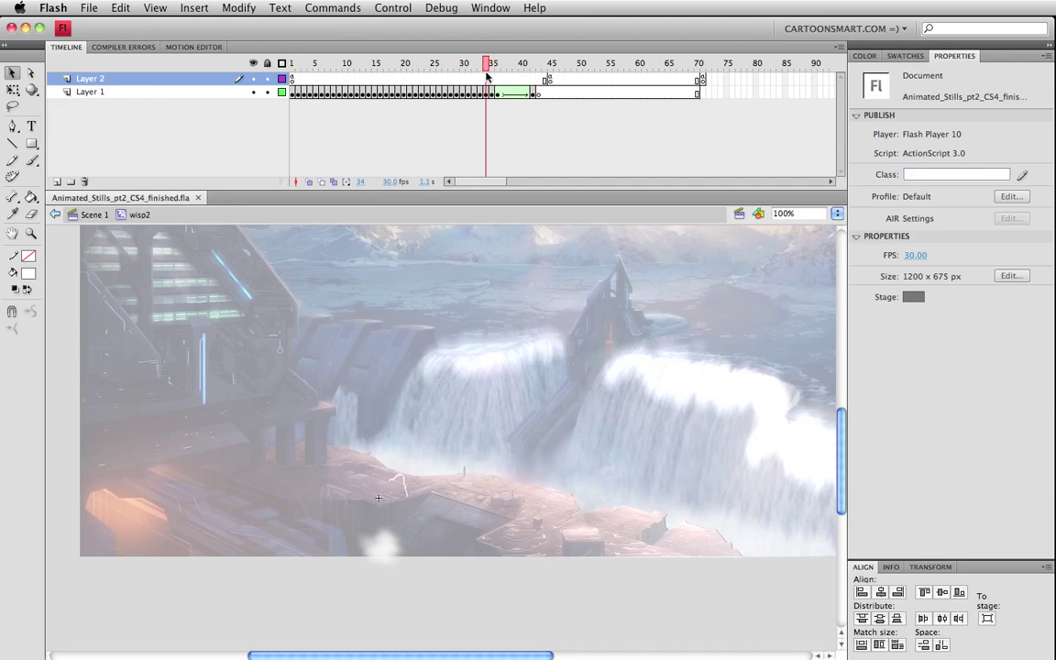
left_click(96, 214)
Step: Open the wisp symbol from the library for editing and go to its last drawn frame, frame 44
left_click(381, 548)
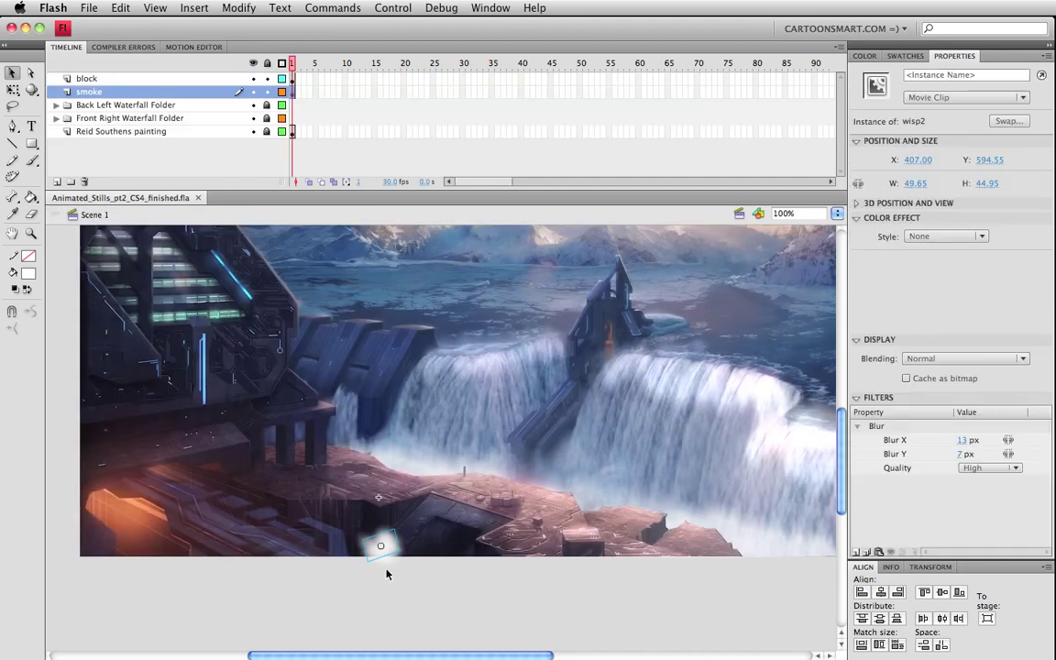
key("super+l")
double_click(648, 620)
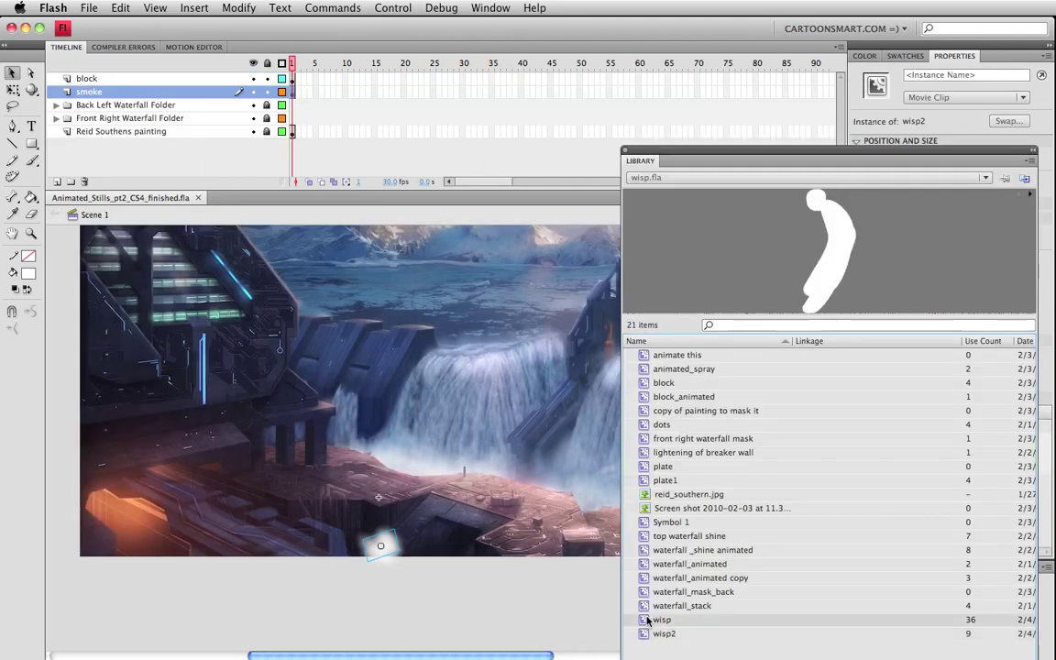
left_click(626, 151)
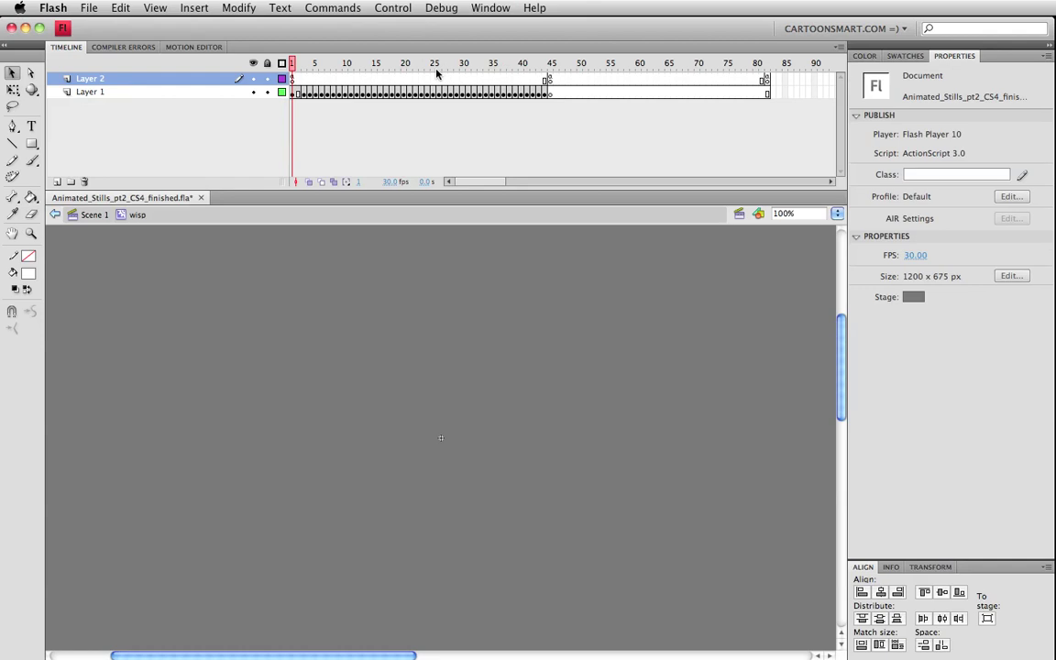
left_click_drag(291, 78, 552, 77)
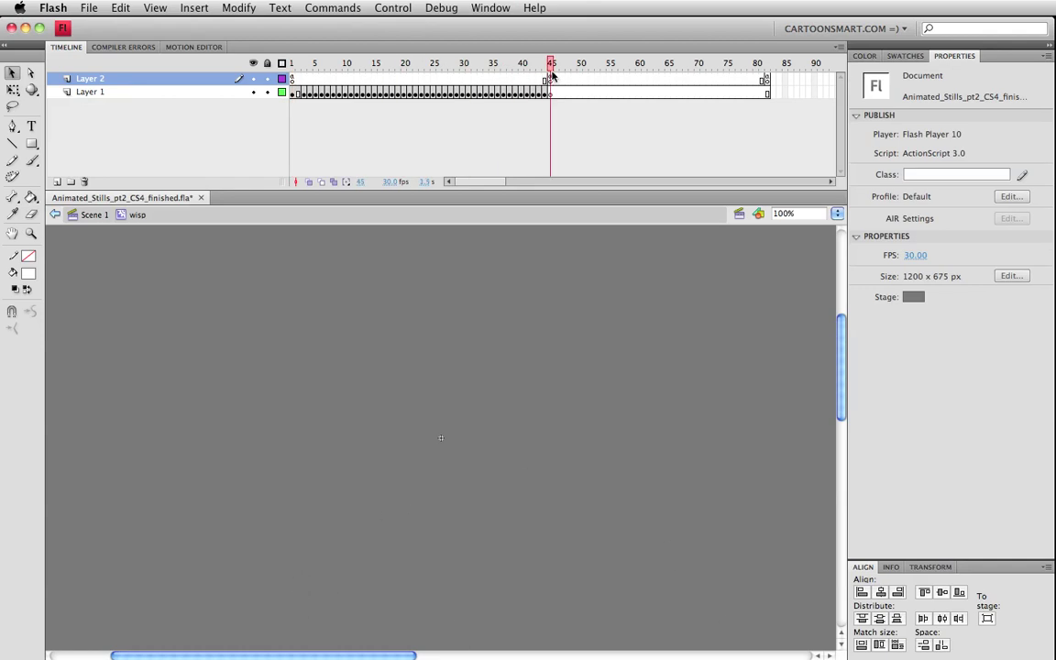
left_click_drag(488, 395, 474, 266)
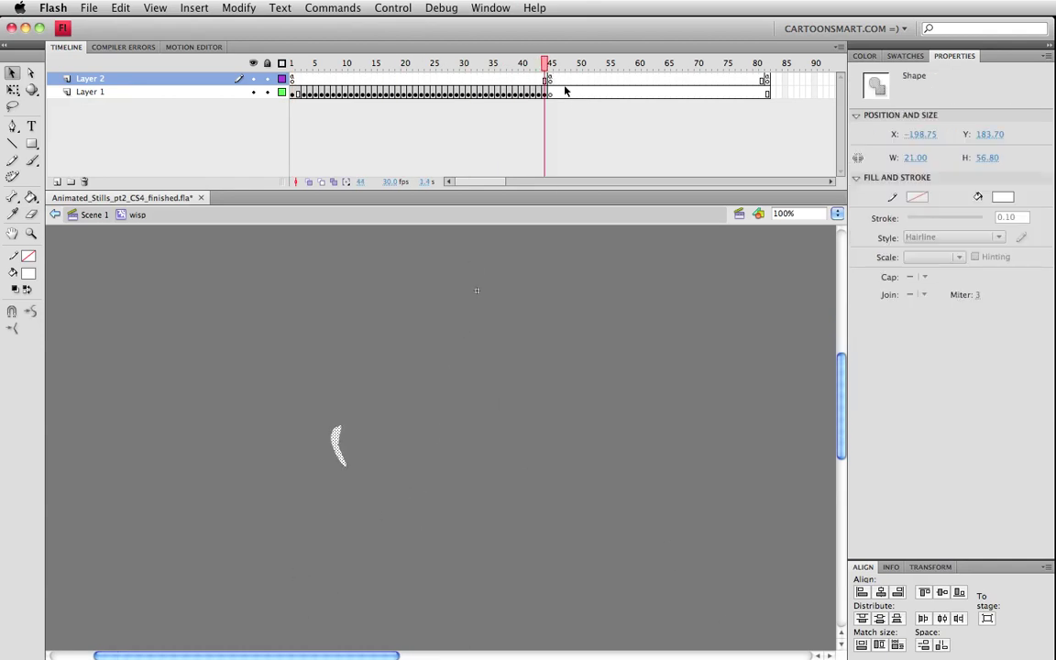
left_click_drag(547, 80, 547, 80)
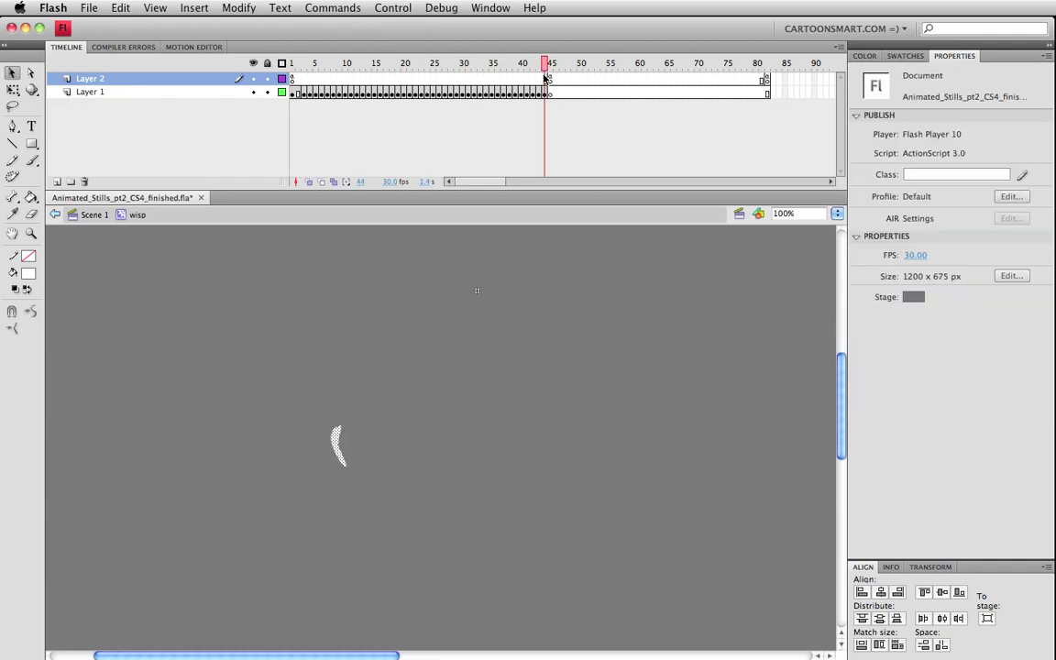
Step: Insert frames after frame 44 of Layer 1 to hold the wisp through frame 52, and add a keyframe at frame 52
left_click(547, 94)
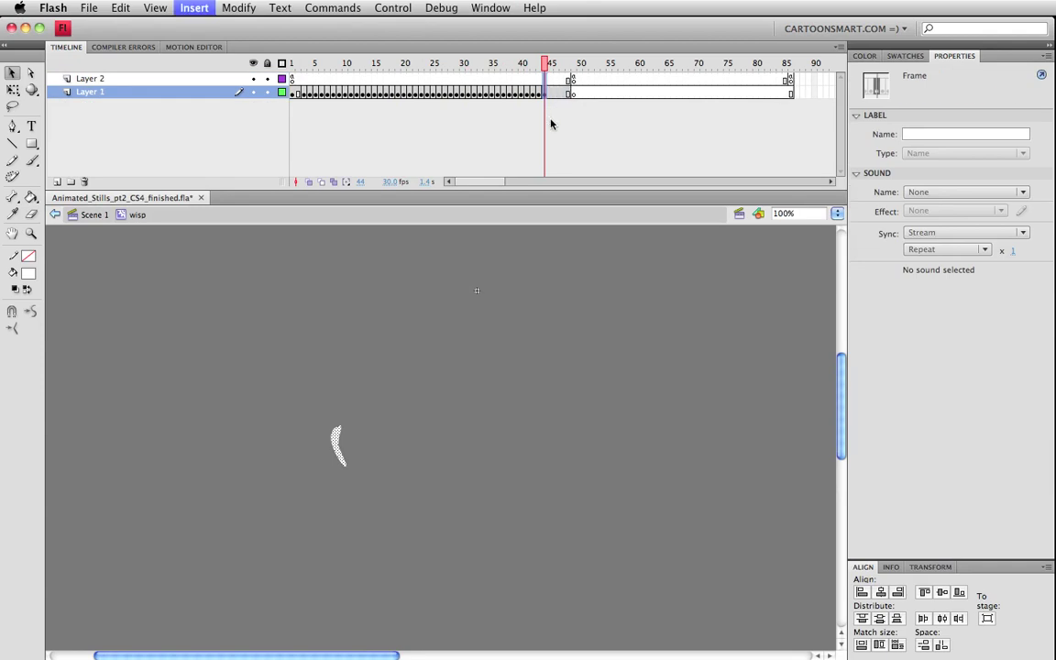
left_click(560, 128)
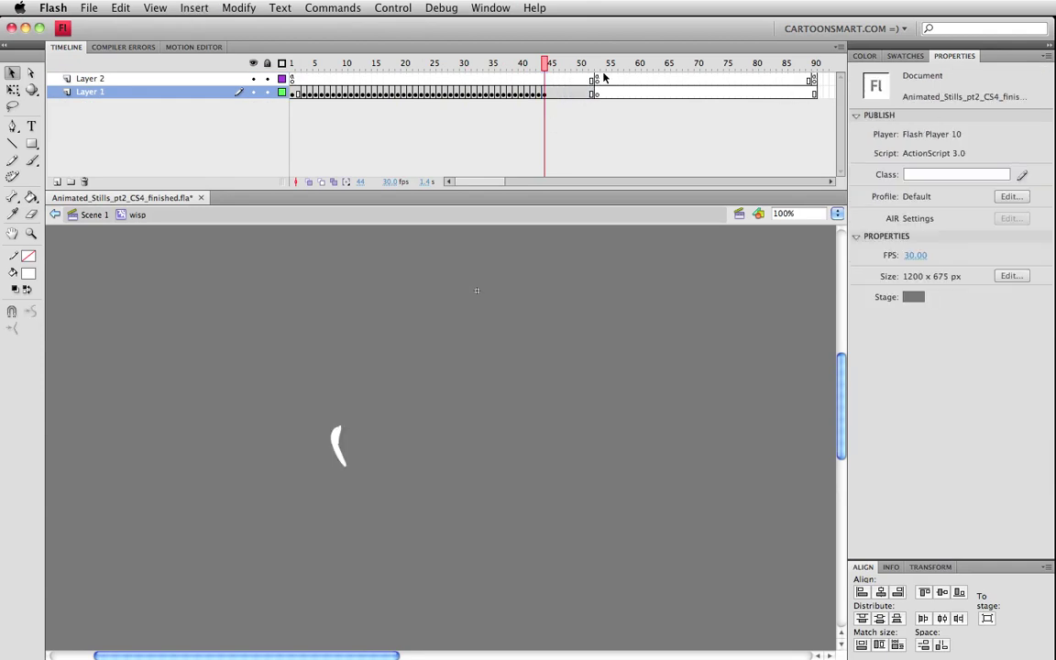
left_click(591, 93)
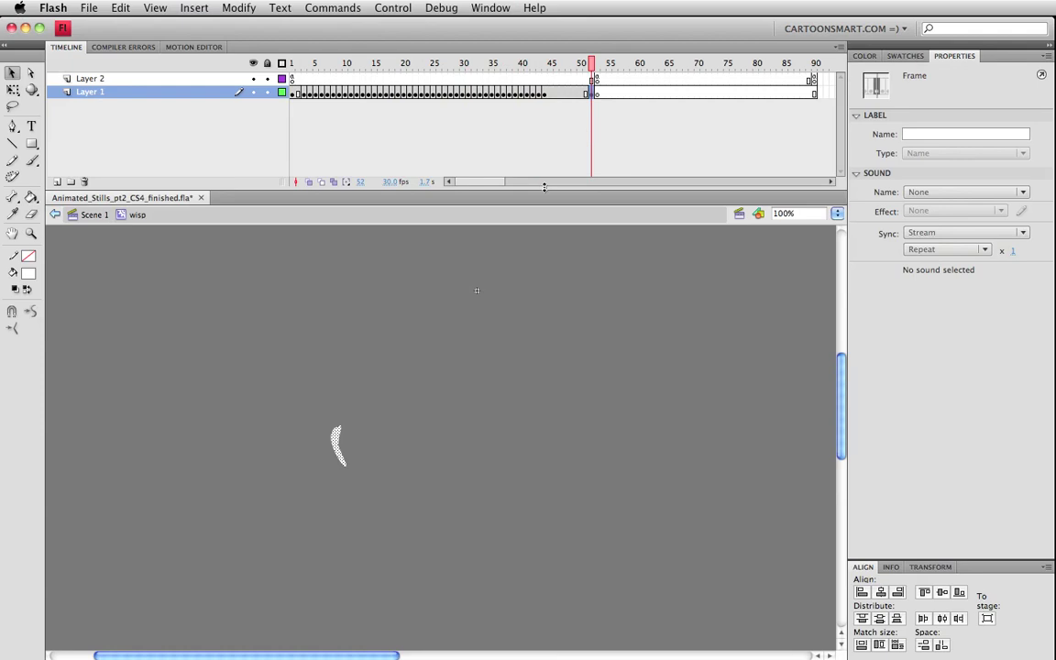
Step: Shrink the wisp shape on frame 52 to about 11 by 16 px and move it to X -284.75, Y 203.95
left_click(338, 452)
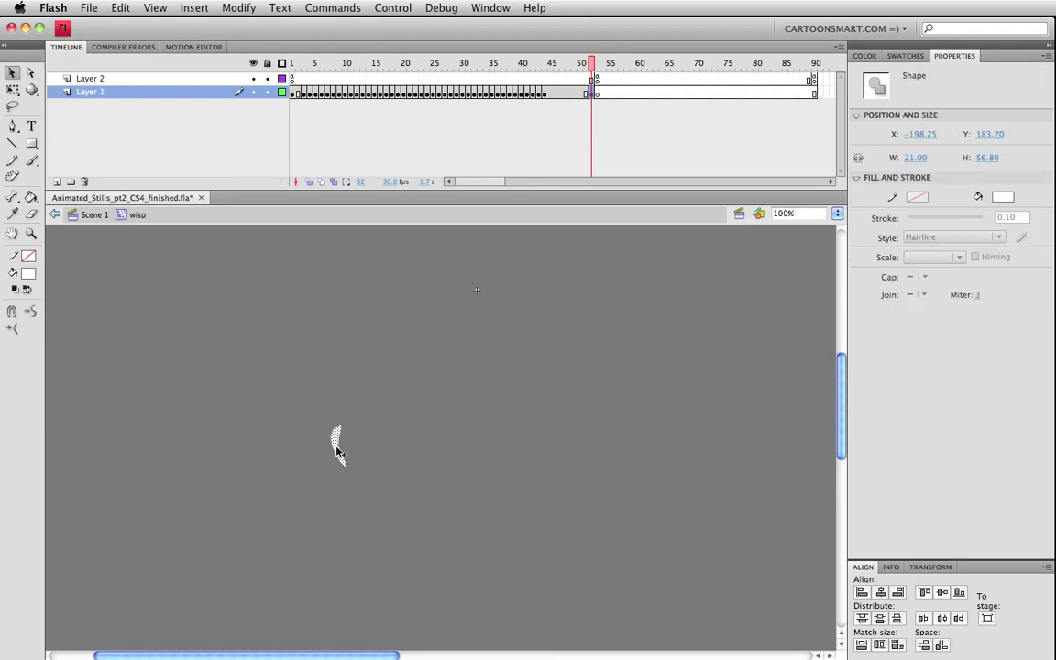
key("q")
left_click_drag(285, 461, 291, 469)
key("v")
key("q")
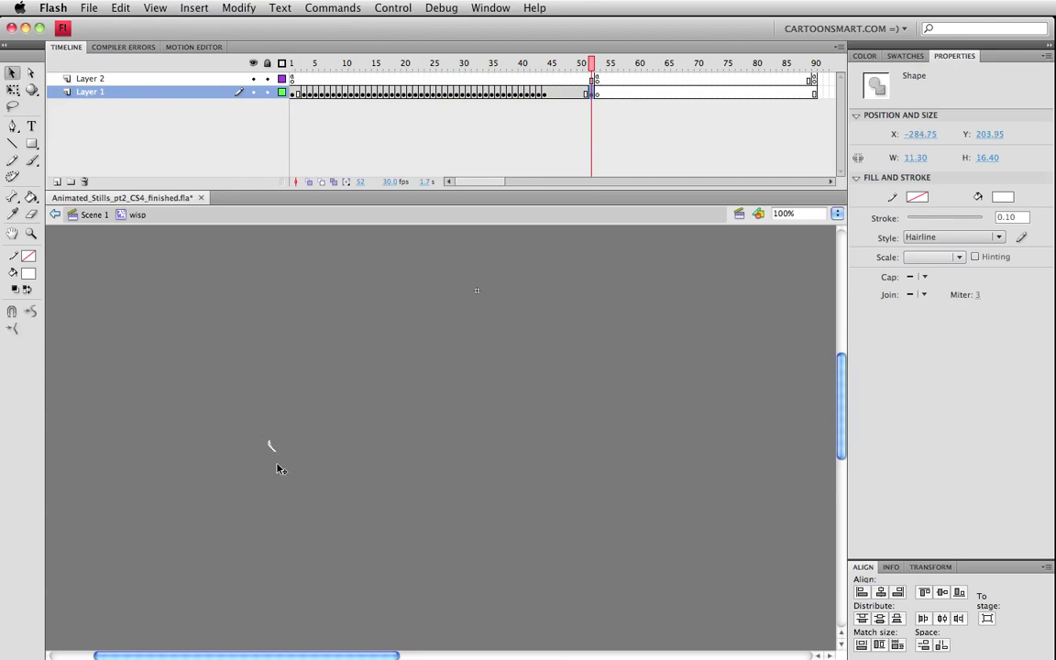
Step: Create a shape tween between frames 44 and 52 of Layer 1 and scrub through it
left_click(562, 94)
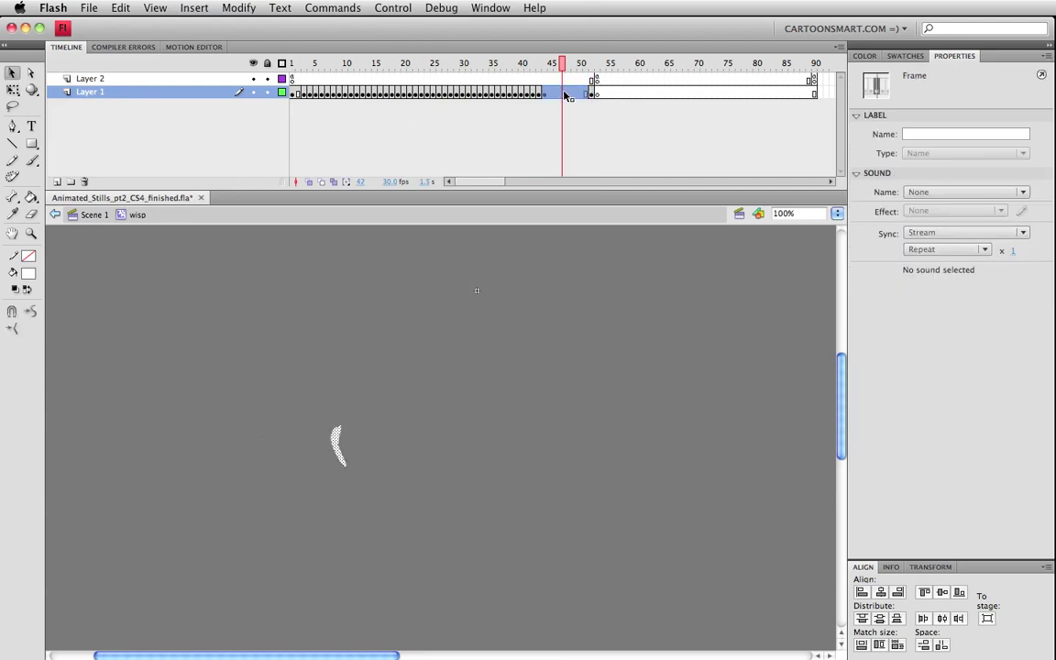
right_click(564, 93)
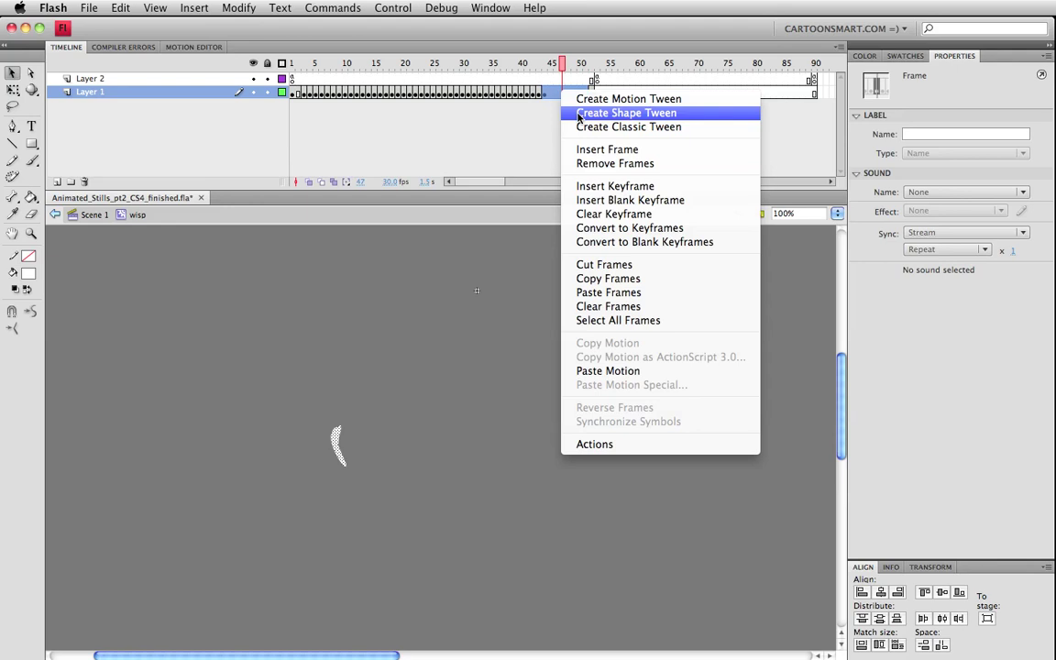
left_click(580, 113)
mouse_move(562, 69)
left_mouse_down()
mouse_move(532, 70)
mouse_move(573, 70)
mouse_move(412, 88)
mouse_move(578, 90)
left_mouse_up()
Step: Check the ActionScript on frame 53 of the wisp's Layer 2
left_click(596, 81)
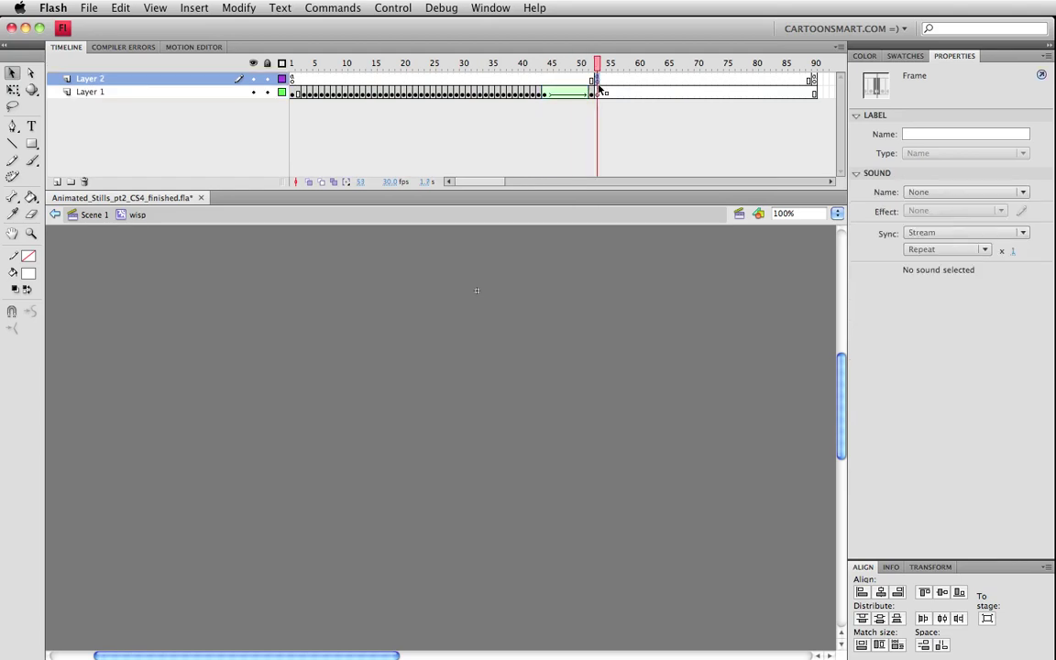
key("alt+F9")
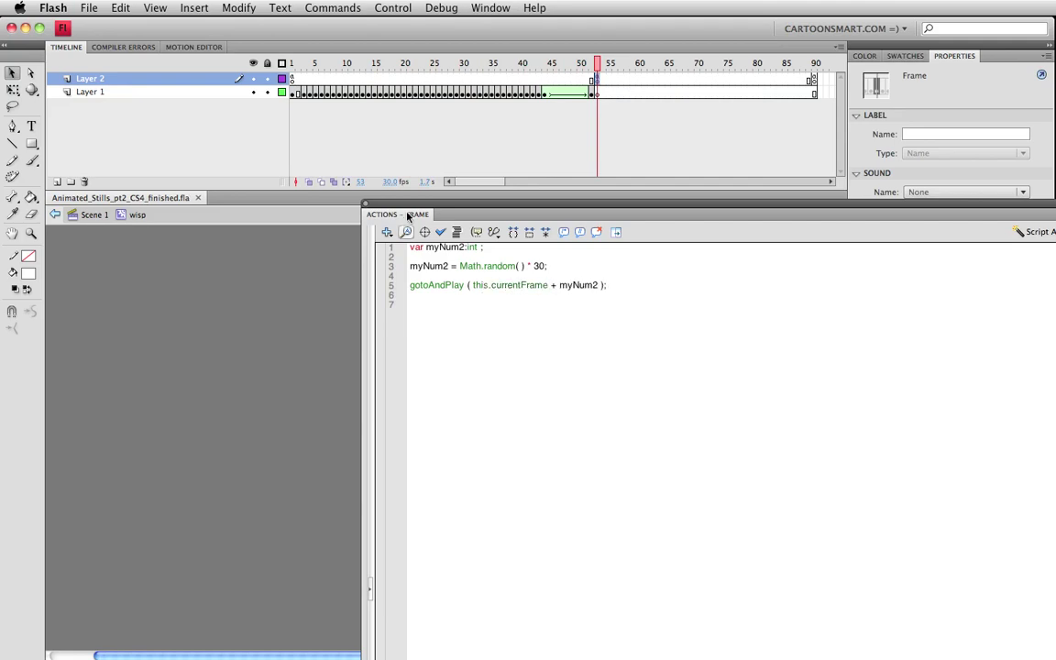
key("alt+F9")
Step: Test the movie to check the tapered wisps, close the preview, and return to Scene 1
key("super+Return")
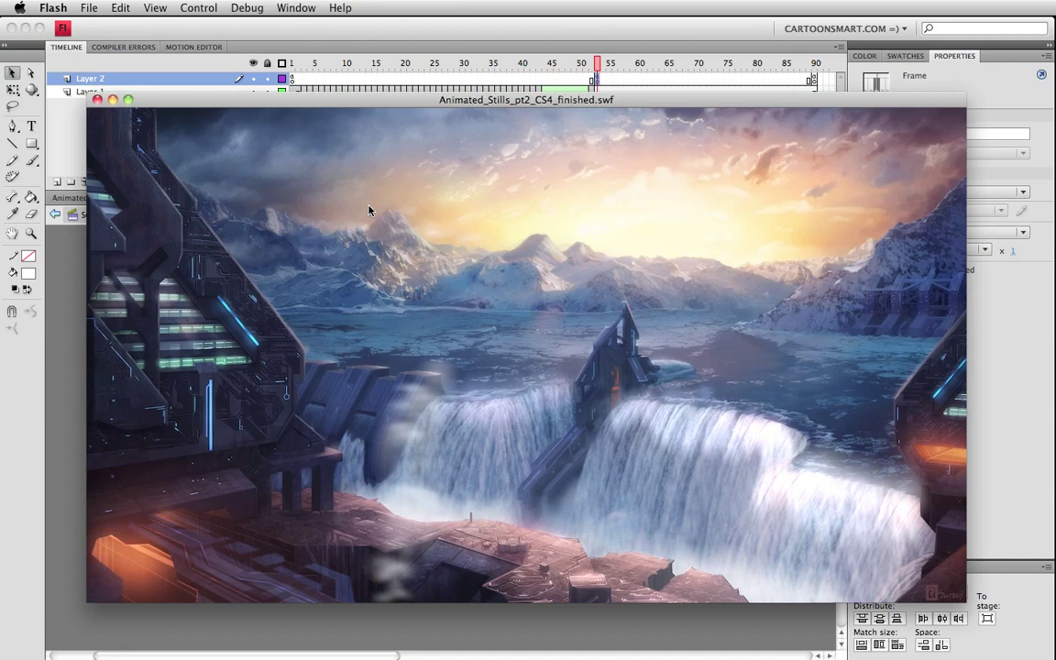
key("super+w")
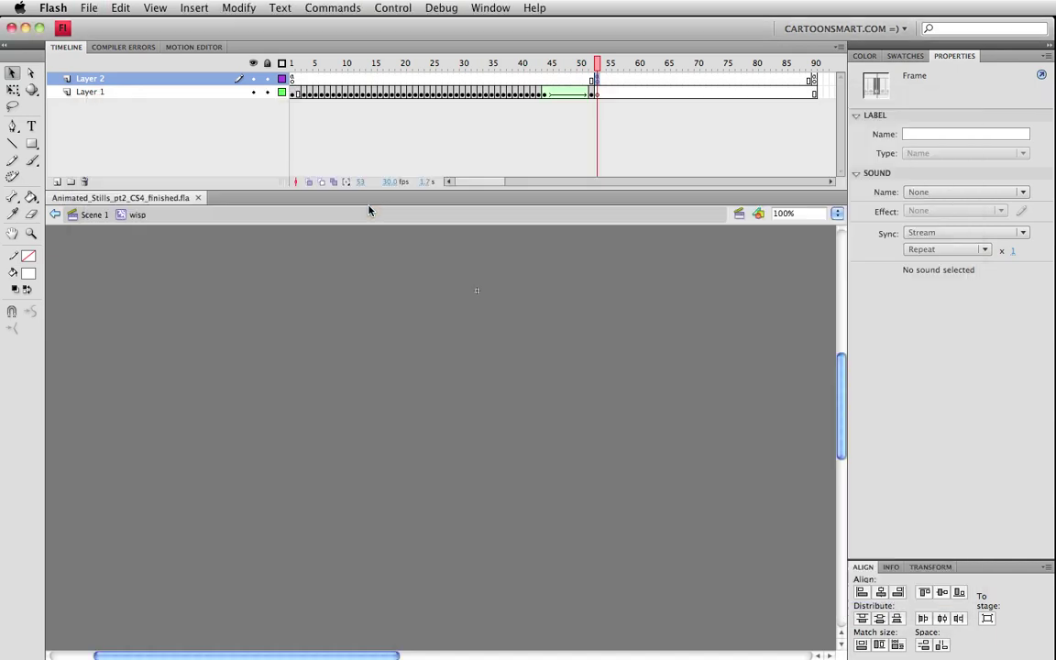
left_click(414, 458)
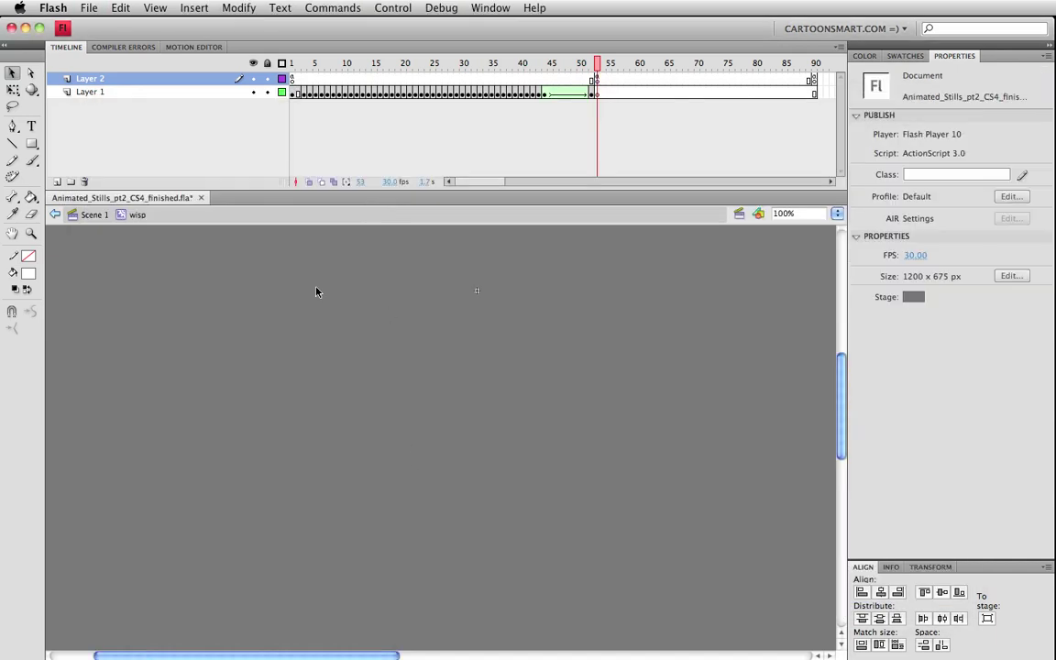
left_click(95, 214)
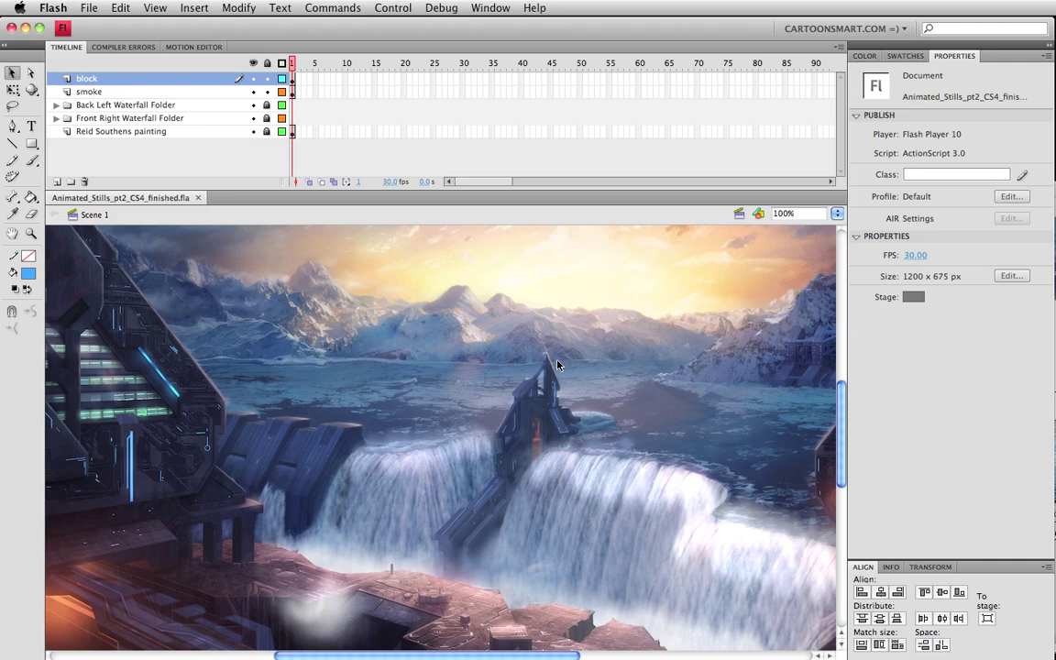
Step: Inspect the frame 1 script on Layer 3 of the tower's block_animated2 clip, then return to Scene 1 and test the movie
left_click(466, 521)
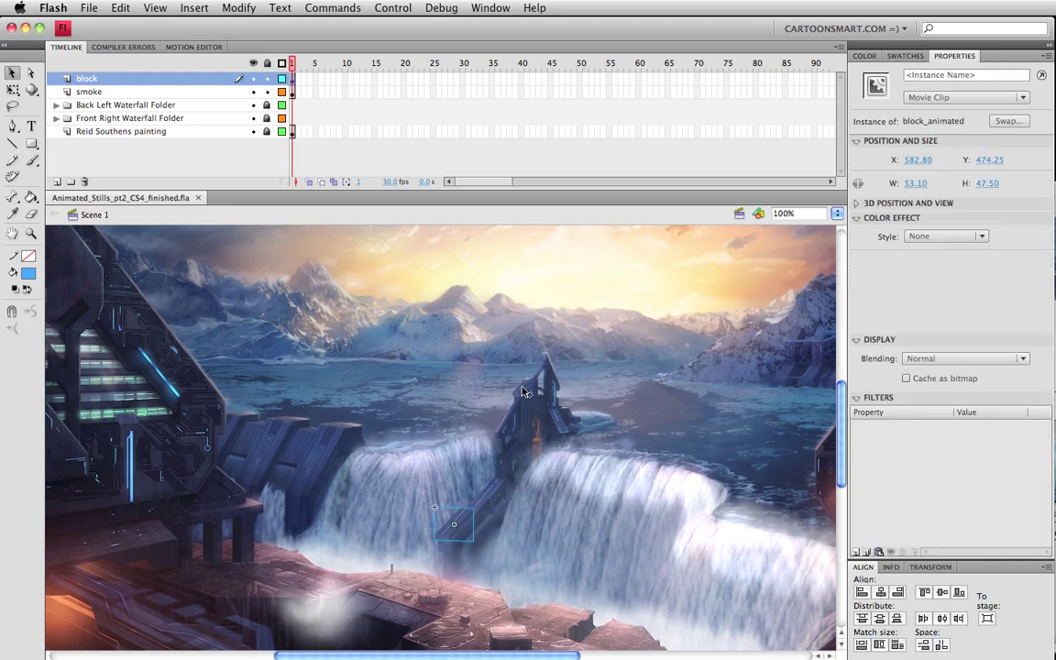
left_click(525, 393)
double_click(524, 393)
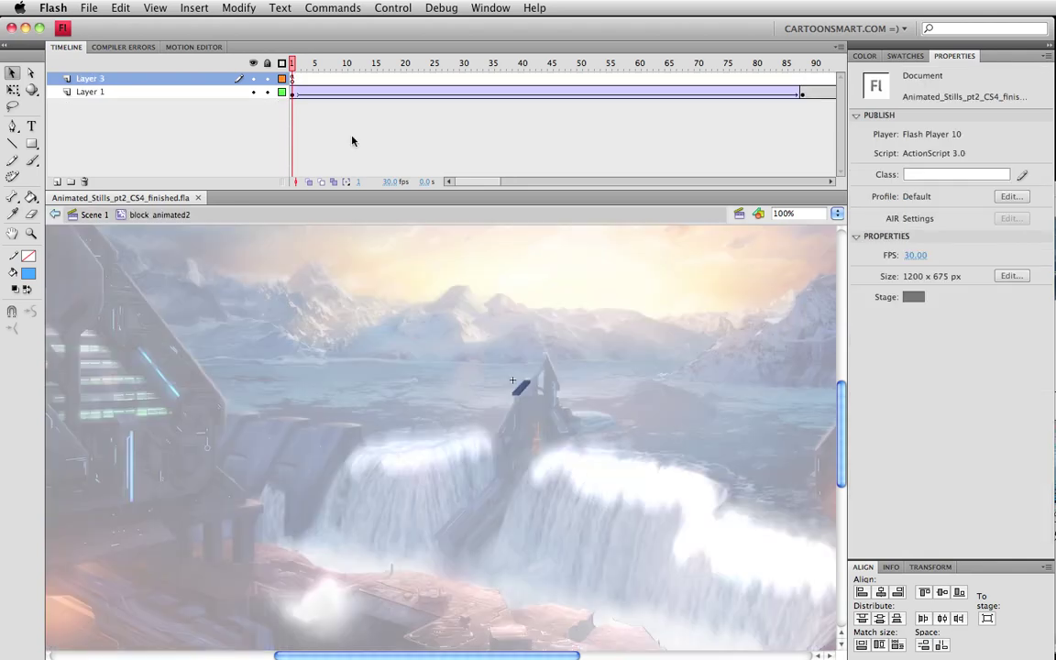
left_click(293, 79)
key("F9")
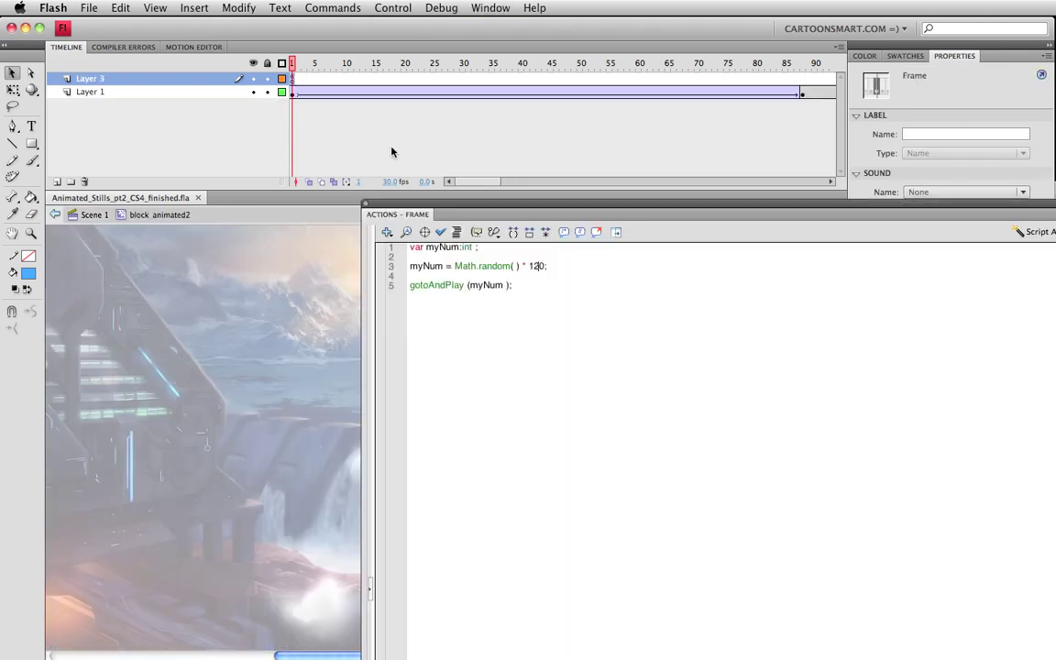
left_click(369, 207)
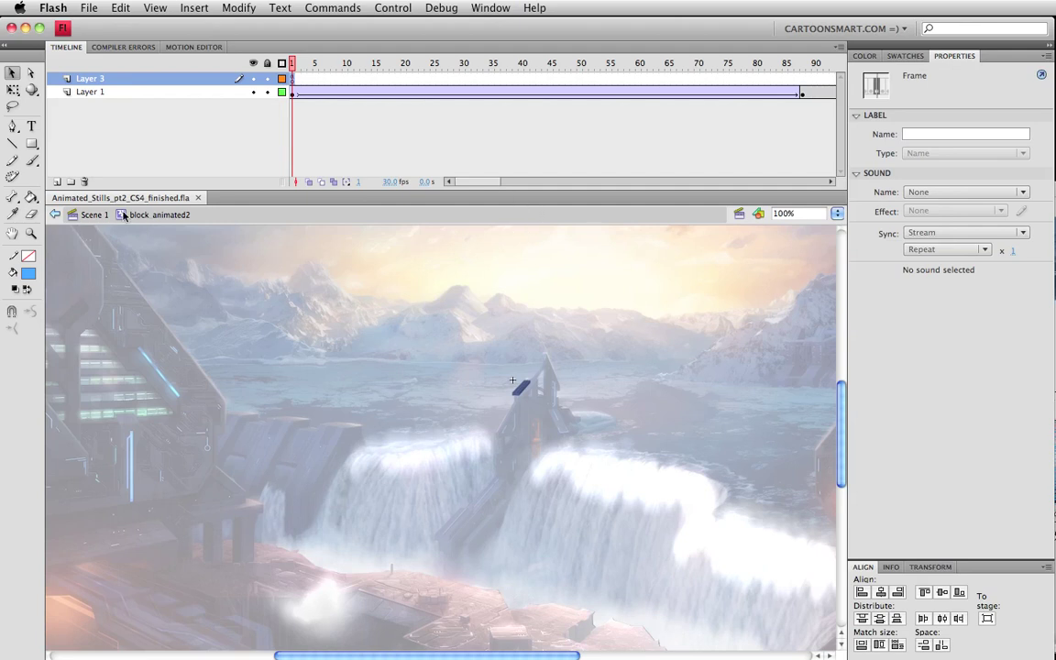
left_click(92, 215)
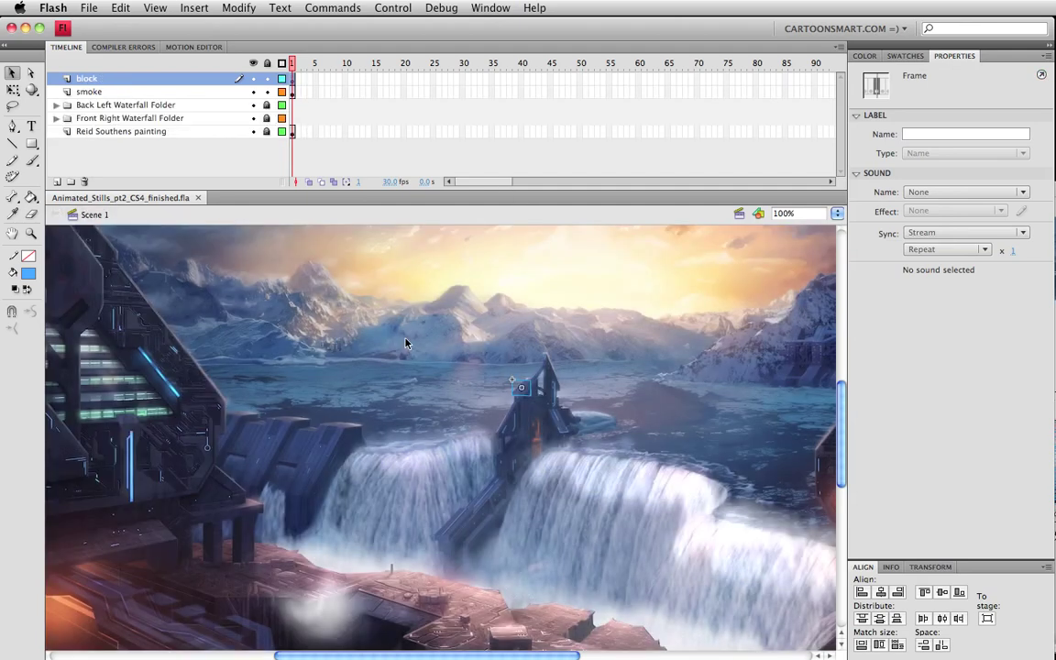
key("super+Return")
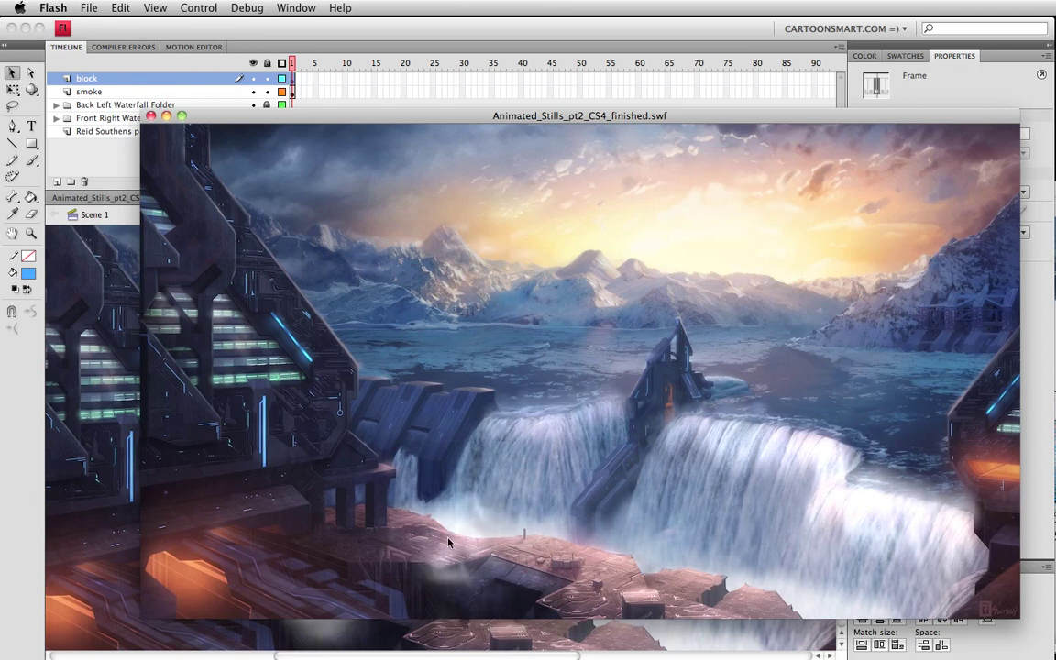
left_click(152, 119)
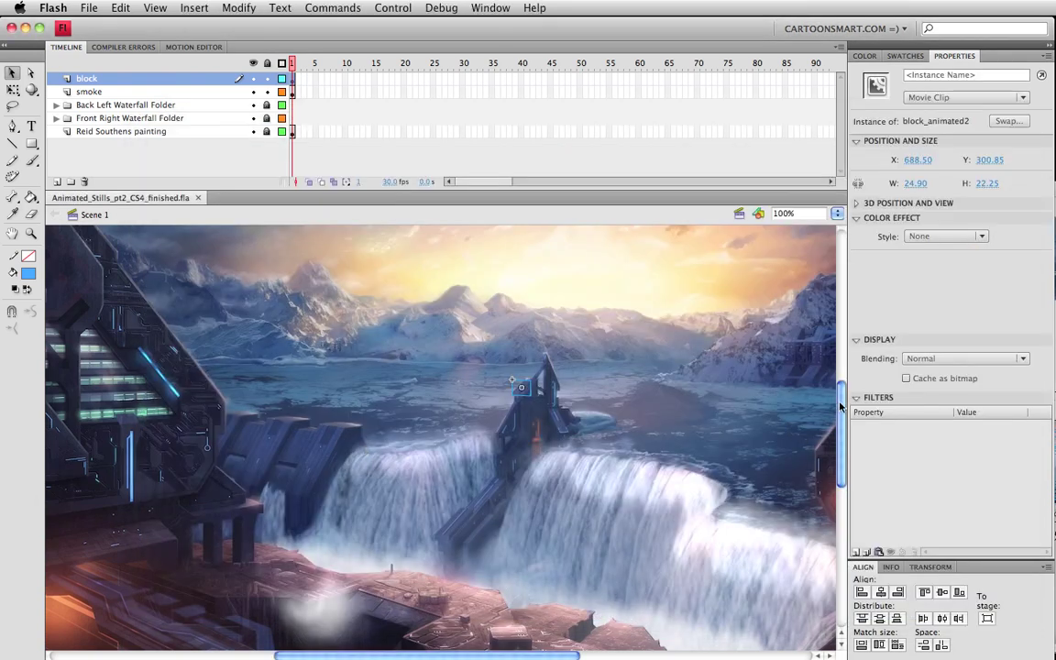
Step: Open the wisp3 clip nested inside the all_smoke clip and select frame 1 of its Layer 1
scroll(734, 441, "down", 3)
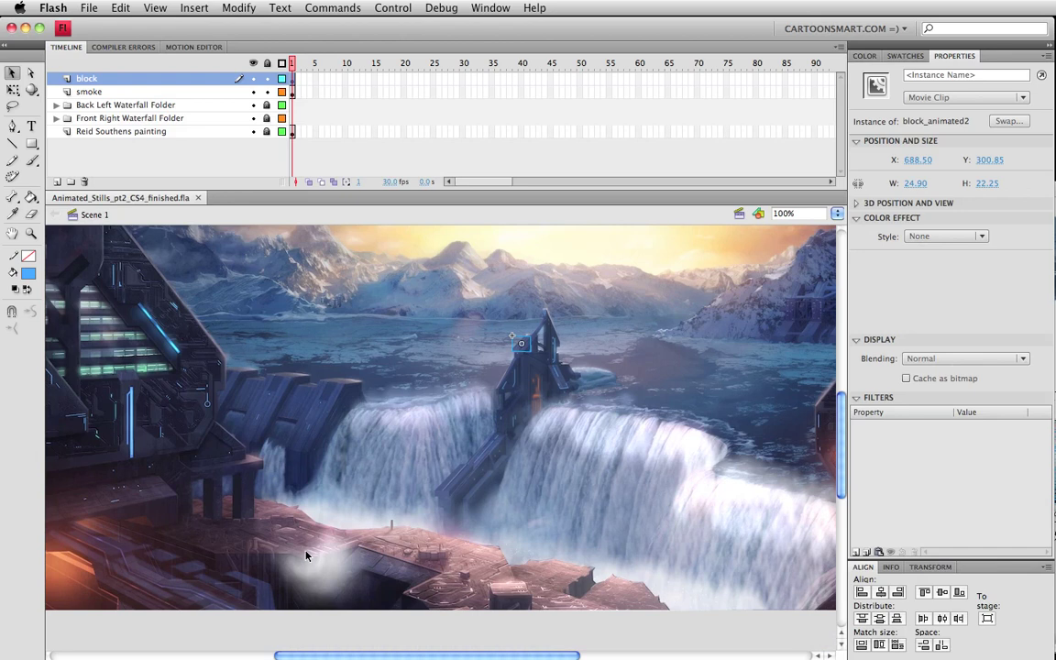
left_click(279, 509)
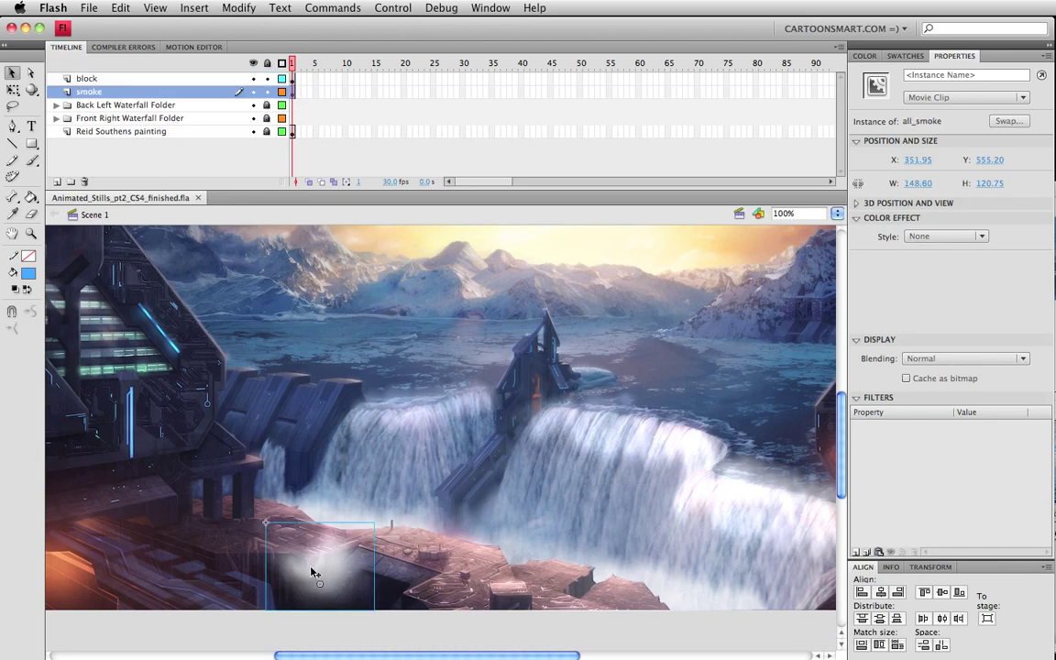
double_click(280, 504)
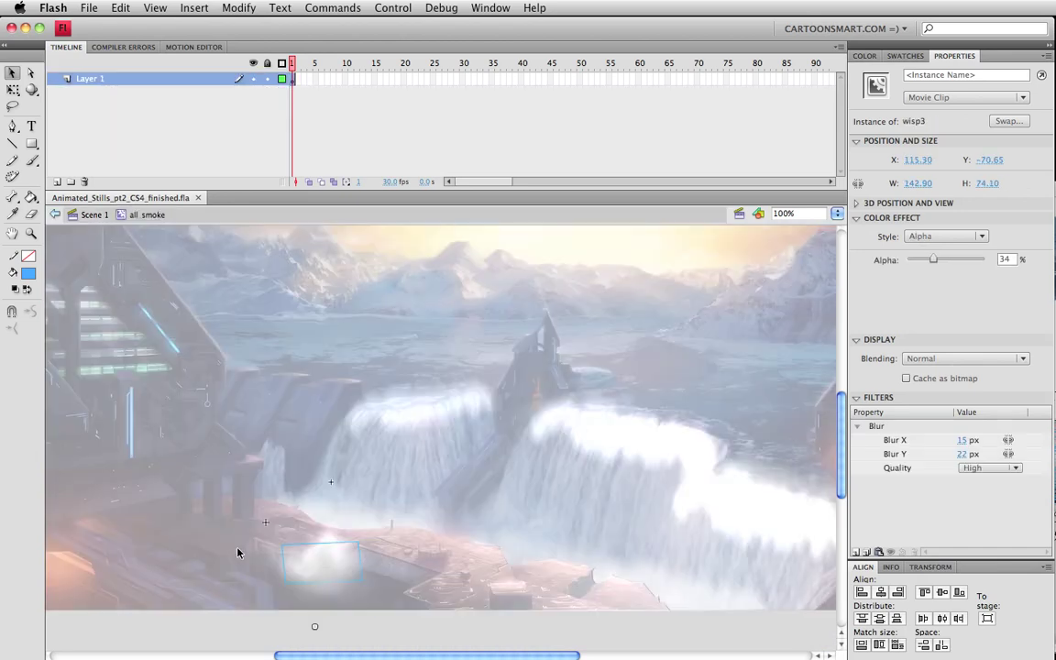
double_click(328, 559)
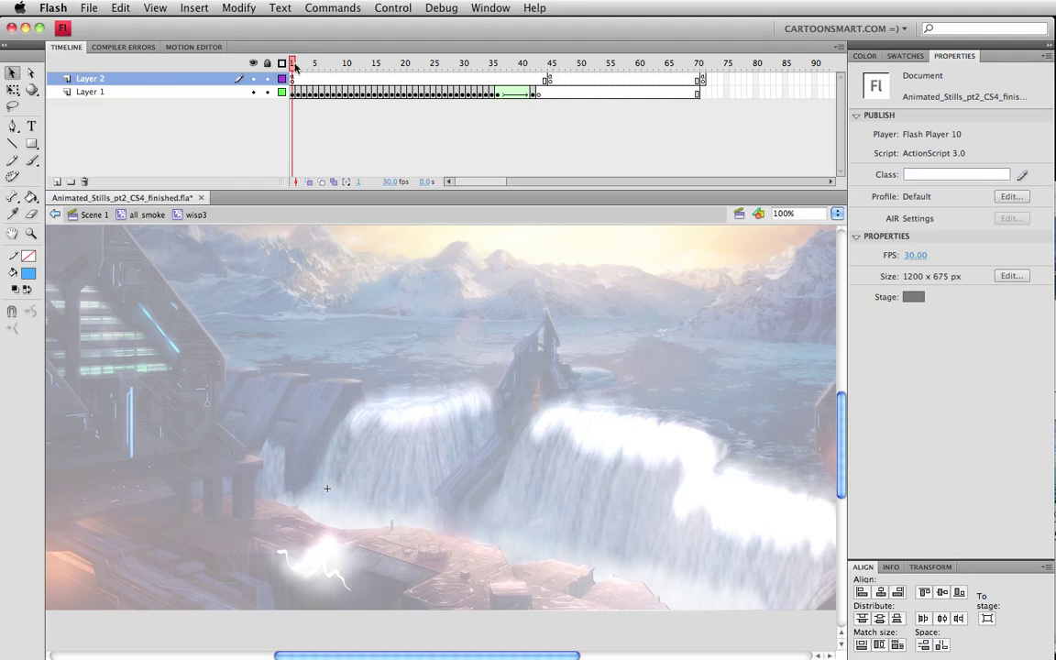
mouse_move(294, 64)
left_mouse_down()
mouse_move(303, 64)
mouse_move(294, 65)
left_mouse_up()
left_click(265, 91)
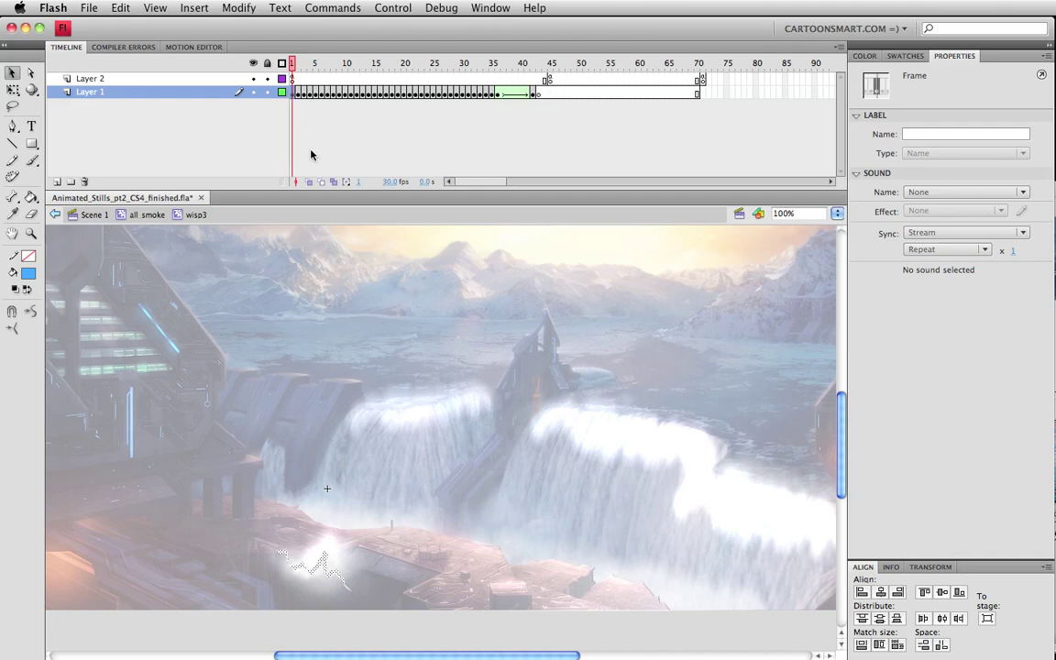
Step: Check frame 1 of Layer 2 in the wisp3 clip, scrub its first 18 frames, and return to Scene 1
left_click(293, 79)
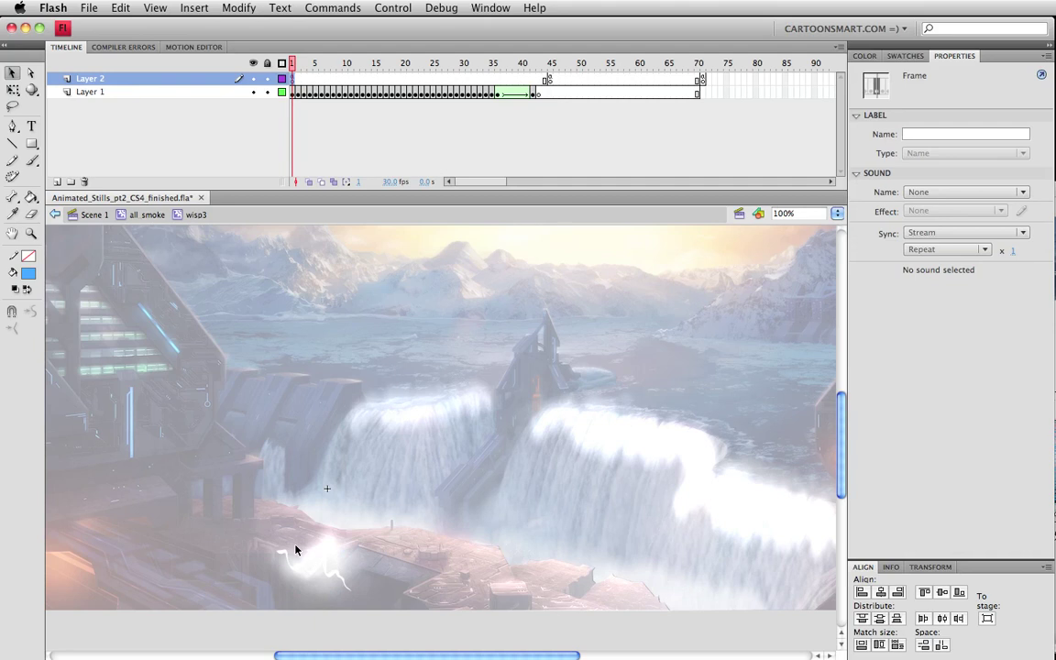
left_click(298, 64)
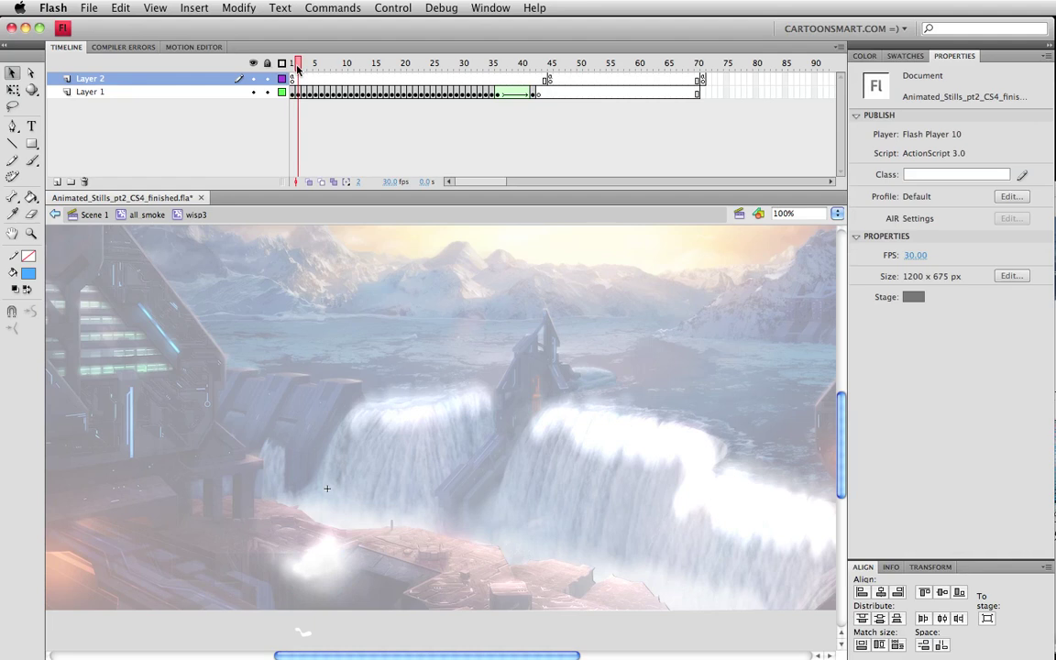
left_click_drag(296, 63, 392, 63)
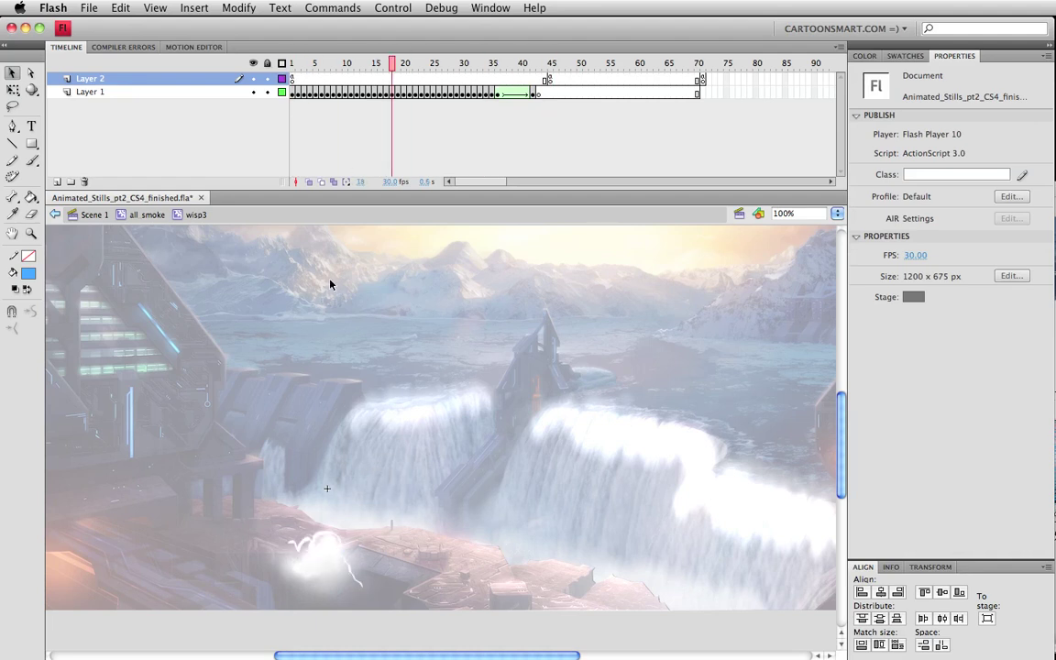
left_click(150, 217)
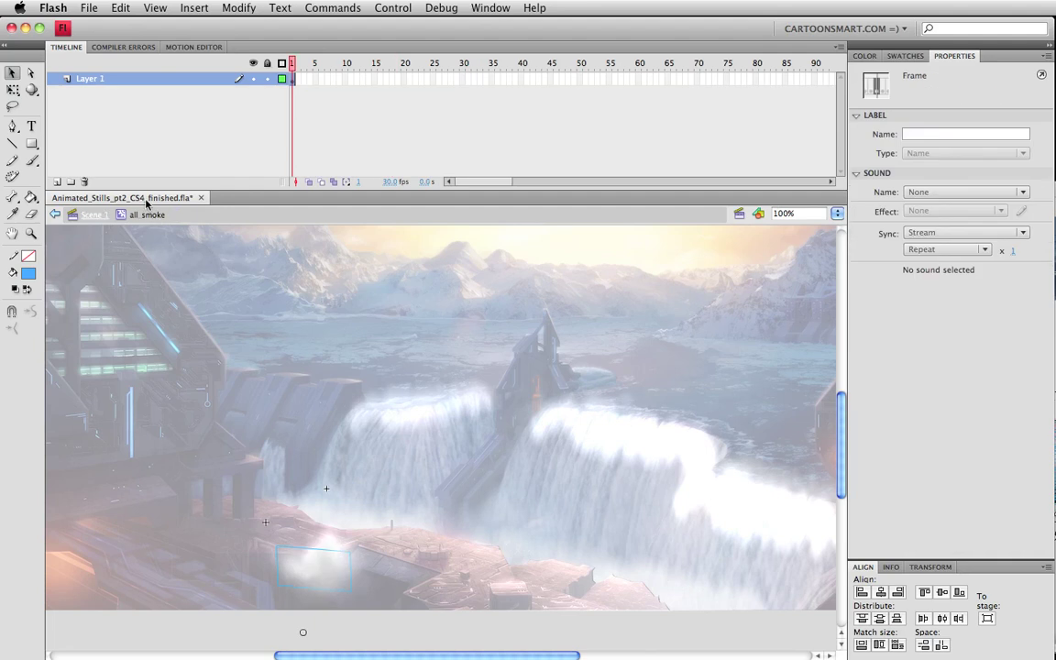
left_click(91, 215)
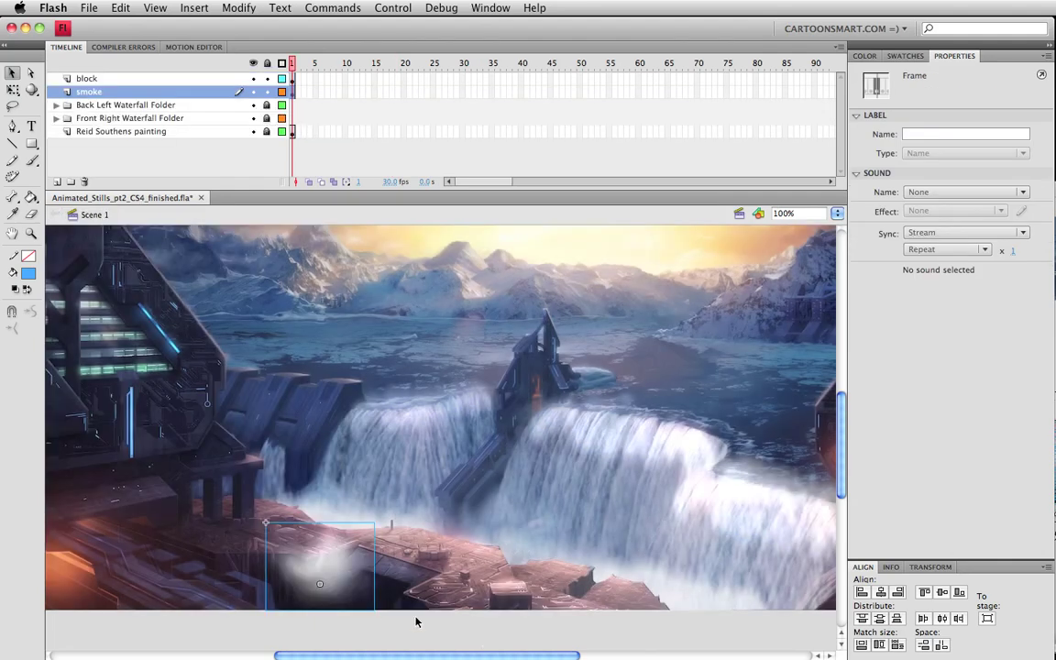
Step: Try the all_smoke clip over the back left waterfall, undo the move, and look through its blending modes
left_click(335, 578)
left_click_drag(335, 577, 484, 434)
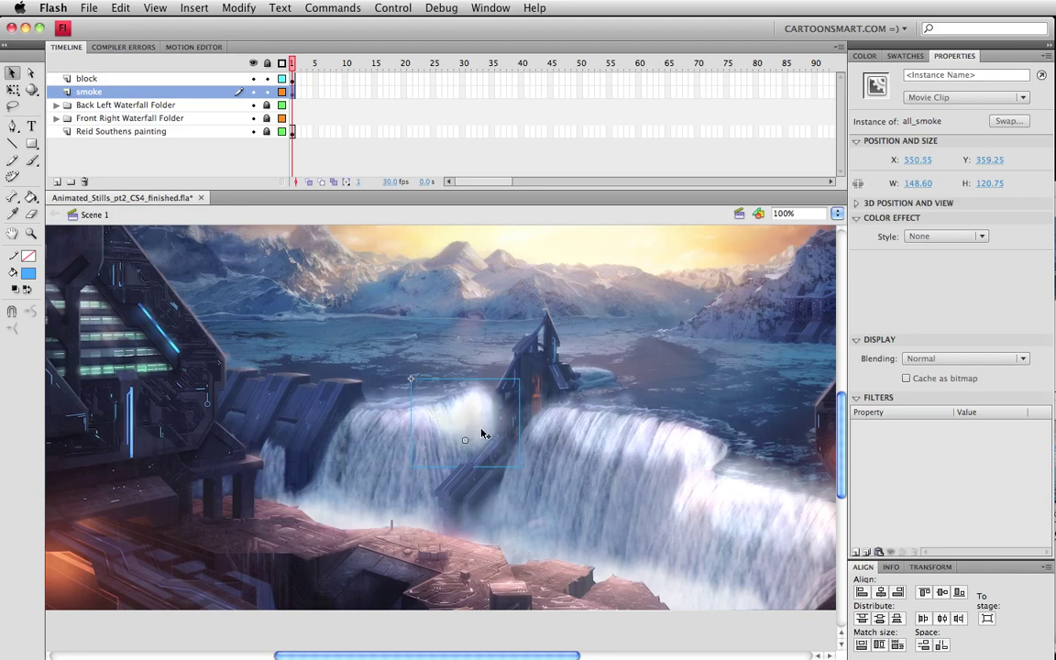
key("ctrl+z")
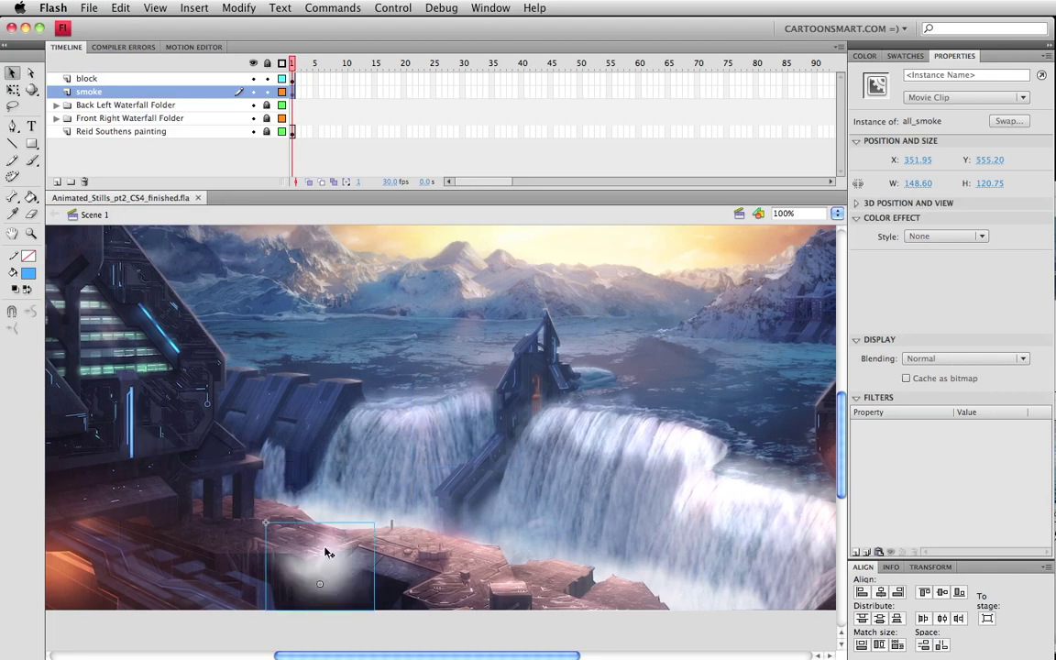
left_click(917, 360)
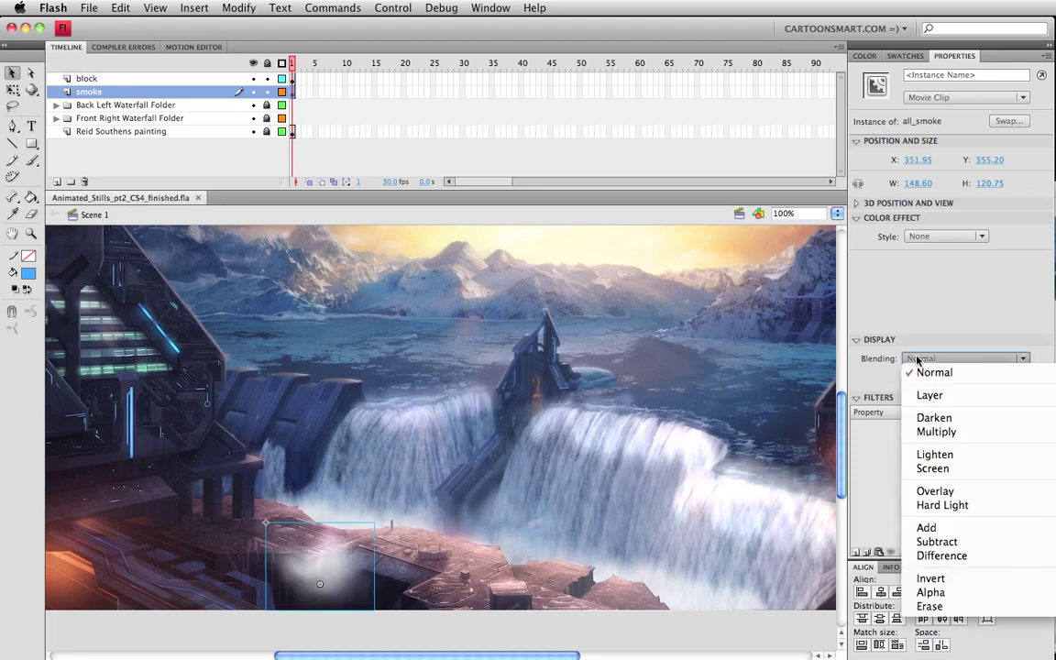
left_click(927, 280)
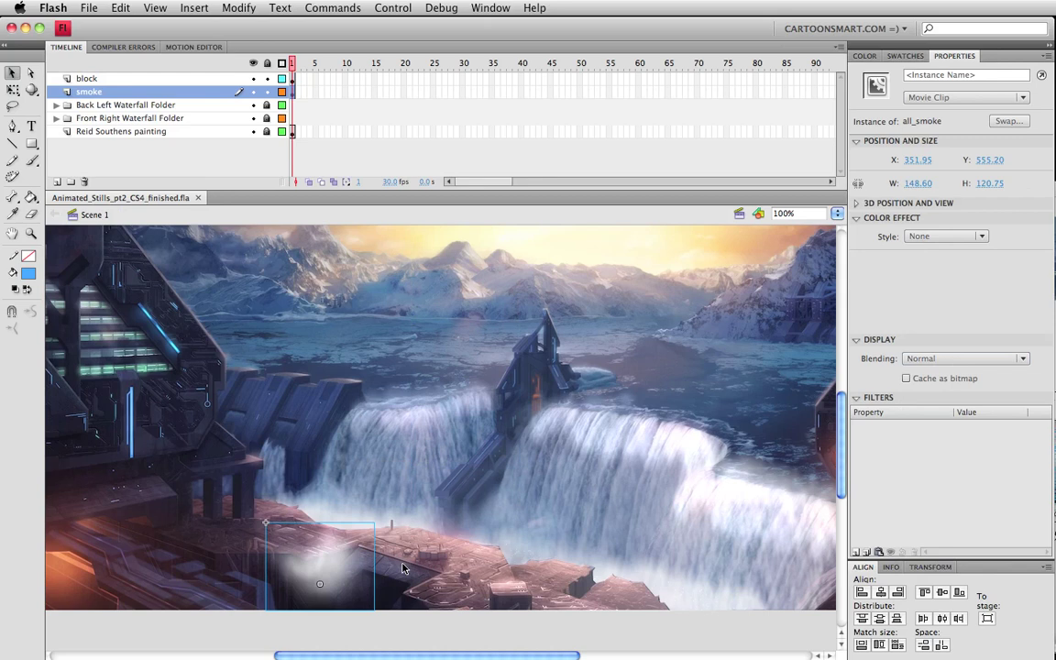
Step: Try a Blur filter on the all_smoke clip with Blur X and Blur Y at 0 px, and undo it
key("q")
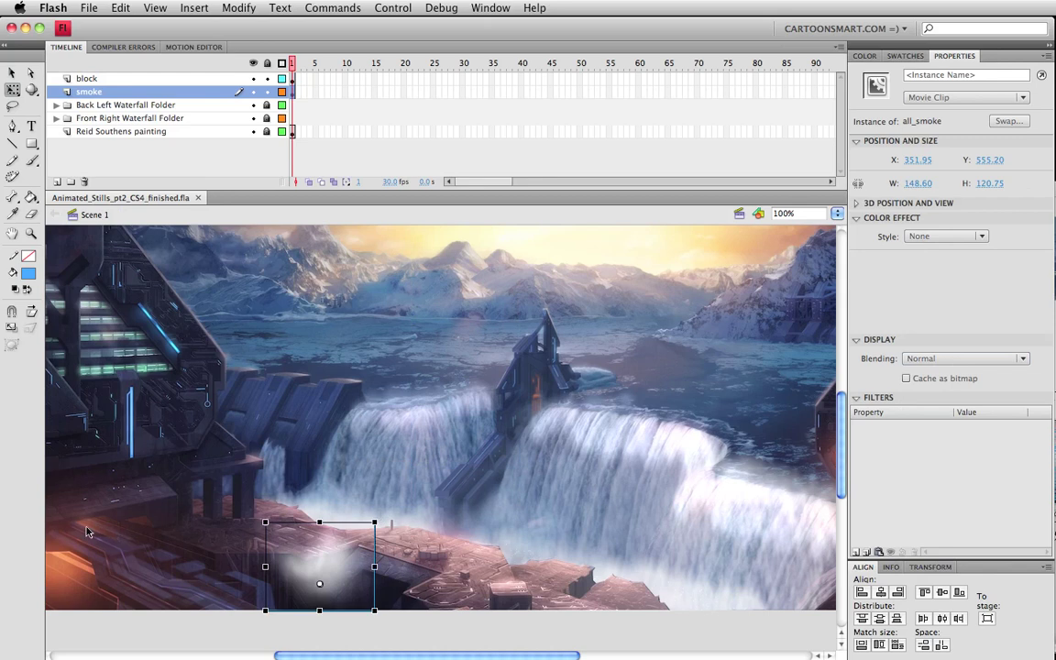
left_click(859, 553)
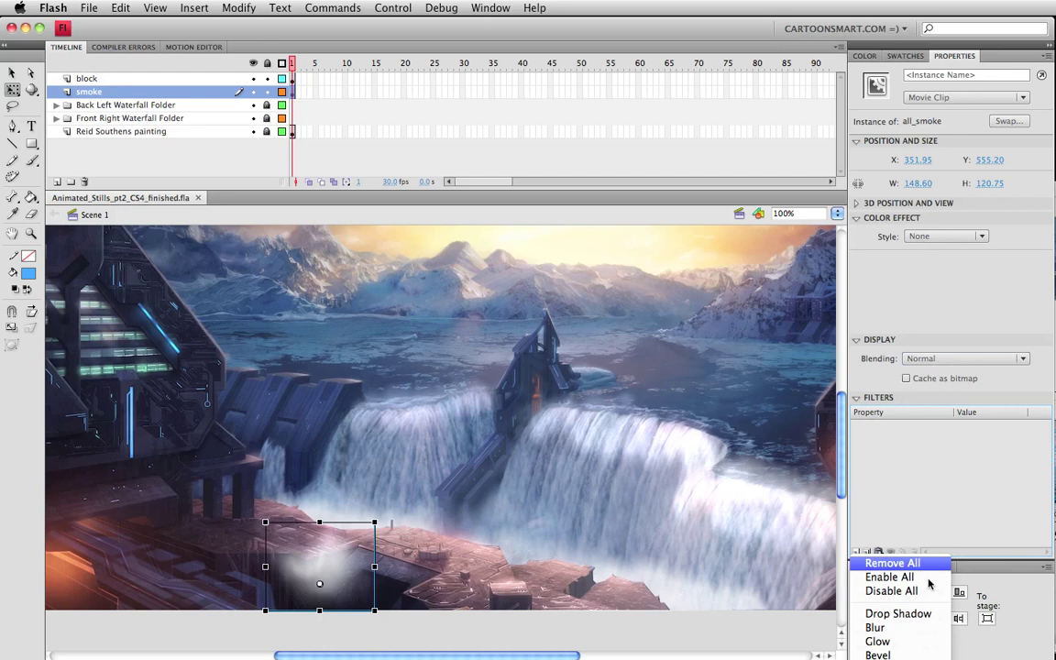
left_click(898, 627)
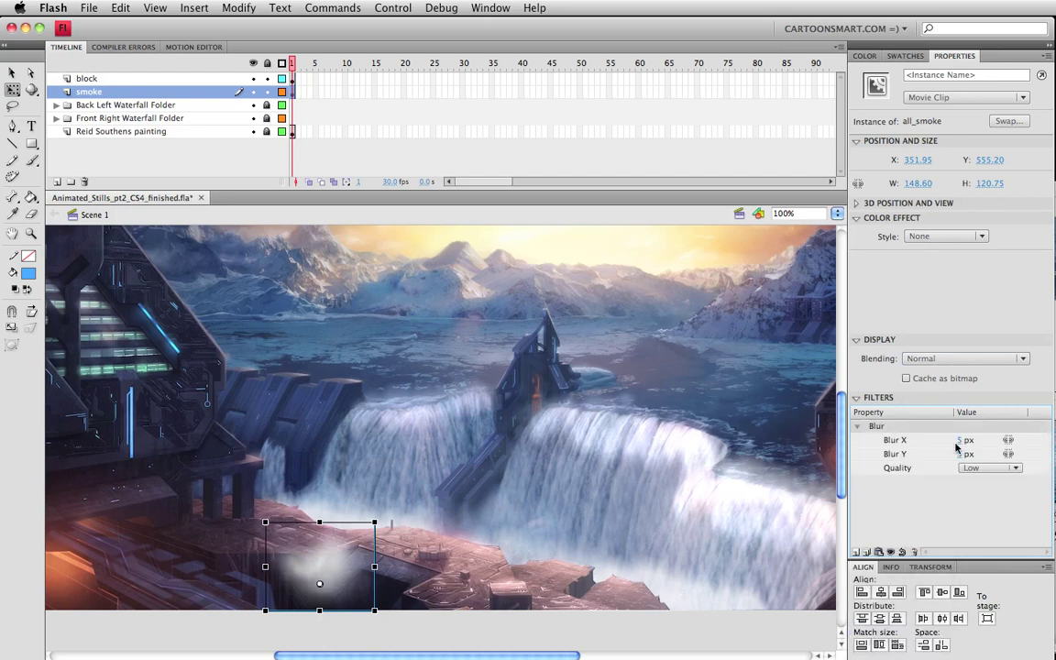
left_click_drag(963, 440, 820, 407)
mouse_move(380, 515)
left_mouse_down()
mouse_move(348, 486)
mouse_move(381, 515)
left_mouse_up()
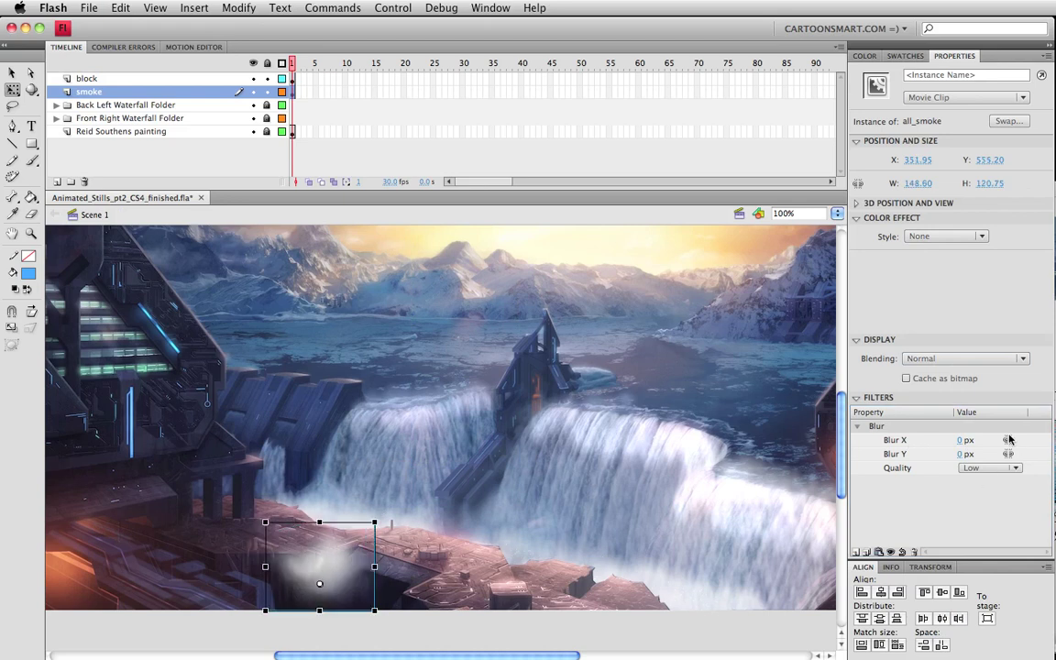
left_click(858, 427)
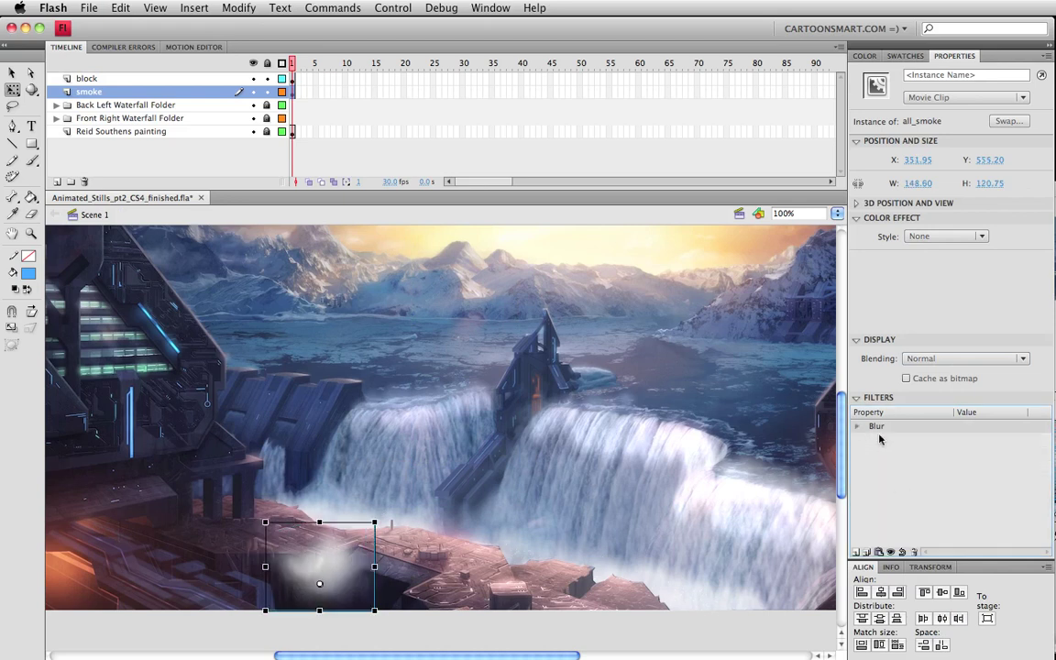
key("super+z")
left_click(661, 633)
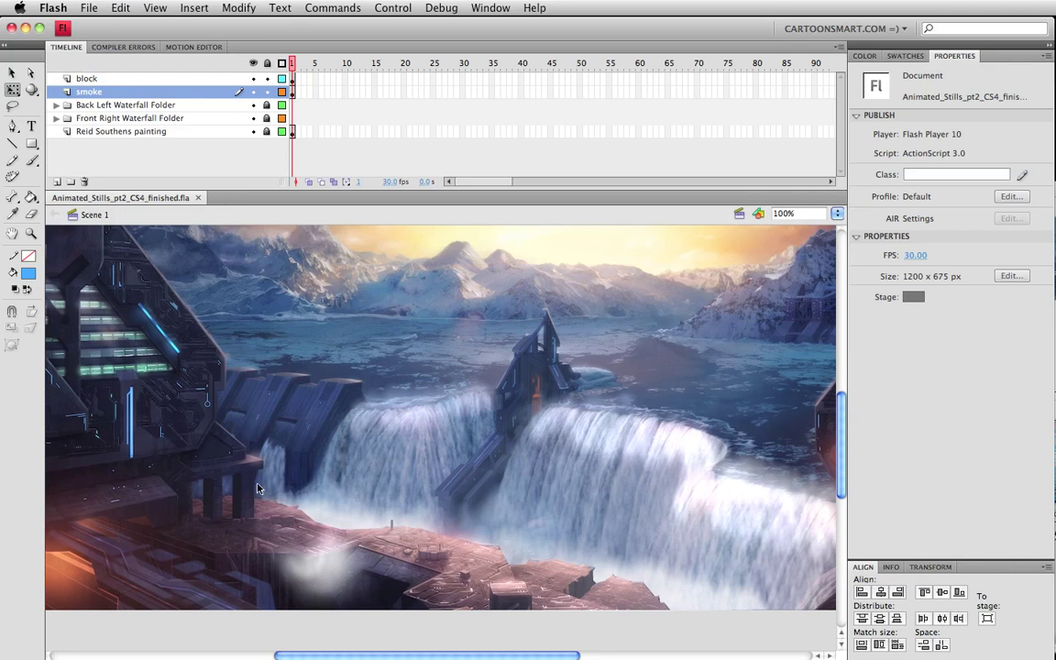
left_click(327, 573)
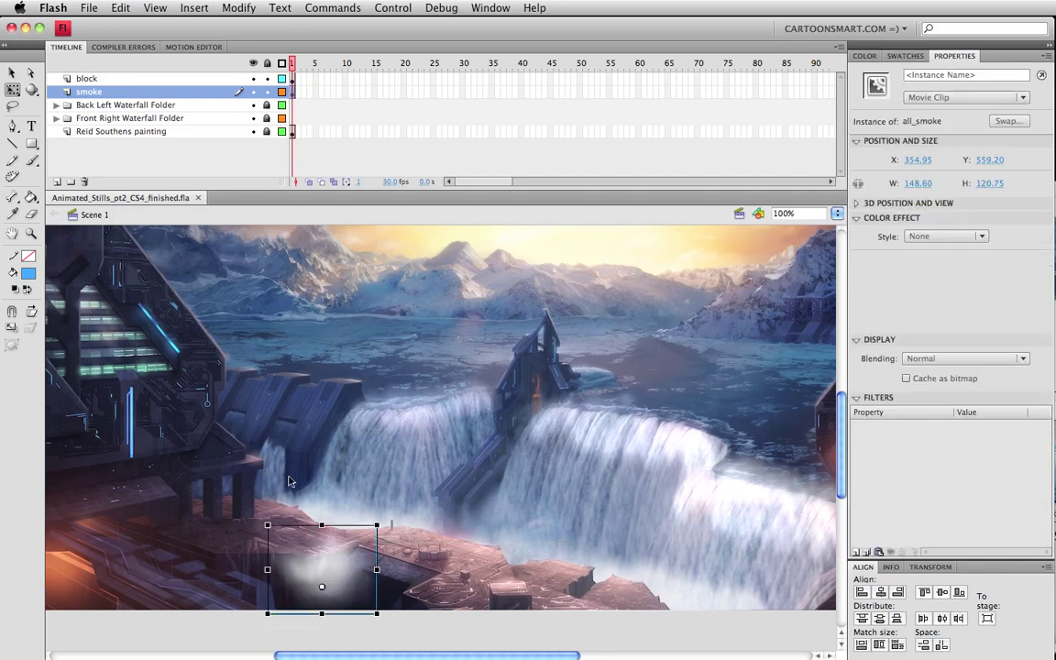
scroll(348, 472, "left", 3)
scroll(348, 472, "up", 1)
Step: Move the smoke layer above the block layer in the layer stack
left_click(289, 622)
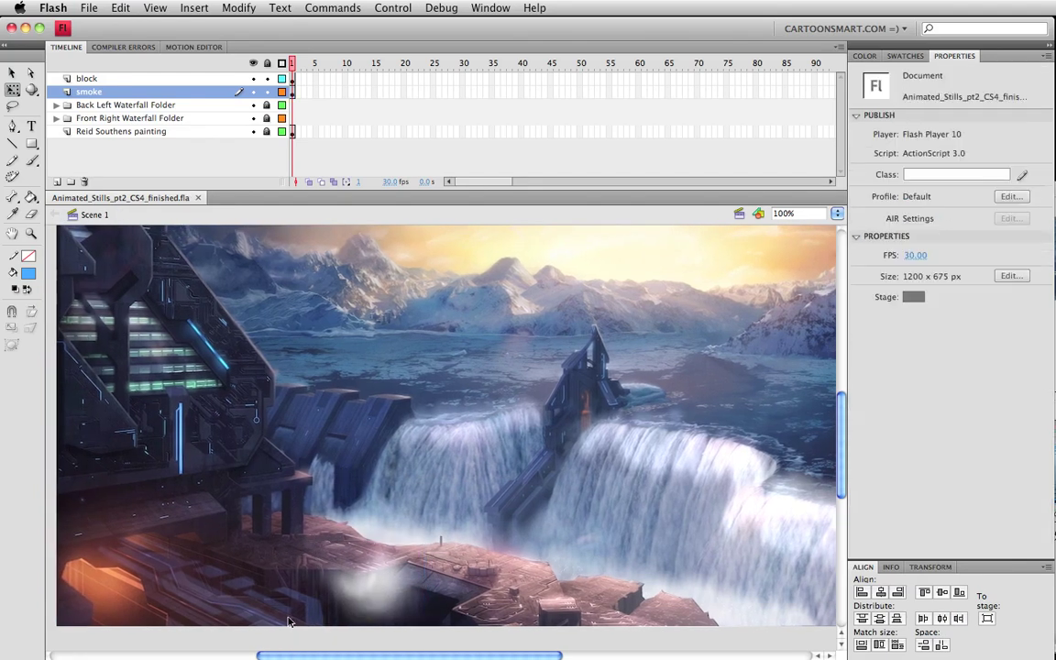
left_click(112, 91)
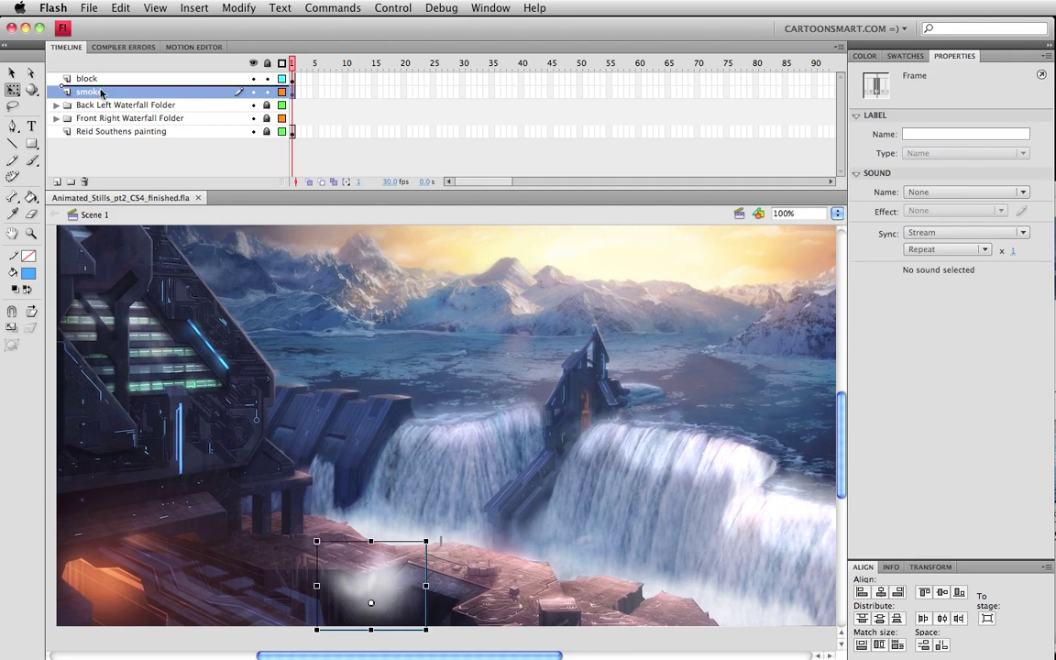
left_click_drag(101, 92, 94, 72)
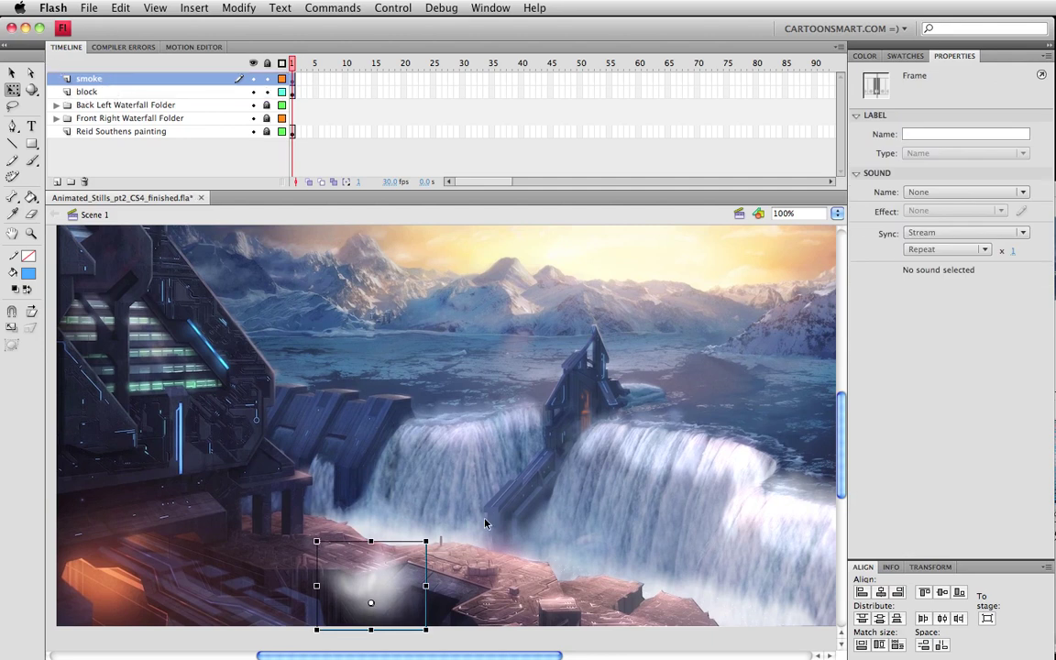
Step: Add a new layer above smoke and draw a thin blue rectangle about 4 by 108 px beside the tower's diagonal light
left_click(57, 182)
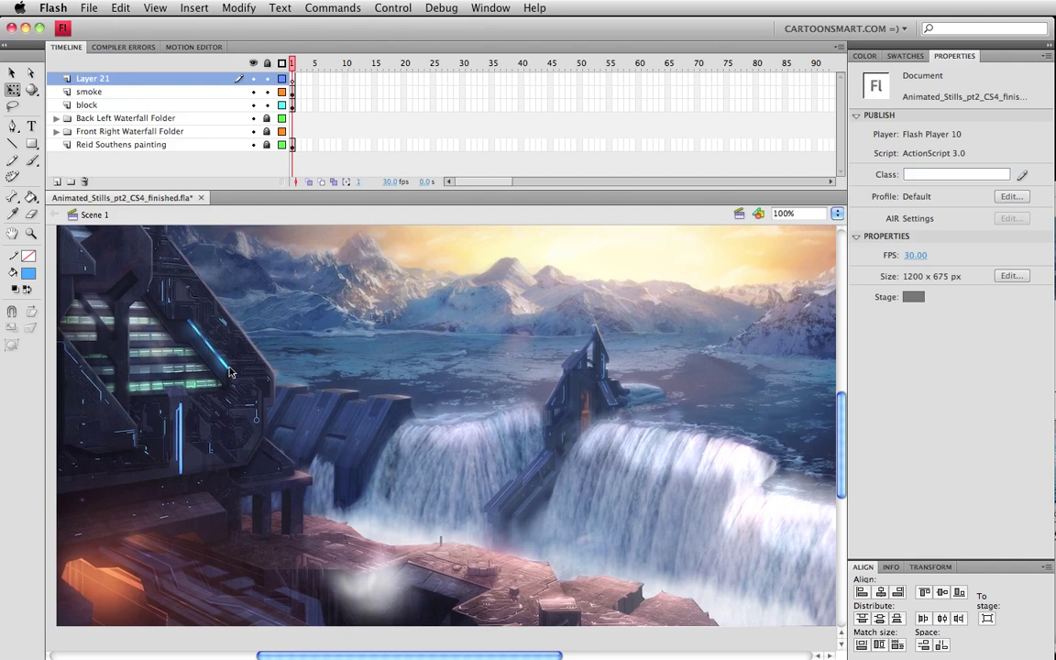
left_click(31, 143)
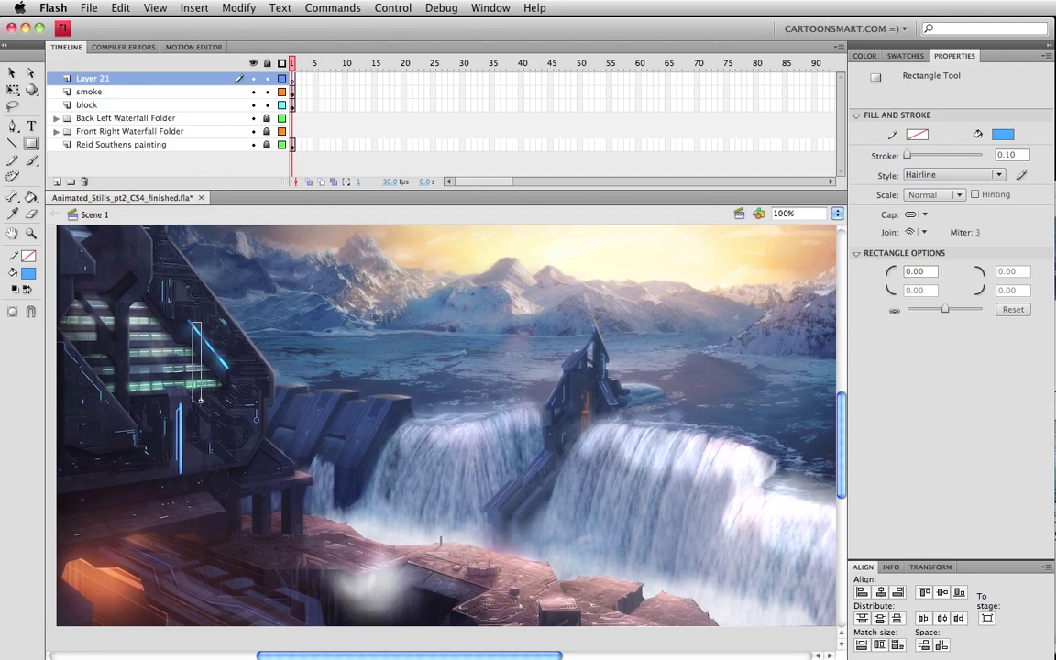
key("v")
left_click(195, 399)
Step: Rotate the thin blue rectangle to match the slant of the tower's diagonal blue light
key("q")
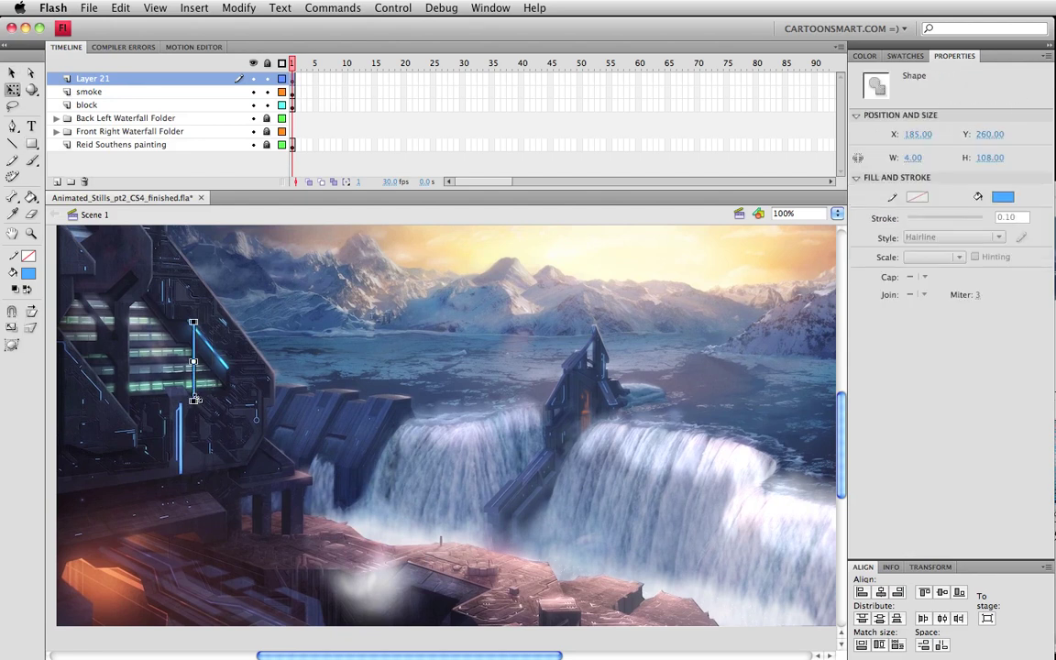
left_click_drag(210, 412, 220, 390)
key("v")
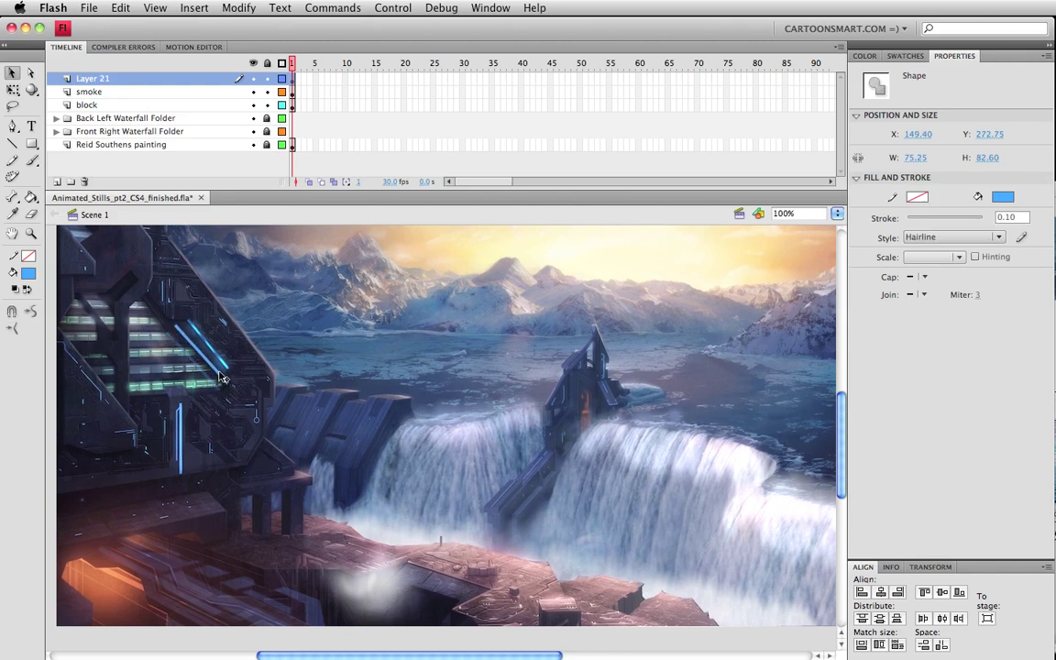
Step: Rotate the blue bar on the tower to follow the slant of the painted diagonal light strip
key("q")
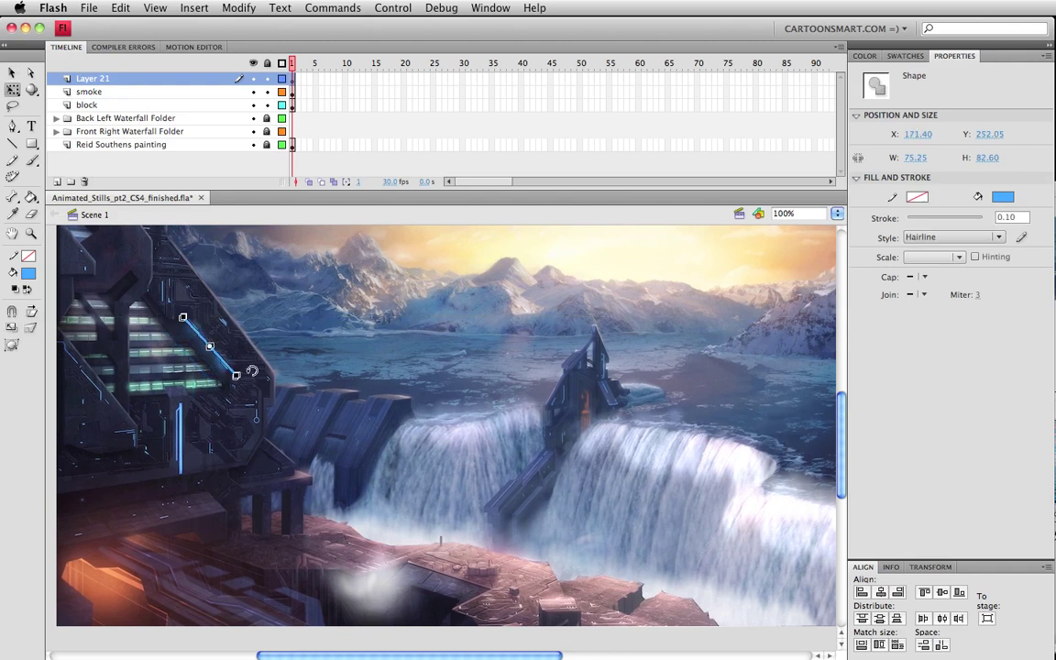
left_click_drag(252, 370, 251, 374)
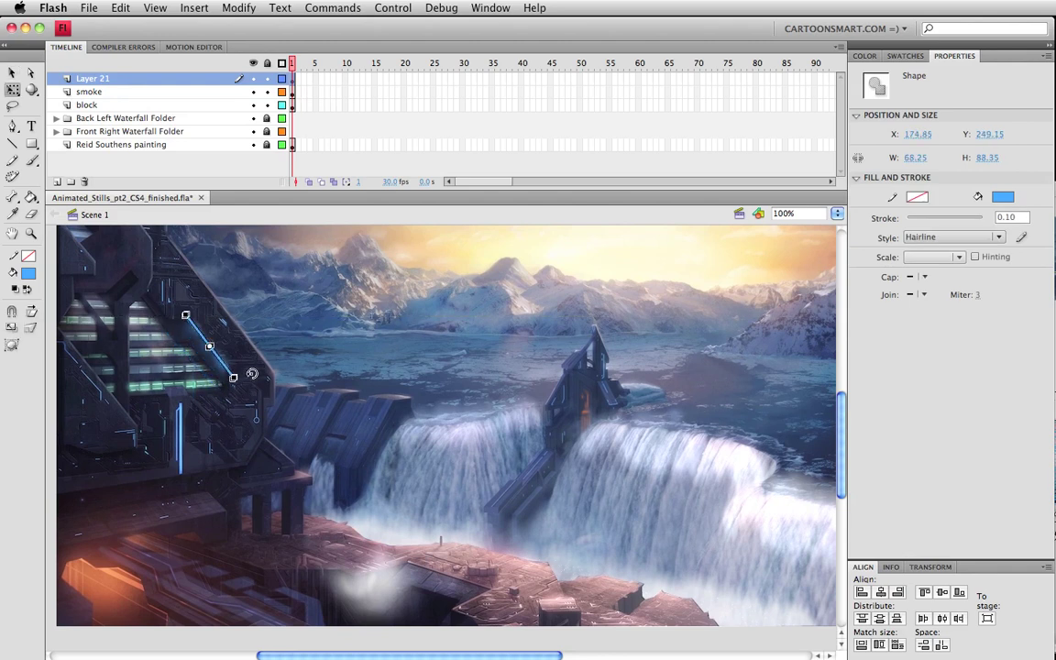
left_click(274, 629)
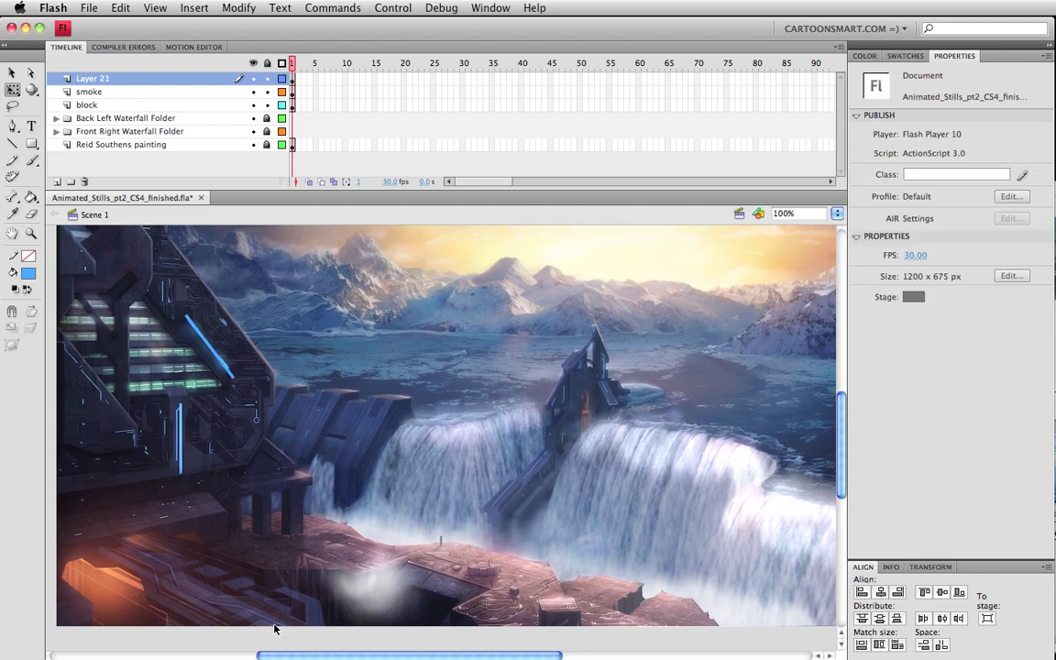
left_click(197, 335)
left_click(179, 305)
left_click(235, 378)
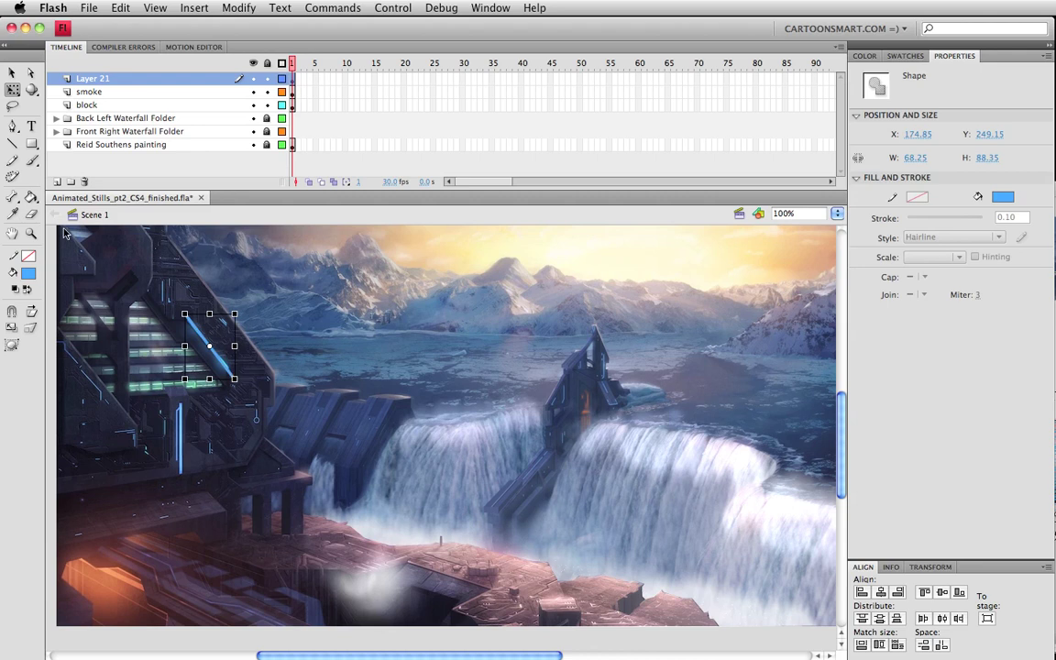
Step: Fine-tune the bar's rotation with Free Transform so it covers the painted strip in close-up
left_click(30, 233)
left_click_drag(174, 296, 343, 445)
key("q")
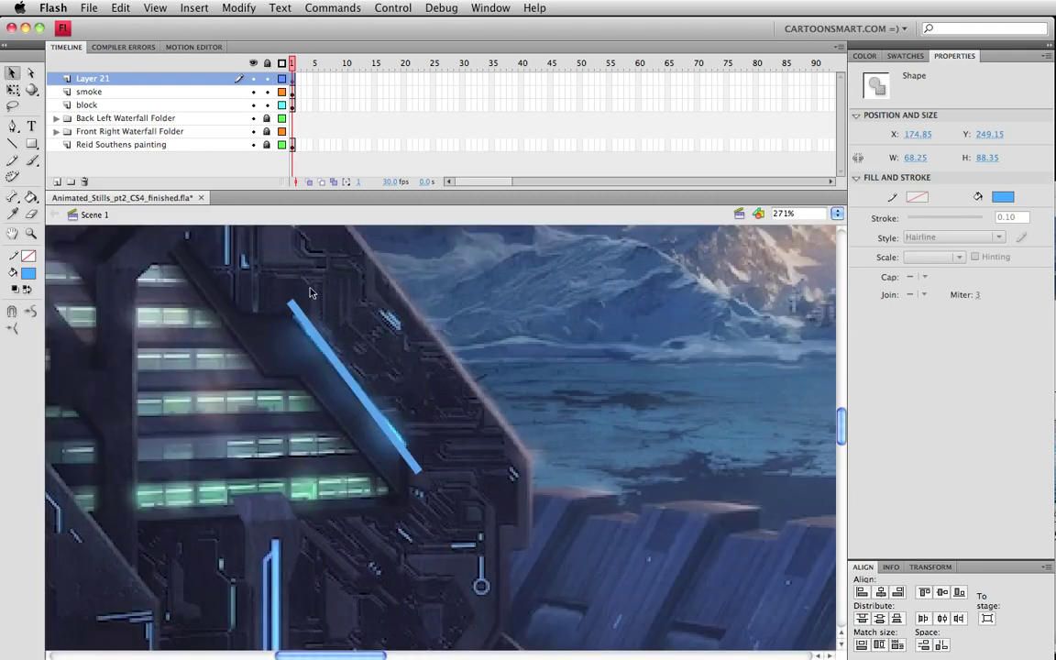
left_click_drag(431, 481, 427, 469)
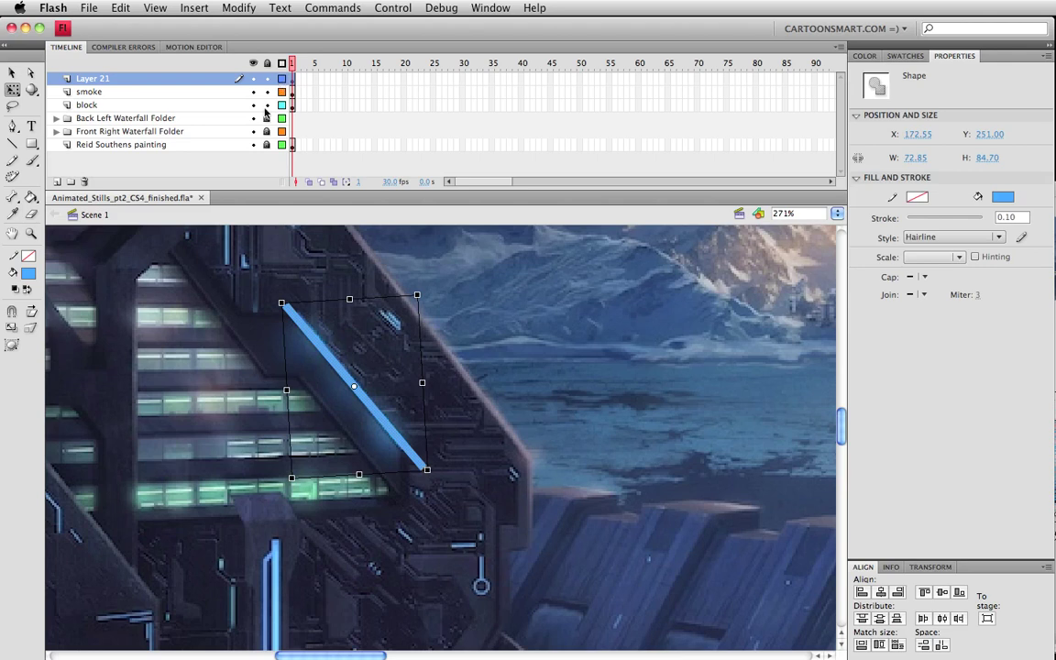
Step: Lock the block and smoke layers, and reshape the bar's corners to match the ends of the painted light strip
left_click_drag(267, 105, 267, 91)
key("v")
left_click(432, 473)
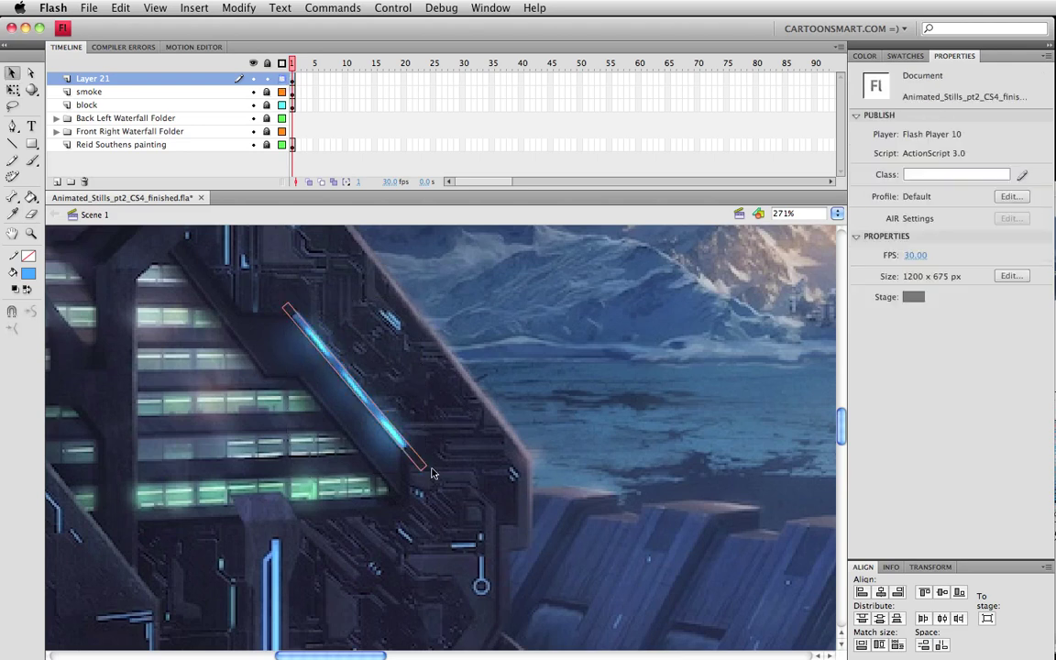
left_click_drag(419, 474, 423, 469)
key("super+z")
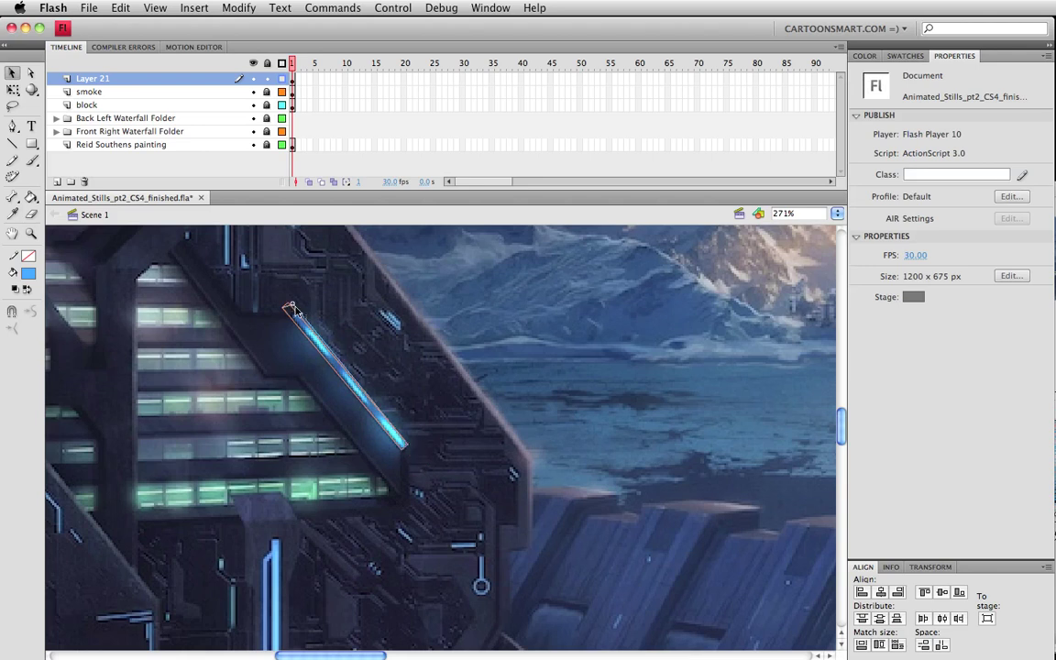
key("super+z")
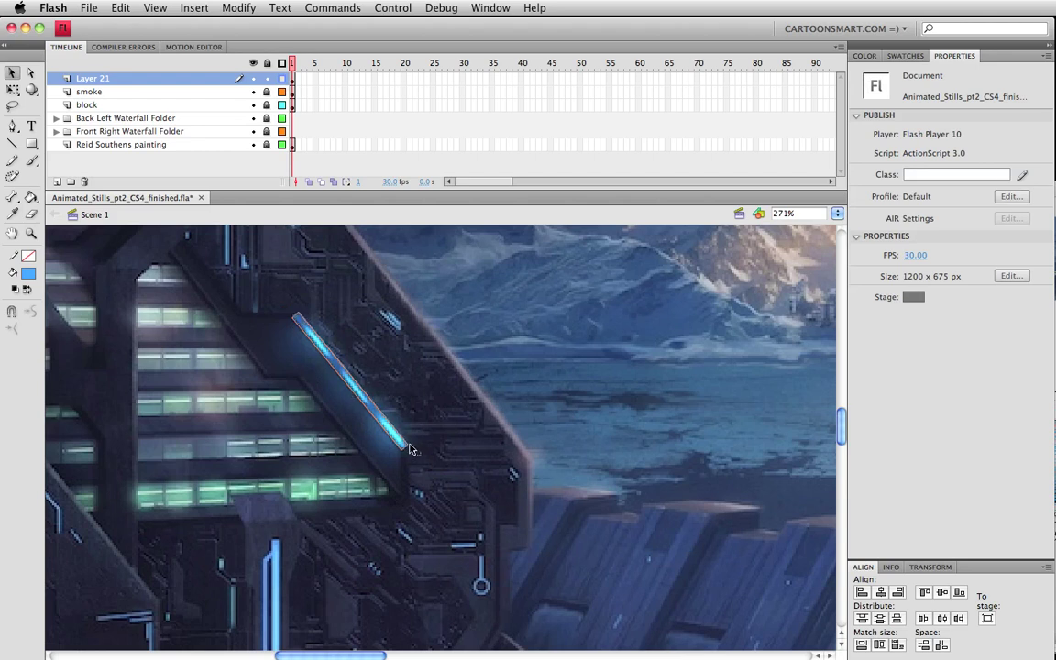
key("super+s")
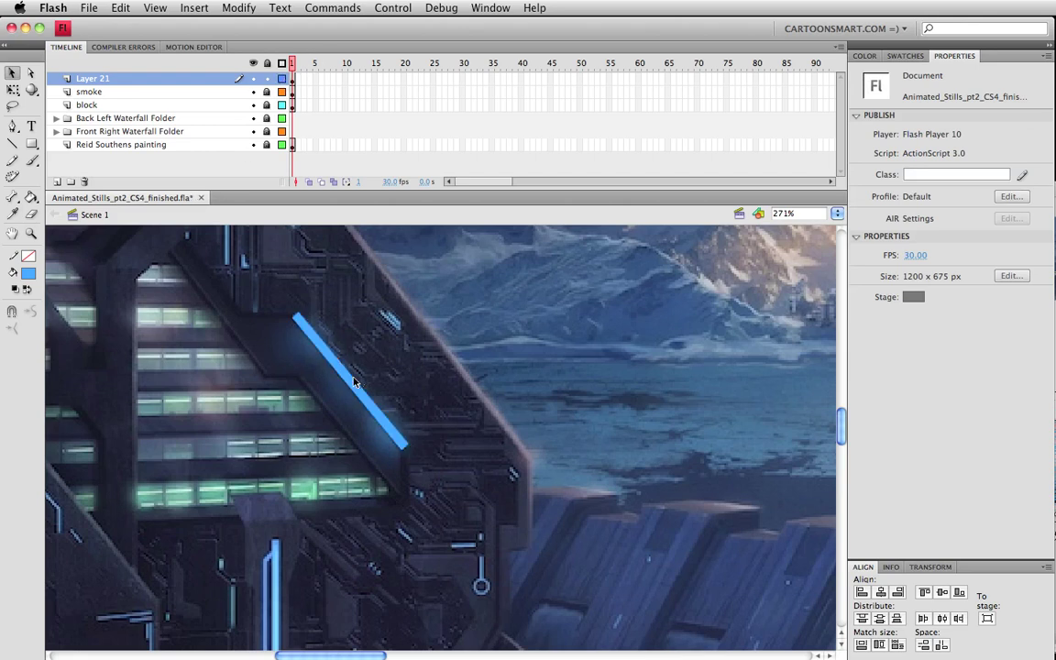
Step: Convert the blue bar to a movie clip symbol named "glow rod"
left_click(404, 428)
left_click(239, 7)
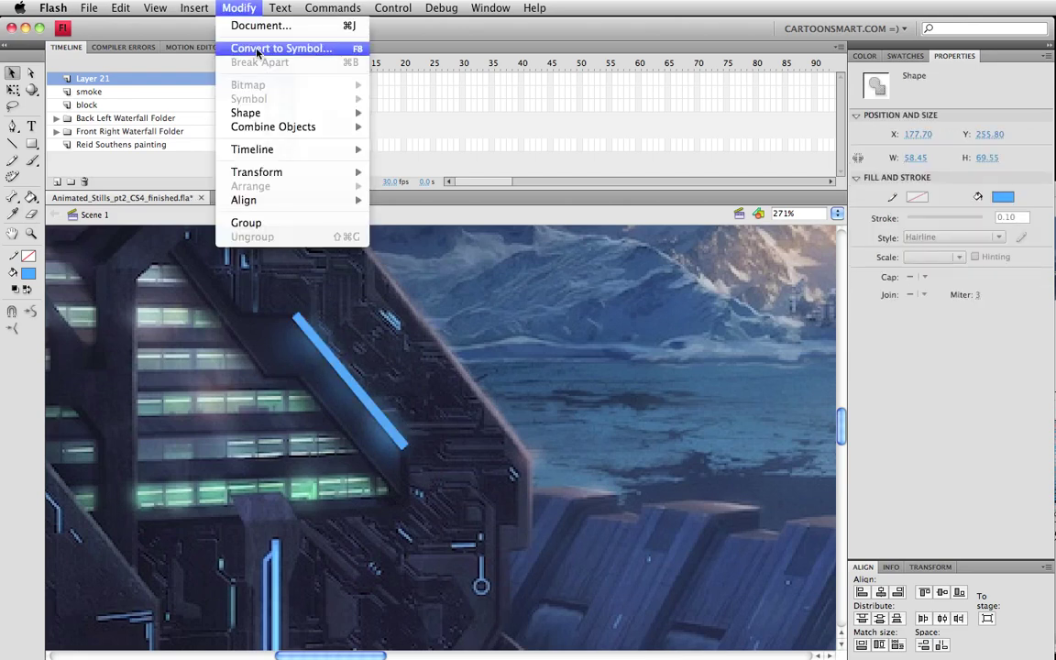
left_click(258, 50)
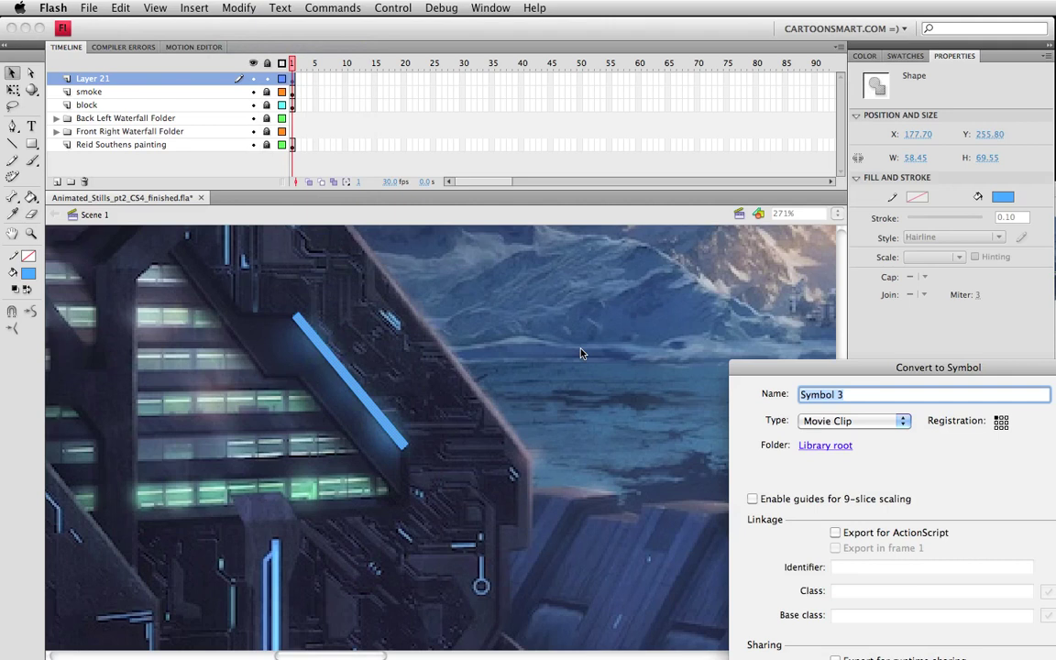
type("flow rod")
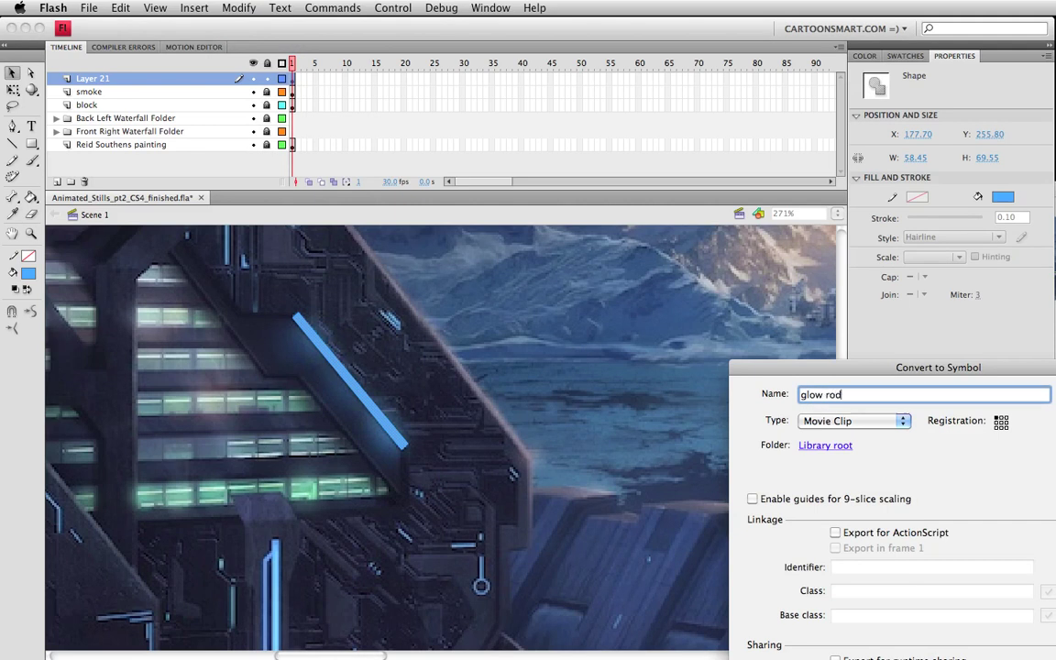
key("Return")
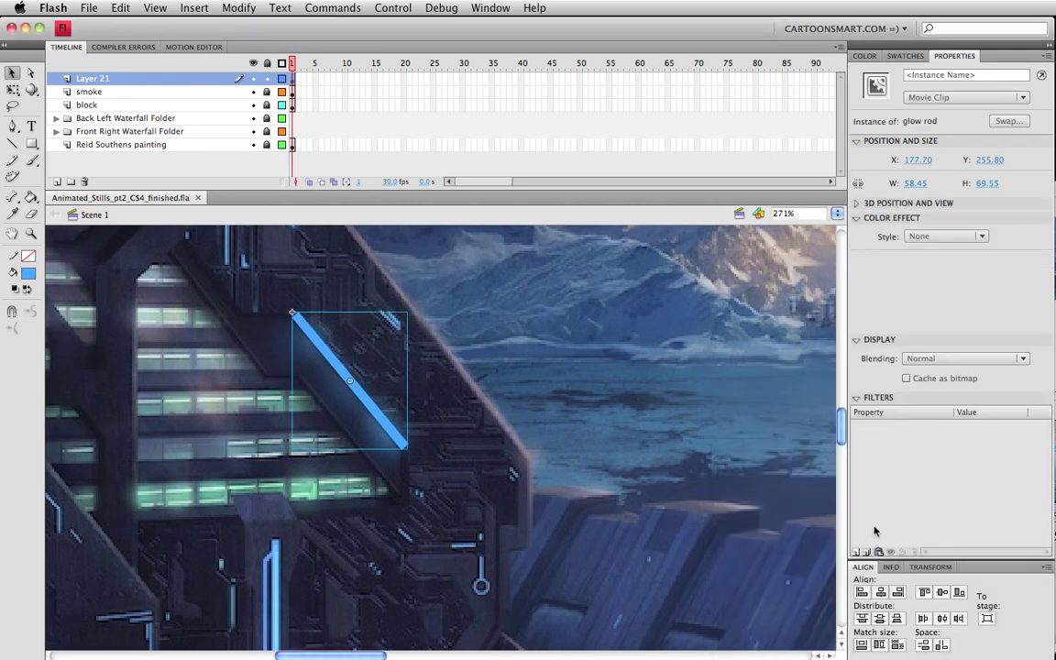
Step: Add a Glow filter to the glow rod in the bar's own blue, with Blur X 22 px and Blur Y 28 px
left_click(857, 552)
left_click(929, 644)
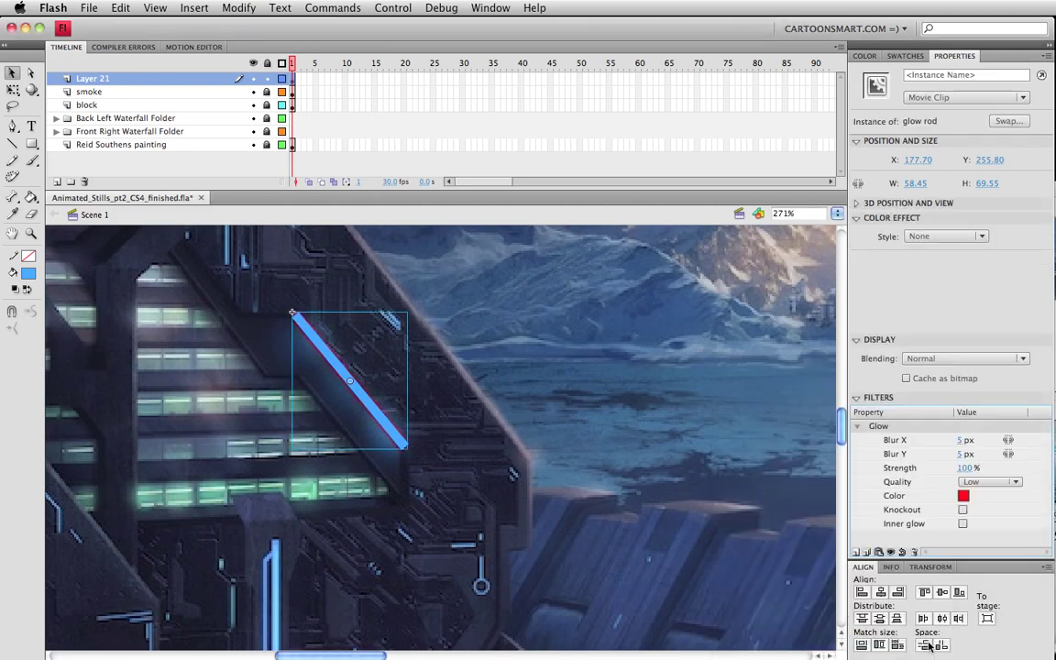
left_click(963, 495)
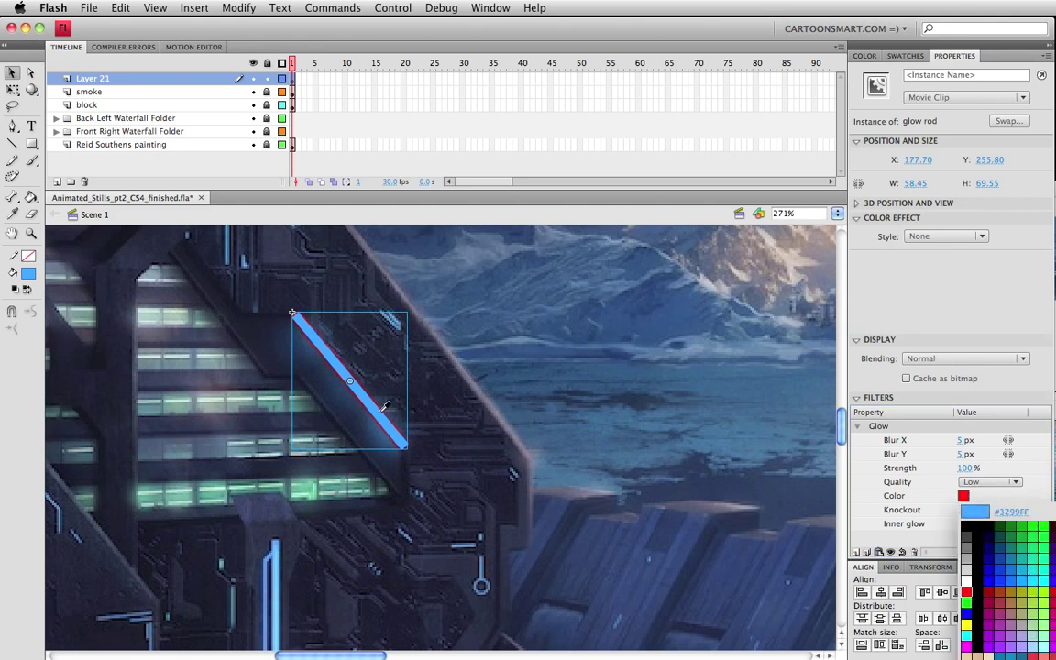
left_click(342, 371)
left_click_drag(960, 440, 967, 438)
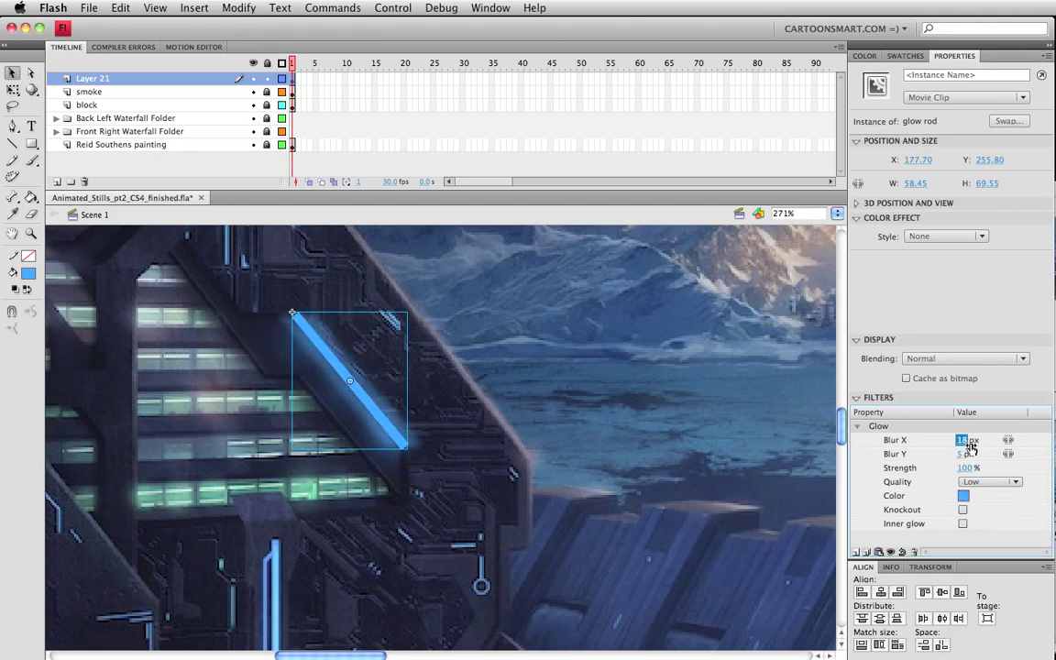
left_click(964, 454)
type("28")
key("Return")
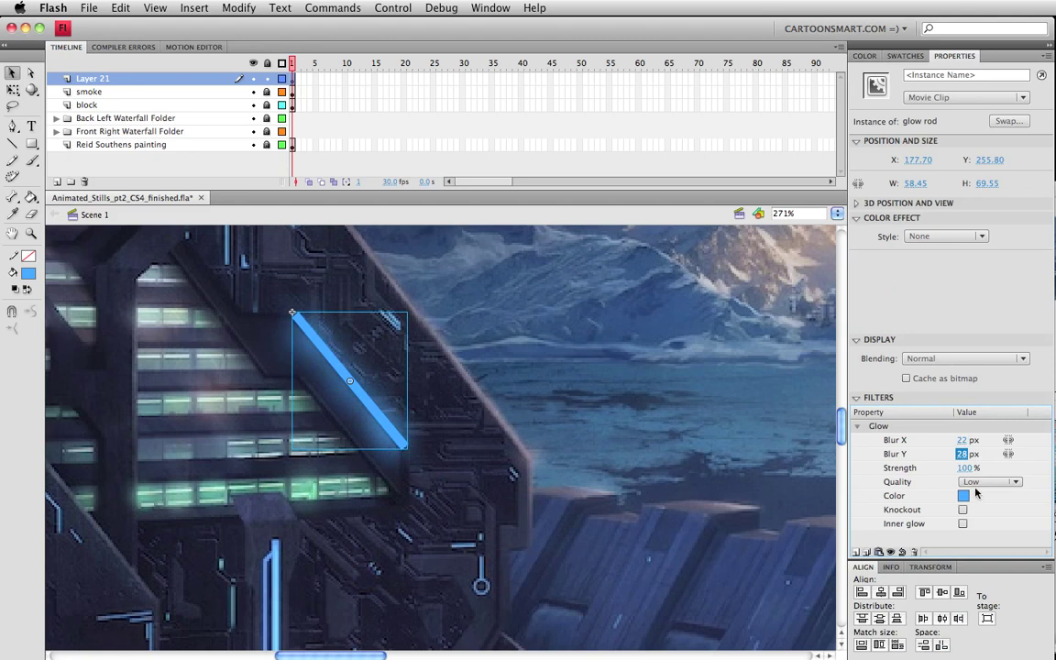
Step: Set the glow's quality to High and its strength to 563%, and enable Knockout
left_click(967, 483)
left_click(977, 525)
left_click(965, 469)
type("553")
key("Return")
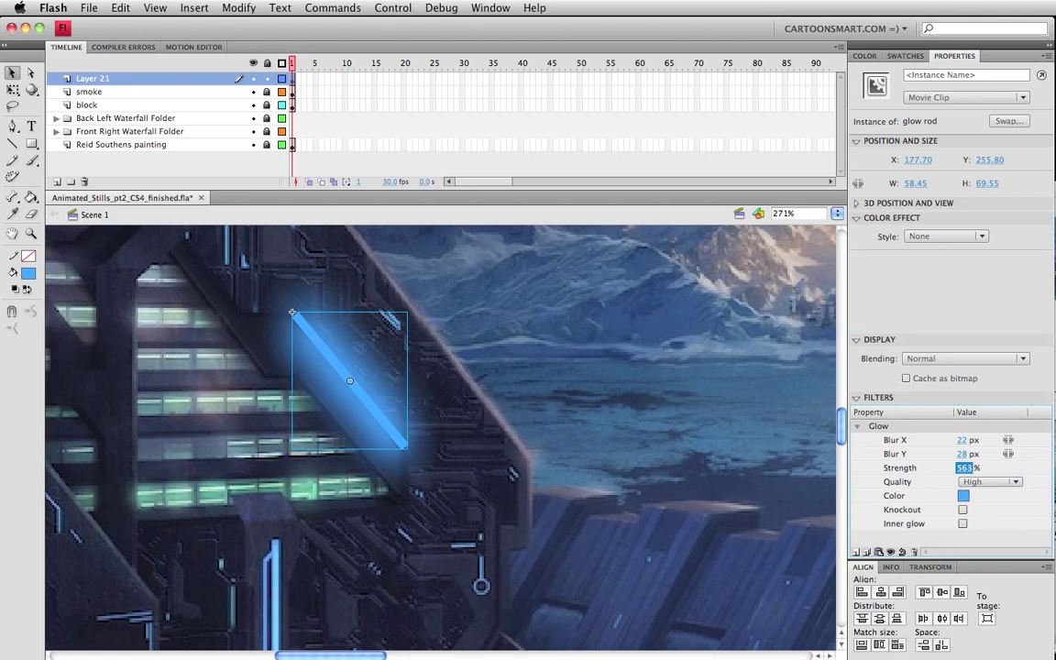
key("Return")
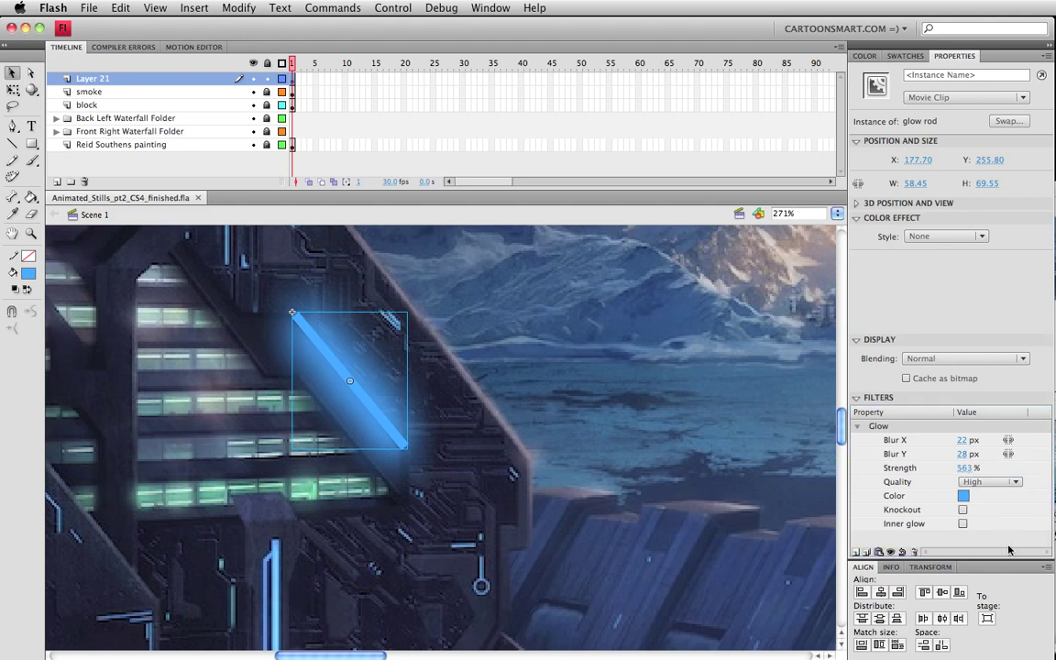
left_click(962, 510)
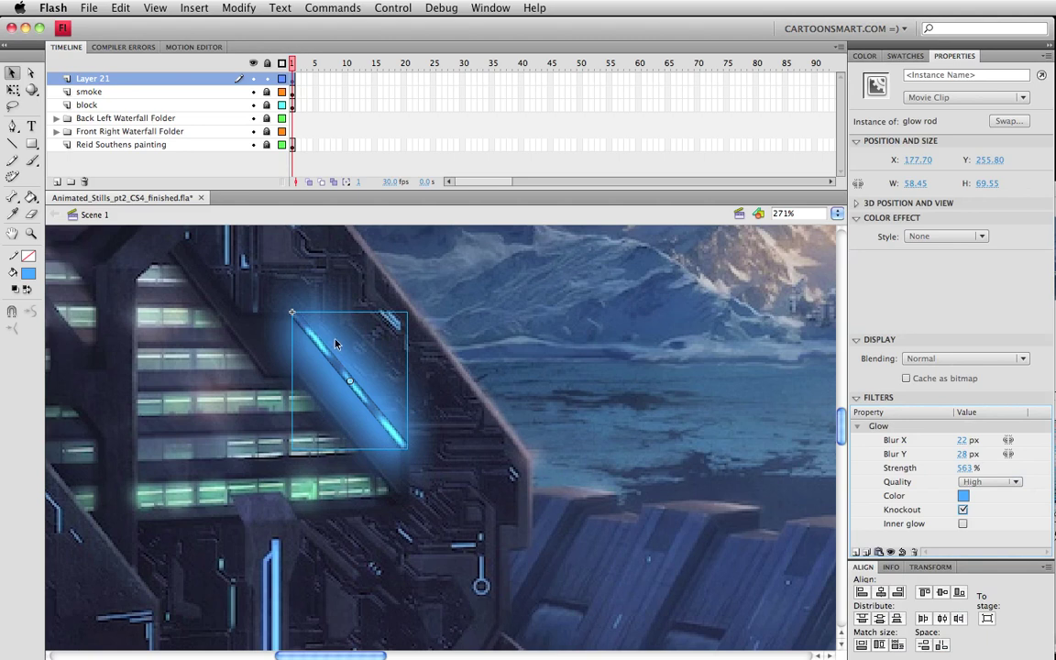
Step: Check the deselected glow against the whole painting at 100% and save the document
key("super+1")
left_click(165, 524)
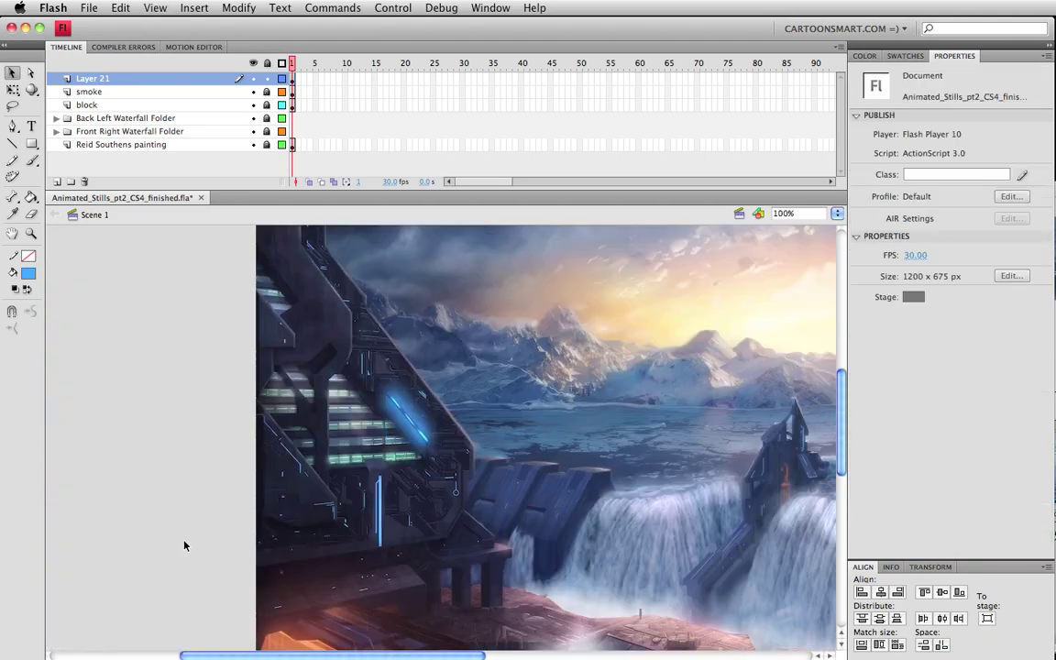
scroll(184, 545, "right", 5)
key("super+s")
scroll(269, 404, "right", 3)
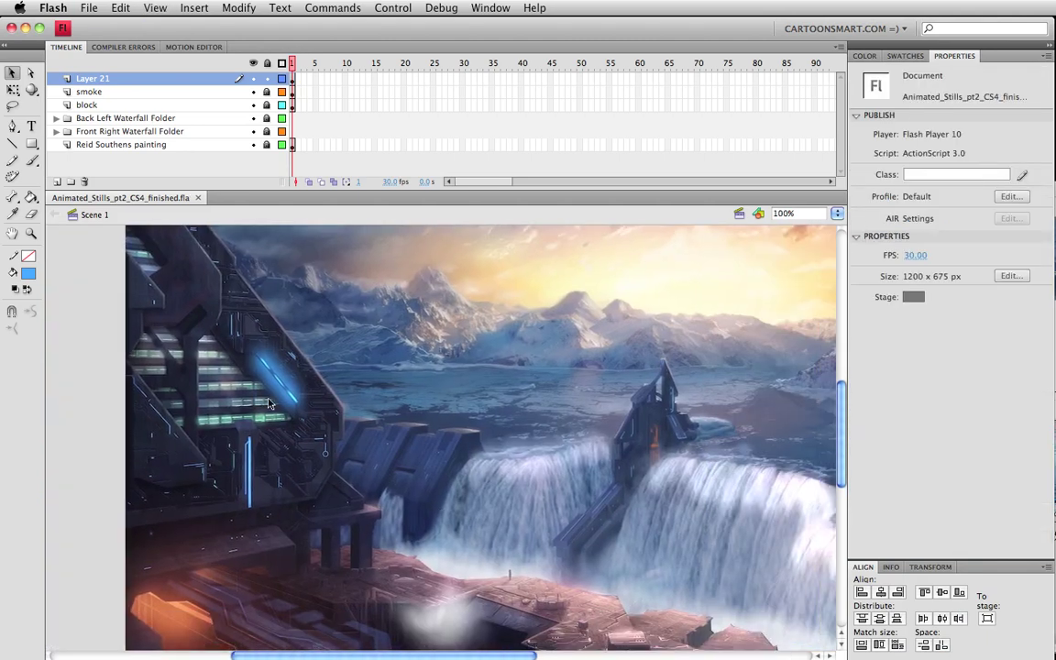
Step: Convert the glowing rod instance to a movie clip symbol named "glow_rod_animated"
left_click(256, 362)
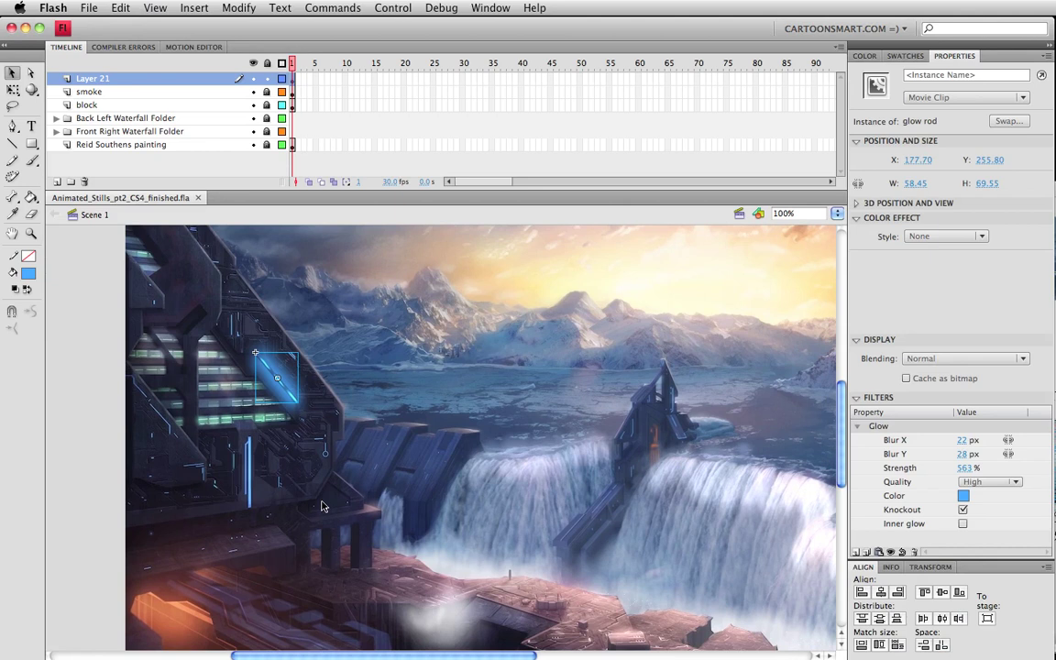
key("F8")
type("glowi")
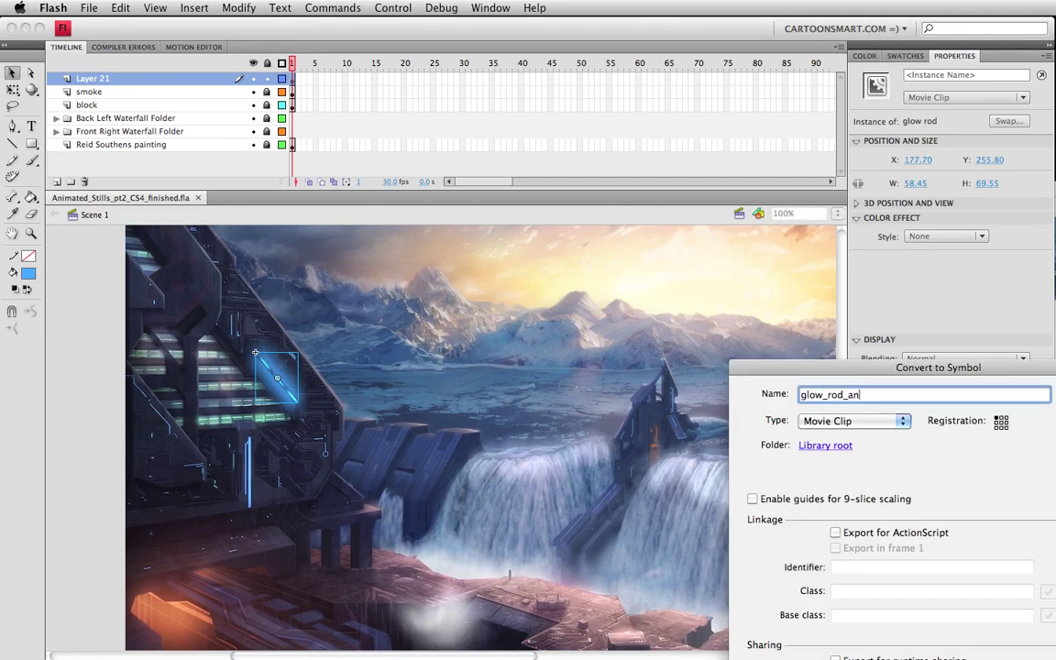
type("rod_animated")
key("Return")
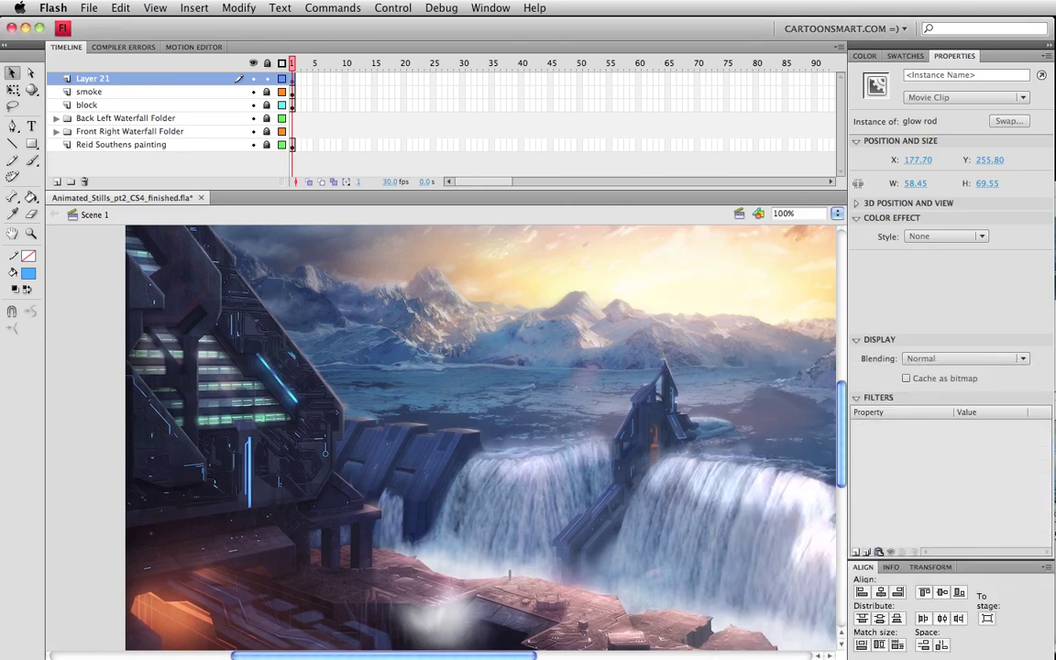
Step: Open the animated rod clip for editing and add keyframes at frames 56 and 27
double_click(283, 392)
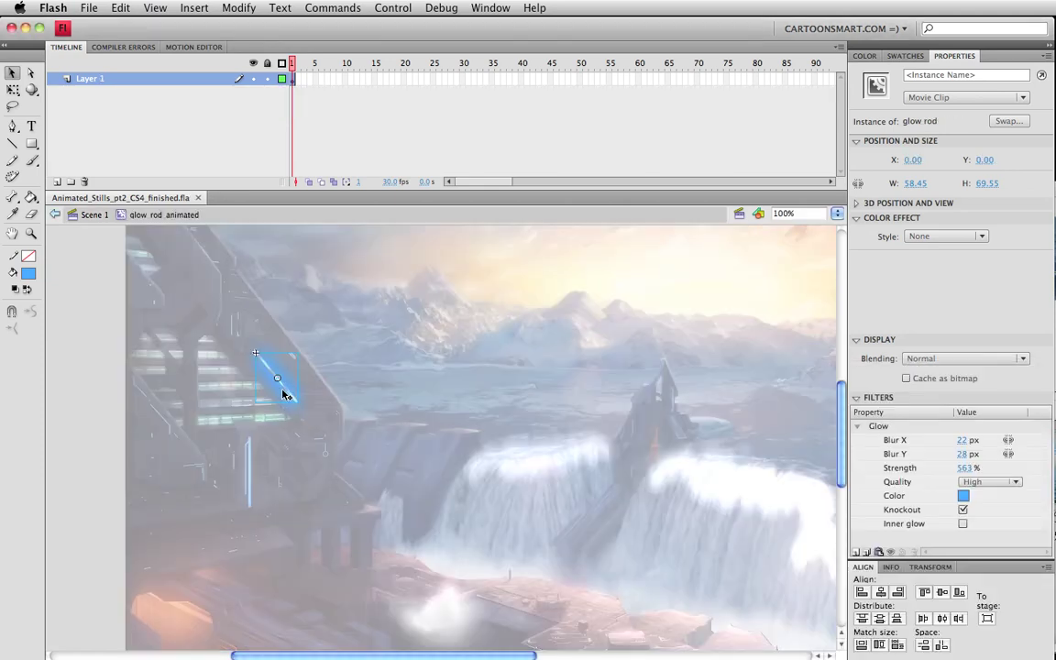
left_click(612, 80)
key("F5")
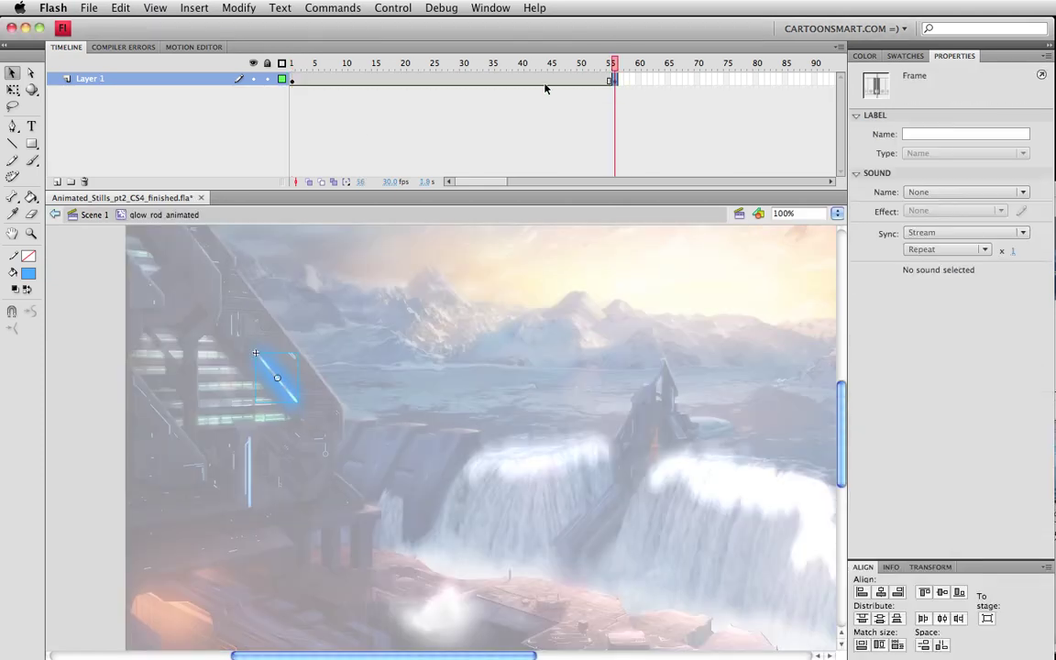
left_click(446, 80)
key("F6")
Step: Apply a classic tween to both spans around the frame 27 keyframe
left_click_drag(425, 81, 456, 81)
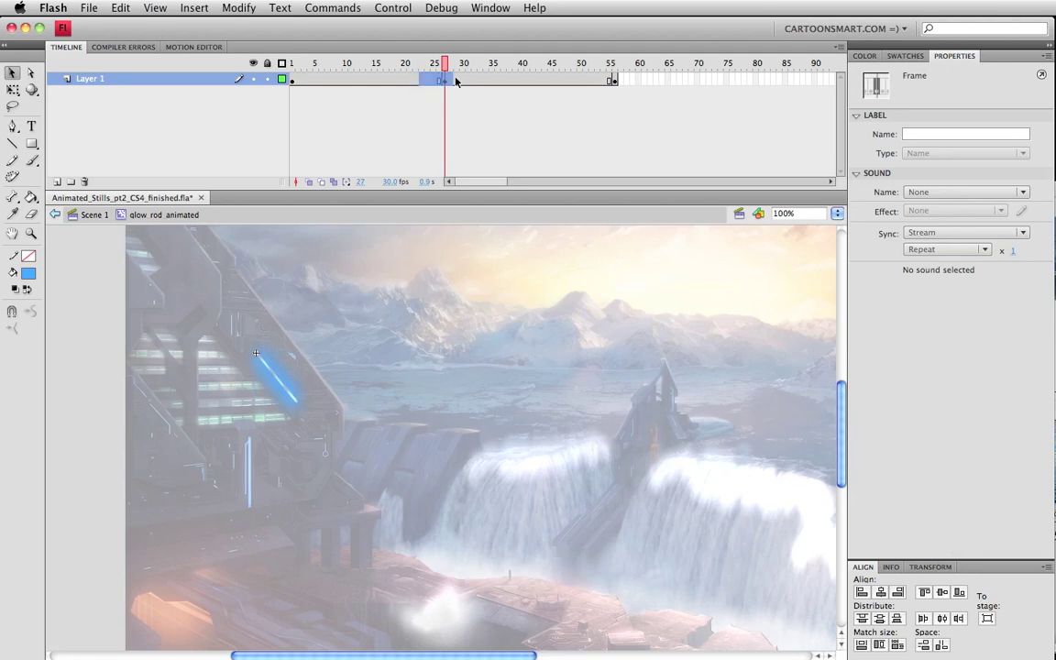
right_click(456, 81)
left_click(495, 111)
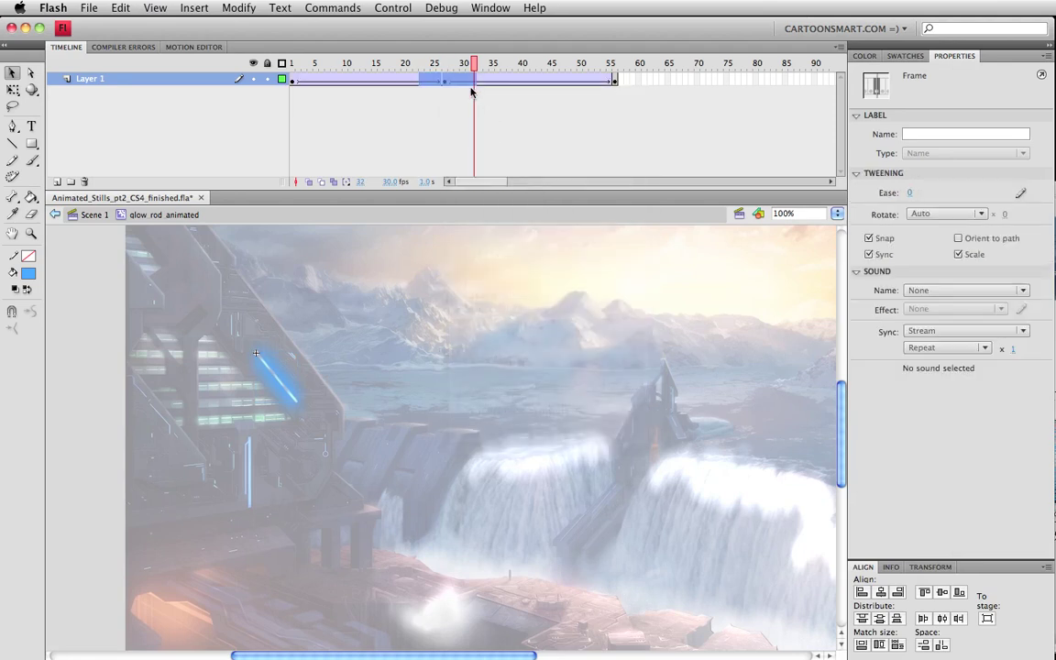
Step: At frame 27, lower the rod's glow strength until the glow is completely gone
left_click(447, 68)
left_click(282, 392)
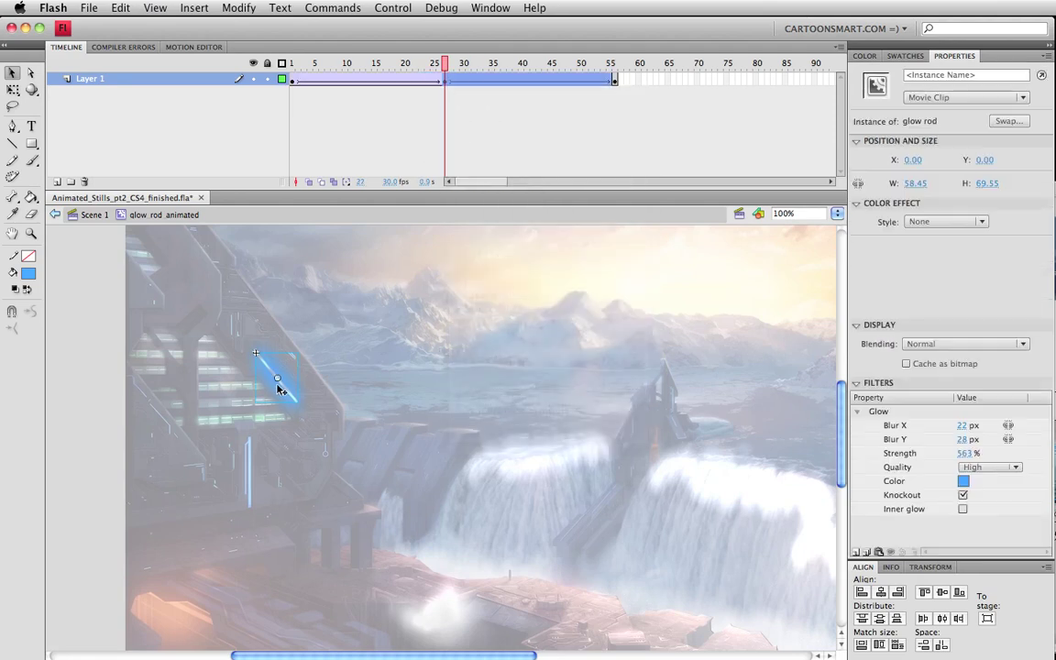
left_click(961, 453)
type("403")
key("Return")
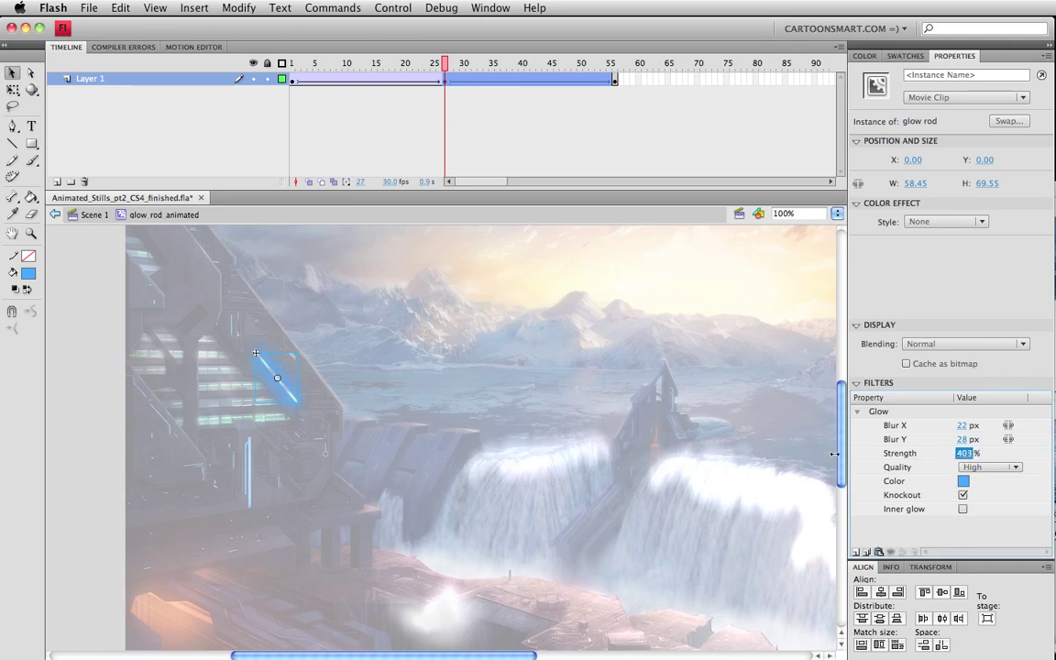
left_click_drag(722, 451, 507, 442)
Step: Test the movie to preview the pulsing rod glow, and close the preview
left_click(471, 349)
key("super+Return")
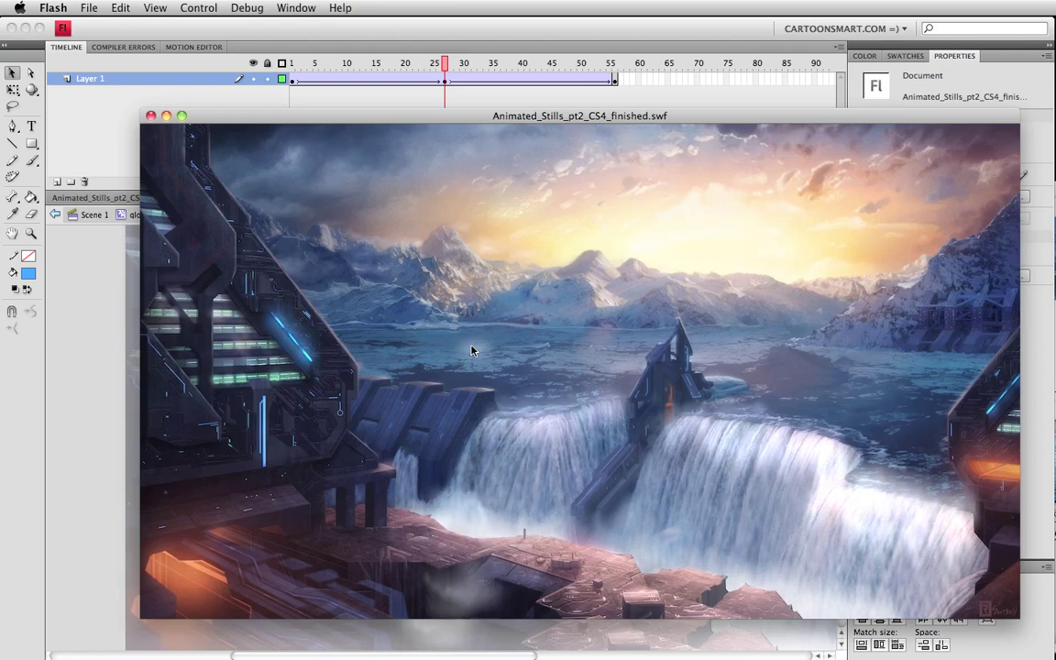
key("super+w")
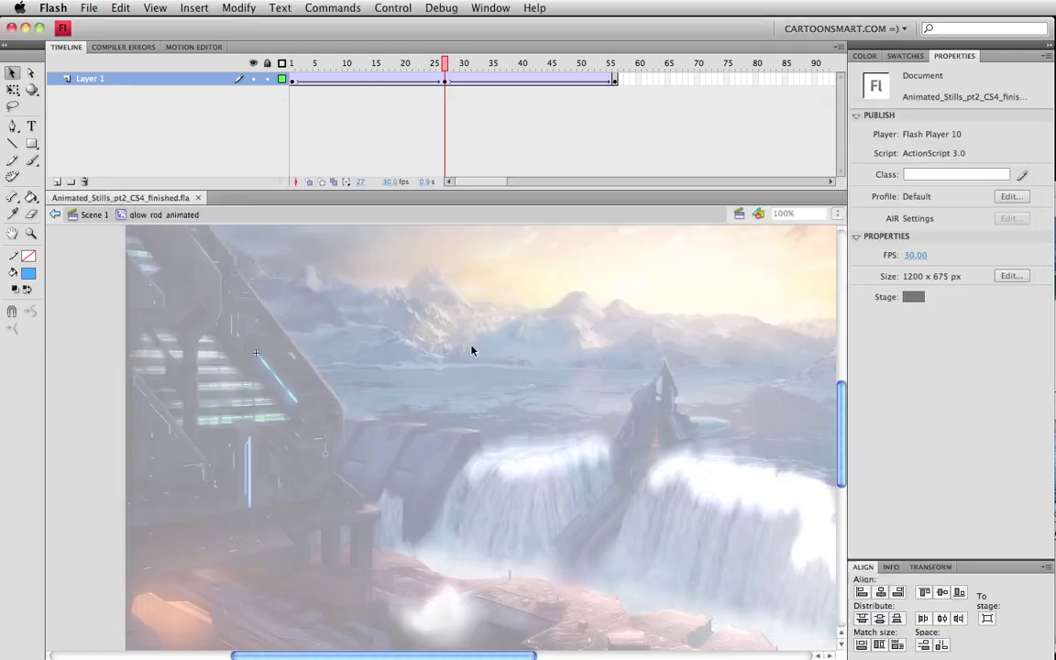
Step: Return to the main scene and rename the glowing rod's layer "glow rods"
double_click(472, 351)
left_click(120, 79)
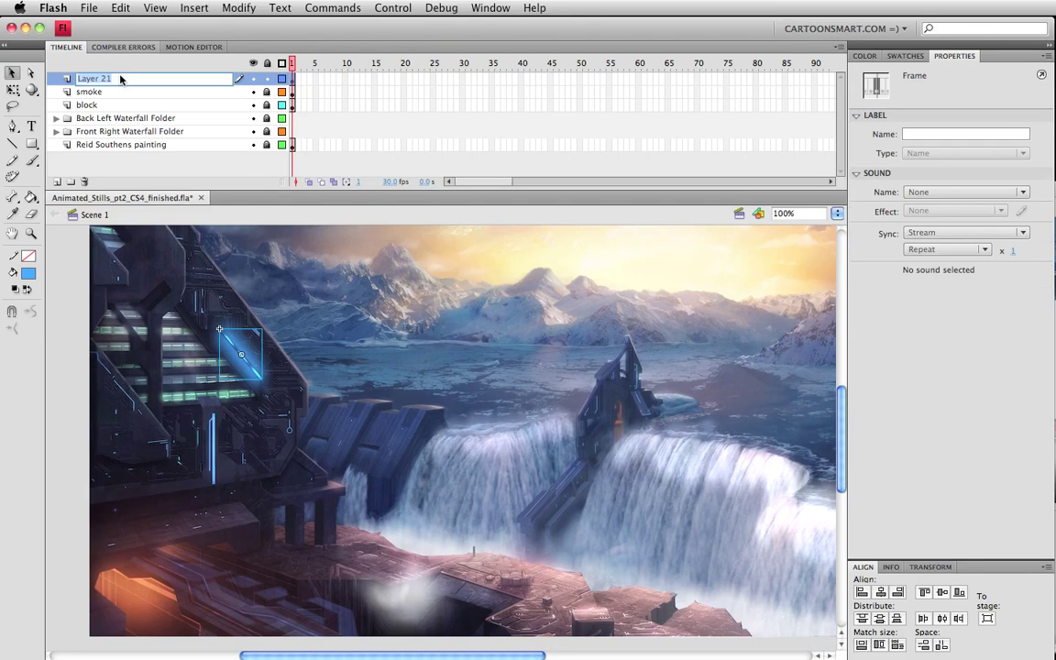
type("glow rods")
key("Return")
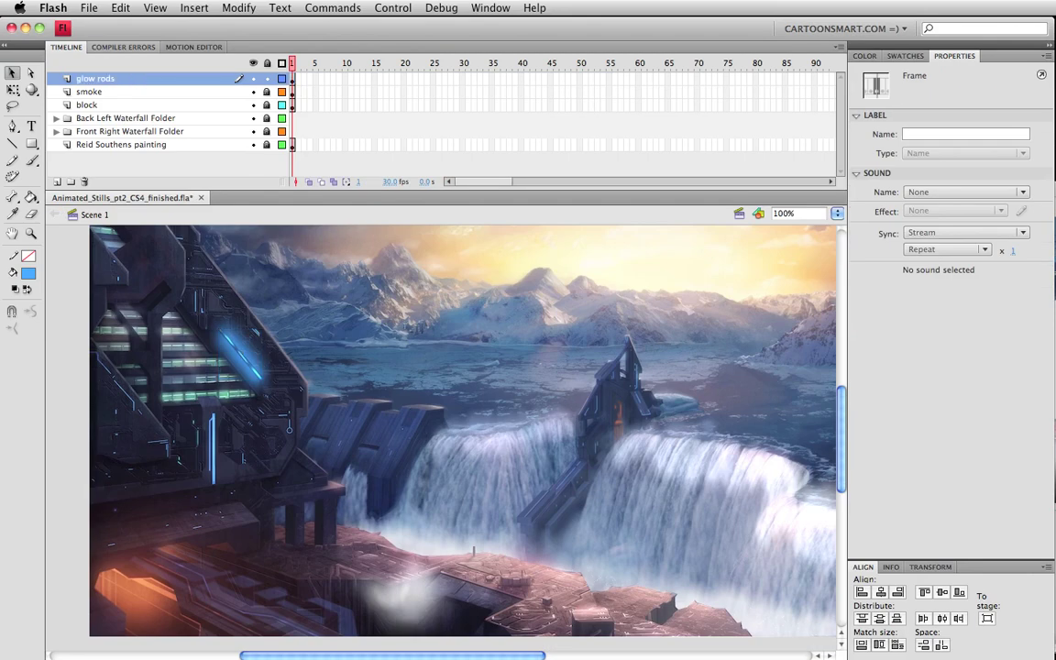
Step: Paste a second animated rod at about X 210.80, Y 494.20 and tint it 100% orange (195, 100, 56)
left_click(292, 79)
key("super+v")
left_click_drag(440, 423, 264, 514)
left_click(960, 236)
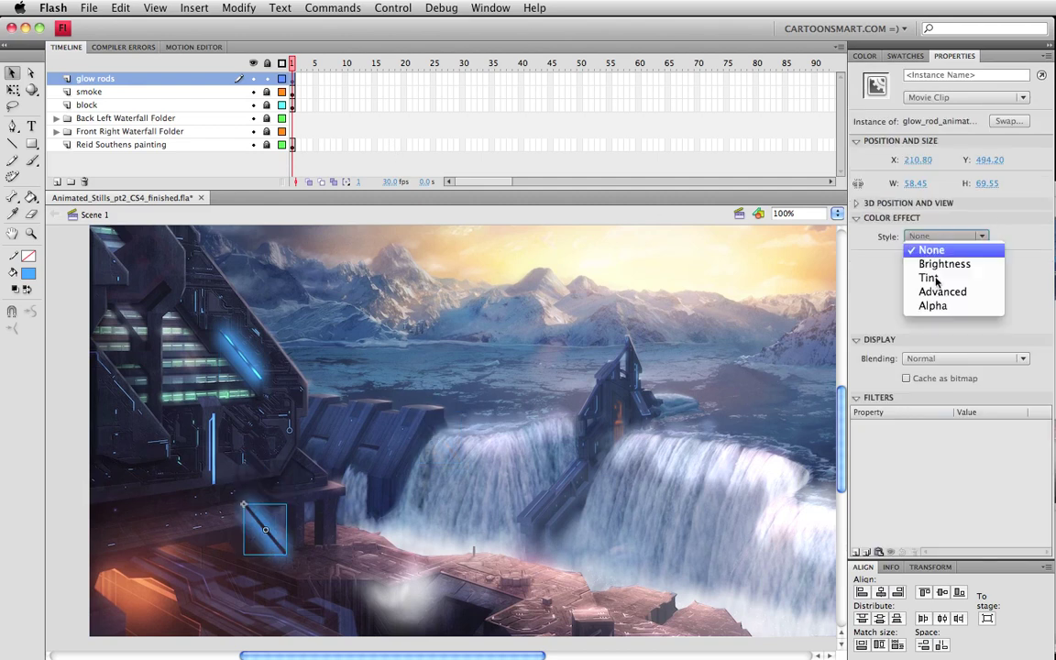
left_click(940, 276)
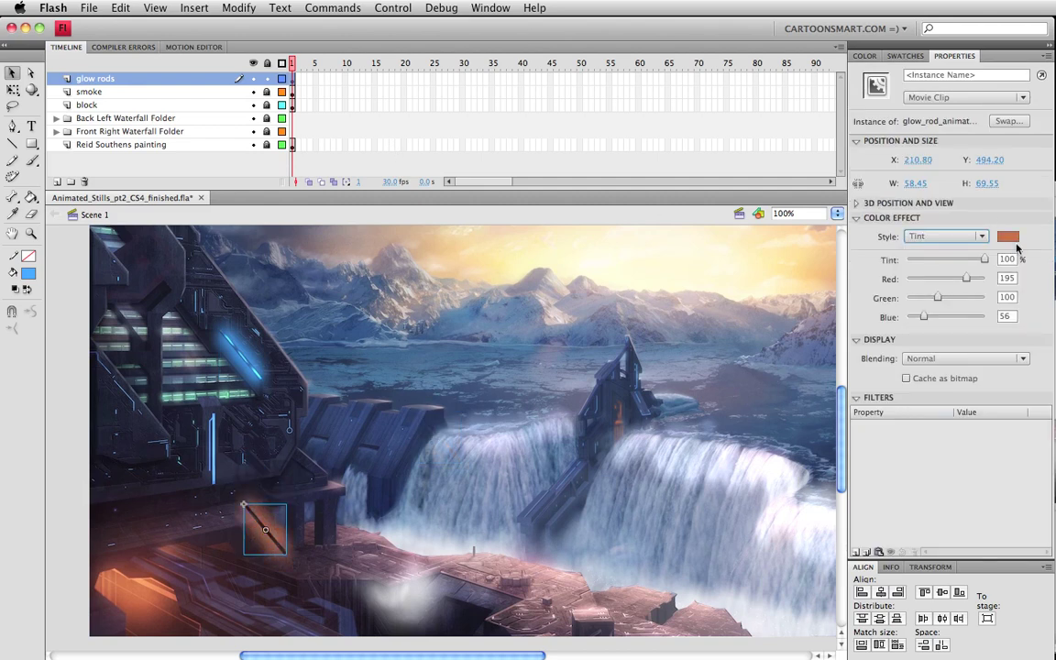
left_click(70, 544)
left_click(271, 534)
Step: Rotate and move the orange rod onto the lit orange panel at about X 72, Y 620, and save the file
key("q")
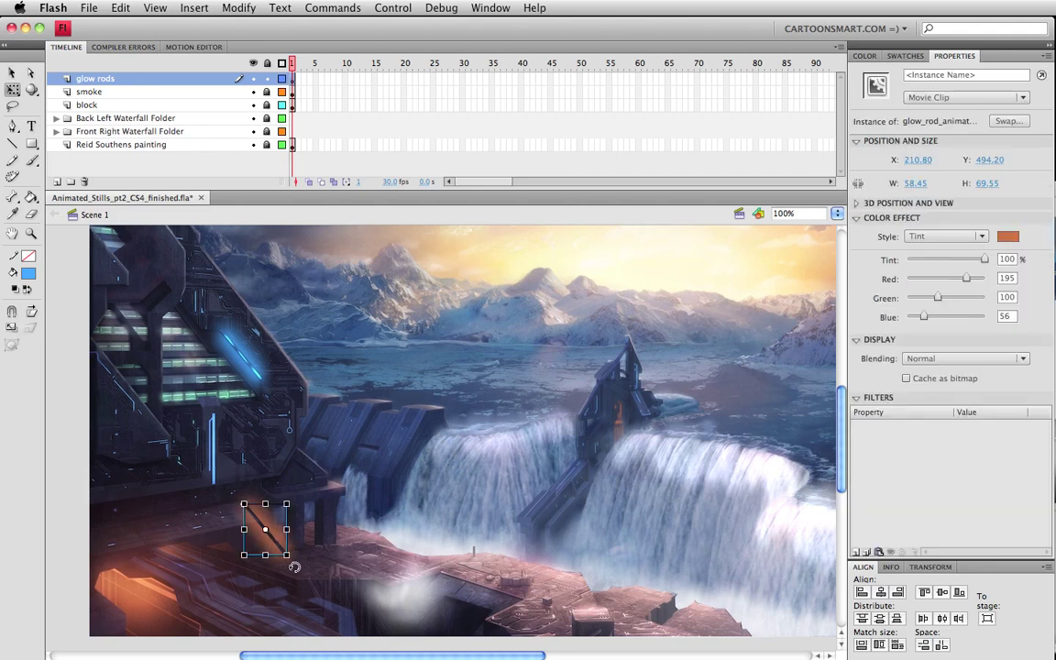
left_click_drag(293, 566, 206, 635)
key("v")
key("q")
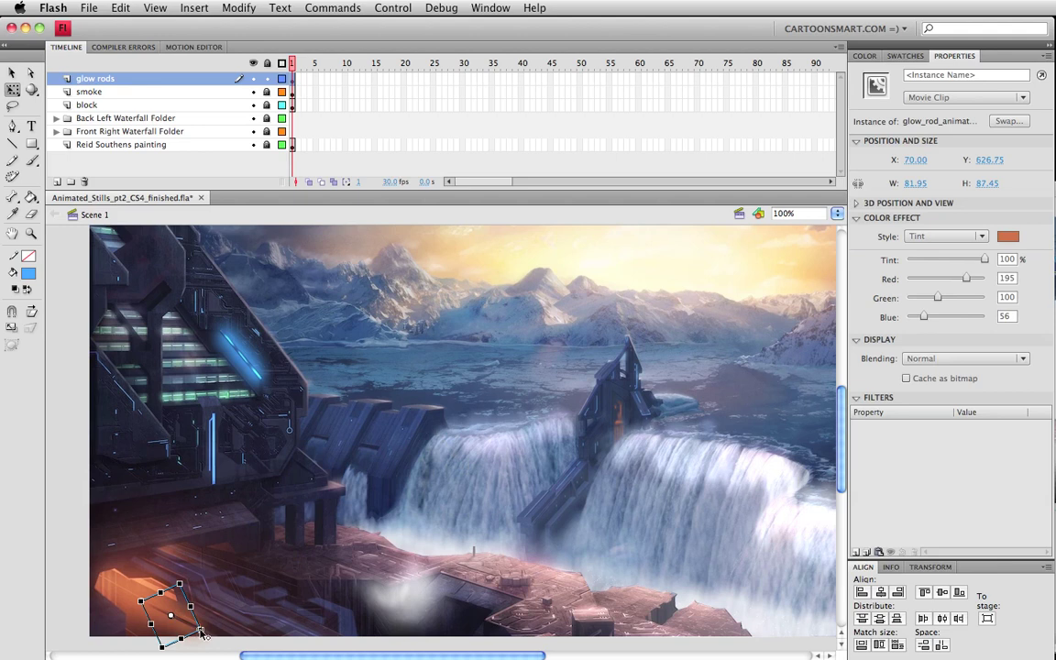
left_click_drag(184, 573, 189, 576)
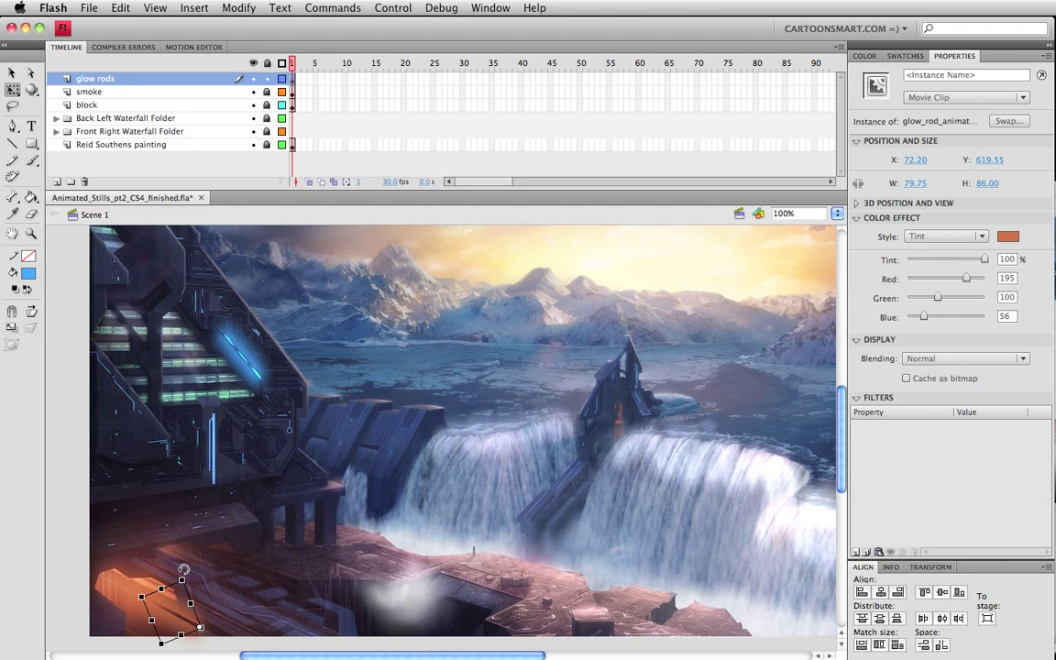
left_click(90, 605)
key("super+s")
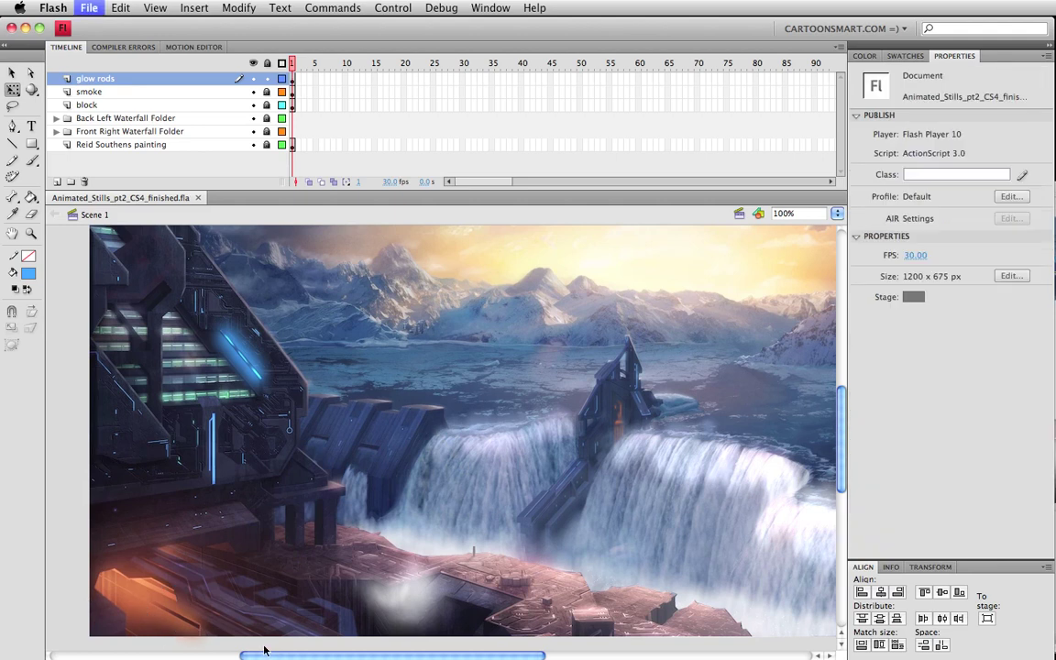
Step: Duplicate the orange rod over the lit panel and nudge the copy down to Y 640.60
key("super+a")
key("shift+Down")
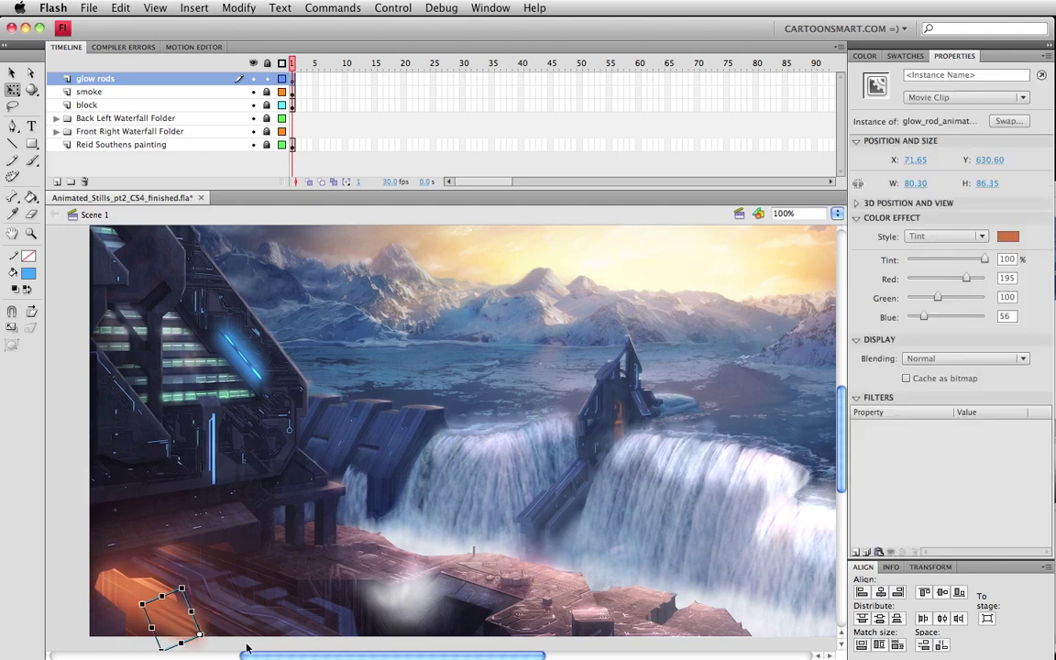
key("v")
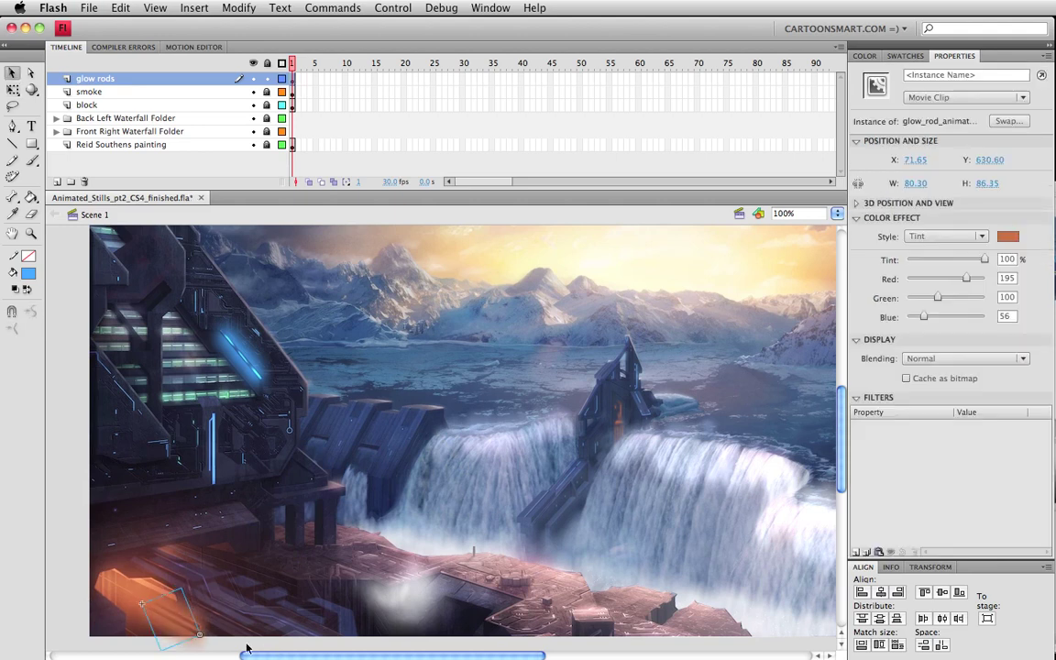
key("super+shift+a")
key("super+a")
key("shift+Down")
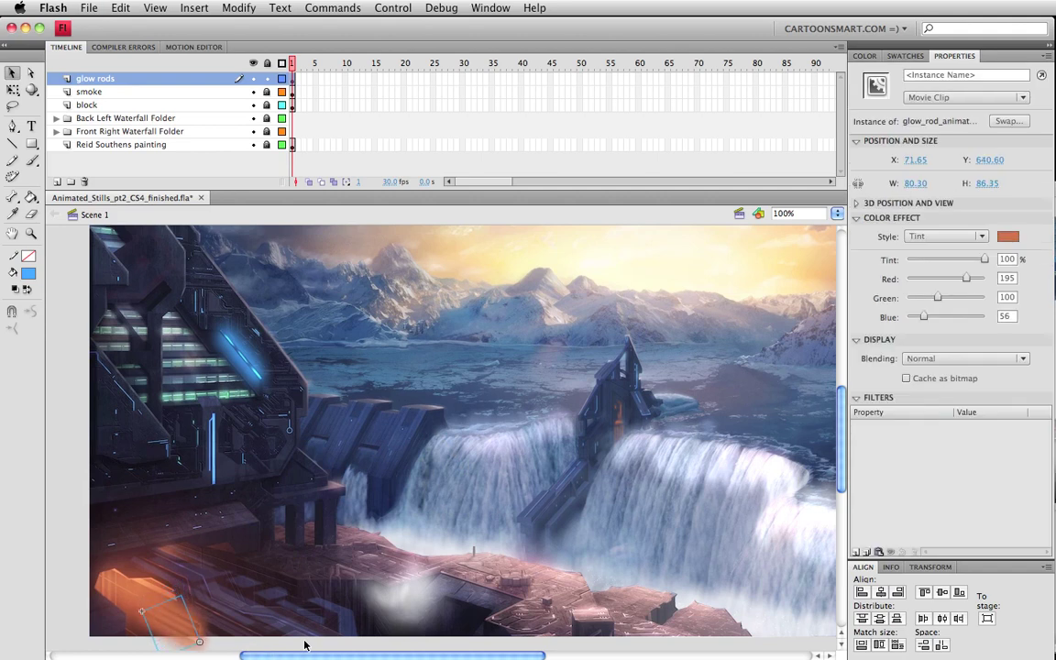
Step: Test the movie to preview the blue and orange rod glows, and close the preview
key("super+Return")
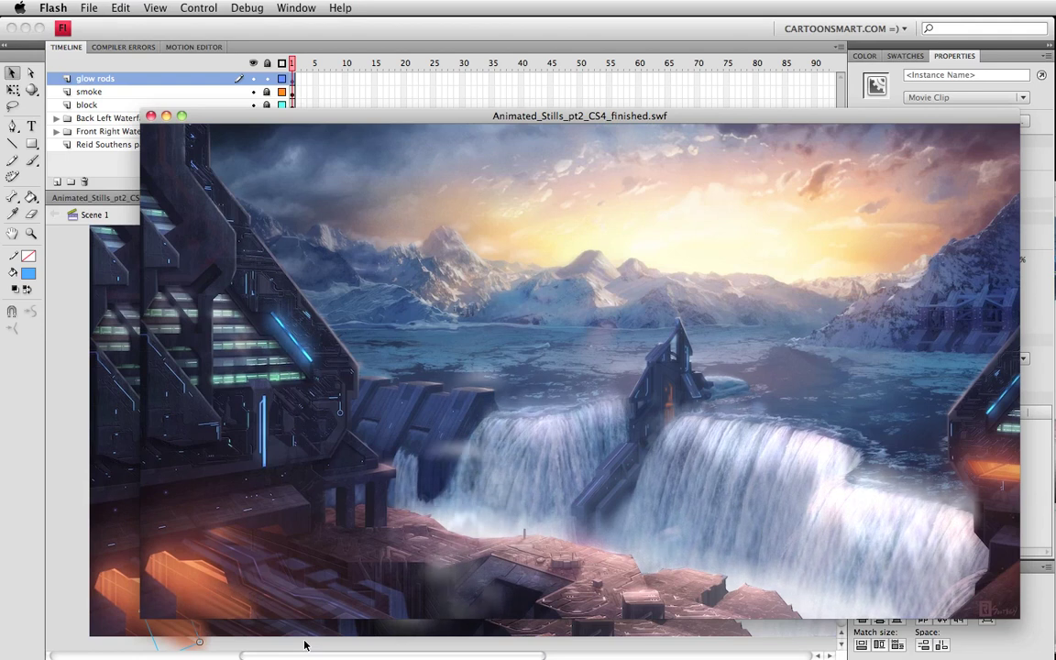
key("super+w")
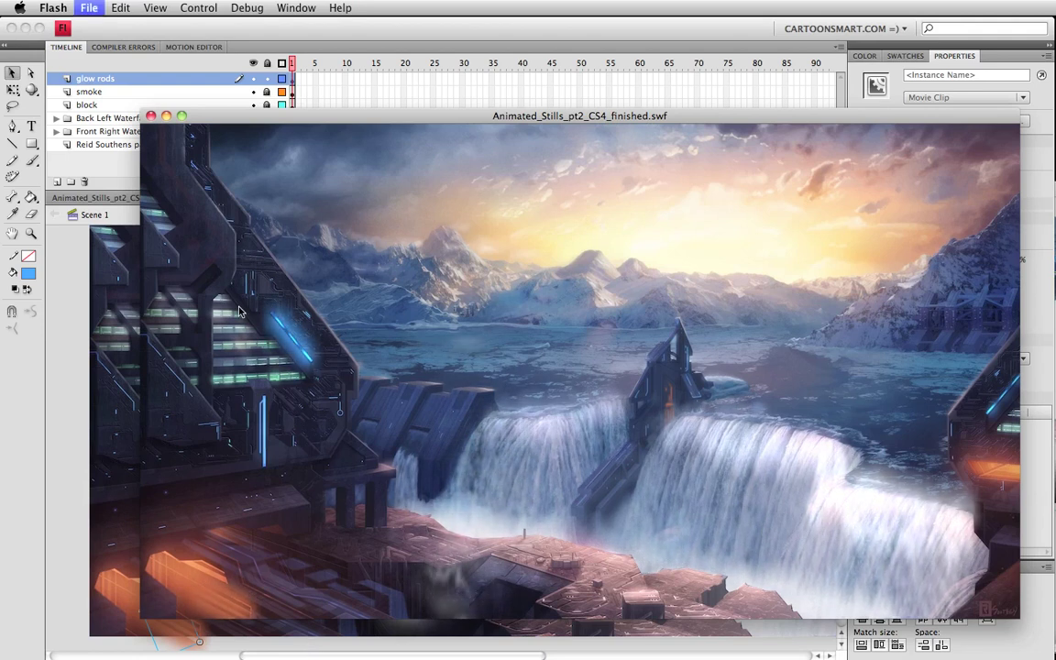
left_click(240, 313)
Step: Lock the glow rods layer, add a new layer above it, and save the file
scroll(240, 313, "up", 1)
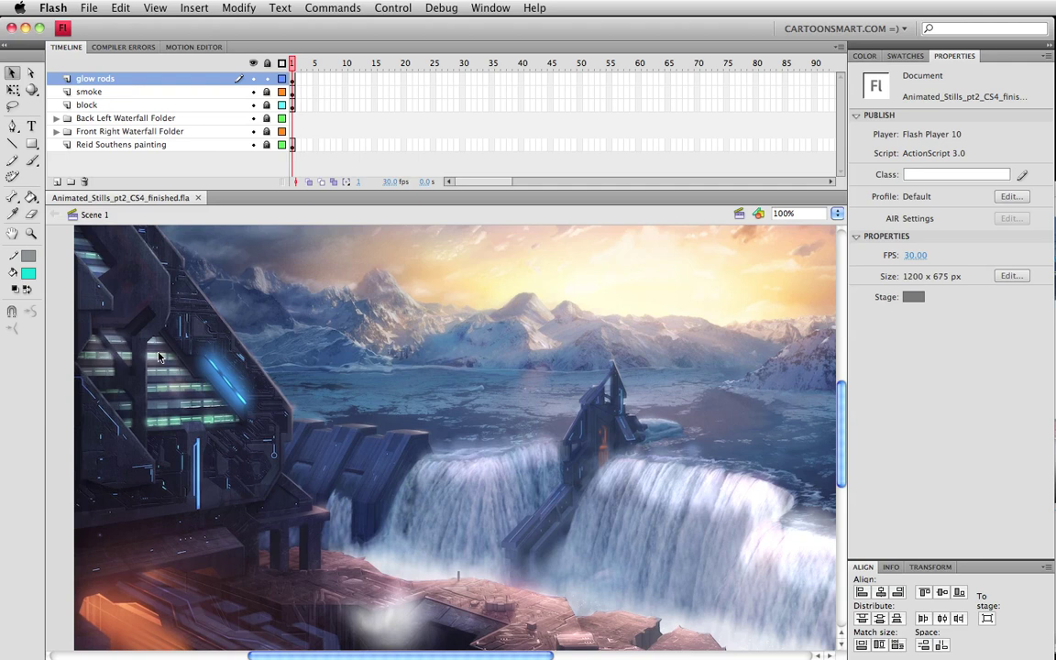
left_click_drag(162, 403, 415, 410)
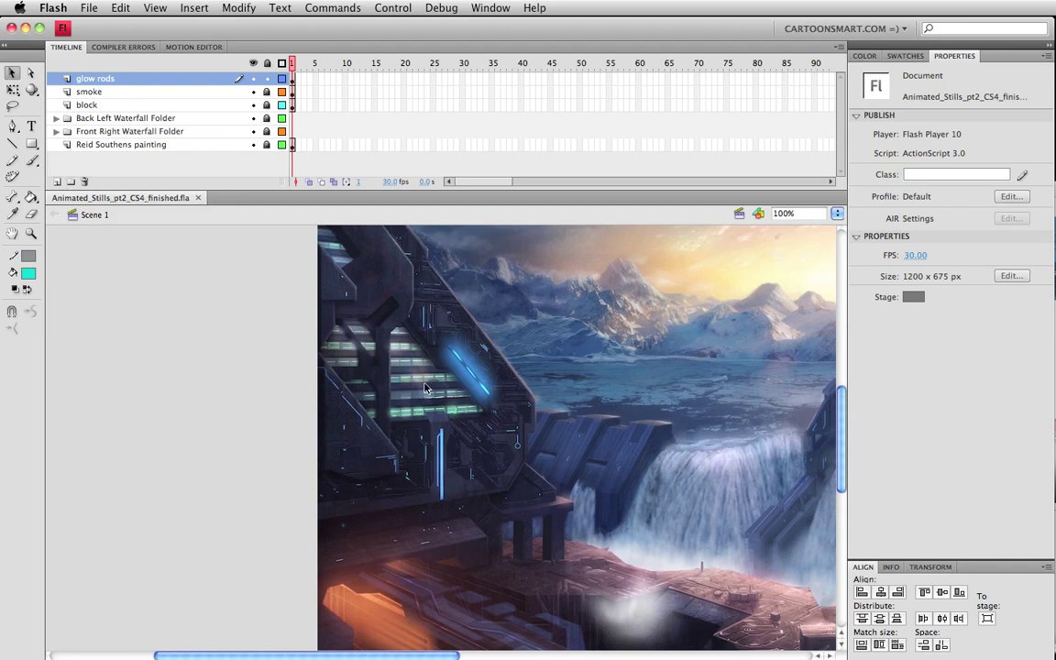
left_click(91, 80)
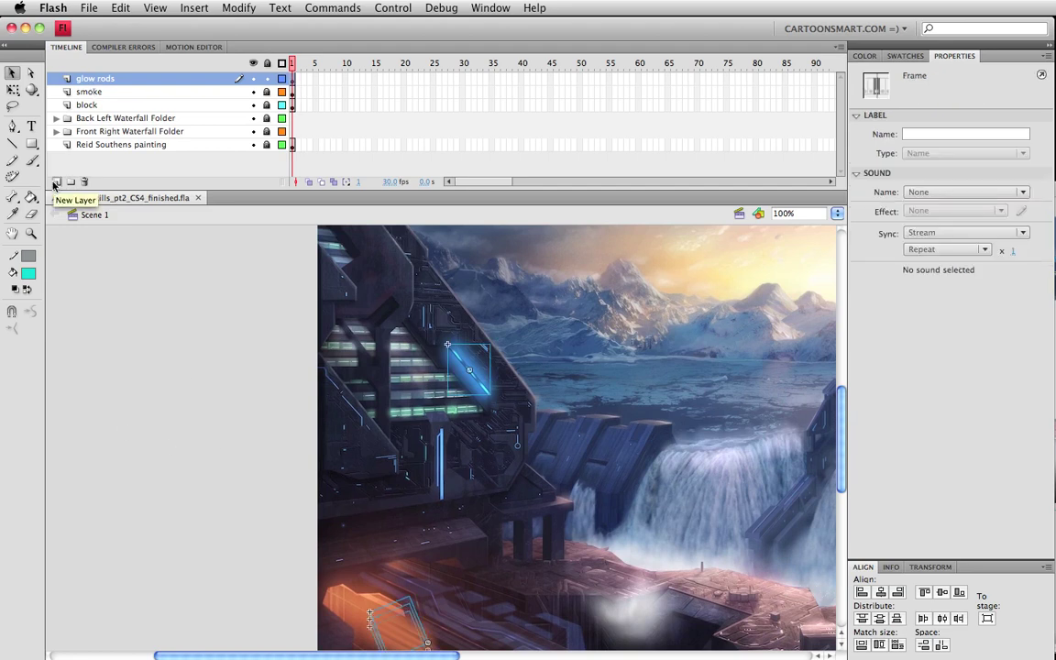
left_click(267, 79)
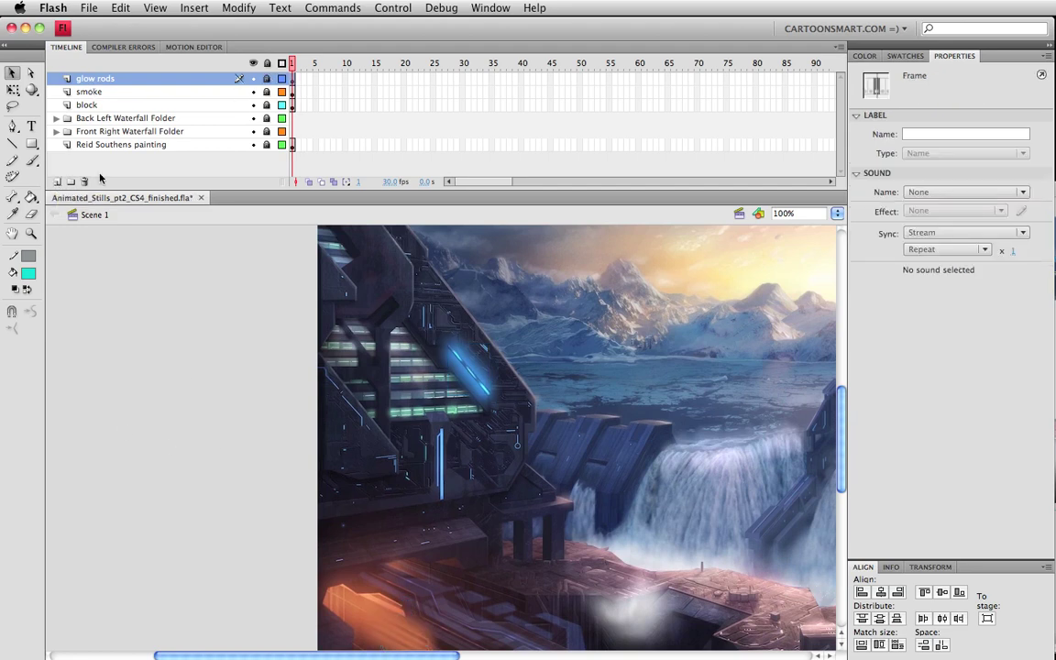
left_click(59, 181)
key("super+s")
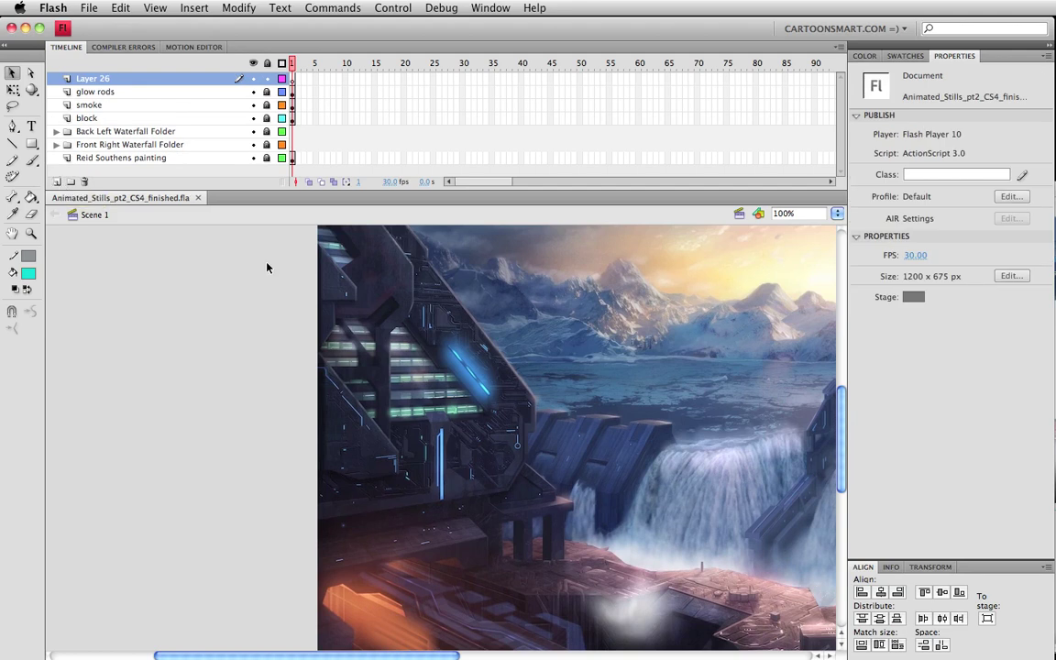
Step: Draw a thin horizontal rectangle about 210 by 11 px over the tower's window slats, filled with a white-to-black linear gradient
left_click(31, 144)
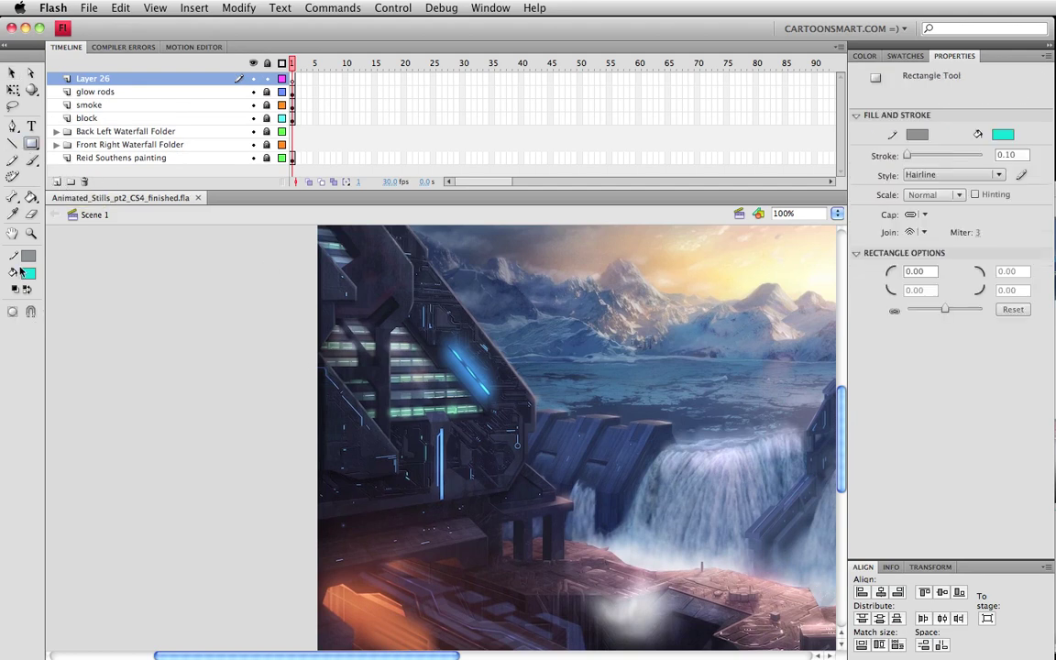
left_click(28, 274)
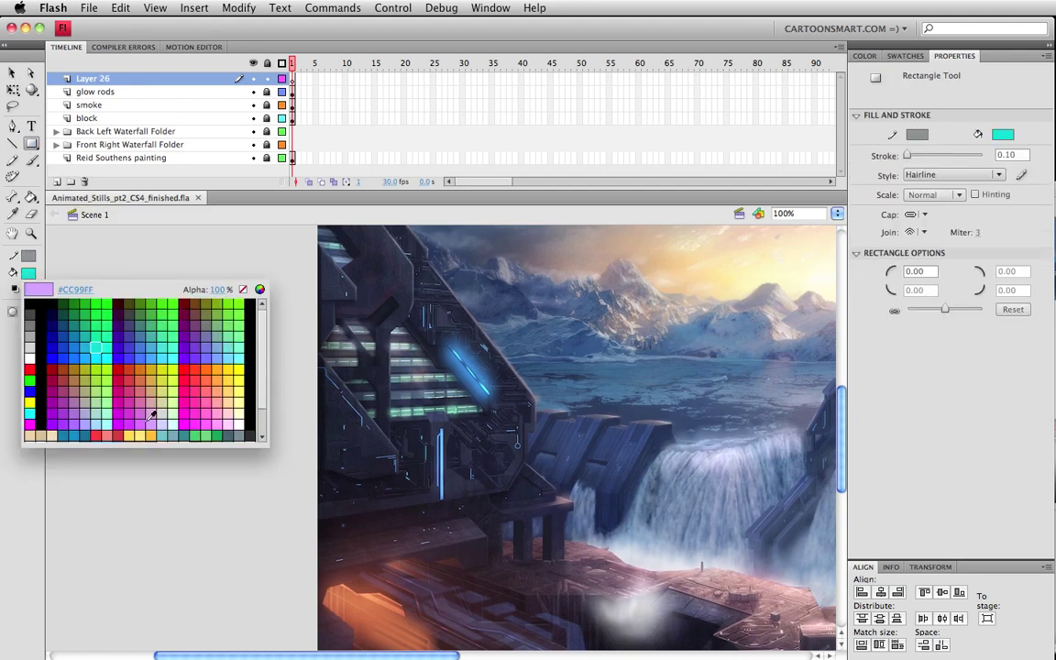
scroll(236, 312, "down", 3)
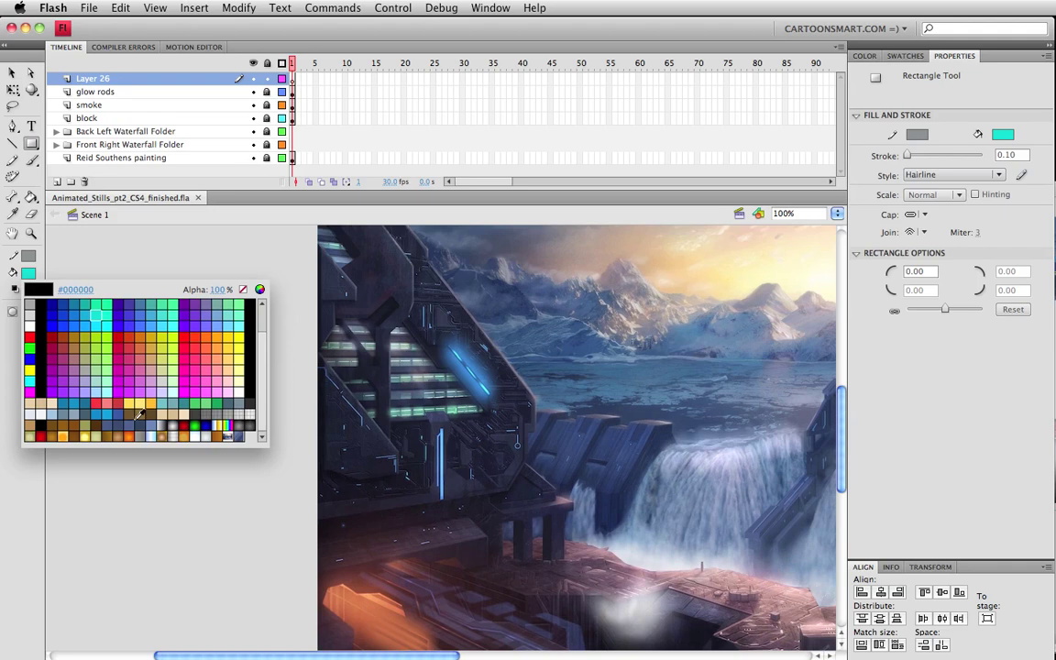
left_click(162, 420)
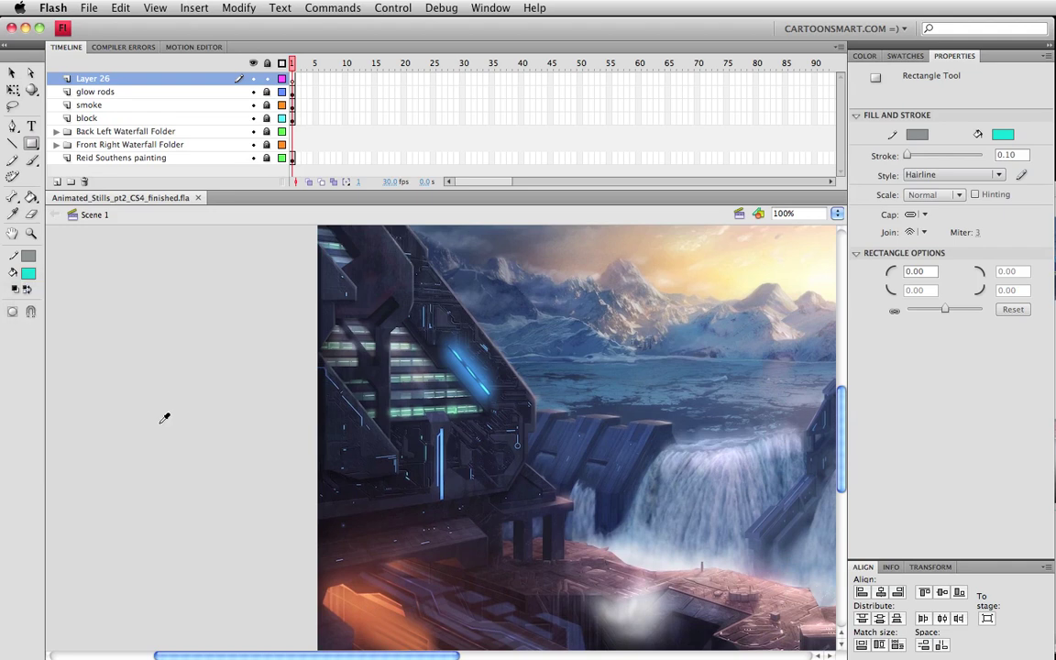
left_click(294, 83)
left_click_drag(391, 375, 541, 382)
key("v")
left_click(539, 381)
left_click(471, 339)
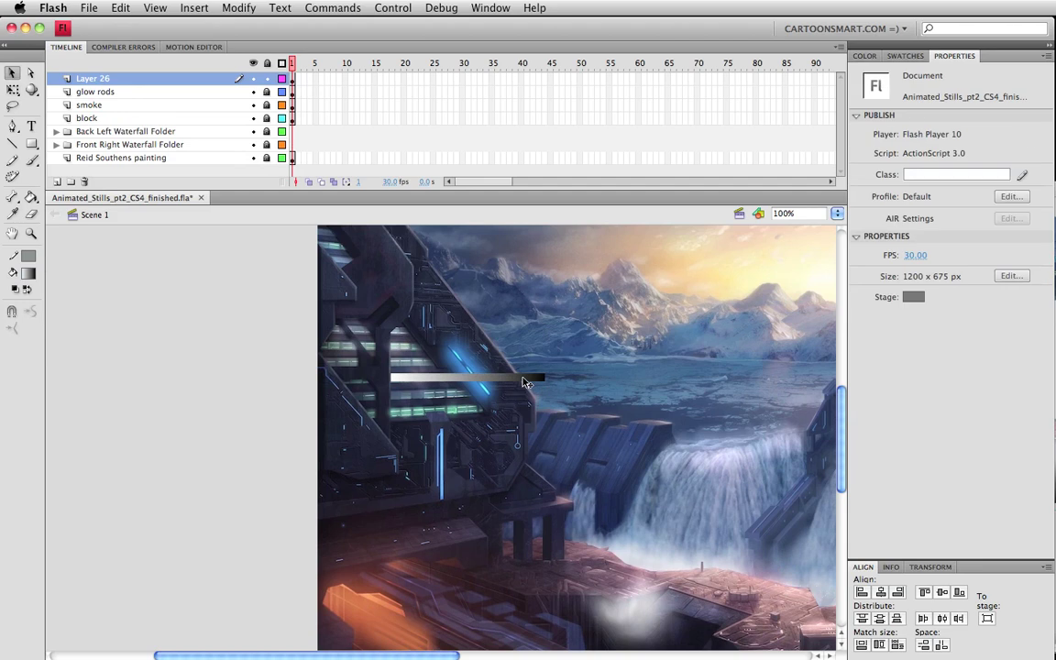
Step: Change the bar gradient's black end to white #FFFFFF at 0% alpha, and save the file
left_click(468, 376)
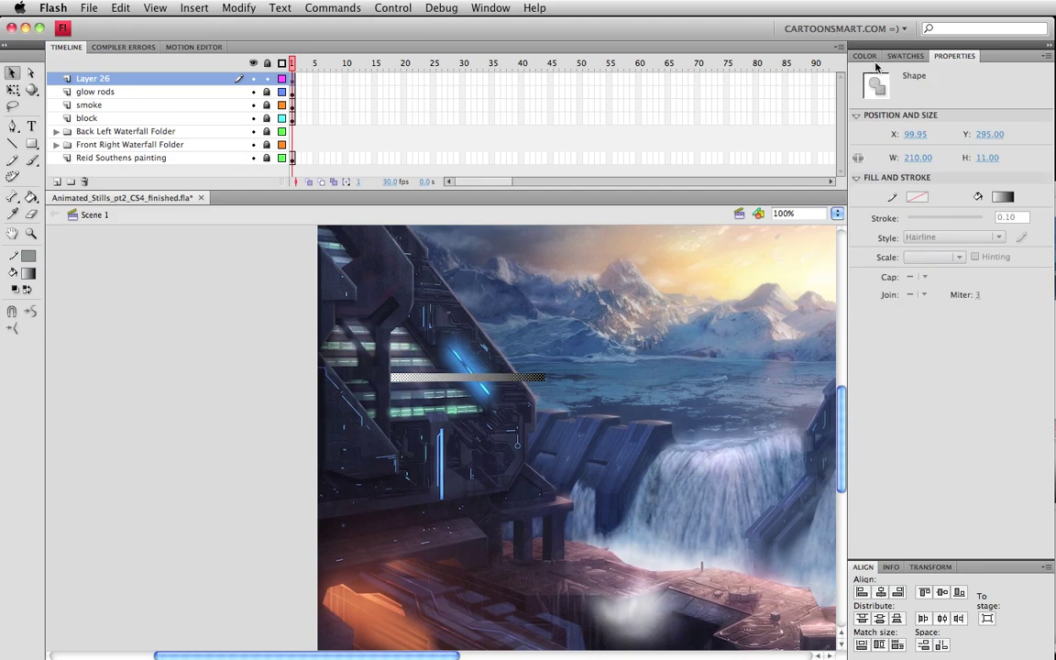
key("shift+F9")
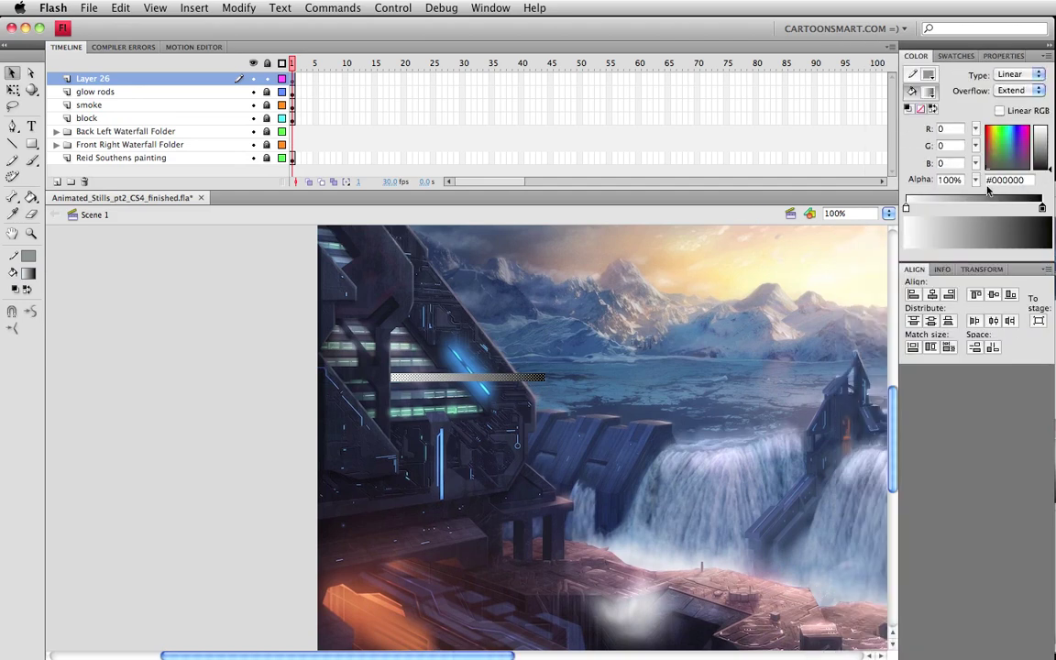
left_click_drag(976, 181, 985, 337)
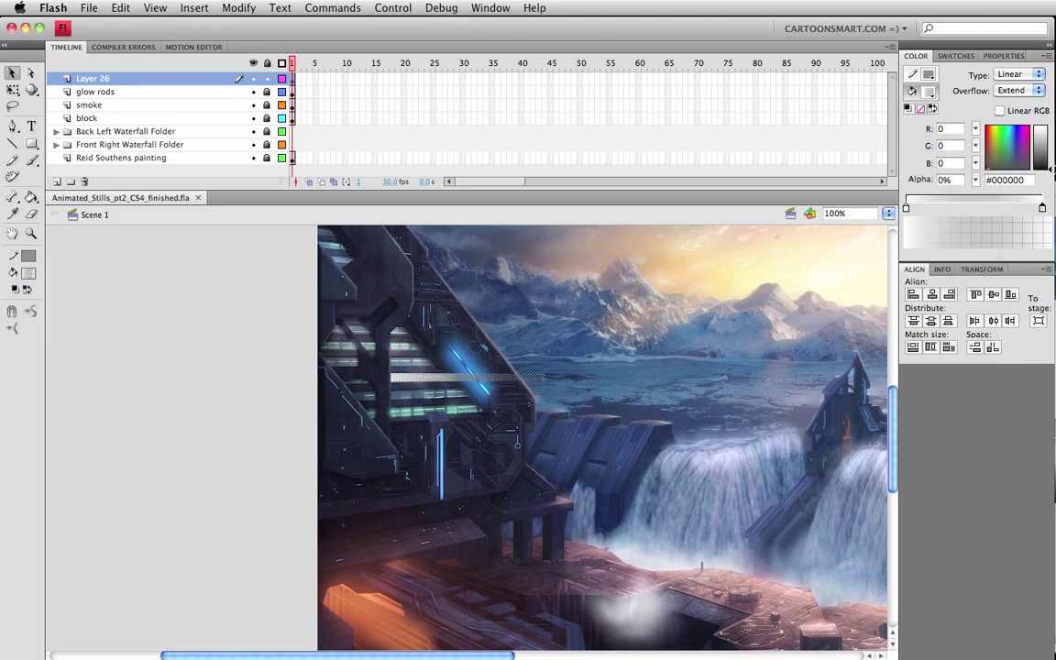
left_click(1042, 126)
key("super+s")
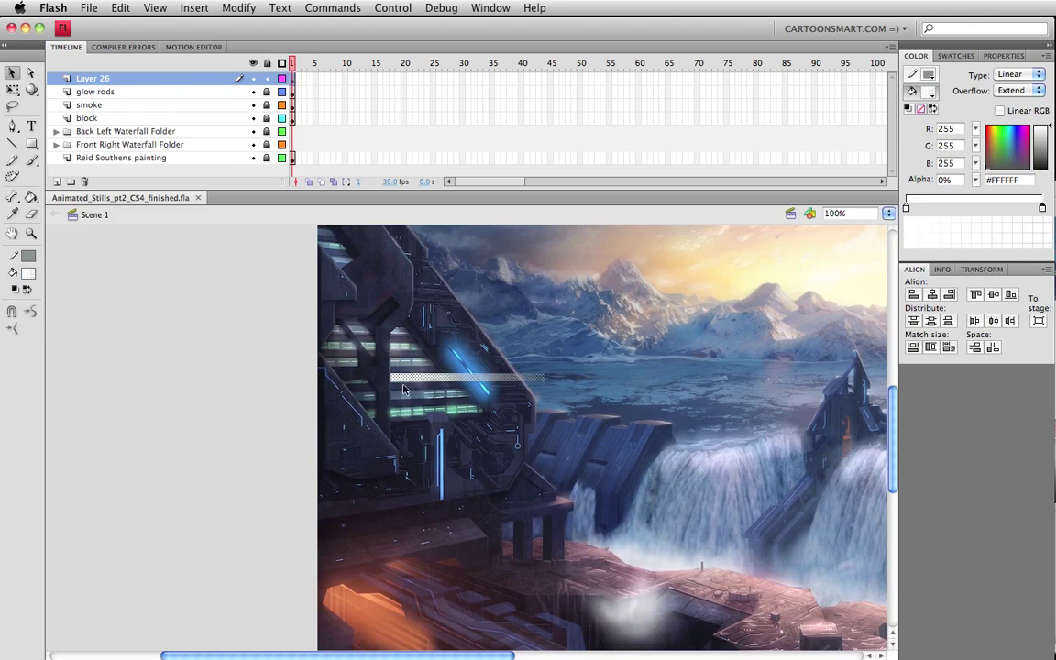
Step: Paste three copies of the gradient bar in place and space them evenly upward over the window slats
key("super+c")
key("super+shift+v")
key("shift+Up")
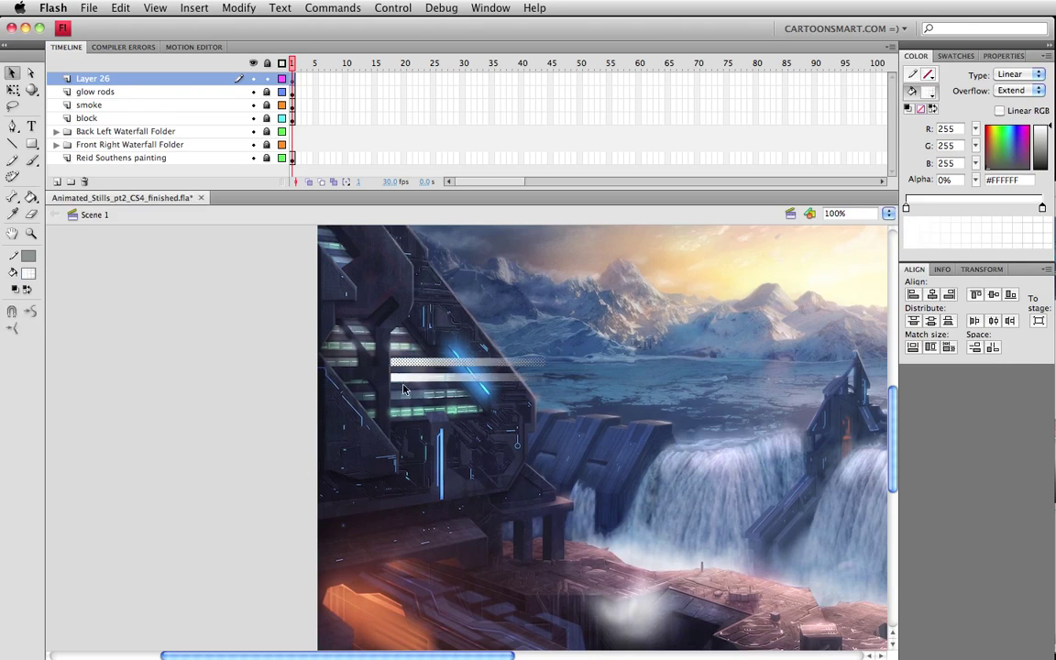
key("super+shift+v")
key("shift+Up")
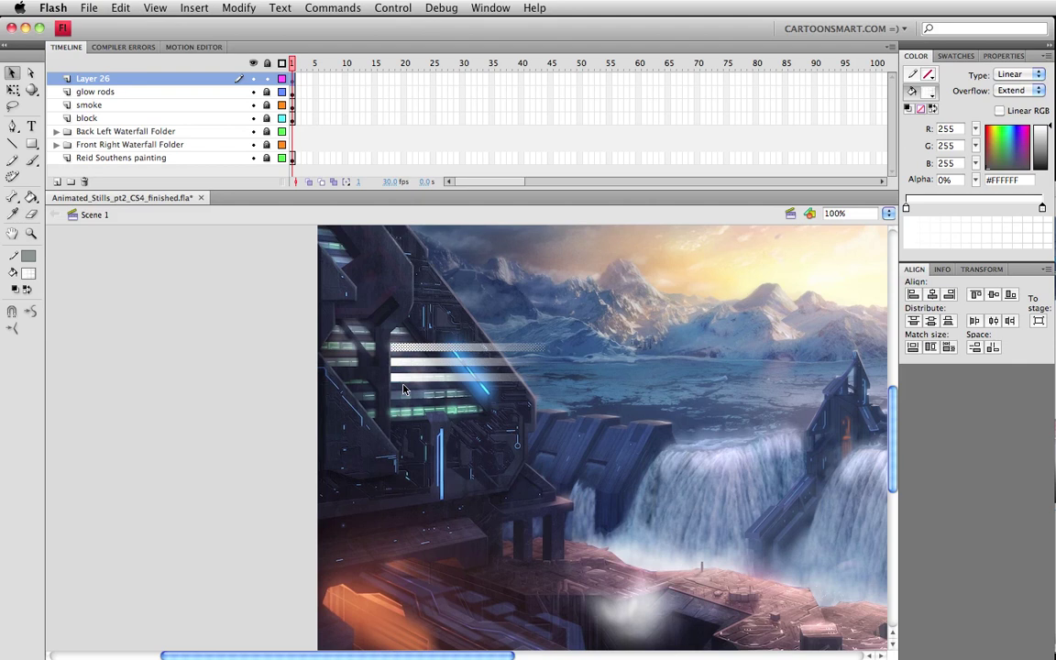
key("super+shift+v")
key("shift+Up")
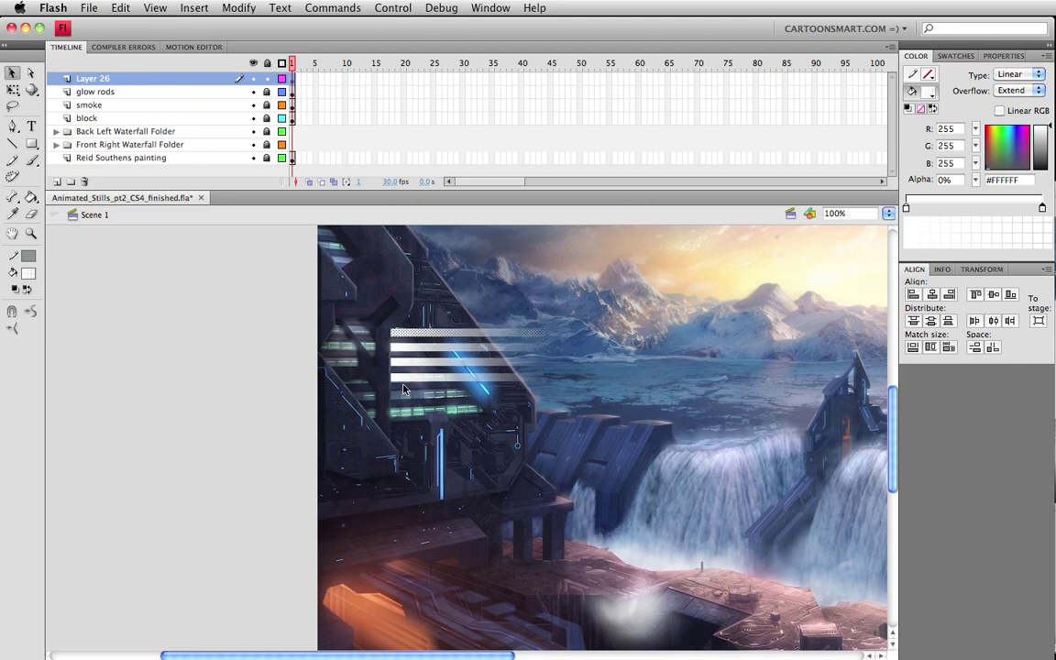
Step: Paste two more gradient bars in place and move them below the original over the lower window slats
key("super+shift+v")
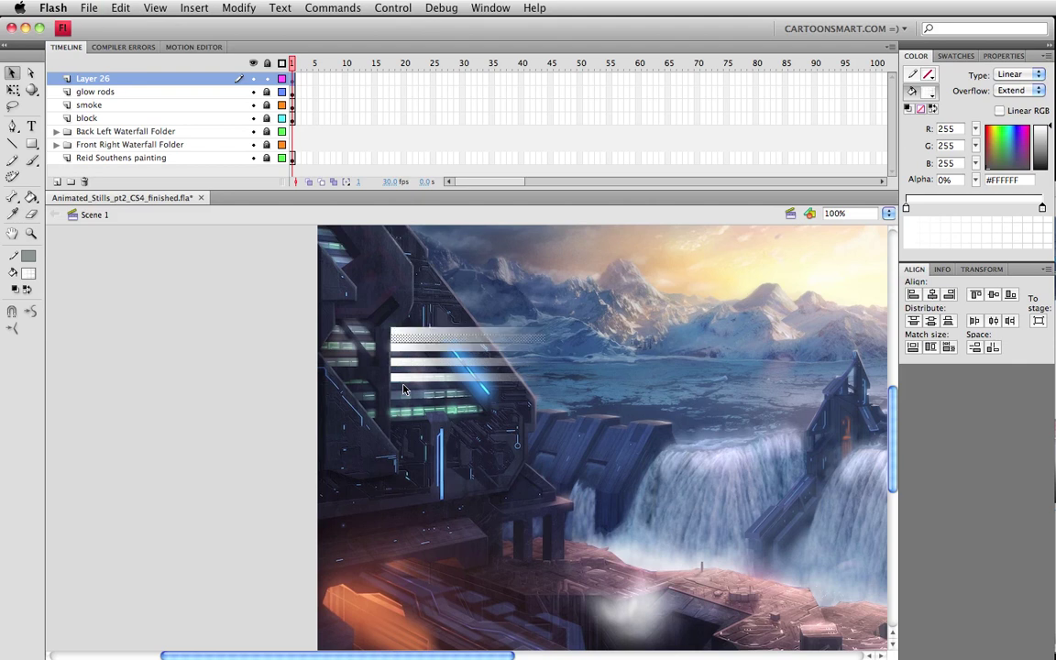
key("shift+Down")
key("shift+Down")
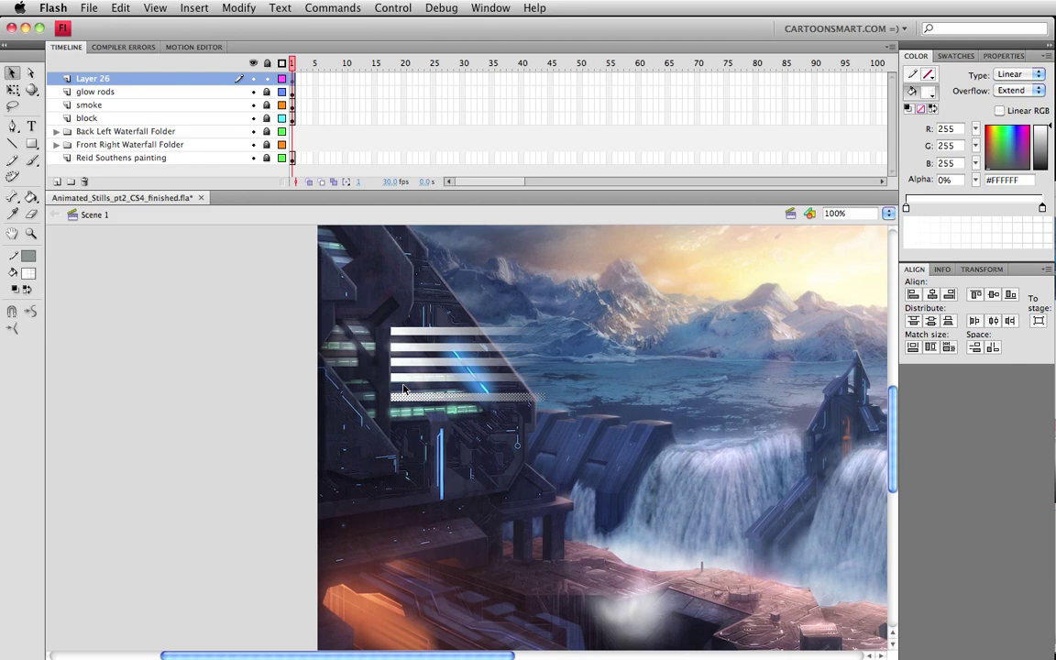
key("super+shift+v")
key("shift+Down")
key("shift+Down")
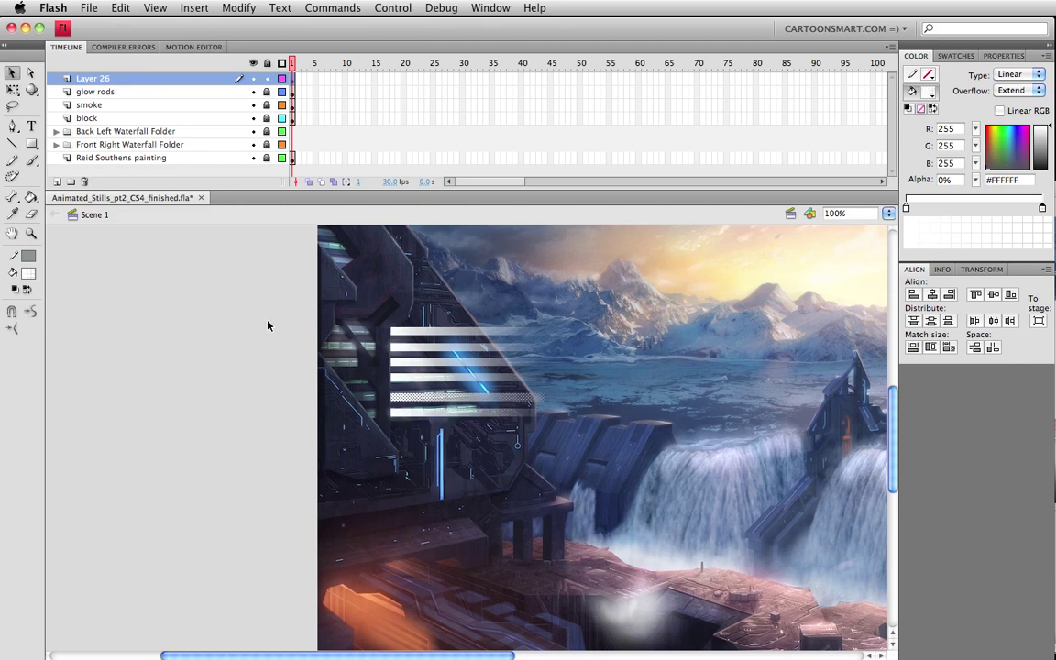
Step: Select all six gradient bars and stretch them wider toward the right with Free Transform
left_click_drag(163, 306, 542, 437)
key("q")
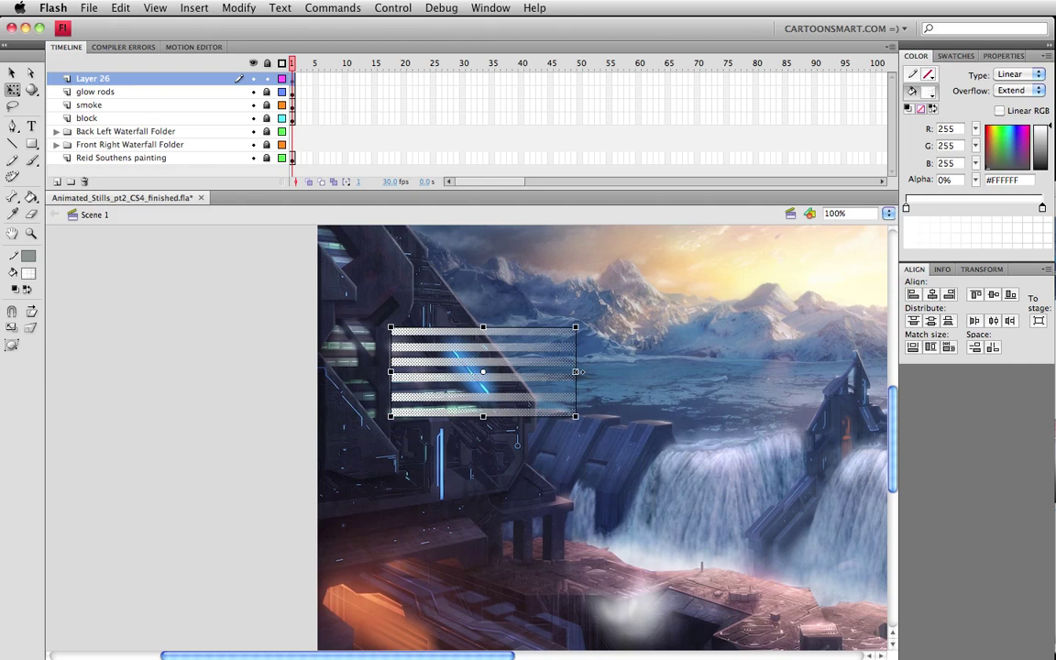
left_click_drag(545, 371, 585, 371)
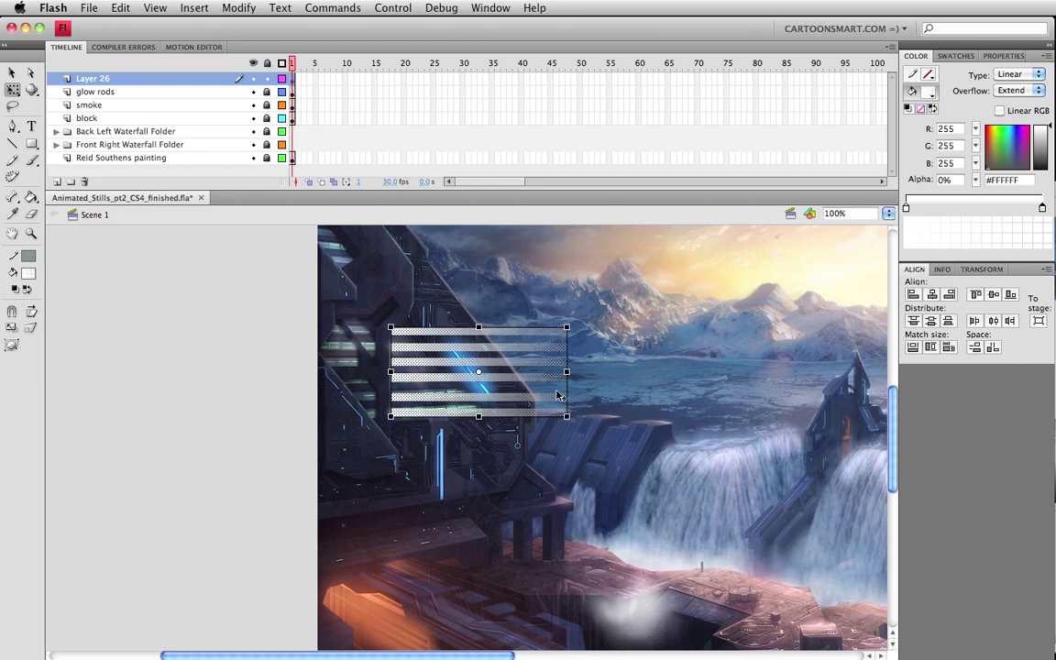
Step: Select all six gradient bars and convert them to a movie clip symbol named light_beams
key("v")
left_click_drag(277, 309, 648, 439)
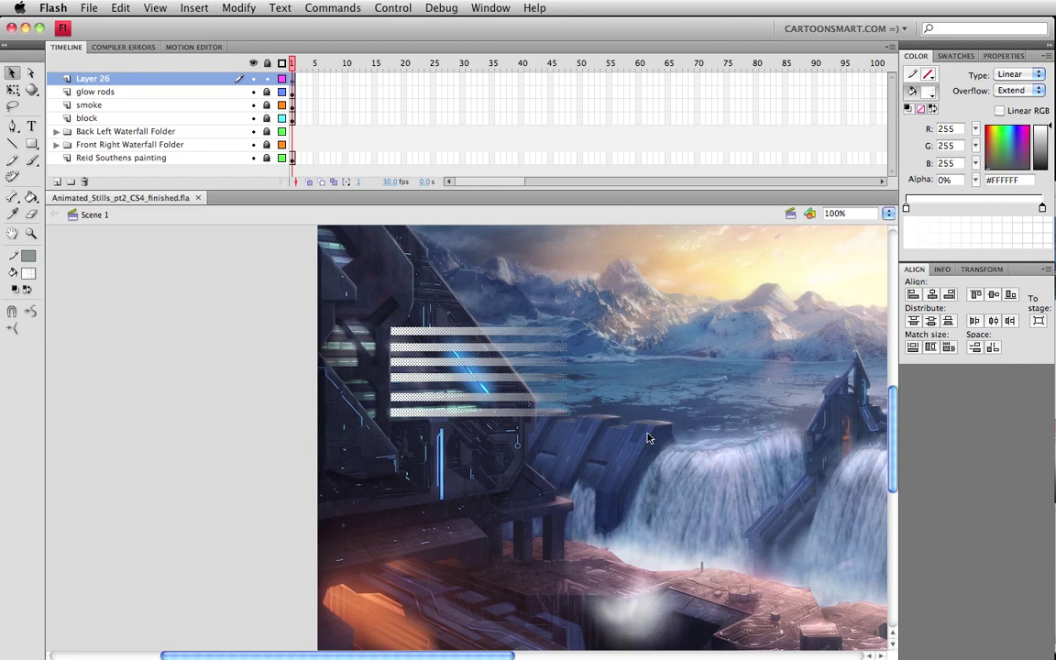
key("F8")
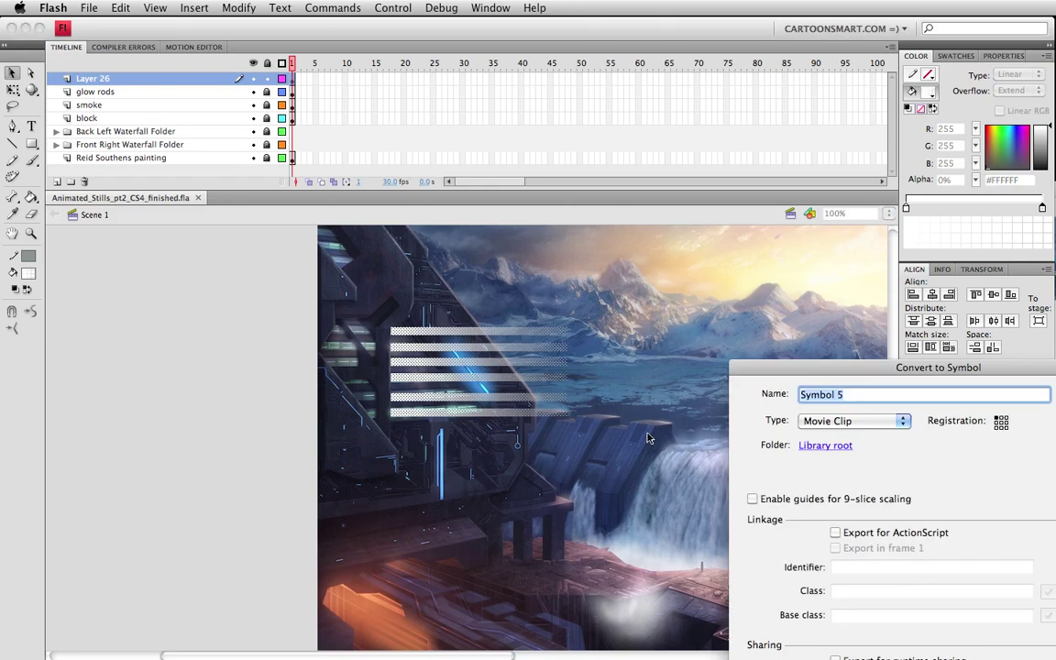
type("light_beams")
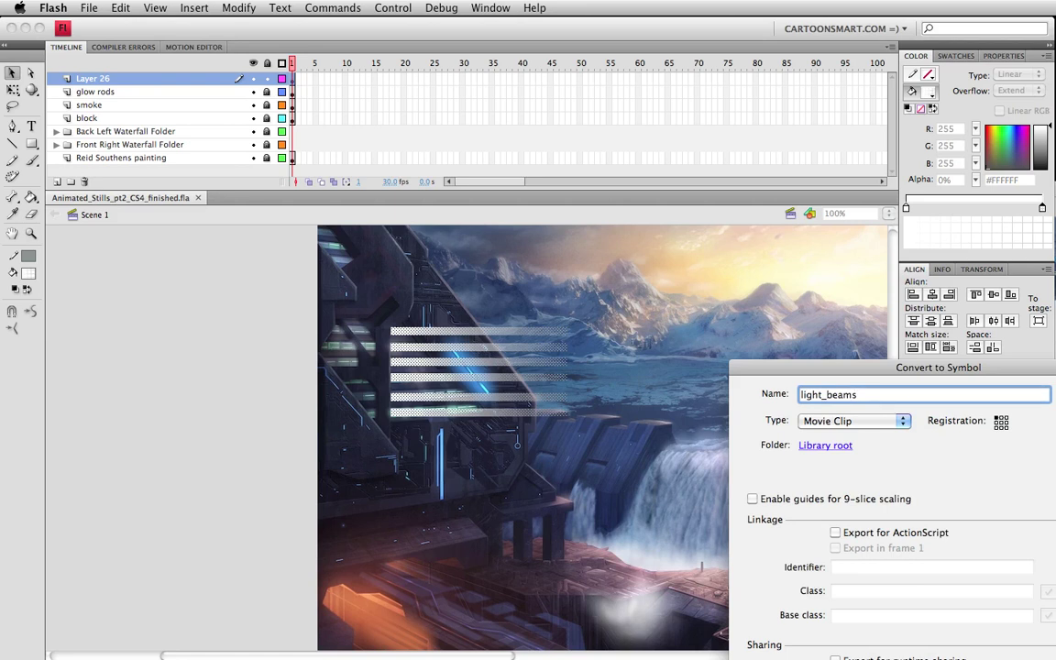
key("Return")
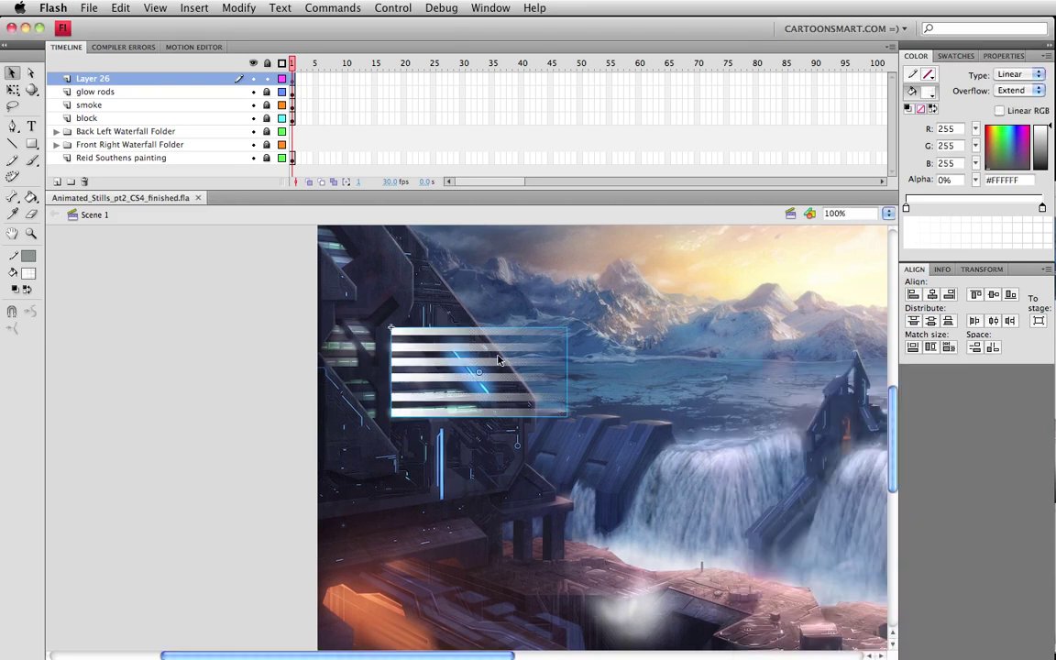
Step: Duplicate the light_beams clip onto the empty area beside the stage, move the copy in place to a new layer, and save
left_click_drag(498, 360, 182, 356)
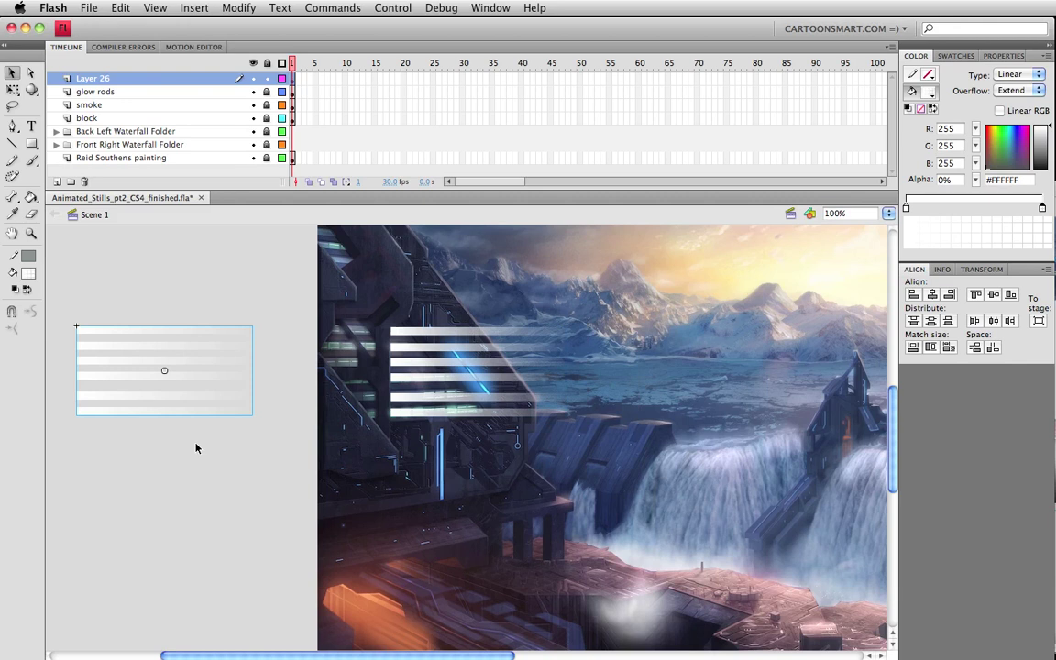
key("super+s")
key("super+x")
left_click(56, 182)
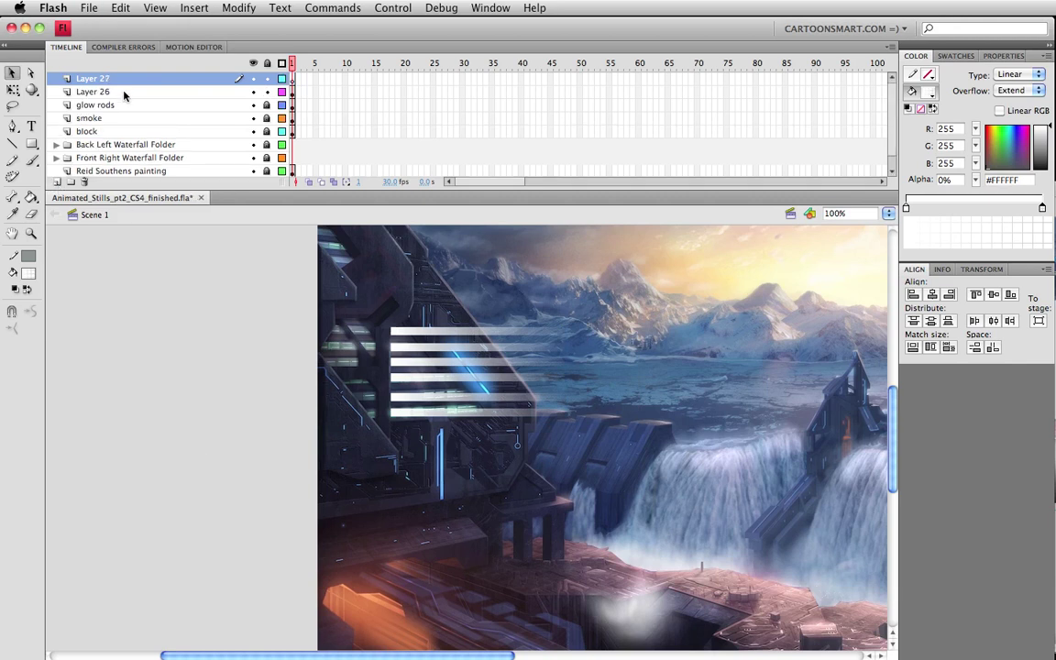
key("super+shift+v")
left_click(216, 260)
key("super+s")
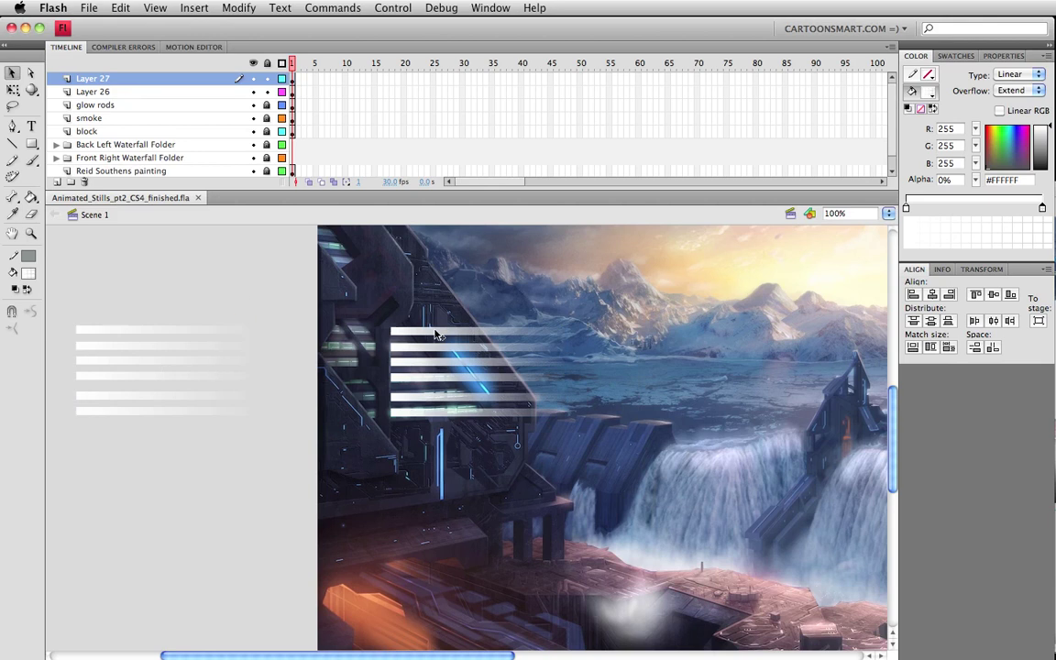
Step: Skew the on-stage light_beams clip with Free Transform so the beams slope down away from the tower to 260 px high, and save
left_click(437, 336)
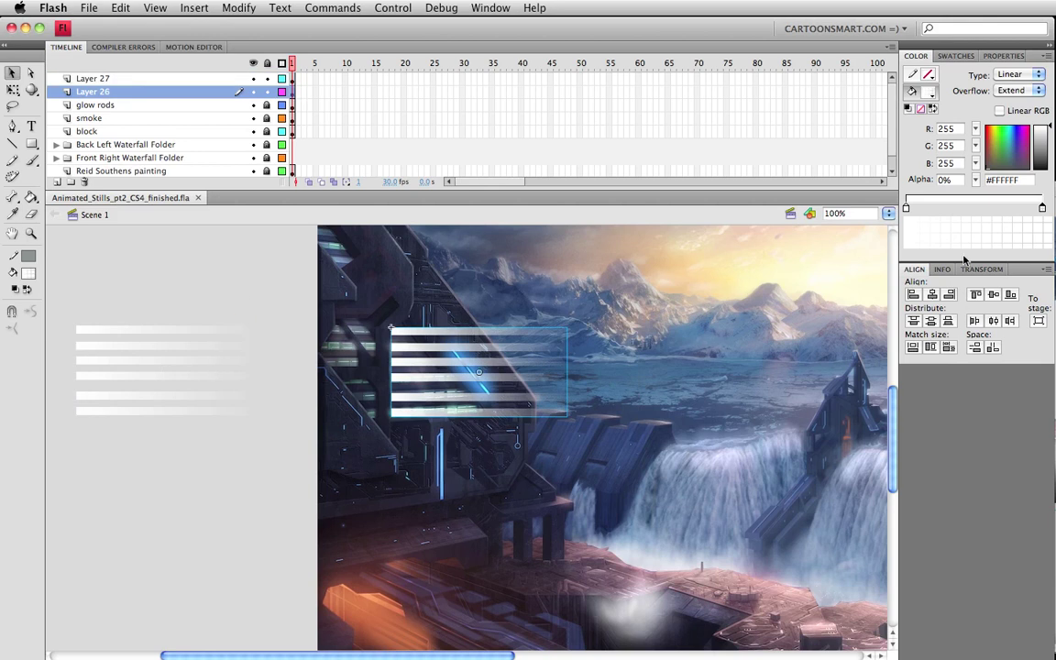
key("super+F3")
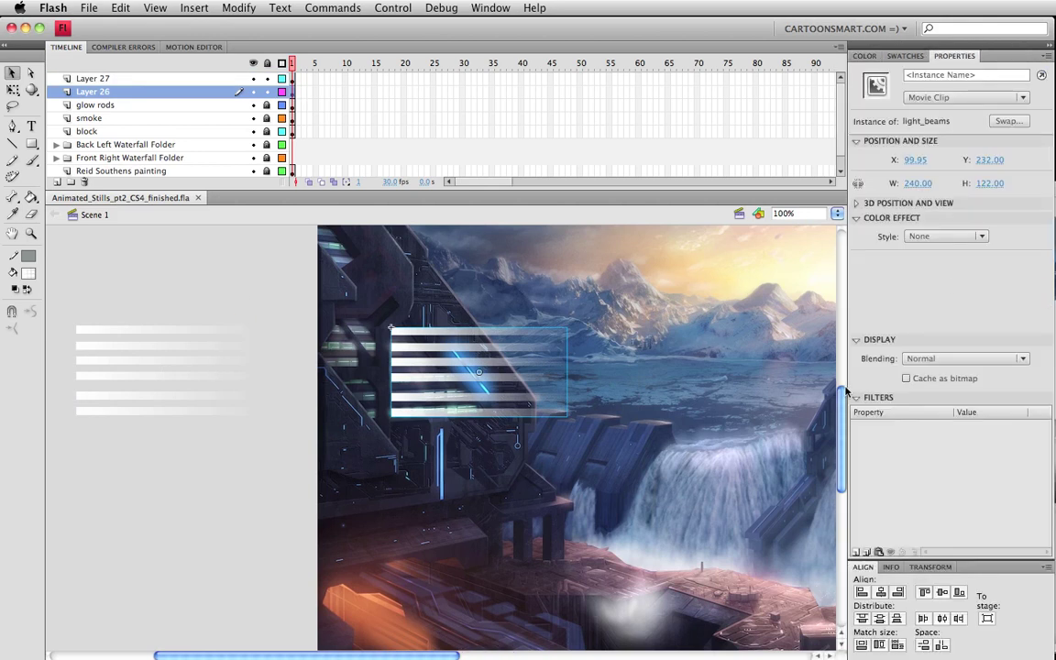
key("q")
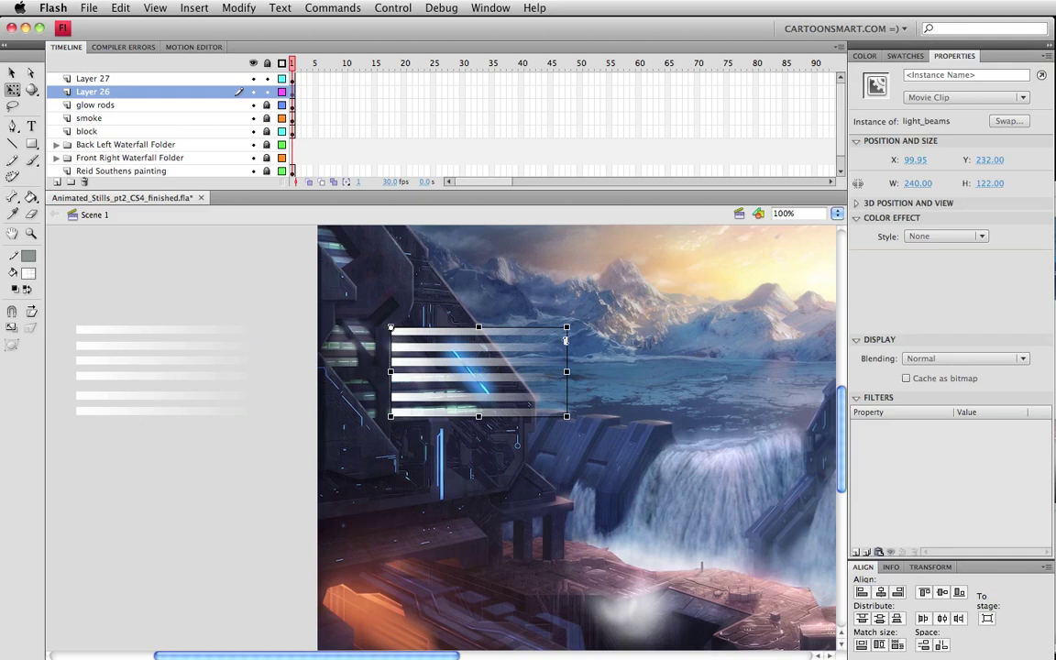
left_click_drag(566, 340, 581, 449)
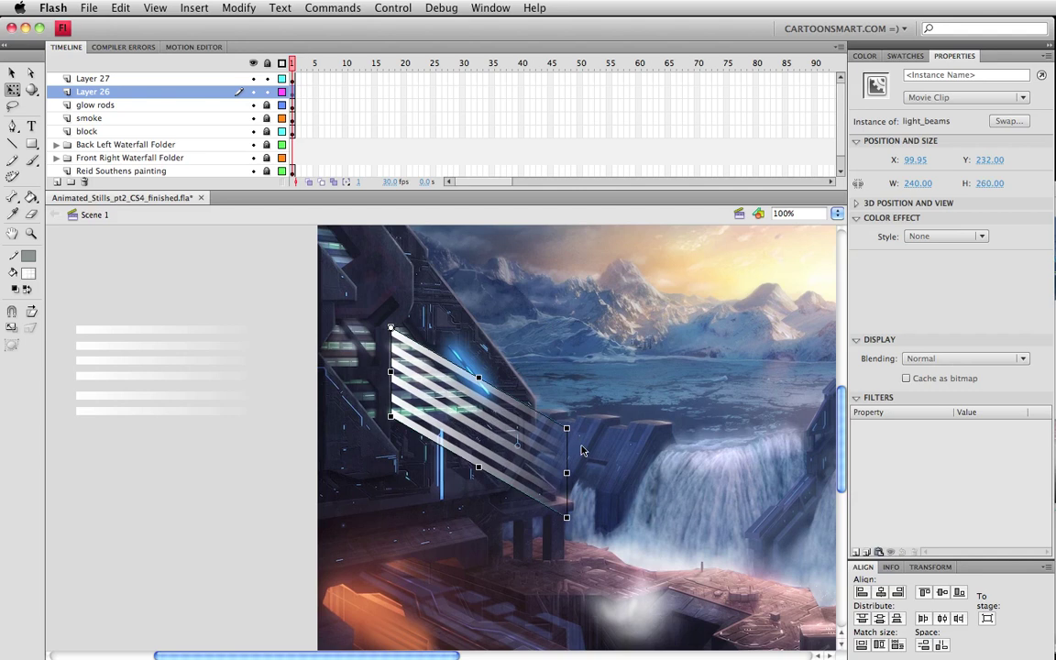
key("super+s")
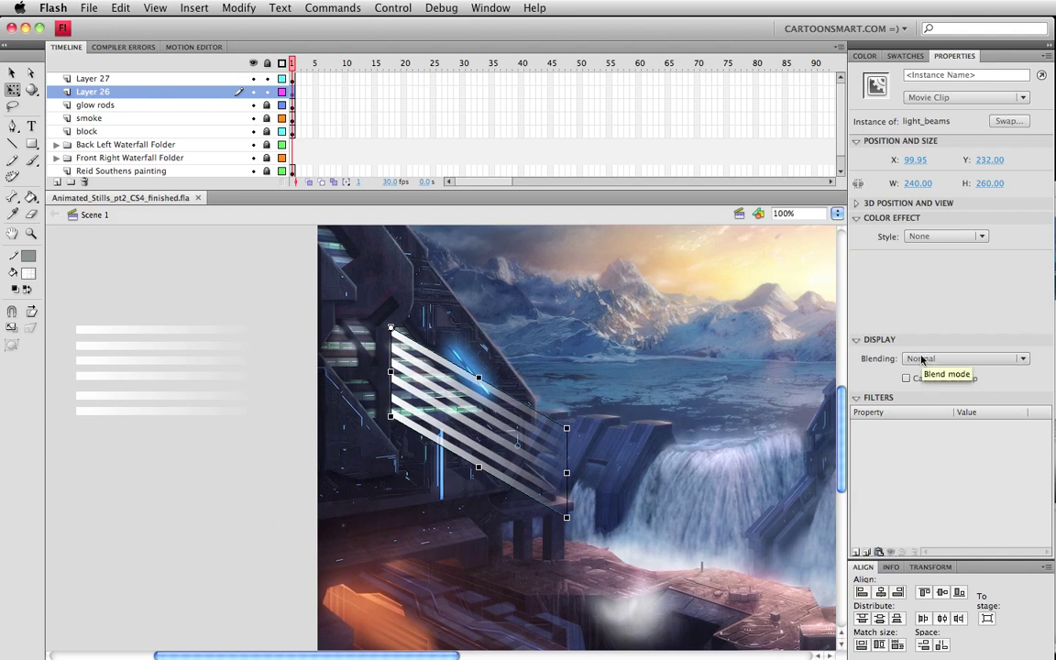
Step: Break apart the spare light_beams copy beside the stage into plain shapes
left_click(219, 442)
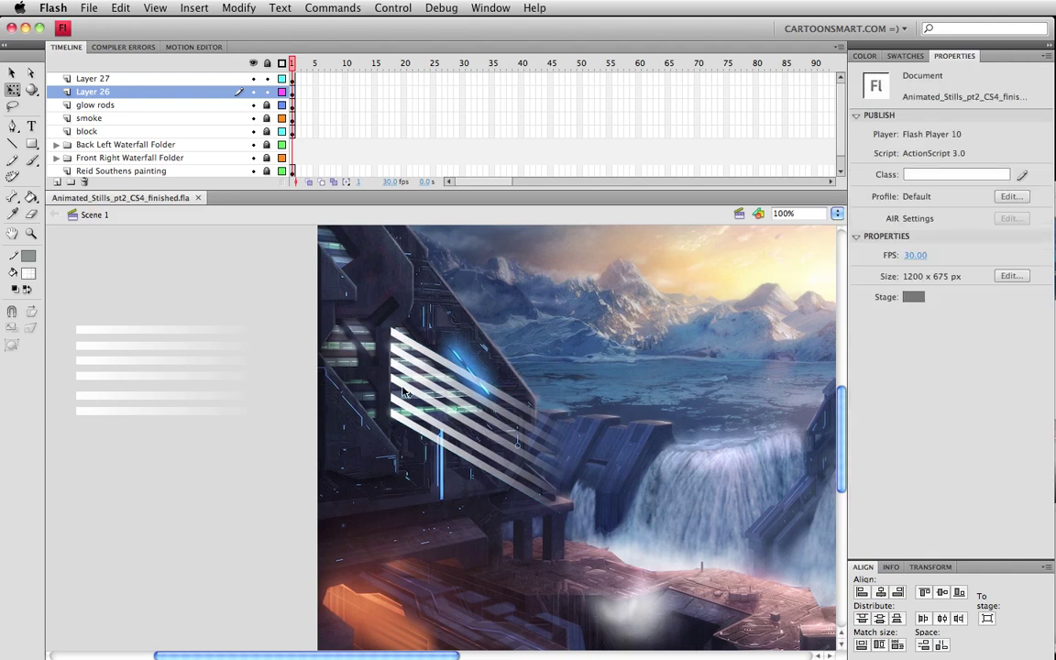
left_click(412, 401)
left_click(165, 371)
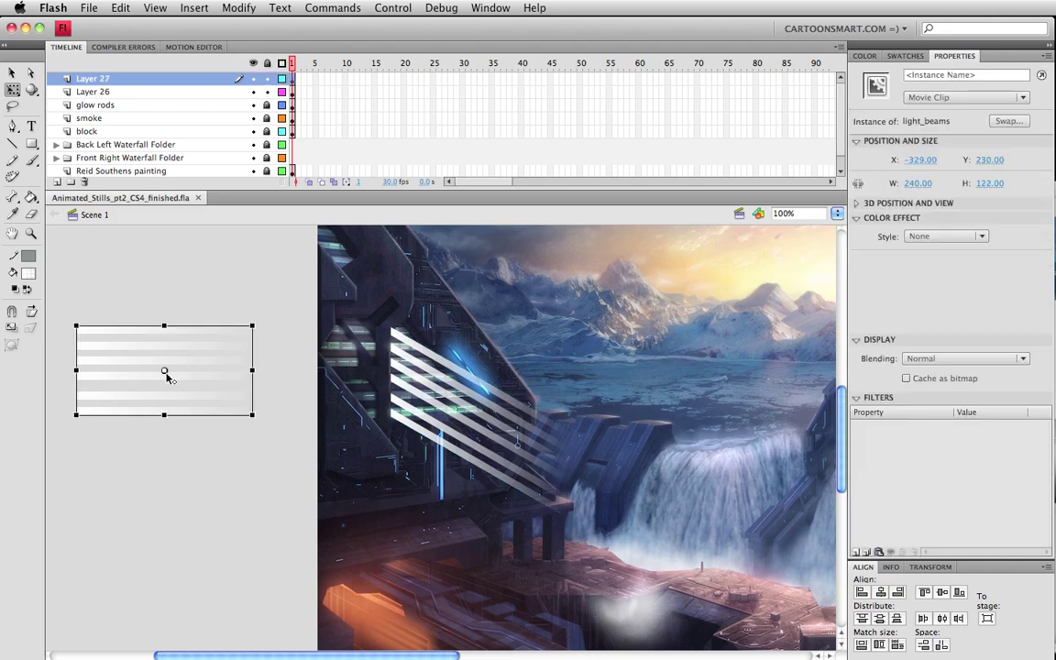
left_click(193, 7)
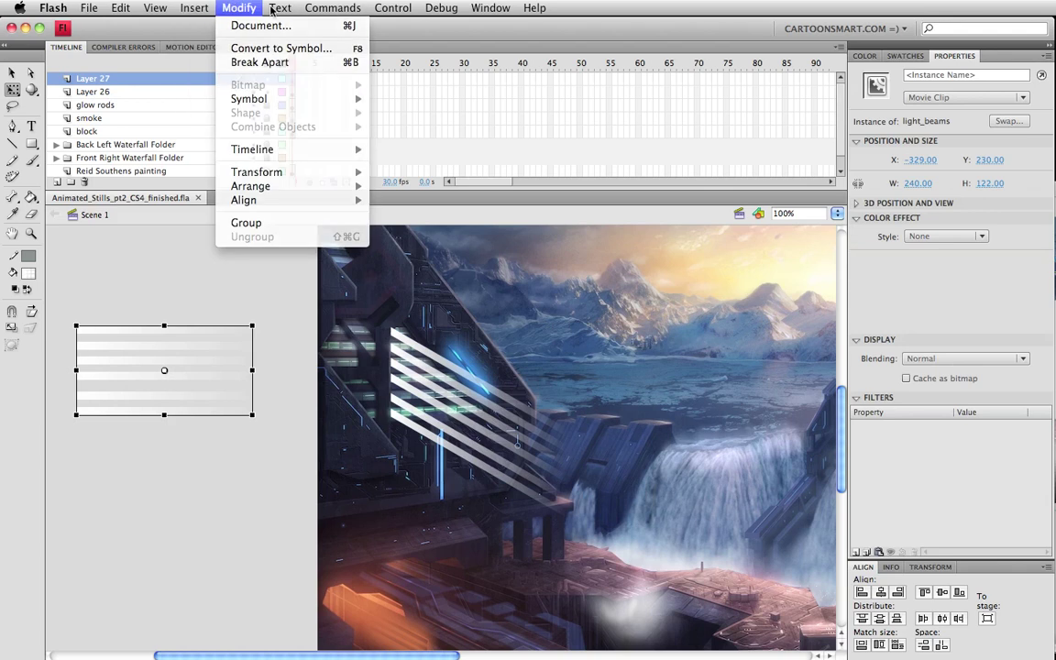
left_click(175, 280)
key("super+b")
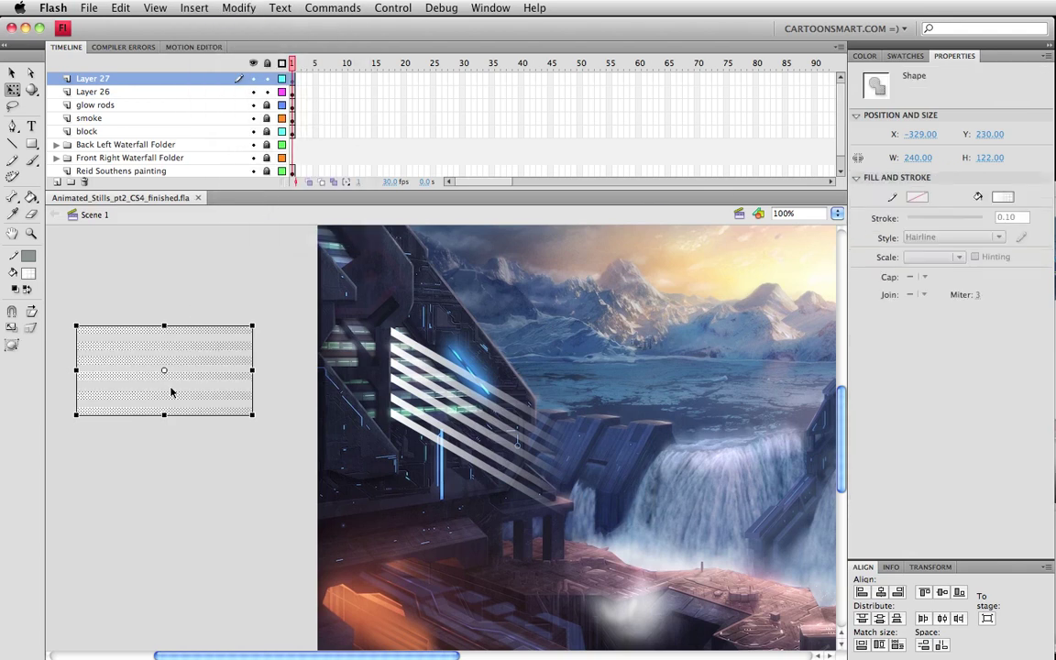
left_click(286, 337)
Step: Open the skewed light_beams clip for editing and insert keyframes at frames 89 and 41
left_click(394, 330)
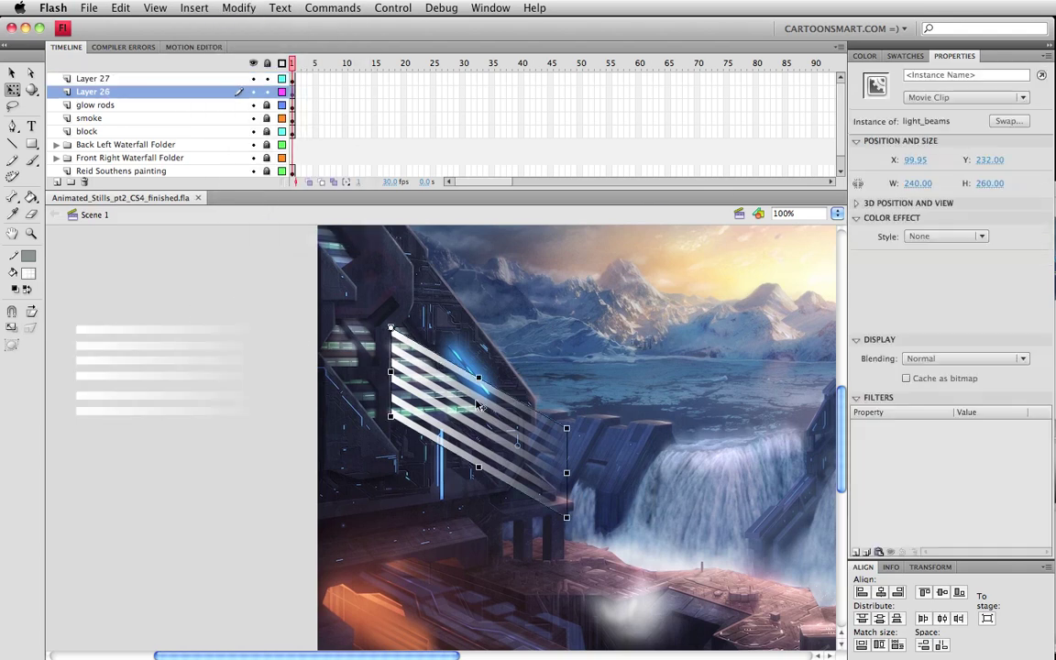
key("v")
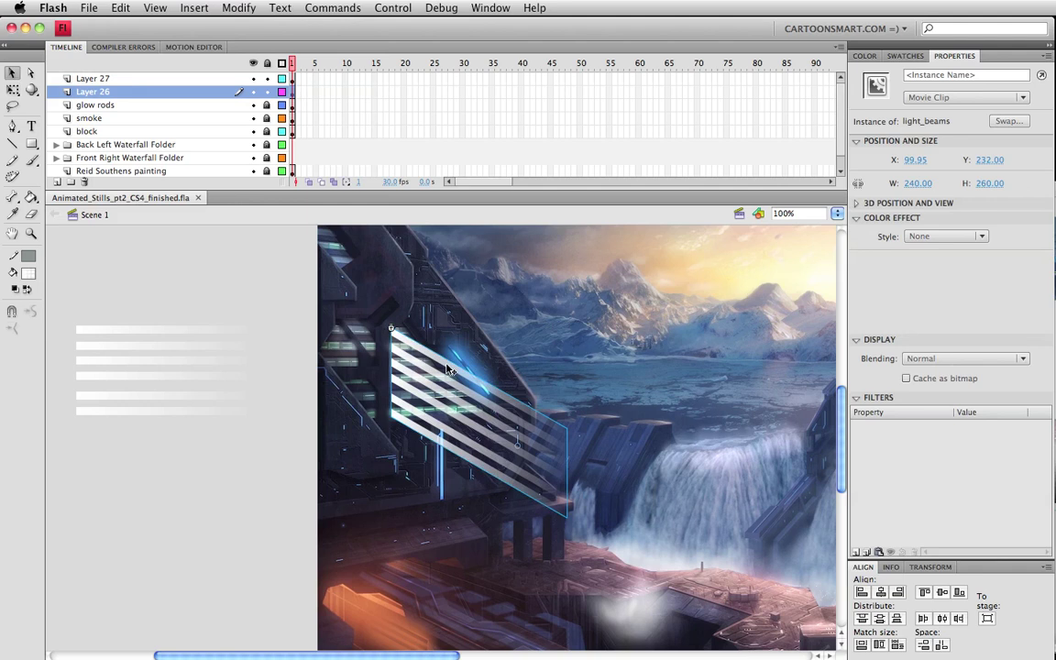
double_click(450, 371)
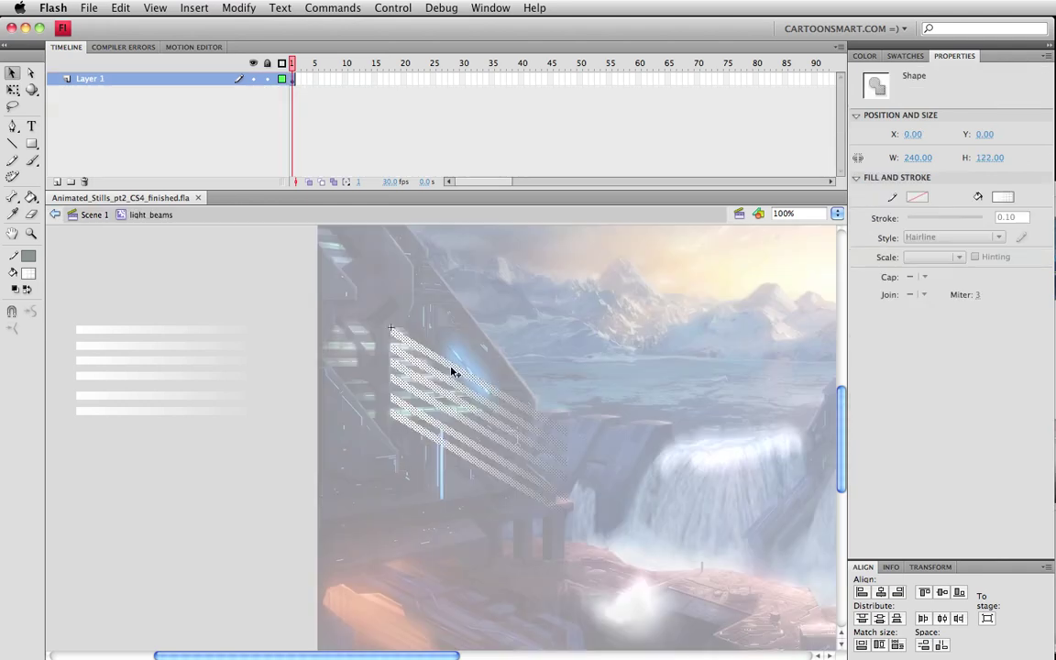
left_click(780, 80)
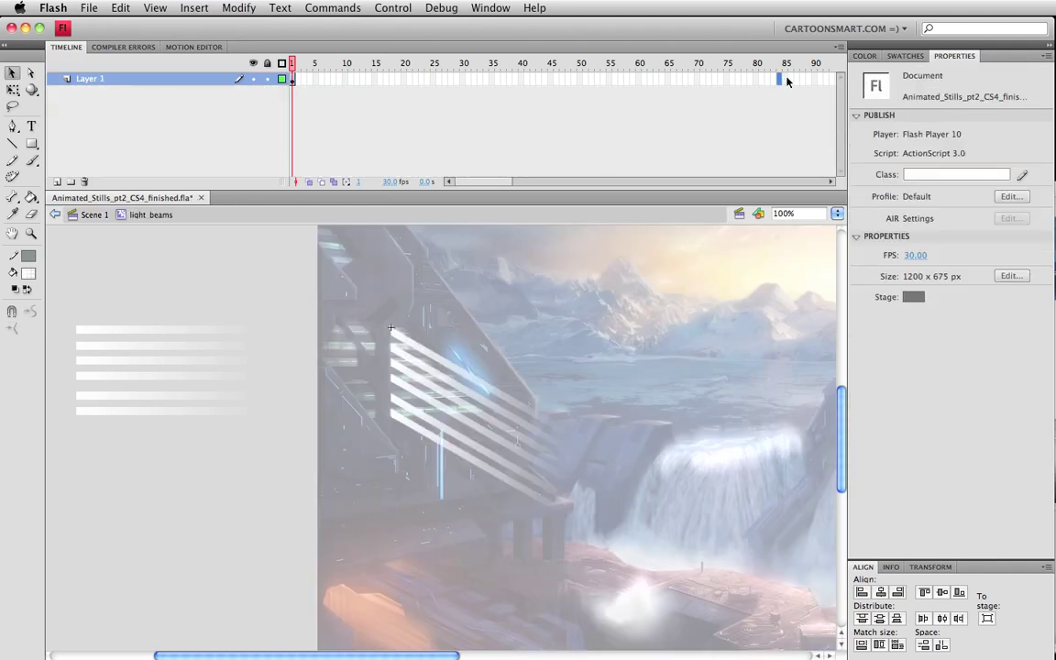
left_click(811, 81)
key("F6")
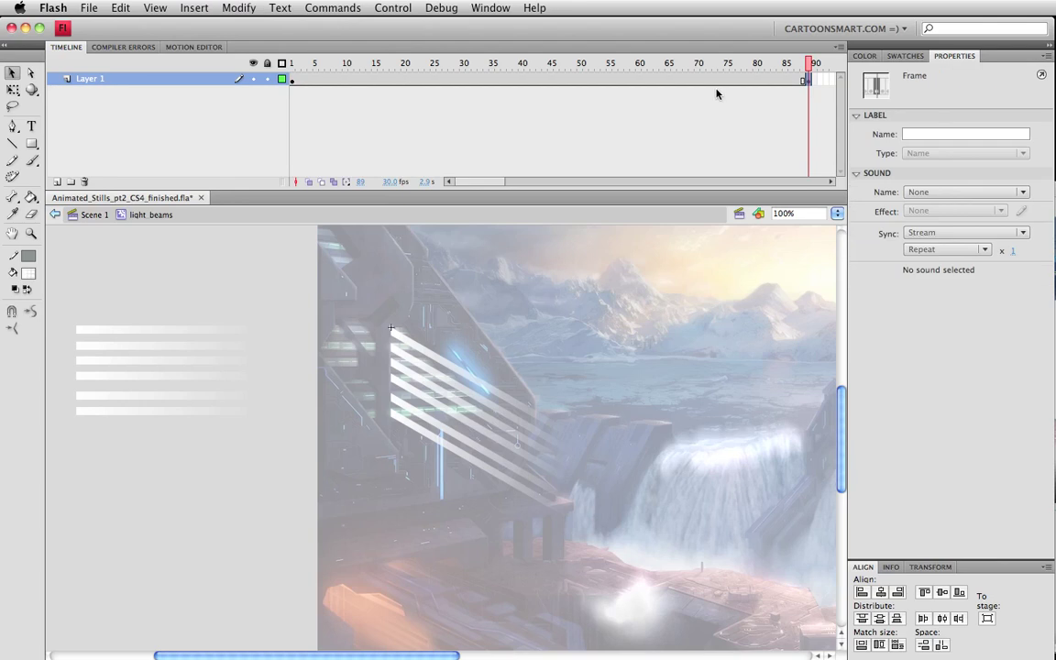
left_click(526, 80)
key("F6")
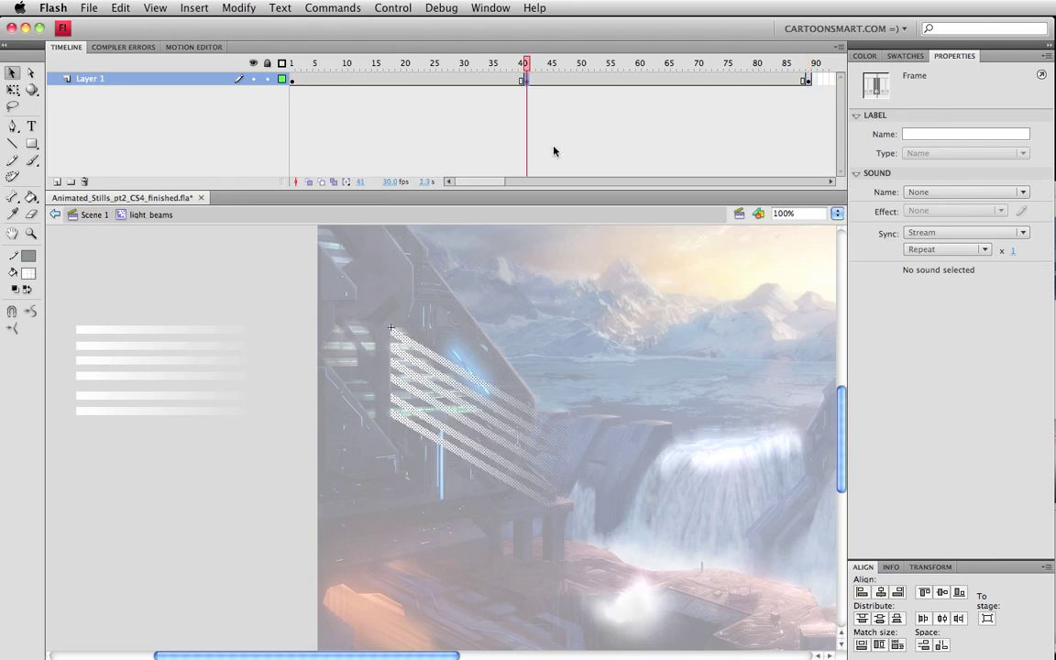
Step: Create shape tweens across both spans between the three keyframes of the light_beams clip, and save the file
left_click_drag(467, 81, 609, 80)
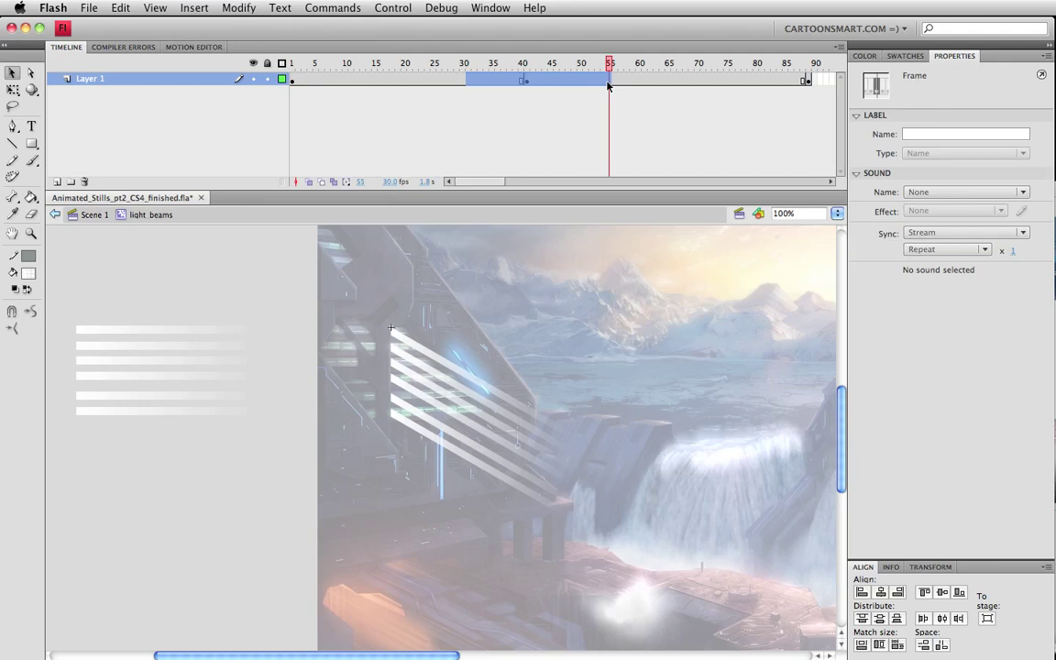
right_click(532, 85)
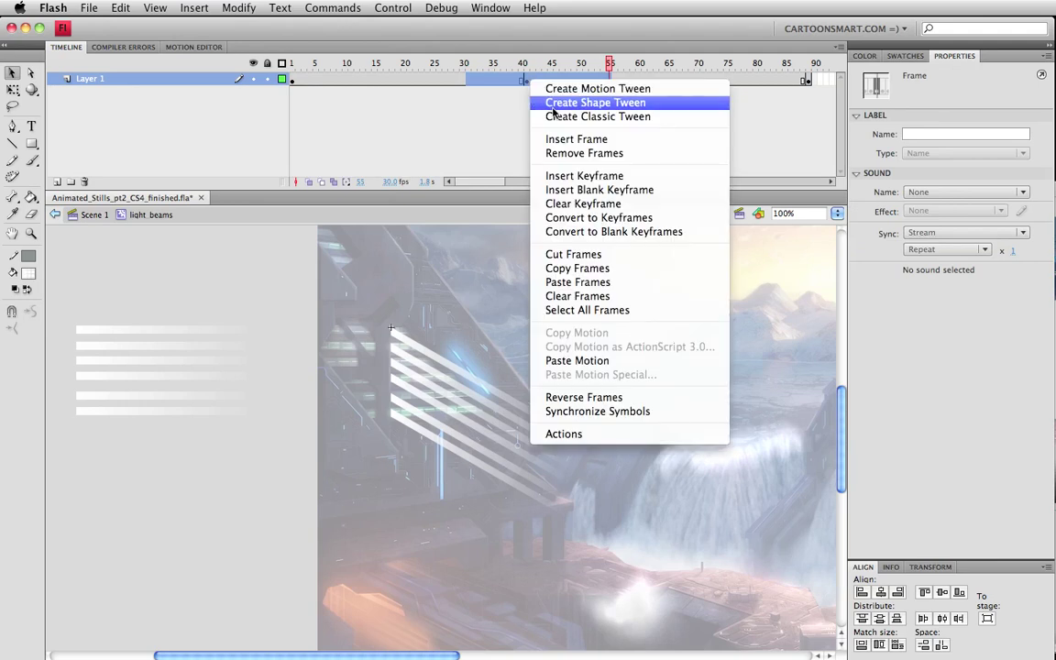
left_click(552, 106)
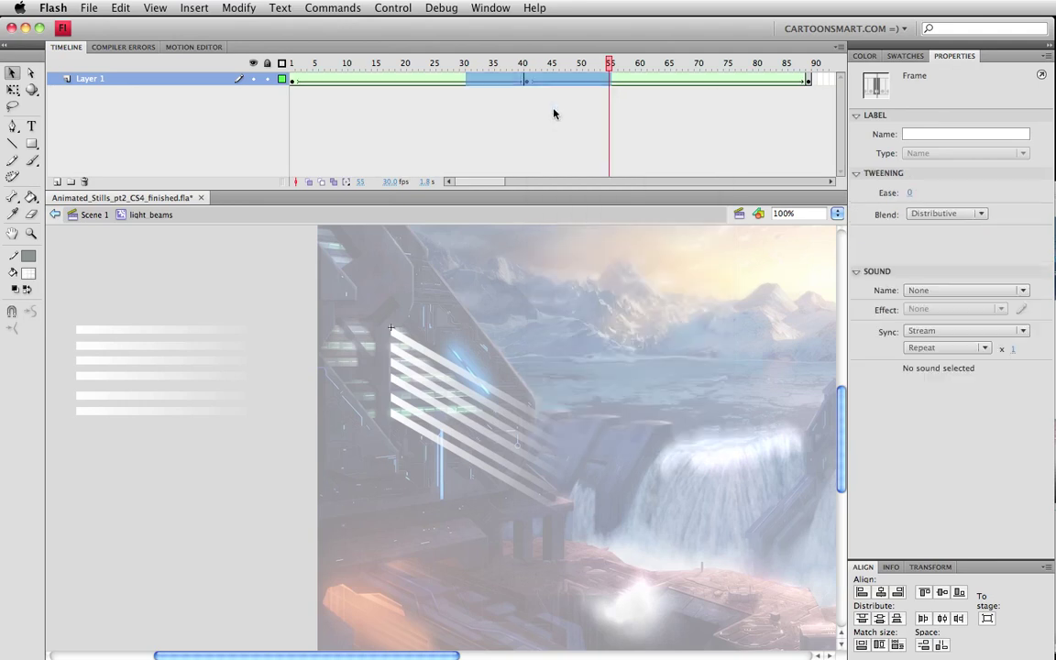
left_click(498, 96)
key("super+s")
Step: At frame 41, reshape the second and third light bars by moving their edges, and scrub the timeline to check the tween
left_click(530, 67)
left_click(464, 436)
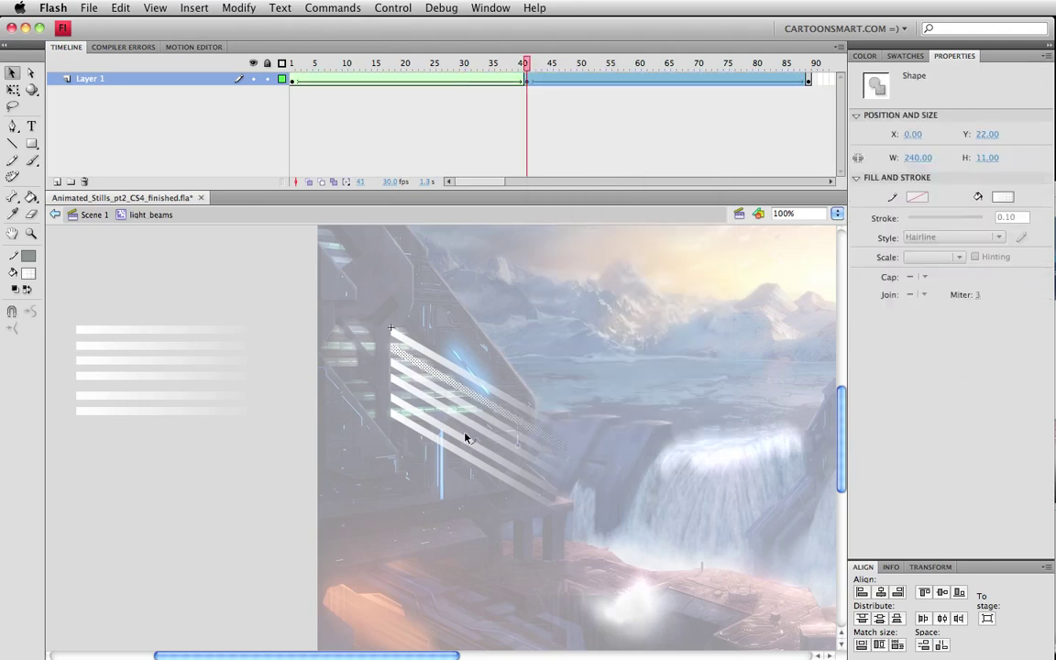
left_click(451, 348)
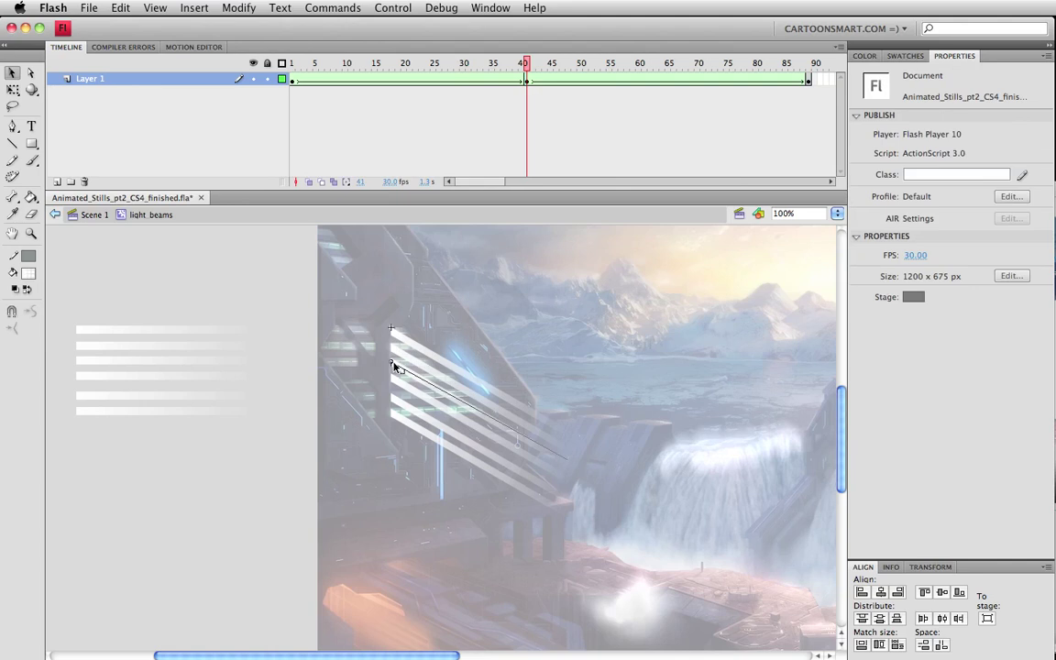
left_click(467, 64)
left_click_drag(467, 64, 526, 117)
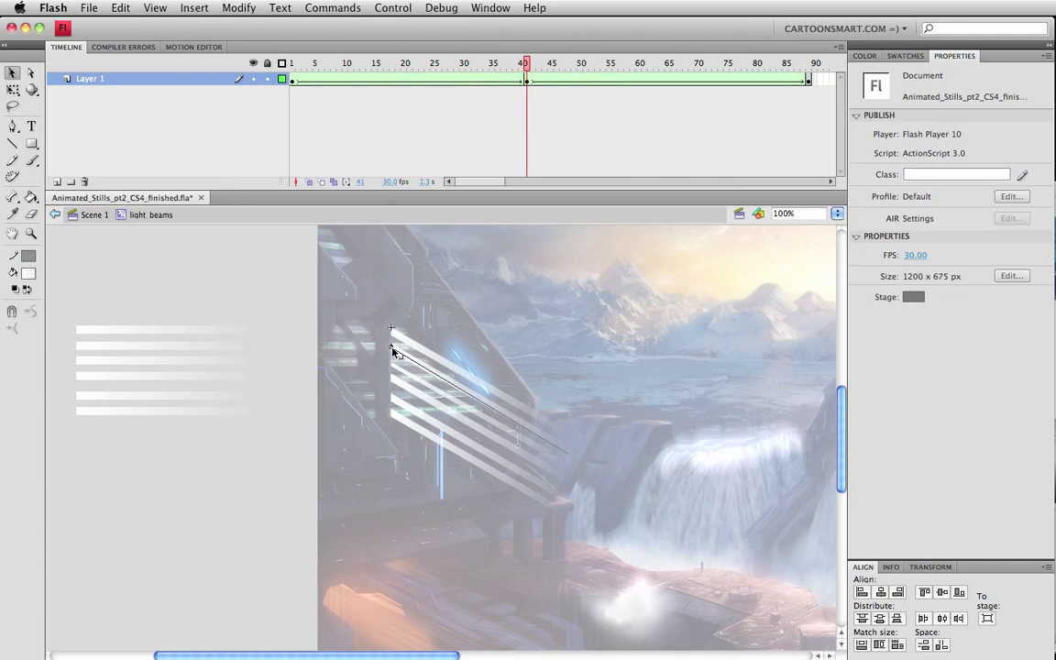
left_click(352, 83)
left_click_drag(351, 83, 289, 83)
left_click(351, 357)
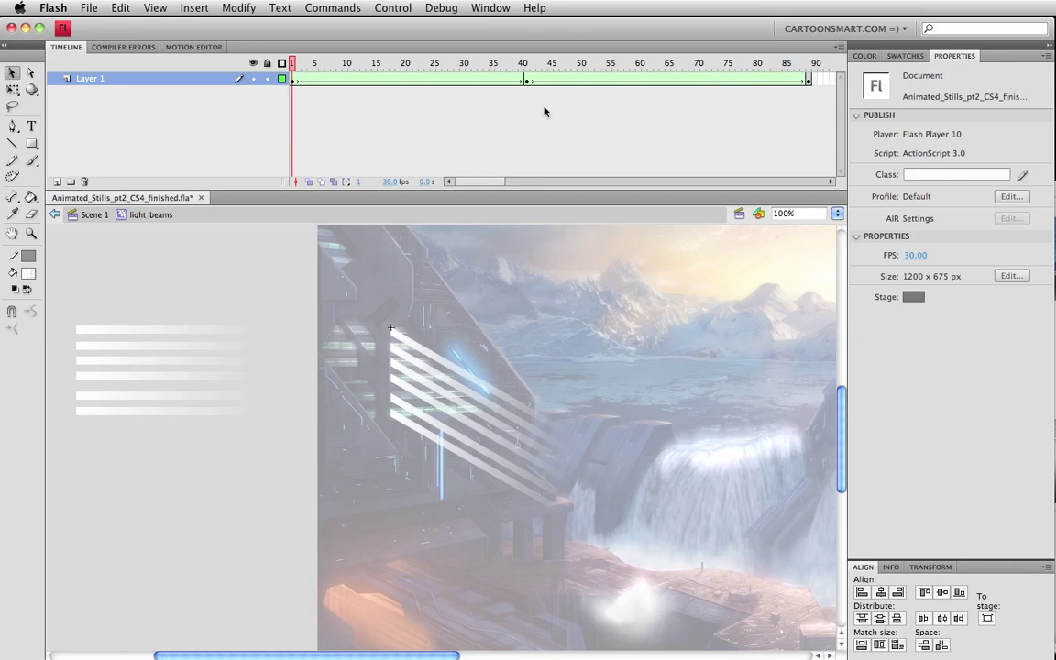
Step: Save the file, reshape the top light bar at its left end on frame 41, and scrub back to frame 1
key("super+s")
left_click(526, 77)
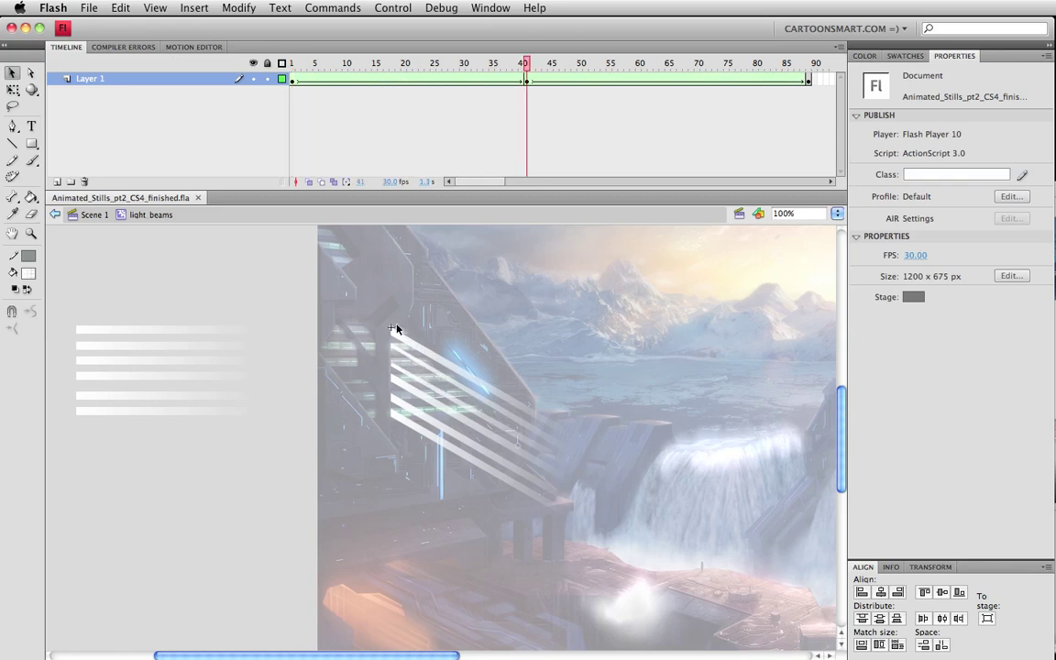
left_click(396, 332)
left_click_drag(547, 59, 143, 122)
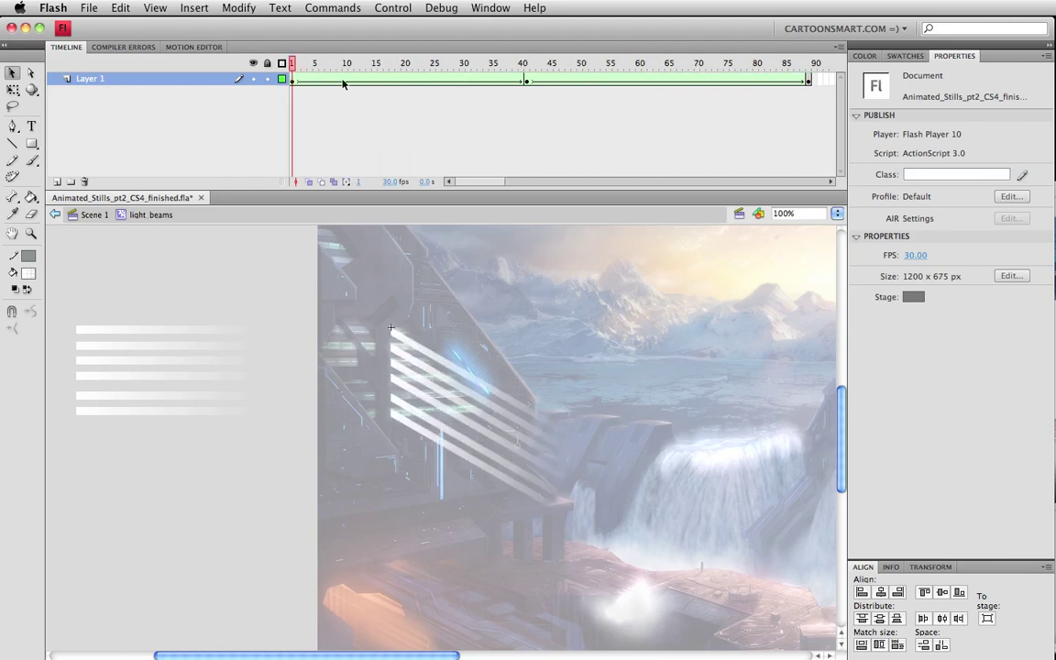
Step: Lengthen the shape tweens with extra frames so the middle keyframe sits at frame 57, slowing the beam animation
left_click_drag(344, 83, 421, 81)
key("F5")
left_click_drag(658, 81, 751, 83)
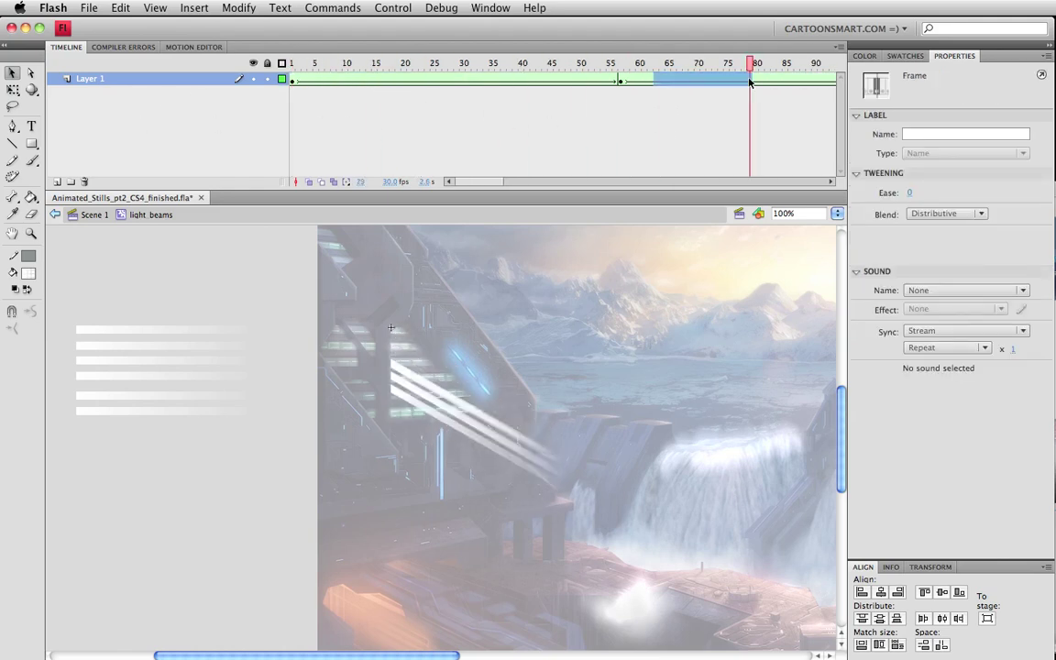
left_click(585, 130)
Step: Return to the main scene and add a Bevel filter to the light_beams movie clip on the tower
left_click(93, 214)
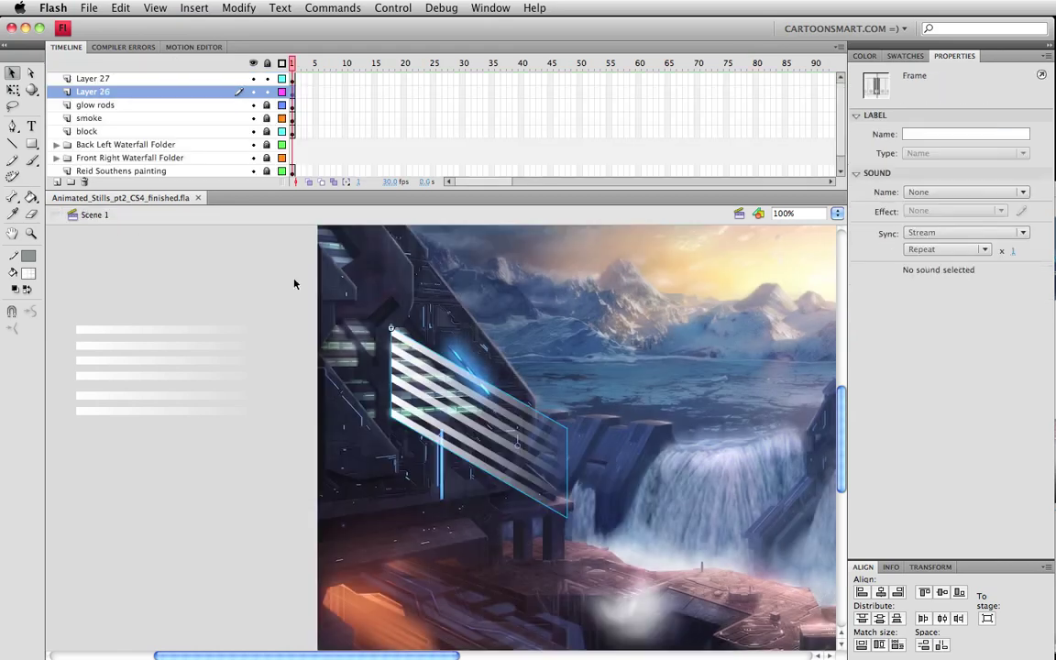
left_click(311, 283)
left_click(458, 385)
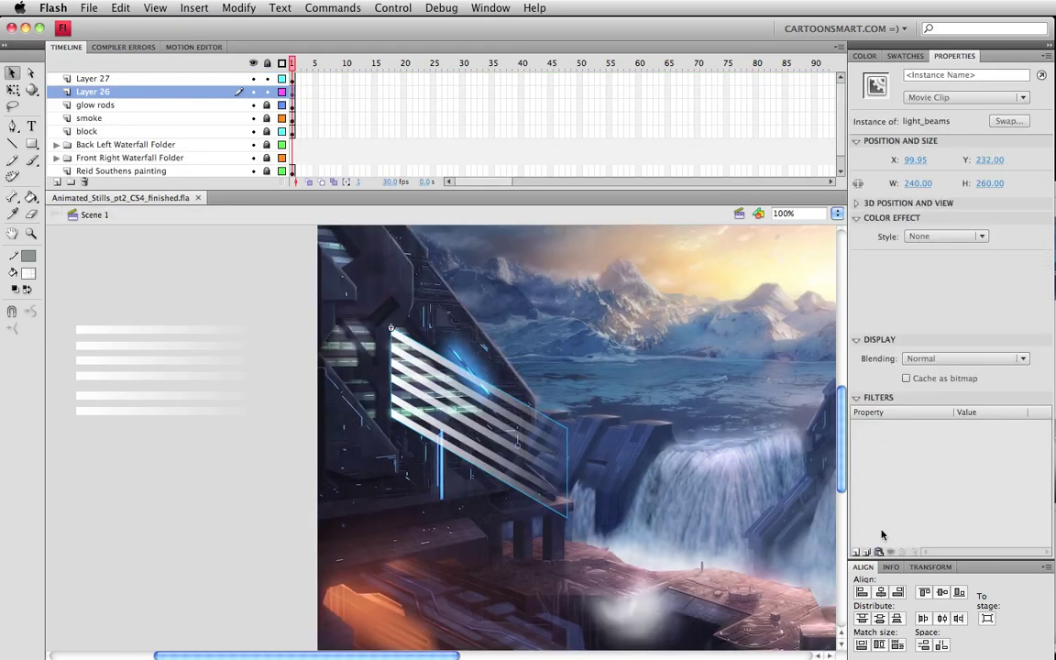
left_click(858, 553)
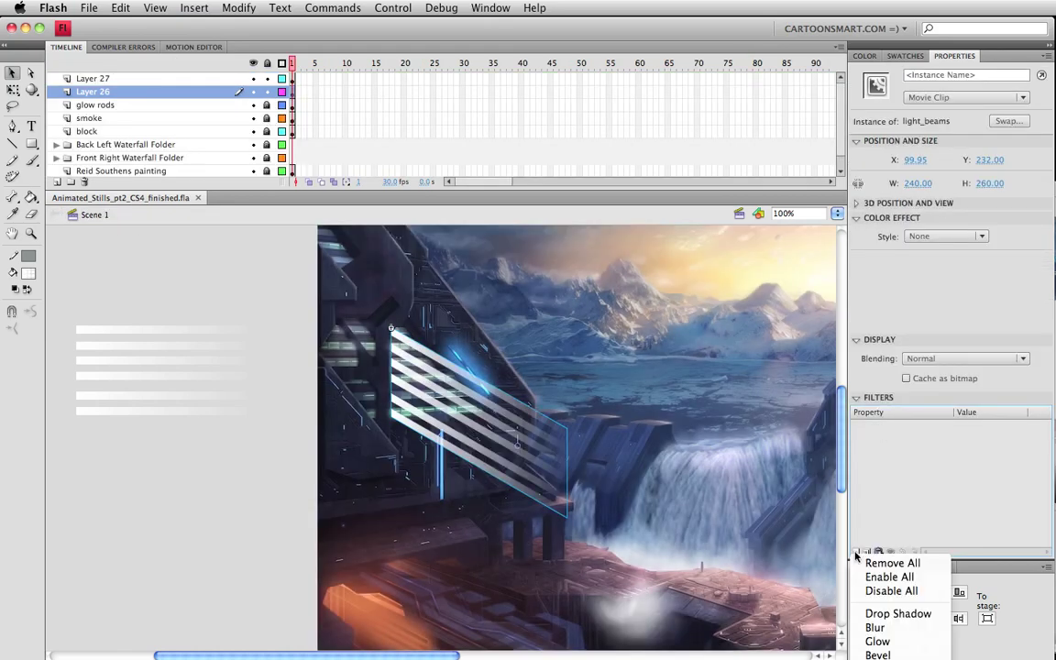
left_click(878, 654)
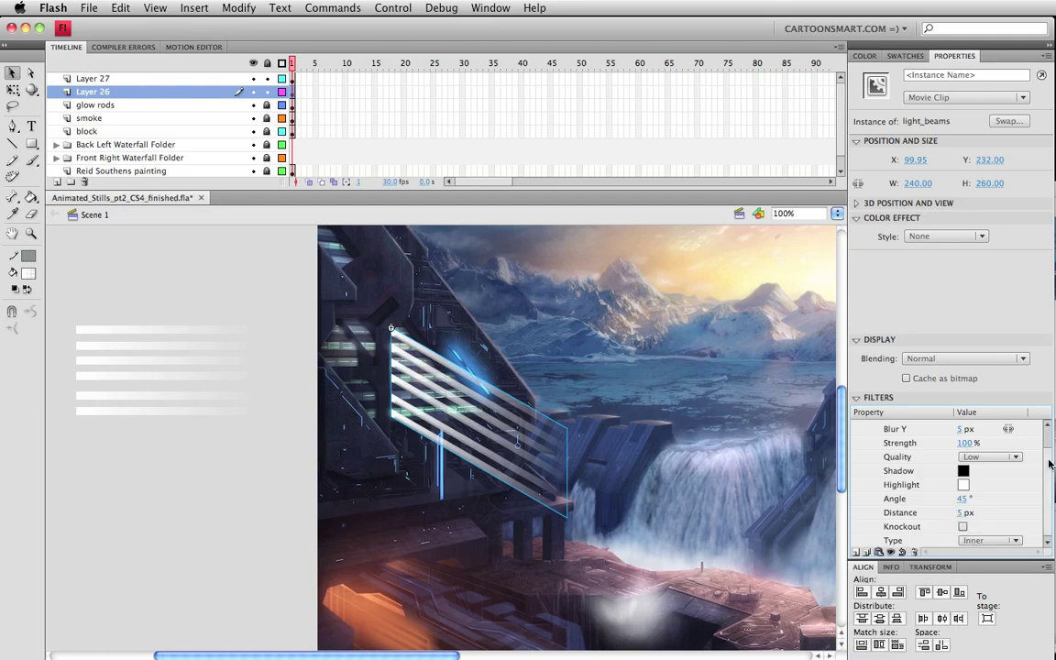
Step: Set the Bevel filter's angle on the light beams to 90° and deselect the clip
scroll(1051, 450, "up", 2)
scroll(1051, 449, "up", 1)
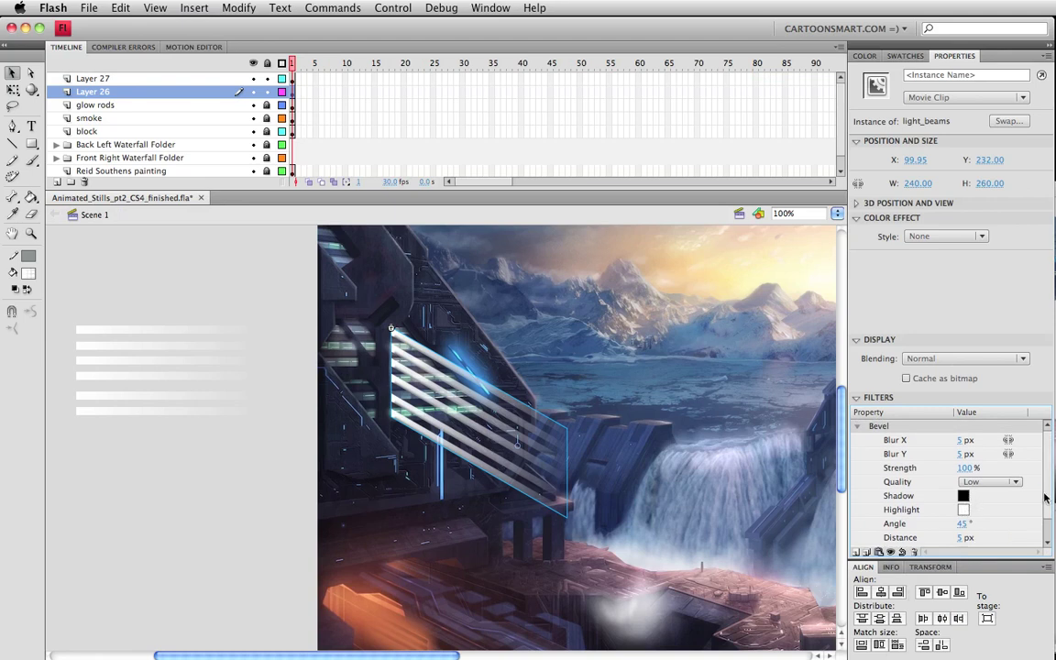
left_click(963, 525)
type("90")
key("Return")
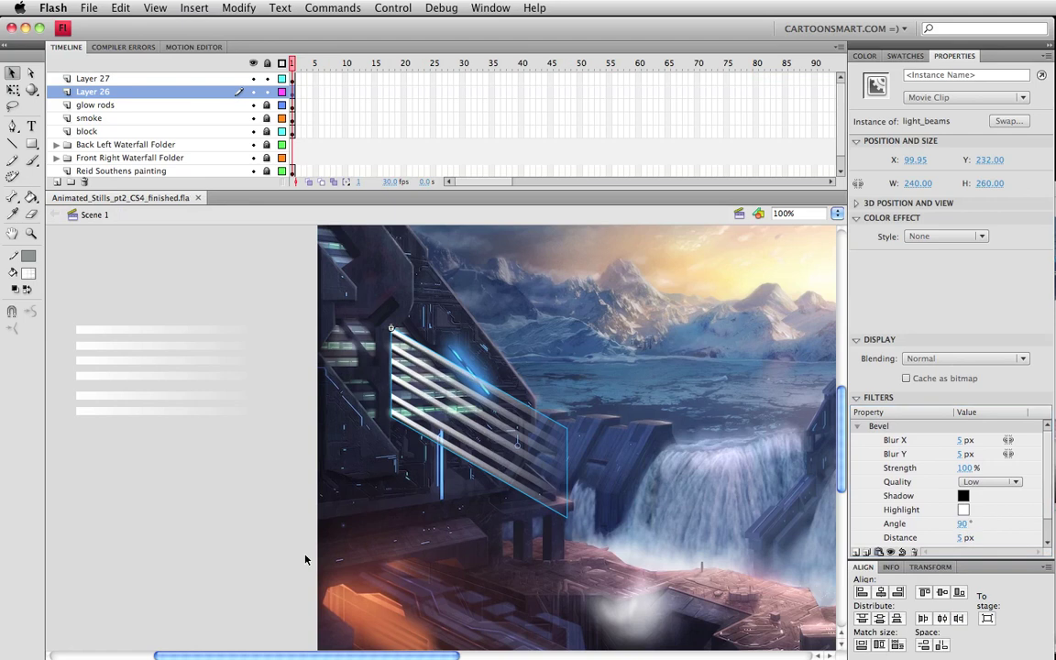
left_click(306, 560)
Step: Change the light beams' bevel shadow colour to white, turn on Knockout, and save the file
left_click(500, 441)
scroll(972, 518, "down", 2)
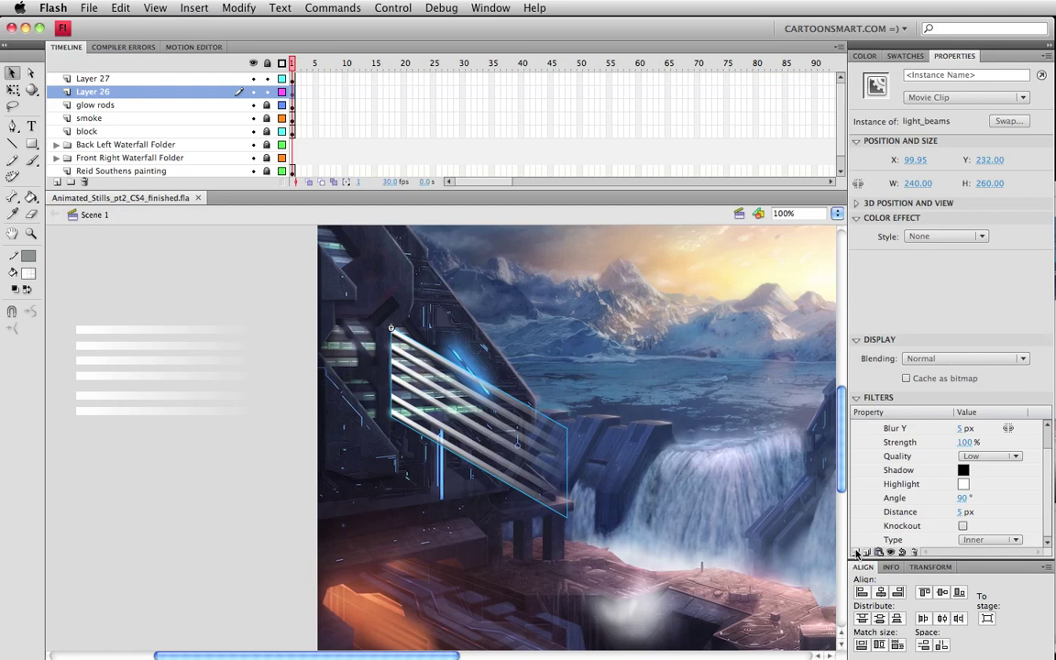
left_click(963, 484)
left_click(968, 555)
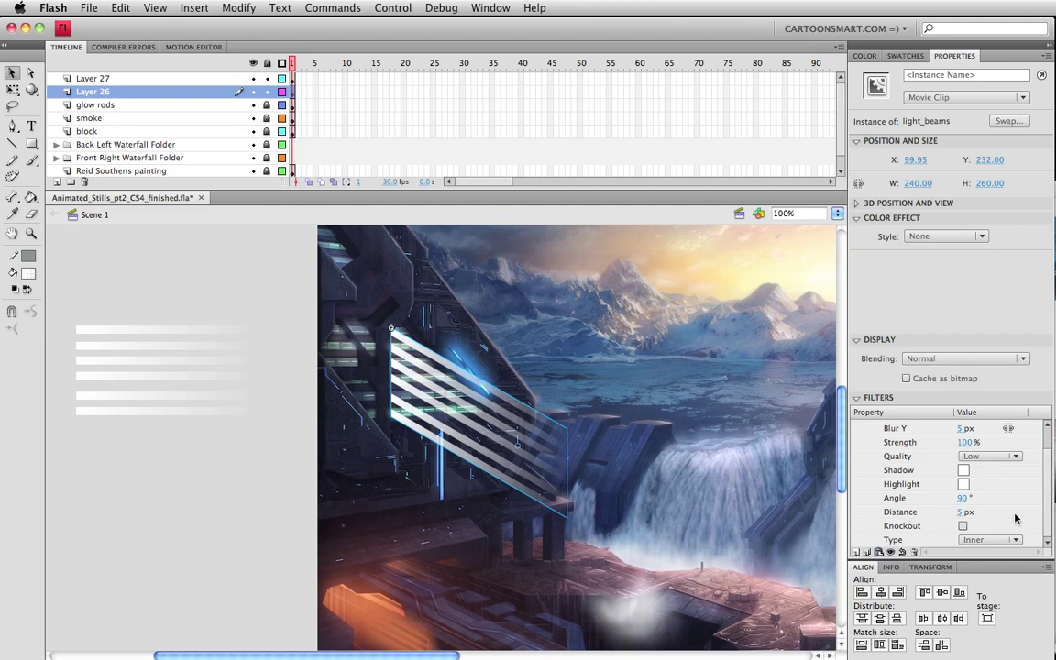
left_click(963, 526)
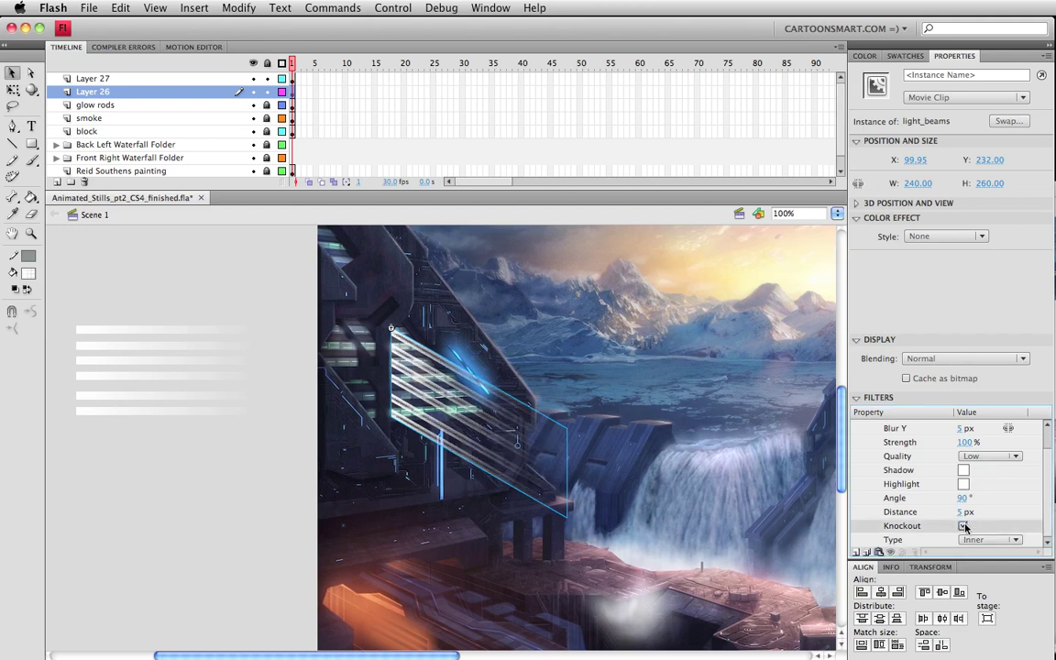
left_click(371, 444)
key("super+s")
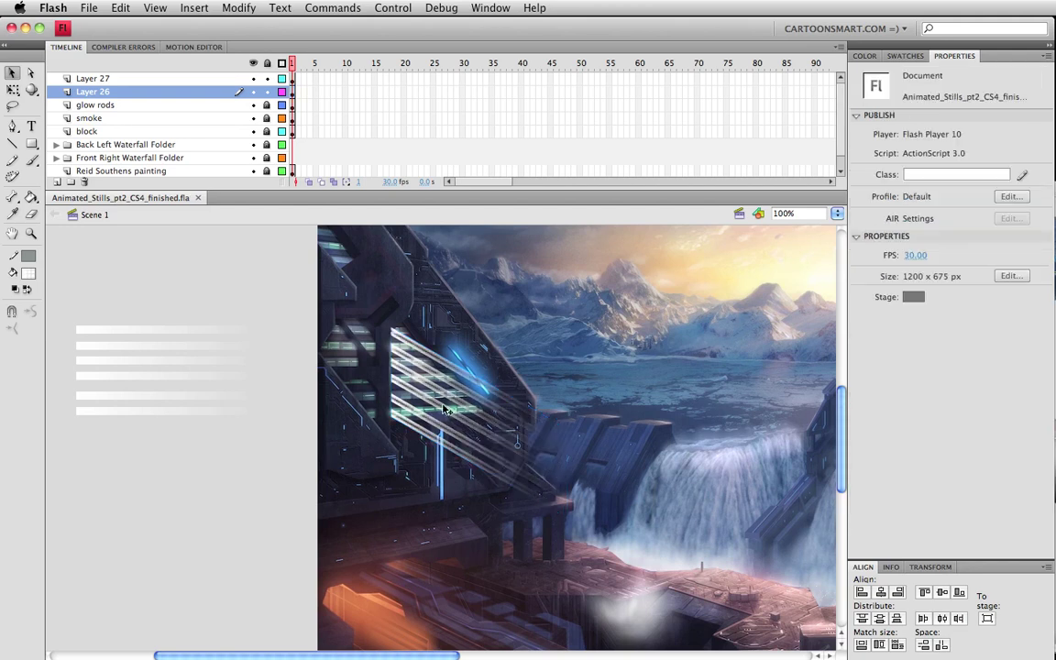
Step: Add a 5 px Blur filter to the light_beams clip and deselect it to check the softened beams
left_click(518, 481)
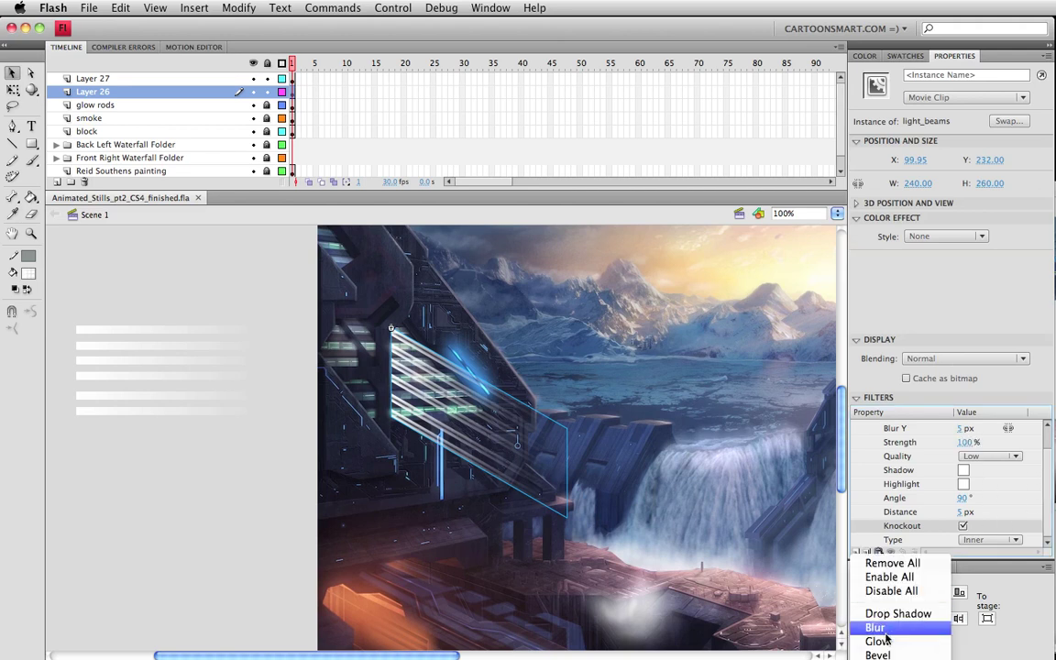
left_click(876, 628)
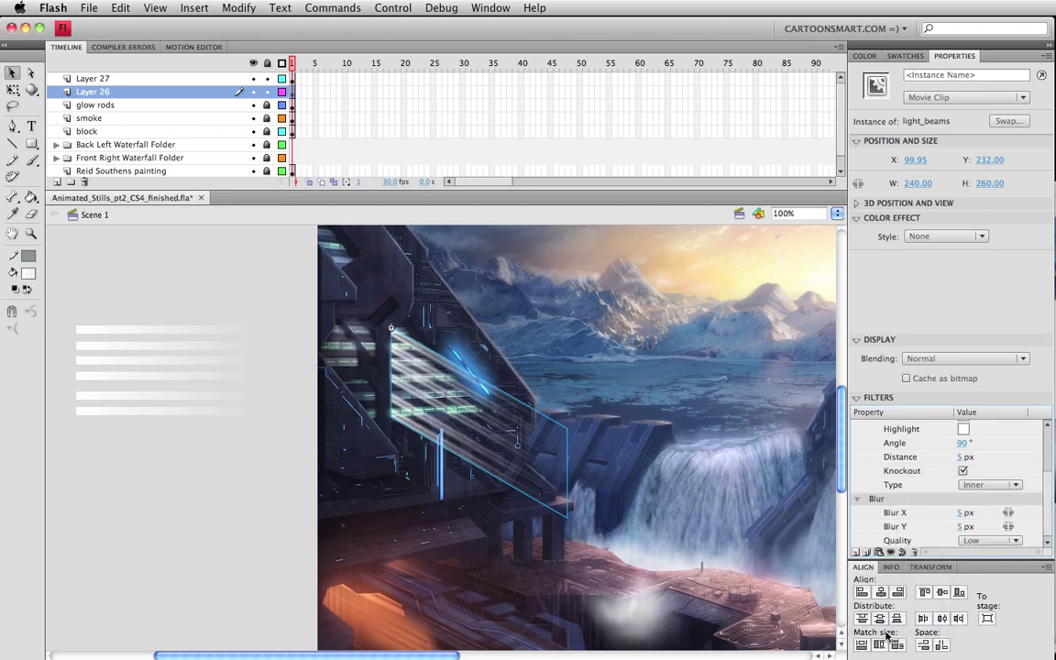
left_click(237, 543)
left_click(386, 357)
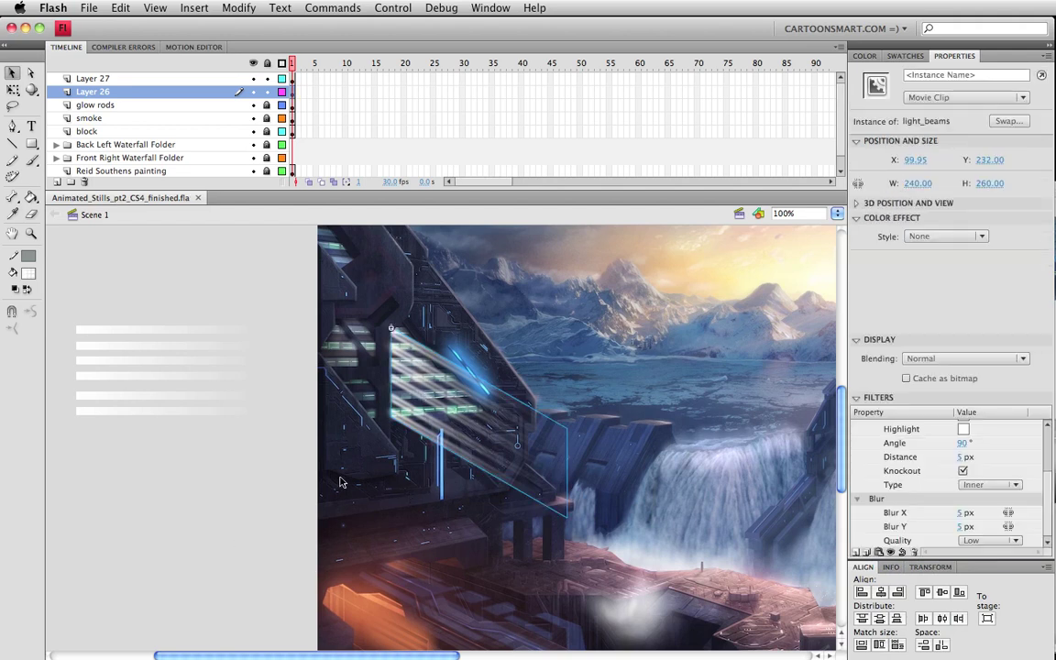
left_click(272, 536)
scroll(278, 531, "right", 1)
Step: Set the light_beams clip's blending mode to Subtract and save the file
left_click(412, 390)
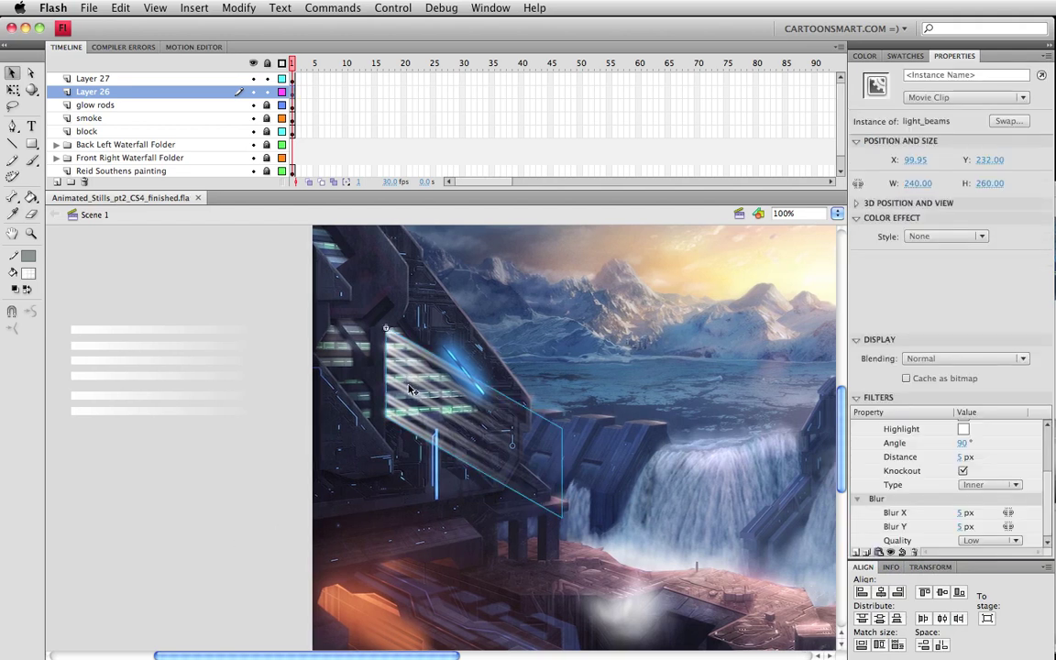
left_click(945, 361)
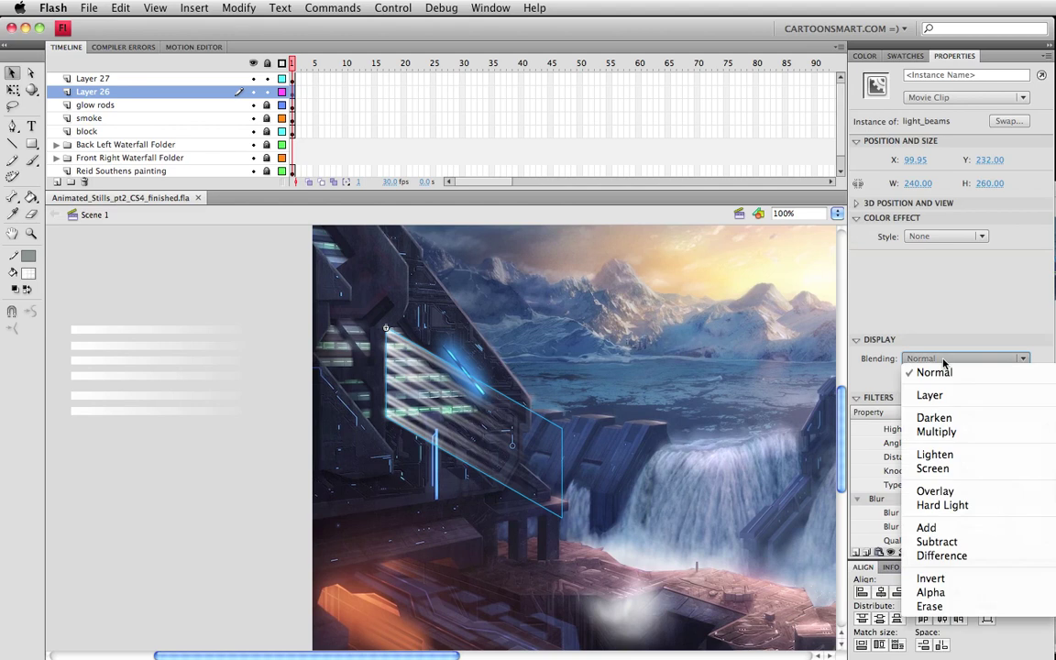
left_click(954, 542)
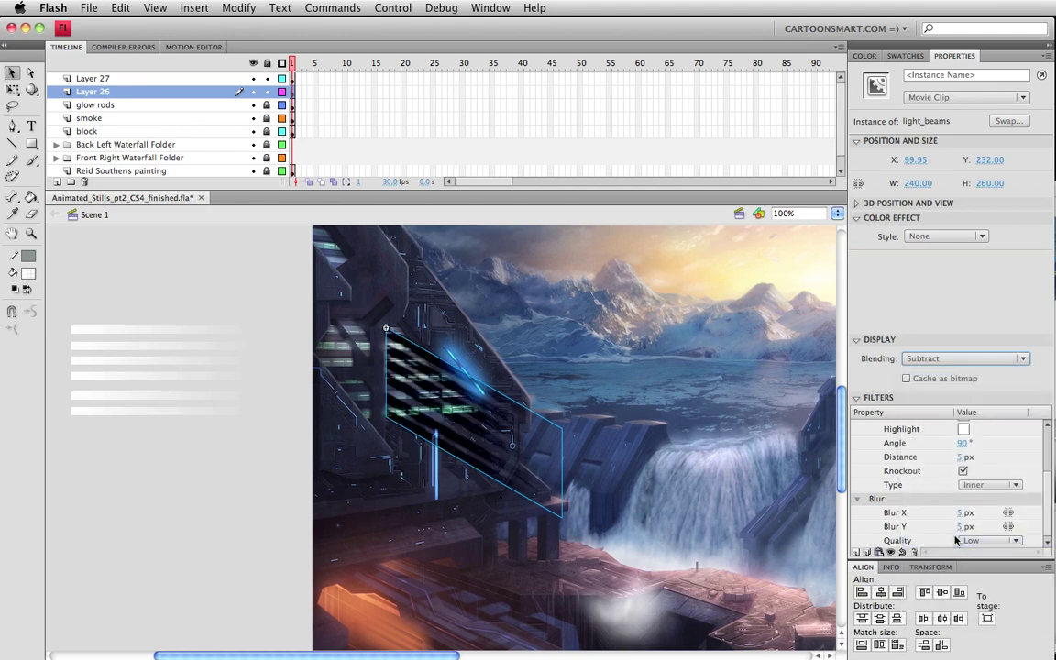
key("super+s")
Step: Raise the light beams' Bevel filter quality to High and save the file
scroll(1047, 483, "down", 3)
scroll(999, 472, "up", 1)
left_click(995, 477)
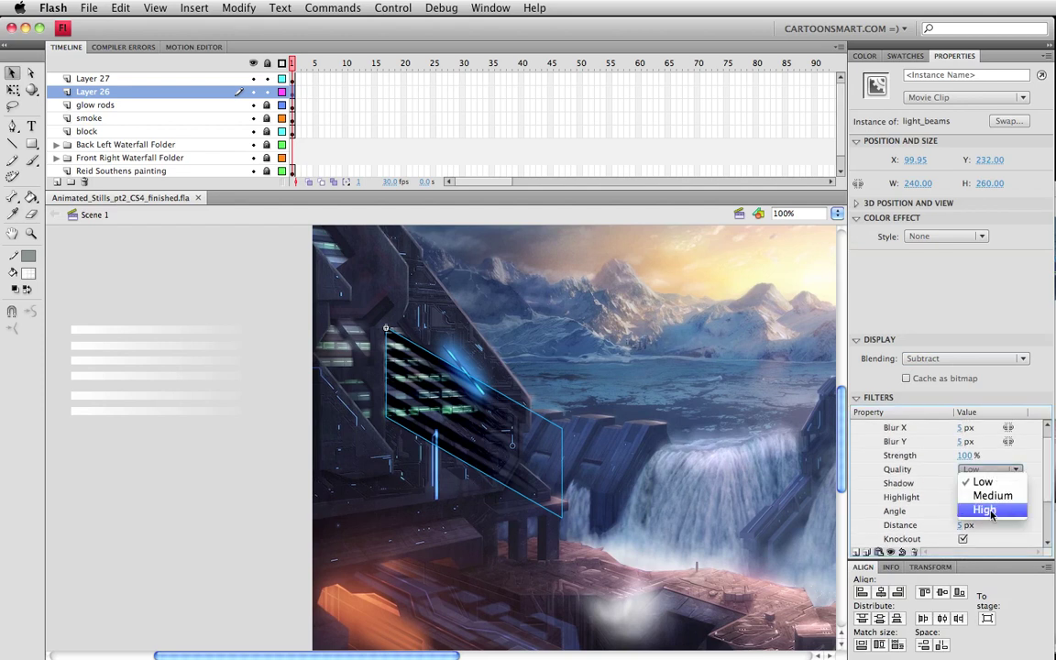
left_click(991, 512)
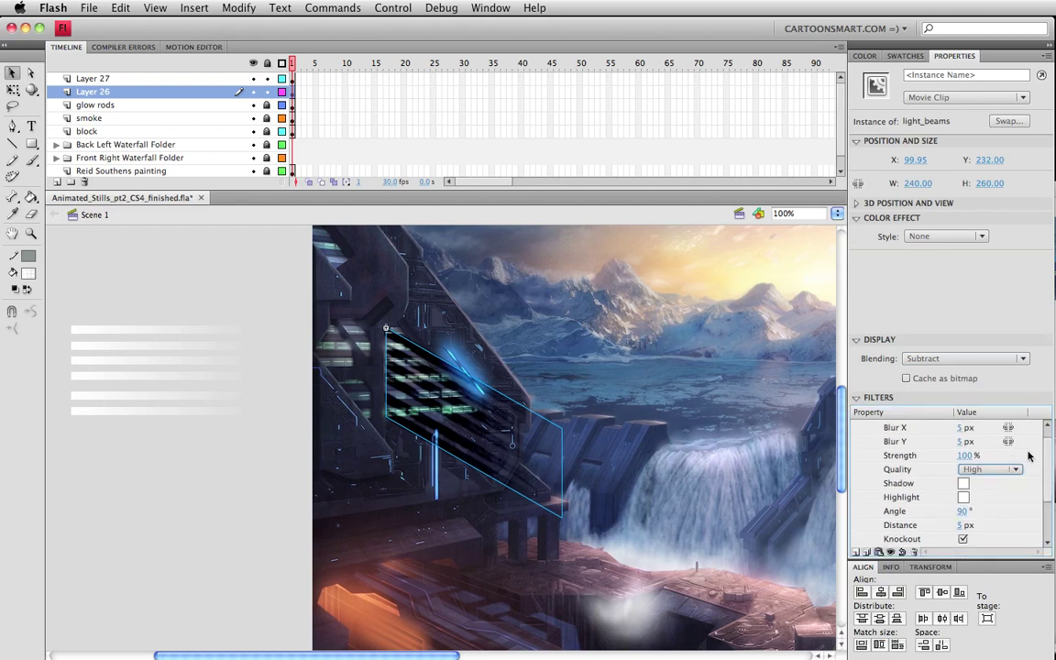
left_click(209, 463)
key("super+s")
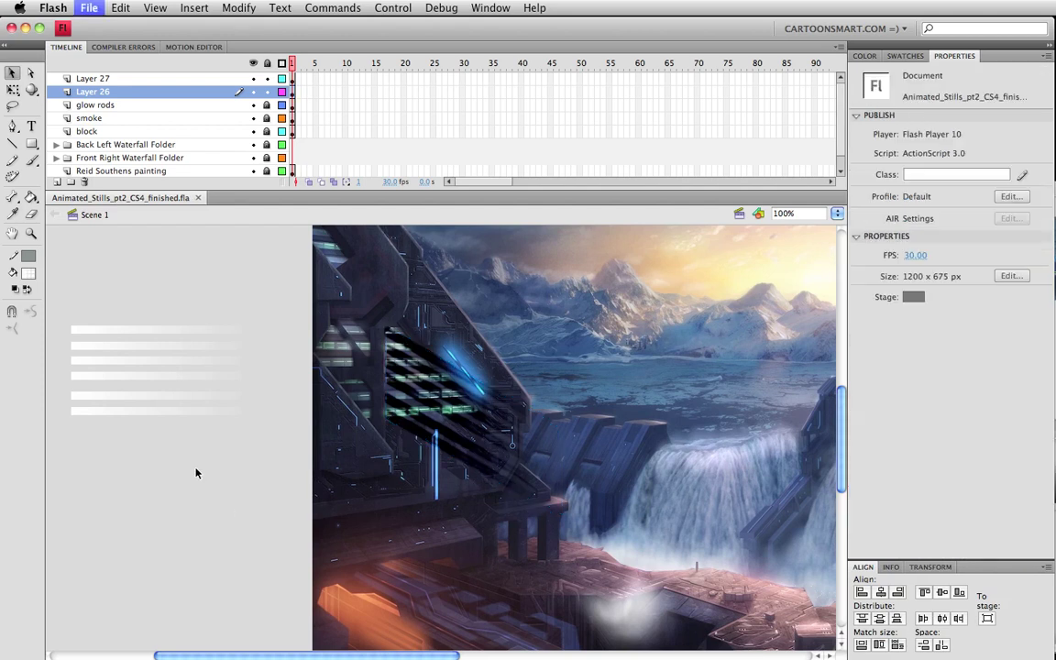
Step: Select all six gradient bars beside the painting on Layer 27 and recolour them with an opaque blue fill
left_click(148, 337)
left_click_drag(66, 311, 266, 446)
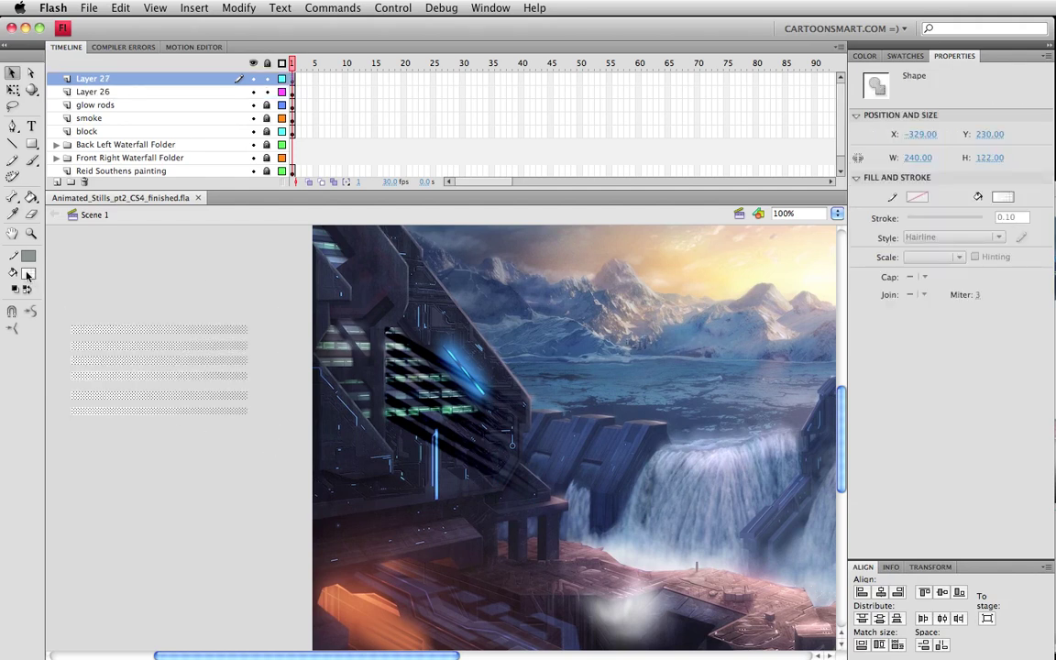
left_click(28, 275)
left_click(131, 317)
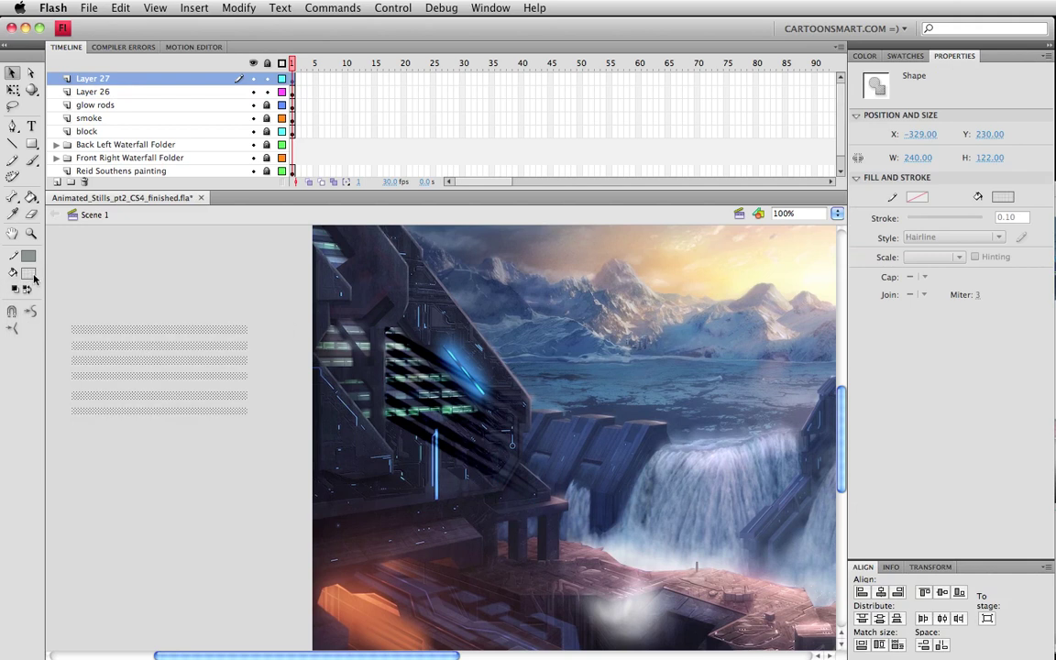
left_click(27, 274)
left_click(30, 335)
left_click(28, 274)
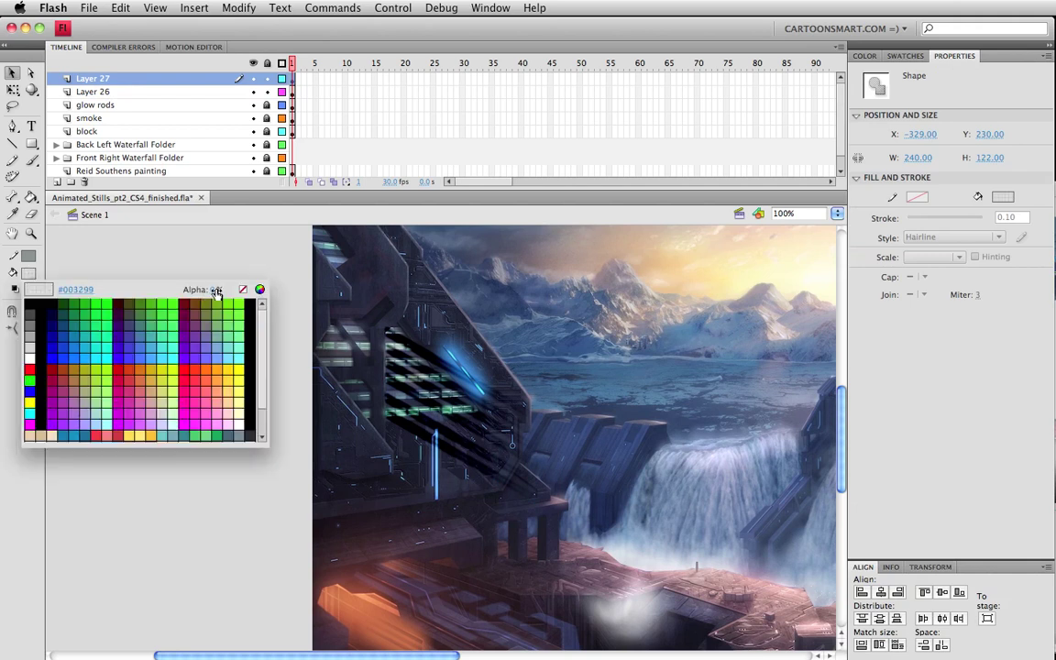
key("Return")
Step: Move the blue bars over the tower windows at X 97.45, Y 232 and narrow them to a width of 173
left_click_drag(176, 357, 489, 357)
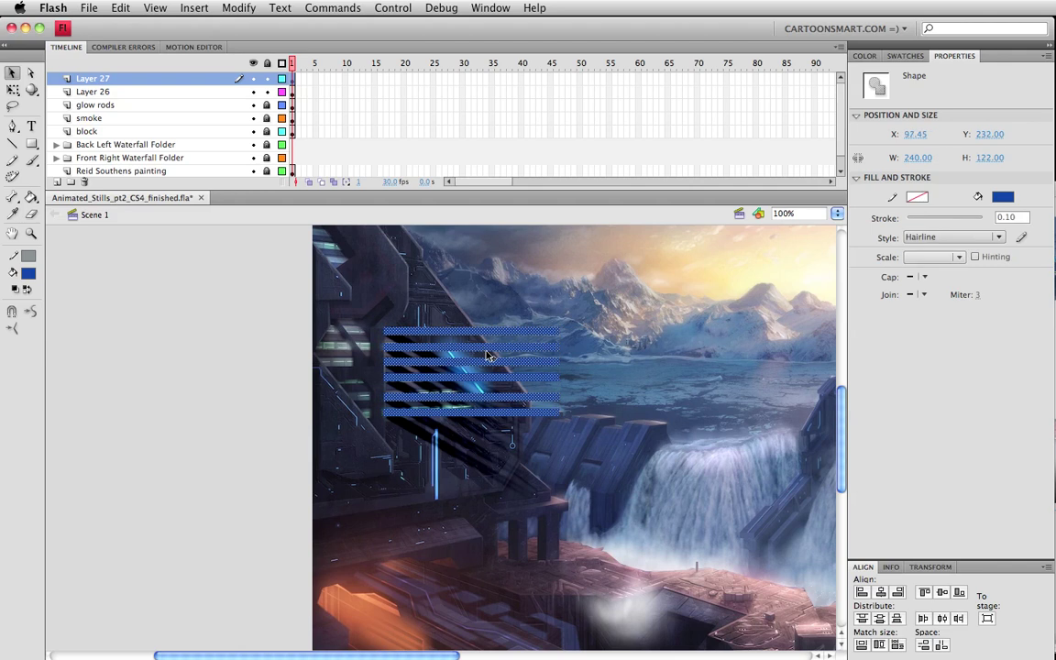
key("q")
left_click_drag(558, 371, 511, 371)
Step: Turn Layer 27 into a mask for the light beams on Layer 26 and save the file
right_click(92, 77)
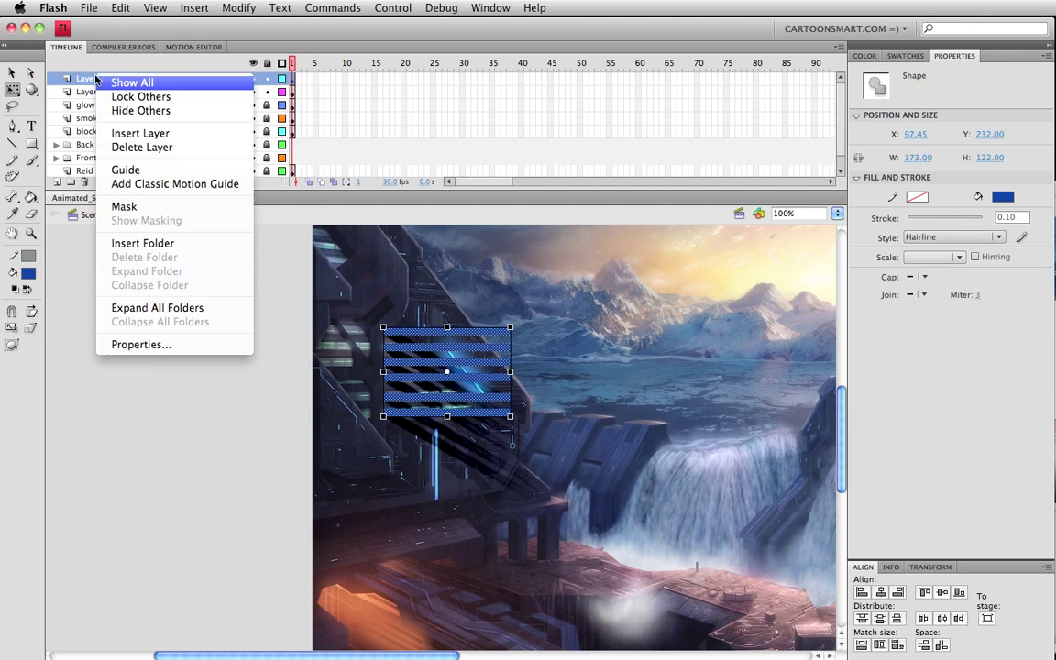
left_click(157, 206)
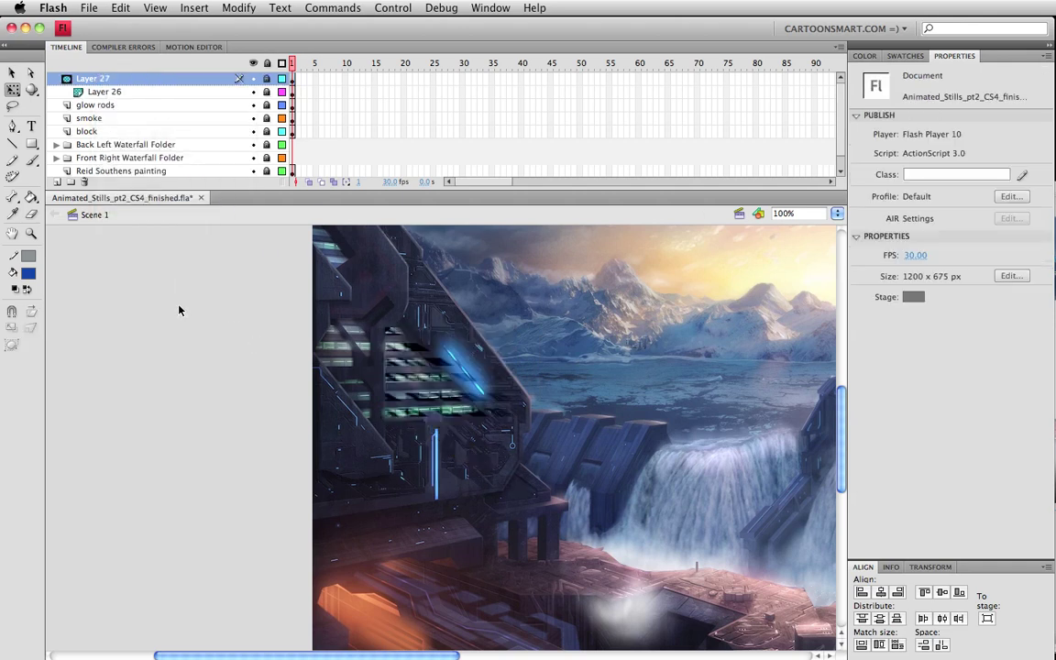
key("super+s")
Step: Unlock the mask layer, show it as outlines, and draw a diagonal line across the bars along the windows' slanted edge
left_click(267, 78)
key("super+a")
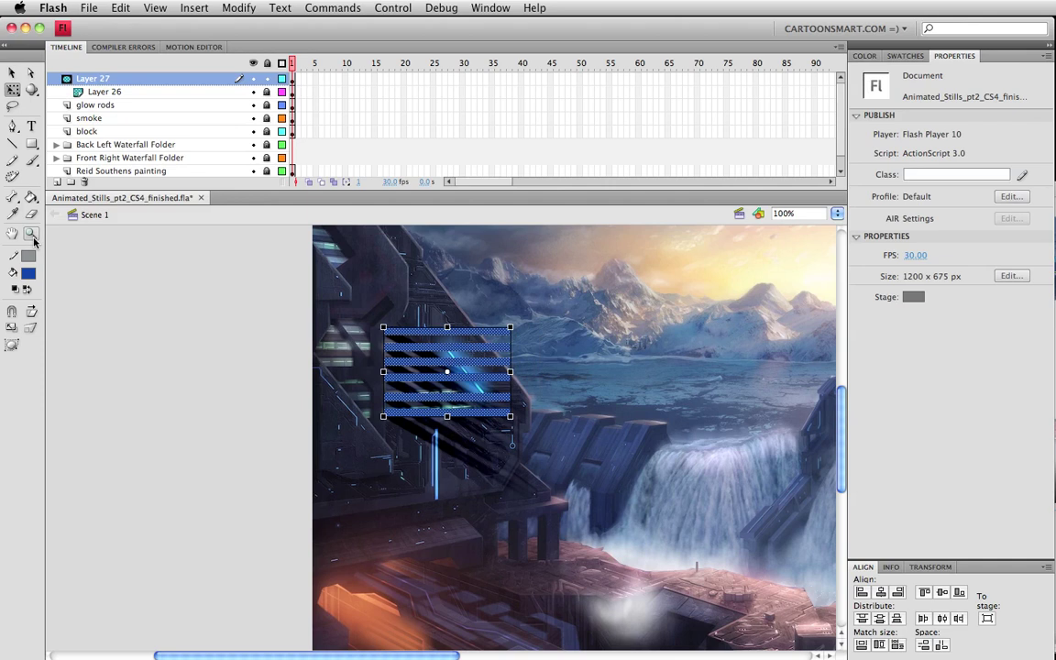
key("z")
left_click_drag(302, 273, 530, 424)
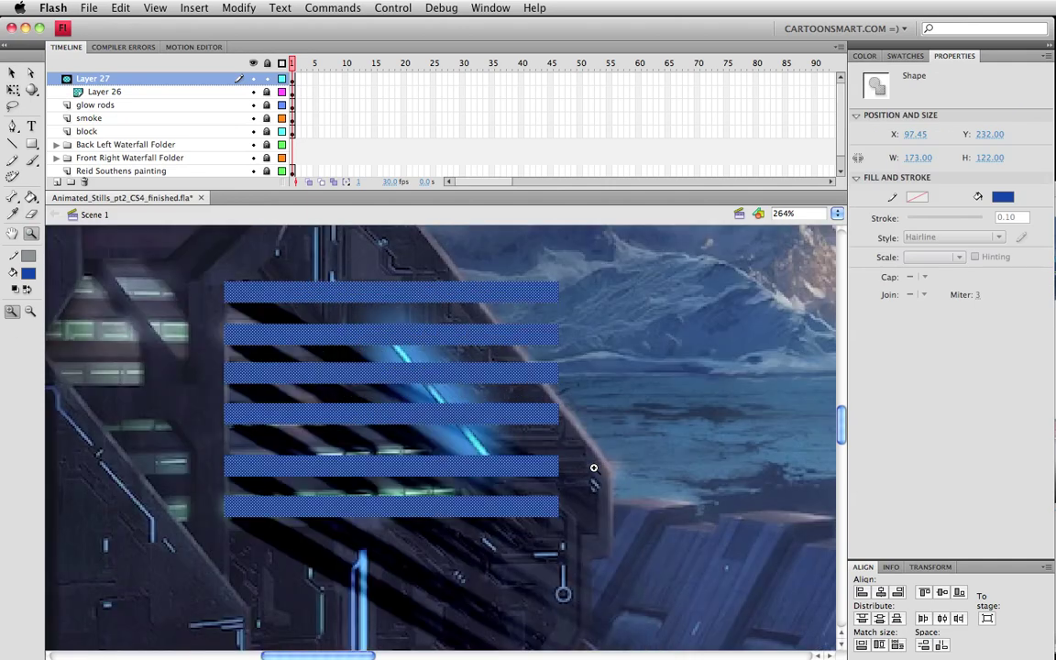
key("v")
left_click(282, 79)
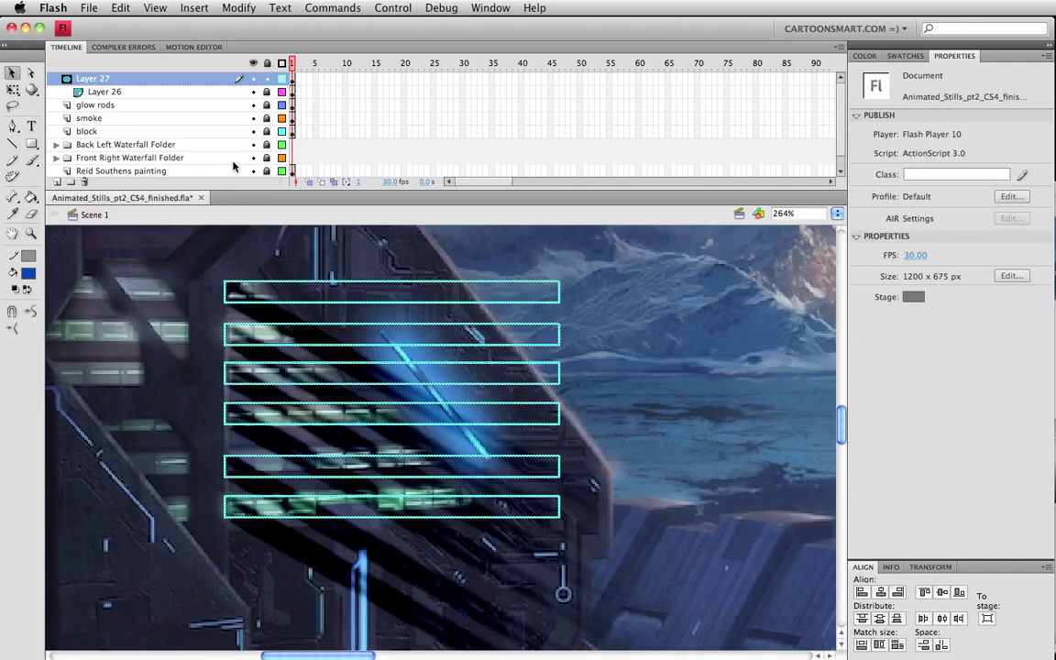
left_click(12, 144)
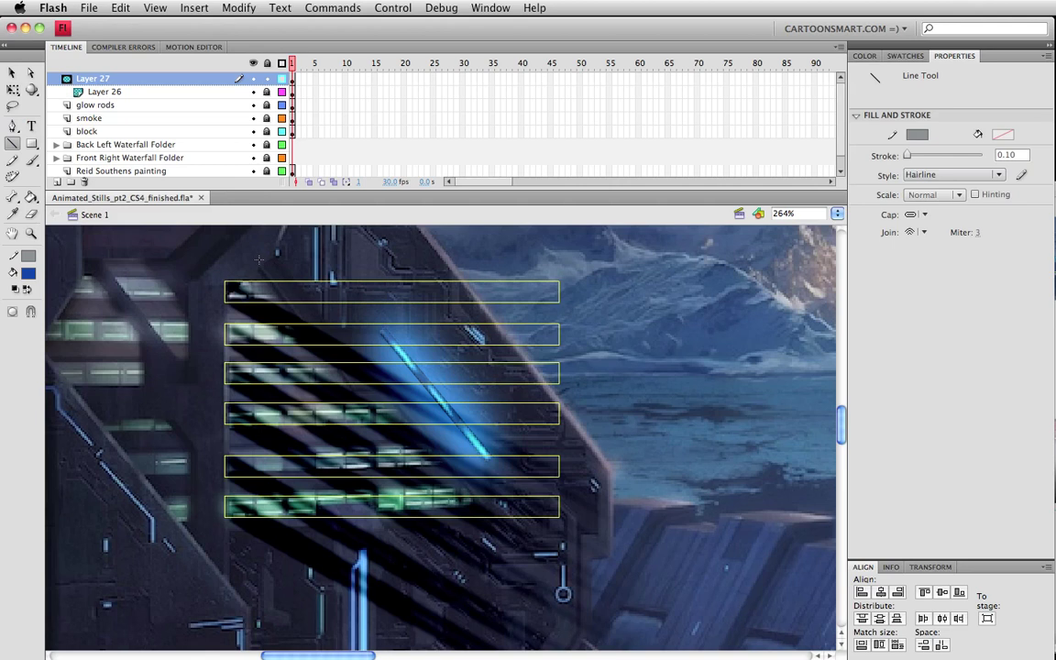
left_click_drag(259, 261, 520, 543)
key("v")
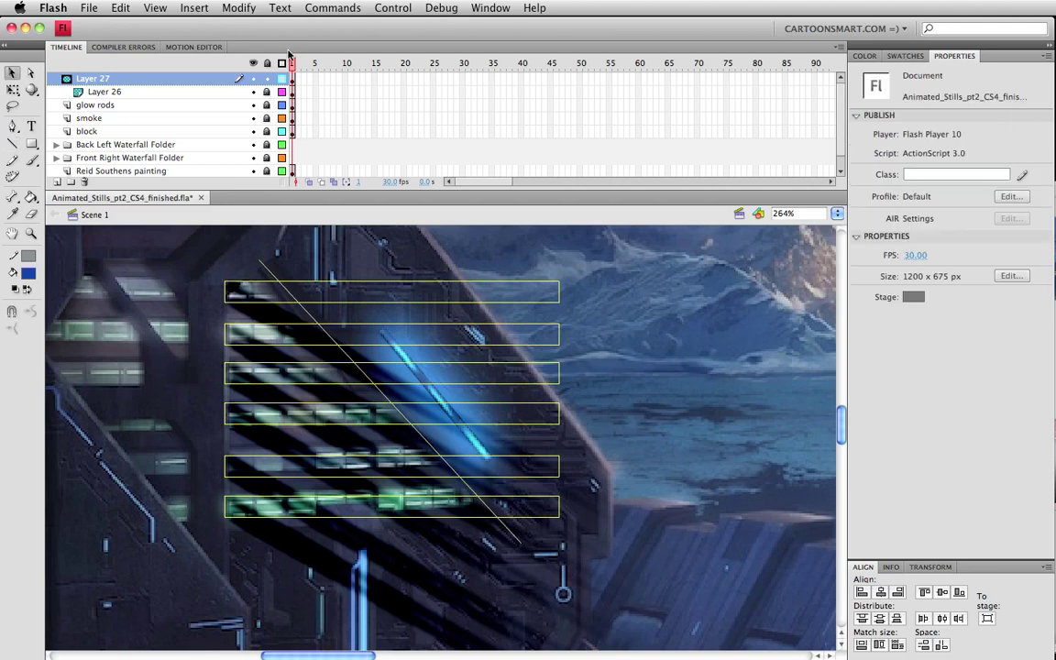
Step: Show the mask bars as solid fills again and delete the part of each bar beyond the diagonal line
left_click(282, 79)
left_click(363, 289)
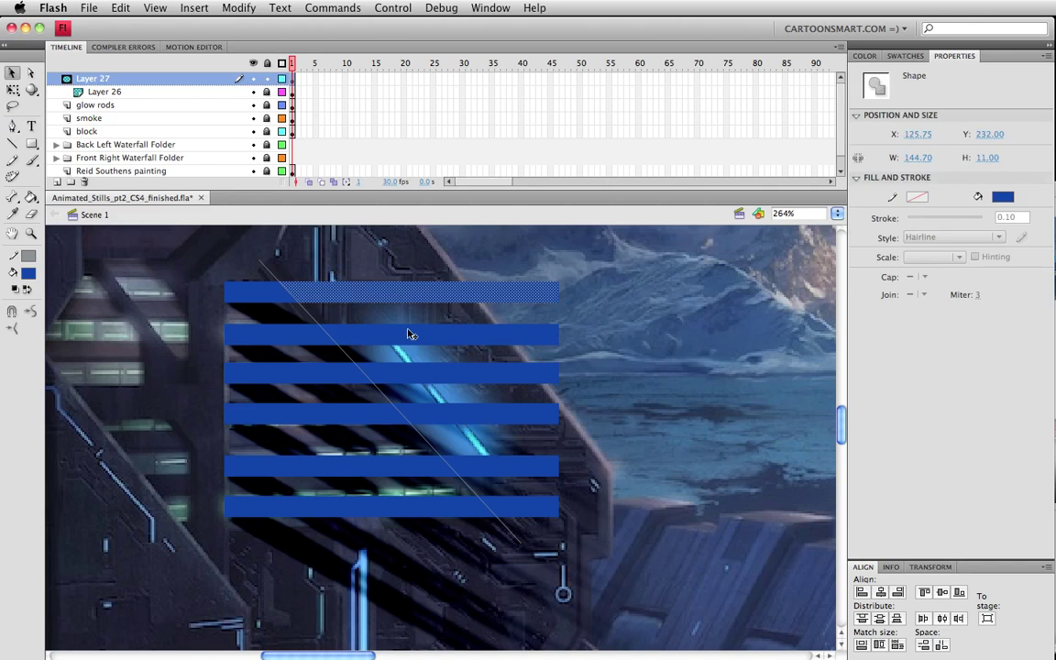
left_click(409, 334)
key("Delete")
left_click(422, 372)
key("Delete")
left_click(448, 409)
key("Delete")
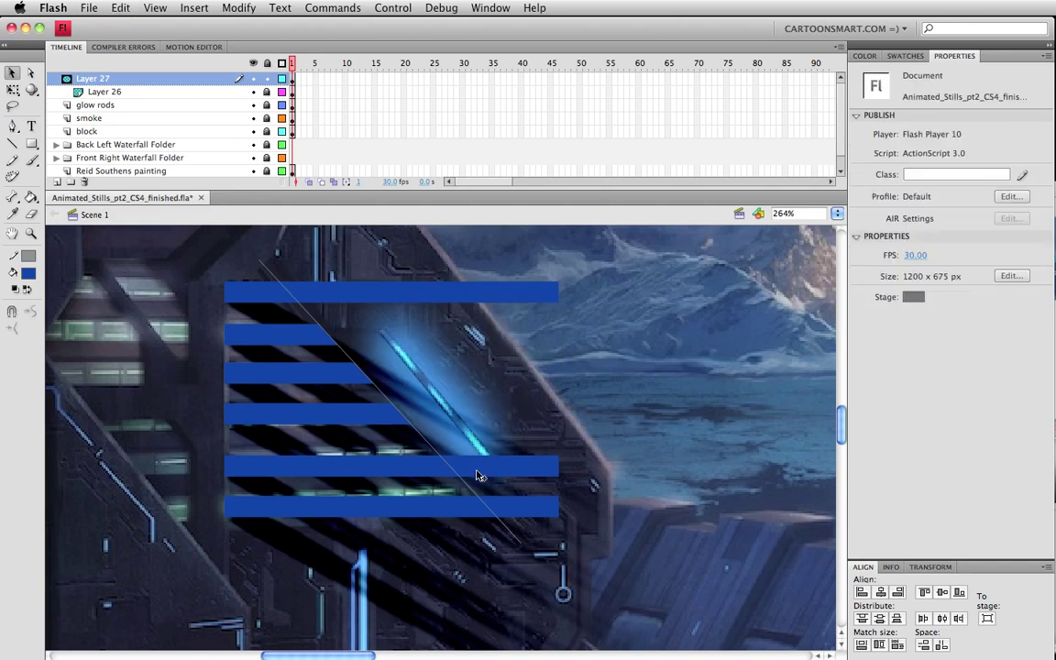
left_click(479, 470)
key("Delete")
left_click(527, 506)
key("Delete")
left_click(447, 292)
key("Delete")
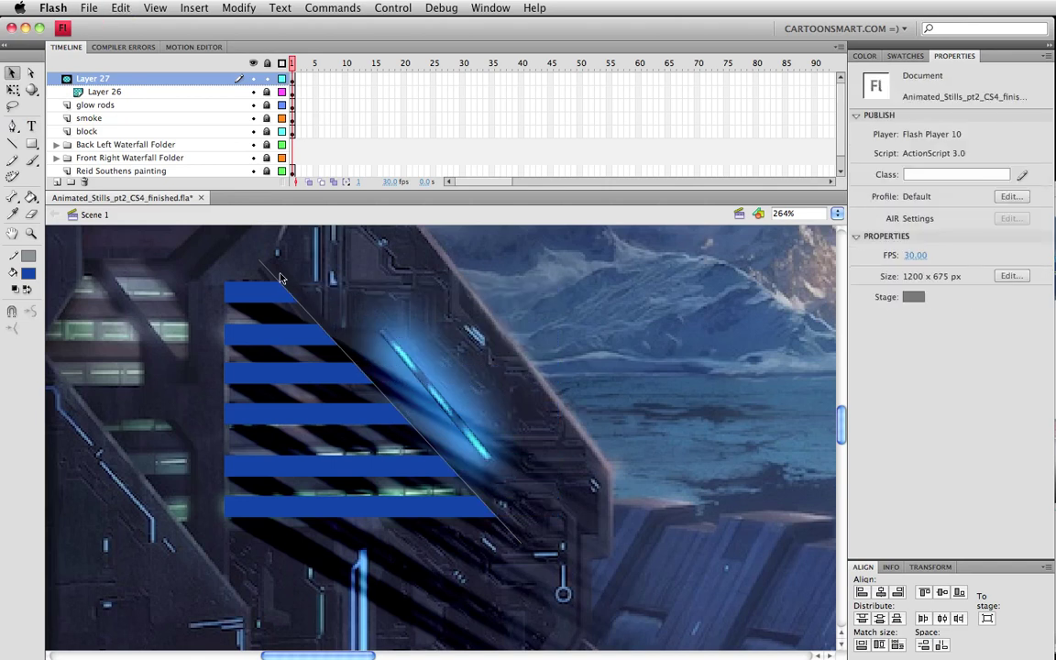
Step: Delete the diagonal cutting line and lock Layer 27 to preview the trimmed mask
left_click(243, 244)
key("Delete")
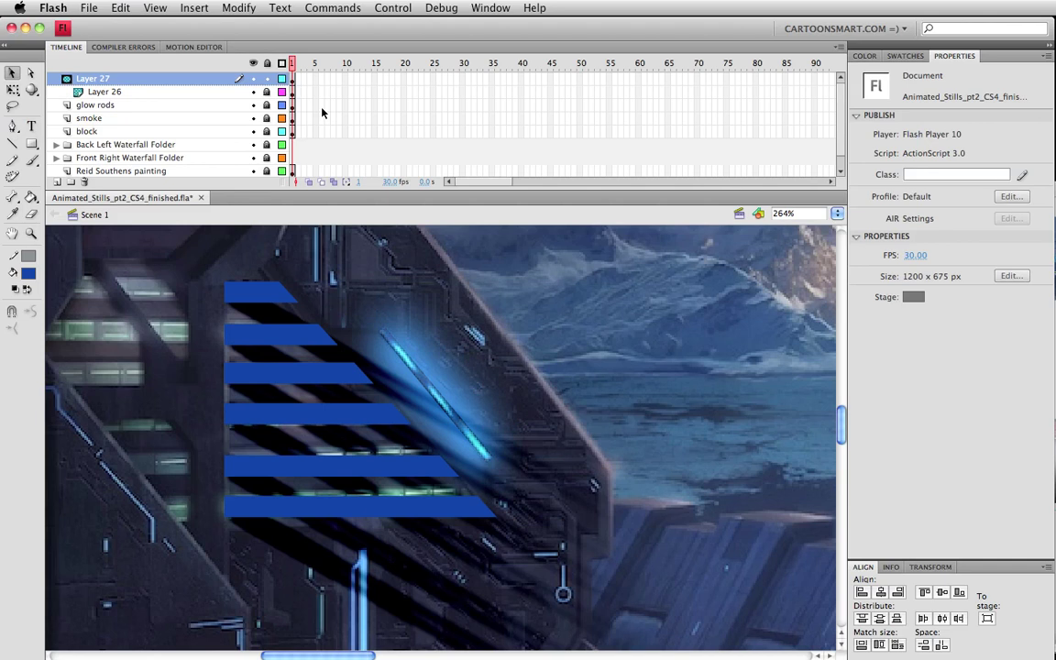
left_click(254, 79)
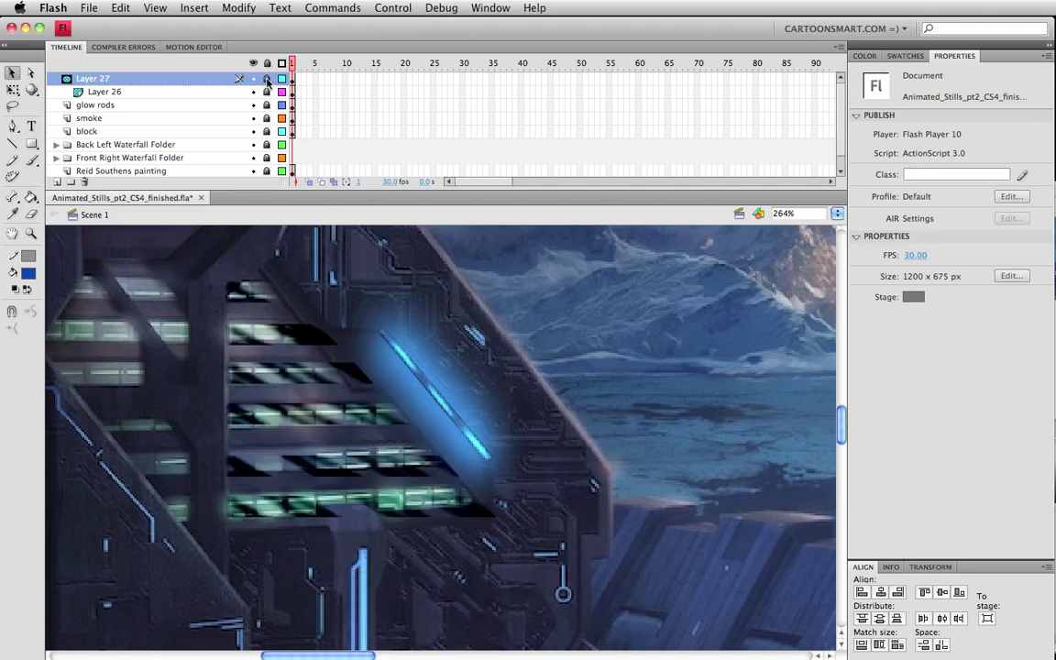
Step: Test the movie, then unlock Layer 26 and apply an Alpha color effect of 31% to the light beams
key("super+Return")
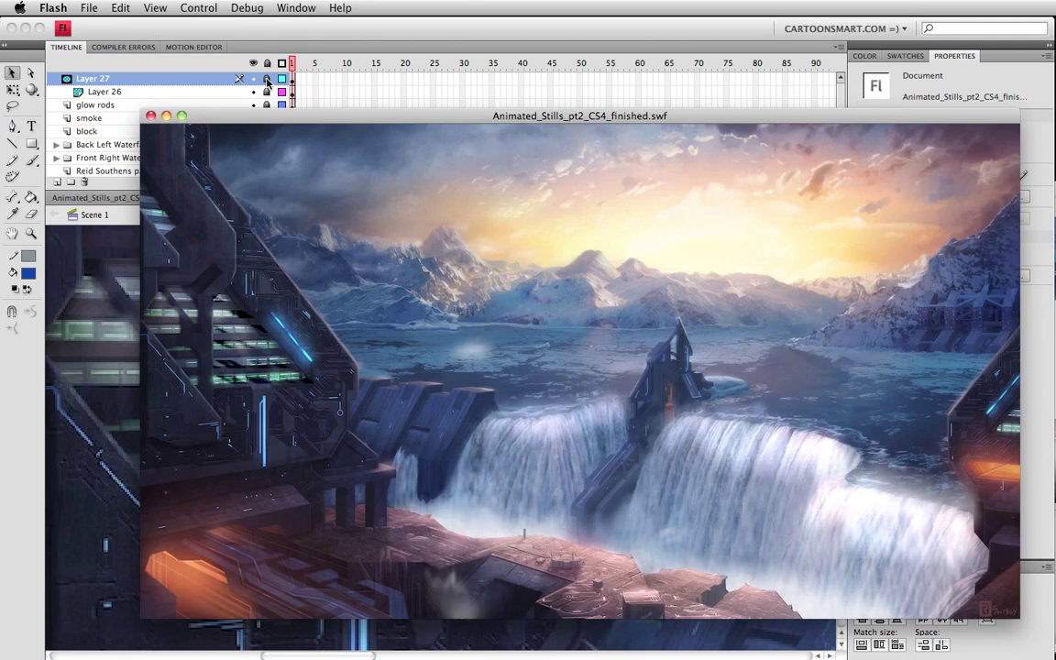
key("super+w")
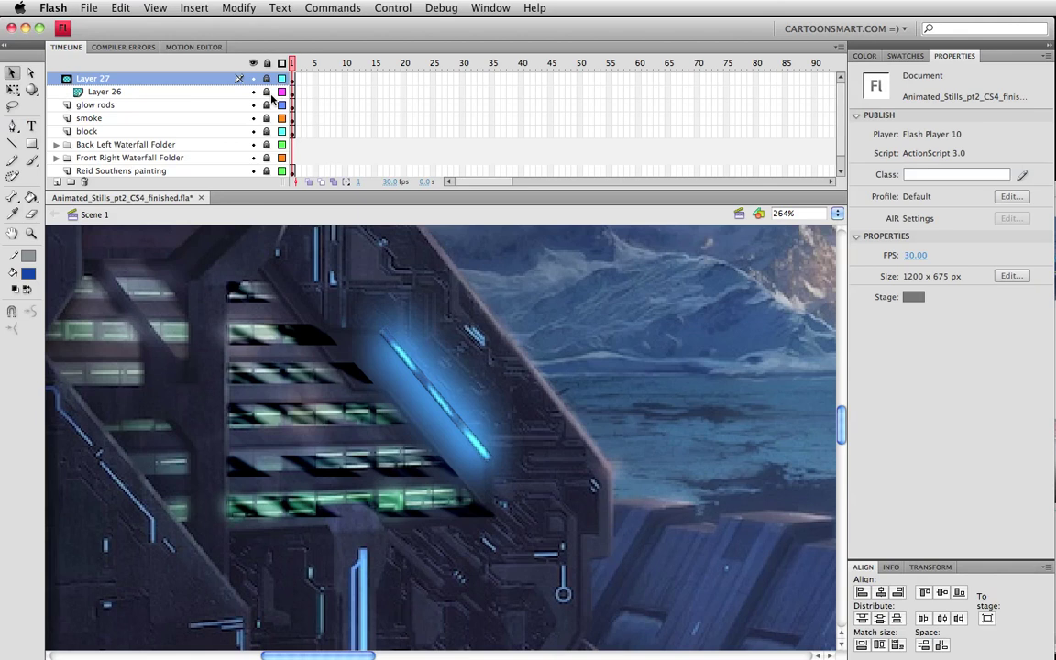
left_click(267, 91)
left_click(408, 492)
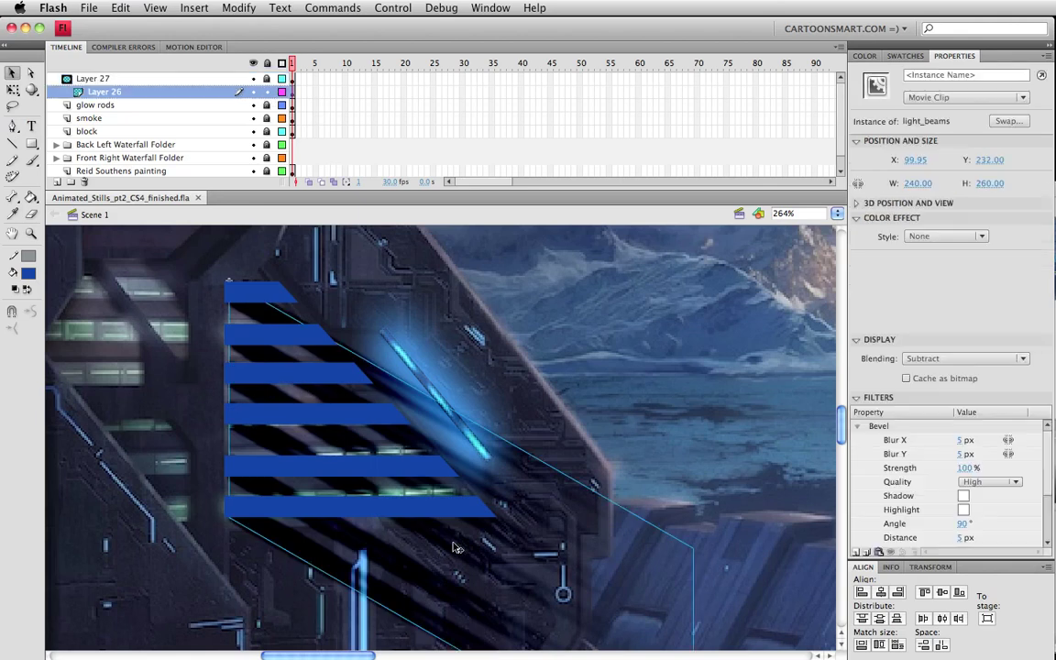
left_click(934, 235)
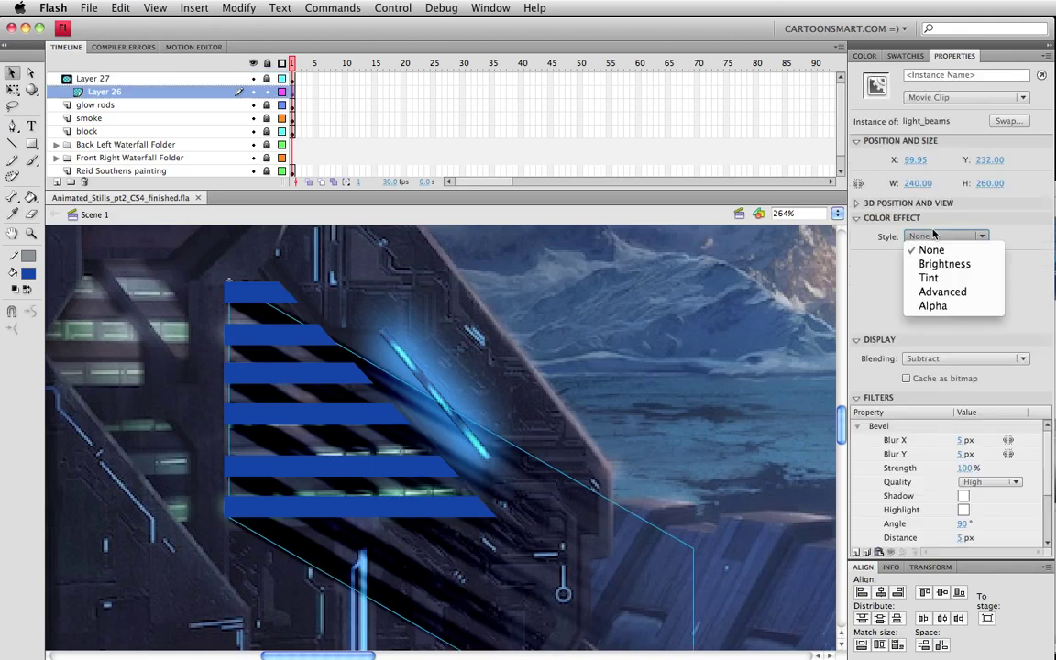
left_click(934, 306)
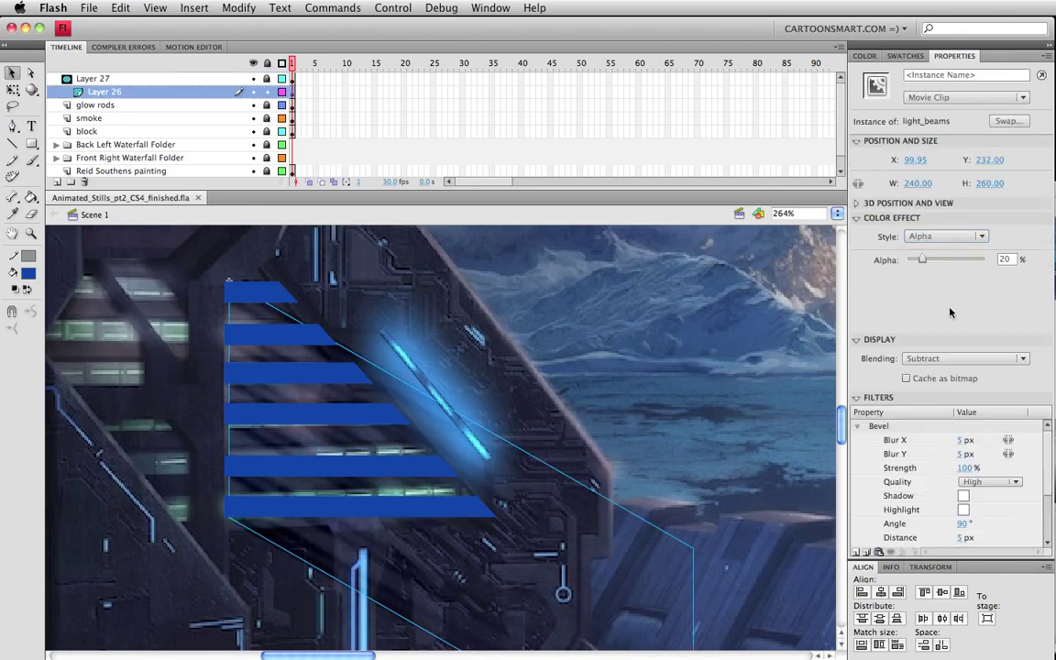
left_click_drag(922, 260, 936, 263)
Step: Test the movie again to check the fainter beams, then deselect them and save the file
key("super+Return")
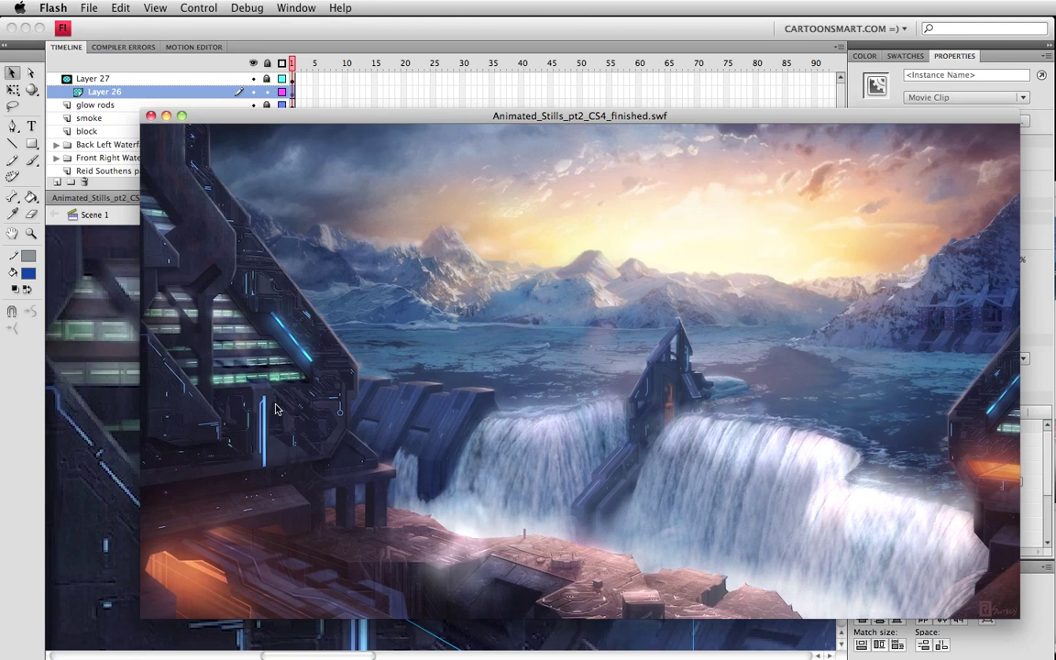
key("super+w")
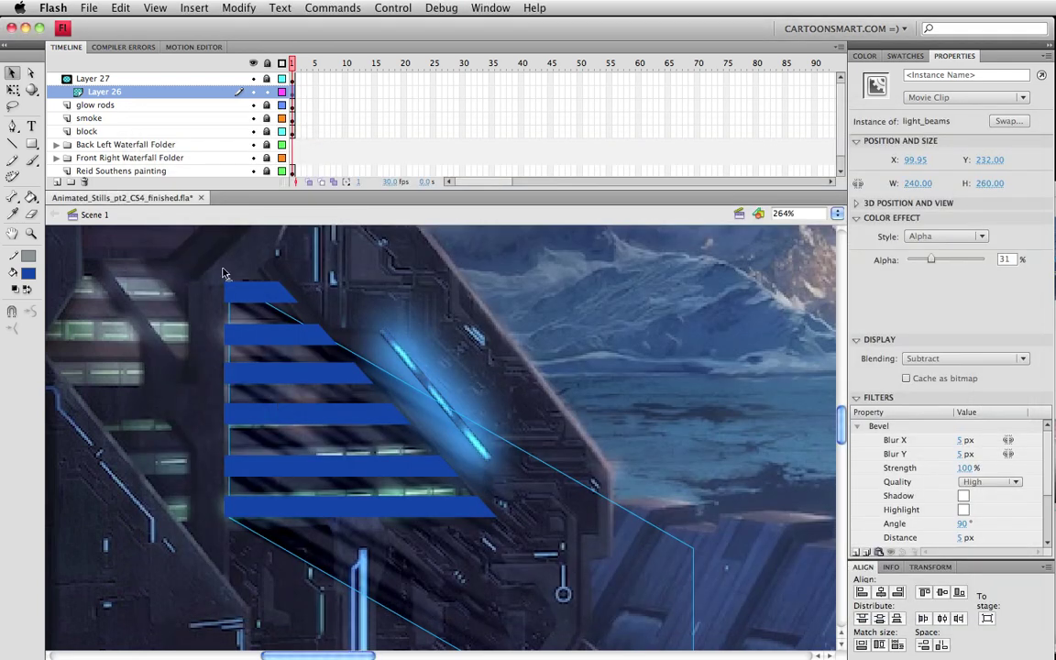
left_click(231, 260)
key("super+s")
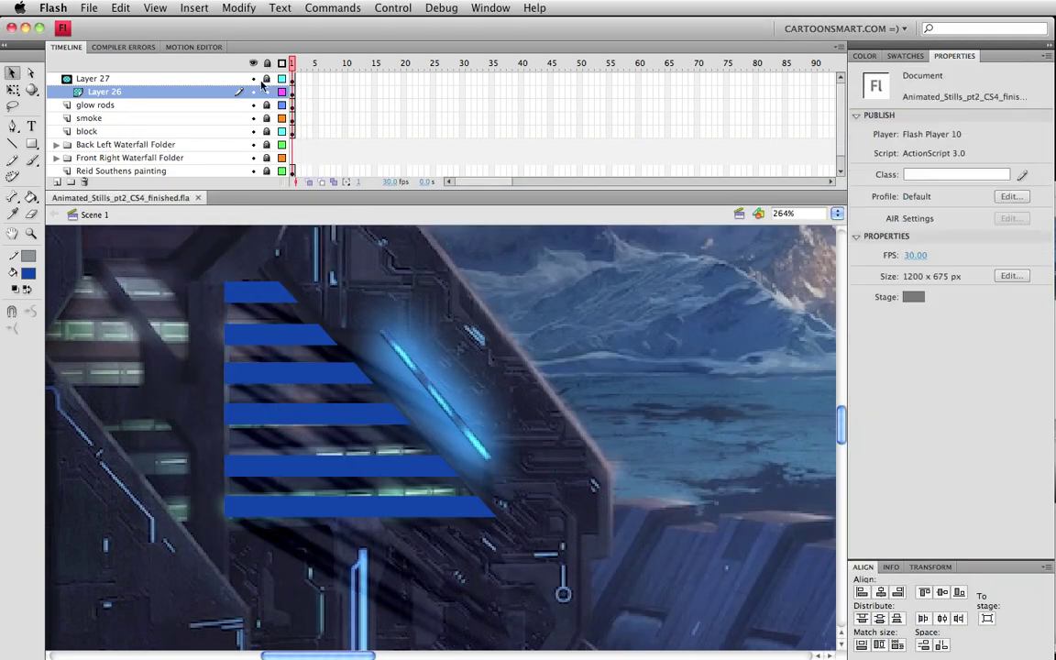
Step: Show the unlocked mask bars as outlines and draw a diagonal line just inside their slanted ends
left_click(282, 79)
left_click(16, 143)
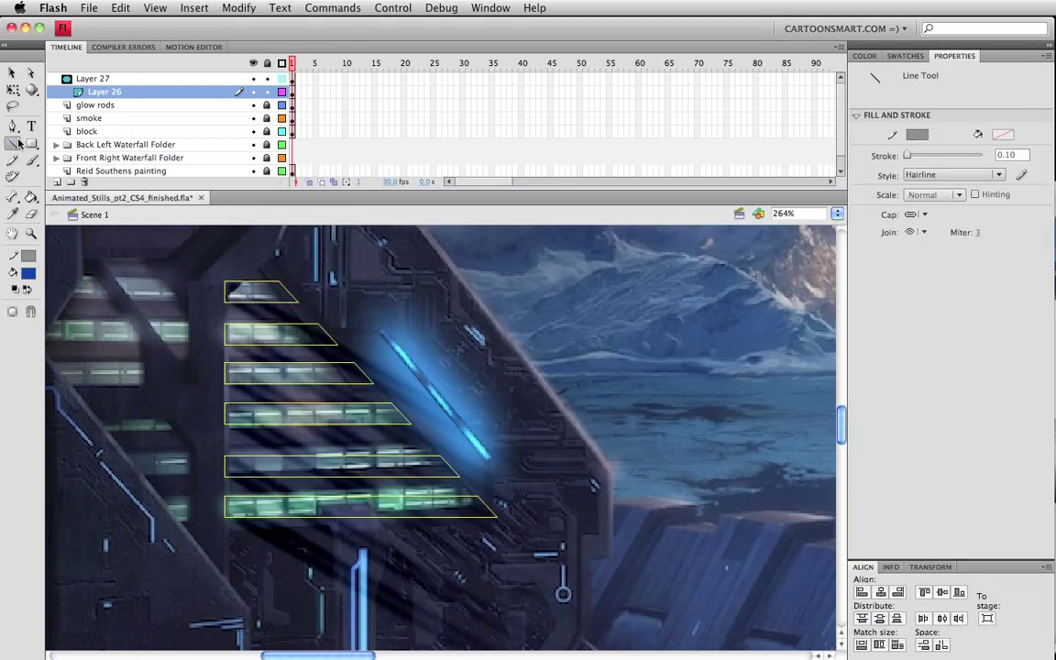
left_click_drag(261, 270, 495, 532)
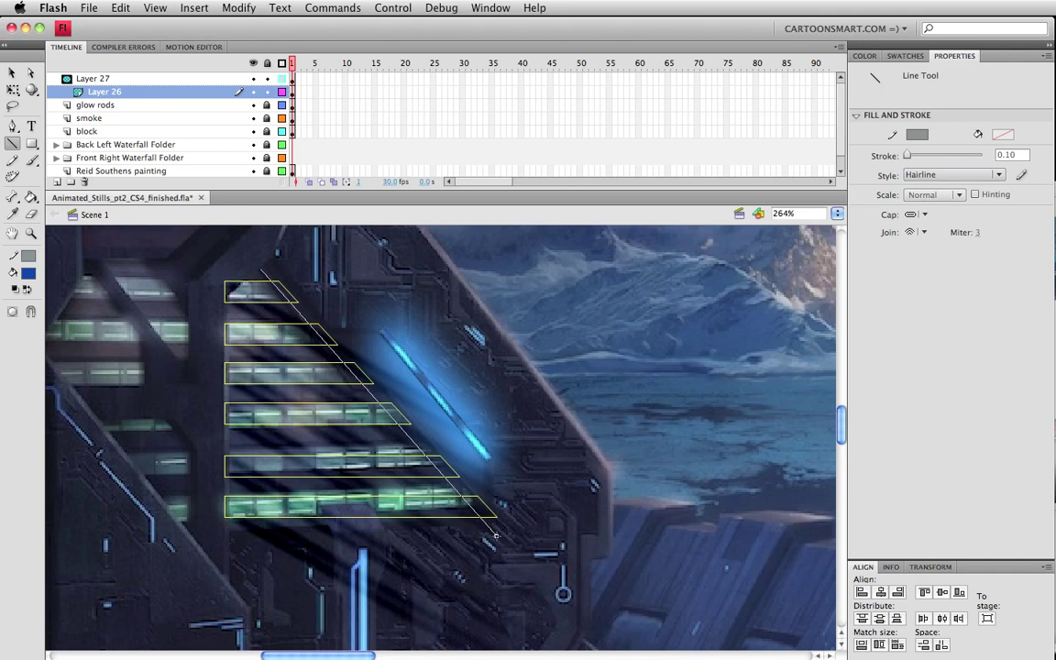
Step: Try to separate the mask bar ends beyond the new diagonal line while the line is still on Layer 26
key("ctrl+z")
key("v")
left_click(493, 511)
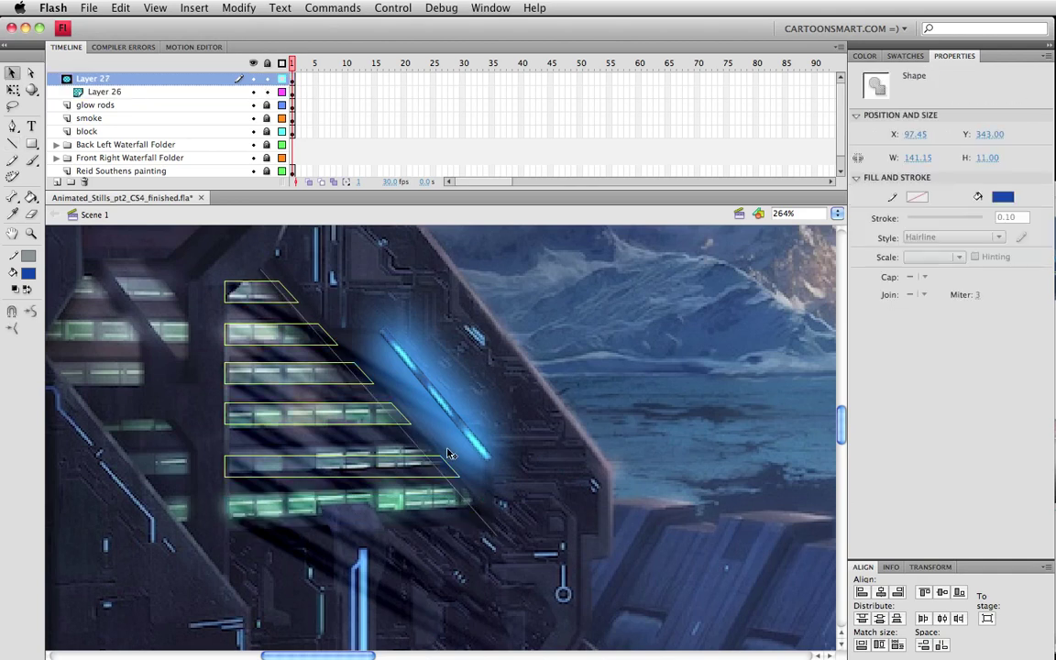
left_click(415, 423)
left_click(459, 506)
left_click(451, 486)
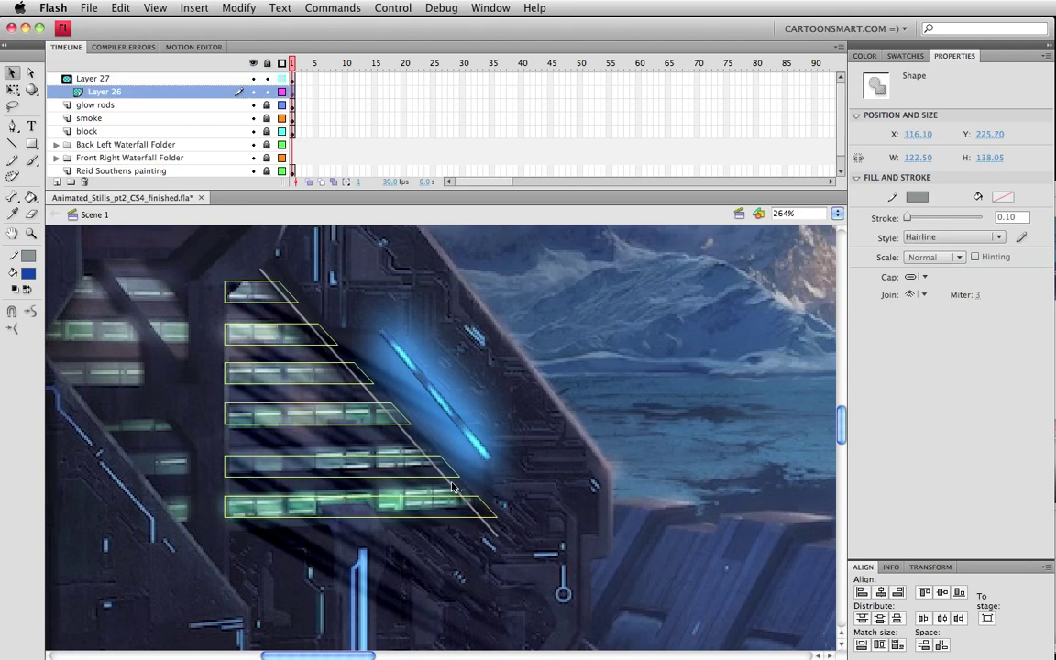
left_click(370, 385)
left_click(410, 430)
left_click(410, 429)
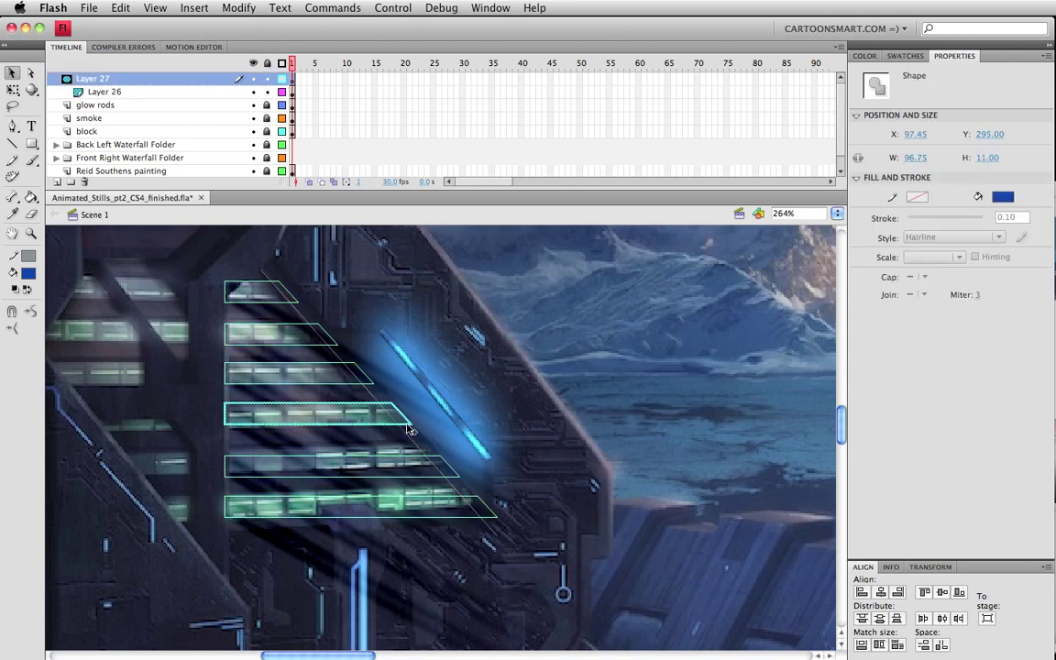
left_click(413, 443)
left_click(297, 304)
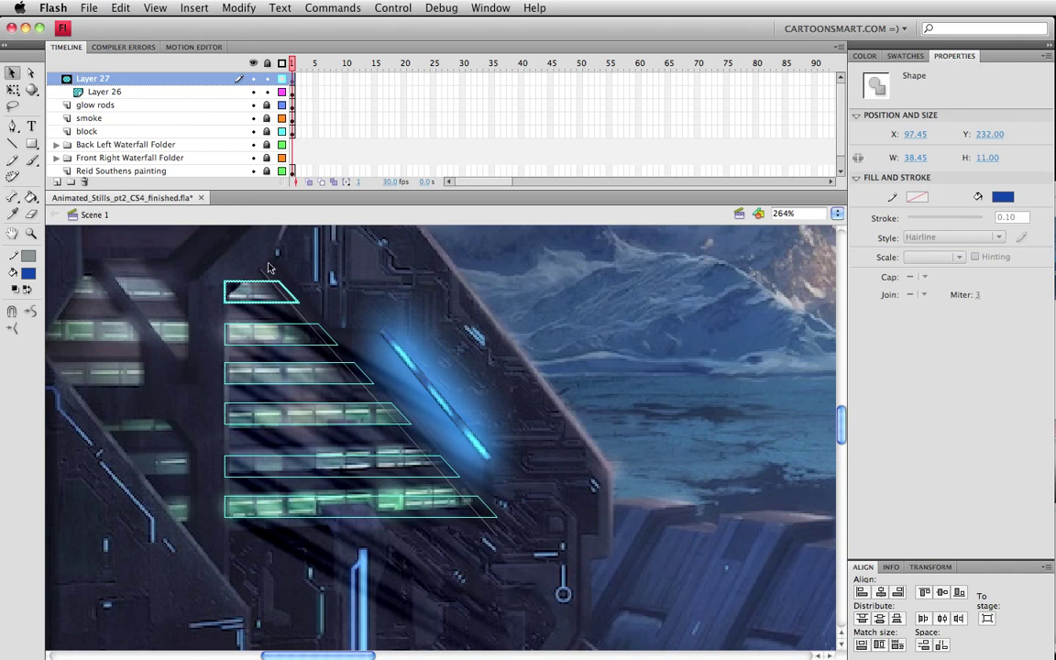
Step: Cut the diagonal line from Layer 26 and paste it in place on Layer 27 so it slices the mask bars
double_click(265, 277)
key("super+shift+a")
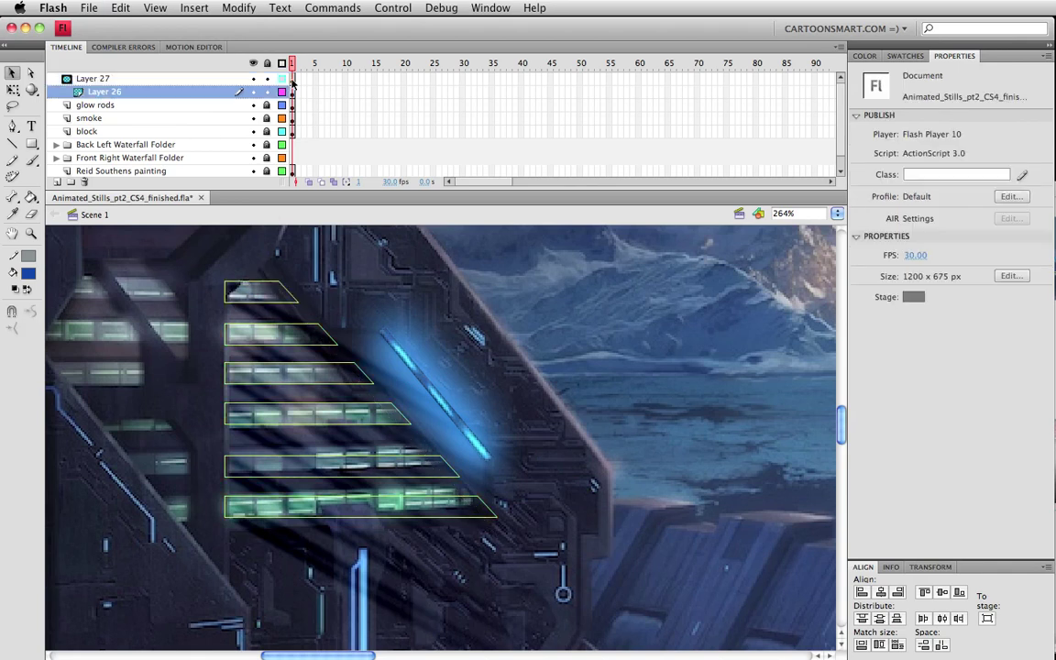
left_click(263, 78)
key("super+shift+a")
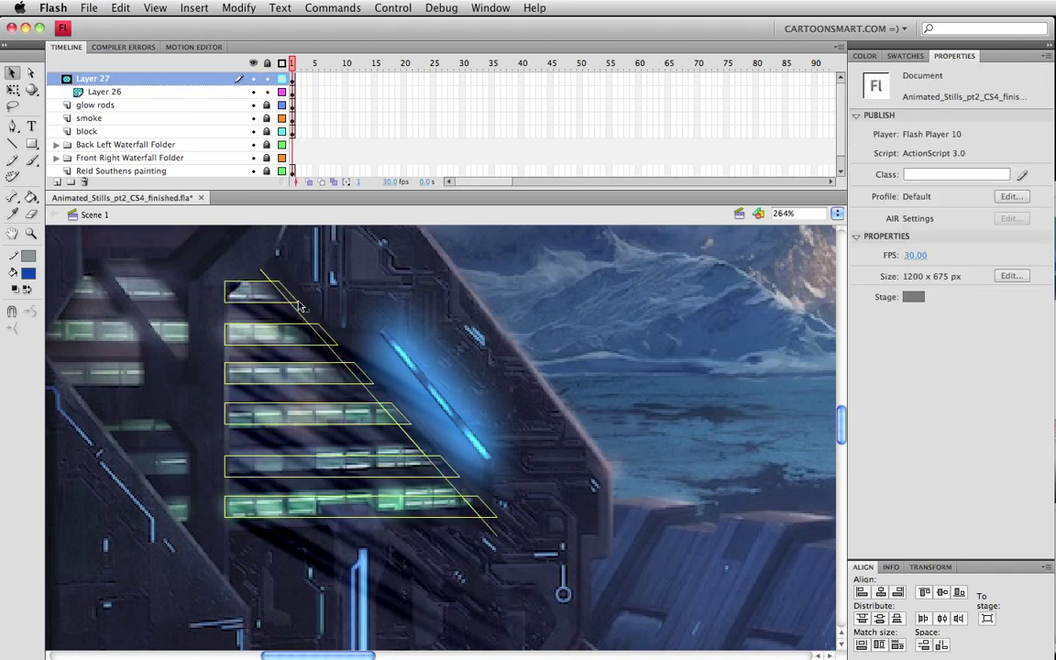
Step: Delete the end of each mask bar beyond the diagonal line, remove the line itself, and save the file
double_click(299, 305)
key("super+shift+a")
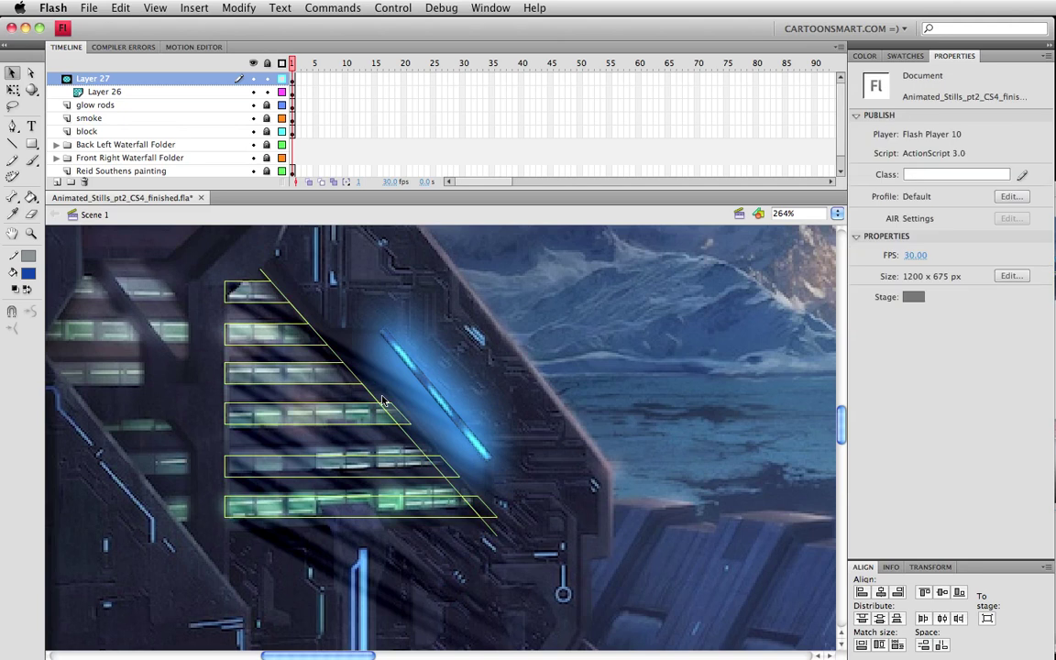
double_click(422, 442)
key("super+shift+a")
double_click(431, 451)
key("super+shift+a")
double_click(458, 495)
key("super+z")
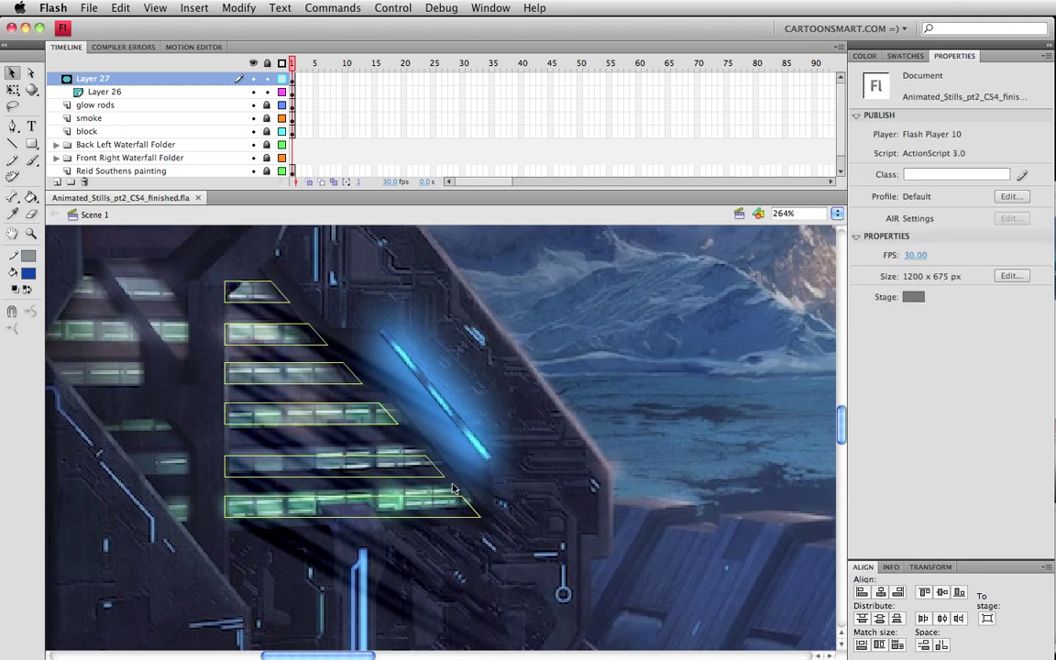
Step: Lock Layer 27 with its bars outlined, move the light beams on Layer 26 to X 259.95, Y 212, and save
left_click(279, 81)
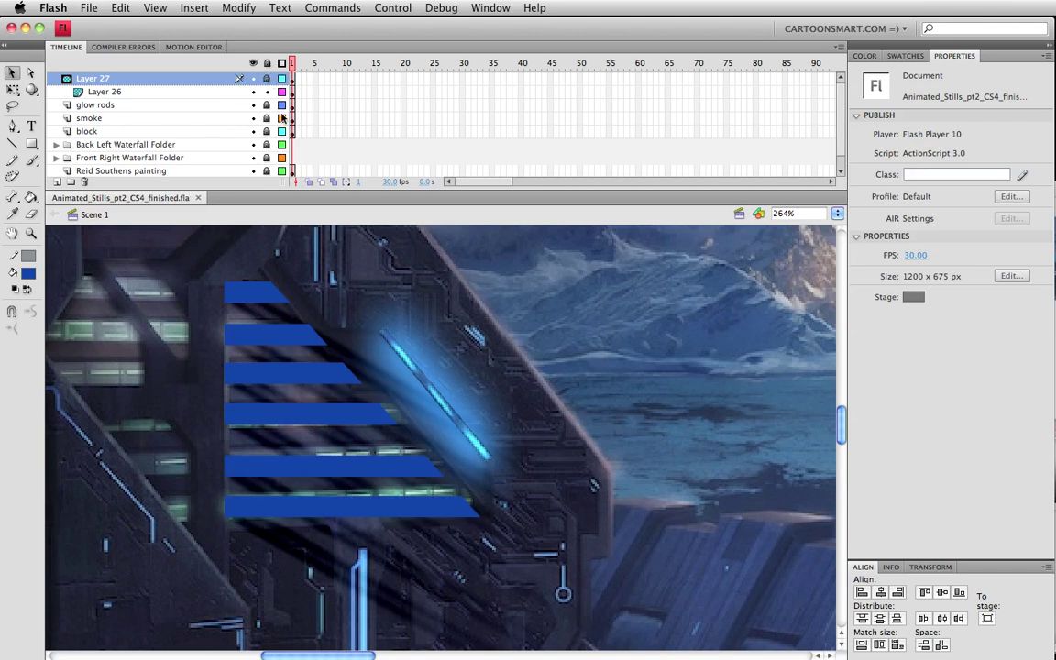
left_click(267, 78)
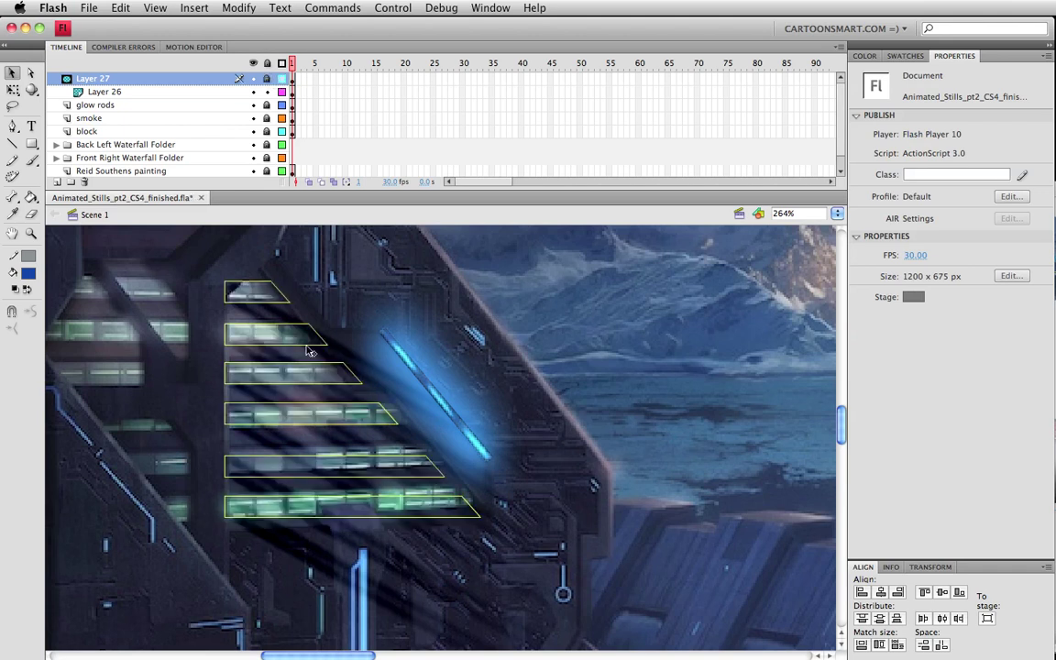
left_click(293, 91)
key("super+1")
key("super+s")
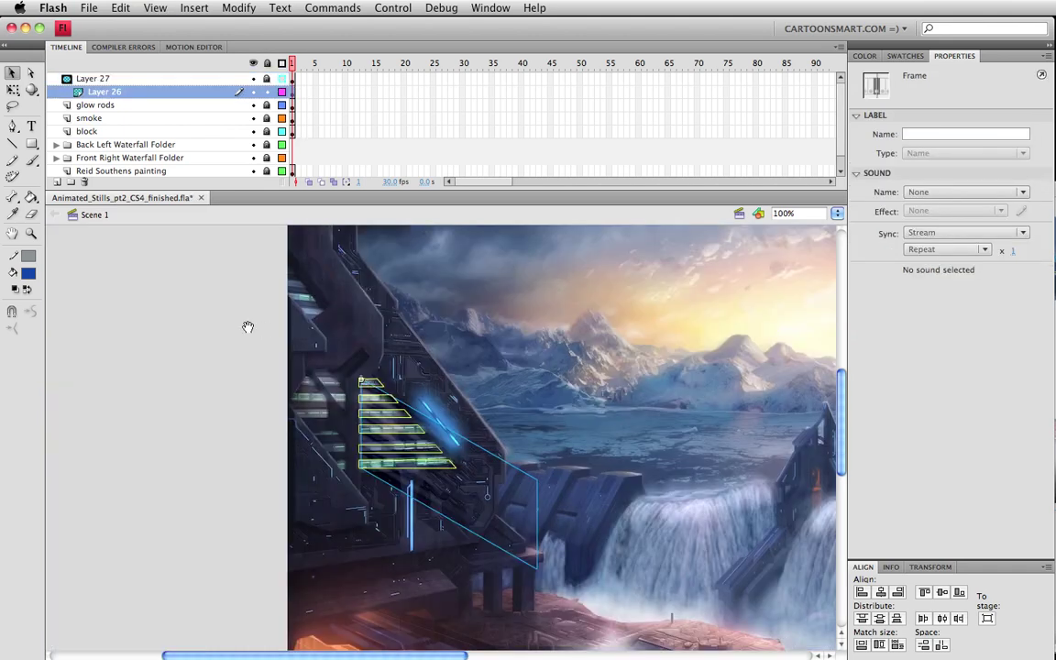
key("super+z")
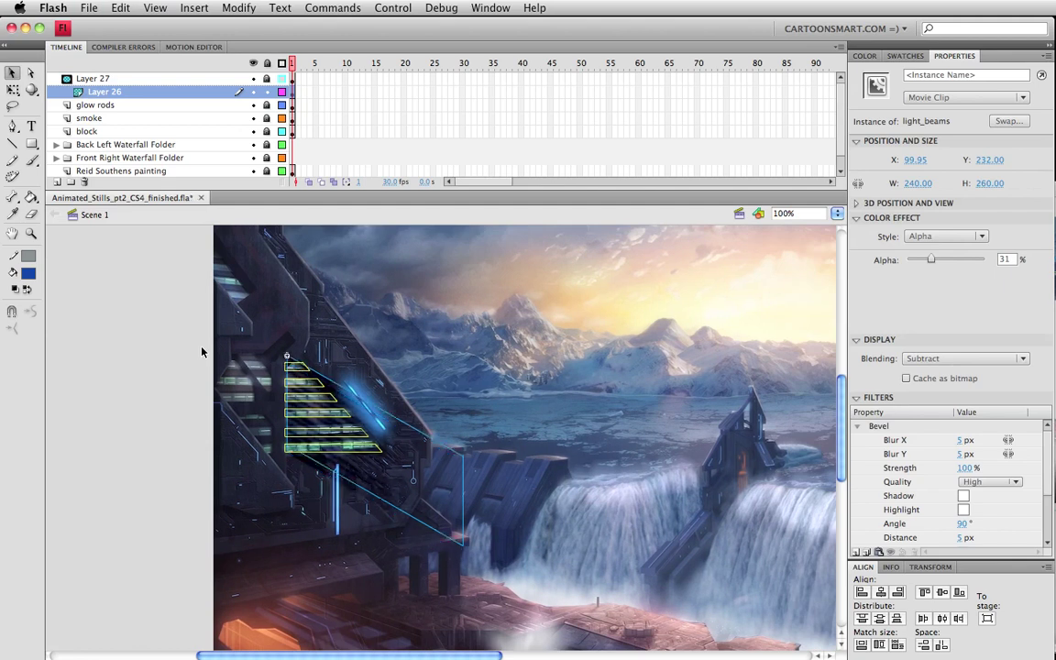
key("super+z")
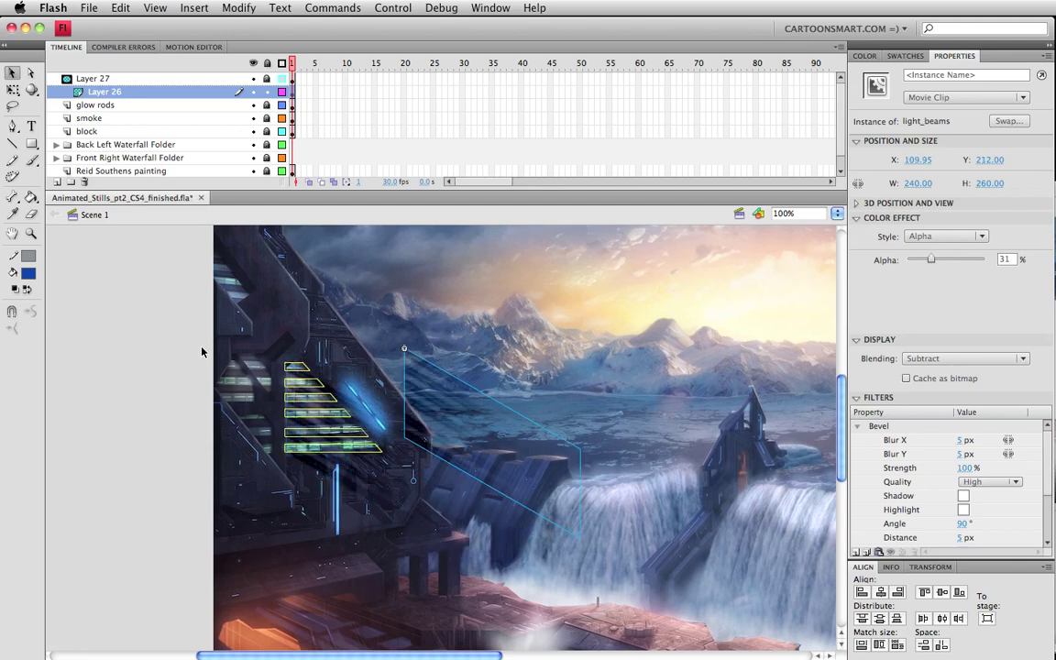
key("super+s")
key("super+shift+d")
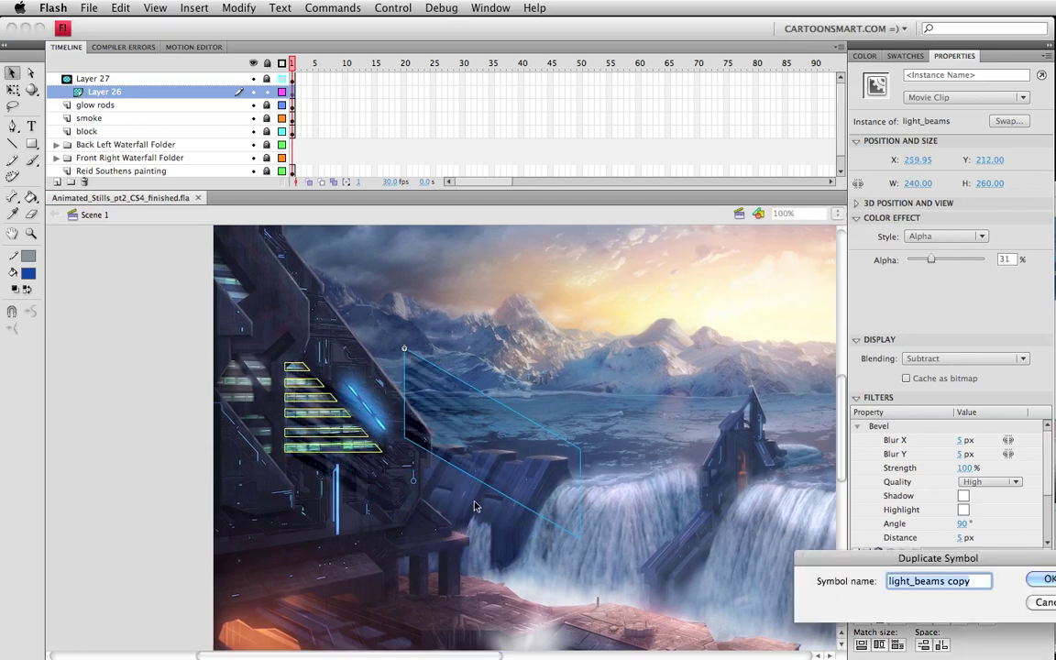
left_click_drag(894, 506, 639, 491)
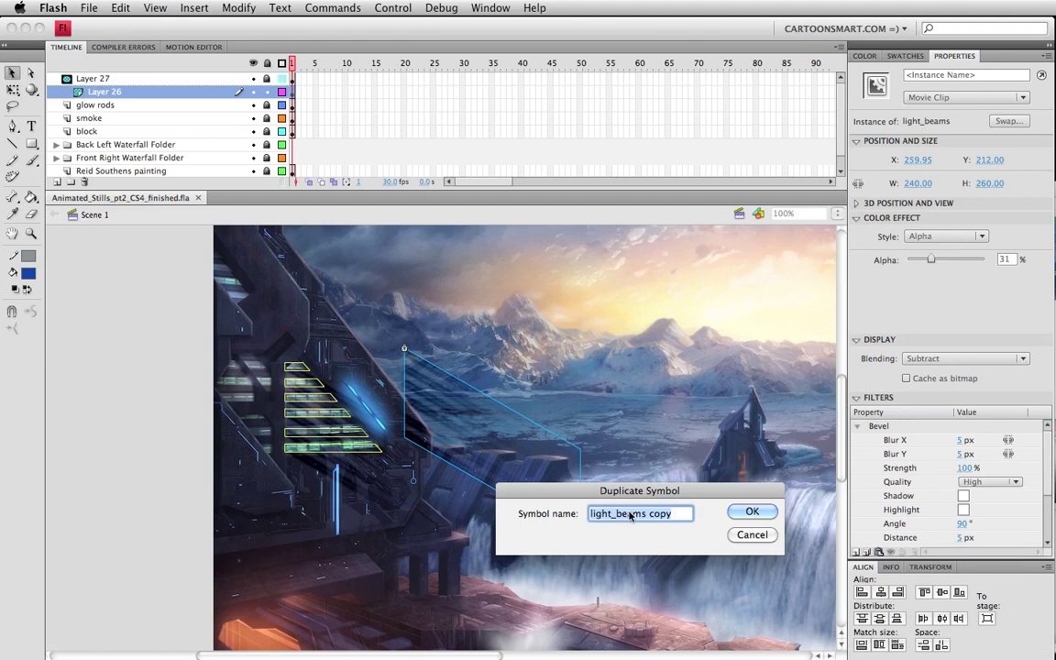
left_click(752, 534)
Step: Open the light_beams symbol for editing and add a new layer above Layer 1
scroll(431, 524, "down", 3)
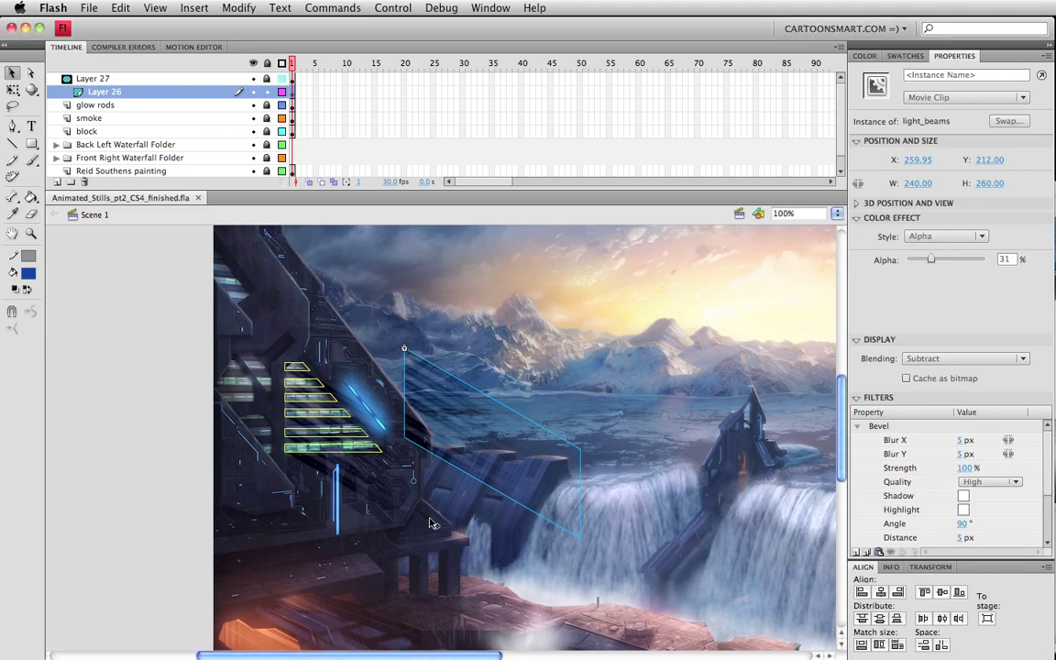
left_click_drag(502, 495, 439, 458)
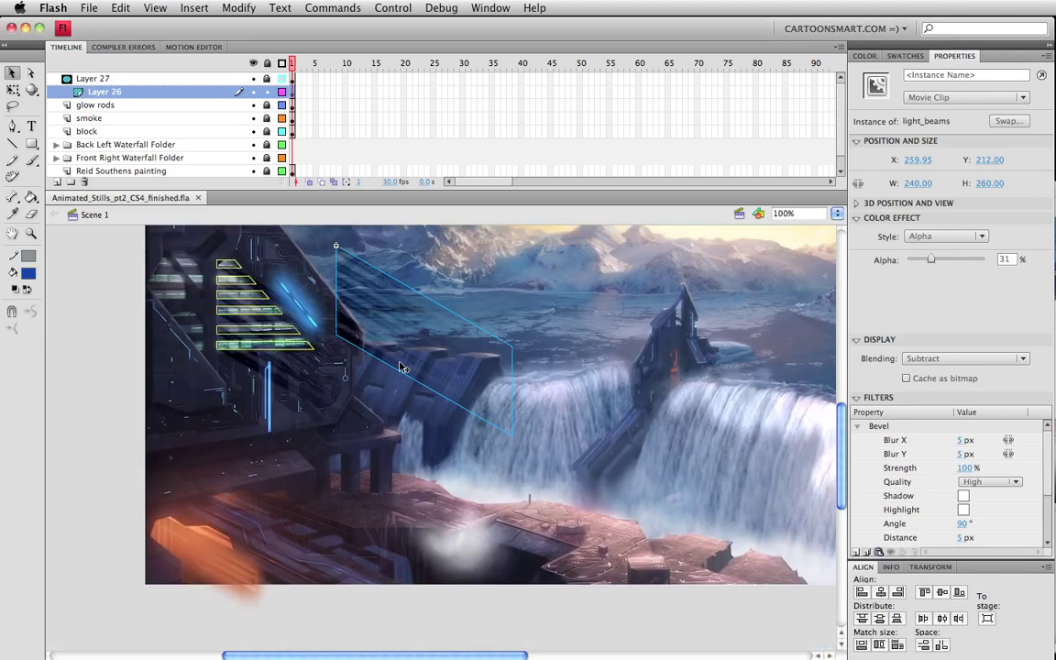
double_click(375, 294)
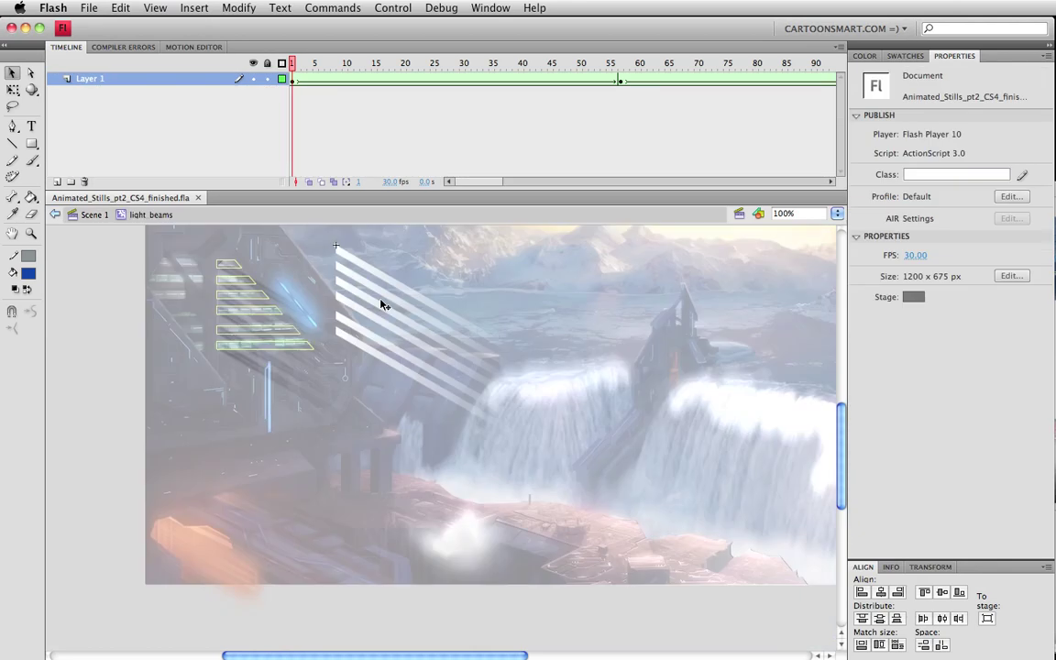
left_click(56, 181)
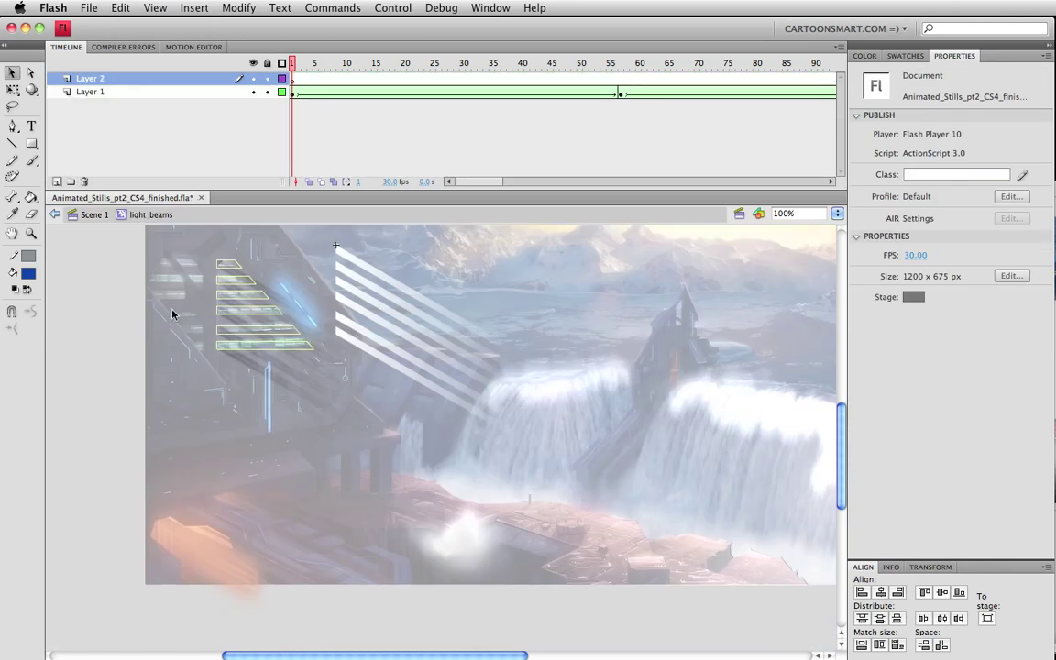
Step: Copy the random-frame script from Stickies into Layer 2's first frame, with myNum:int and gotoAndPlay (myNum), and replace the 200 multiplier
key("super+Tab")
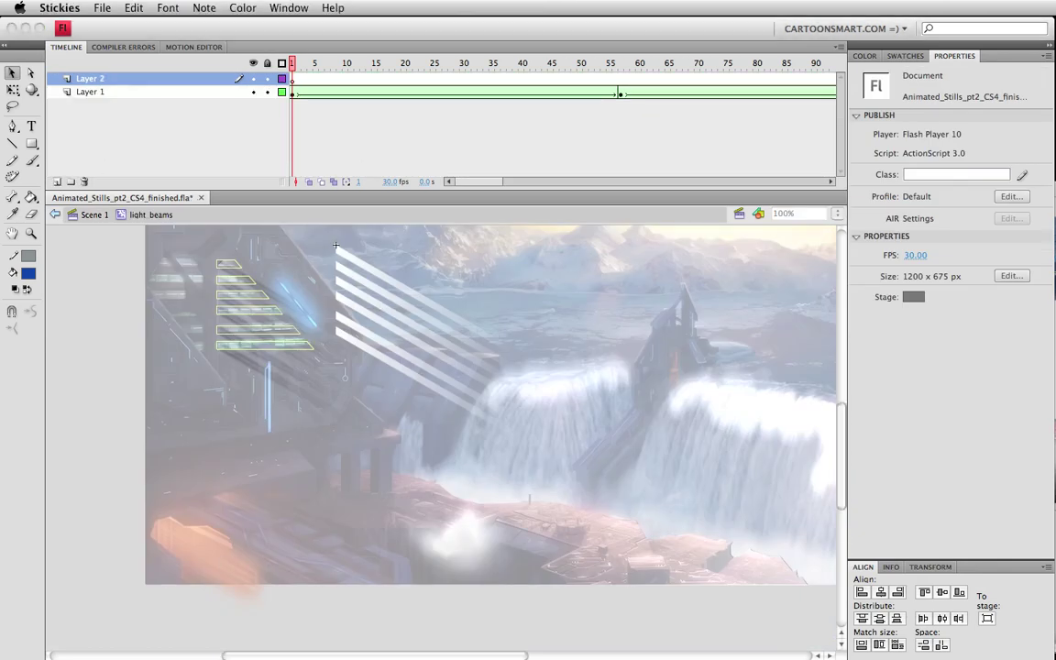
left_click(282, 80)
key("F9")
type("var myNum:int ;  myNum = Math.random( ) * 200;  gotoAndPlay (myNum );")
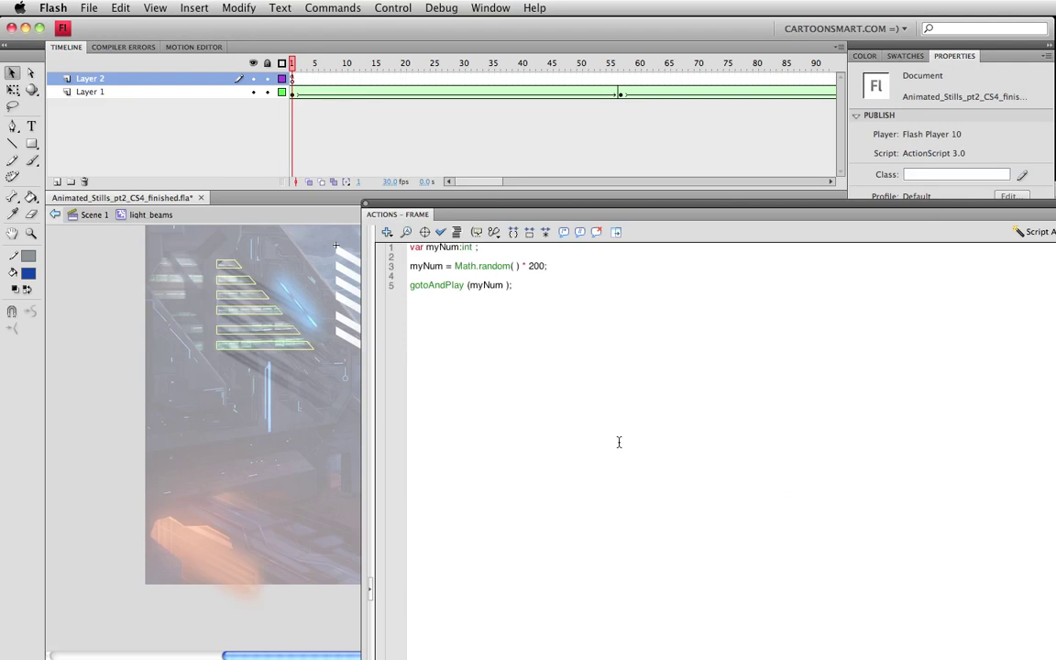
left_click_drag(531, 266, 543, 269)
key("BackSpace")
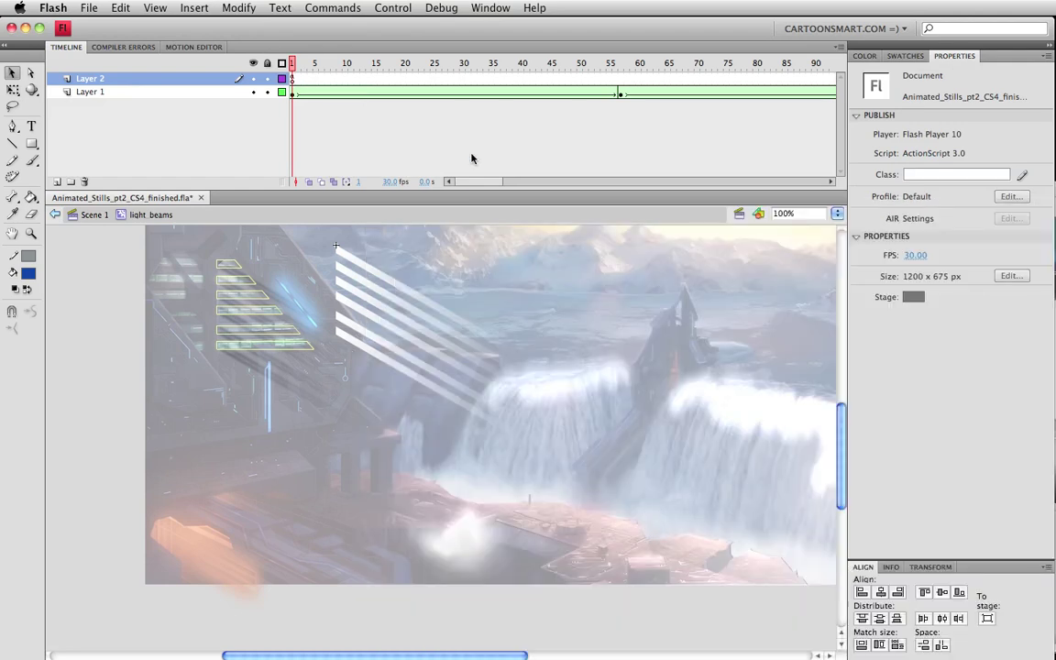
key("F9")
Step: Add a keyframe at frame 122 of Layer 2 with the script gotoAndPlay(2); save the file, and play the timeline
left_click_drag(474, 181, 500, 181)
left_click(698, 82)
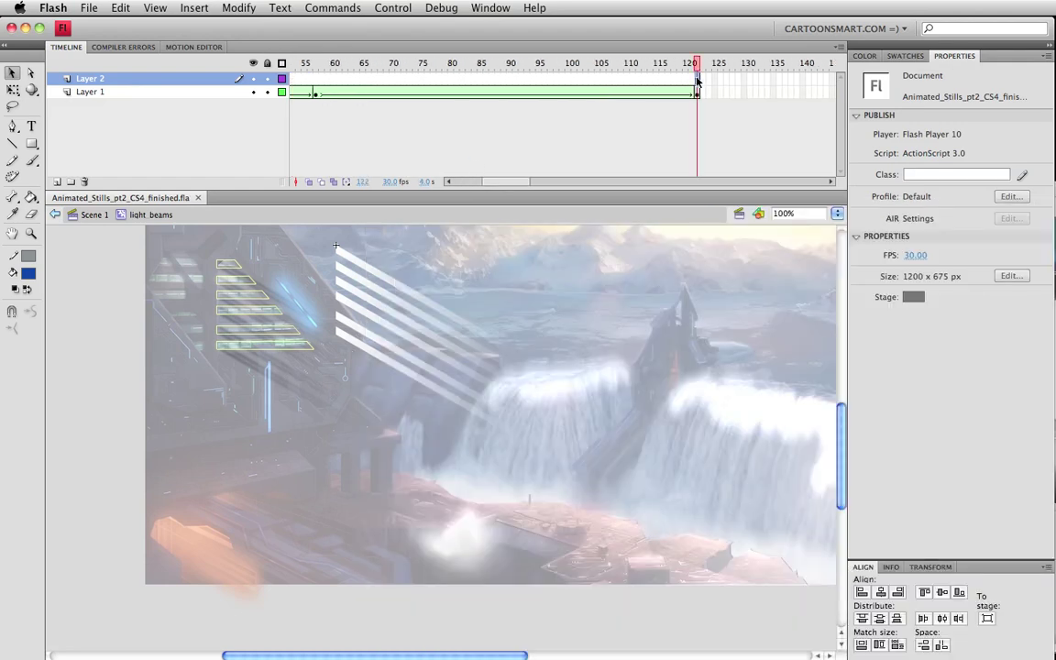
key("F9")
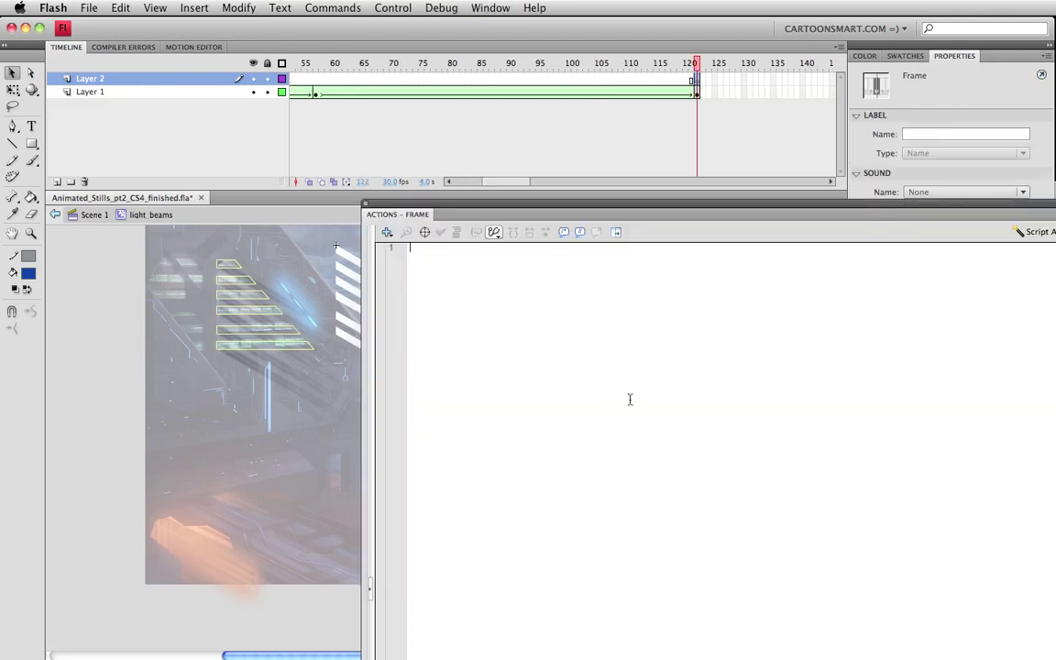
type("gotoAnd")
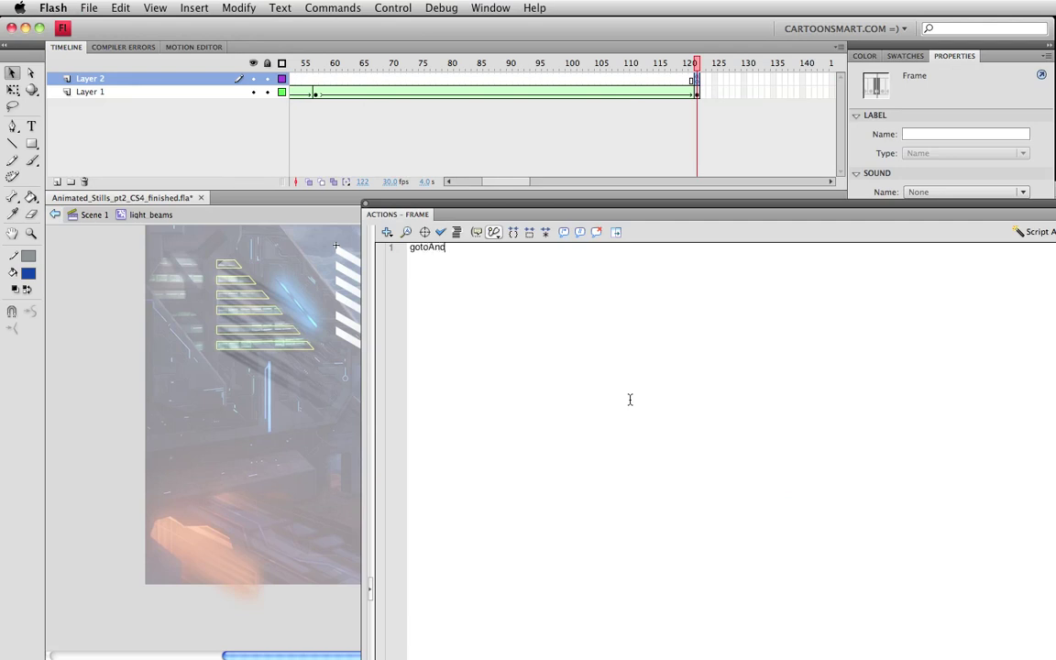
type("Play(2);")
key("super+s")
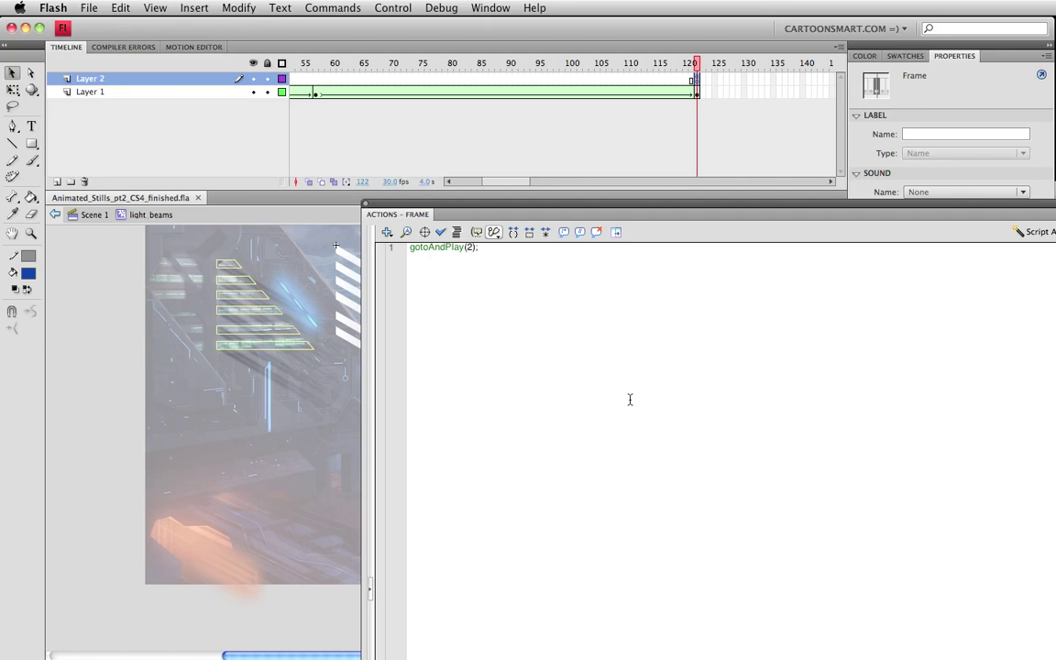
left_click(368, 204)
key("Return")
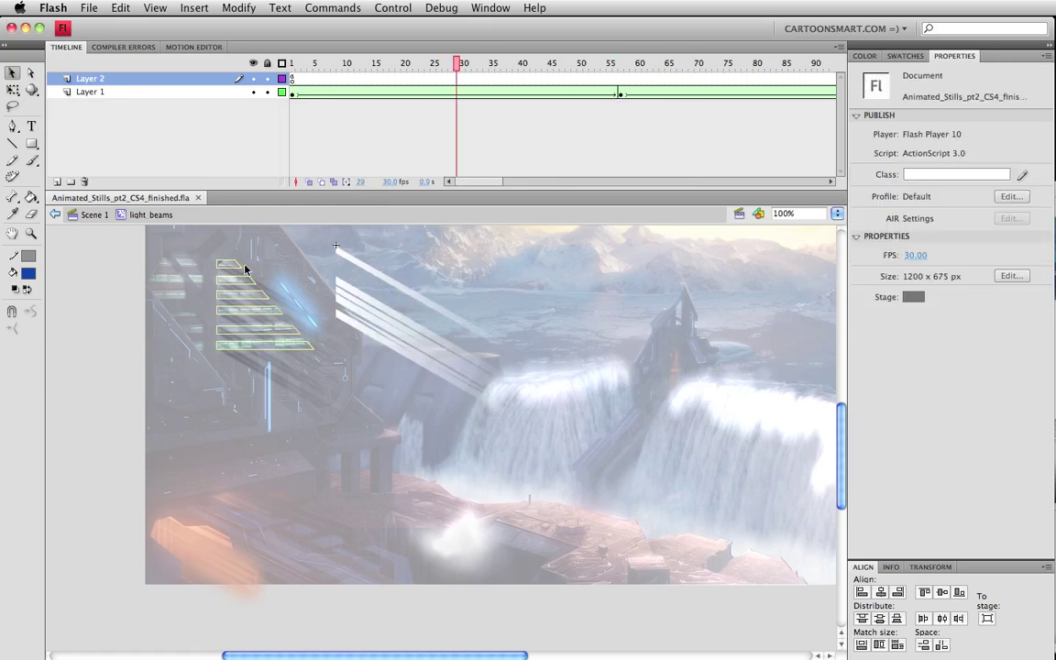
Step: Back in Scene 1, give the light_beams instance beside the tower 45% alpha and skew it more steeply to a height of 320.30
left_click(92, 214)
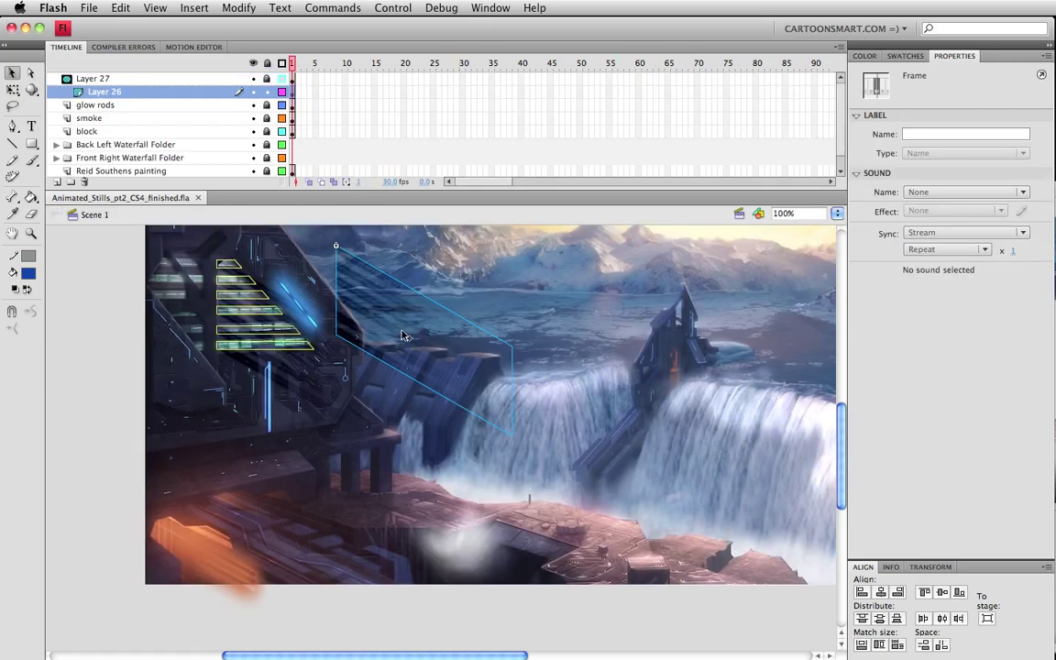
left_click(394, 303)
left_click_drag(938, 263, 946, 264)
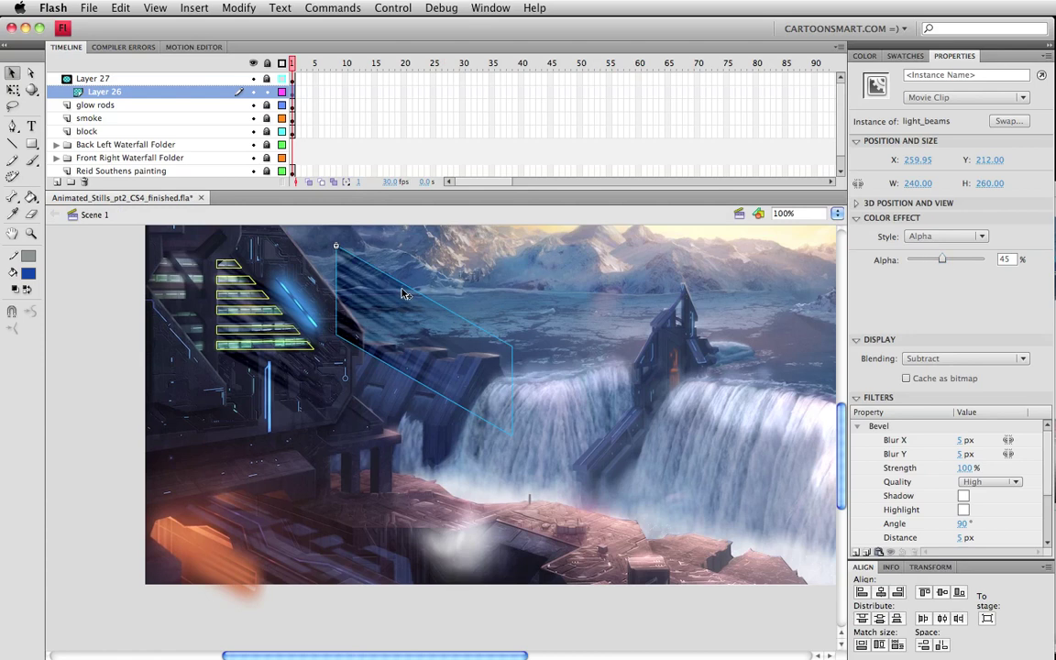
key("q")
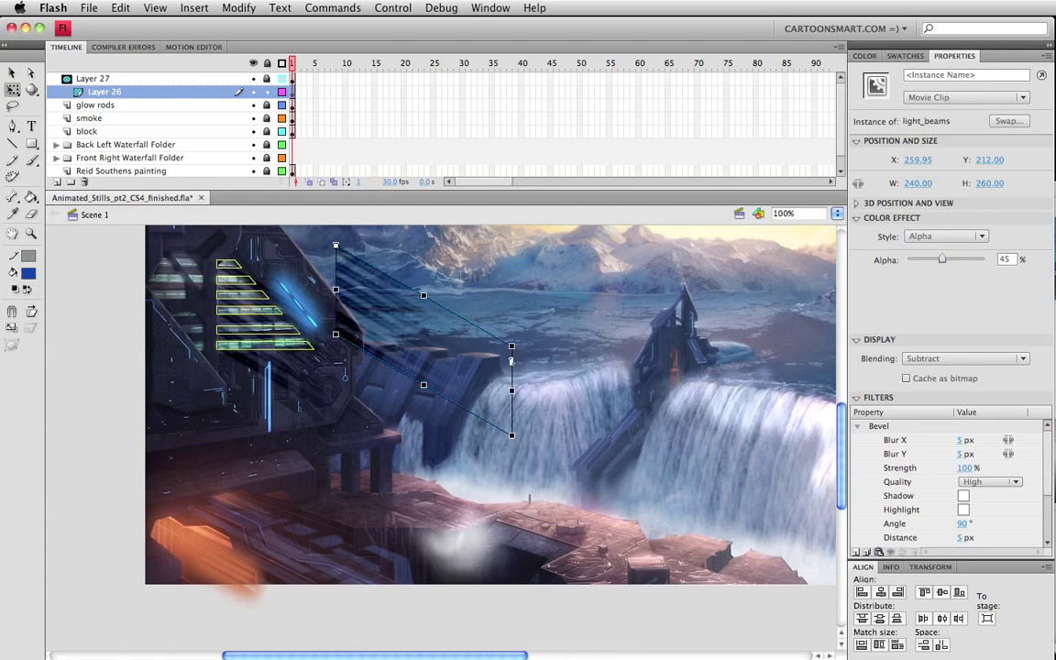
left_click_drag(510, 360, 510, 404)
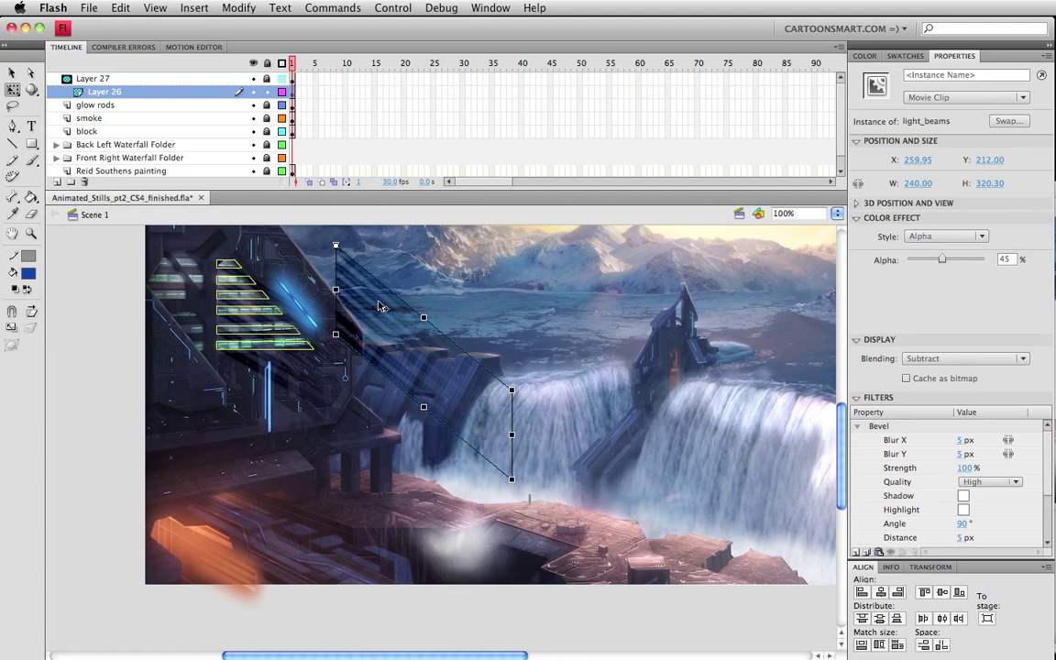
Step: Move the skewed light beams over the tower windows to X 103.95, Y 196, save, and preview the movie
left_click_drag(383, 307, 269, 294)
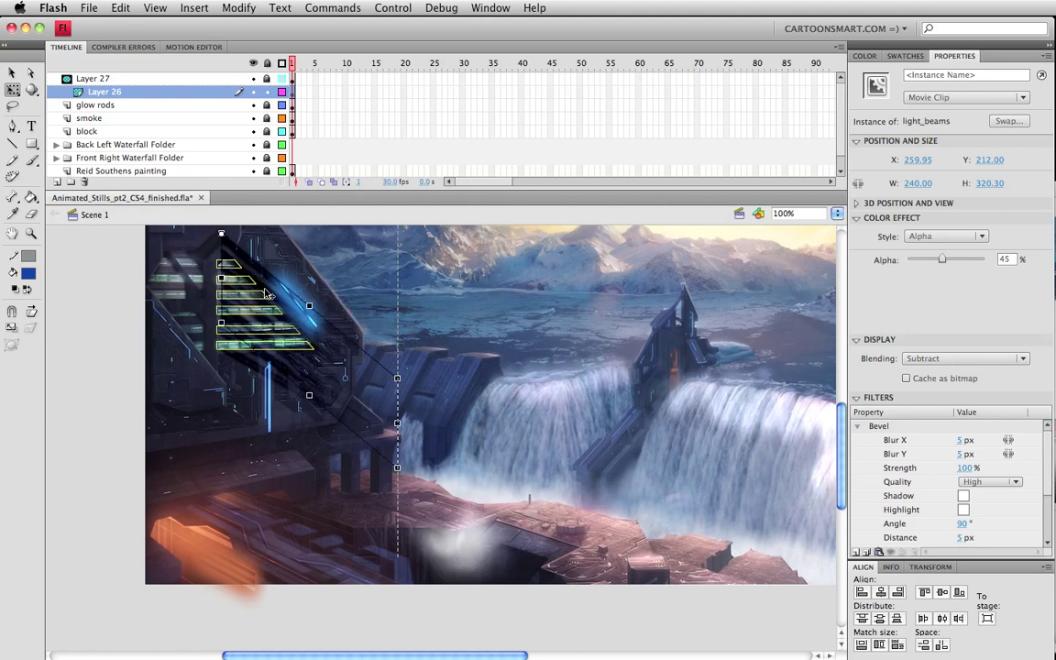
key("super+s")
key("super+Return")
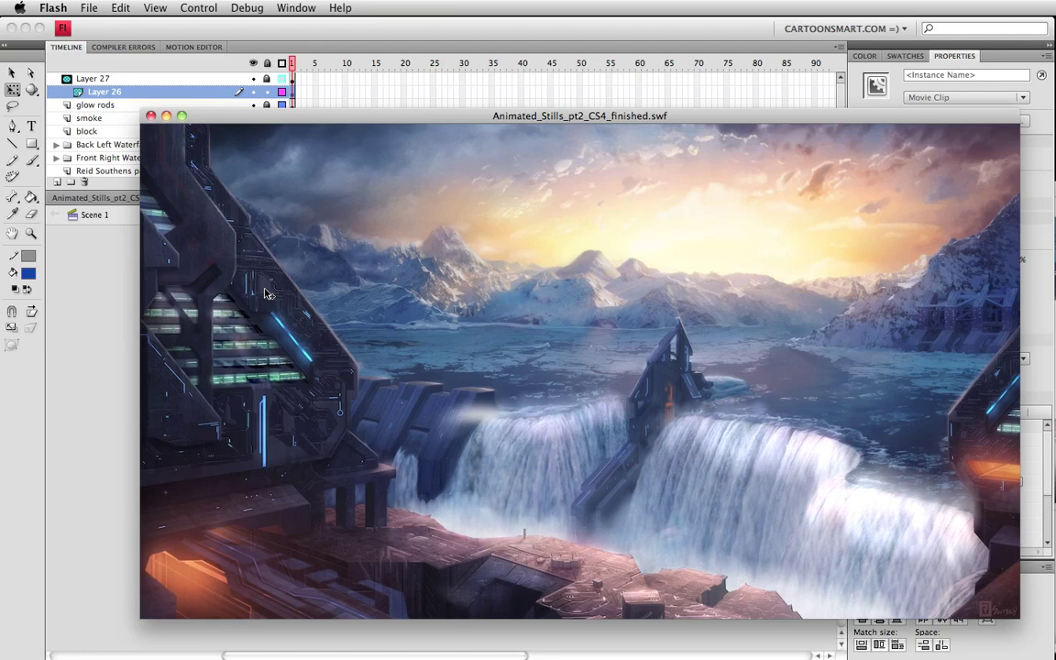
key("super+w")
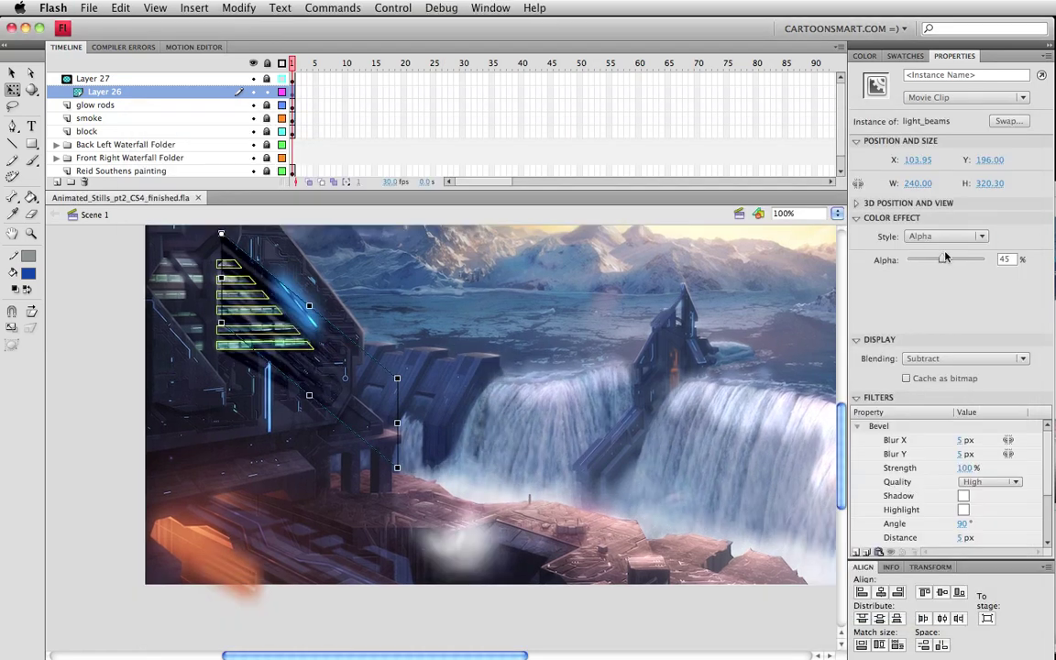
Step: Set the skewed beams' alpha to 17%, move them to X 37.95, Y 143.95, and preview the movie again
left_click_drag(947, 258, 922, 261)
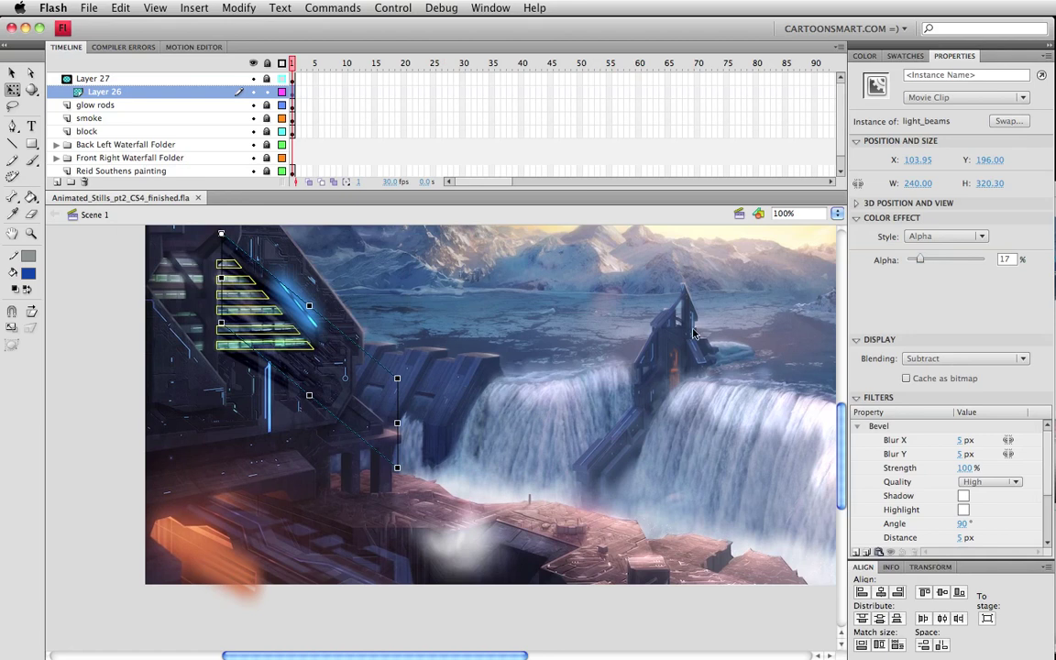
left_click(291, 360)
left_click(296, 351)
key("v")
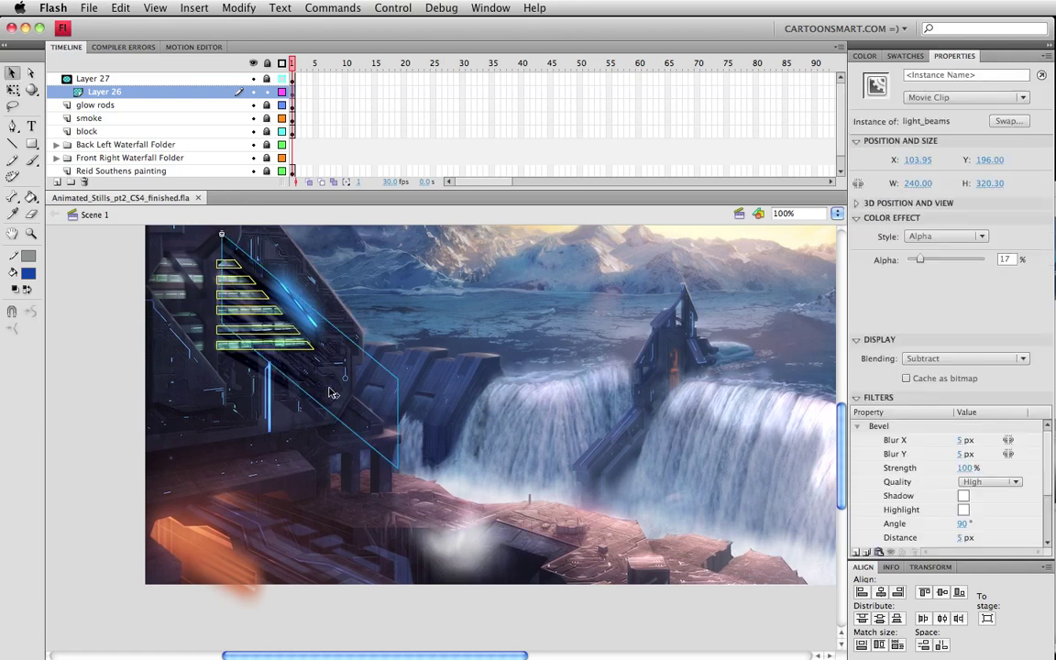
left_click(291, 364)
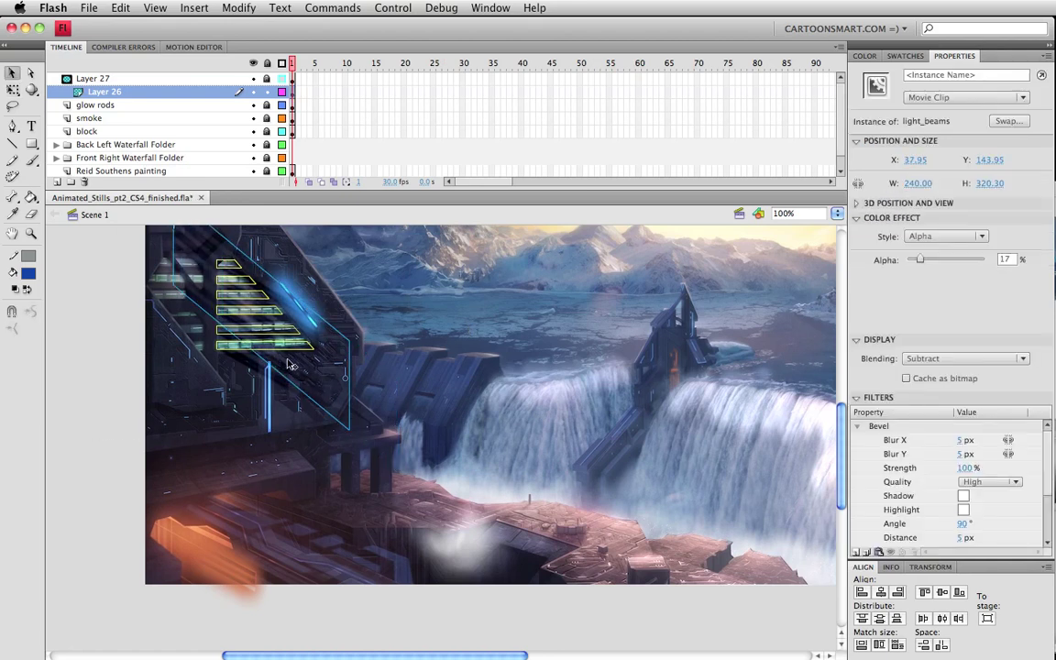
key("super+Return")
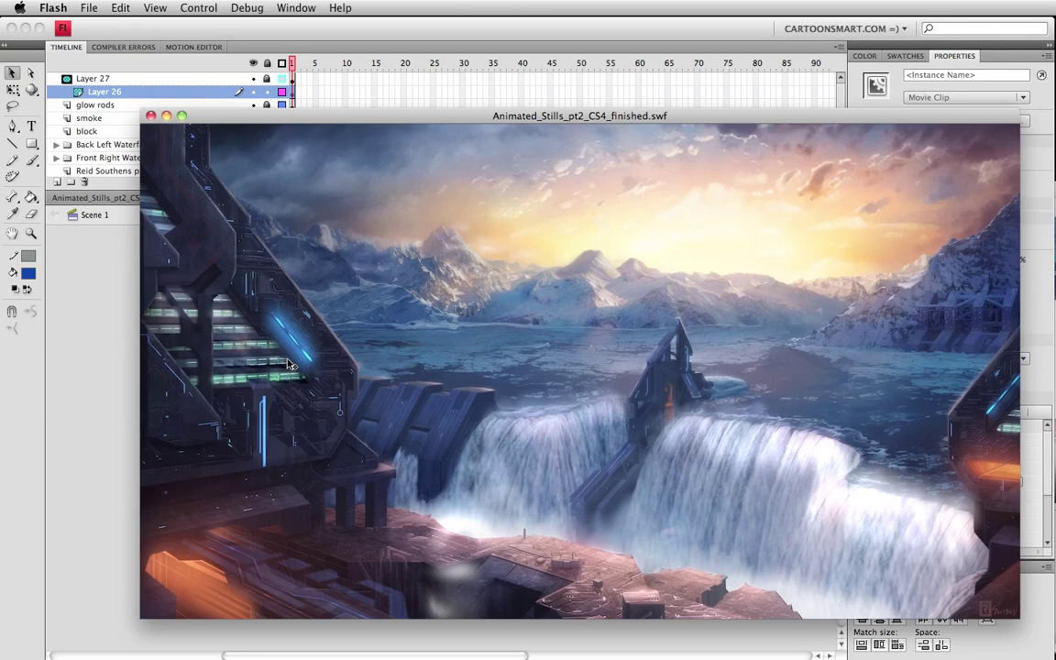
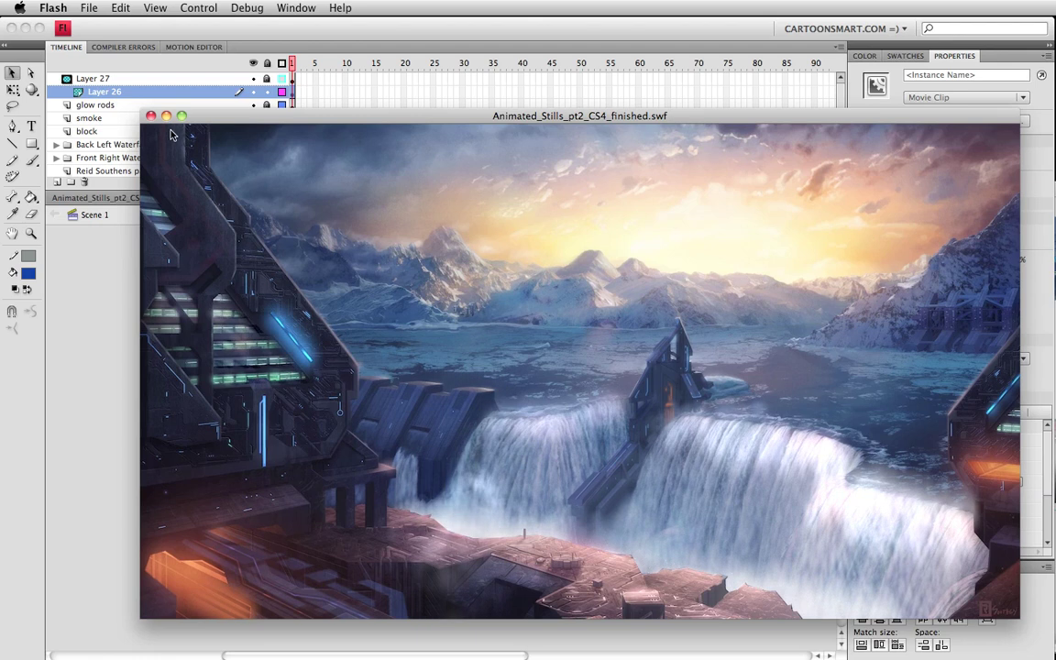
key("super+w")
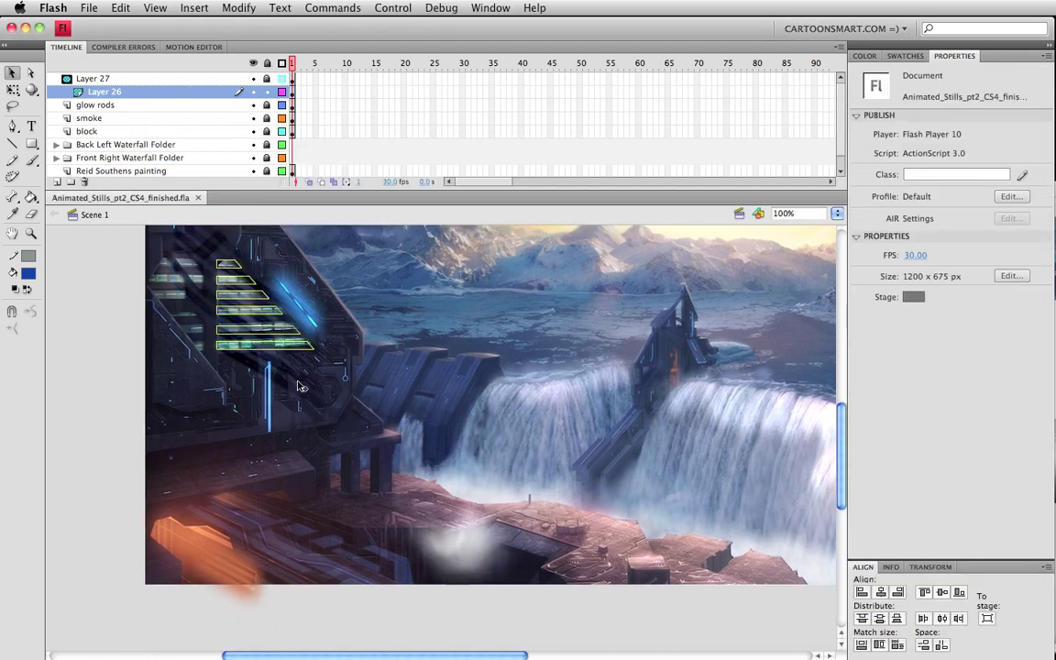
Step: With Layer 27 unlocked and Layer 26 locked, cut a notch with a slanted right side into the lowest mask bar's bottom edge, and save
left_click(31, 234)
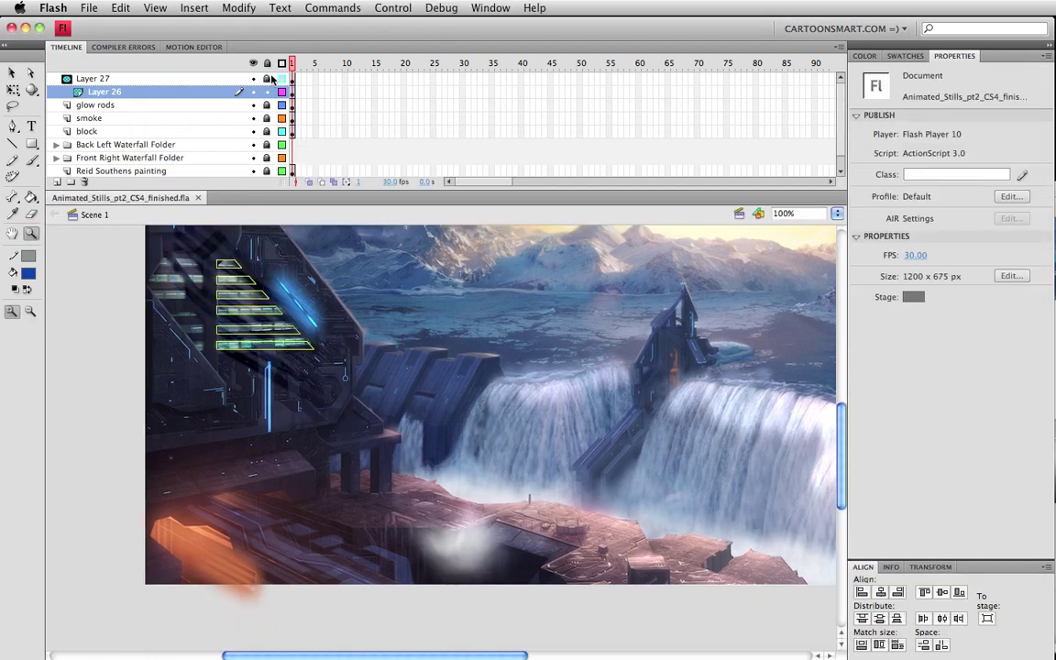
left_click_drag(202, 307, 359, 387)
key("v")
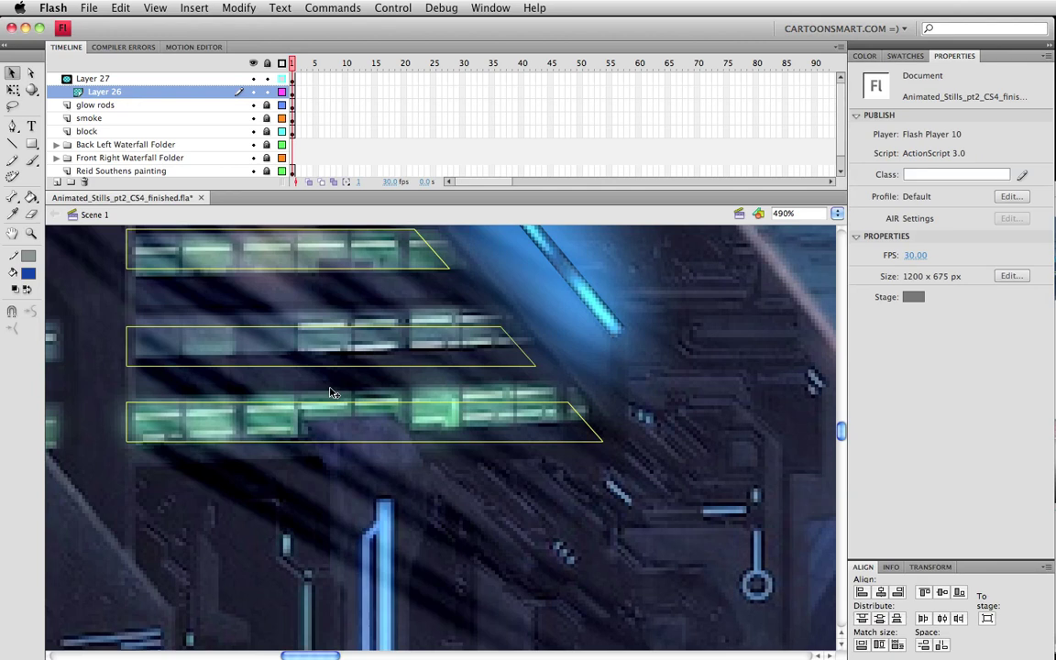
left_click(307, 465)
key("super+s")
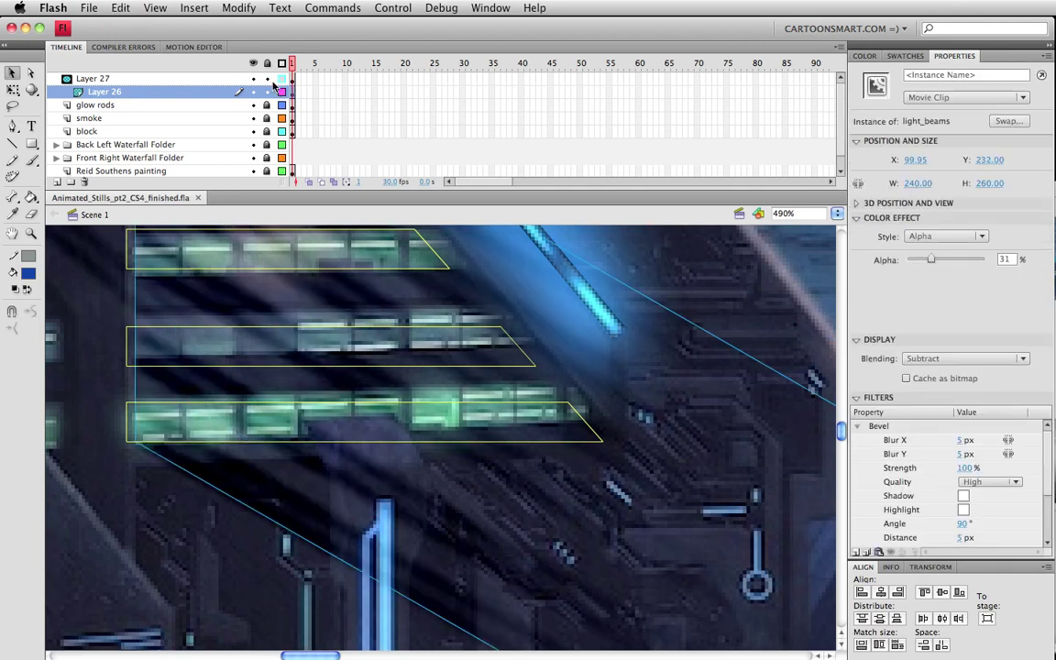
left_click(273, 87)
left_click_drag(307, 473, 401, 420)
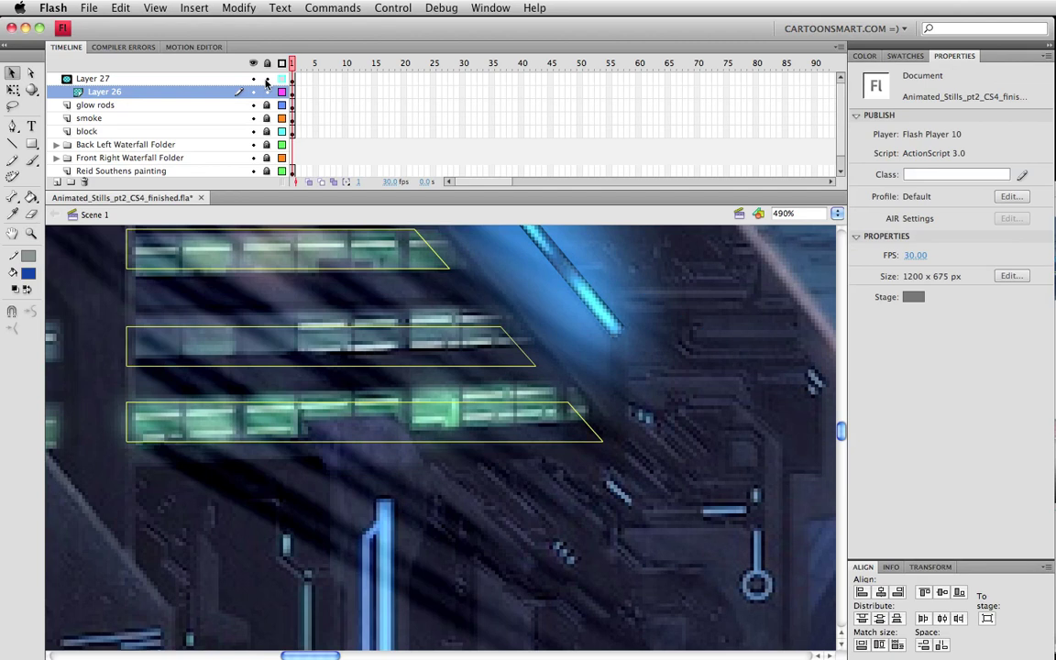
left_click_drag(346, 442, 415, 441)
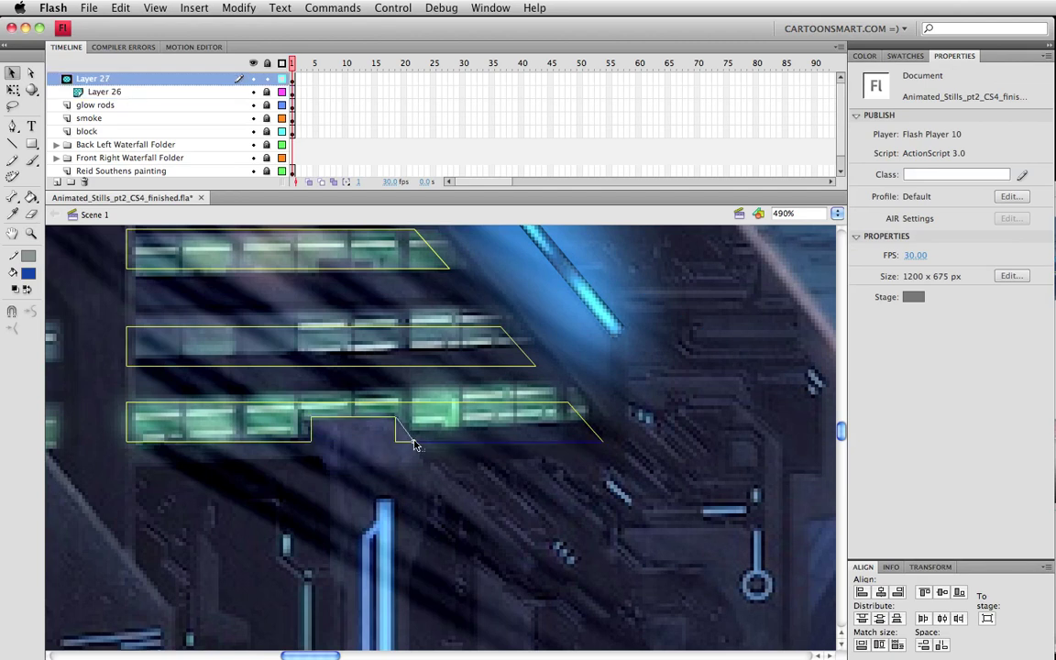
key("super+s")
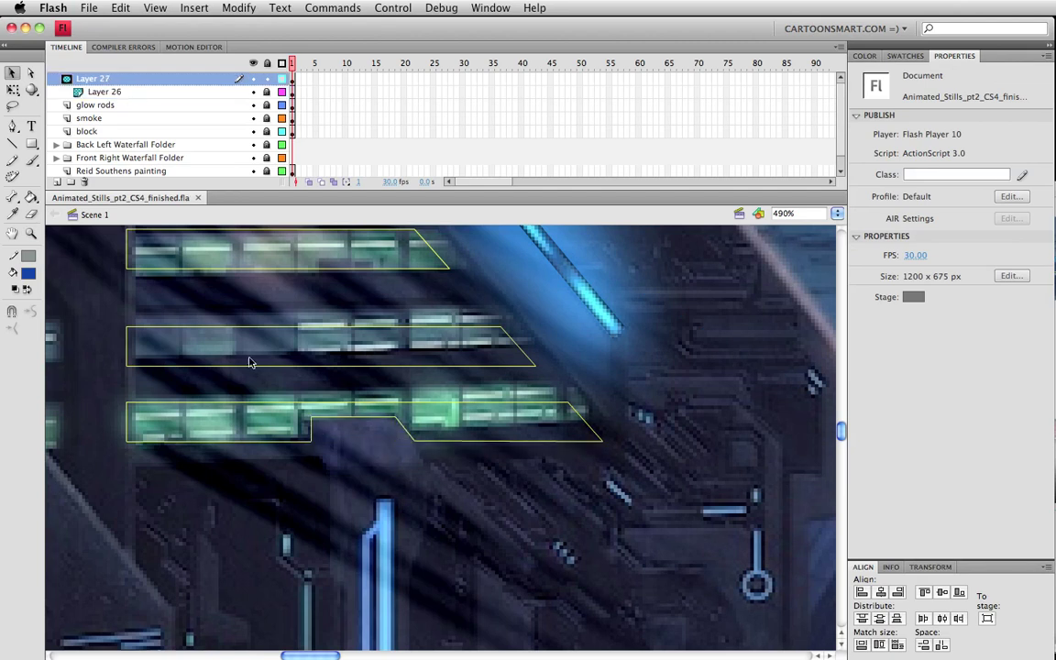
Step: Add two new layers above Layer 27
left_click(30, 233)
left_click(367, 379, "alt")
left_click(476, 425, "alt")
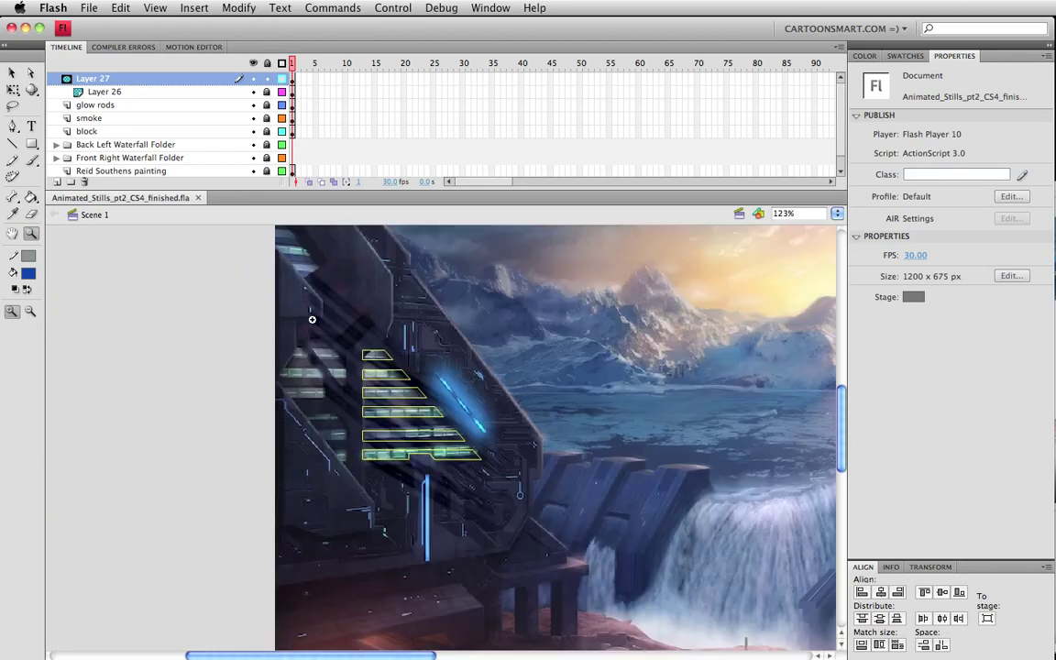
scroll(597, 587, "up", 3)
key("v")
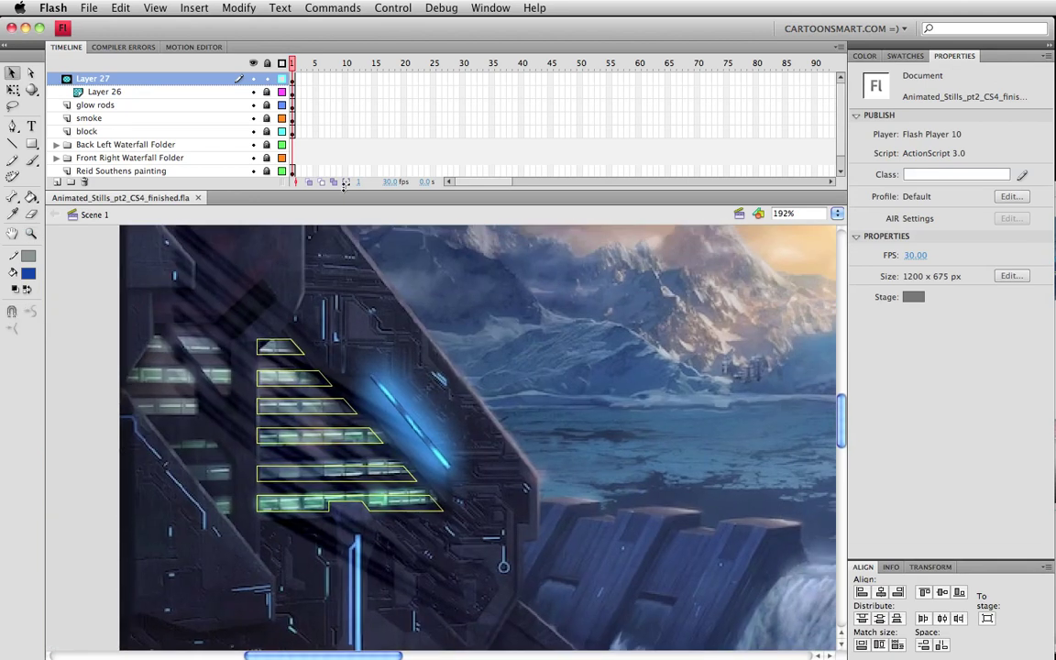
left_click(113, 83)
left_click(57, 183)
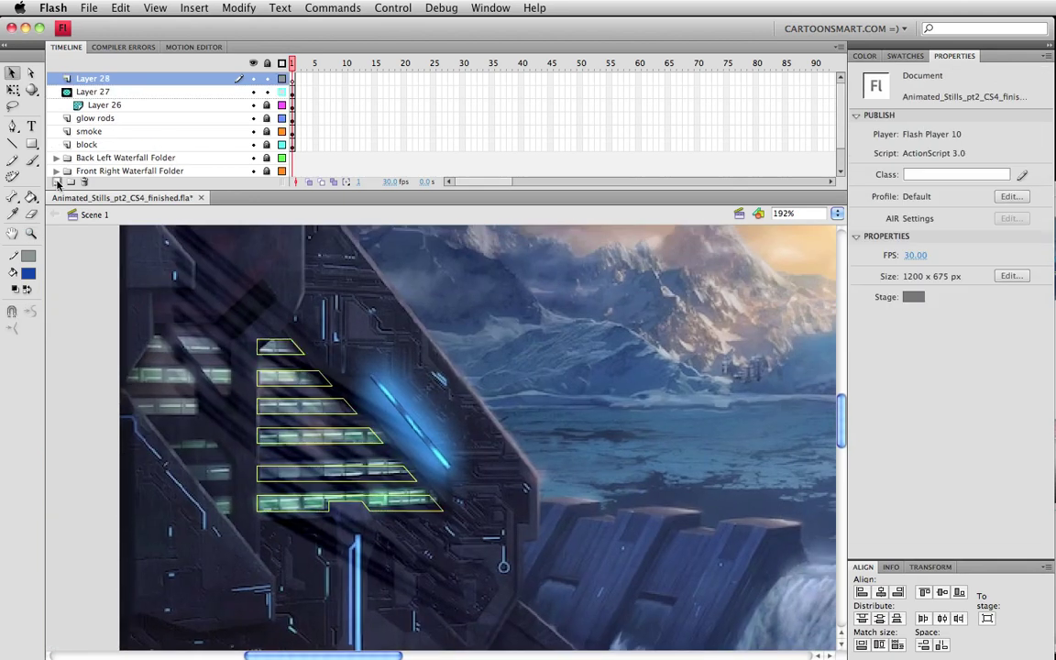
left_click(57, 183)
Step: Copy the mask bars' frame from Layer 27 and paste it into the first frame of Layer 29
left_click(292, 106)
right_click(292, 106)
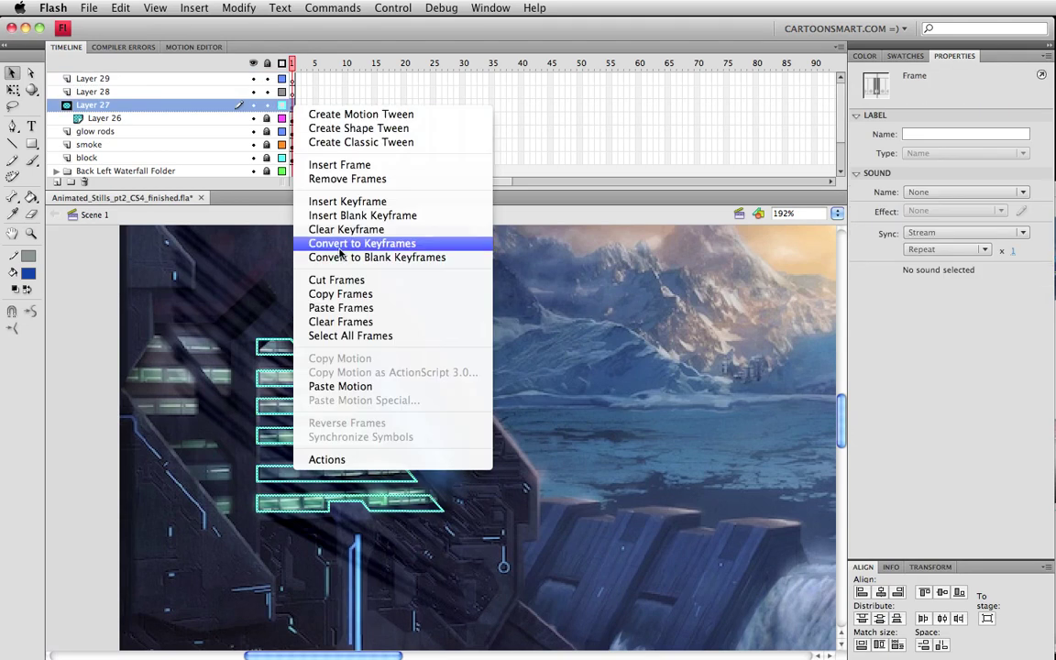
left_click(357, 358)
left_click(292, 79)
right_click(292, 80)
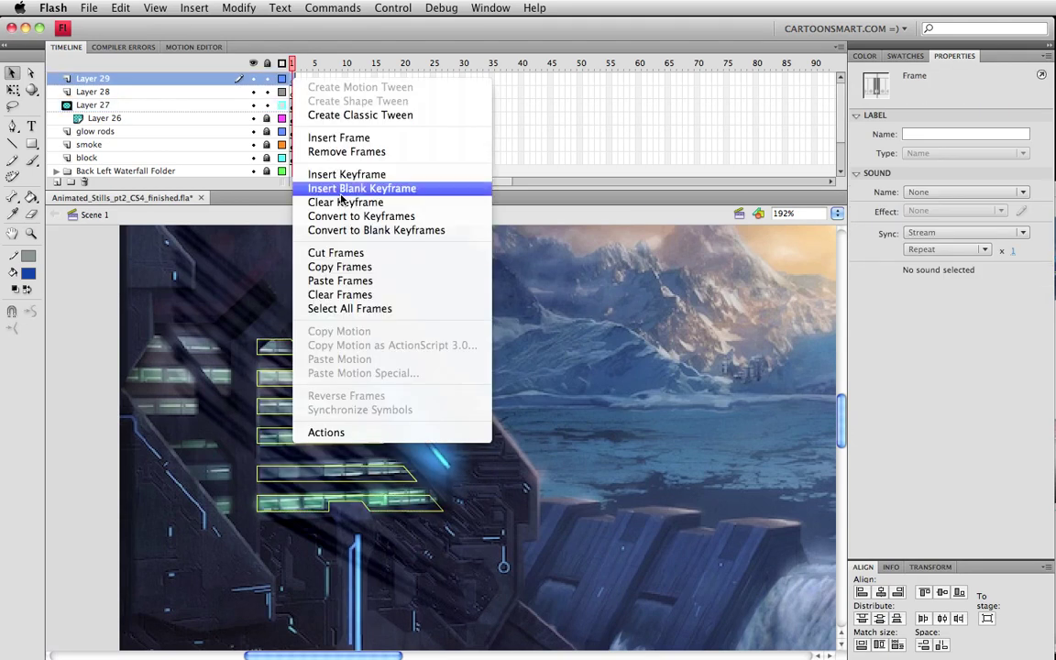
left_click(336, 281)
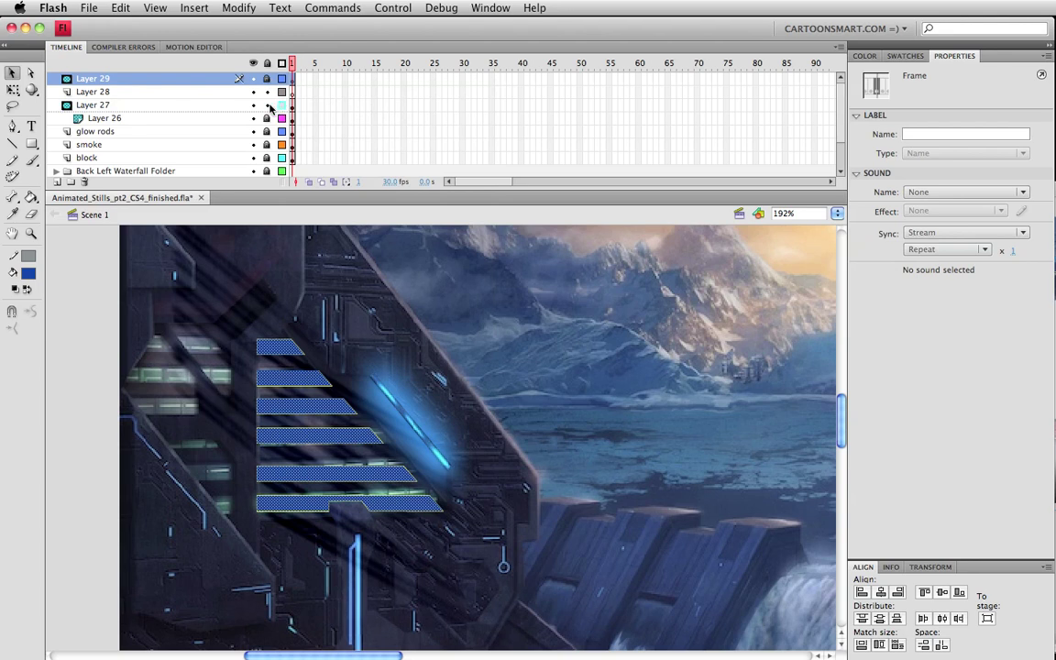
Step: Lock Layer 27, move the more steeply skewed light beams from Layer 26 to Layer 28's first frame, and show Layer 29 as outlines
left_click(219, 264)
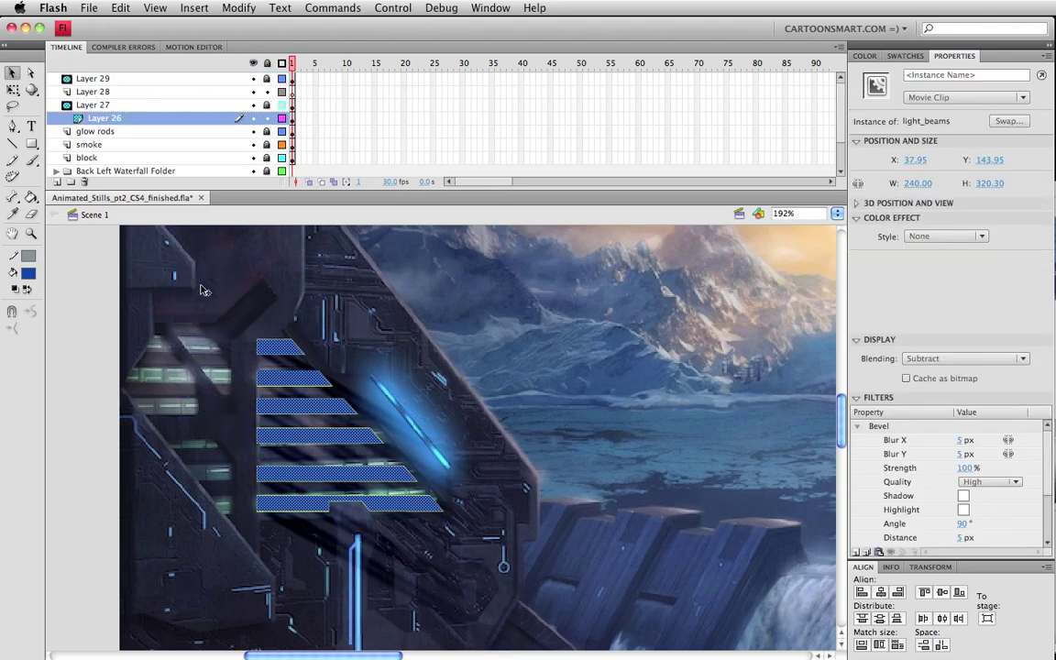
left_click(186, 262)
left_click(417, 500)
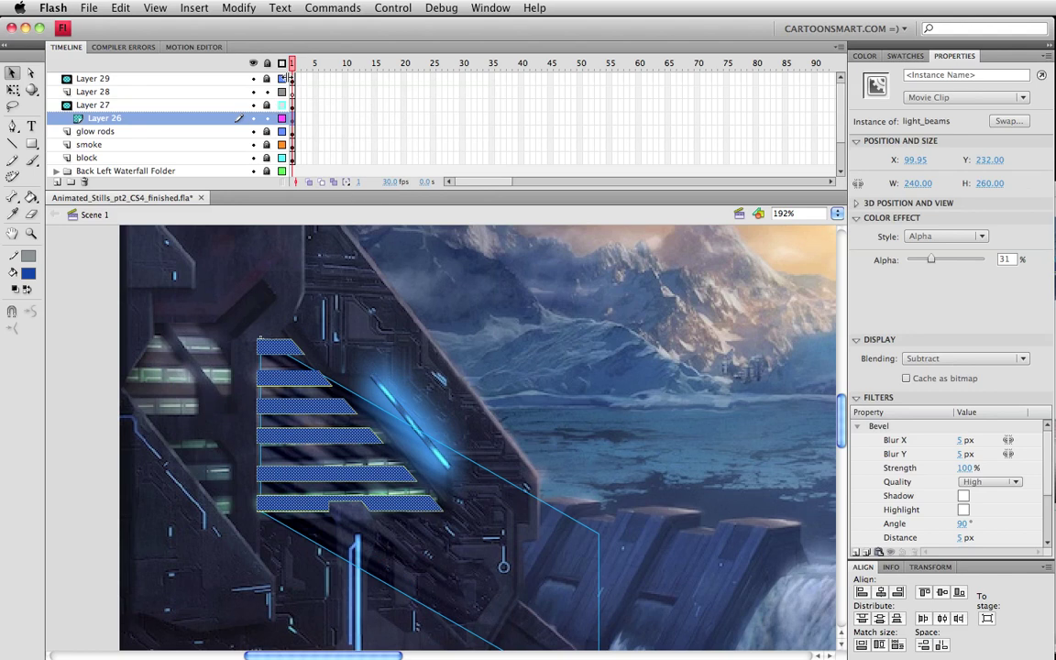
left_click(292, 92)
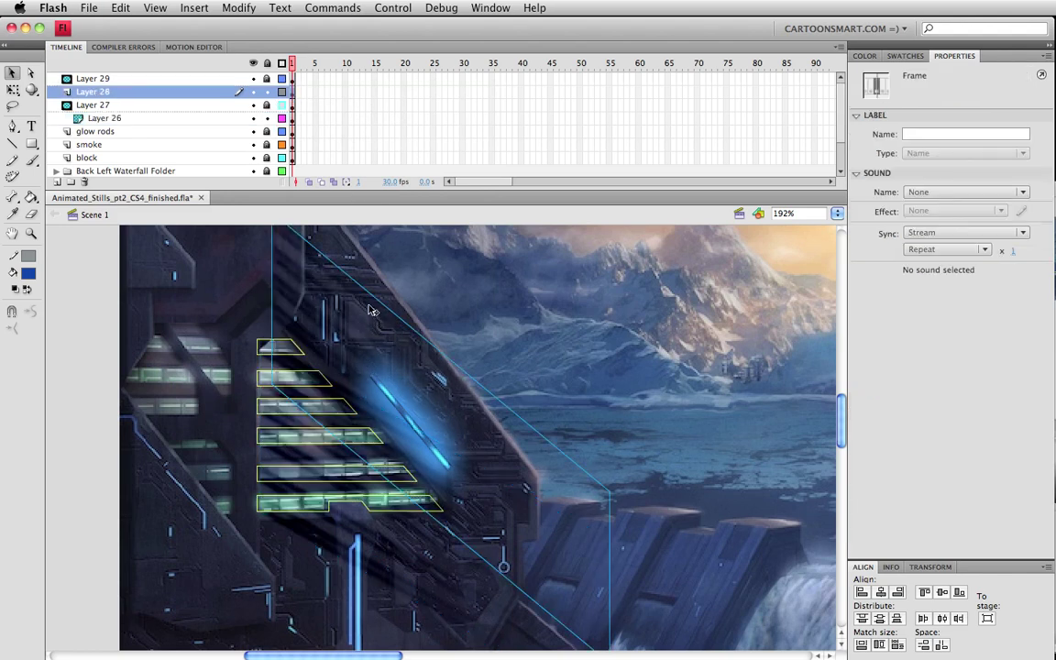
Step: Position the skewed light beams on Layer 28 over the windows at X 78.65, Y 195.75, and save the file
left_click_drag(371, 310, 323, 380)
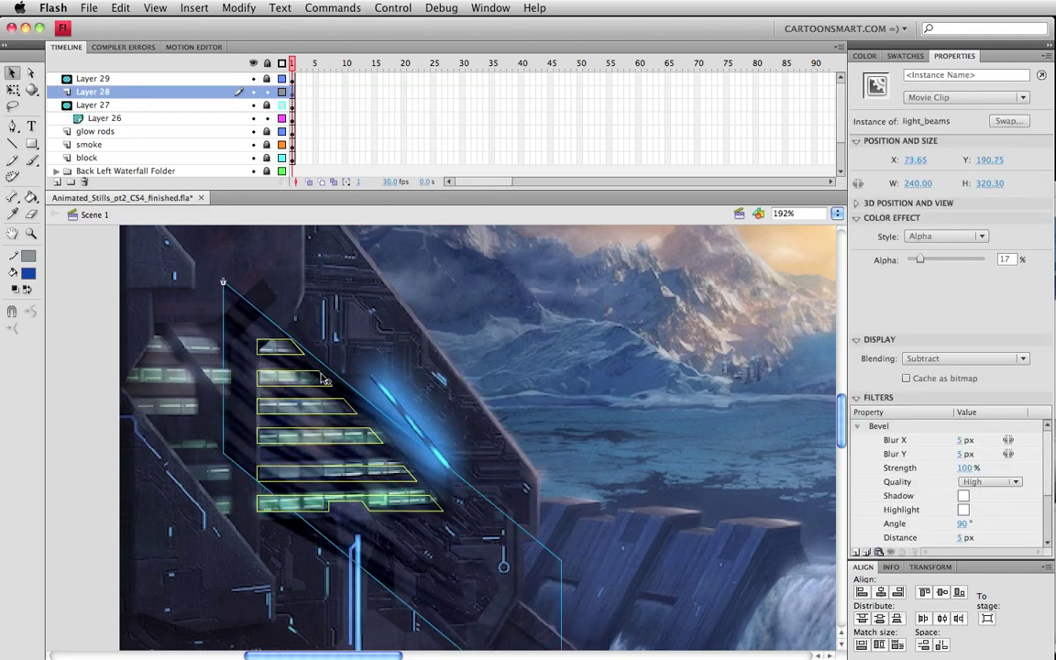
key("Right")
key("Right")
key("Right")
key("Right")
key("Right")
key("Down")
key("Down")
key("Down")
key("Down")
key("Down")
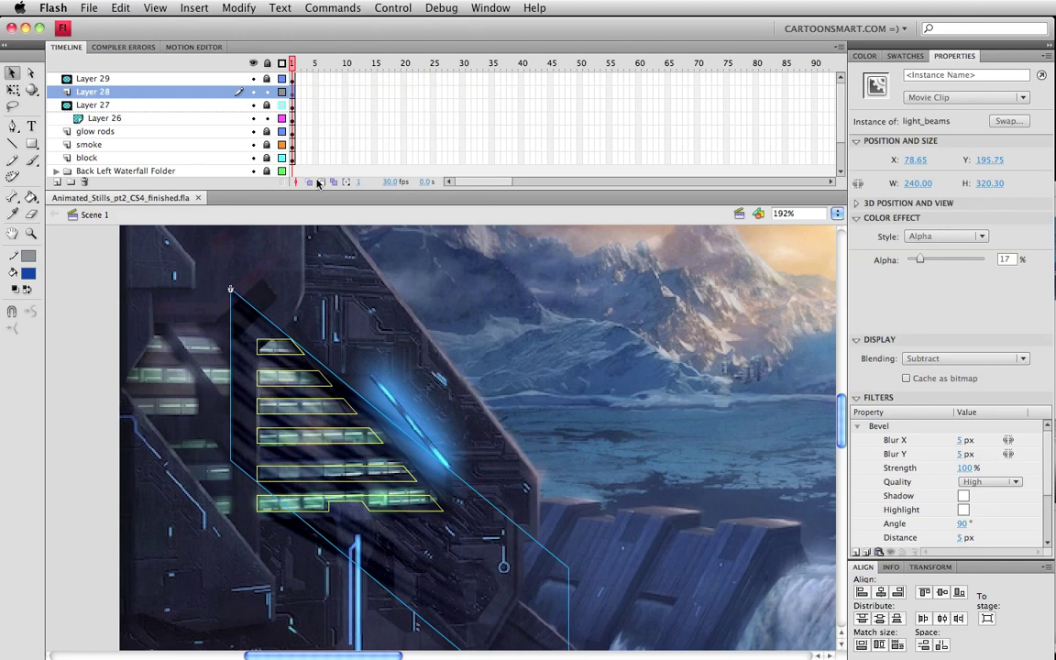
Step: Lock Layer 28, delete the second, fourth and sixth mask bars from Layer 27, and save the file with Layer 27 locked again
left_click(267, 92)
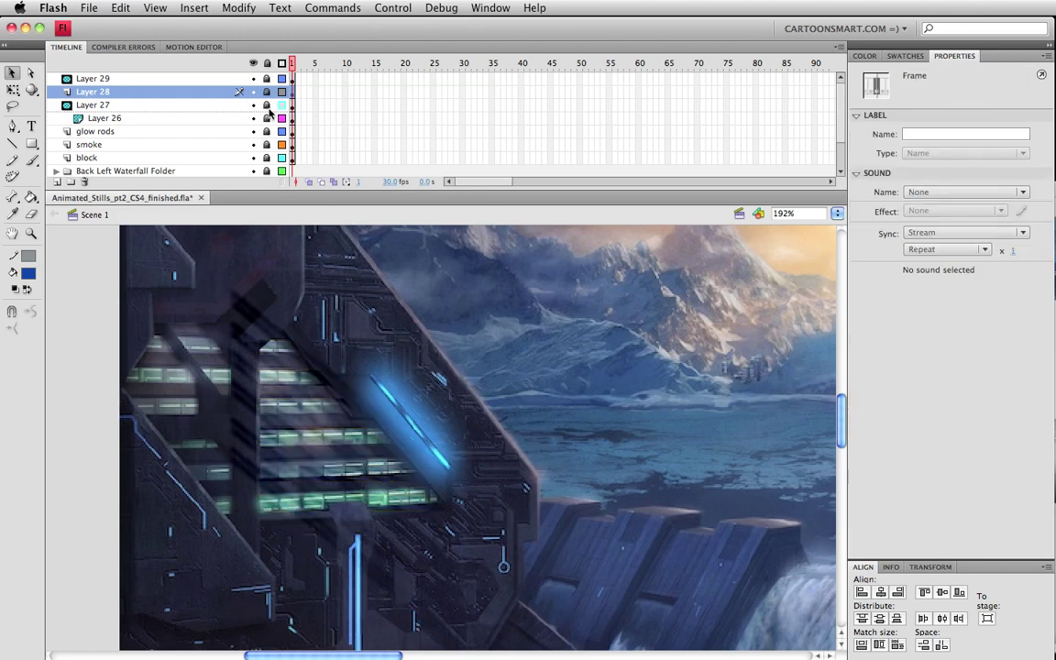
left_click(315, 392)
key("super+shift+a")
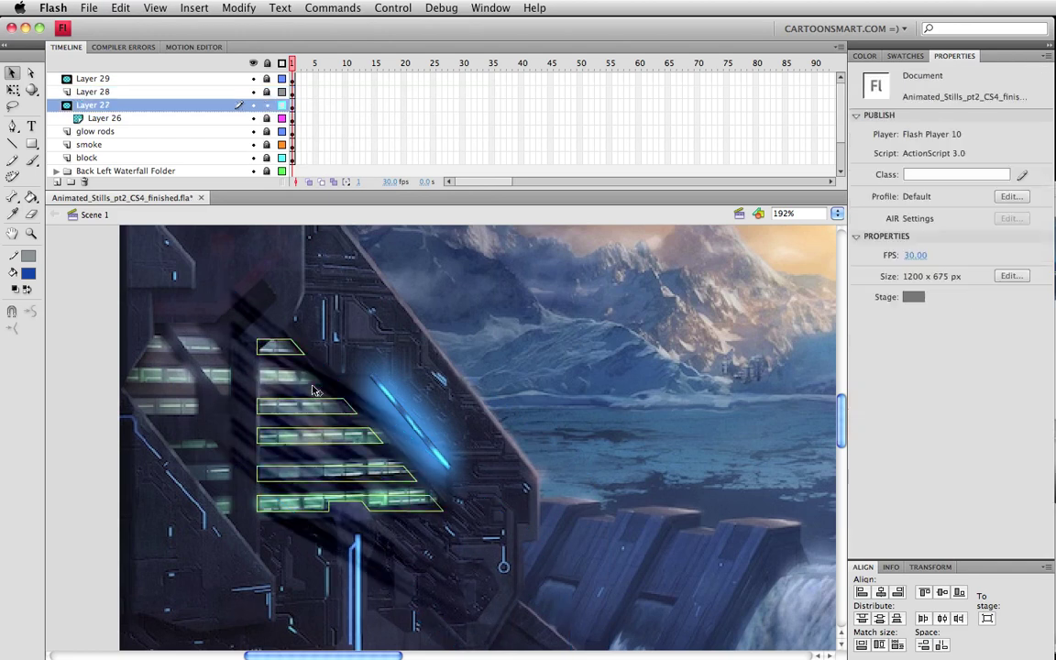
left_click(329, 435)
key("Delete")
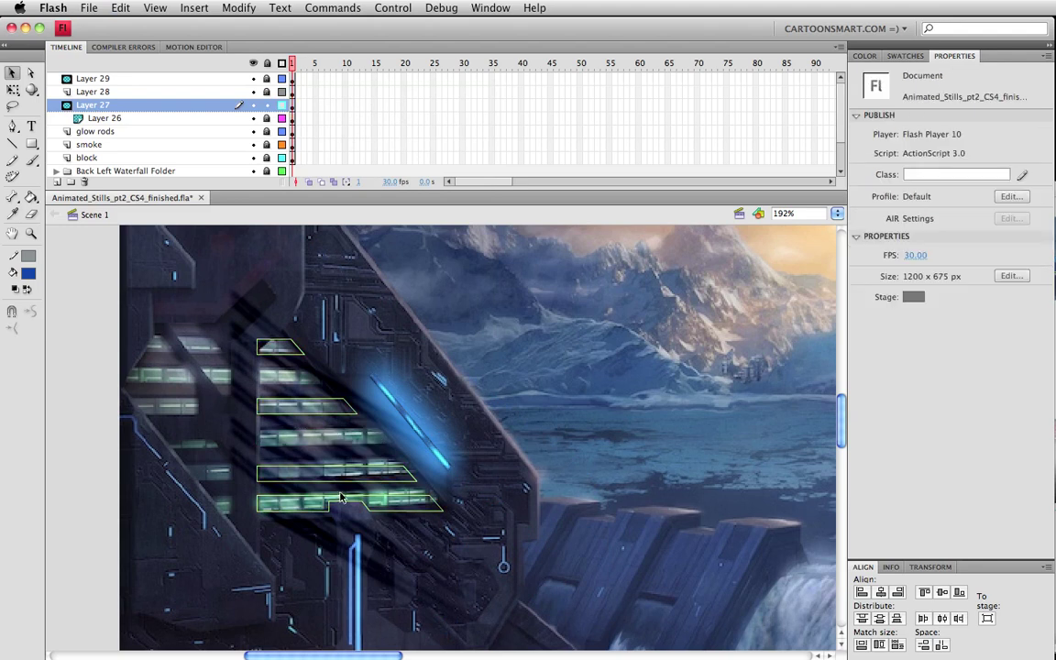
left_click(340, 498)
key("Delete")
key("super+s")
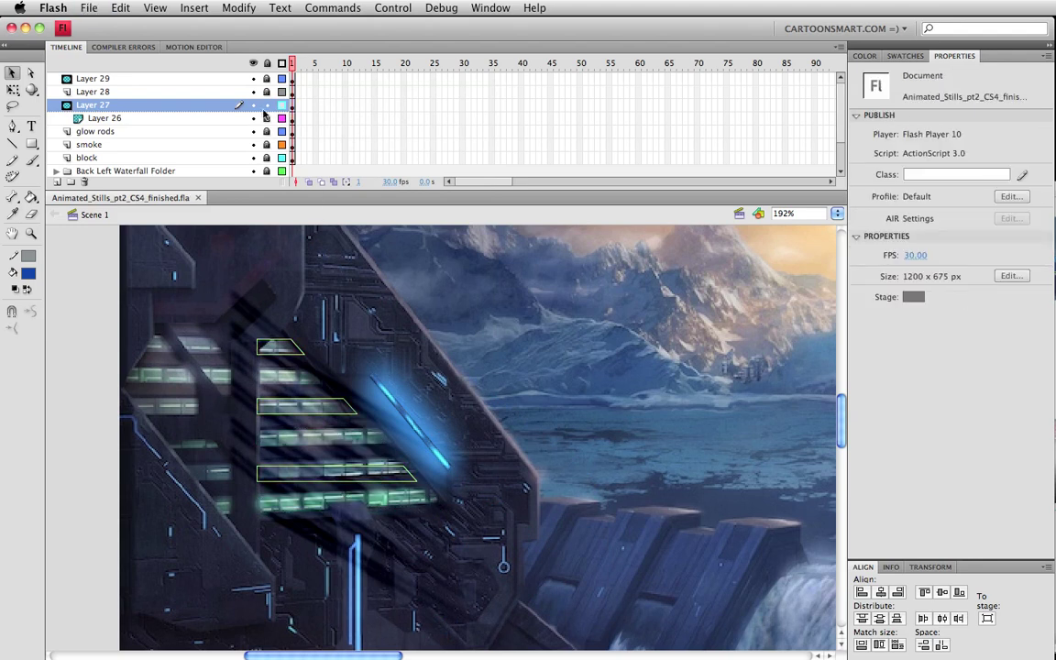
left_click(267, 105)
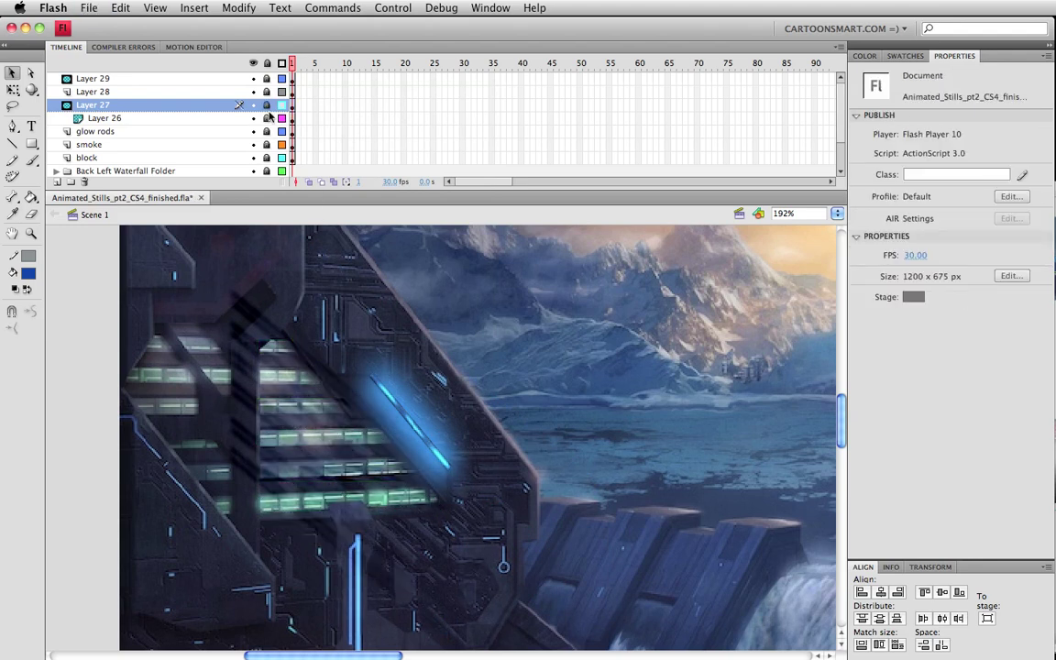
Step: Show Layer 29 as filled shapes, delete its first, third and fifth mask bars, and test the movie
left_click(267, 105)
left_click(266, 105)
left_click(332, 346)
left_click(264, 361)
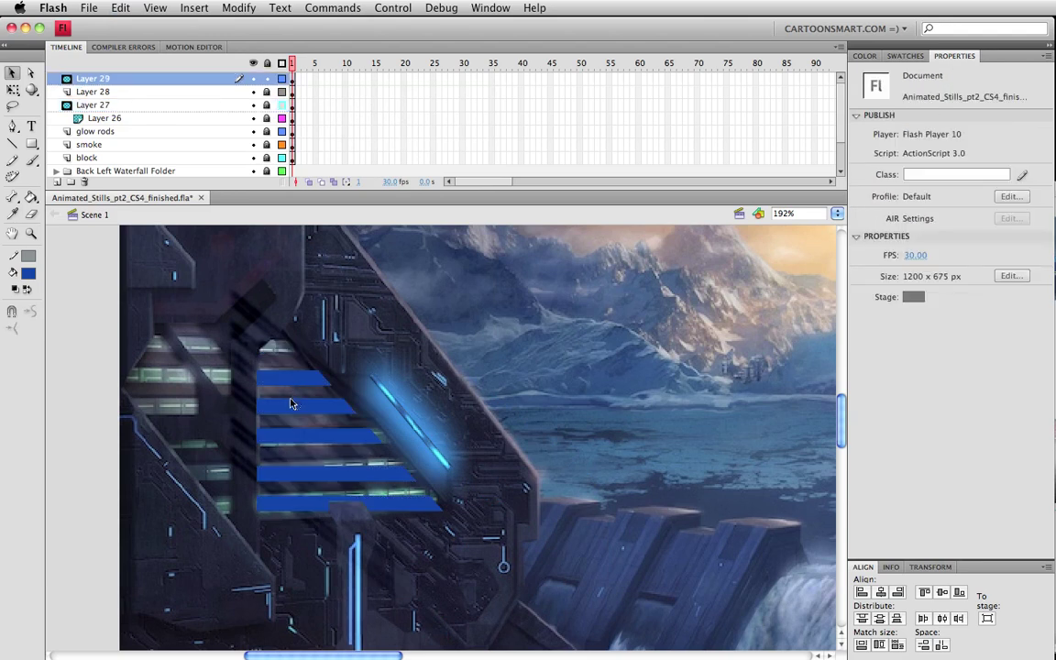
left_click(308, 473)
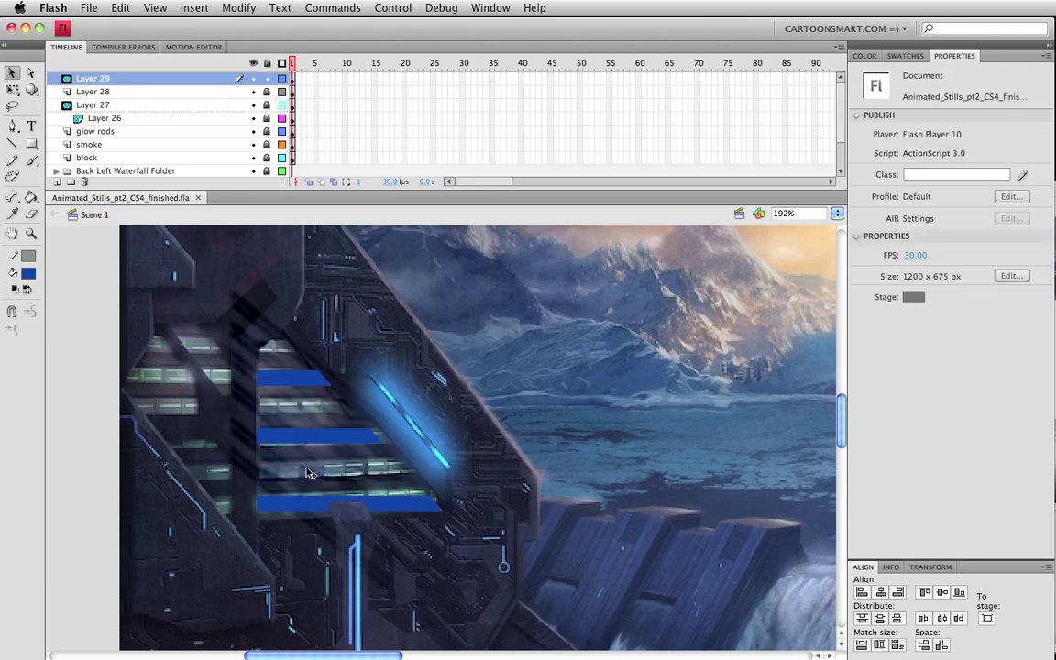
key("ctrl+Return")
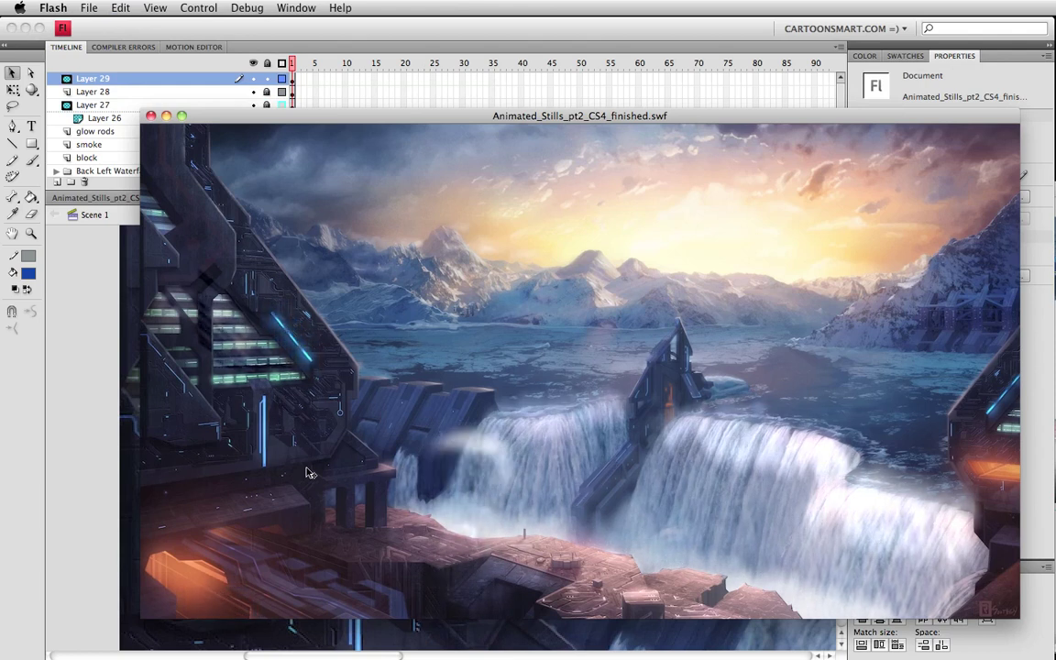
key("super+w")
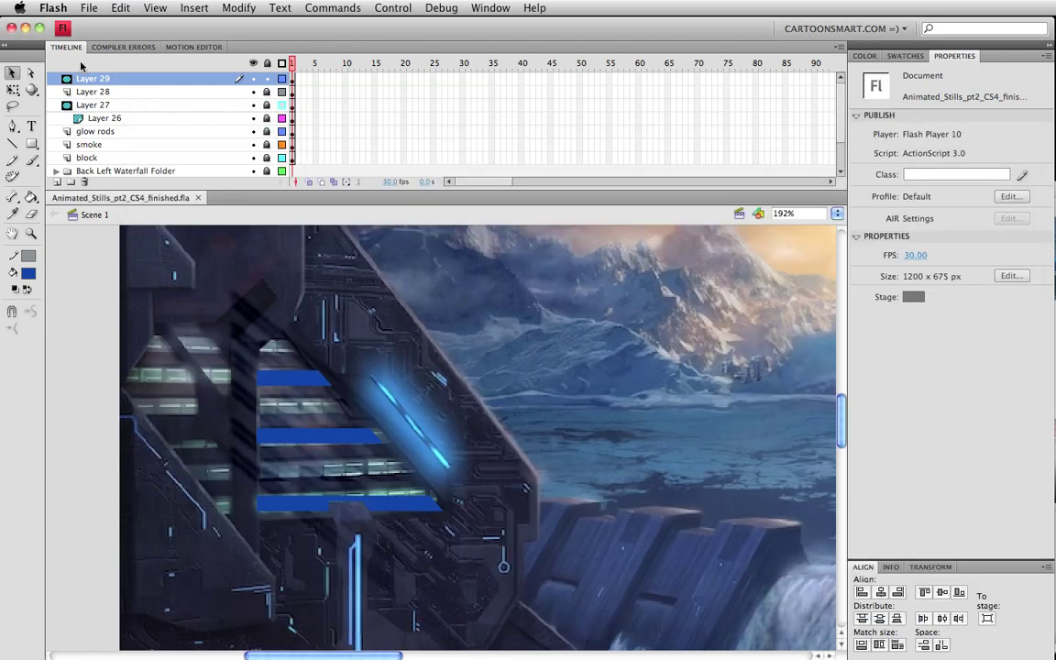
Step: Nest Layer 28 under the Layer 29 mask and test the movie
left_click(90, 93)
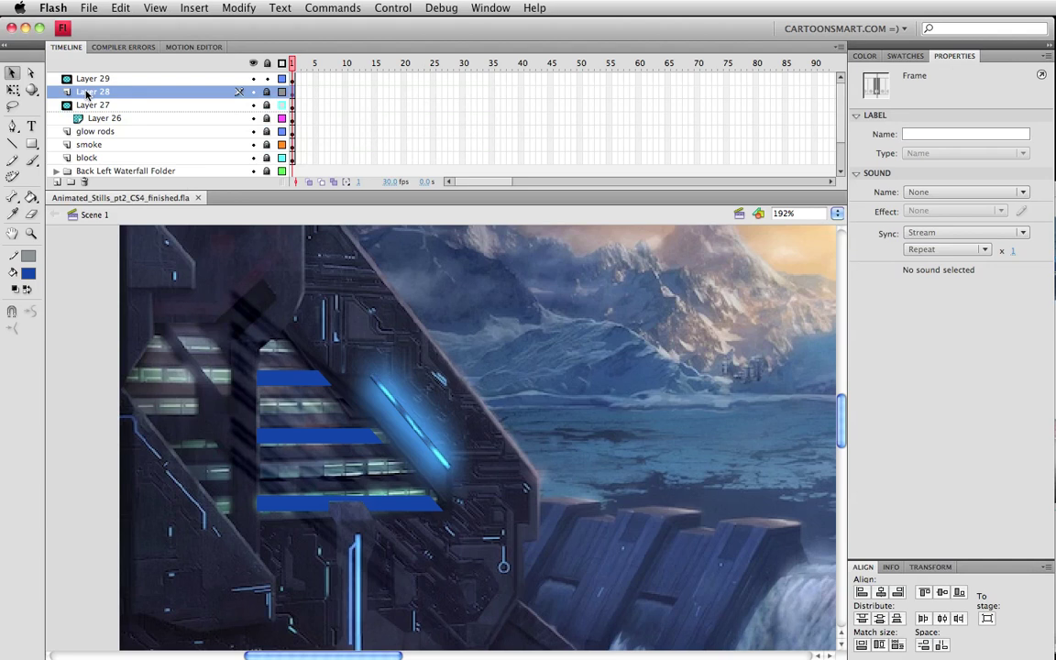
left_click_drag(90, 94, 110, 89)
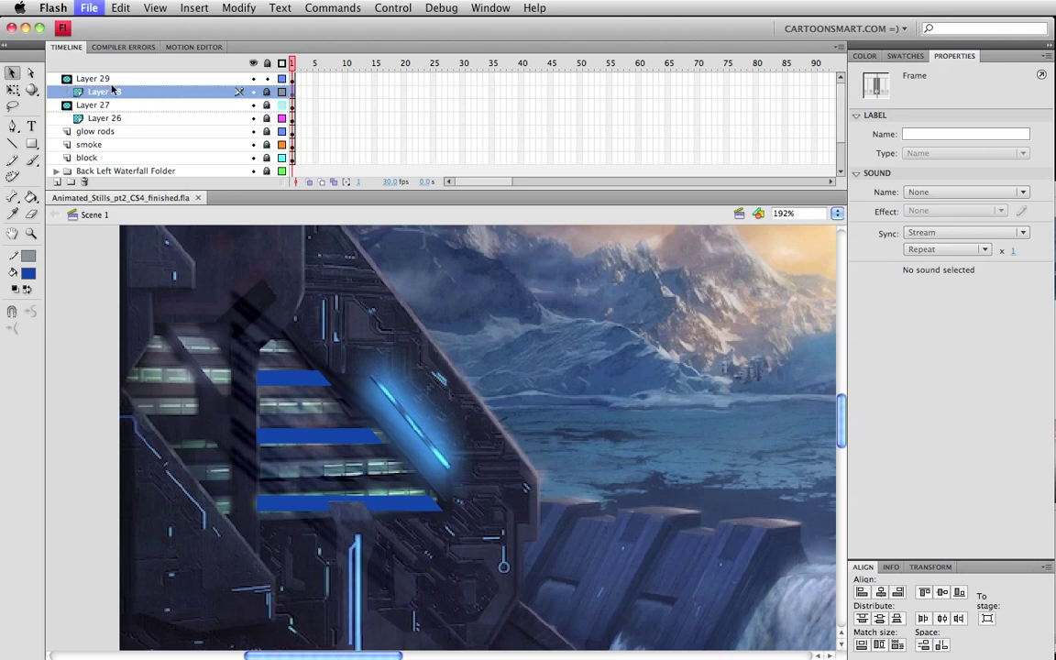
key("super+Return")
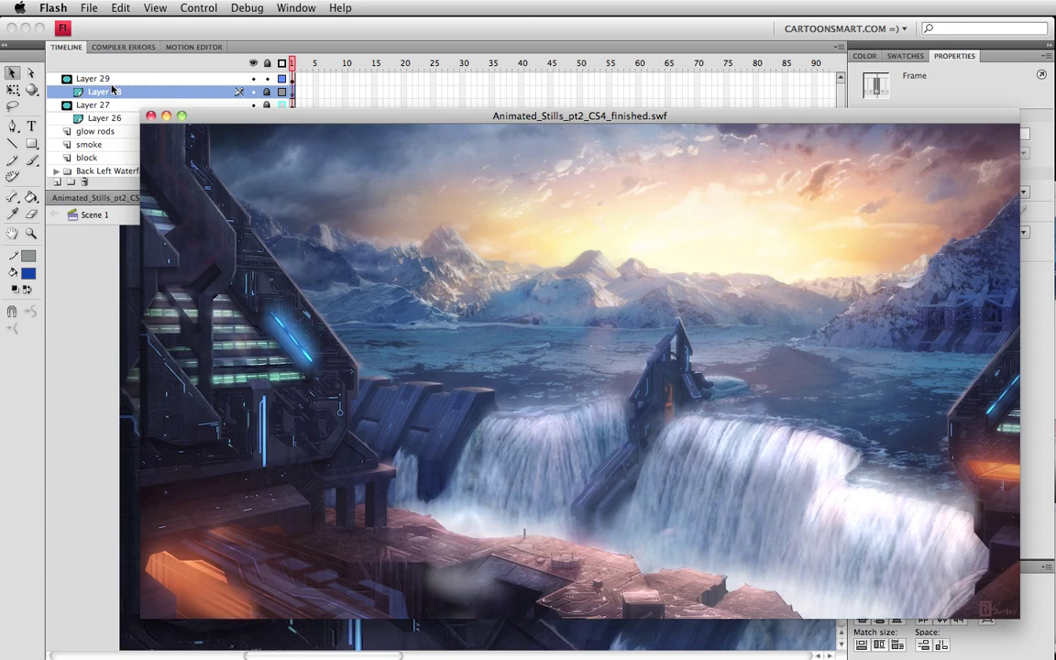
key("super+w")
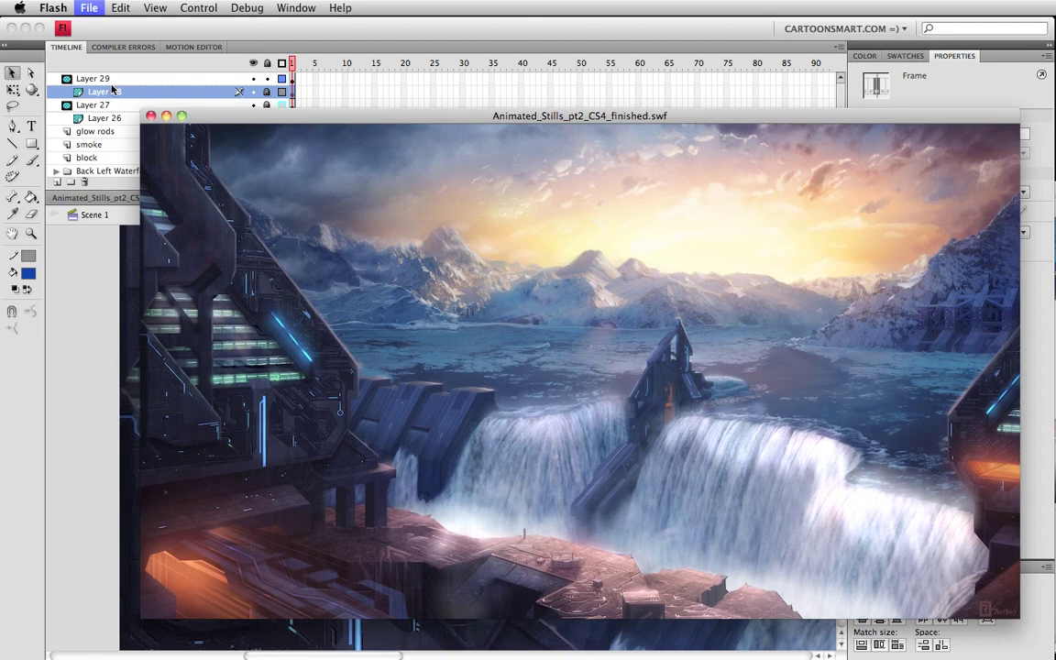
Step: Open the light_beams clip from Layer 28 and lengthen its tweens by inserting frames across about frames 5–43 and 124–150
left_click(266, 92)
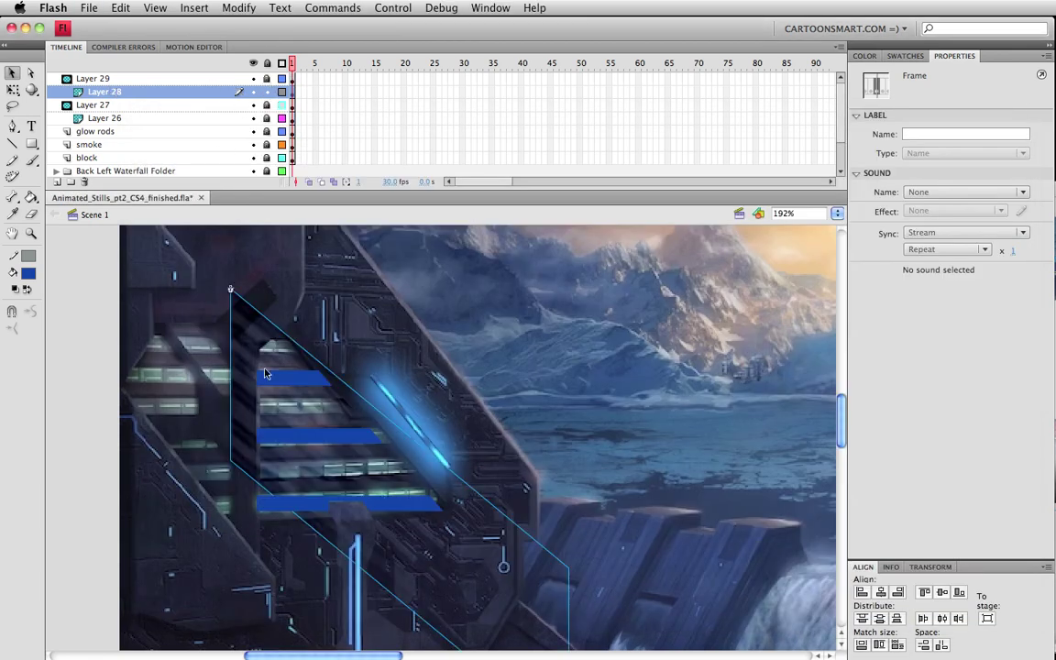
left_click(246, 320)
double_click(246, 320)
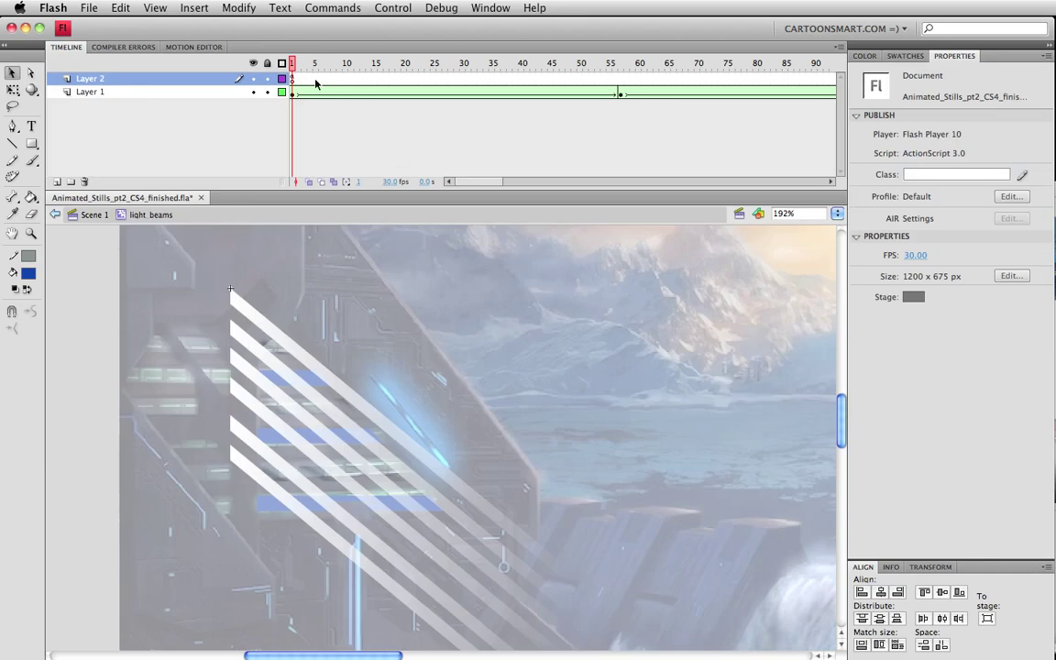
left_click_drag(315, 84, 537, 84)
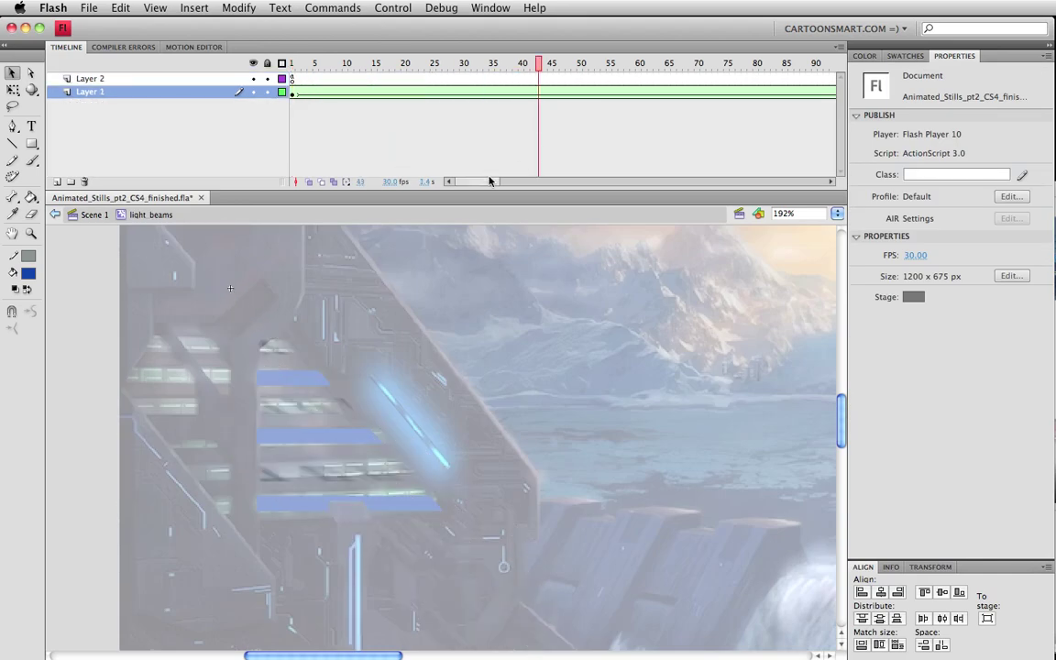
left_click_drag(475, 181, 531, 177)
left_click_drag(336, 88, 486, 81)
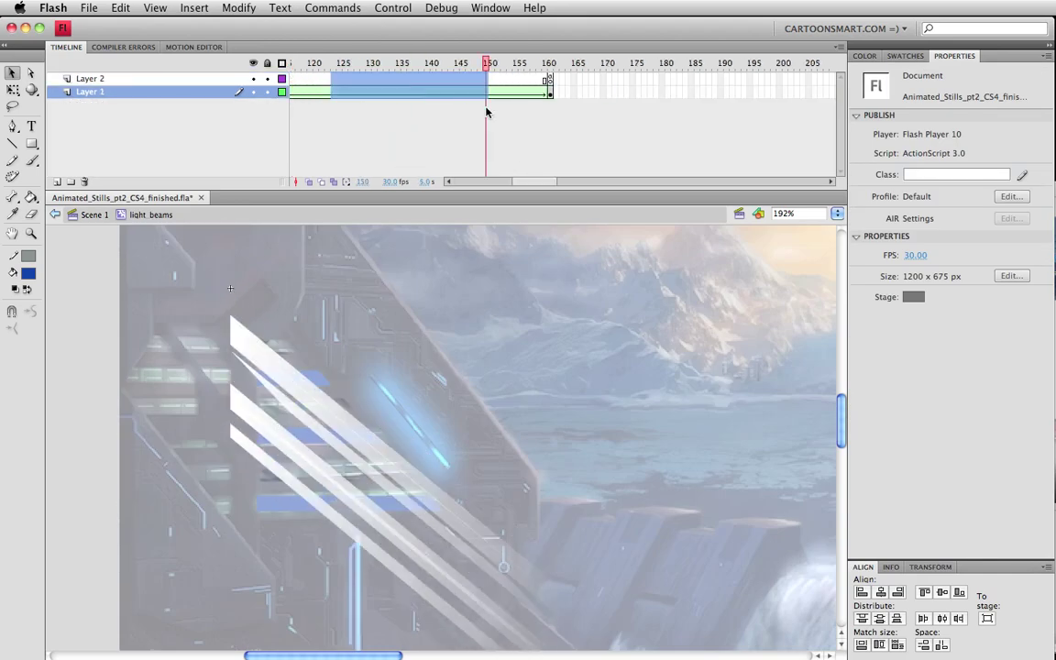
left_click_drag(520, 182, 450, 181)
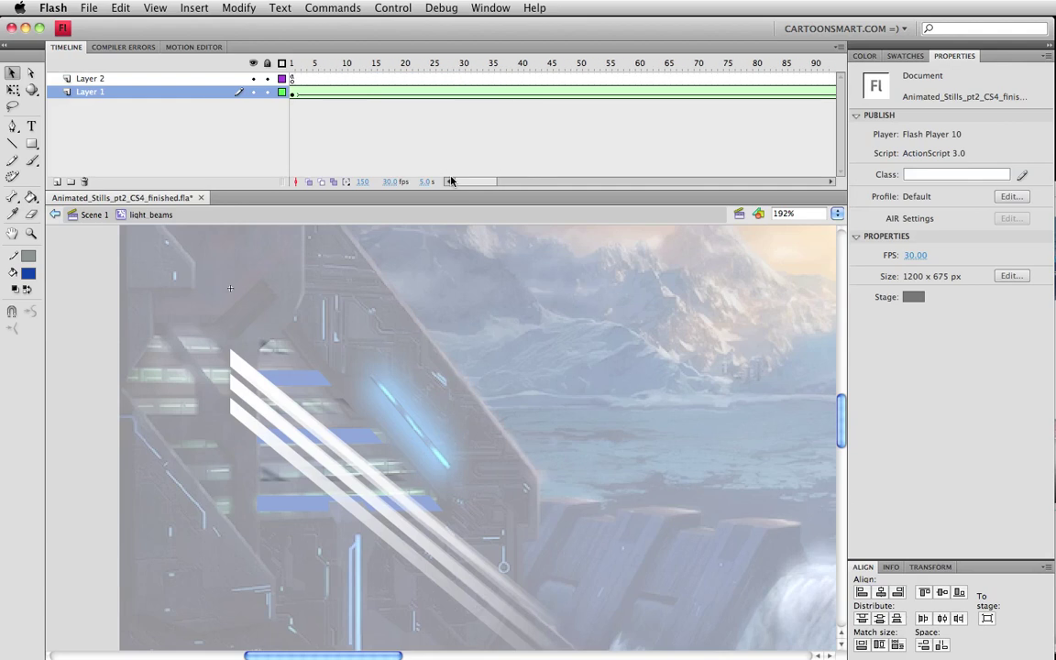
Step: Return to Scene 1, relock Layer 28, open light_beams from Layer 26, and insert more frames across about frames 8–40
left_click(103, 215)
left_click(267, 92)
left_click(282, 349)
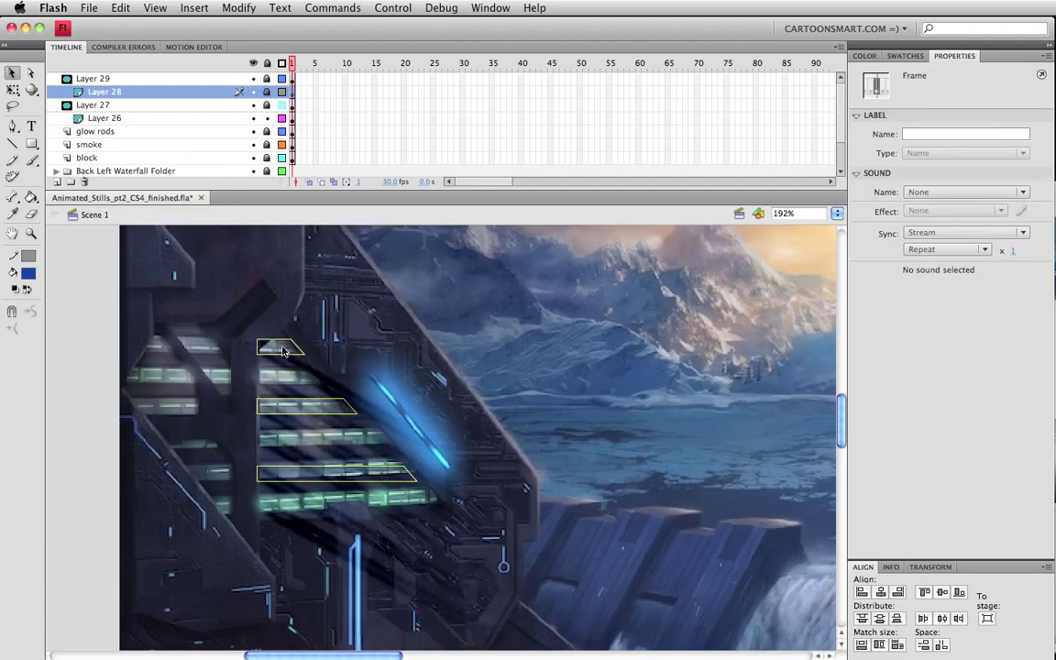
double_click(308, 430)
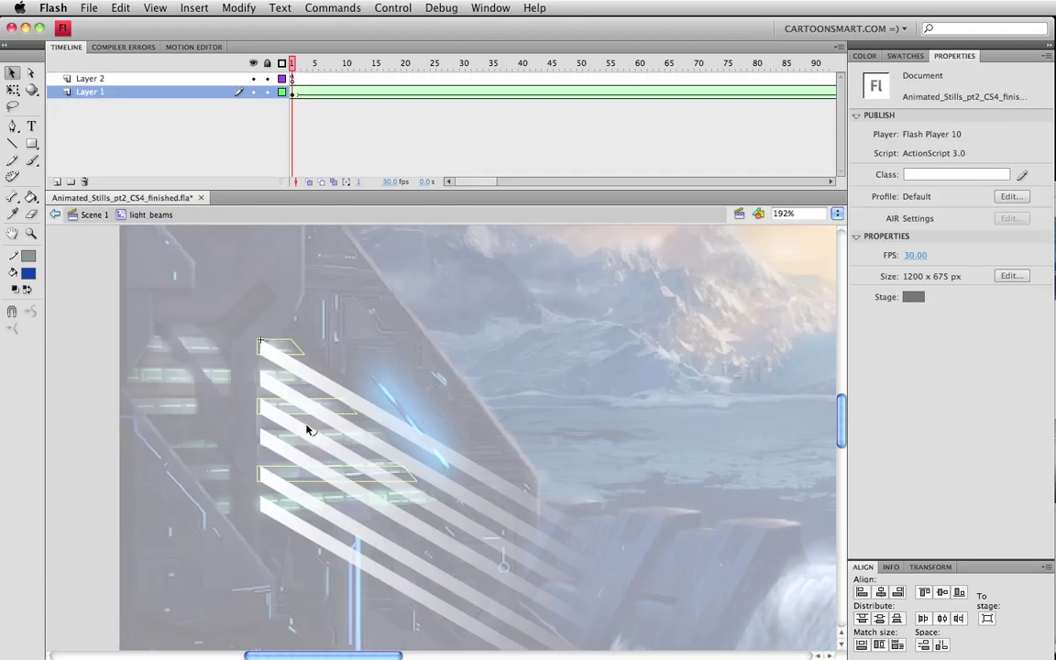
left_click_drag(341, 99, 521, 93)
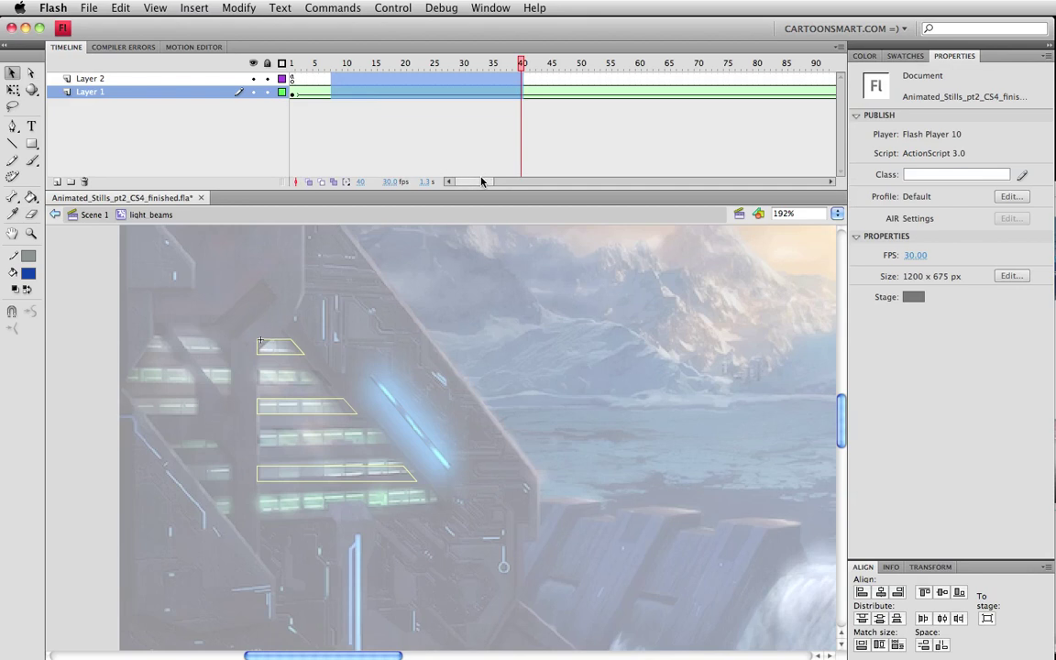
left_click_drag(482, 181, 627, 114)
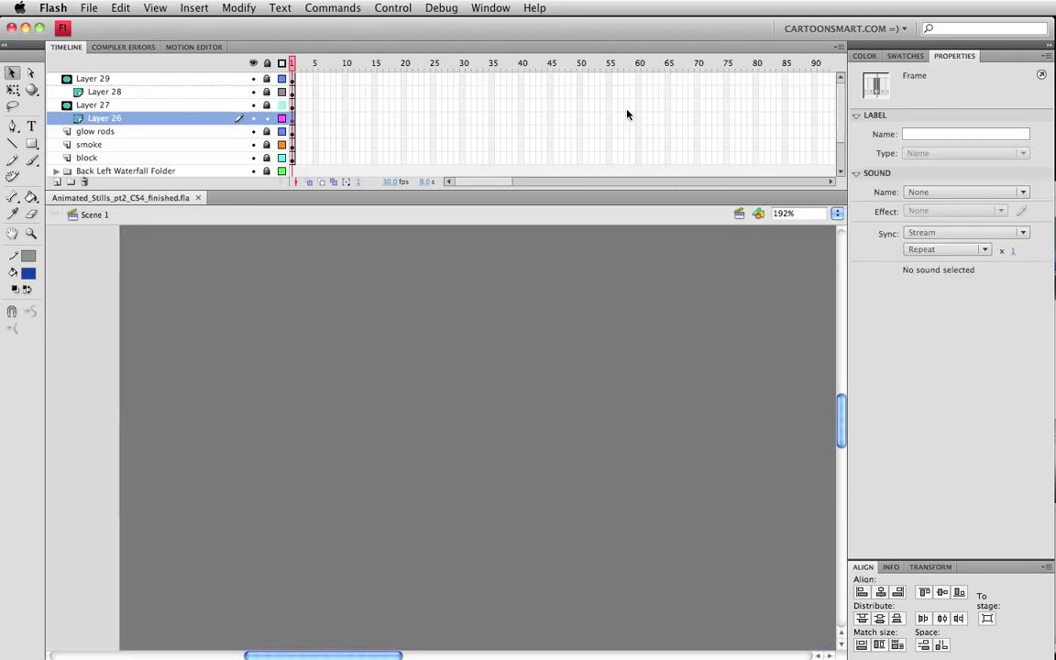
Step: Test the movie, turn off the outline display for Layer 27, and save the file
key("super+Return")
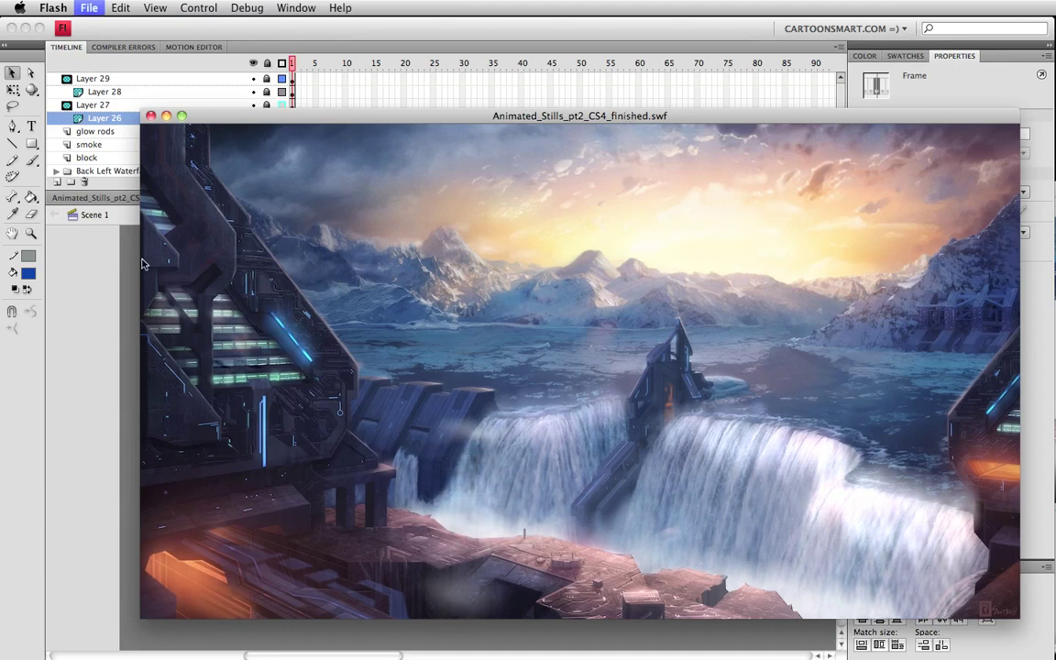
key("super+w")
key("super+1")
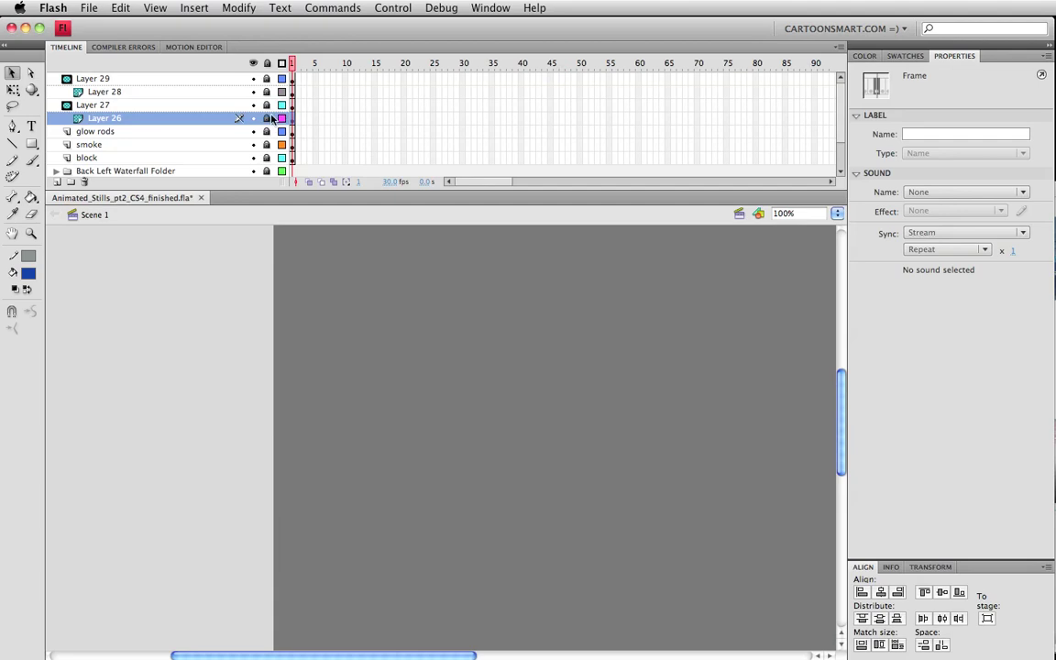
left_click(228, 317)
key("super+s")
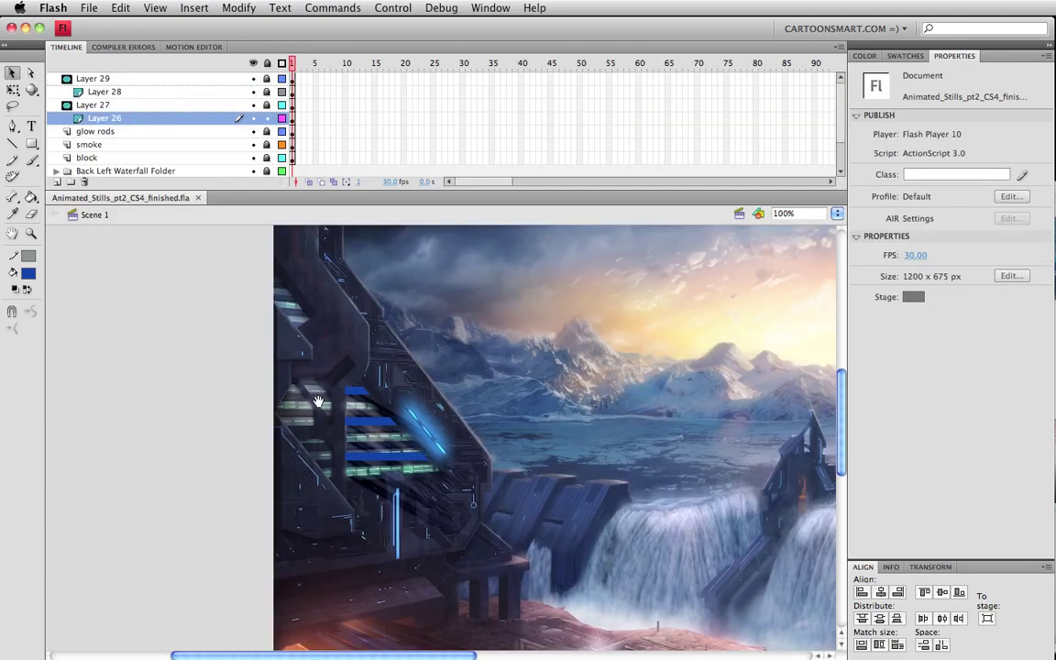
scroll(193, 403, "right", 5)
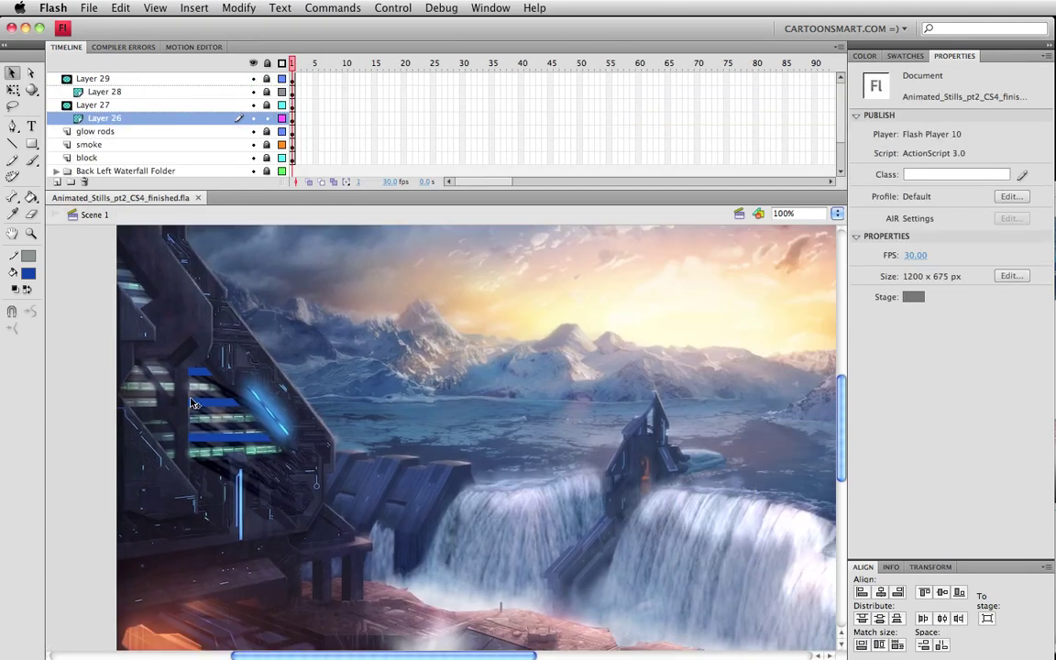
Step: Open the light_beams clip from Layer 26 and remove about frames 14–51 on both of its layers
left_click(208, 431)
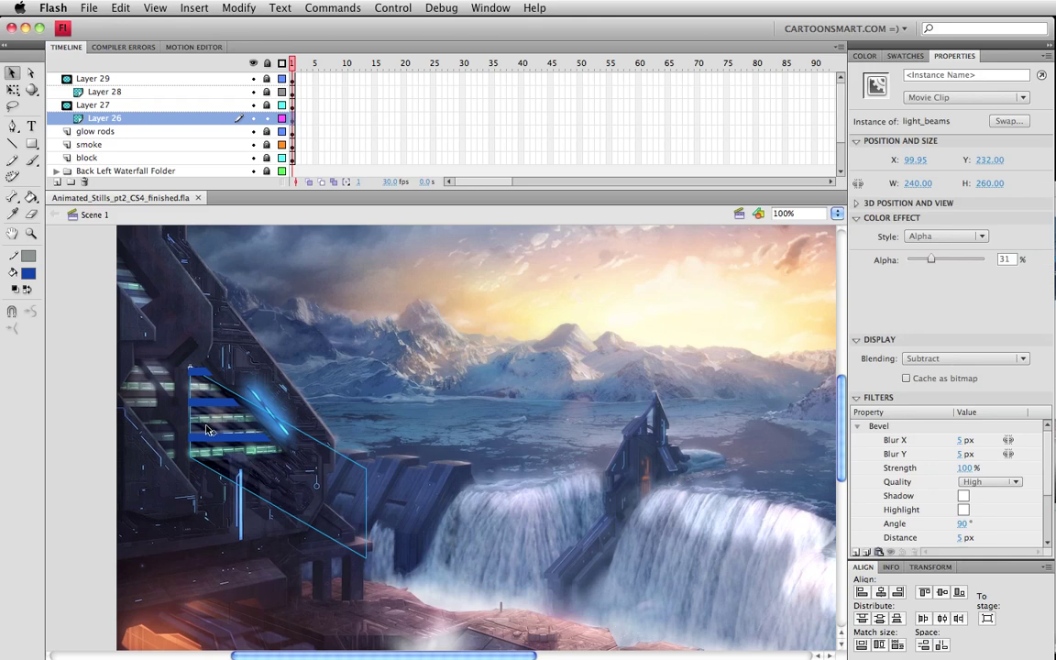
double_click(207, 431)
left_click_drag(371, 85, 584, 92)
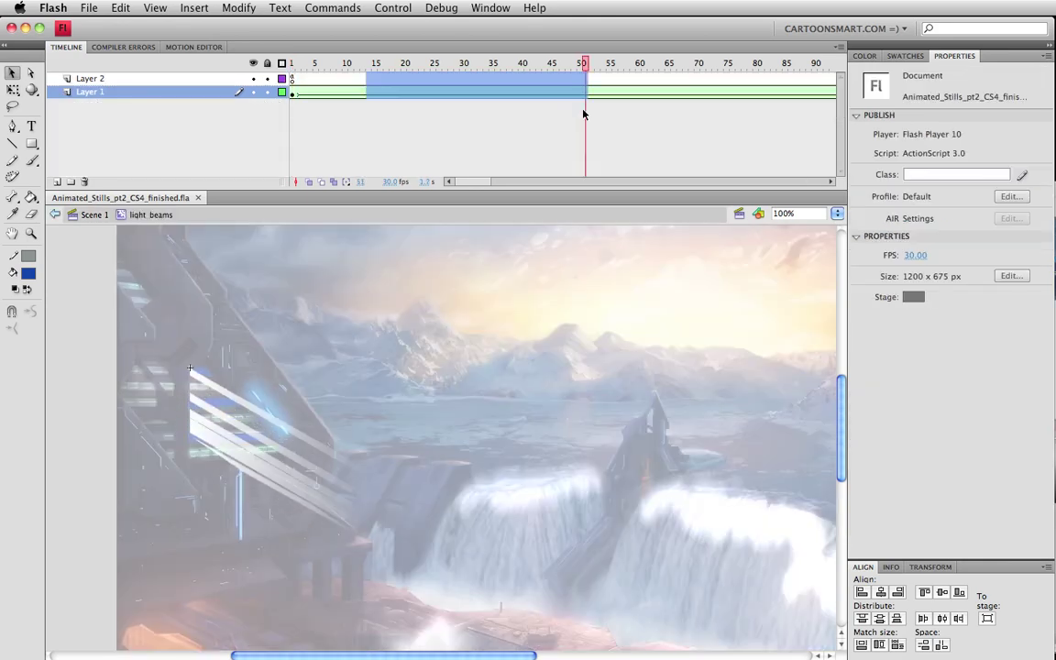
right_click(582, 91)
left_click(610, 162)
scroll(493, 181, "right", 5)
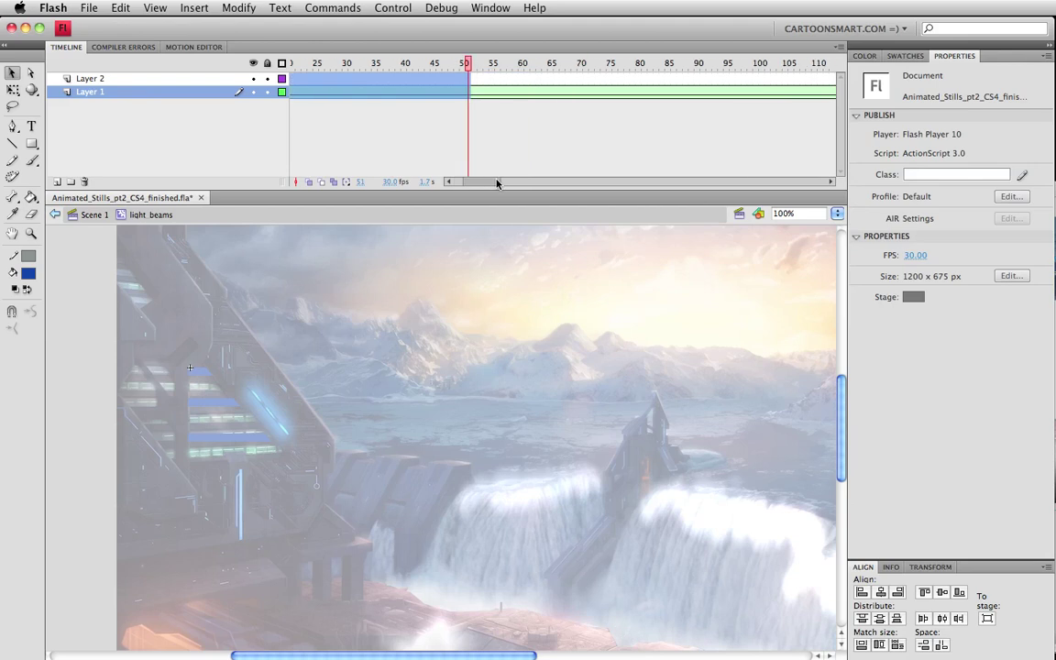
Step: Remove frames 45–76 from both layers of the light_beams clip and test the movie
scroll(491, 110, "left", 4)
left_click_drag(491, 69, 447, 92)
right_click(462, 93)
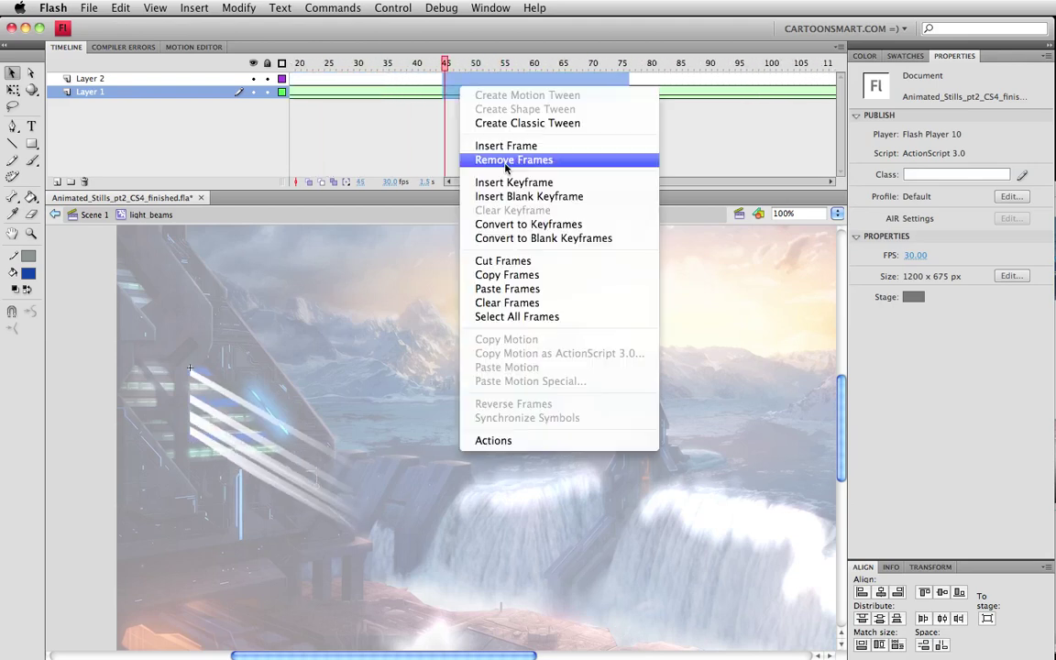
left_click(495, 162)
scroll(407, 181, "left", 5)
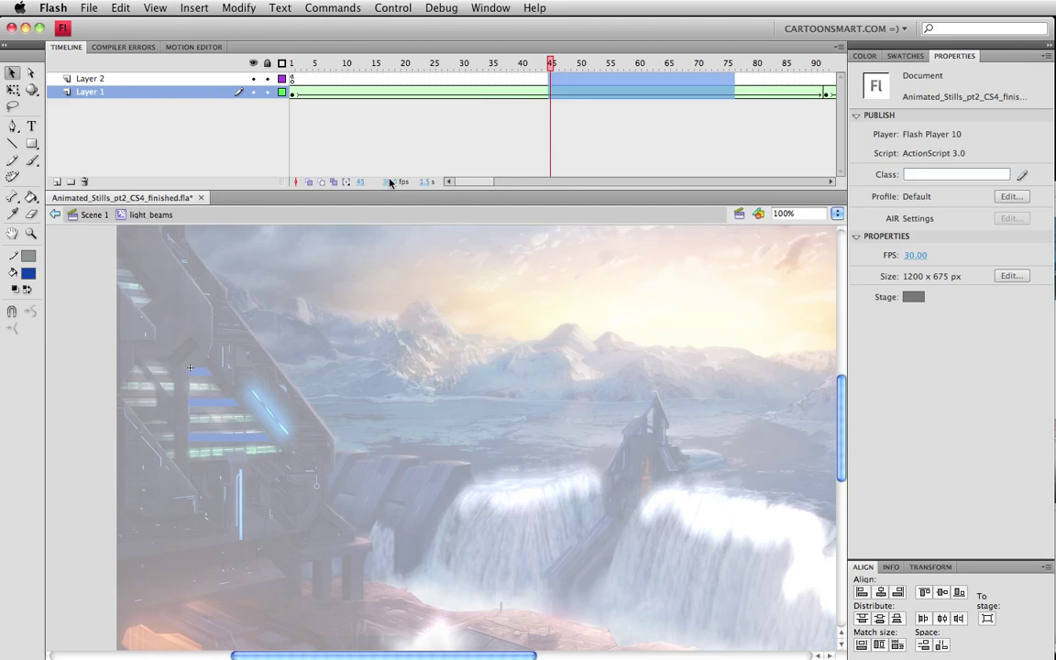
key("super+Return")
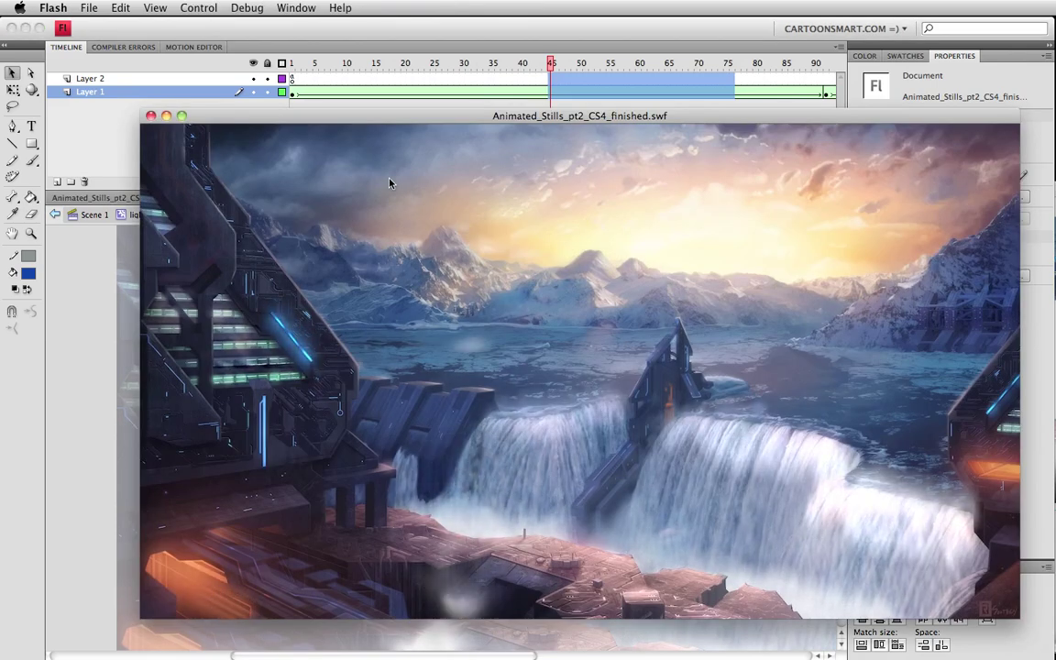
left_click(151, 115)
Step: Back in Scene 1, lock Layer 26, unlock Layer 28, and raise its skewed light beams' alpha to 42%
left_click(93, 214)
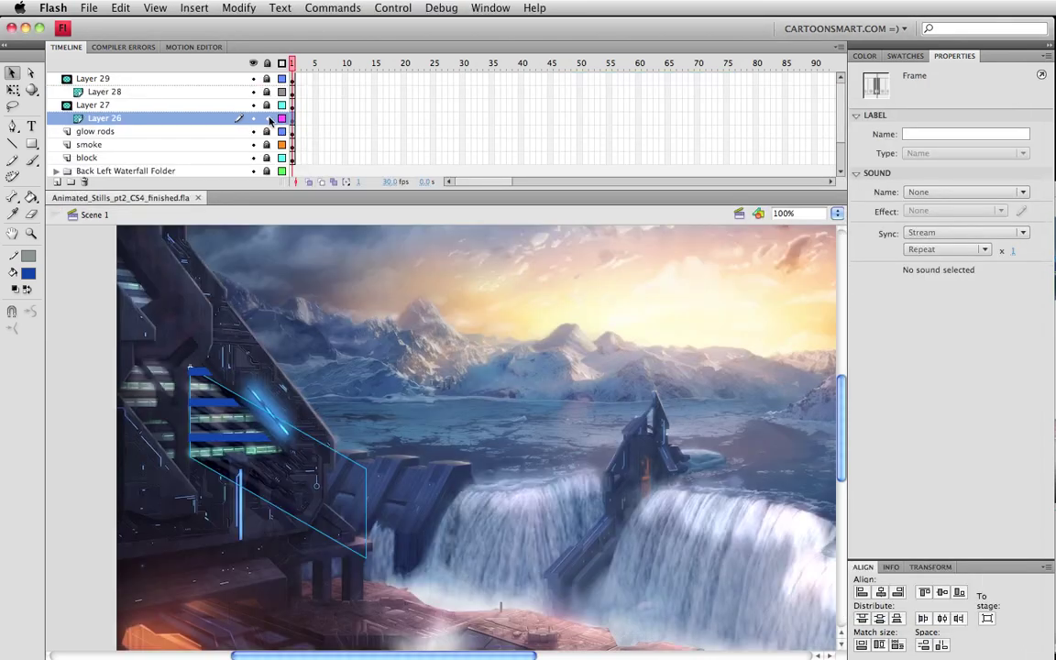
left_click(390, 293)
left_click(183, 335)
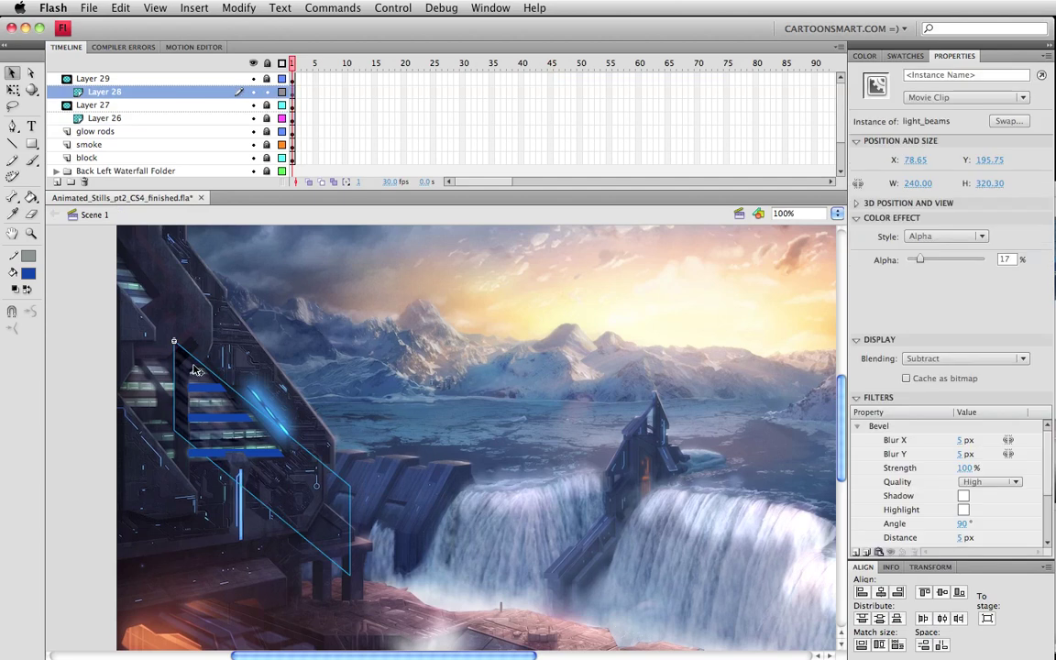
left_click_drag(922, 261, 941, 262)
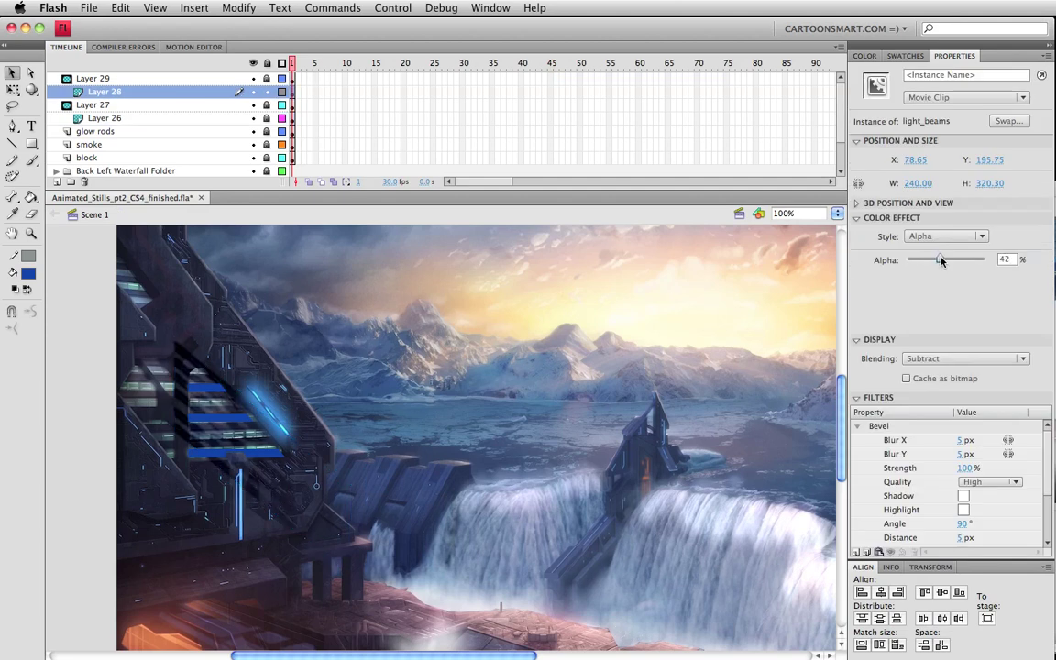
Step: Test the movie and lock Layer 28
key("super+Return")
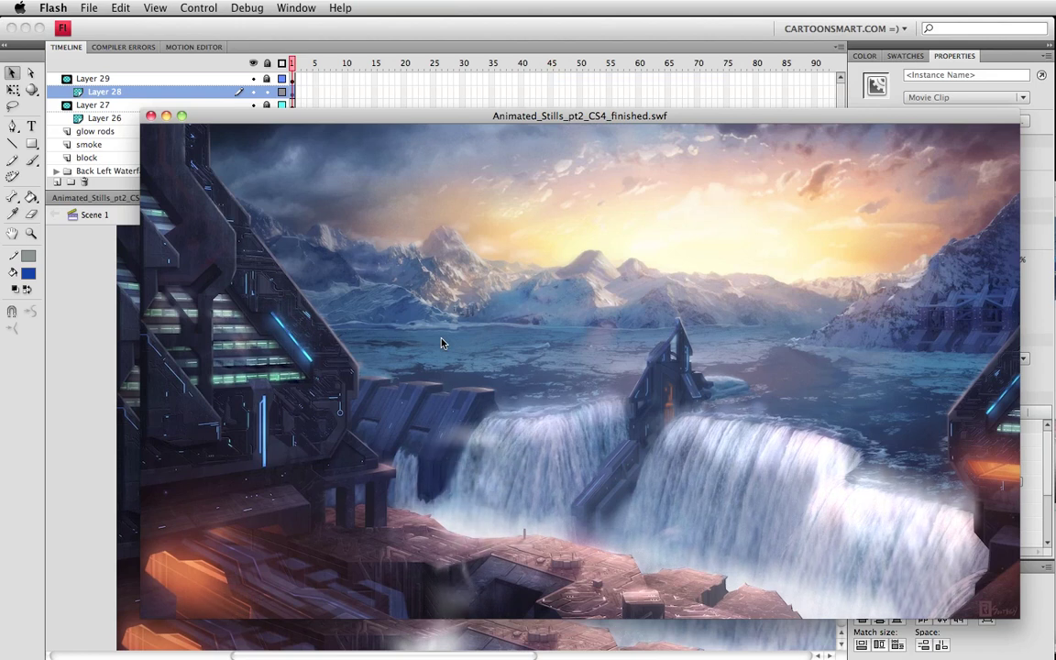
key("super+w")
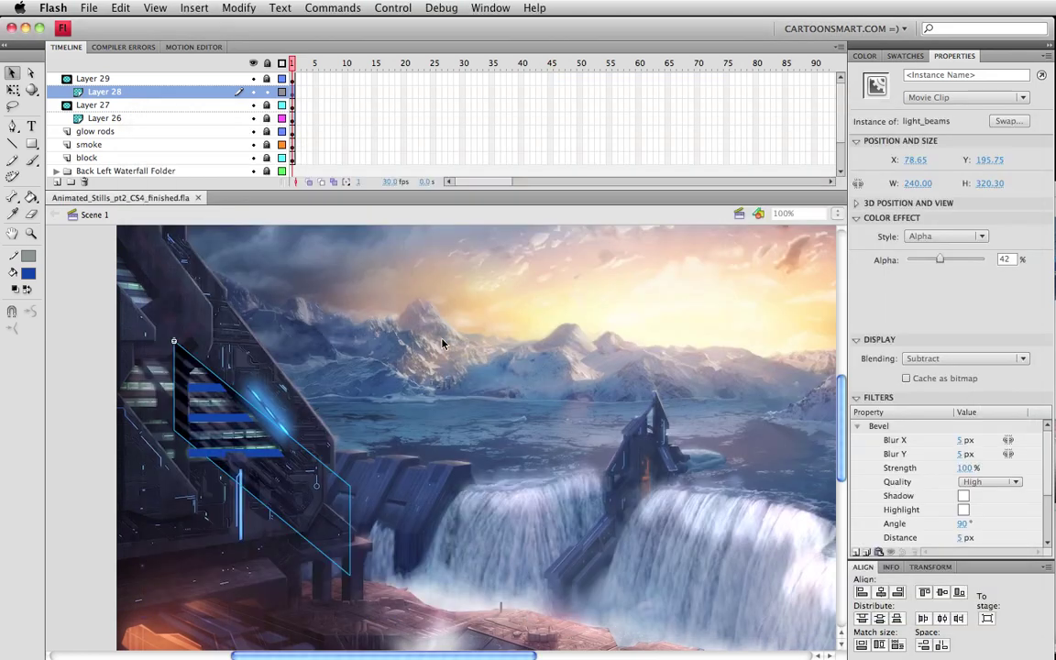
left_click(254, 92)
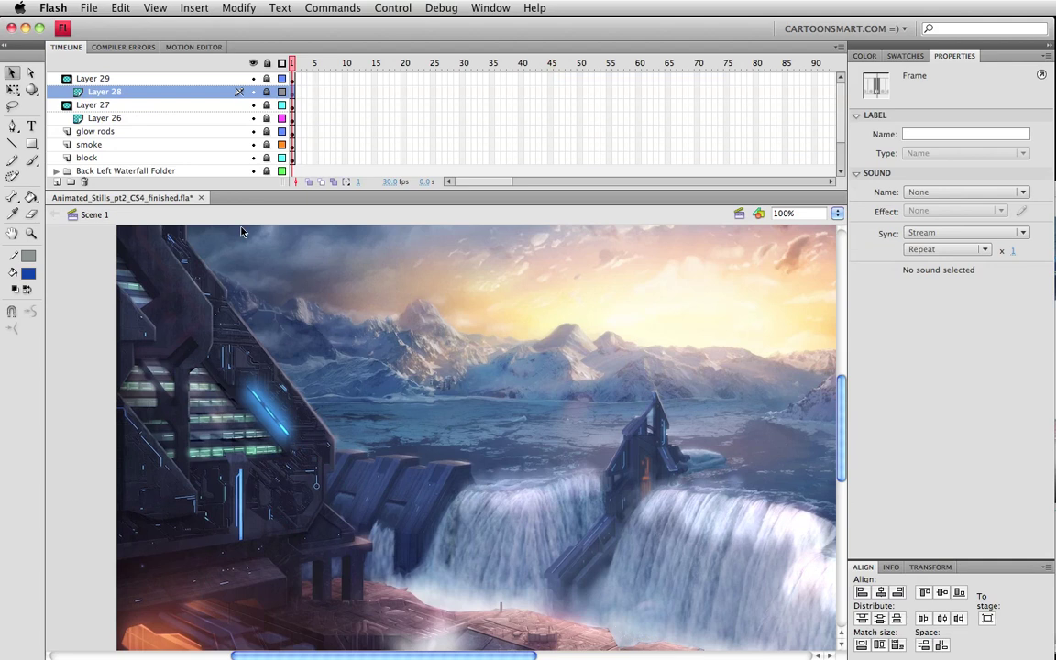
Step: Add a layer folder above Layer 29 and name it "shadows of people"
left_click(82, 79)
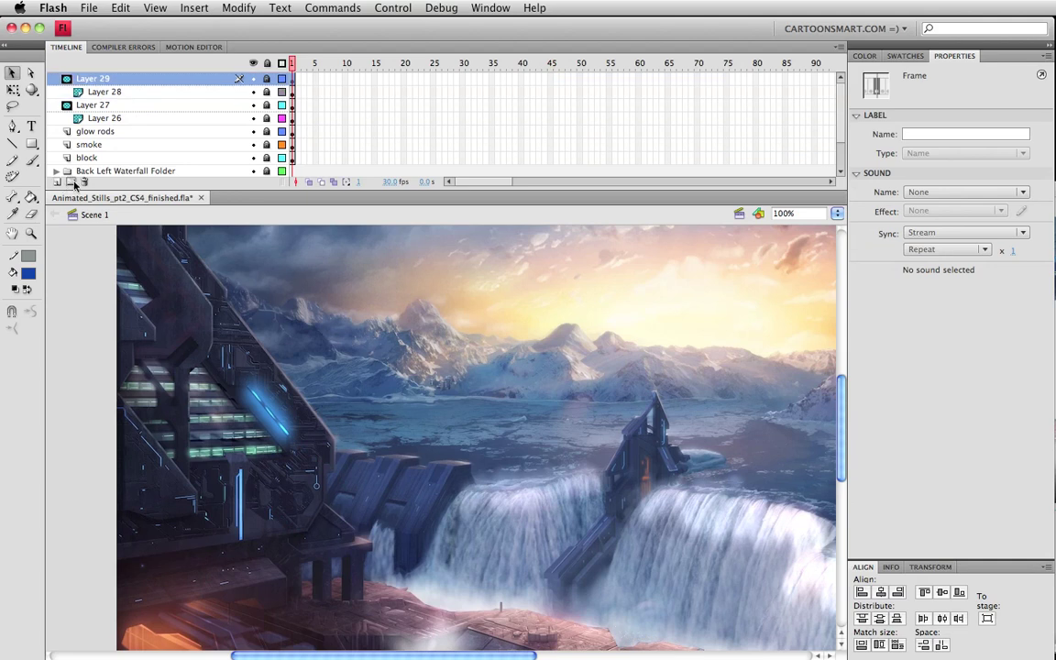
left_click(70, 182)
double_click(102, 80)
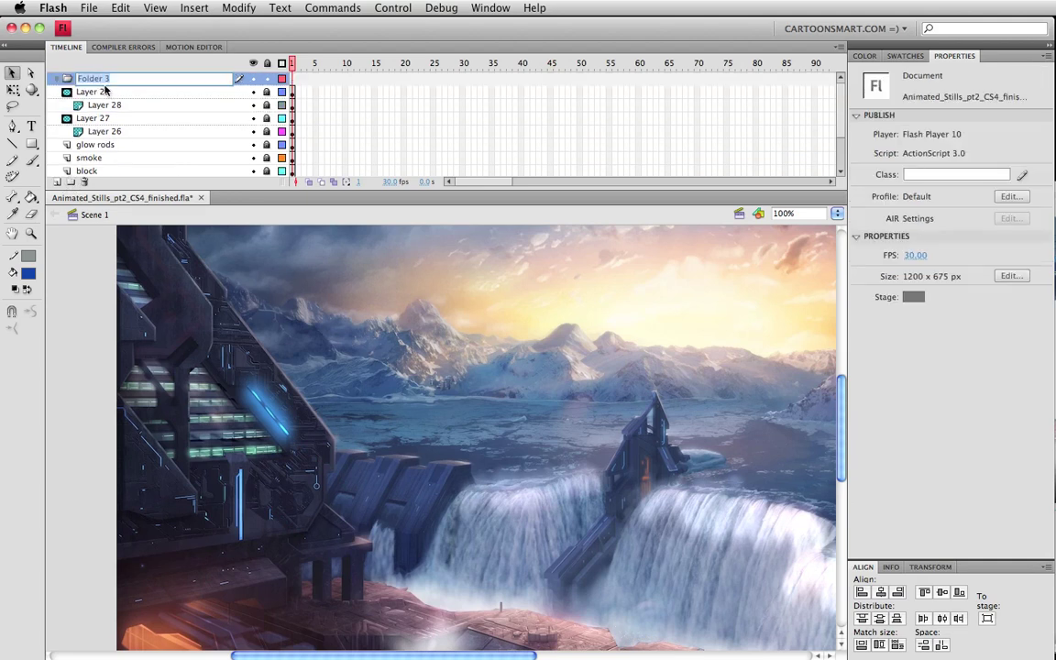
type("shadows of people")
key("Return")
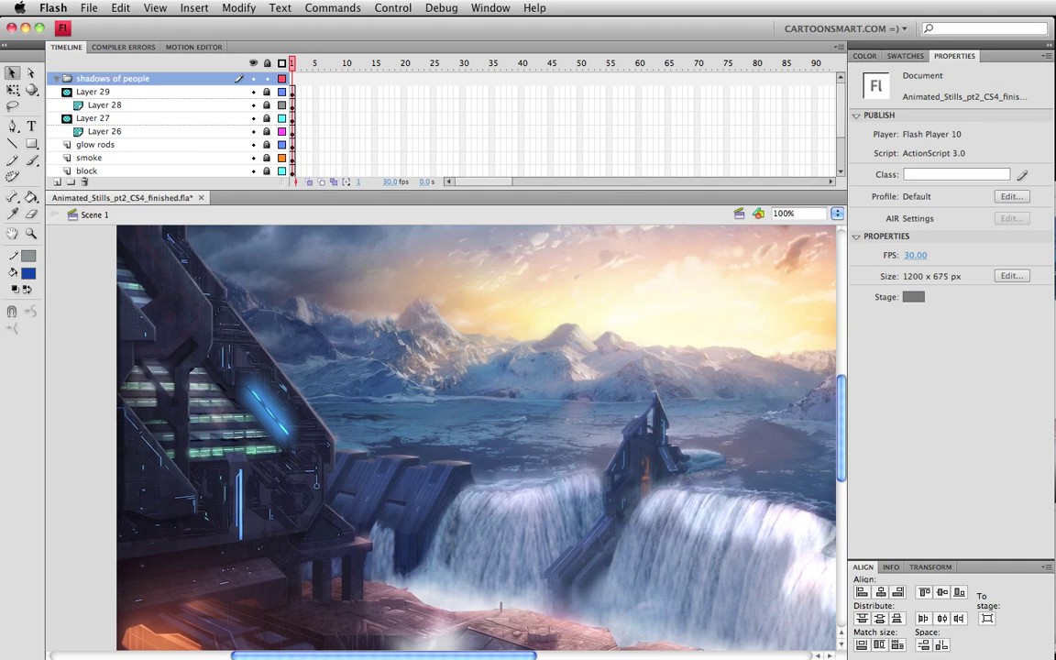
Step: Move Layers 26 through 29 into the "shadows of people" folder and save the file
left_click(110, 92)
left_click(99, 129, "shift")
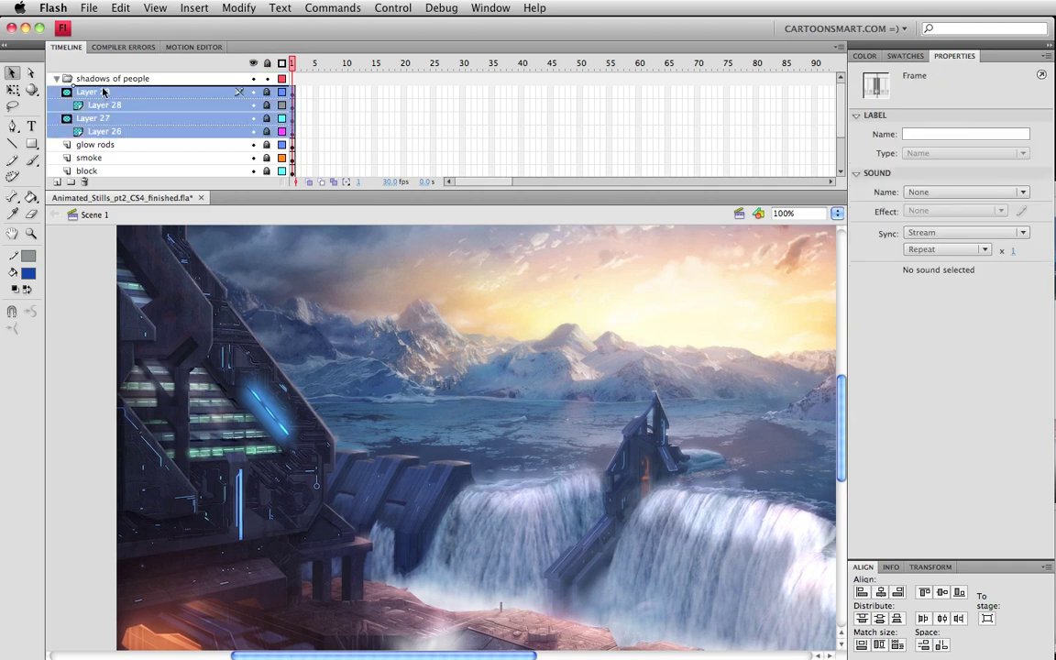
left_click_drag(104, 91, 104, 90)
key("super+s")
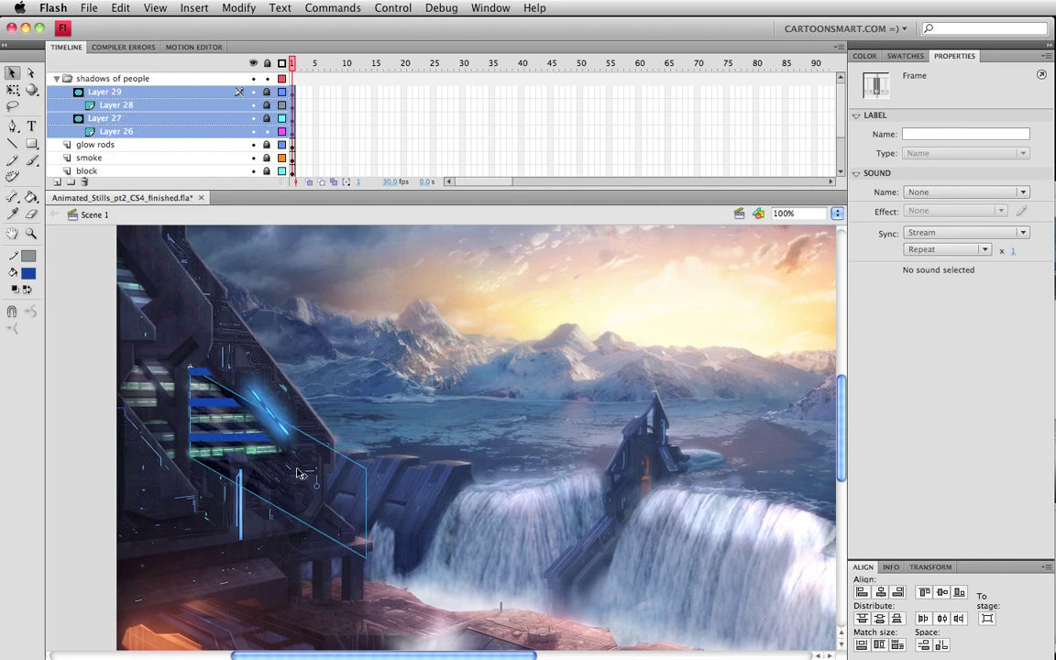
Step: Copy the light_beams instance from Layer 26, relock that layer, and paste the copy on a new layer above Layer 29
left_click(280, 448)
left_click(204, 426)
left_click(204, 426)
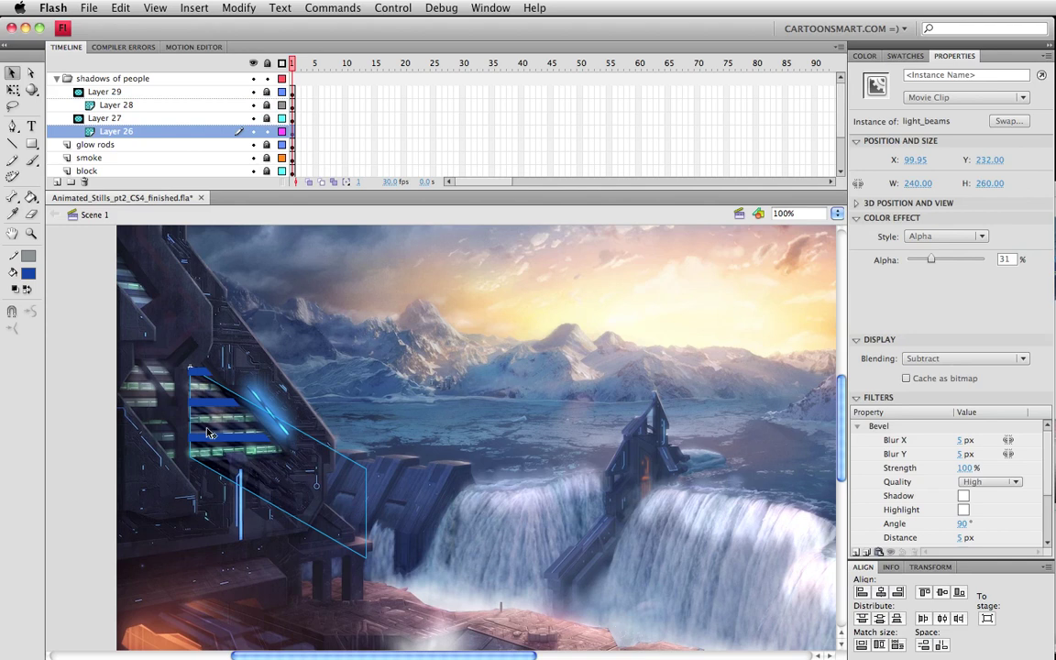
left_click(244, 127)
left_click(96, 93)
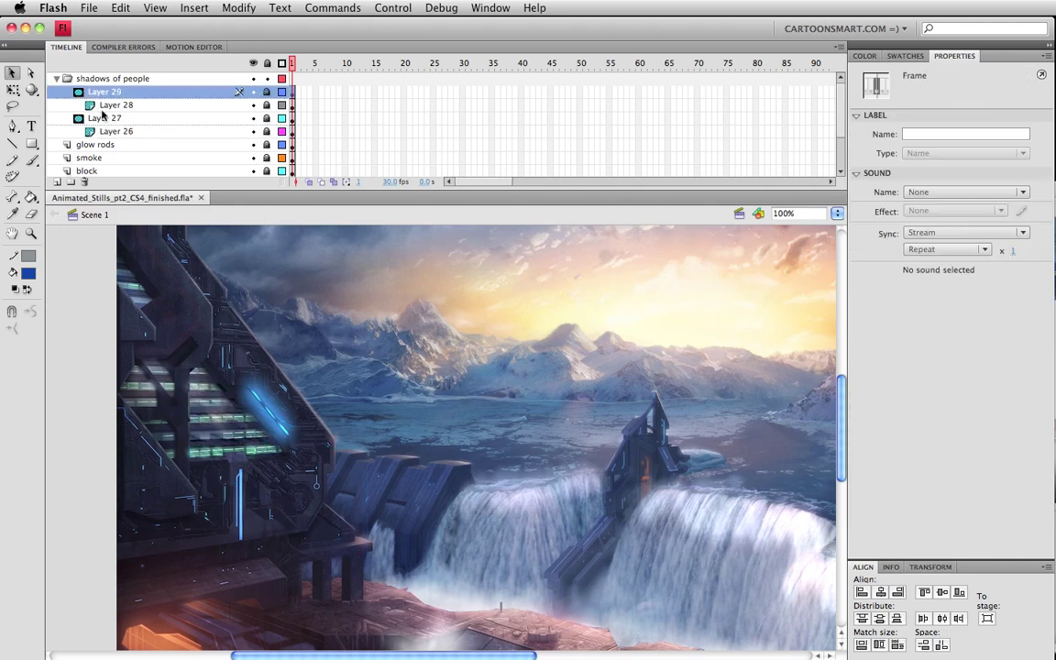
left_click(56, 183)
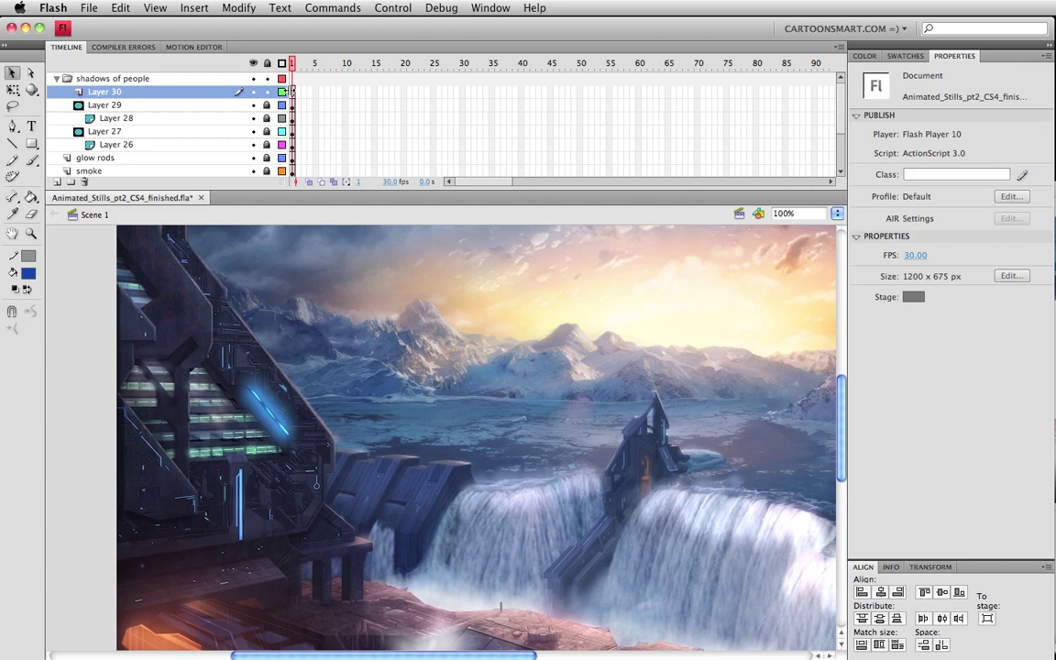
left_click(292, 92)
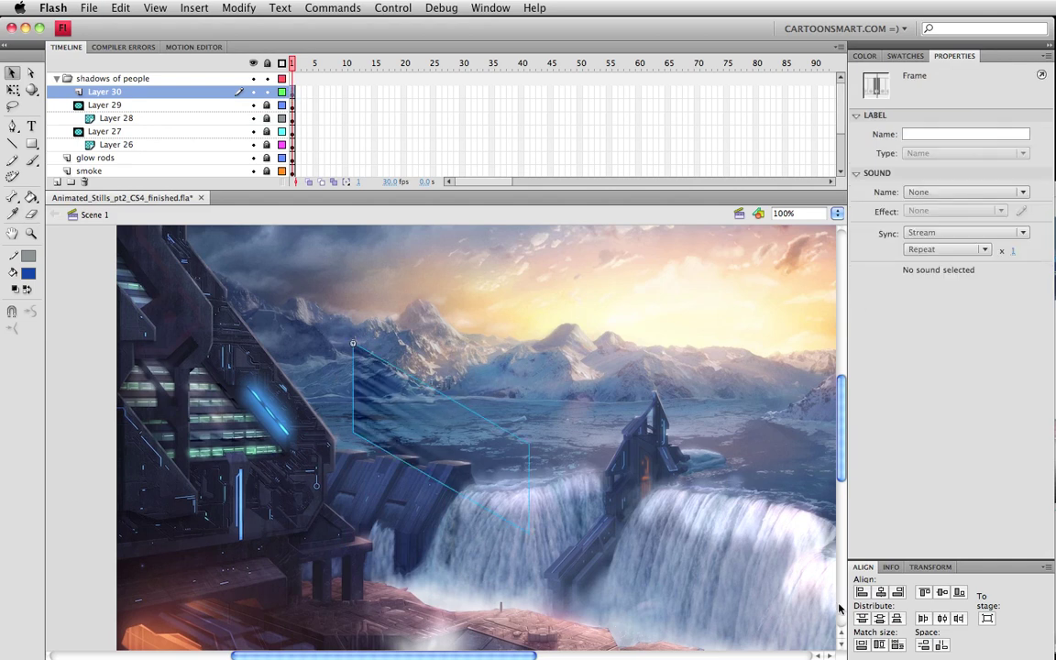
Step: Remove the Bevel filter from the pasted light beams and set their blending mode to Normal
left_click(502, 350)
left_click(377, 377)
left_click(866, 431)
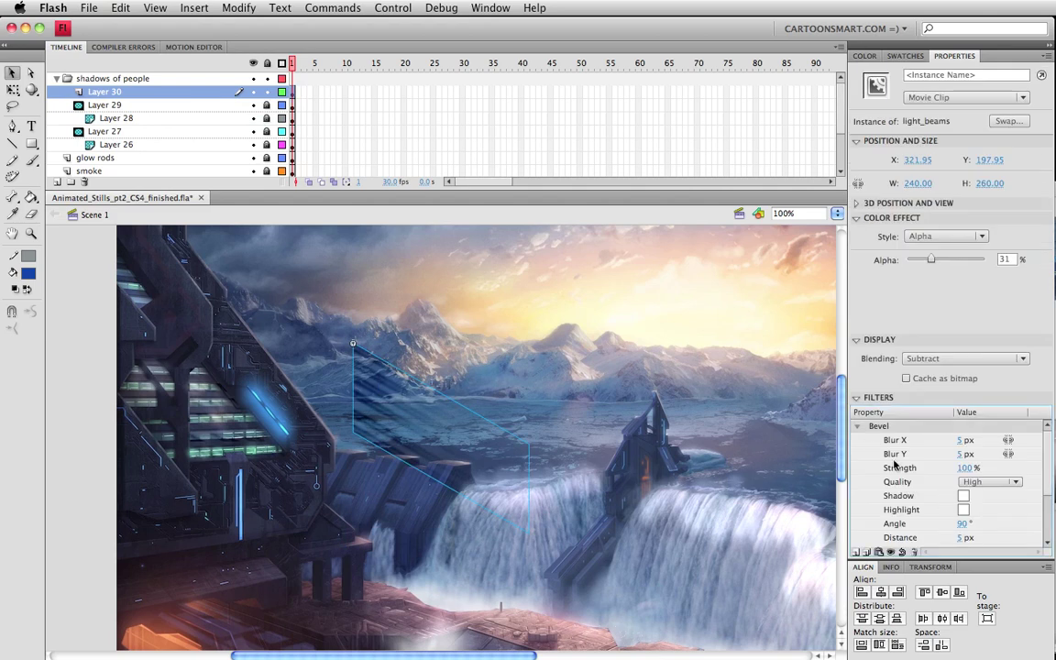
left_click(915, 552)
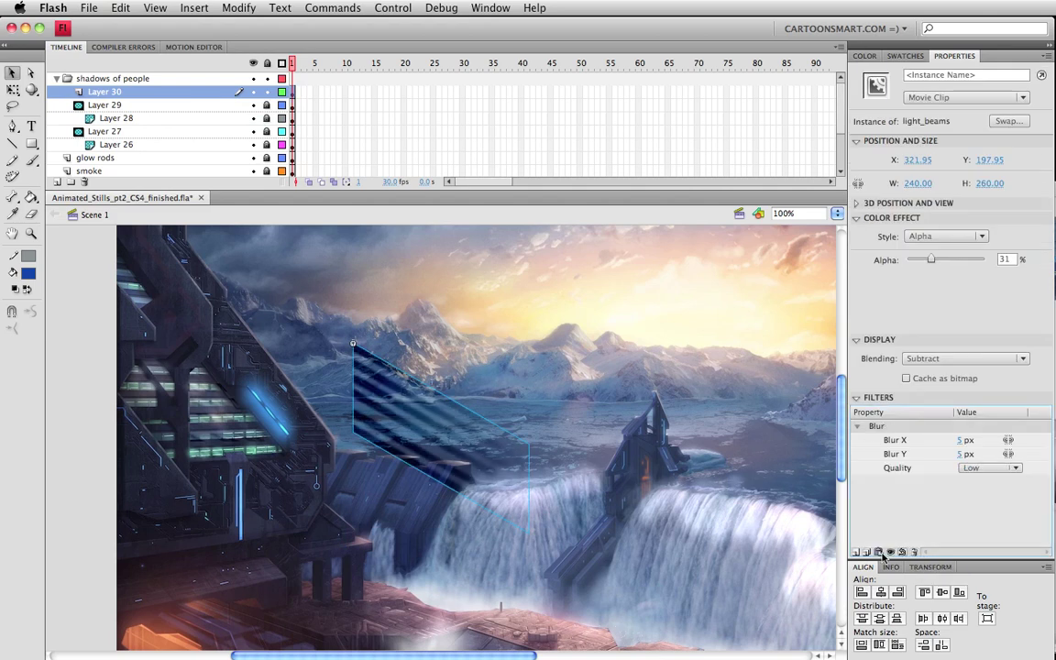
left_click(963, 359)
left_click(926, 348)
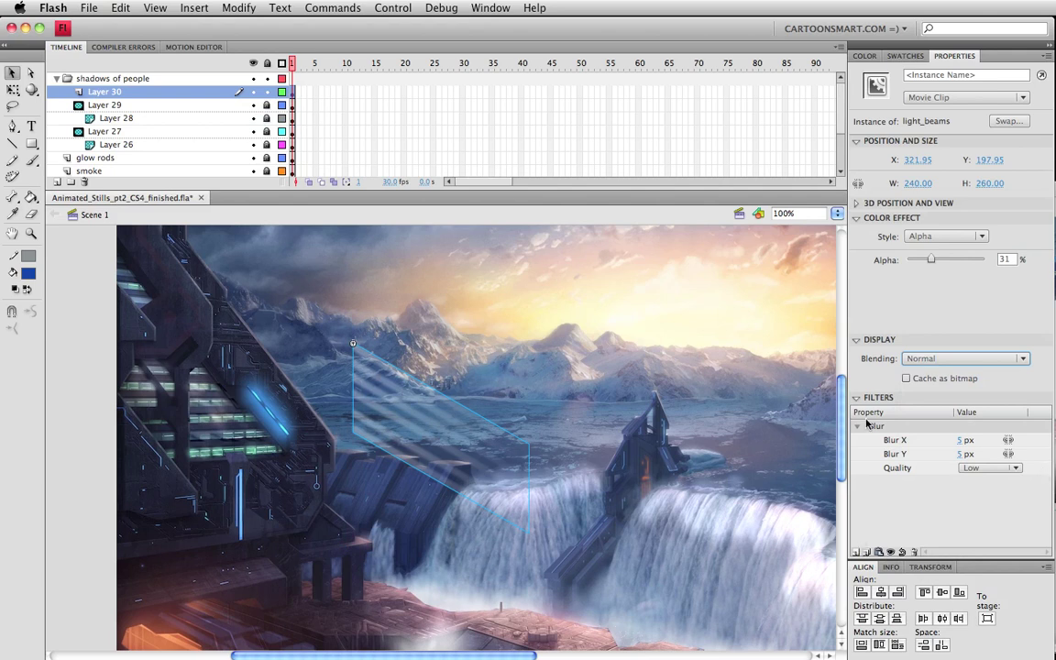
Step: Set the pasted beams' vertical blur to 16 px and move them over the building's windows, at about X 97, Y 227
left_click(963, 454)
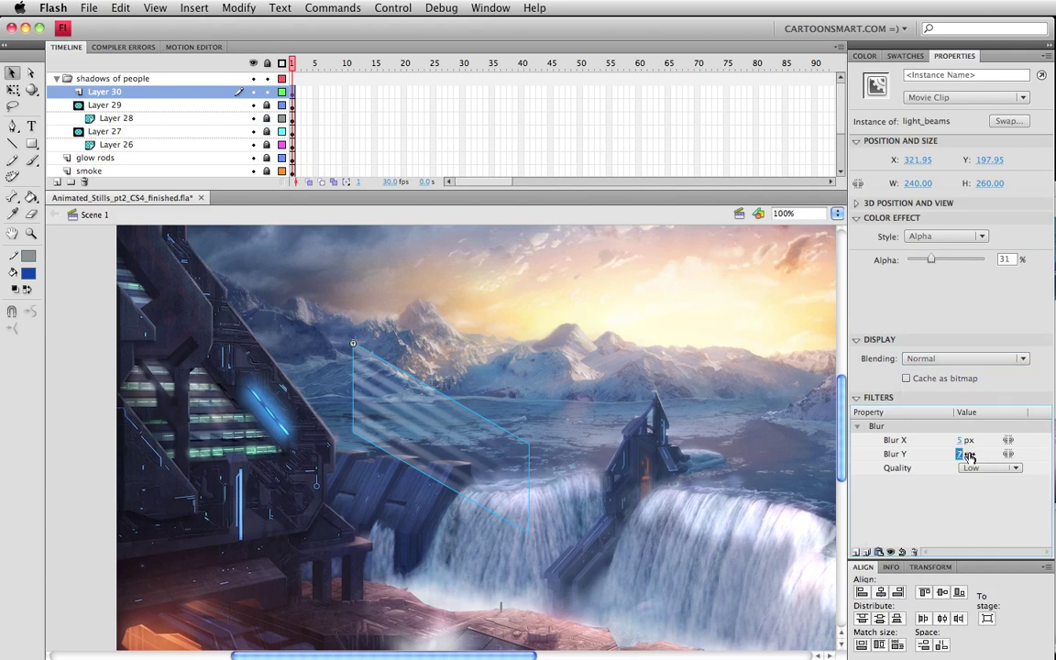
left_click_drag(969, 456, 974, 458)
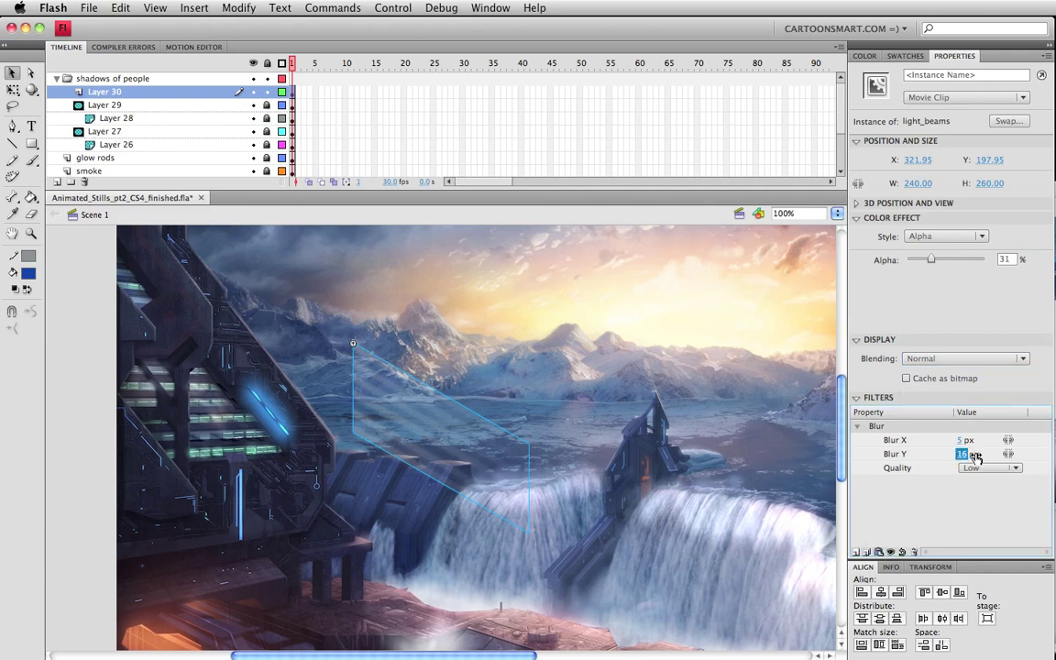
left_click_drag(463, 399, 294, 448)
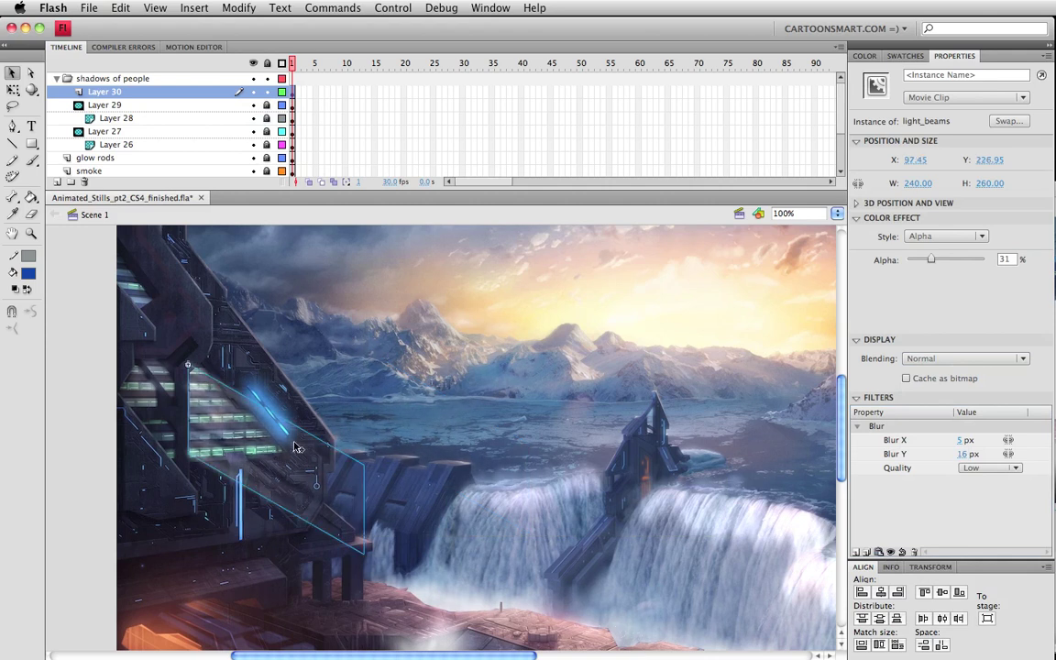
left_click(197, 410)
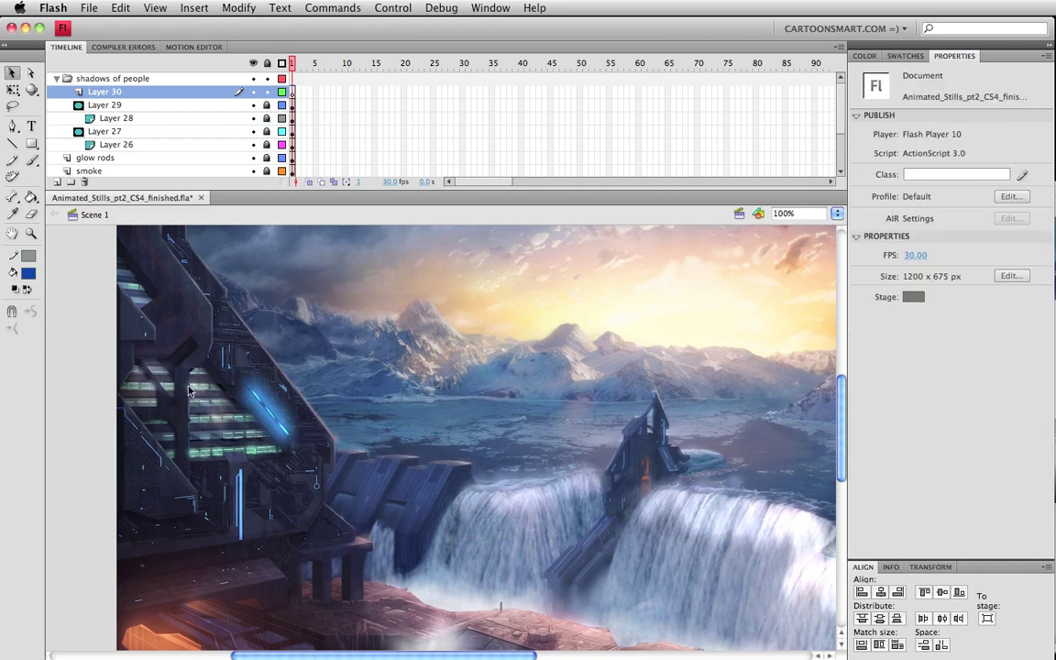
Step: Shrink the light beams on Layer 30 with Free Transform to about 134 px wide and 223 px high
left_click(230, 411)
key("q")
left_click_drag(360, 491, 287, 479)
key("v")
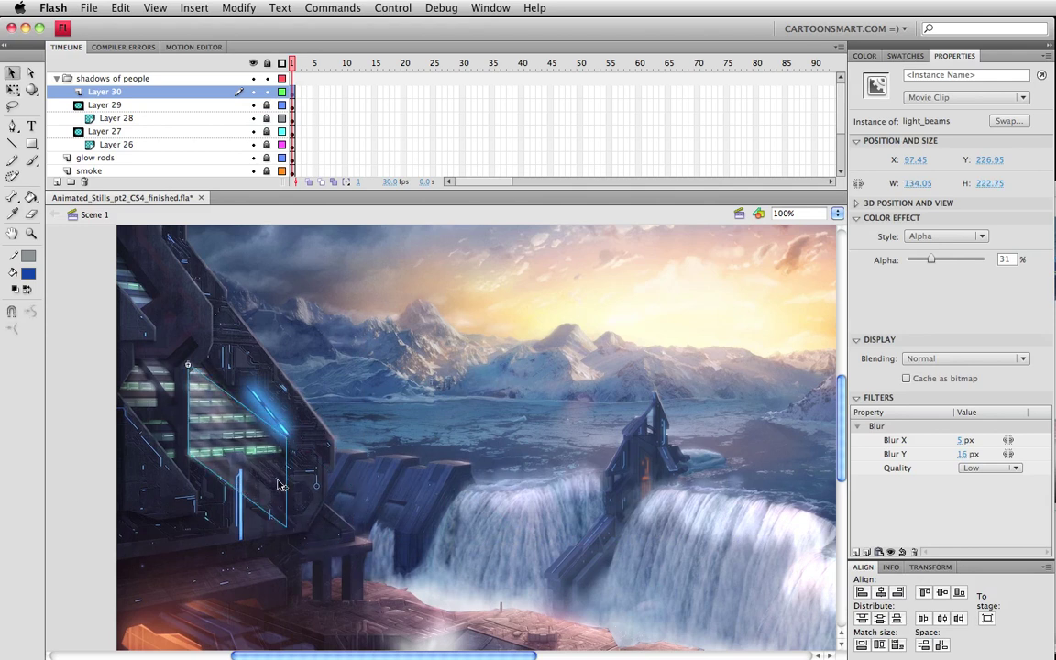
Step: Set the light beams' Blur Y to 10 px and Blur X to 17 px, and test the movie
left_click(958, 454)
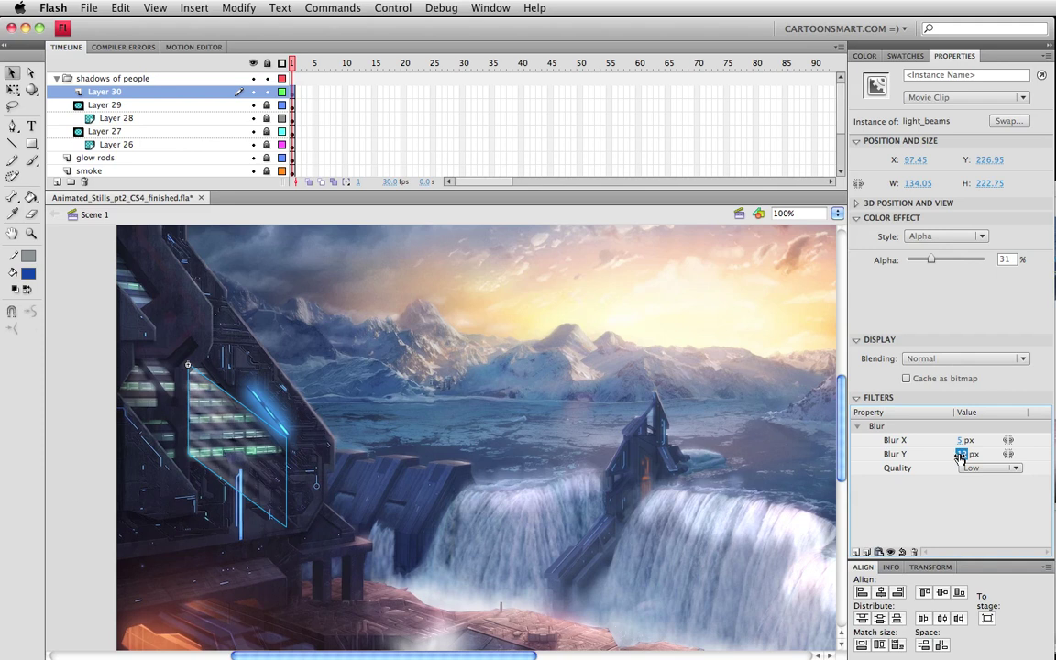
type("10")
key("Return")
left_click(963, 440)
type("17")
key("Return")
key("ctrl+Return")
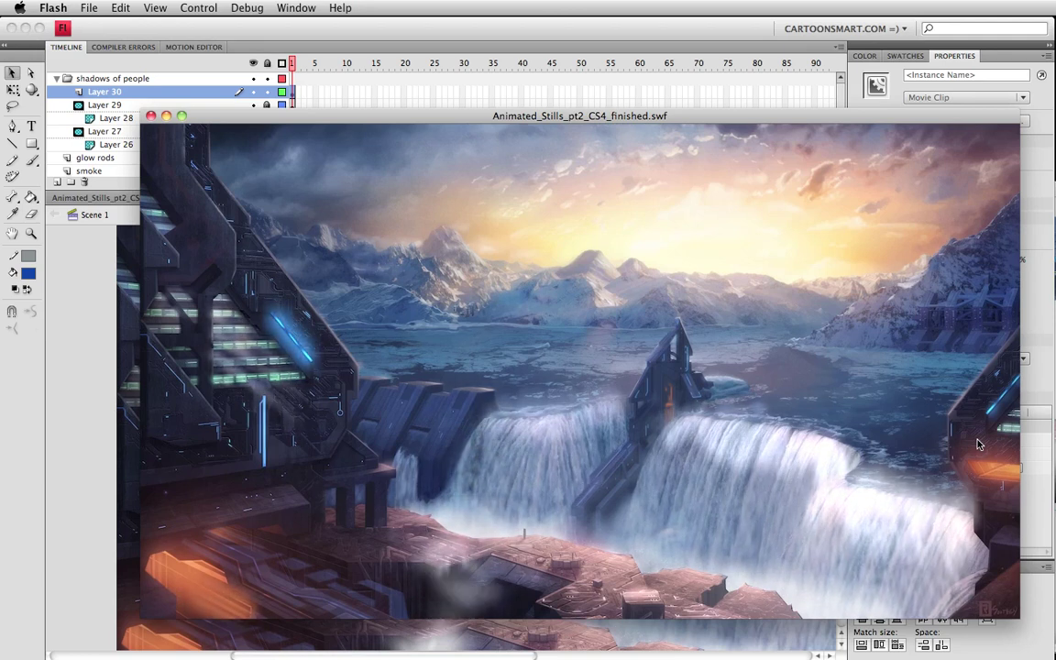
key("super+w")
Step: Stretch the Layer 30 light beams to about 258 px wide and 316 px high, and test the movie
key("q")
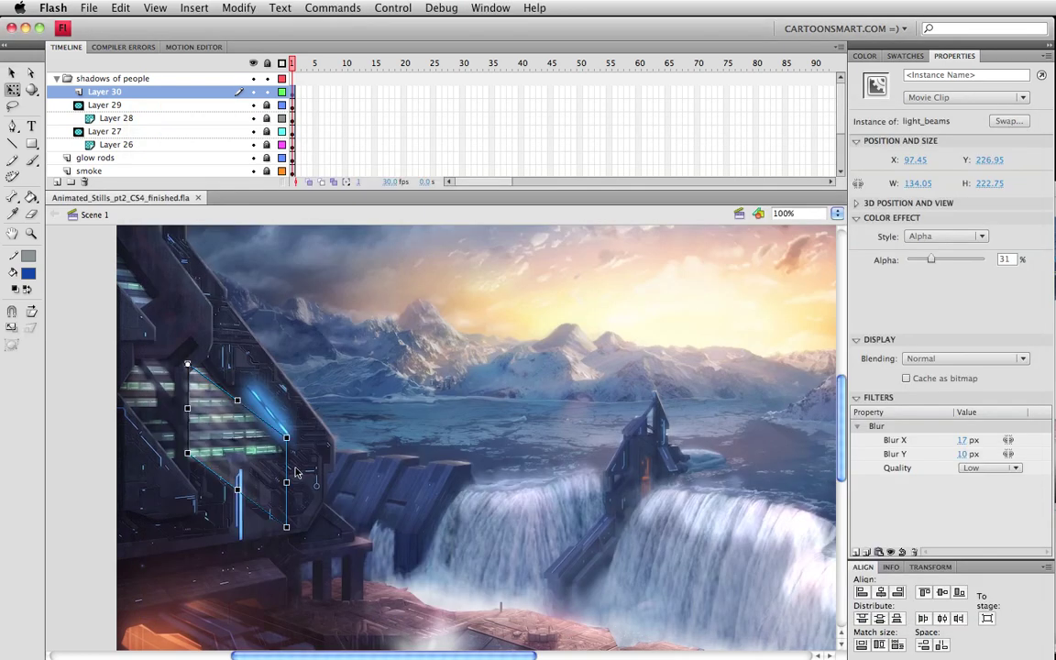
left_click_drag(283, 481, 347, 487)
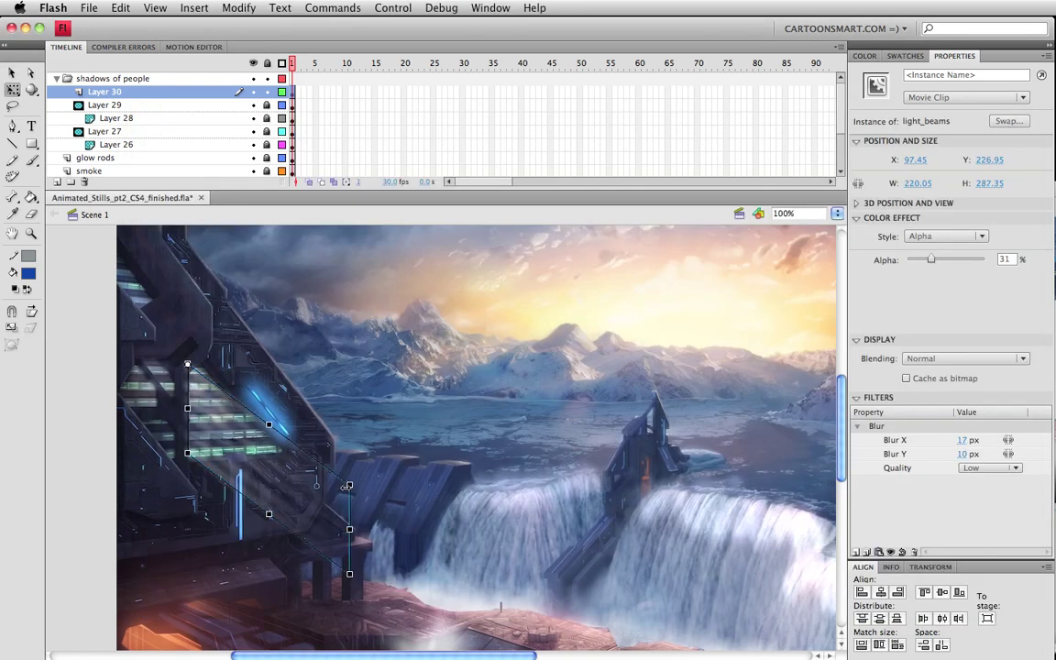
key("super+Return")
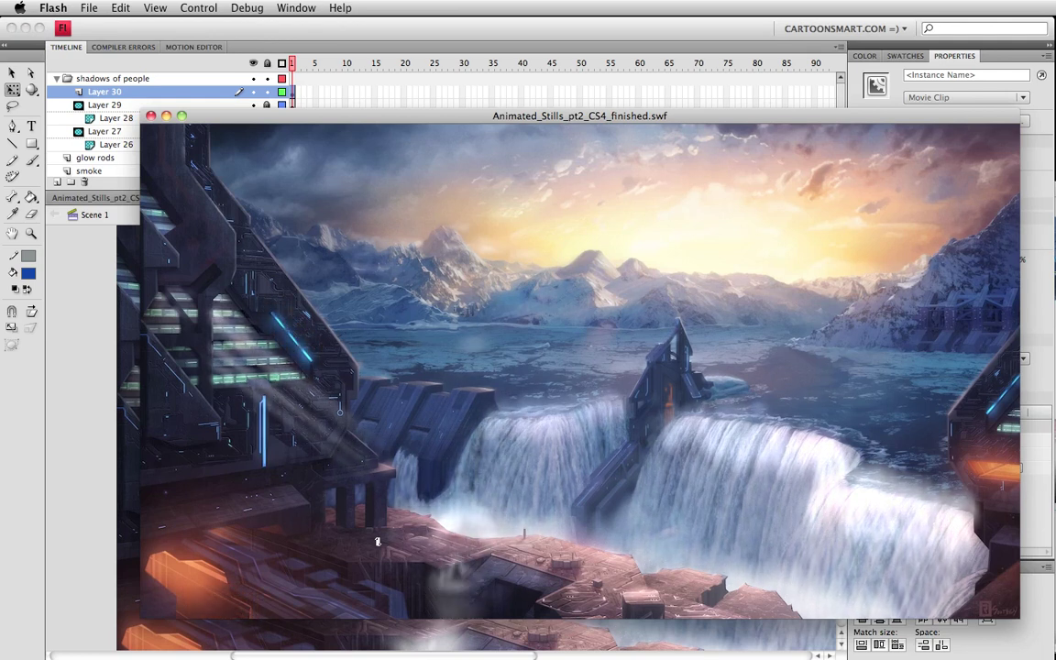
key("super+w")
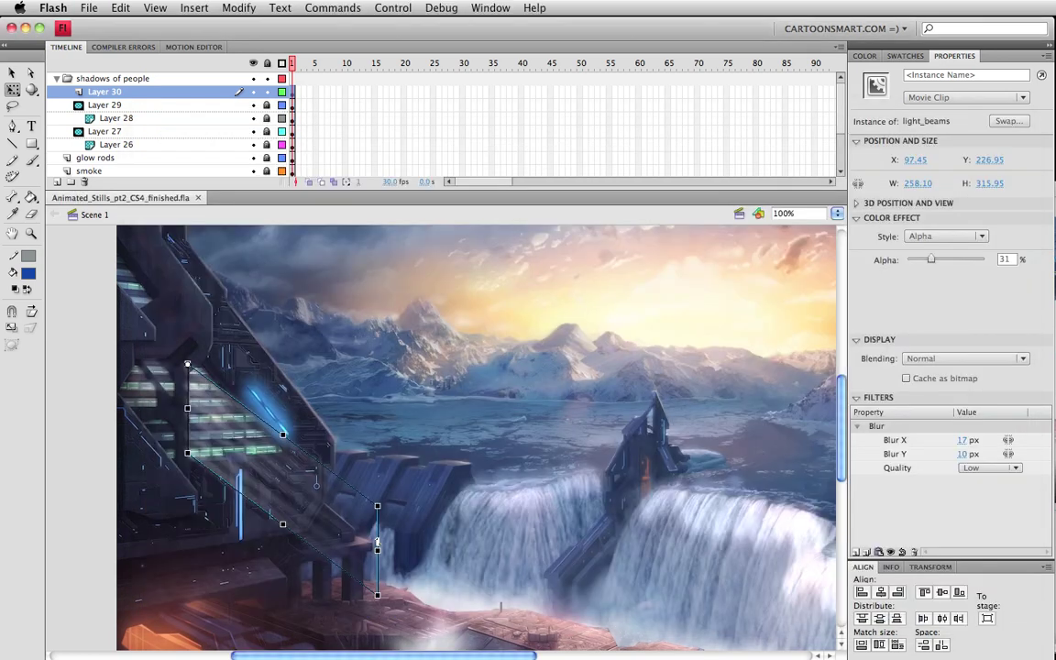
left_click(95, 488)
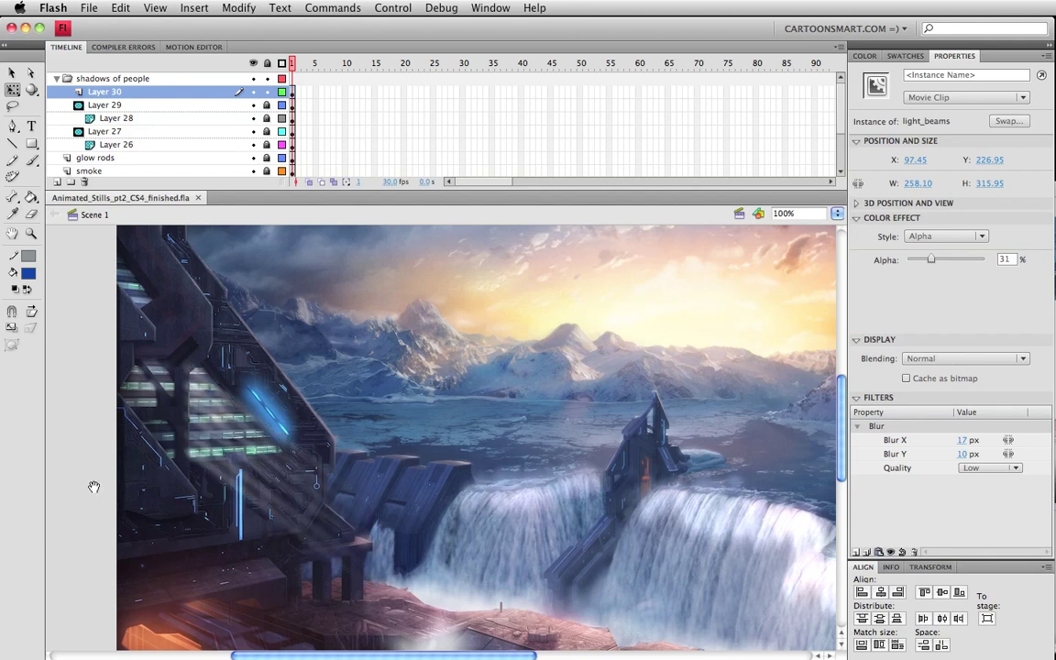
left_click_drag(264, 525, 256, 461)
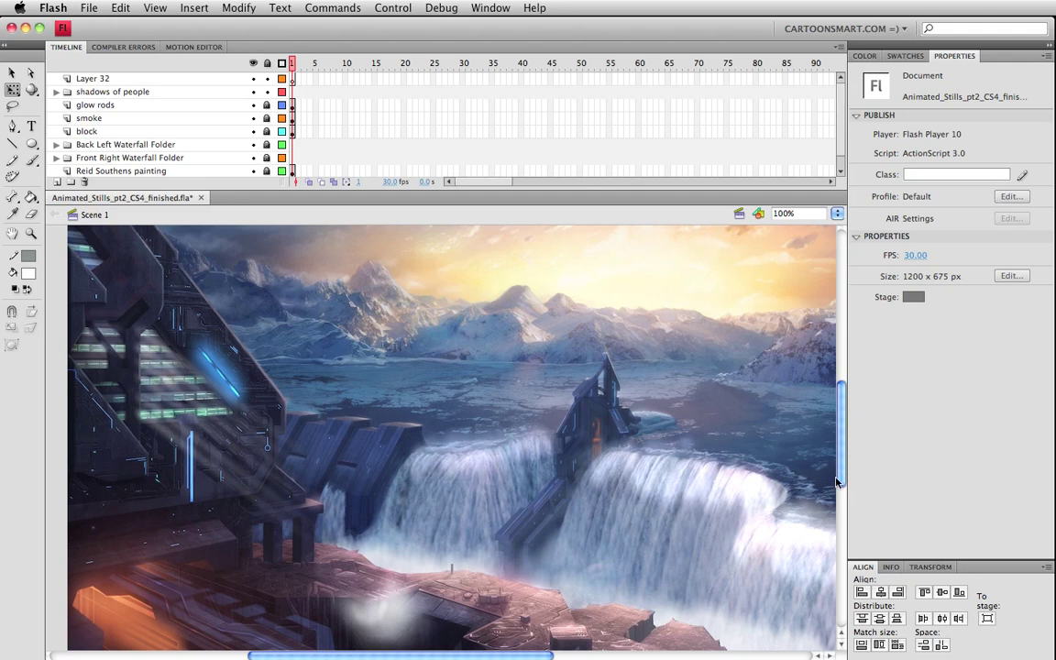
left_click_drag(511, 657, 527, 658)
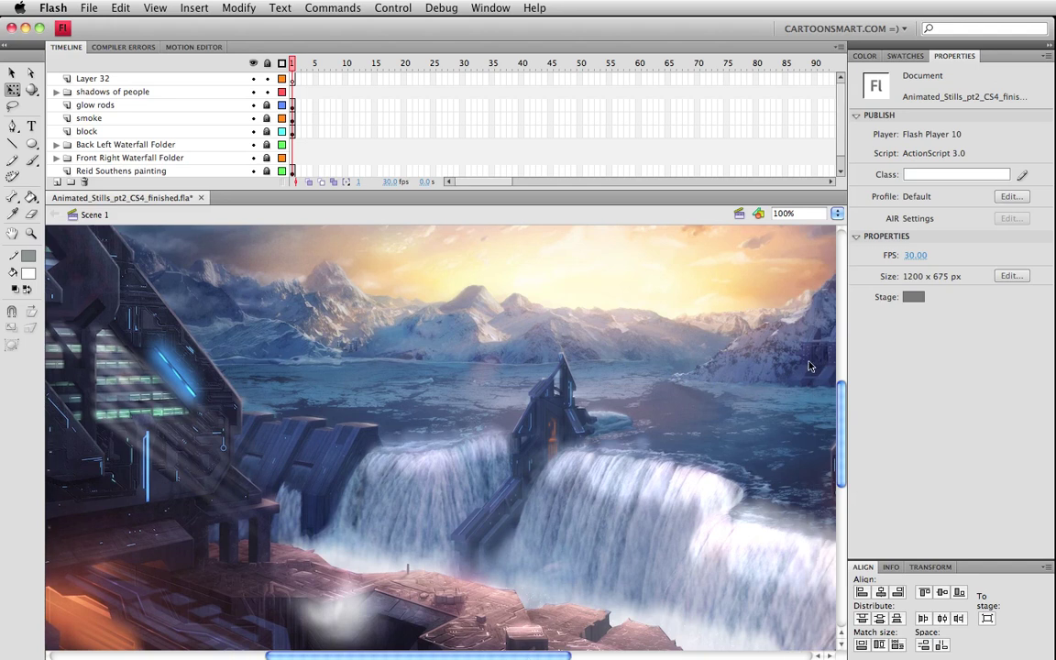